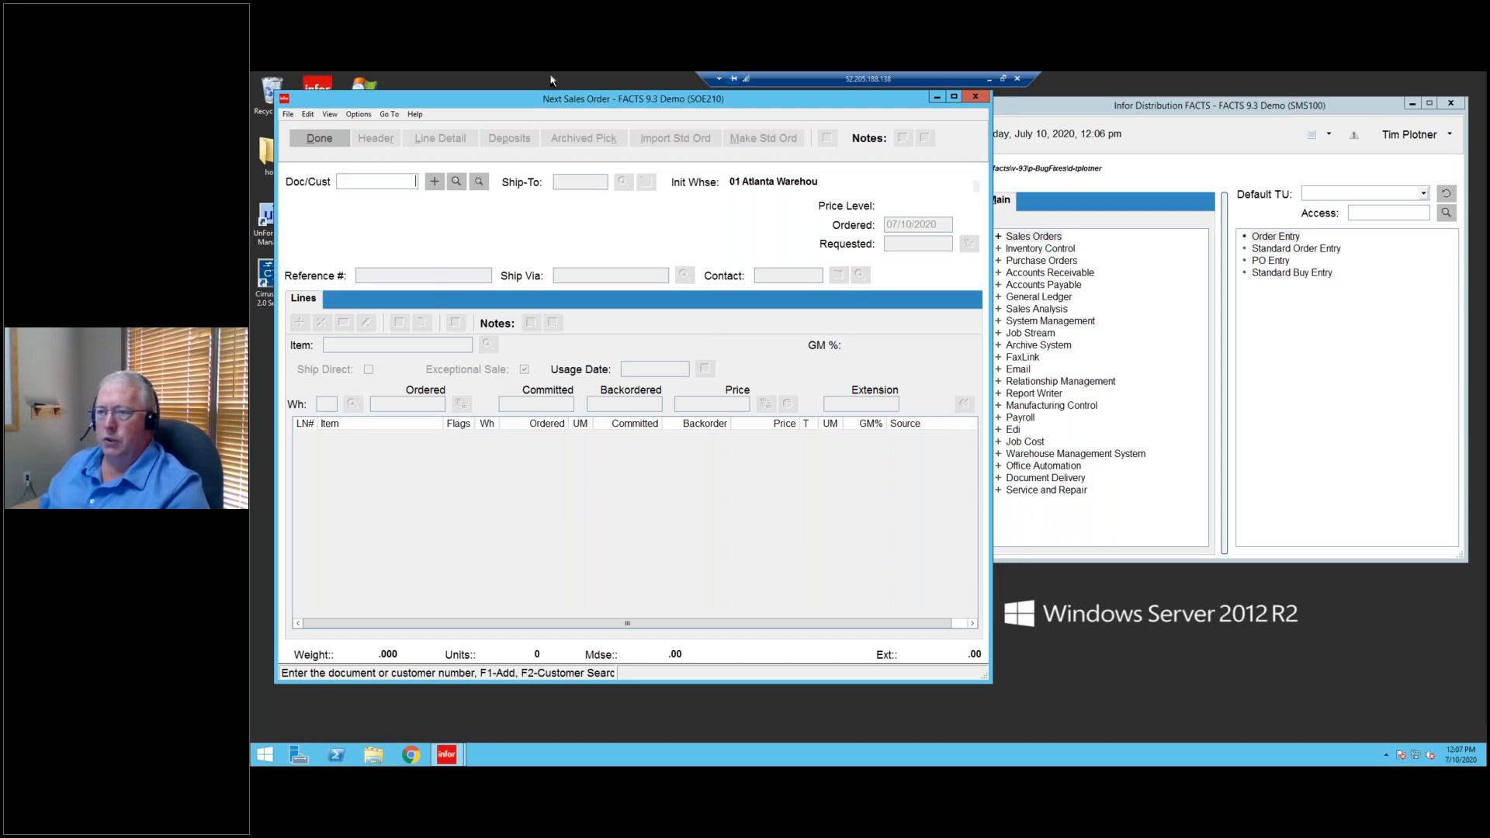
Open the existing sales order by its document number and show the Long Term Surplus item pad beside its lines.
type("1910")
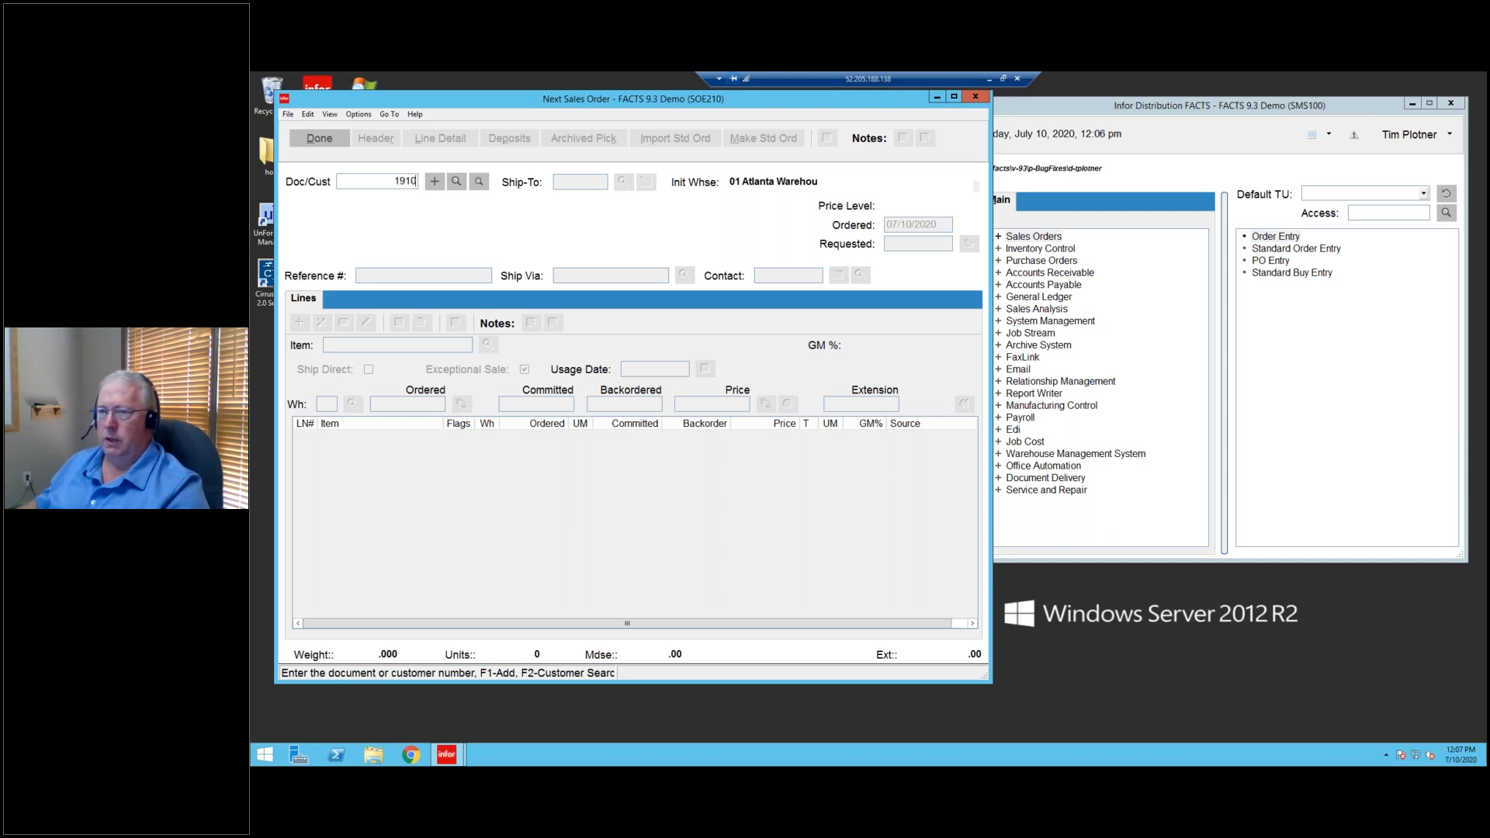
key("Return")
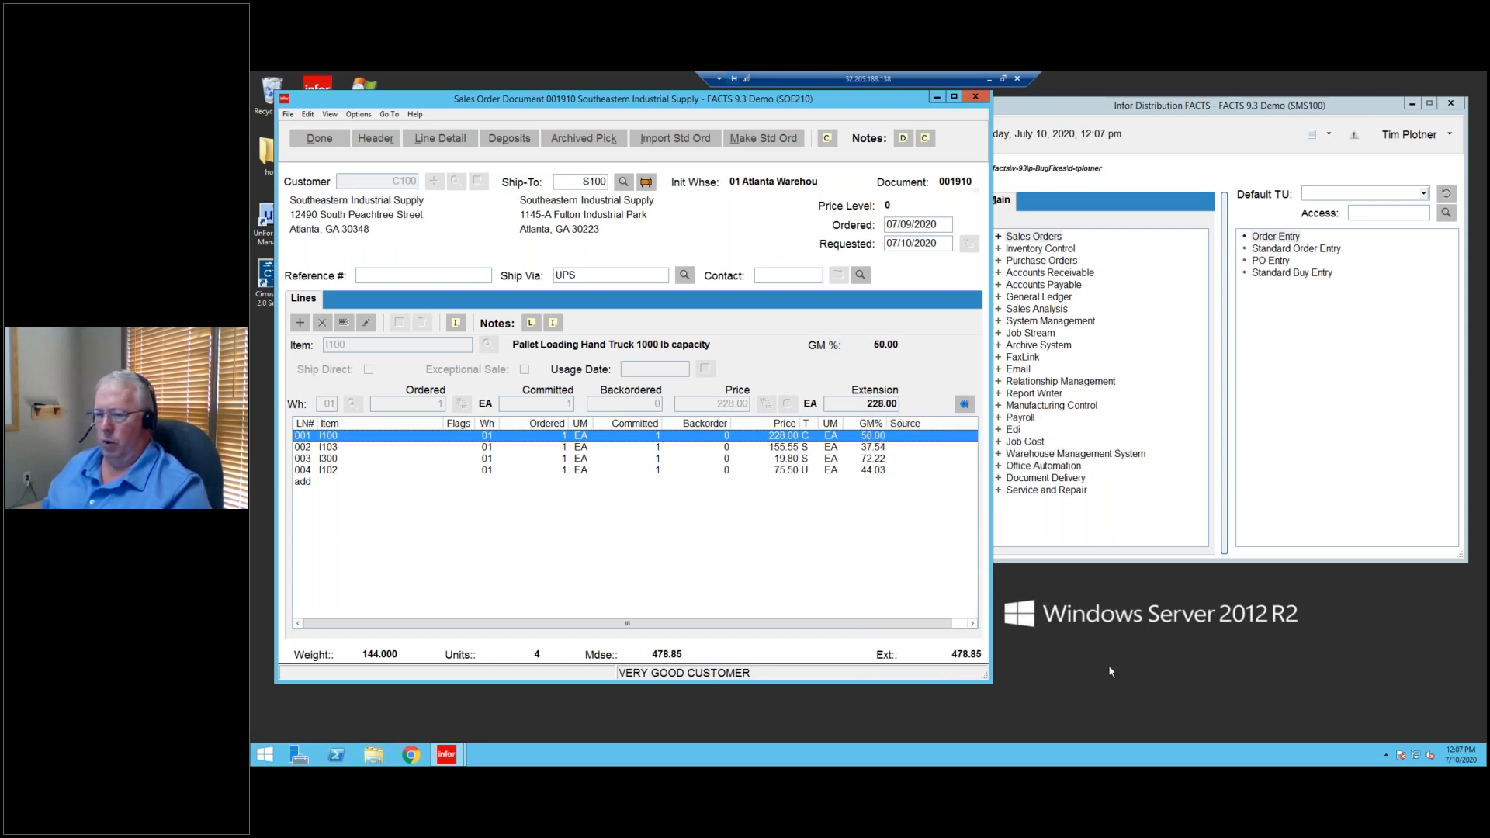
left_click(961, 405)
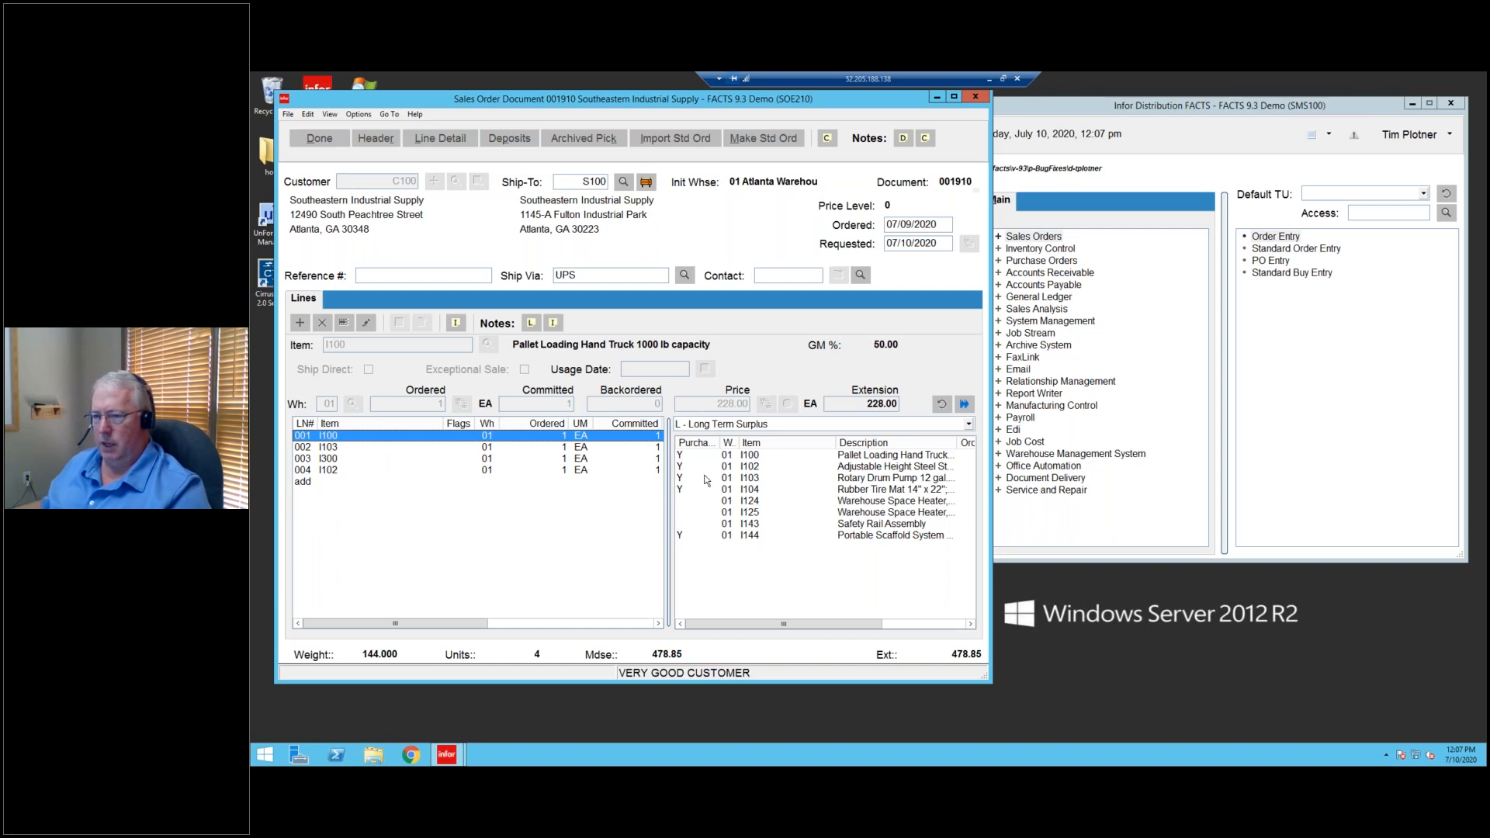
Widen the sales order window and adjust the divider so the order lines and surplus item columns both fit.
left_click_drag(672, 488, 791, 494)
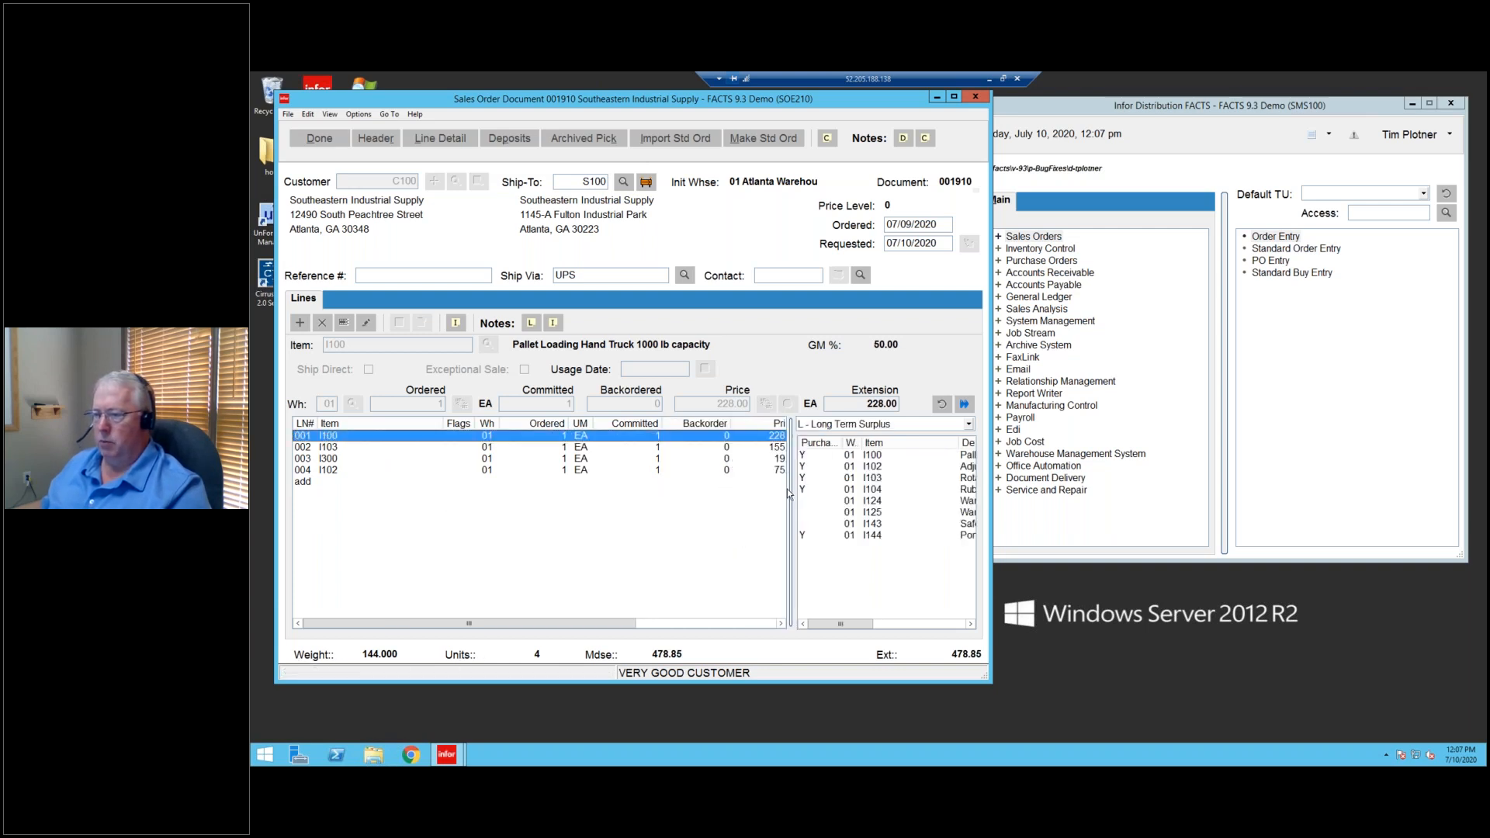
left_click_drag(644, 492, 494, 497)
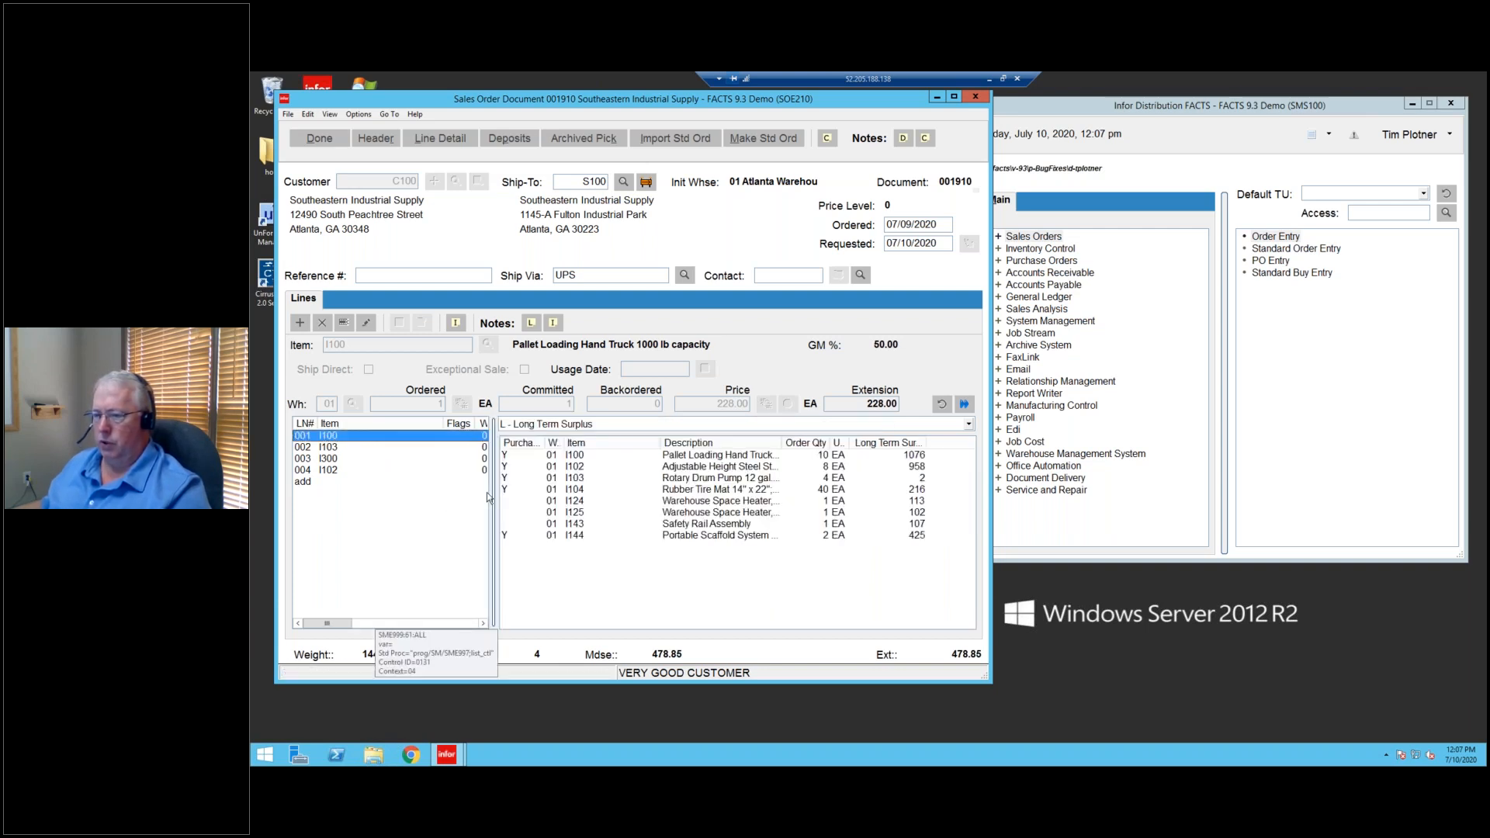
left_click_drag(677, 494, 683, 494)
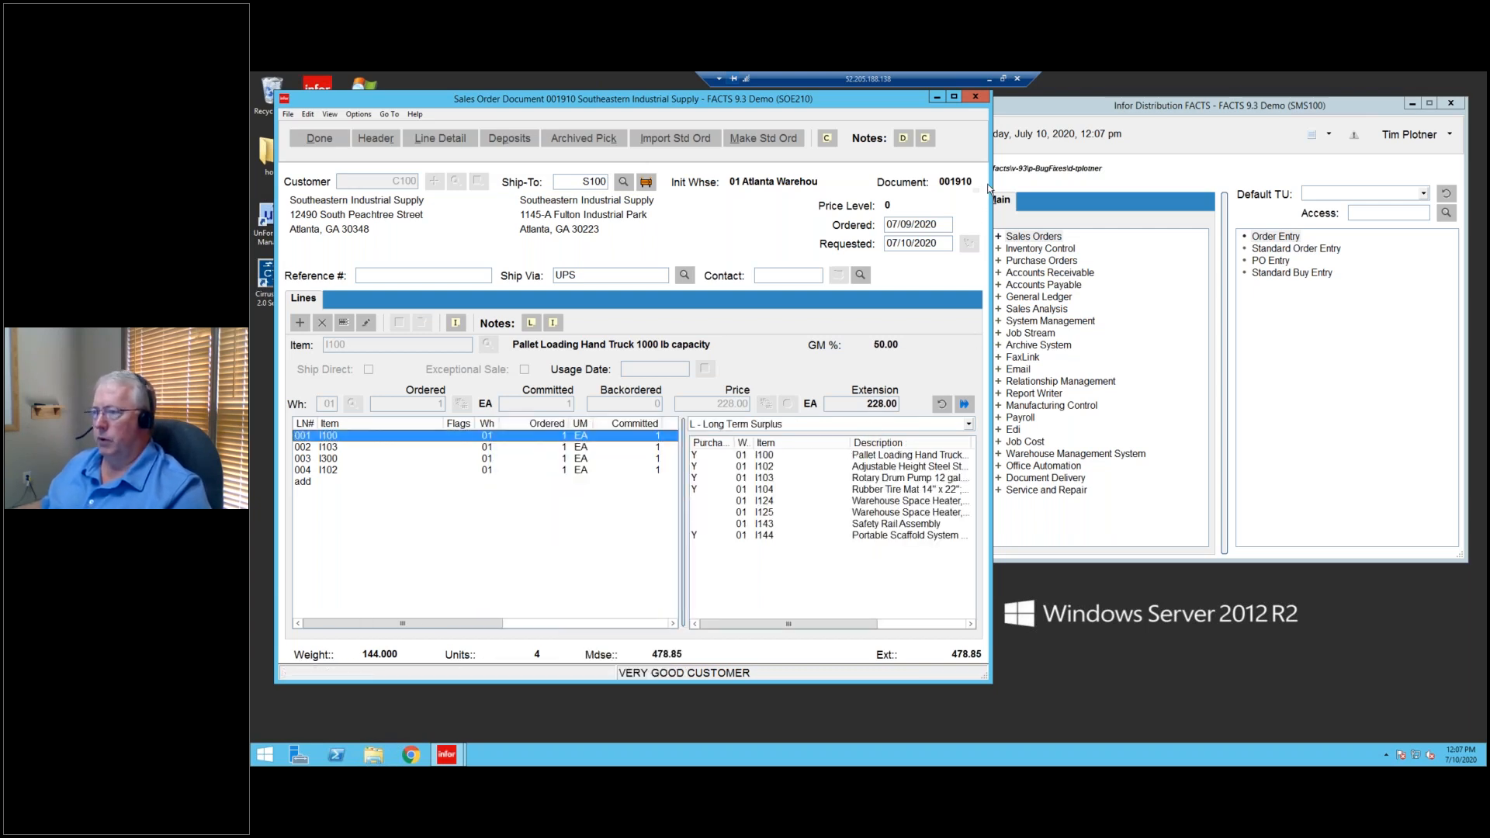
left_click_drag(993, 215, 1470, 216)
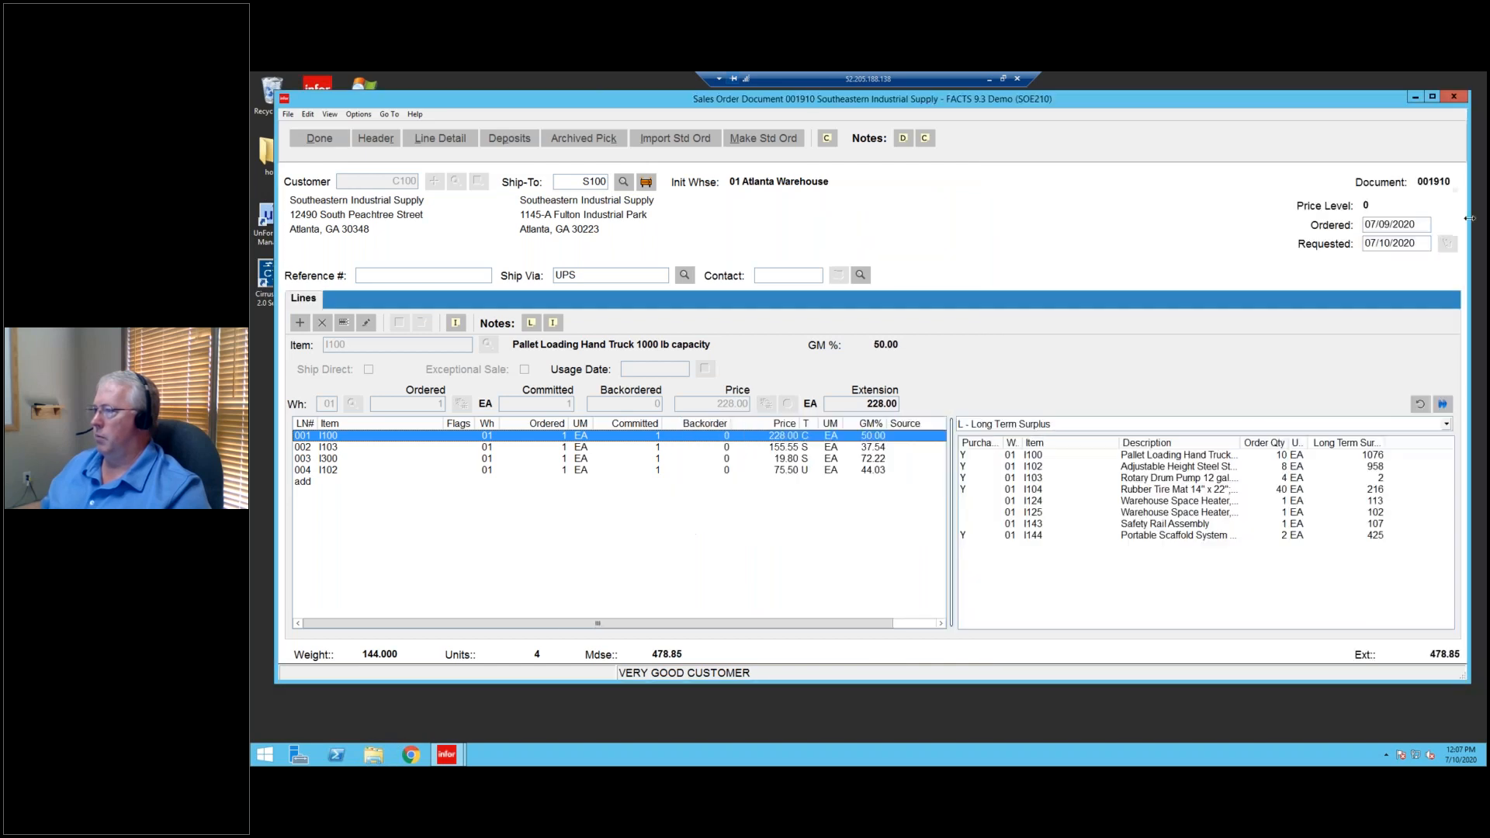
mouse_move(956, 507)
left_mouse_down()
mouse_move(1015, 509)
mouse_move(953, 507)
left_mouse_up()
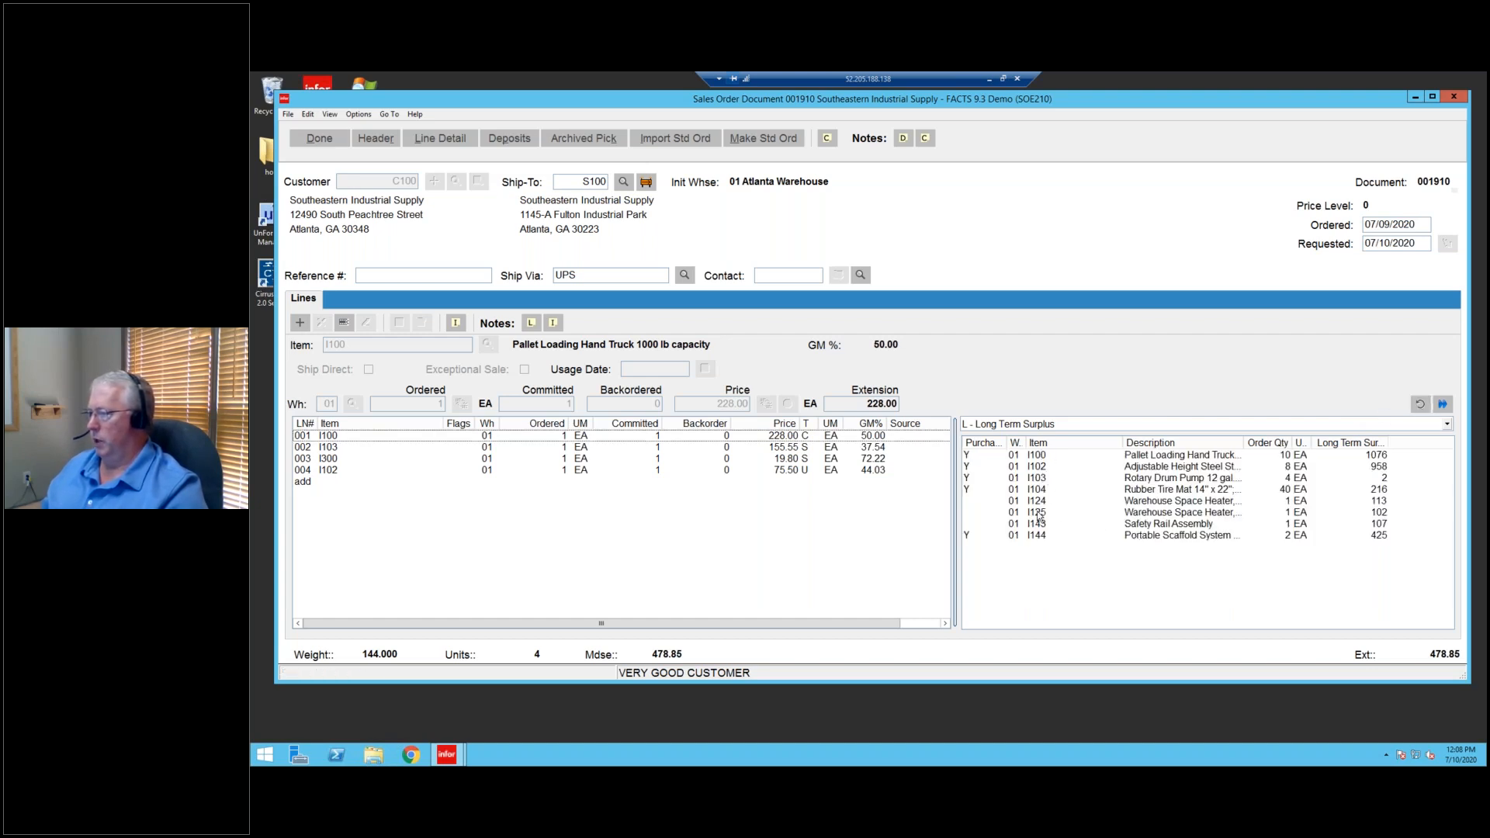
Hide and reshow the item pad, and widen its Long Term Surplus column to fit the full heading.
left_click(1443, 404)
left_click(1443, 405)
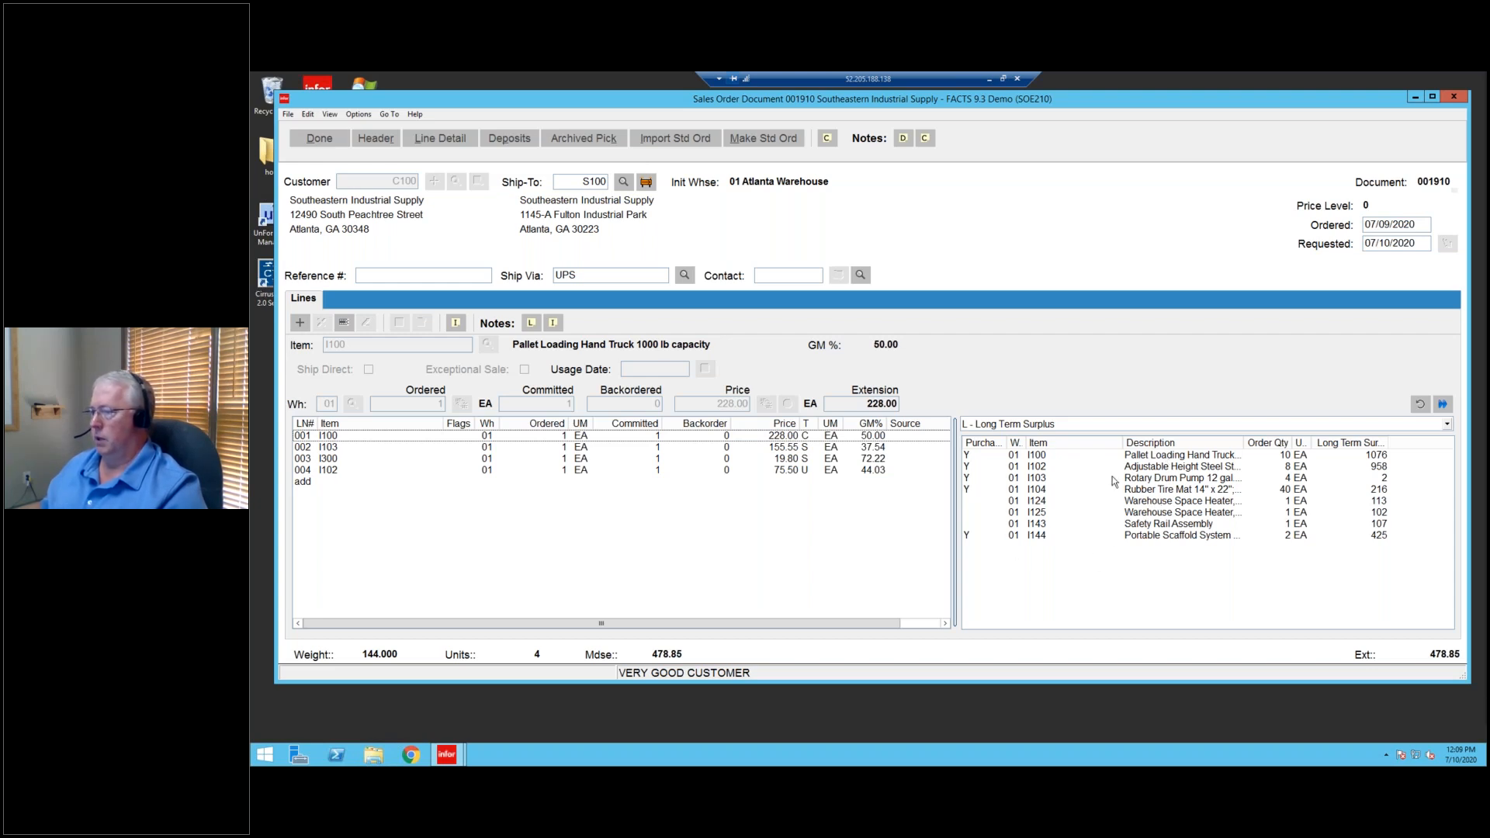
left_click(1173, 457)
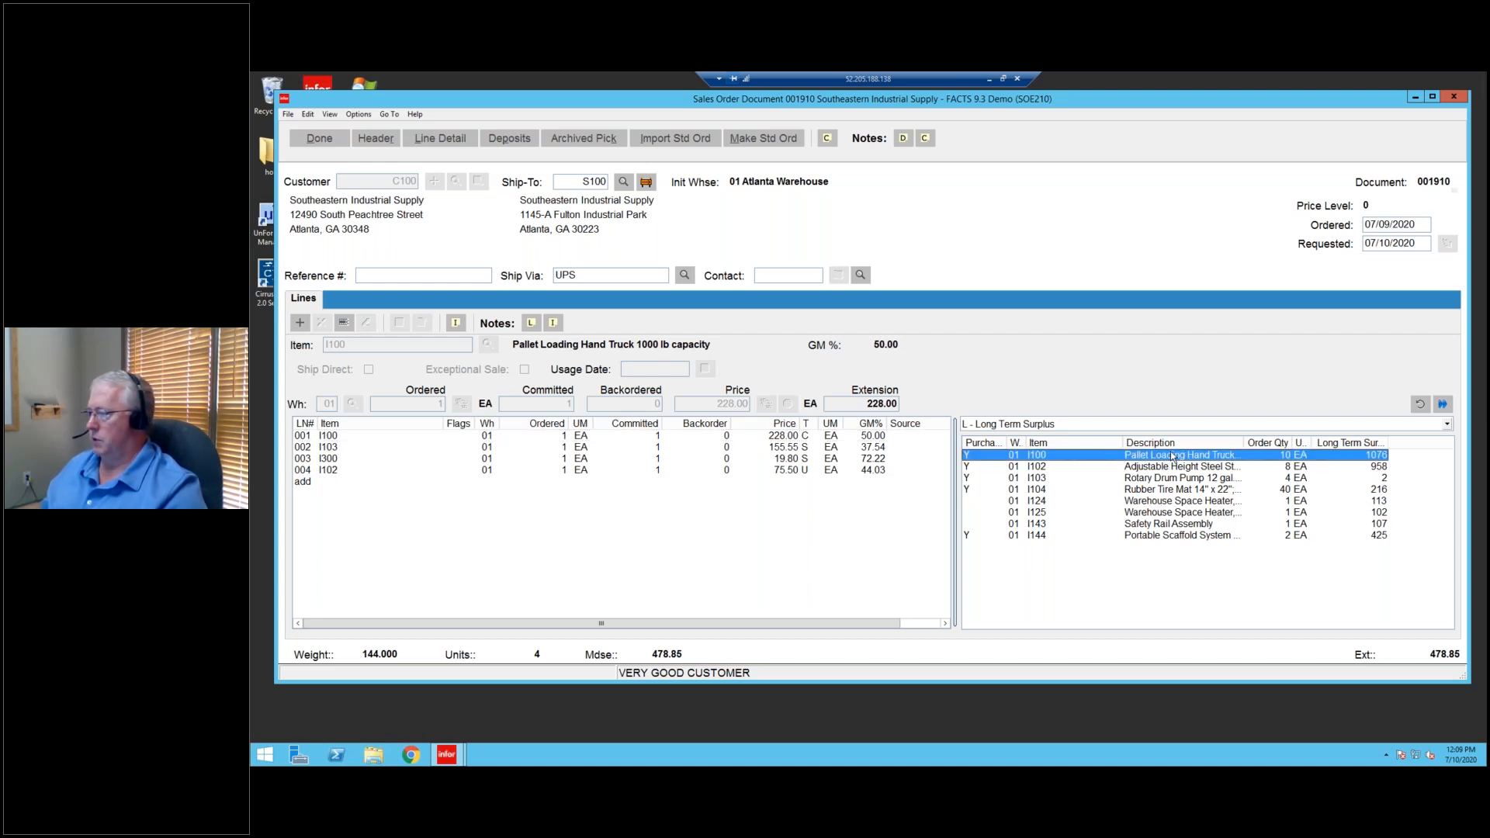
left_click(1167, 468)
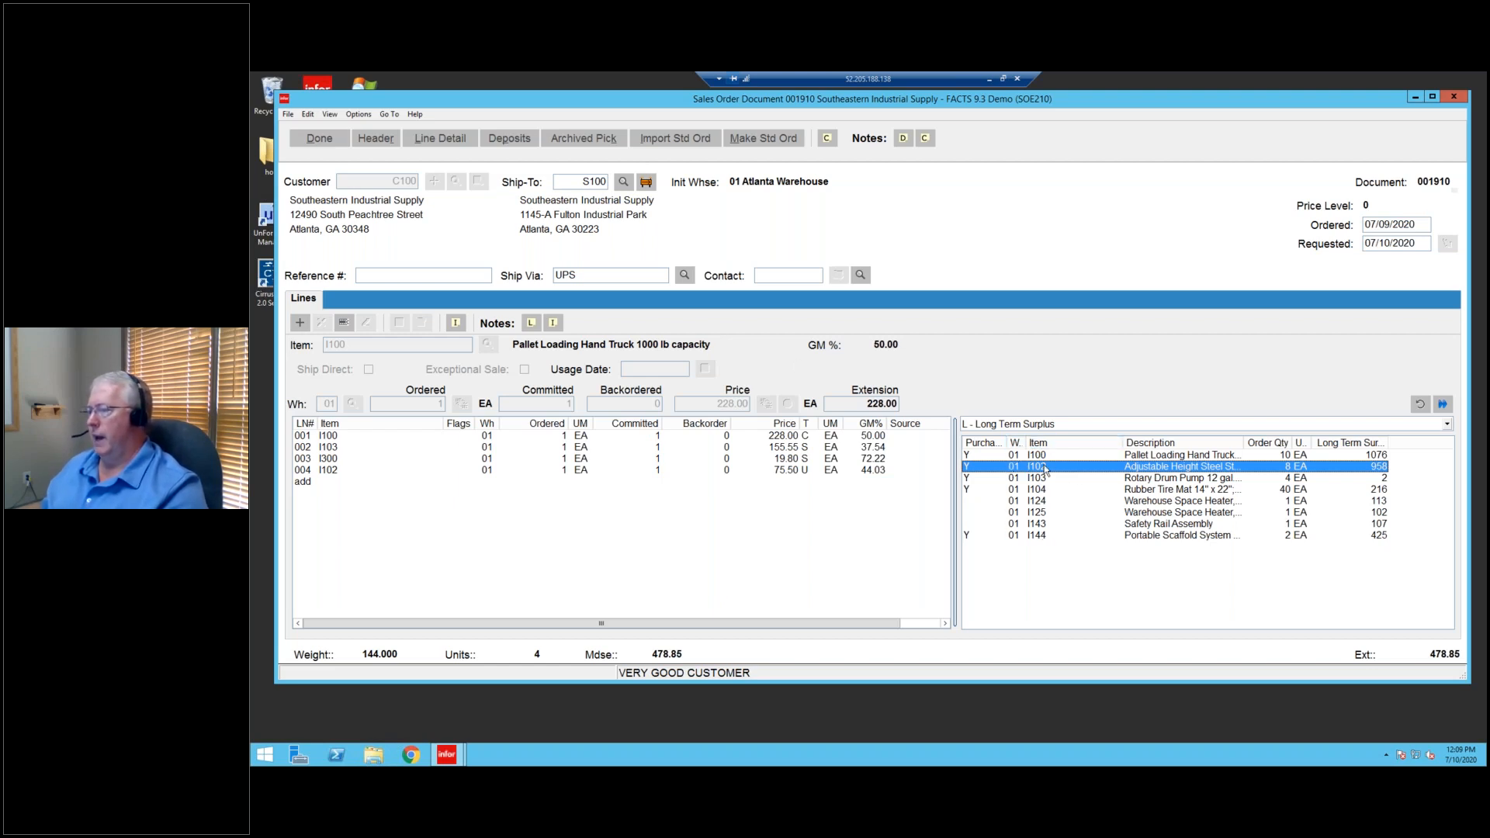
left_click_drag(1389, 443, 1420, 441)
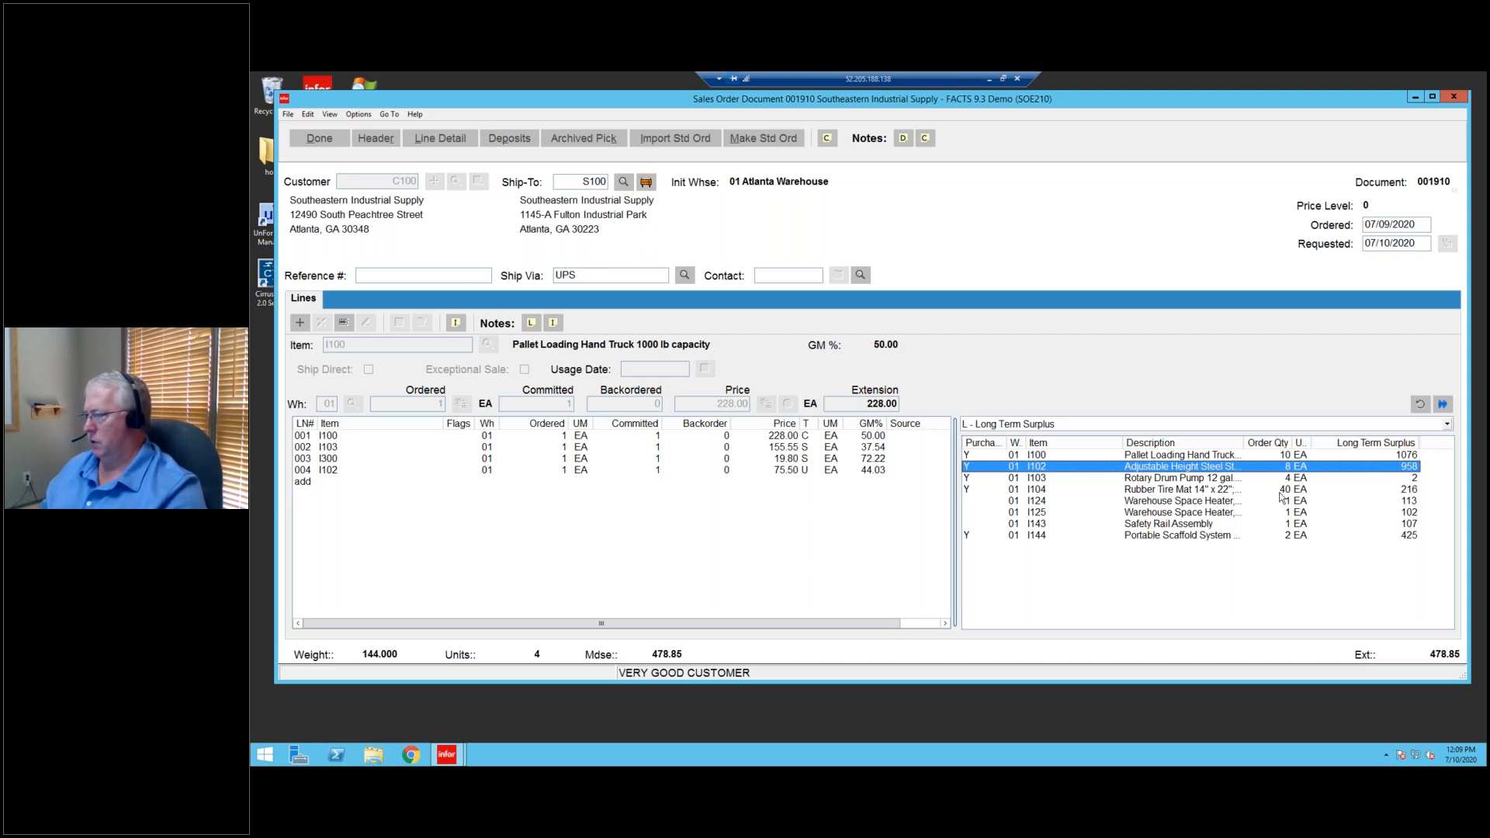
Check the purchased flags of the surplus items and widen the item pad slightly against the order lines.
left_click(1293, 458)
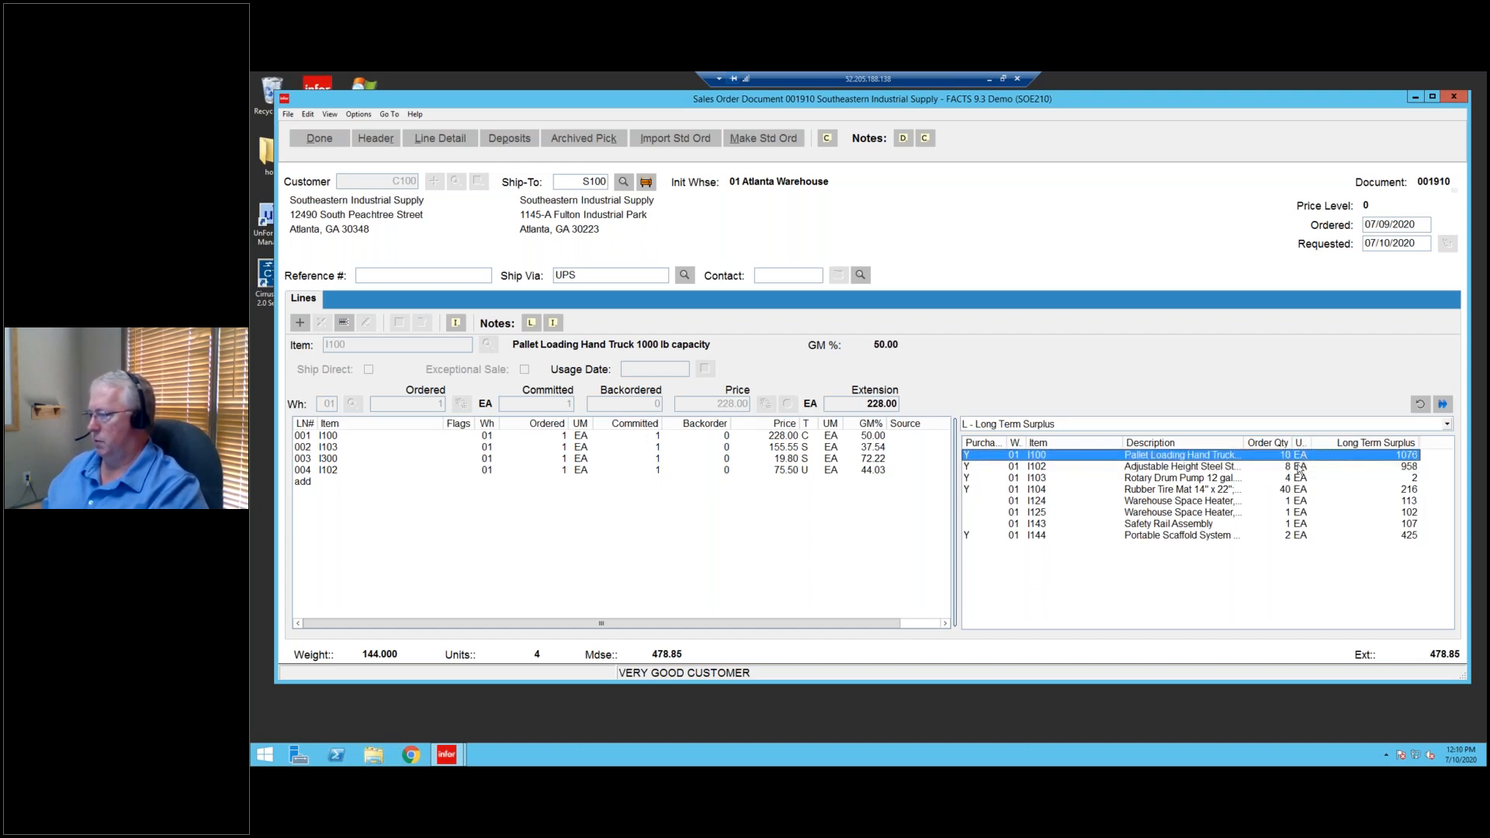
left_click(1300, 467)
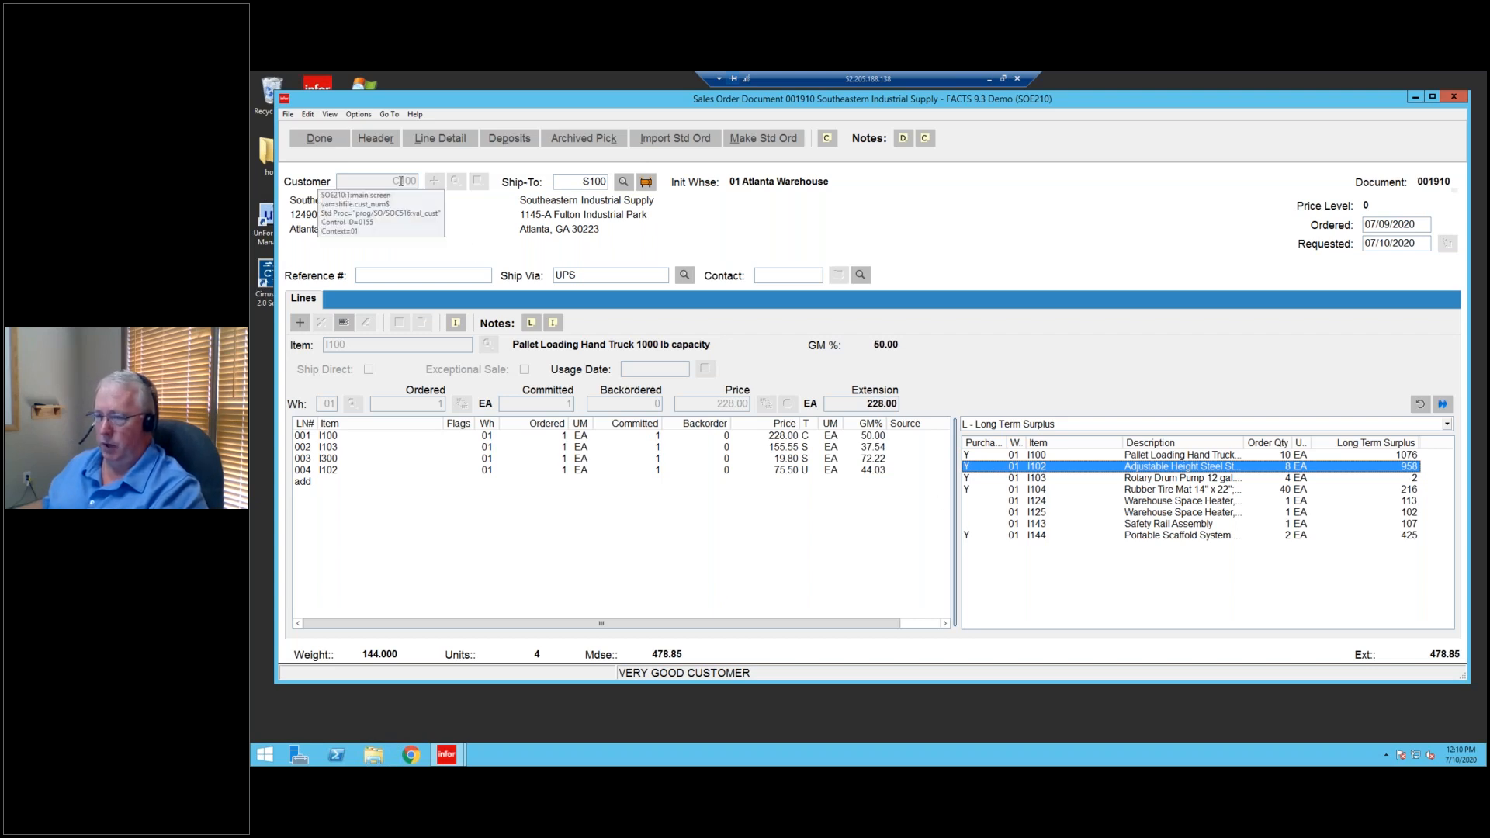
left_click(998, 457)
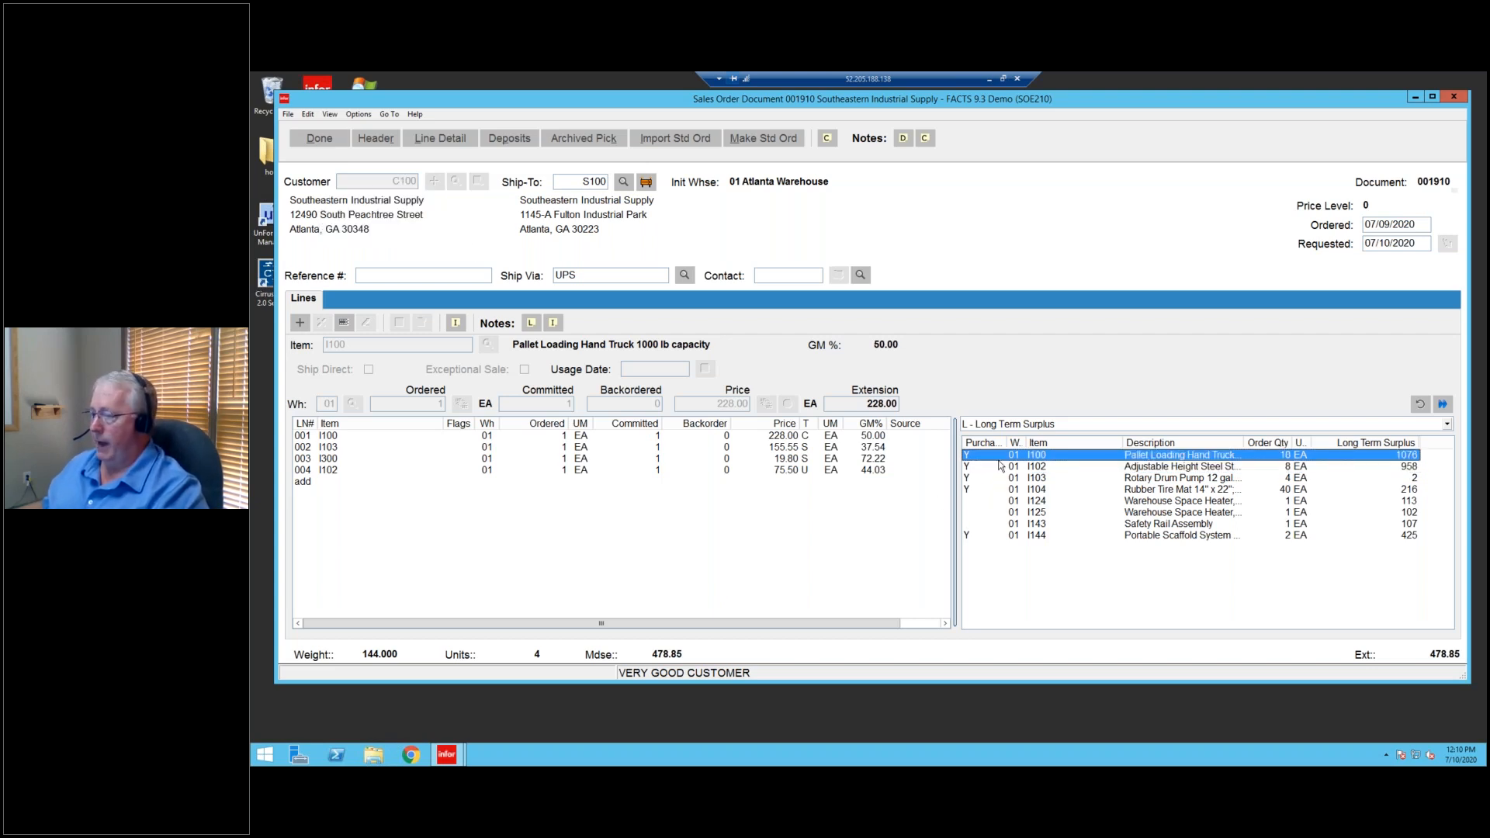
left_click(998, 475)
left_click(1002, 490)
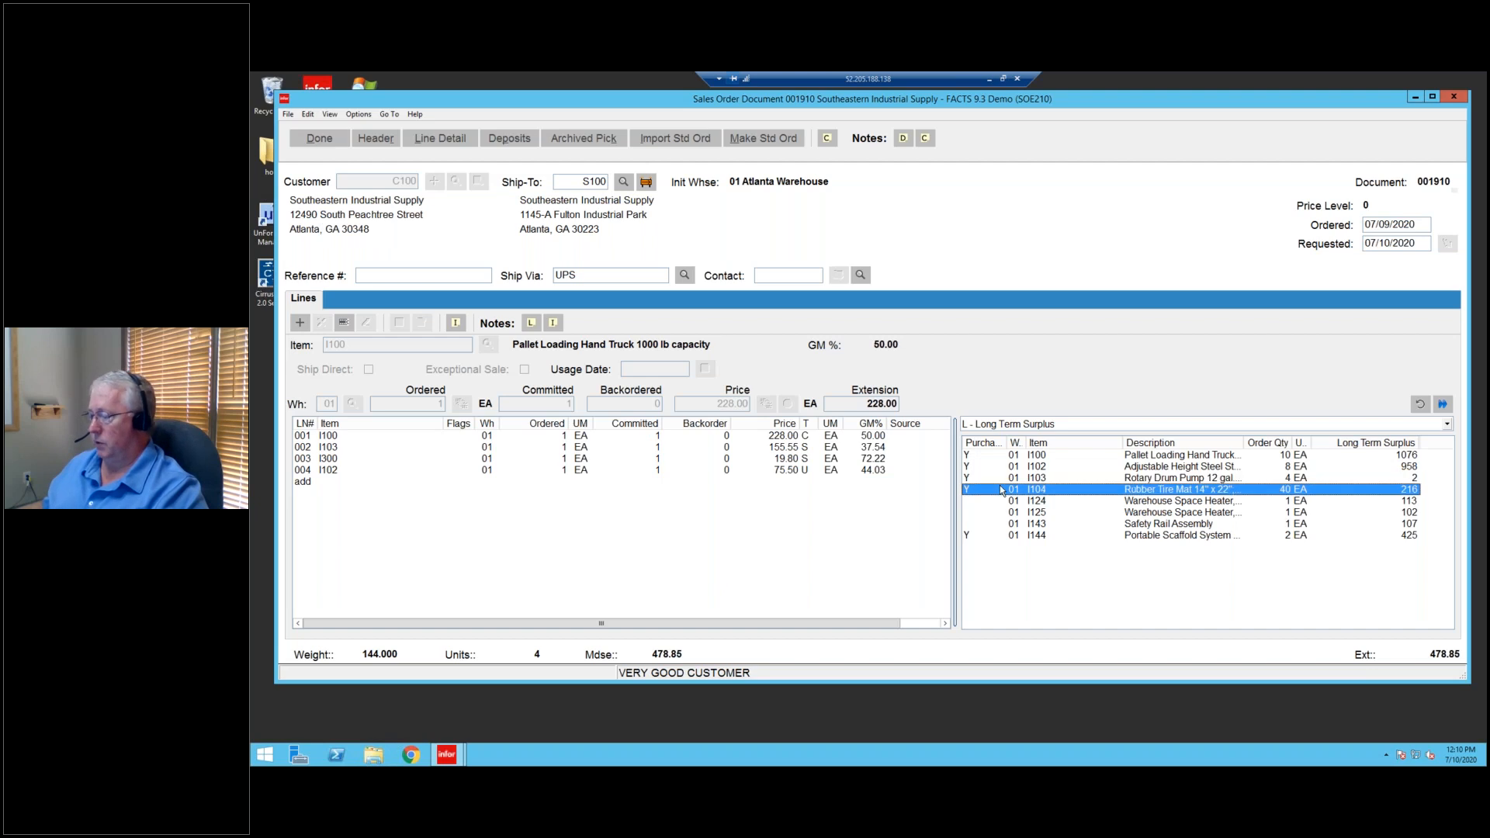
left_click(974, 536)
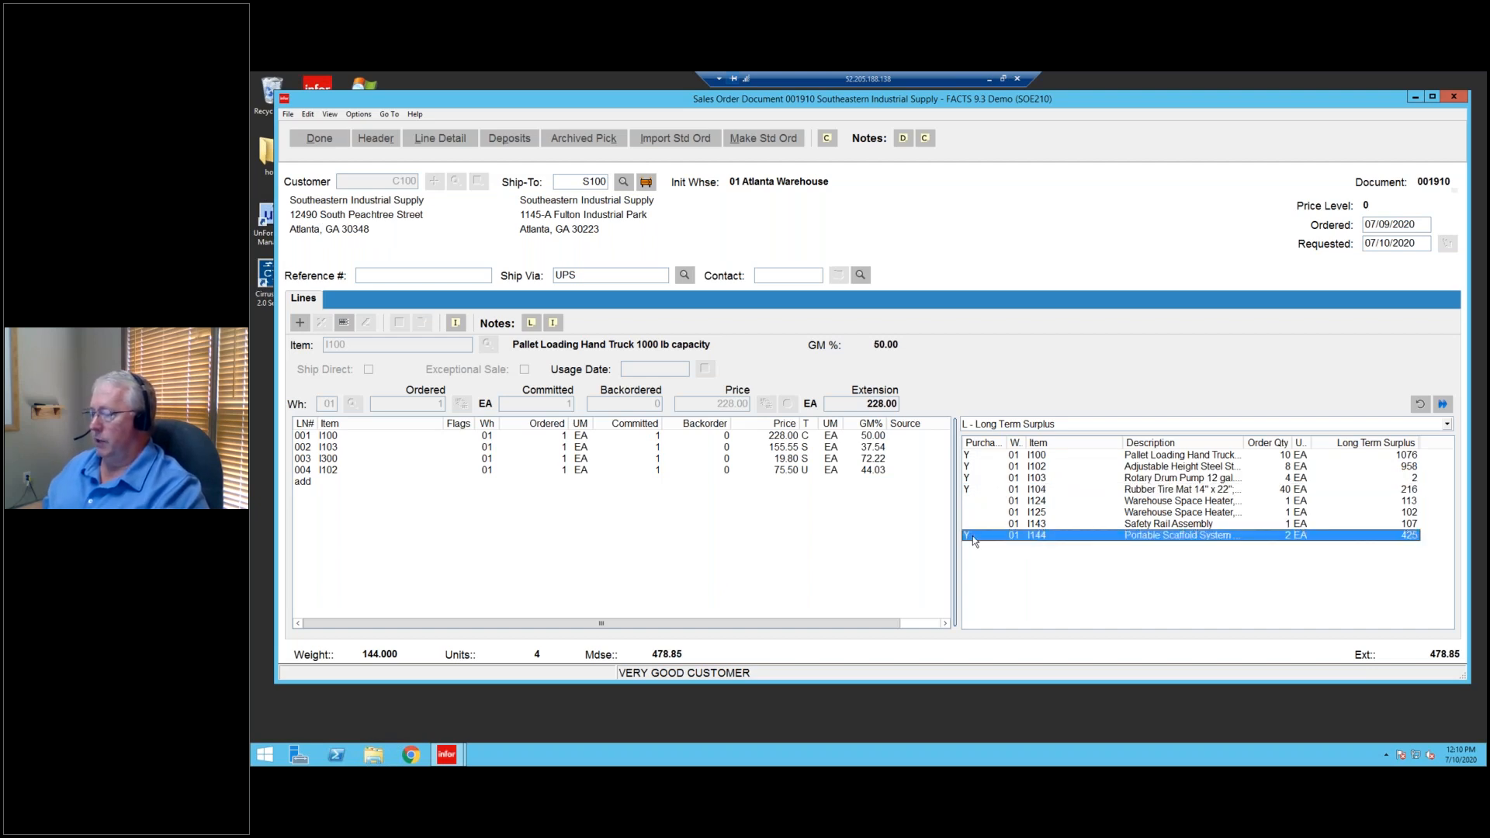
left_click(957, 479)
left_click_drag(935, 479, 939, 480)
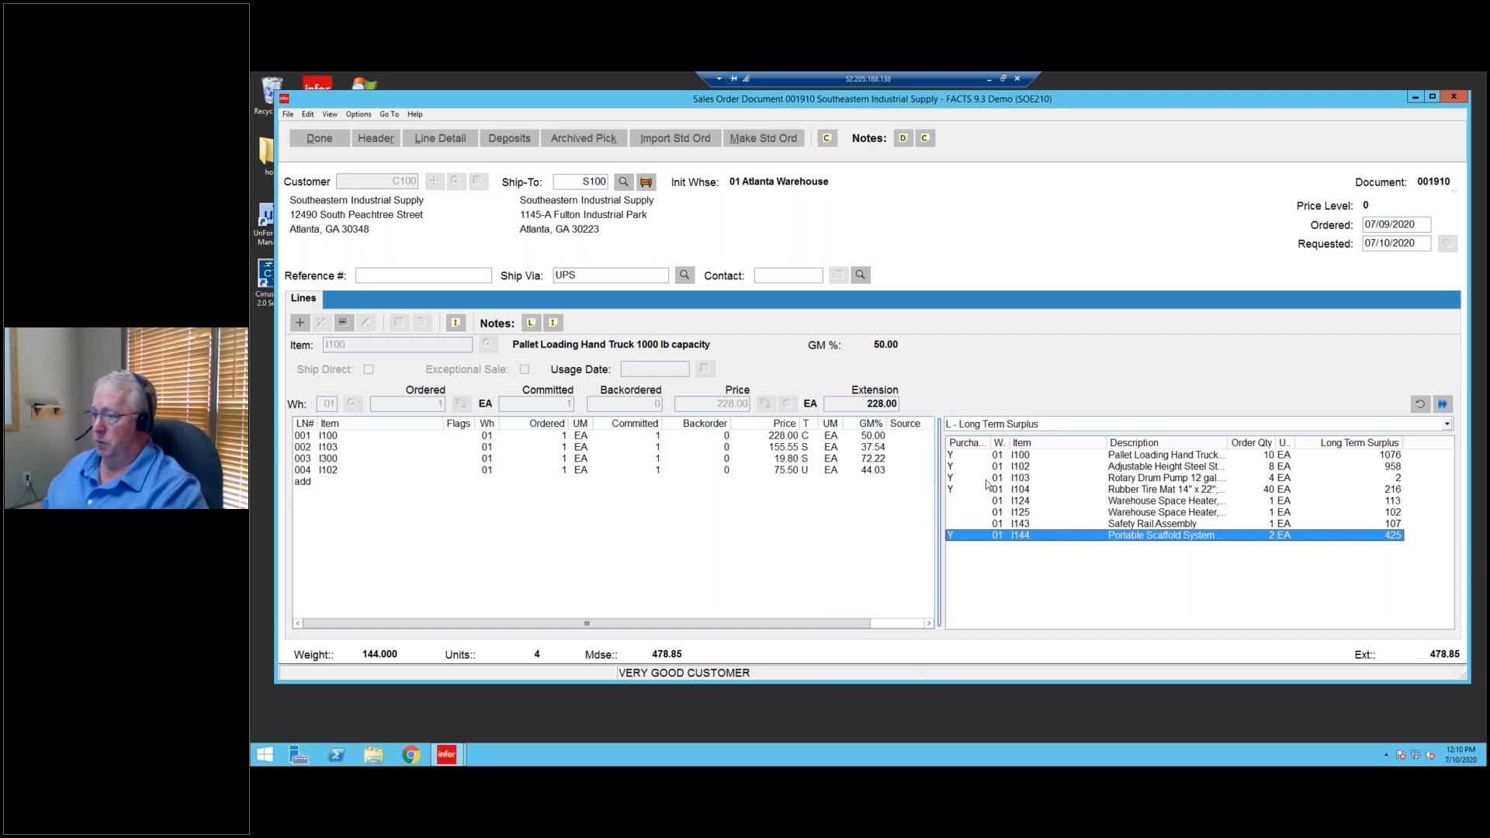
Examine the purchased flags and suggested order quantities of the surplus items from I100 through I143.
left_click(970, 458)
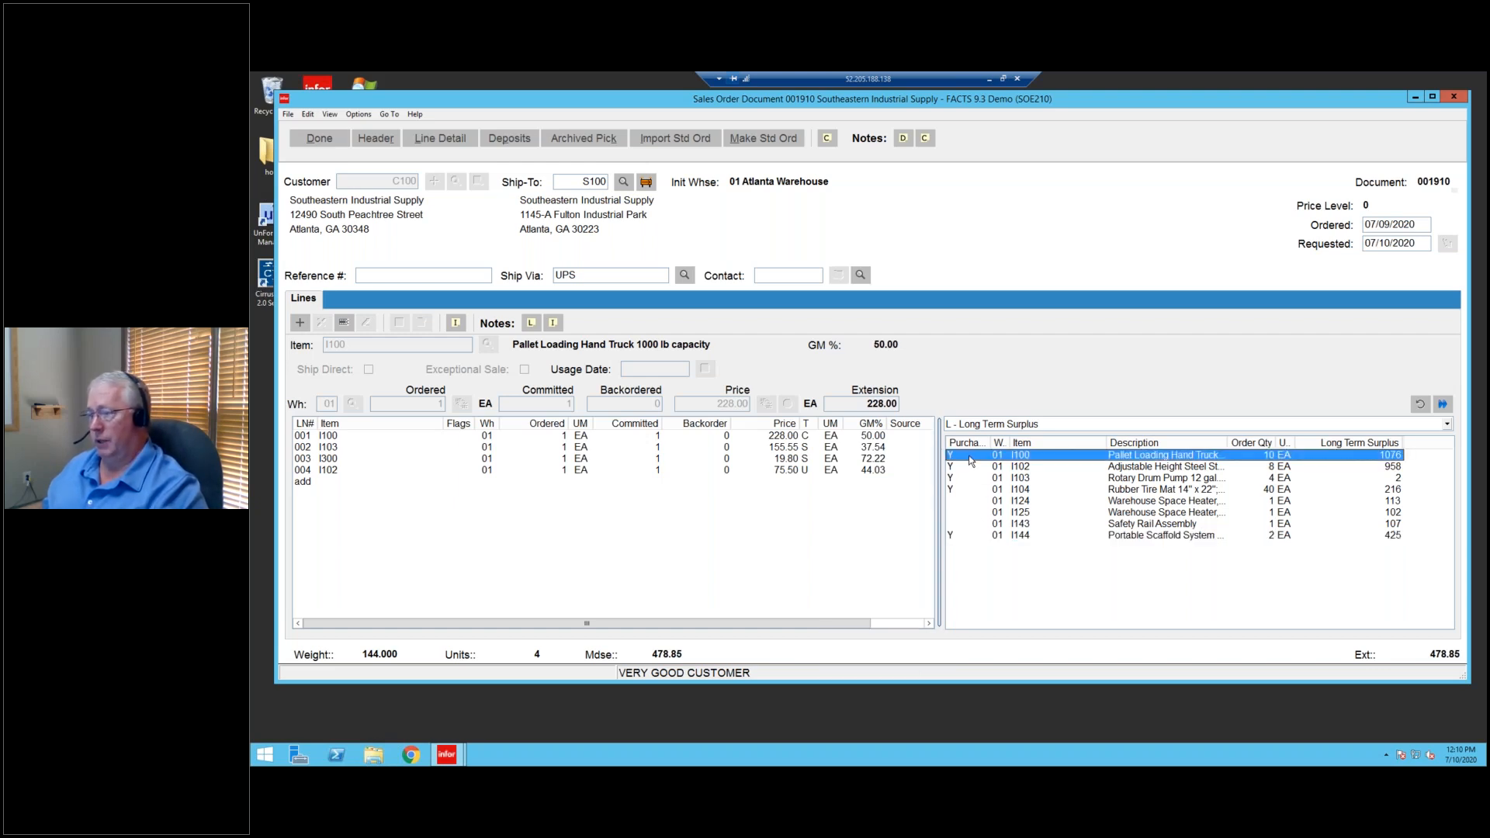
left_click(1009, 481)
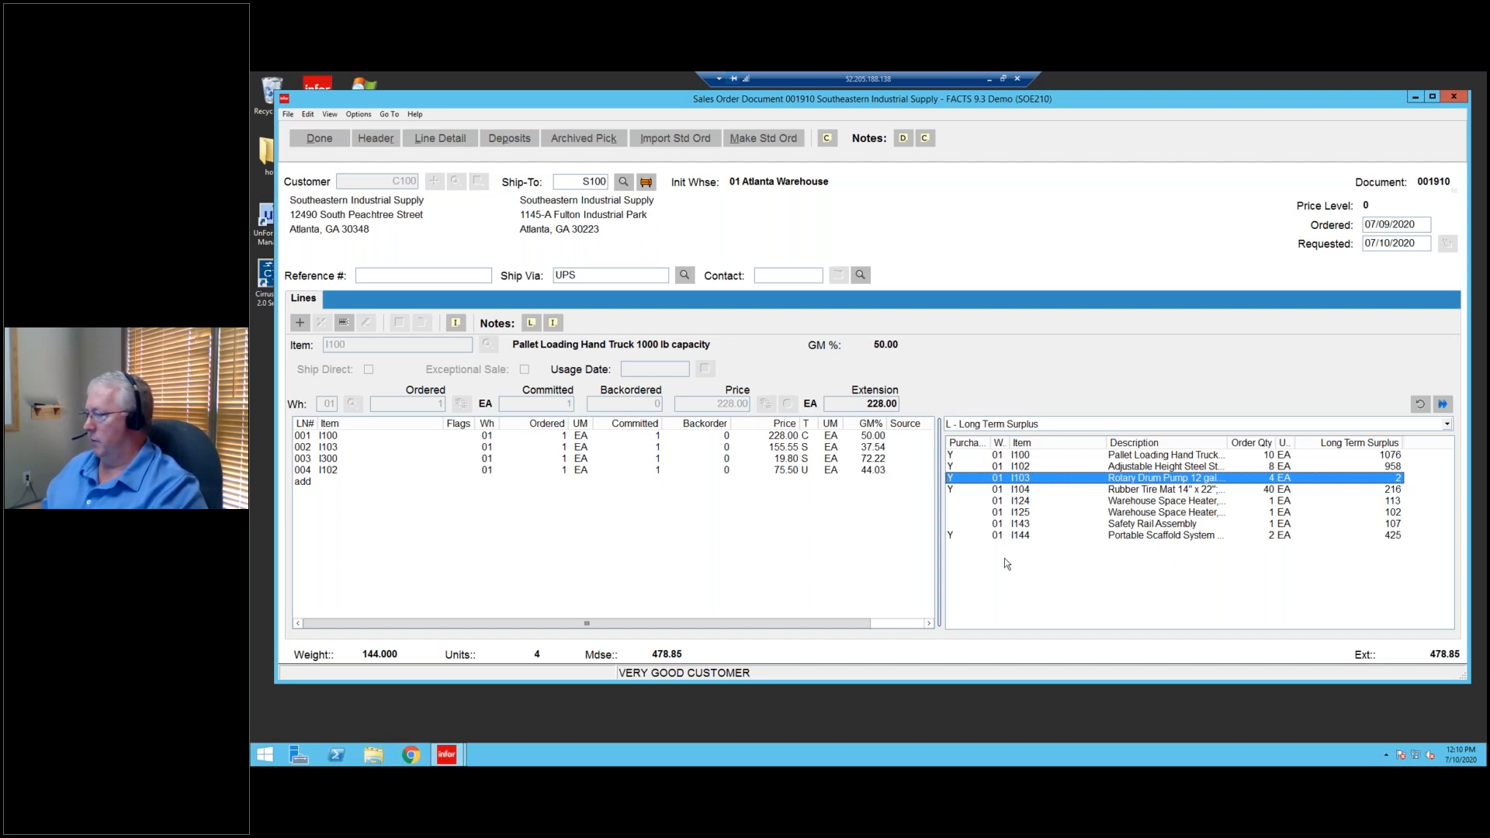
left_click(1270, 456)
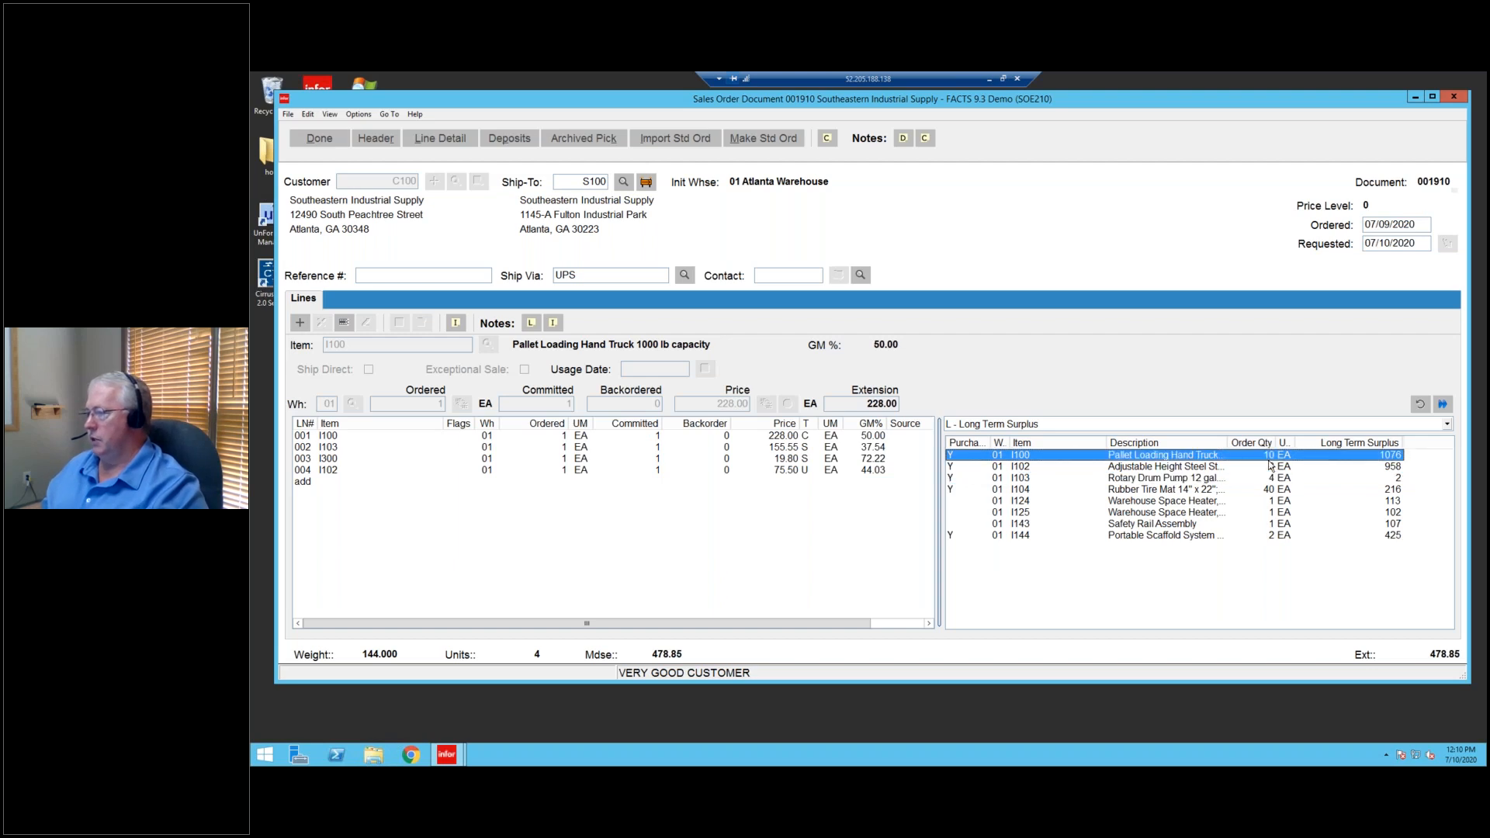
left_click(1268, 467)
left_click(1269, 478)
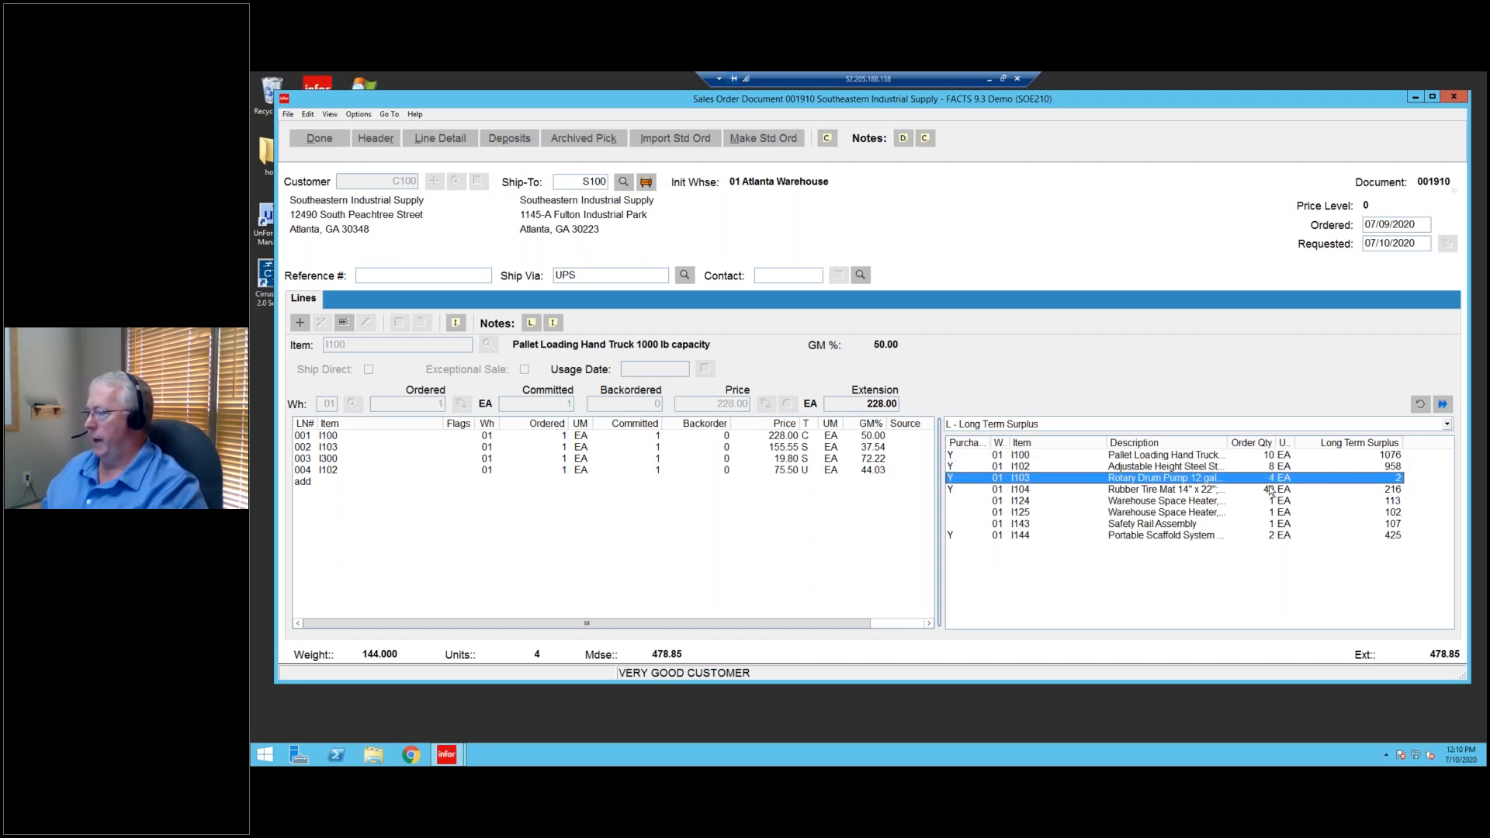
left_click(1270, 490)
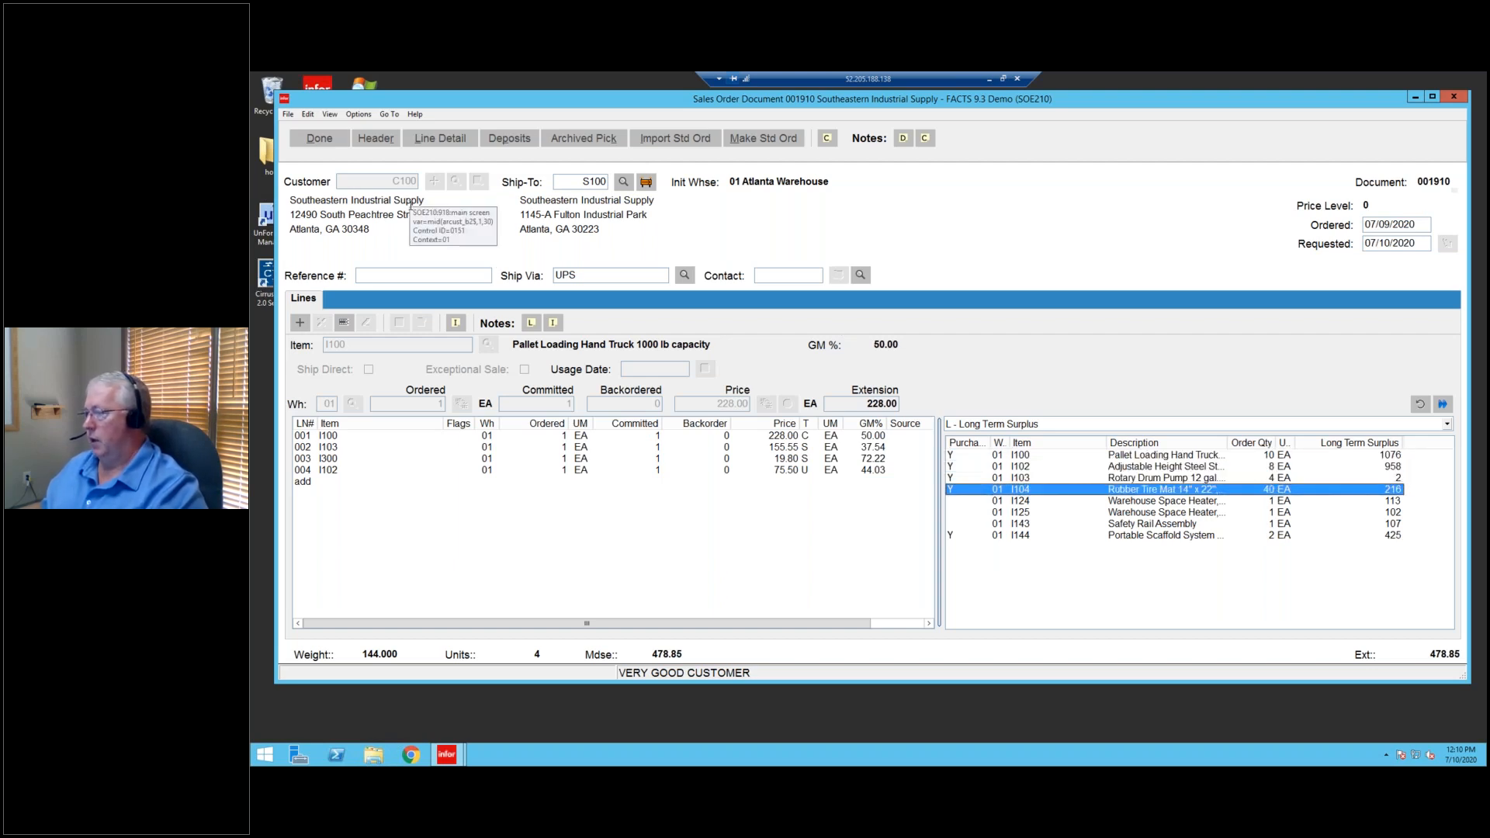
left_click(1280, 501)
left_click(1279, 513)
left_click(1276, 525)
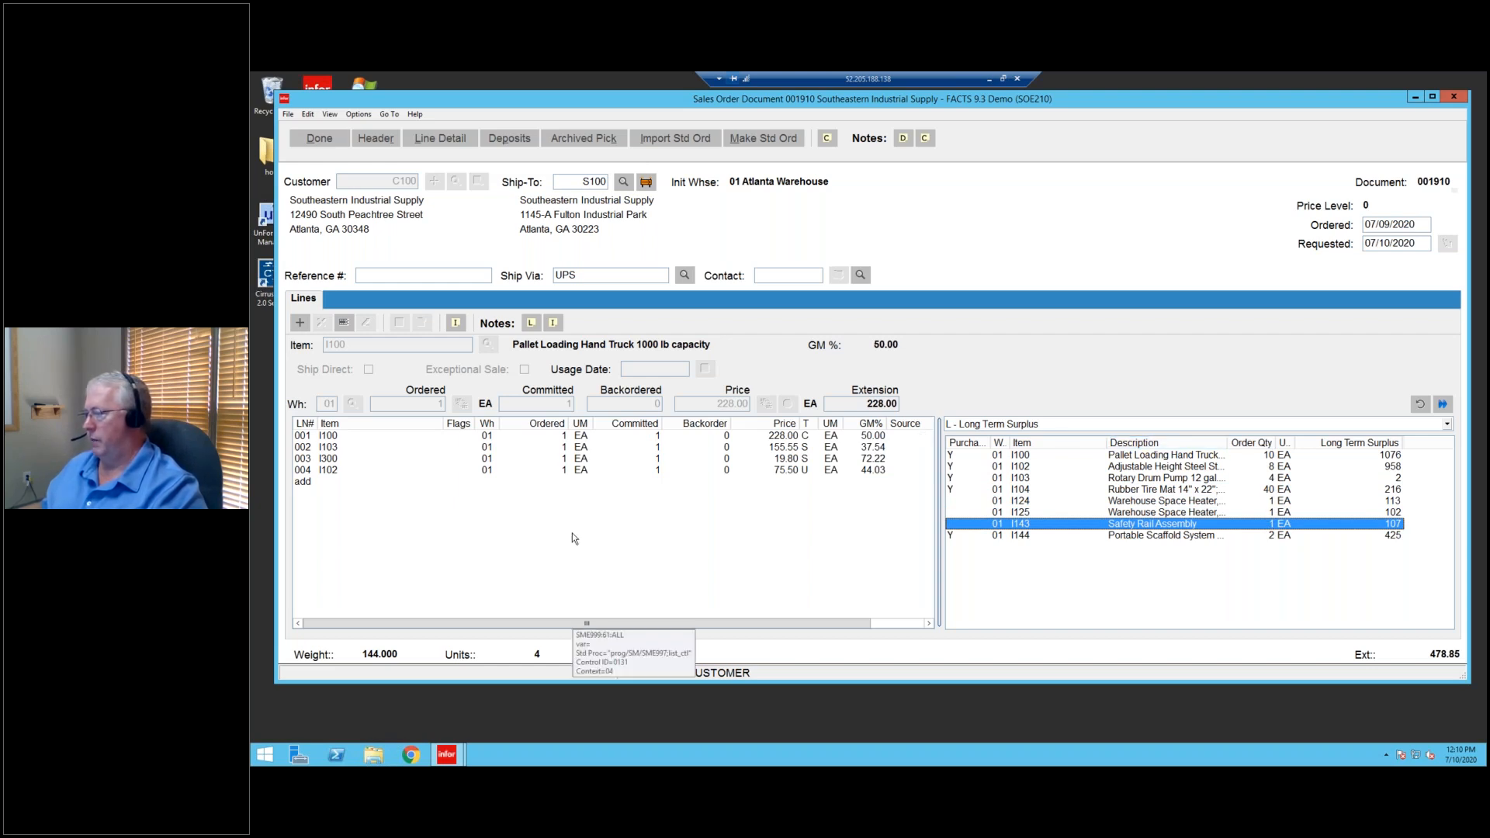
Set the order quantity of surplus item I104, the rubber tire mat, to 5.
left_click(1163, 492)
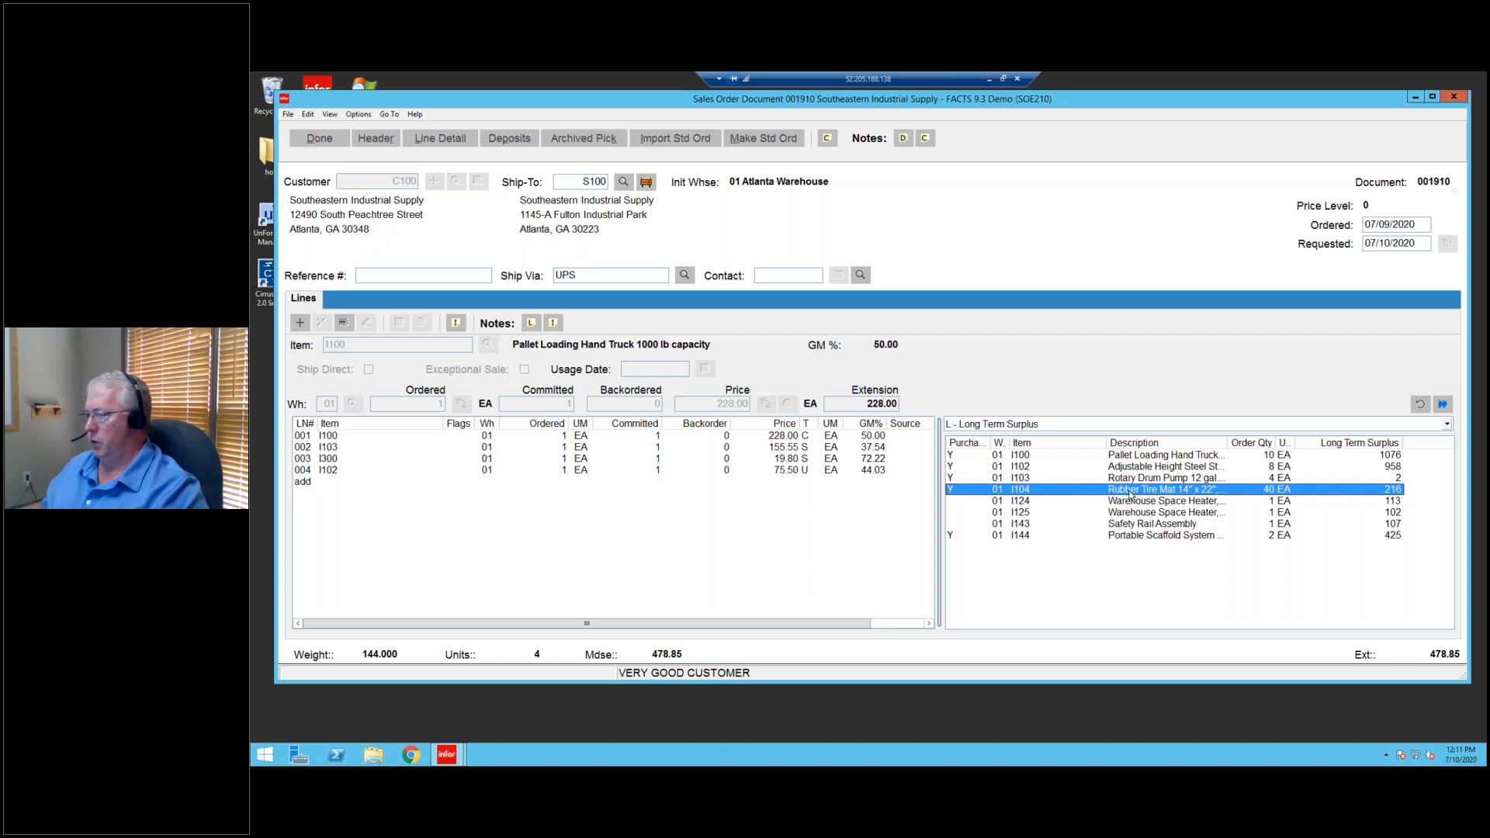
double_click(1023, 491)
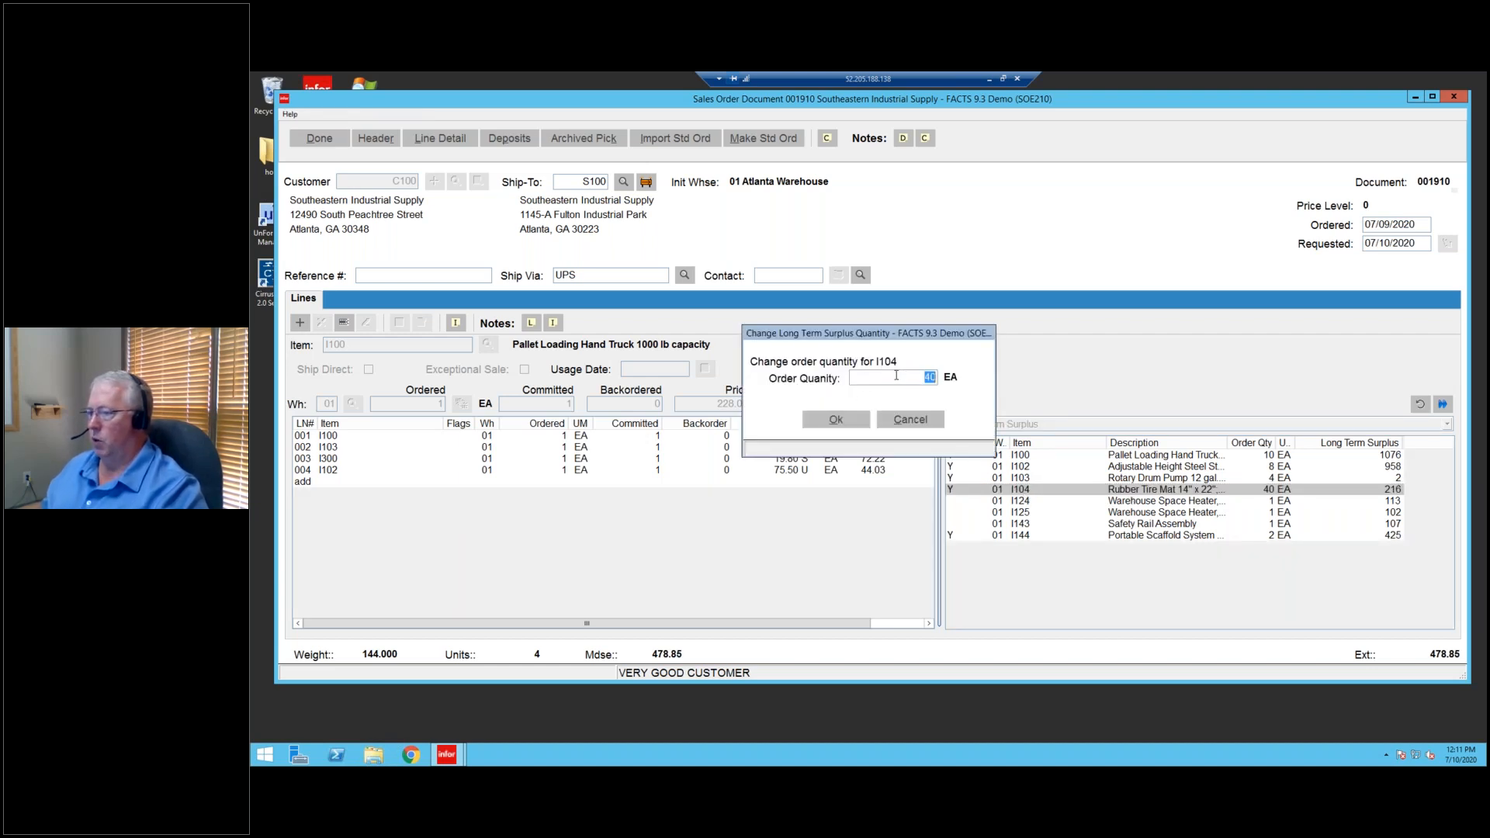
type("5")
key("Return")
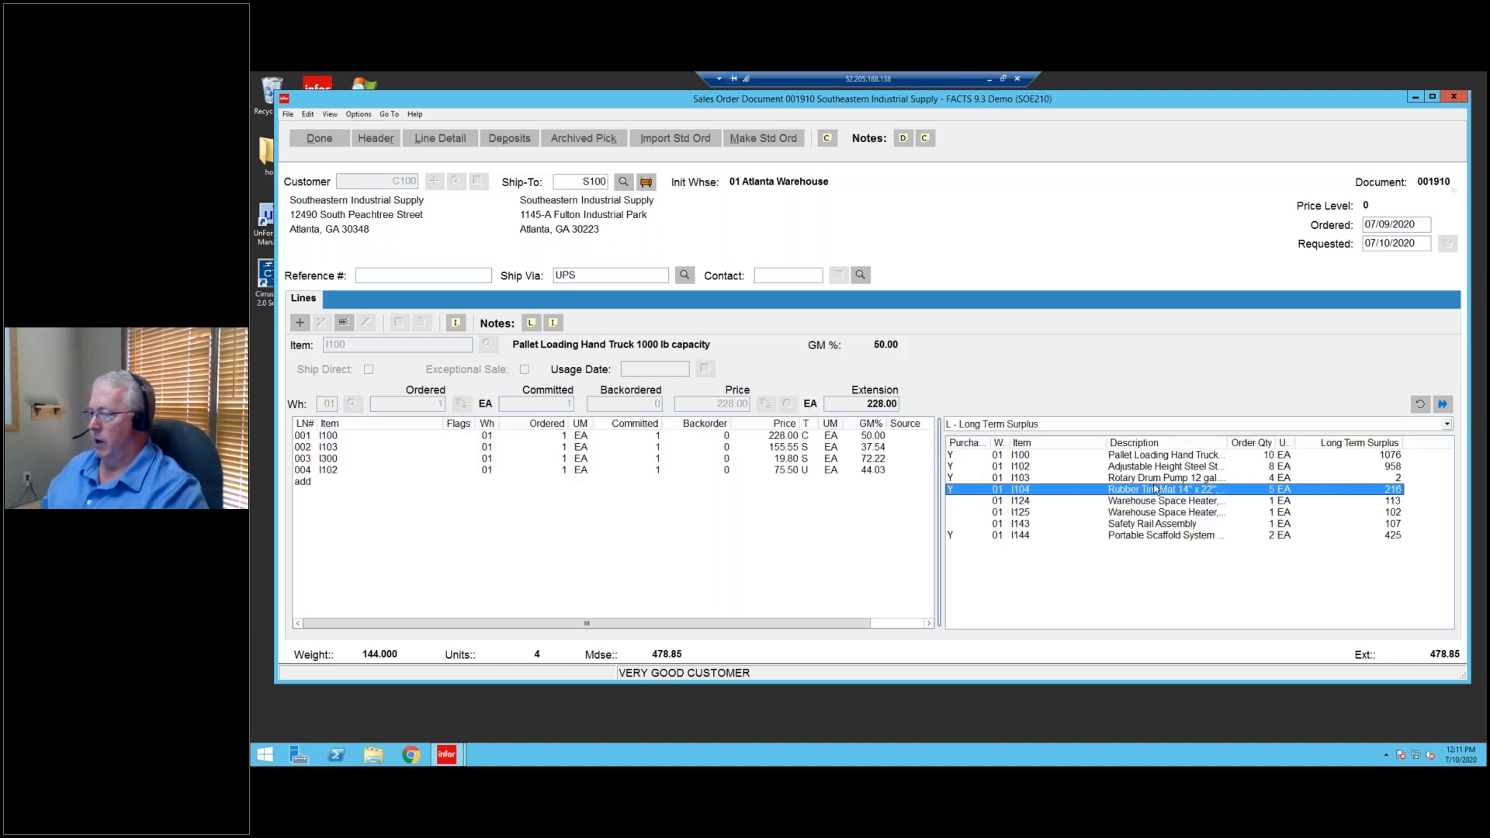
Add surplus item I104 to the order lines, skipping the quote import, and select its new line.
left_click_drag(1151, 490, 538, 498)
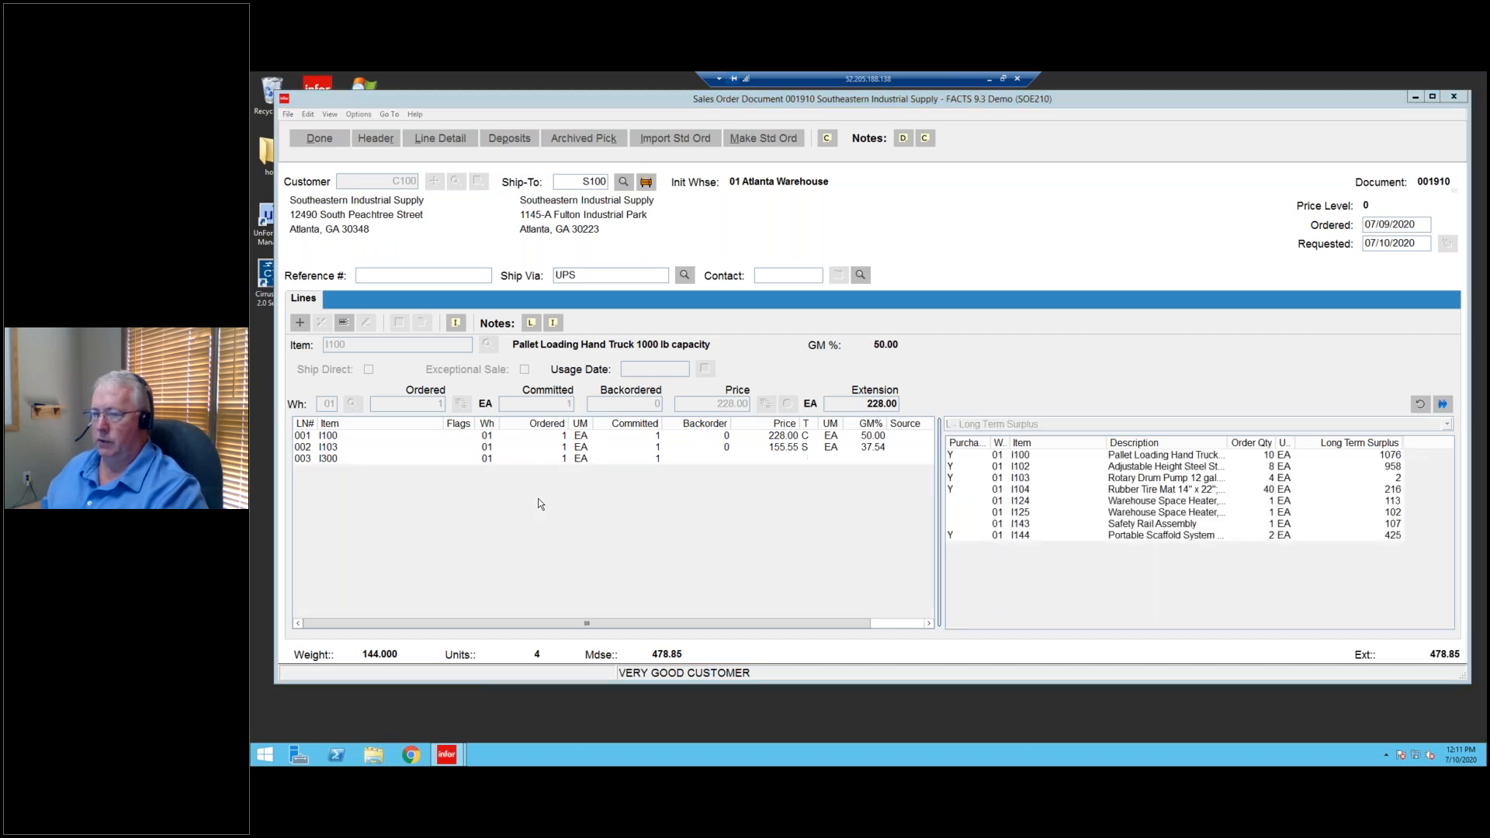
left_click(672, 332)
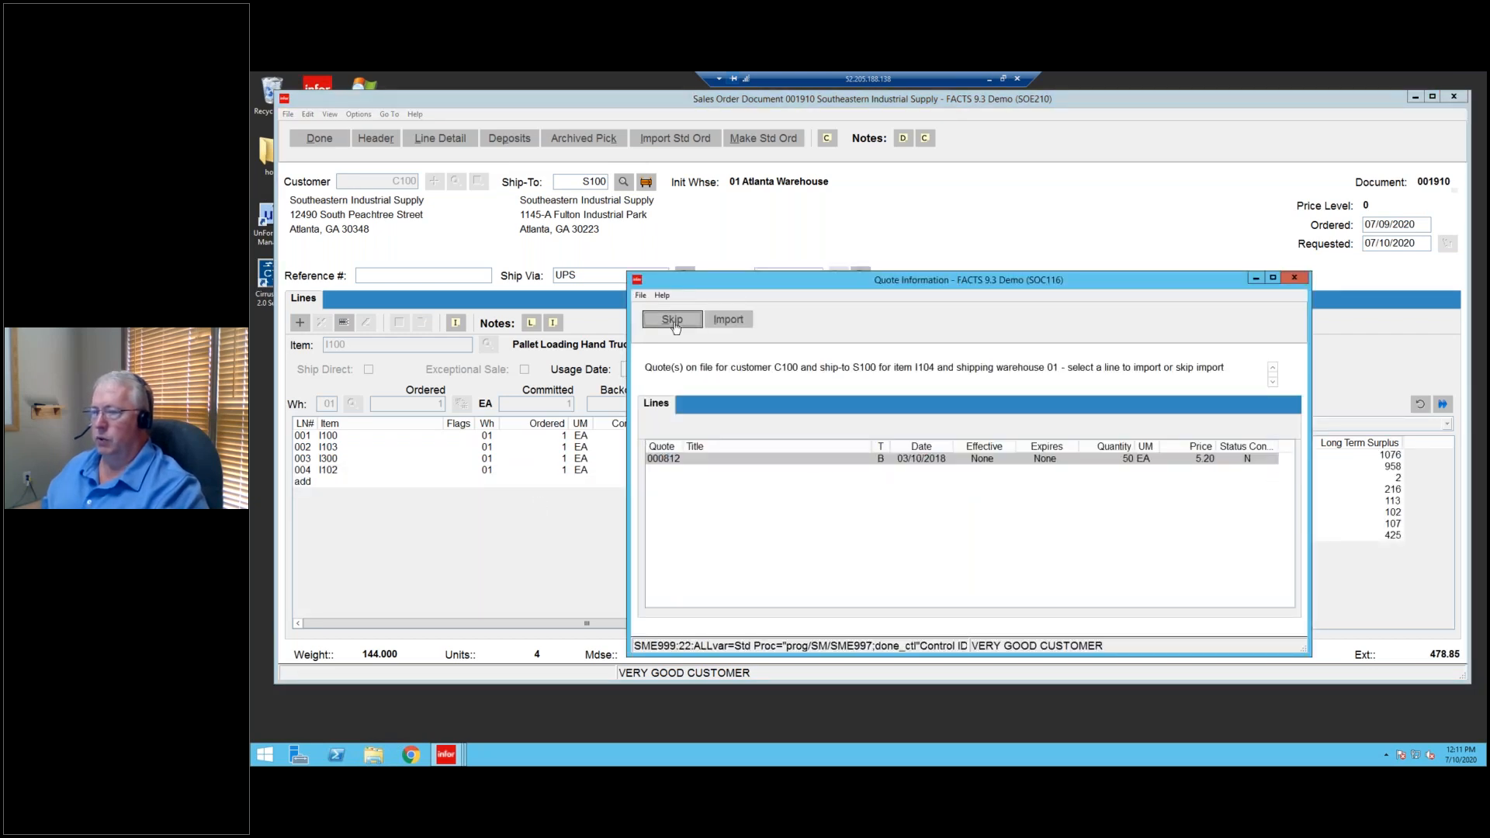
left_click(350, 482)
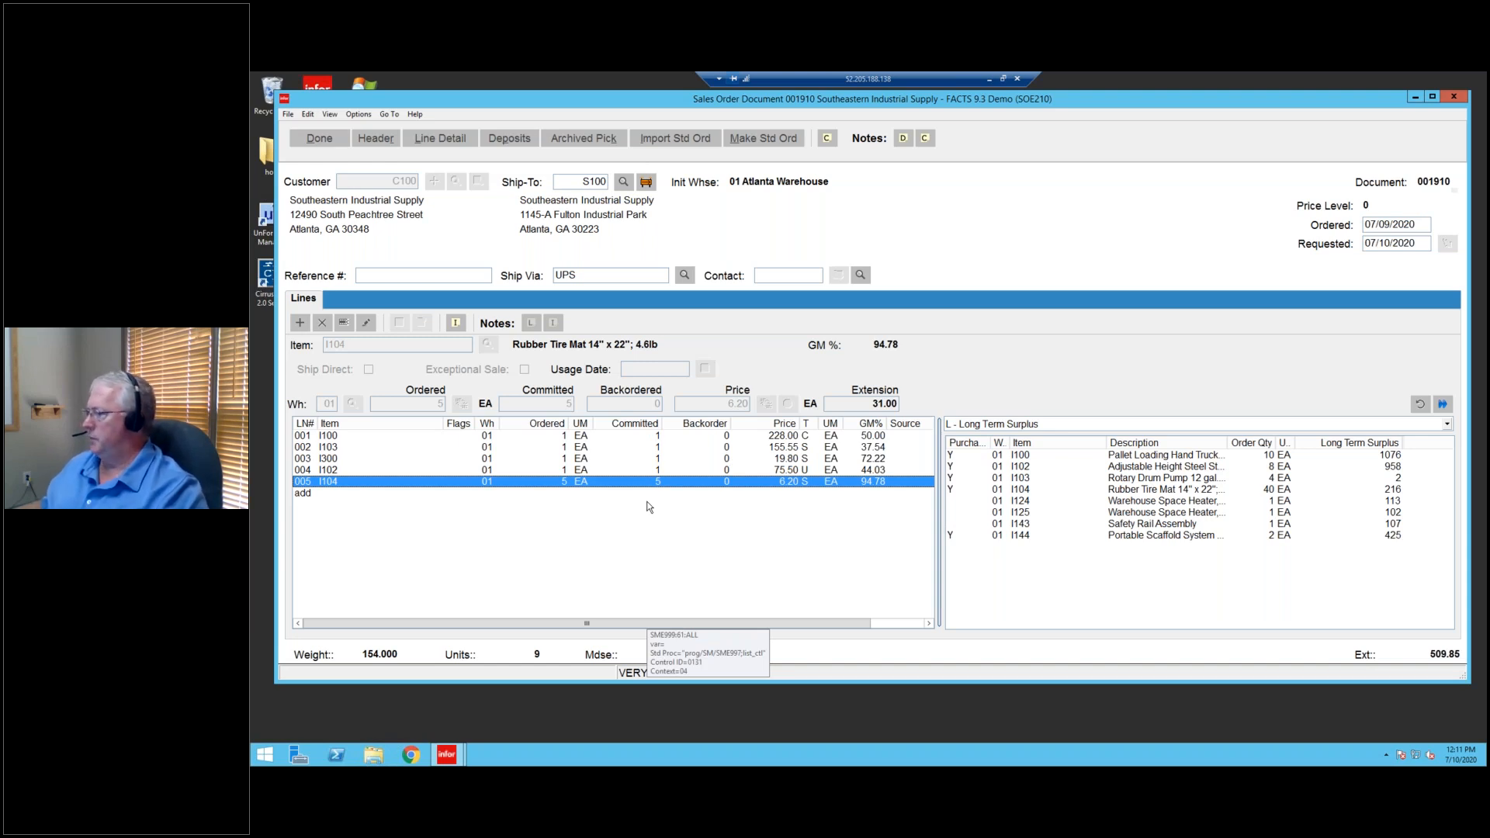
Review the order quantities of surplus items I102, I103 and I104 in the item pad.
left_click(1104, 491)
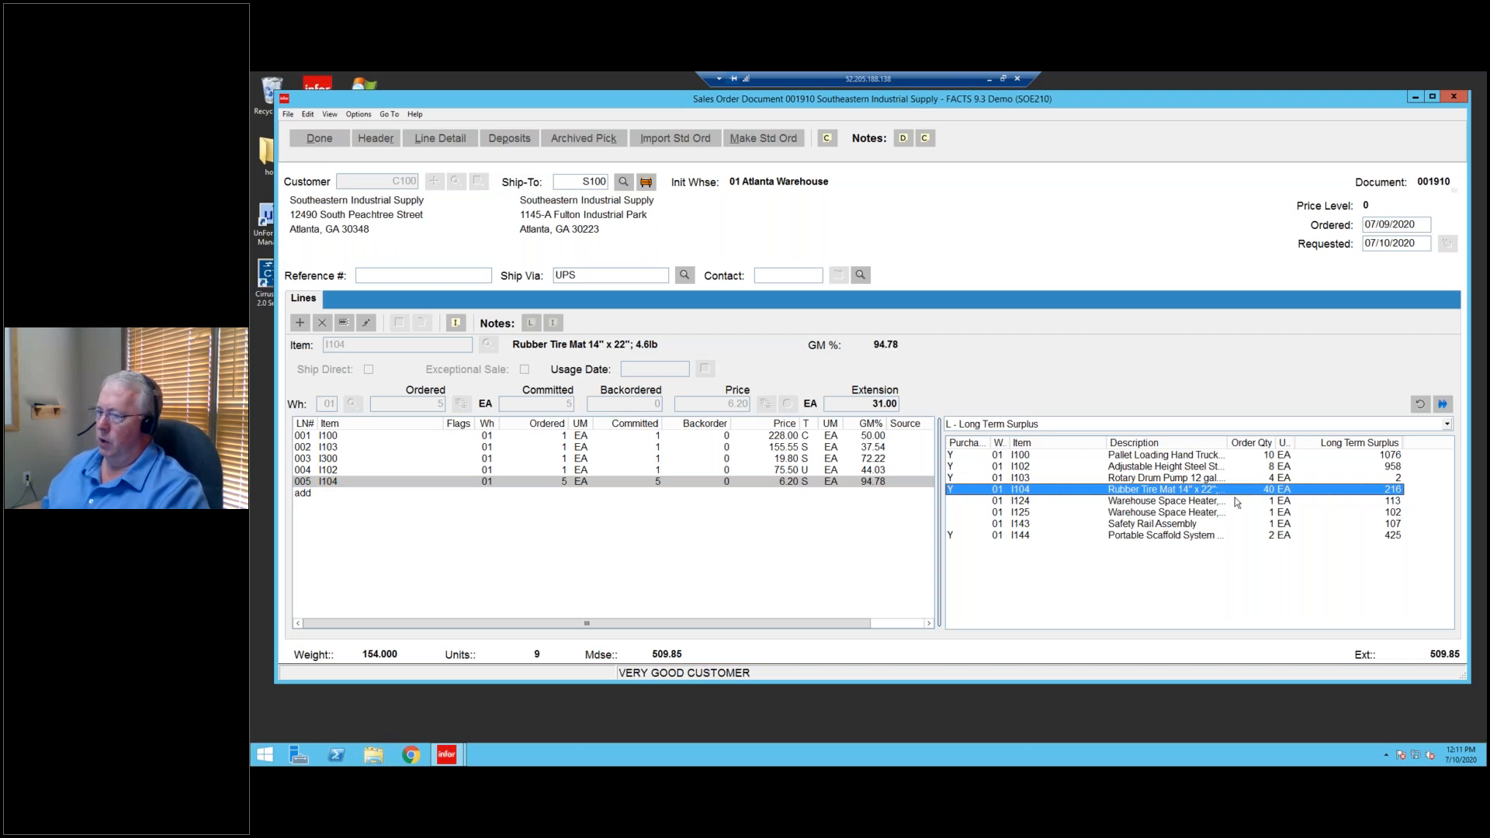
left_click(413, 496)
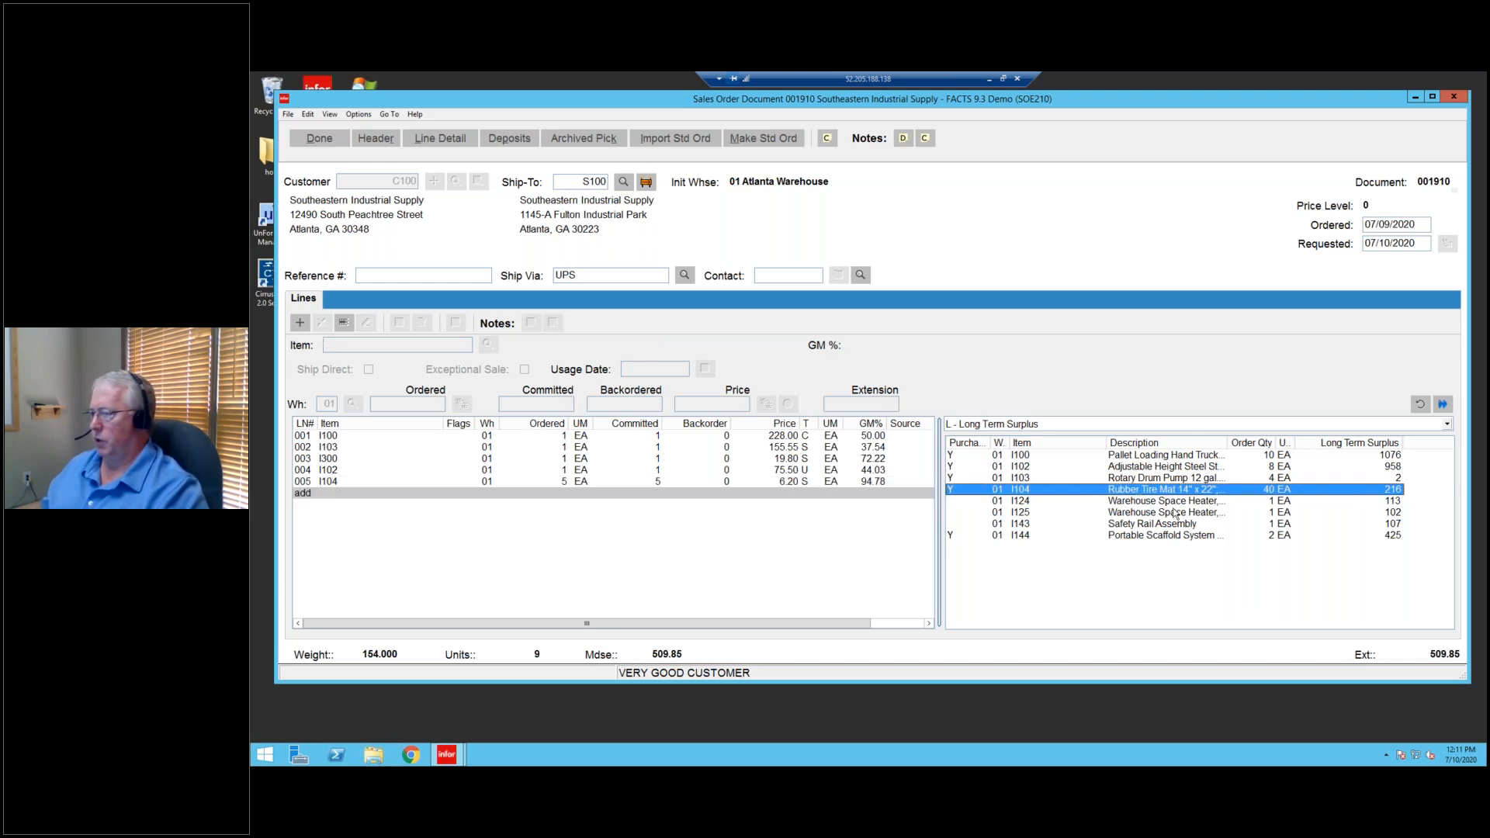
left_click(1273, 464)
left_click(1265, 479)
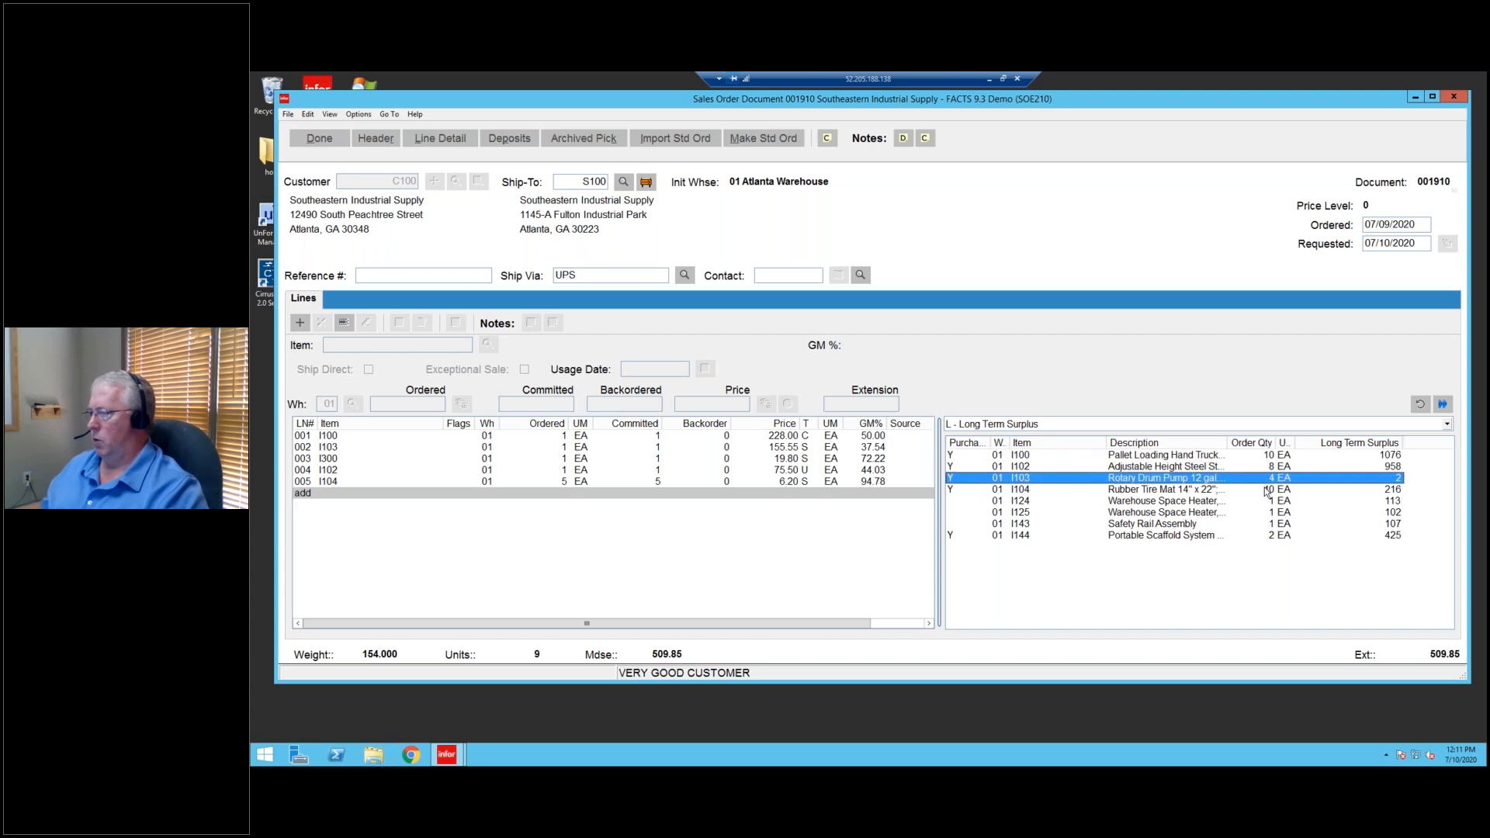
left_click(1267, 489)
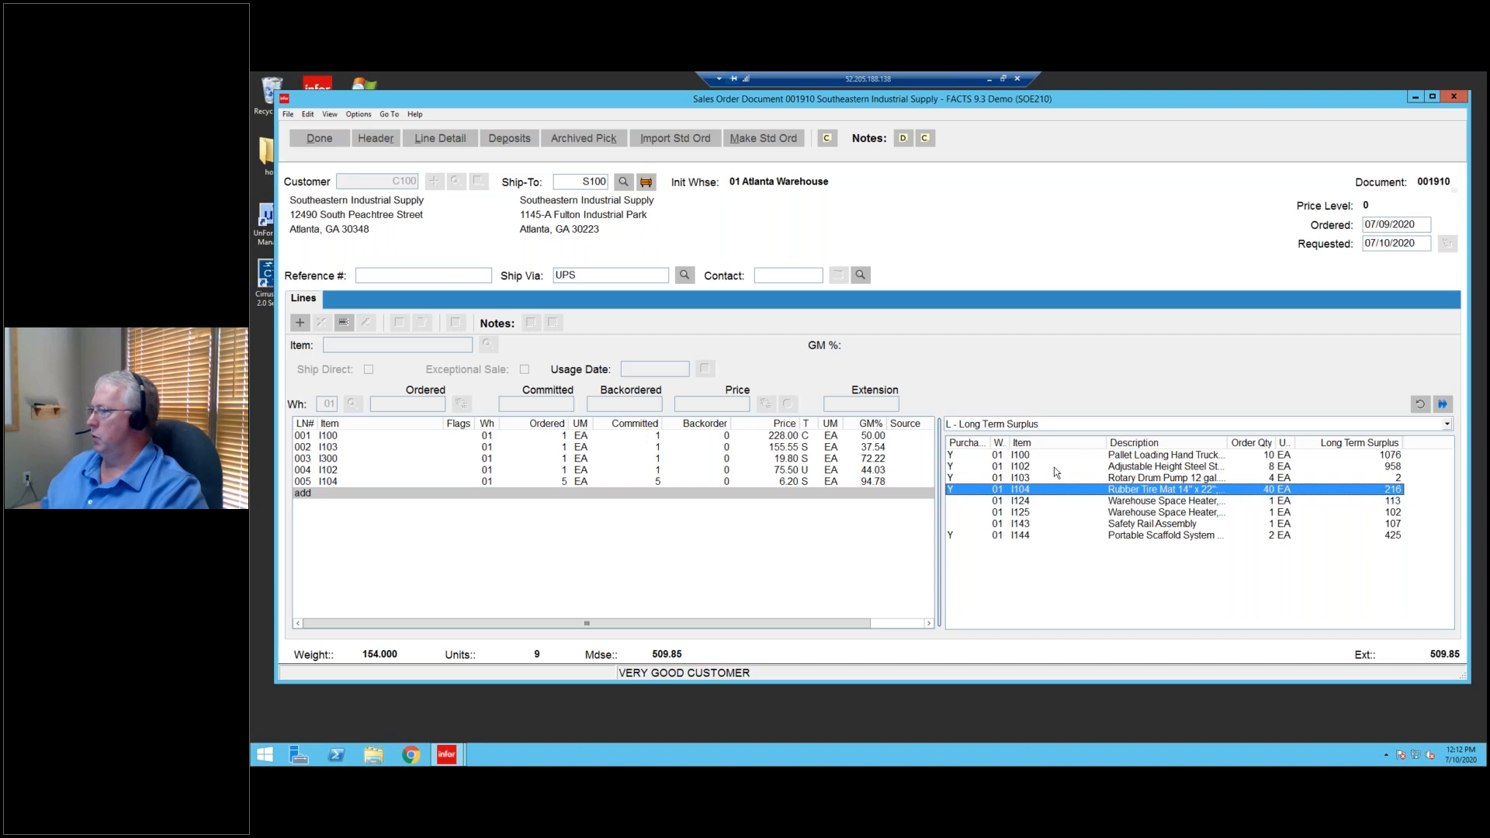
Switch the item pad to Standard Order and open the customer's standard order for editing.
left_click(1449, 424)
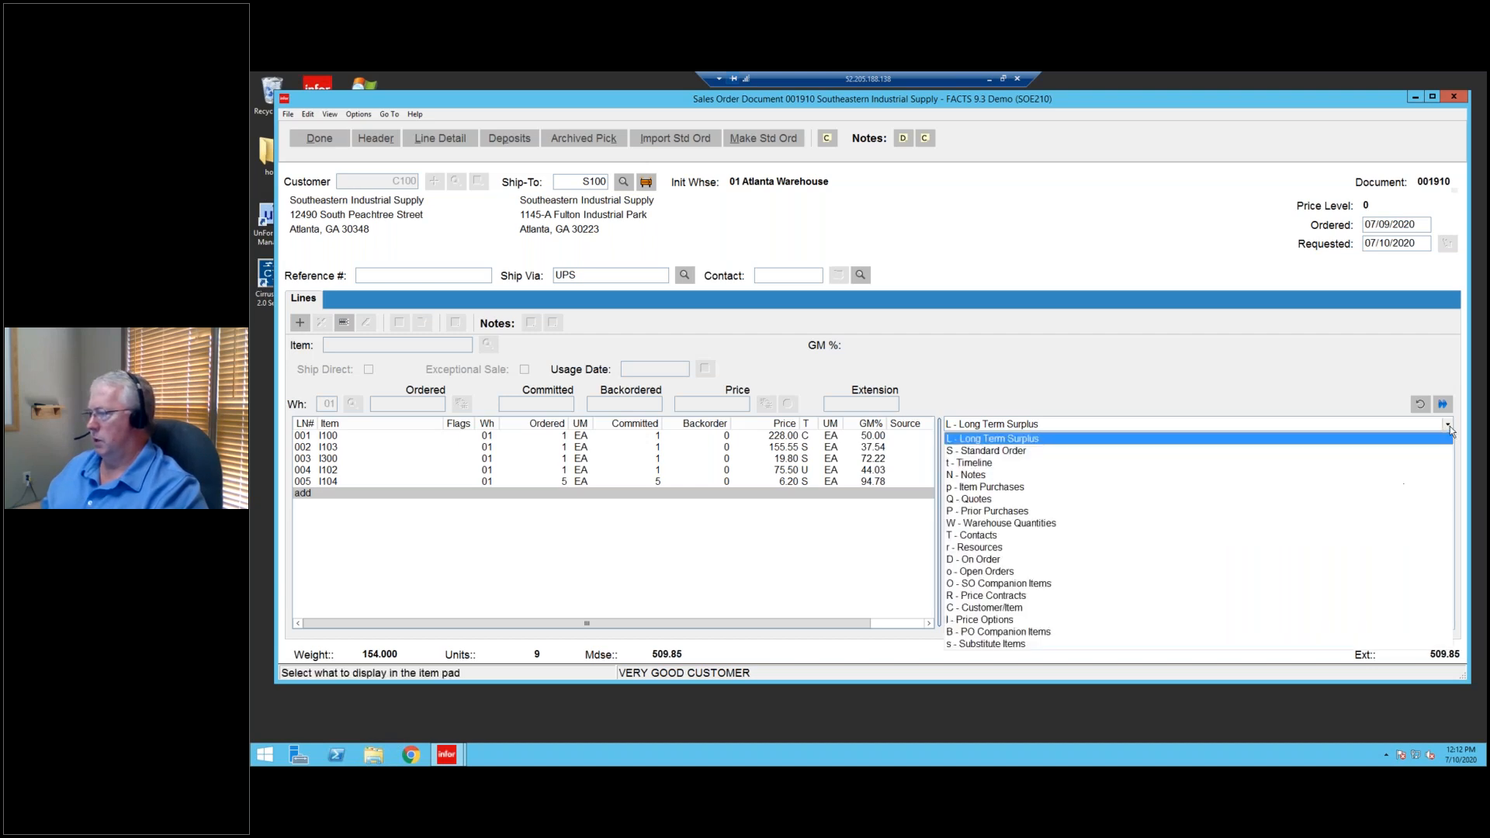
left_click(1000, 451)
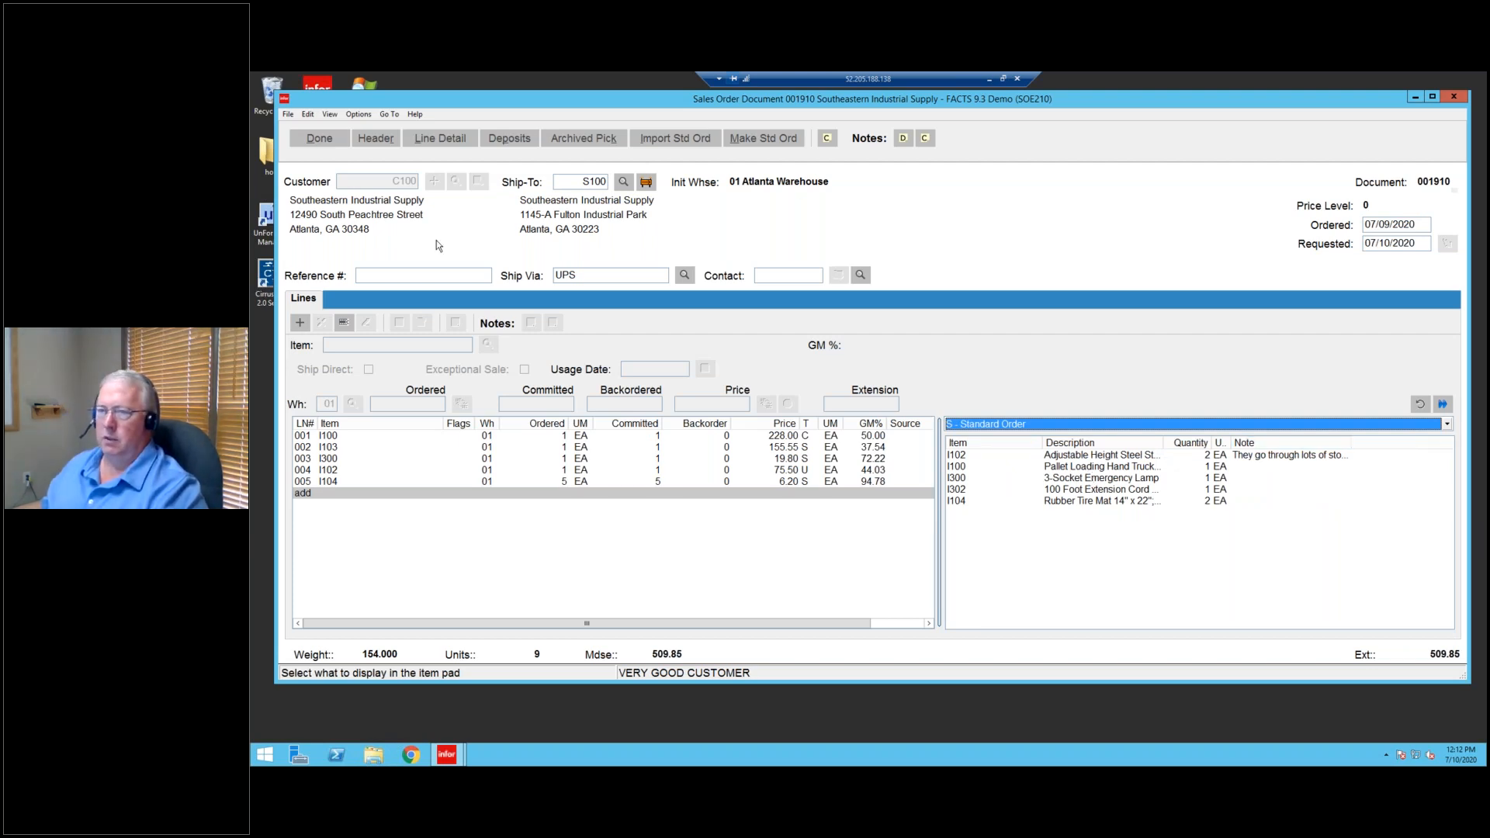
left_click(357, 115)
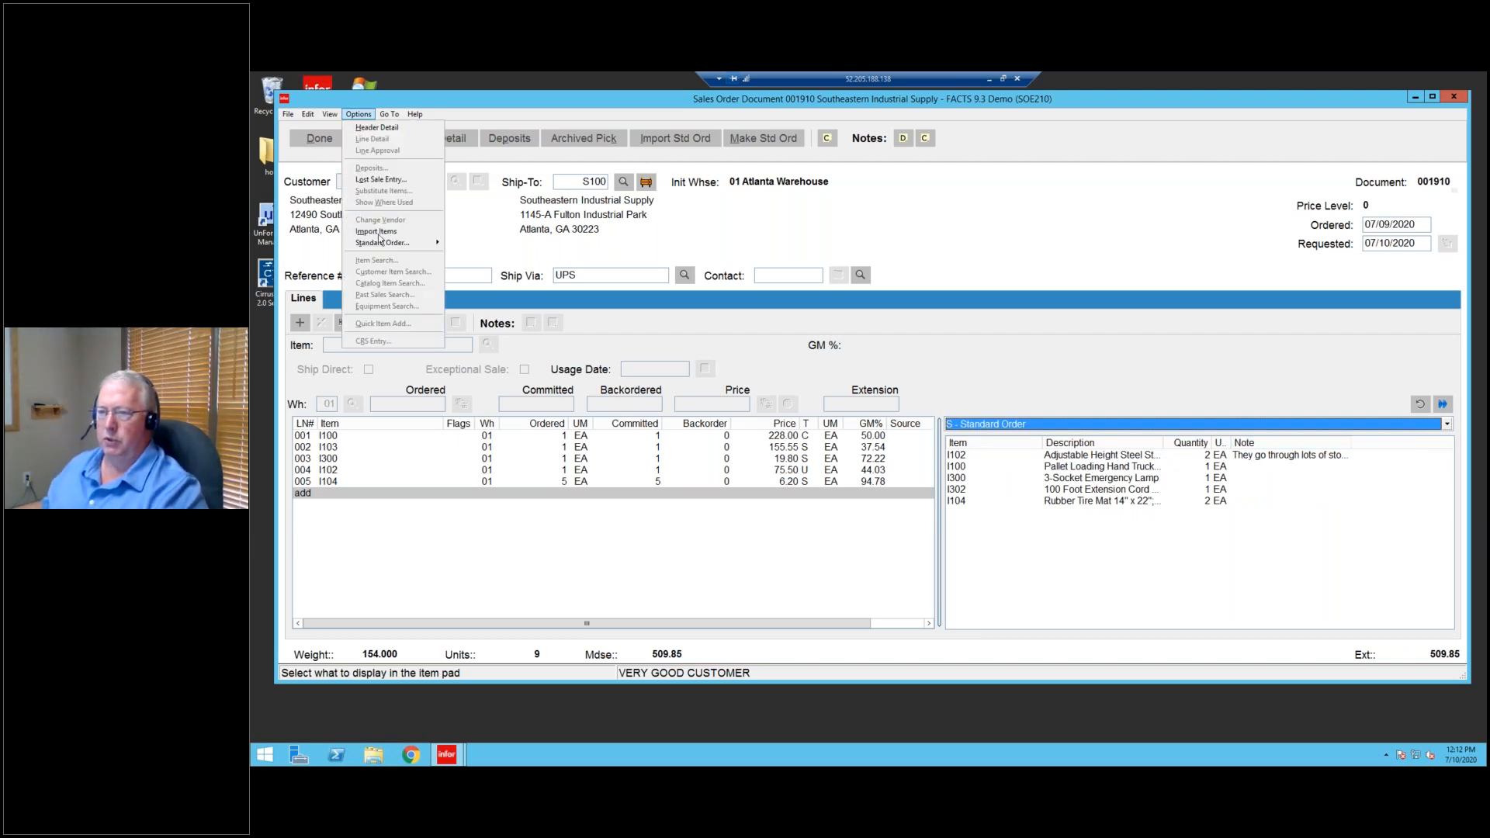
mouse_move(377, 245)
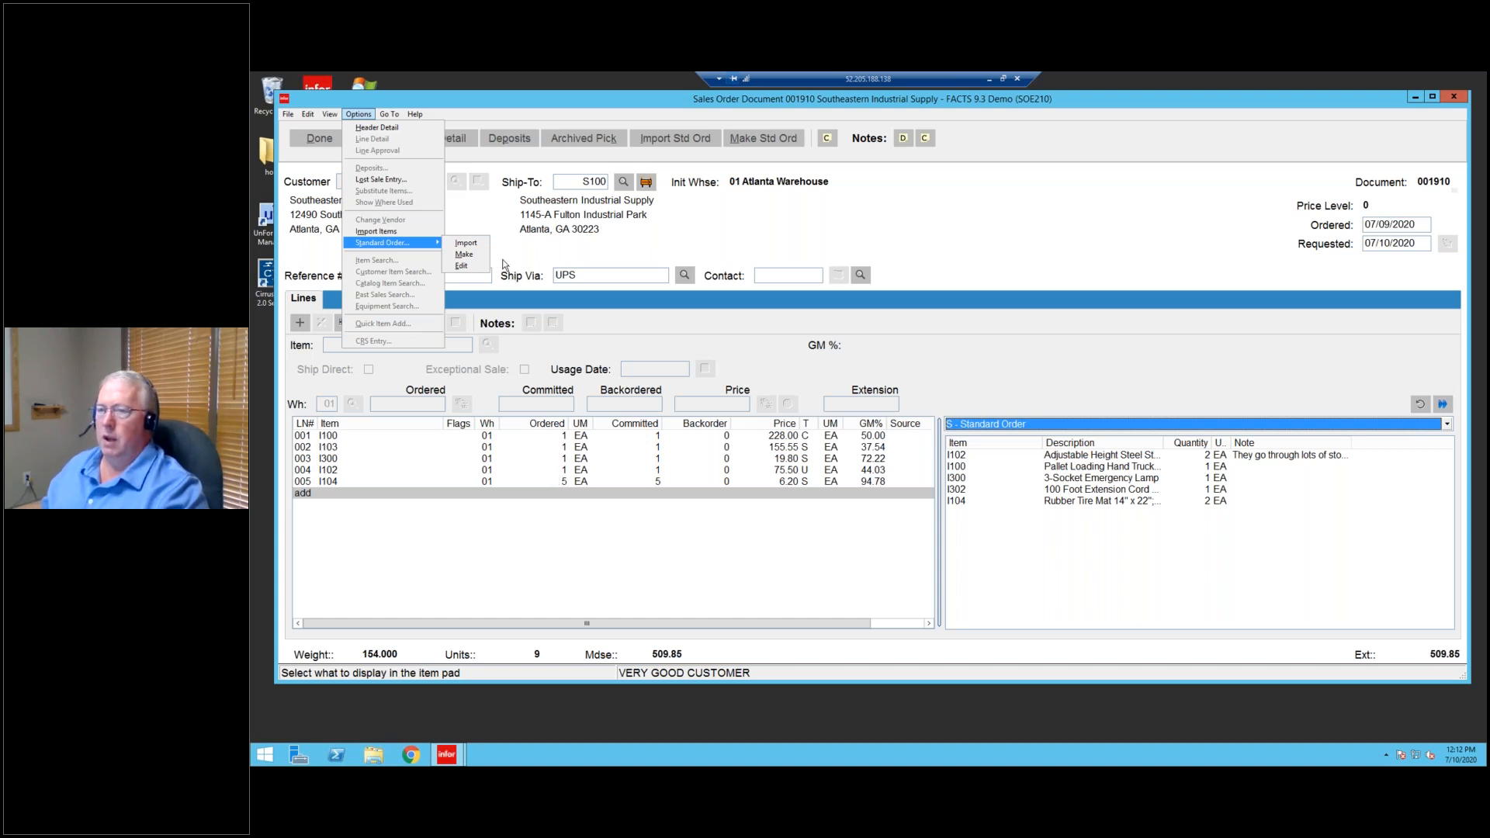
left_click(464, 265)
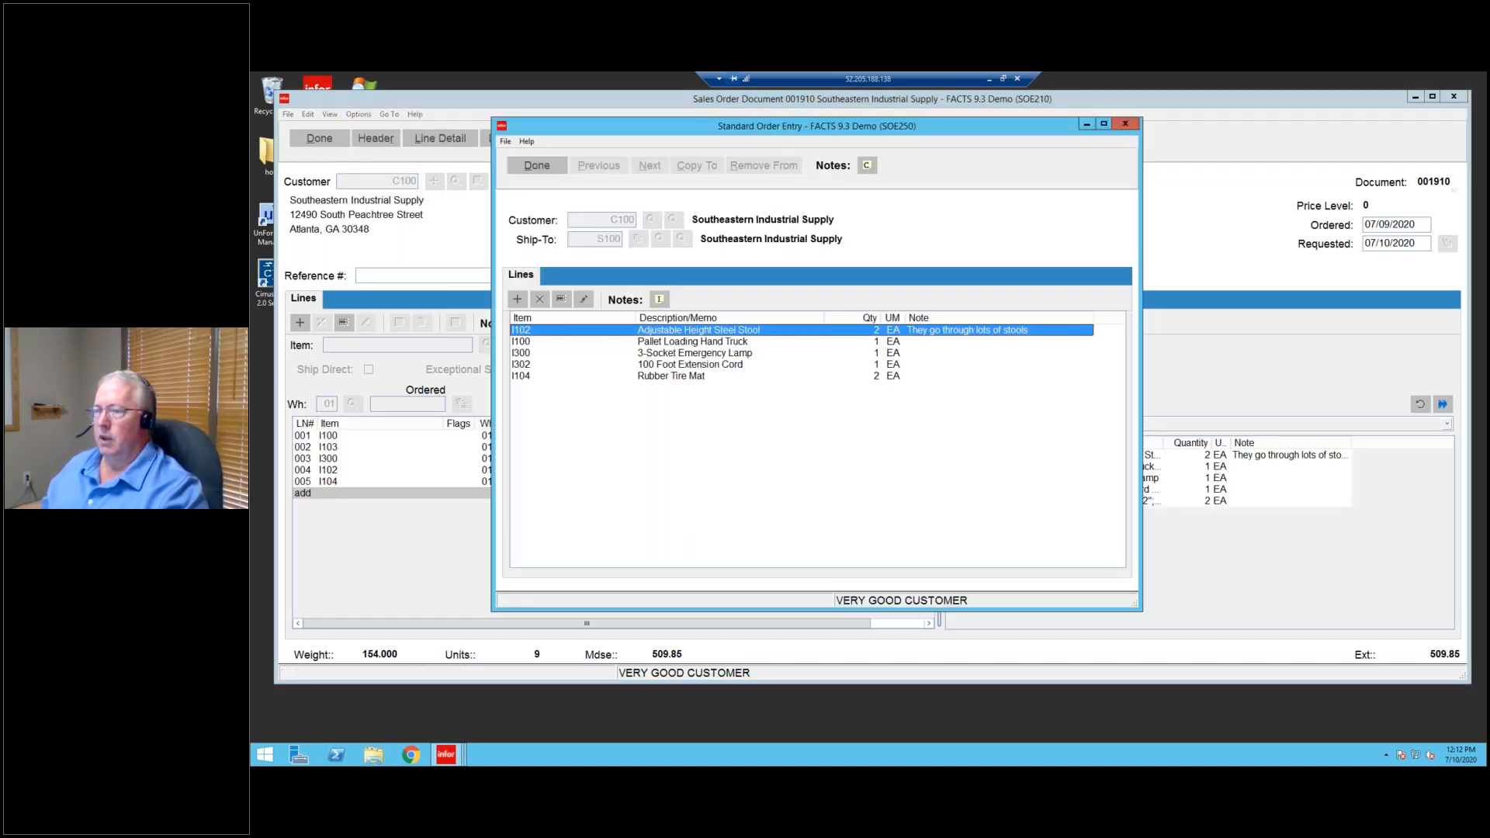
Review the items, quantities and notes on the standard order's lines and close the entry.
left_click_drag(552, 343, 544, 381)
left_click(868, 335)
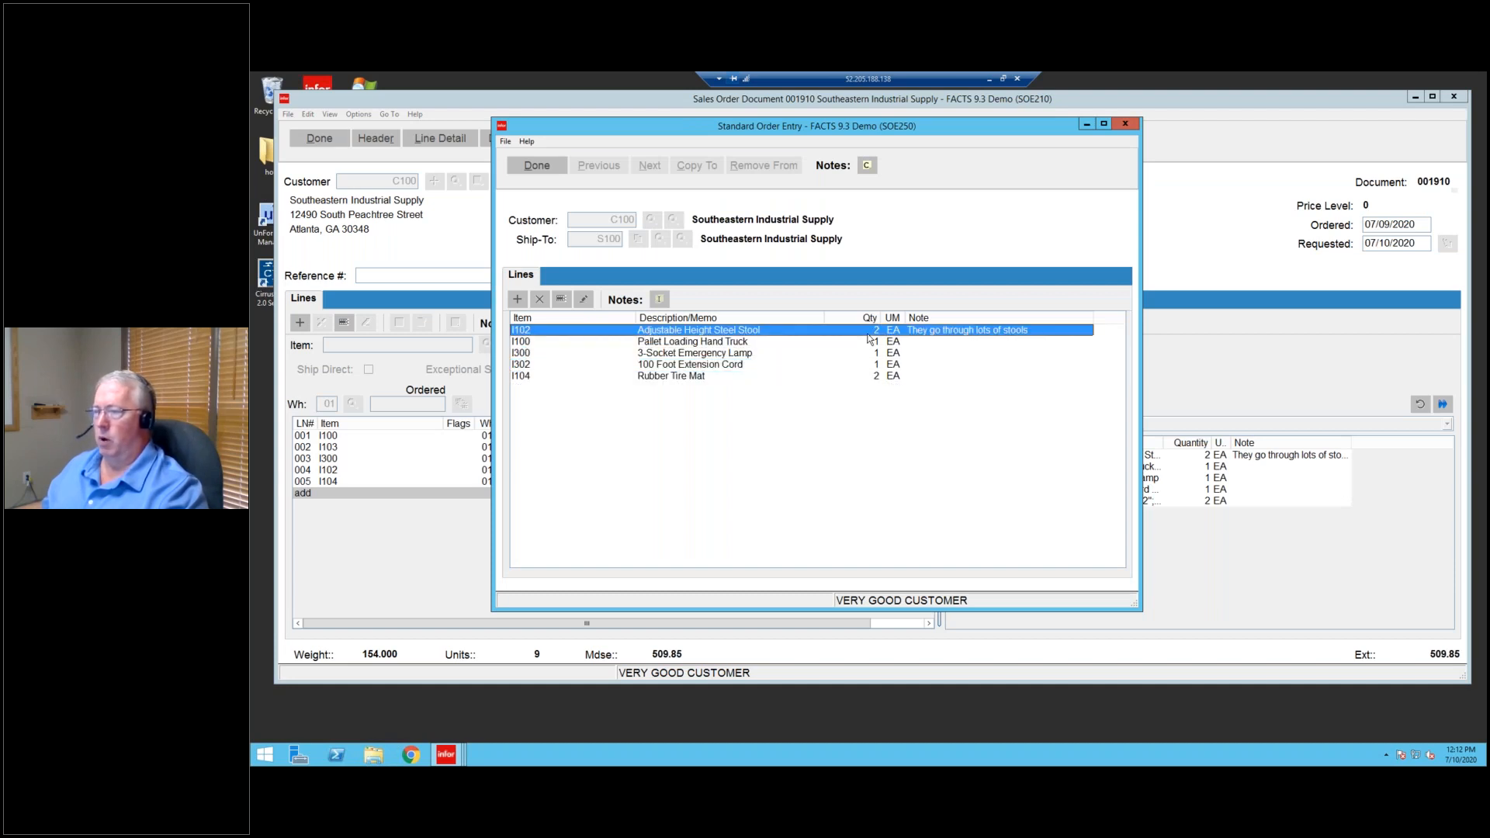
left_click(932, 343)
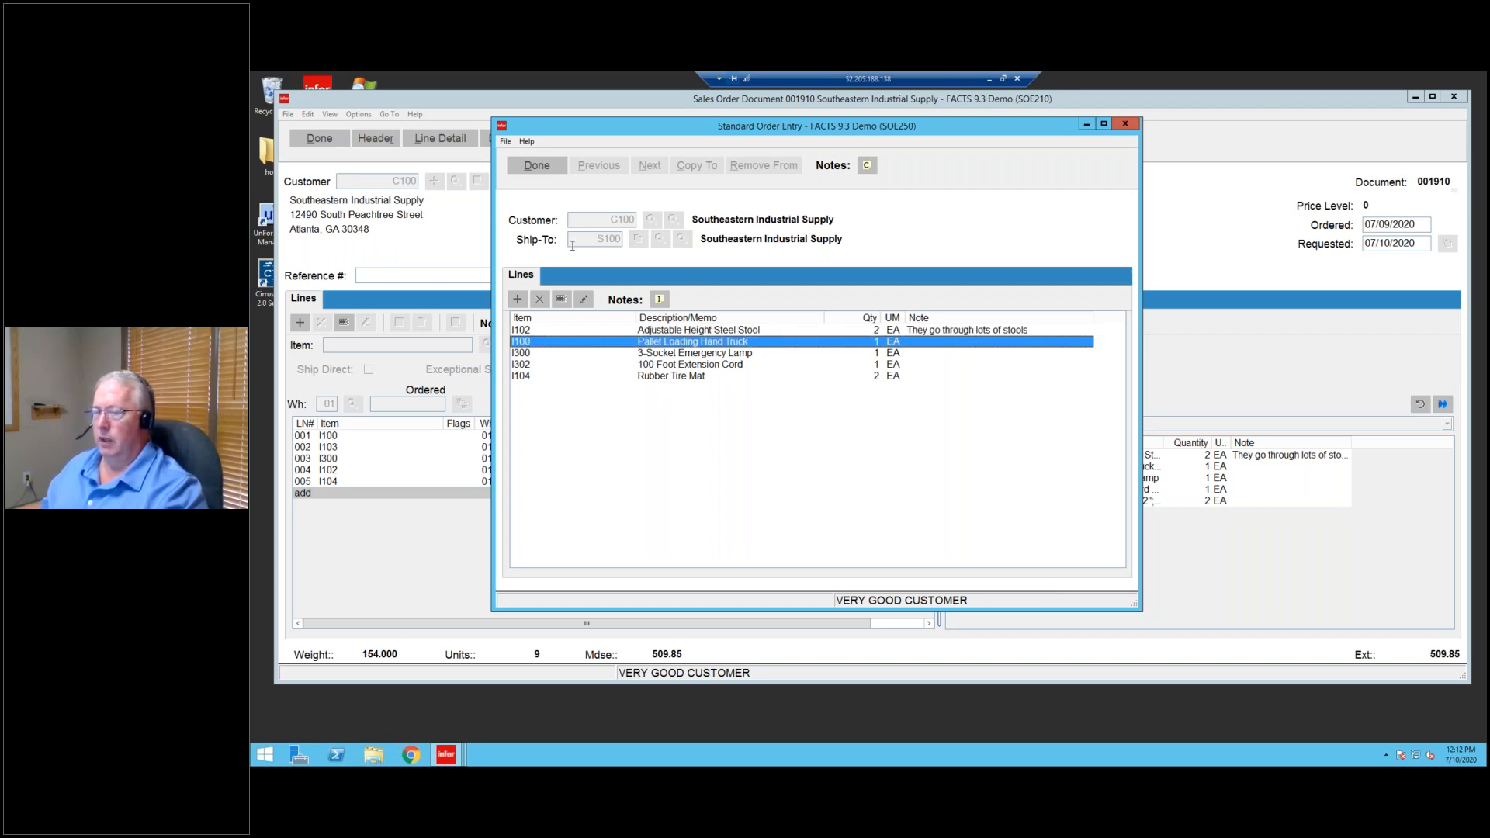
left_click_drag(910, 127, 939, 127)
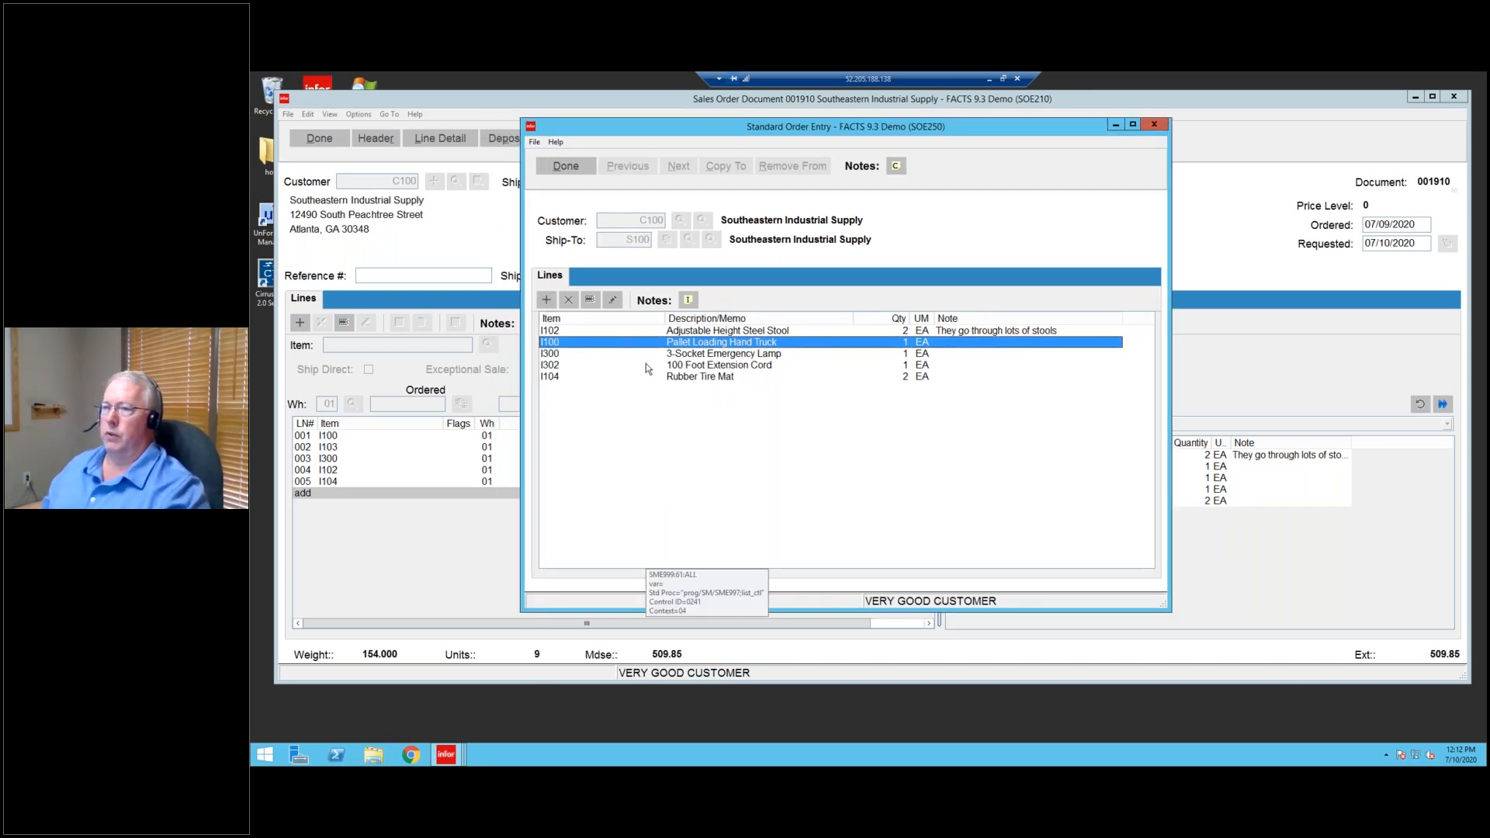
key("Up")
key("Down")
key("Down")
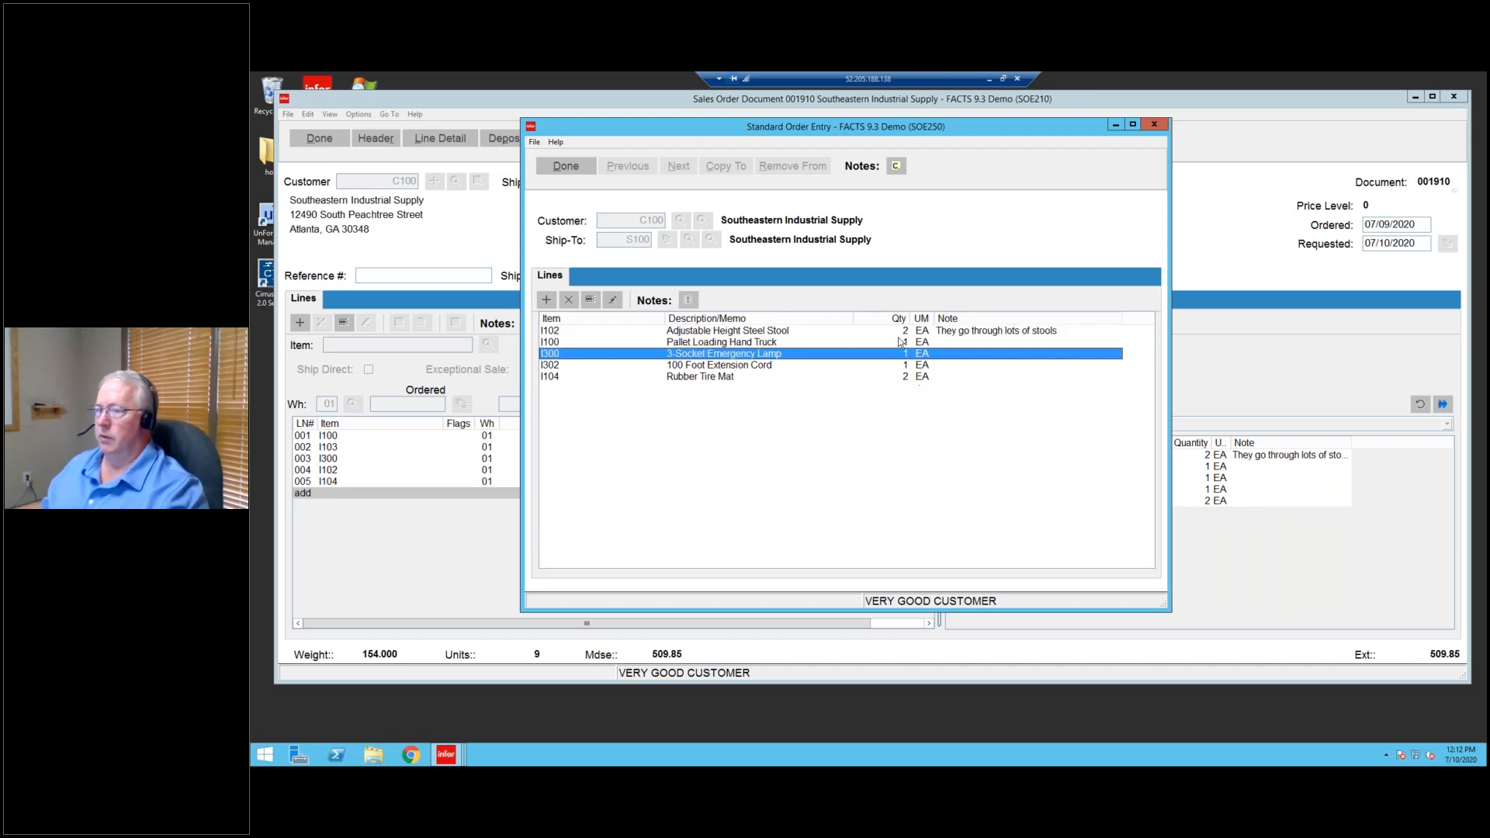
left_click(582, 171)
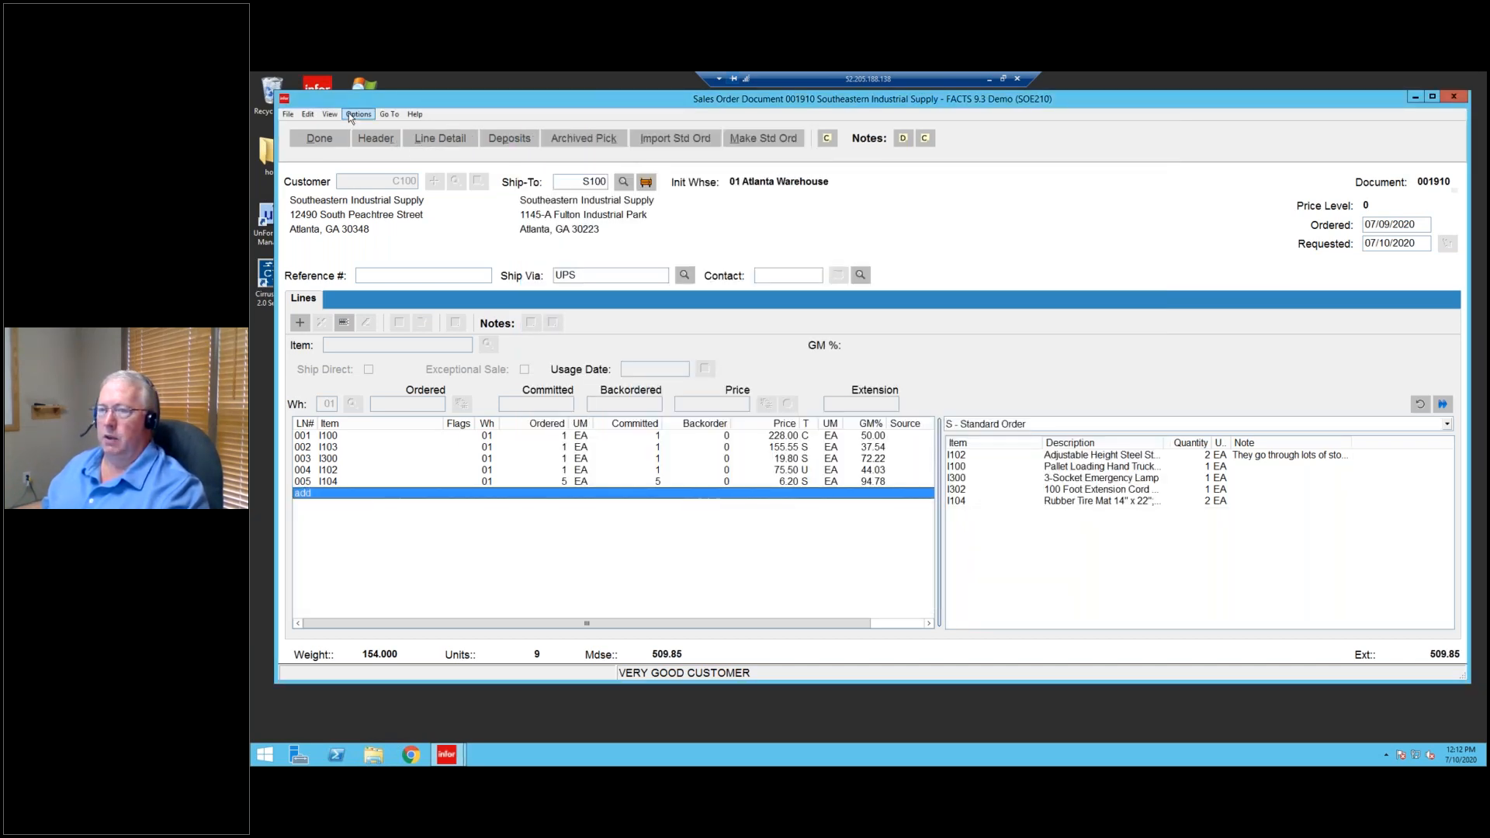
left_click(349, 115)
mouse_move(431, 242)
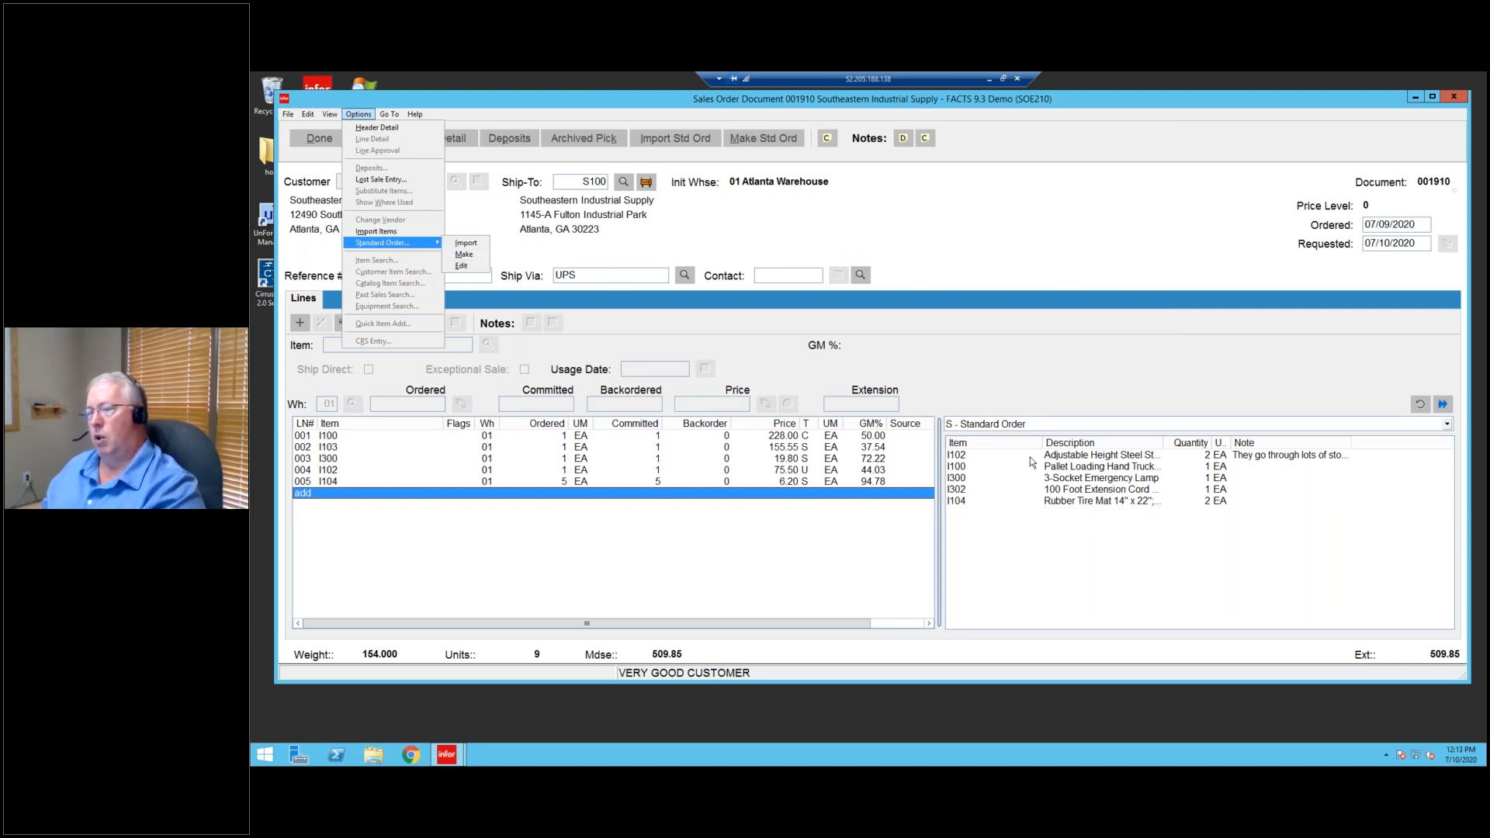
left_click(499, 510)
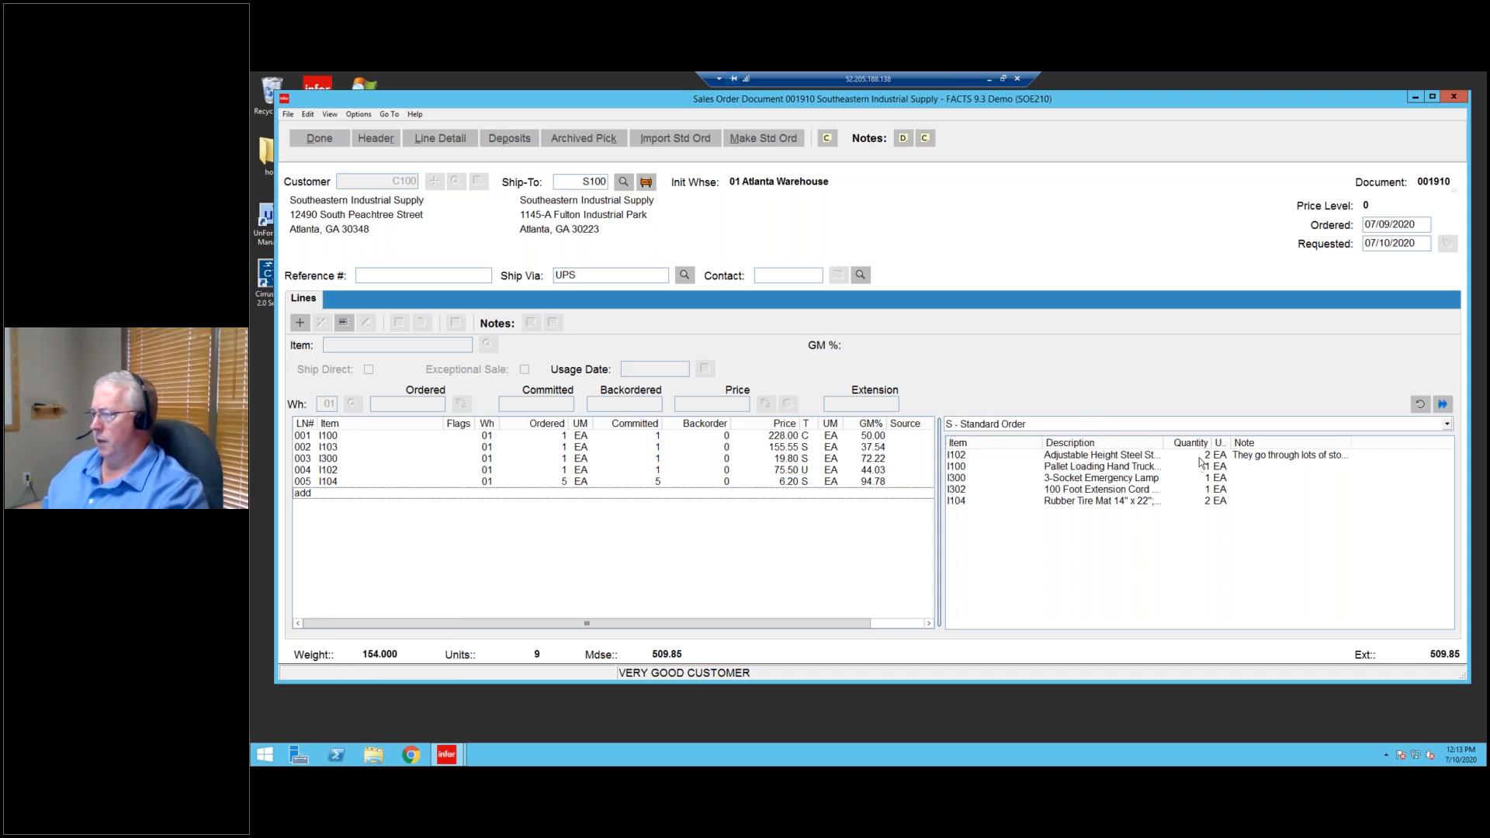
Add item I302, the 100 foot extension cord, from the standard order pad to the order lines and select its new line.
left_click(1111, 455)
left_click(1109, 477)
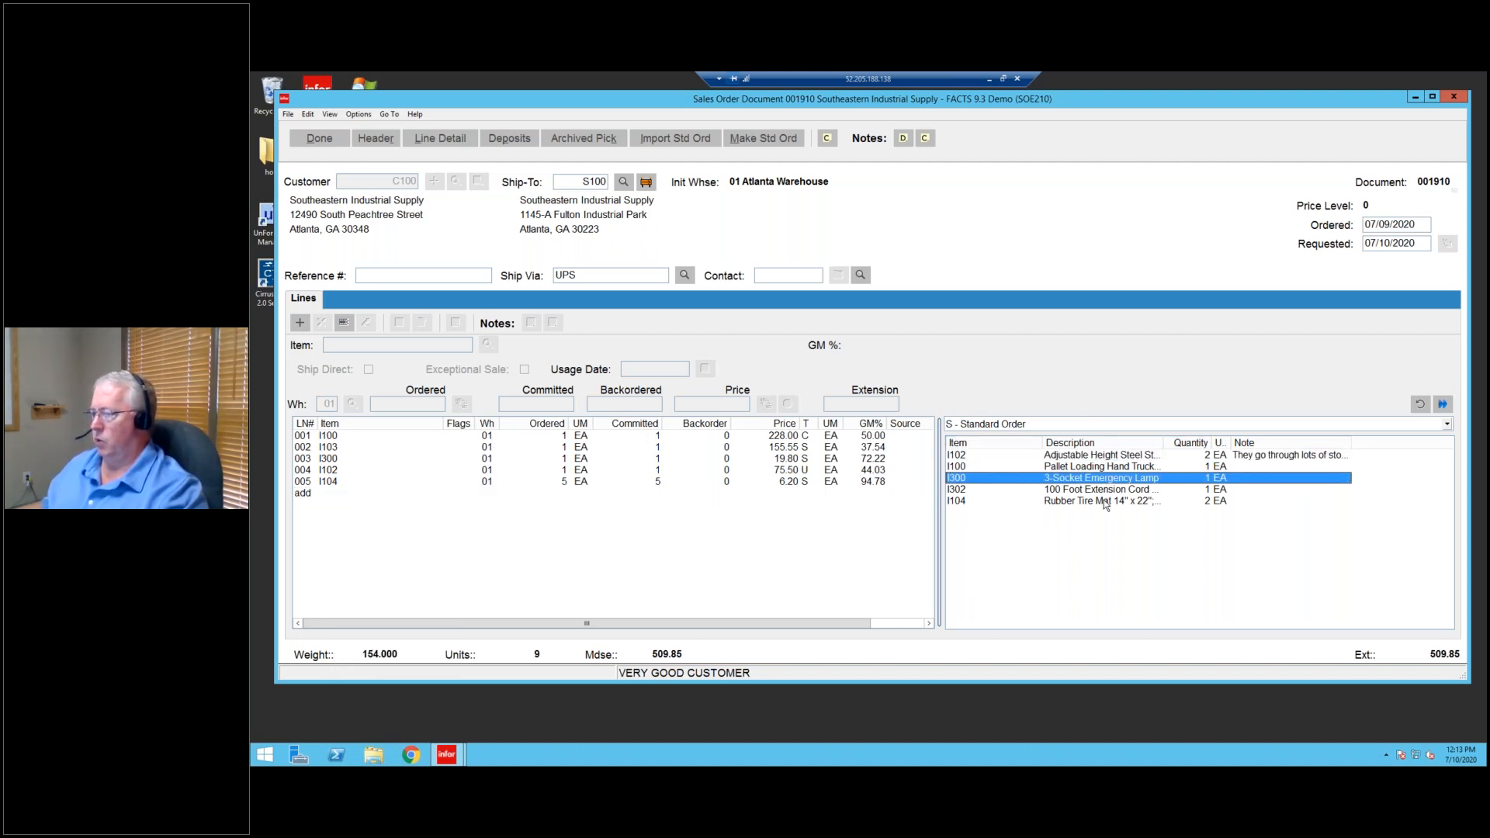
left_click(1105, 502)
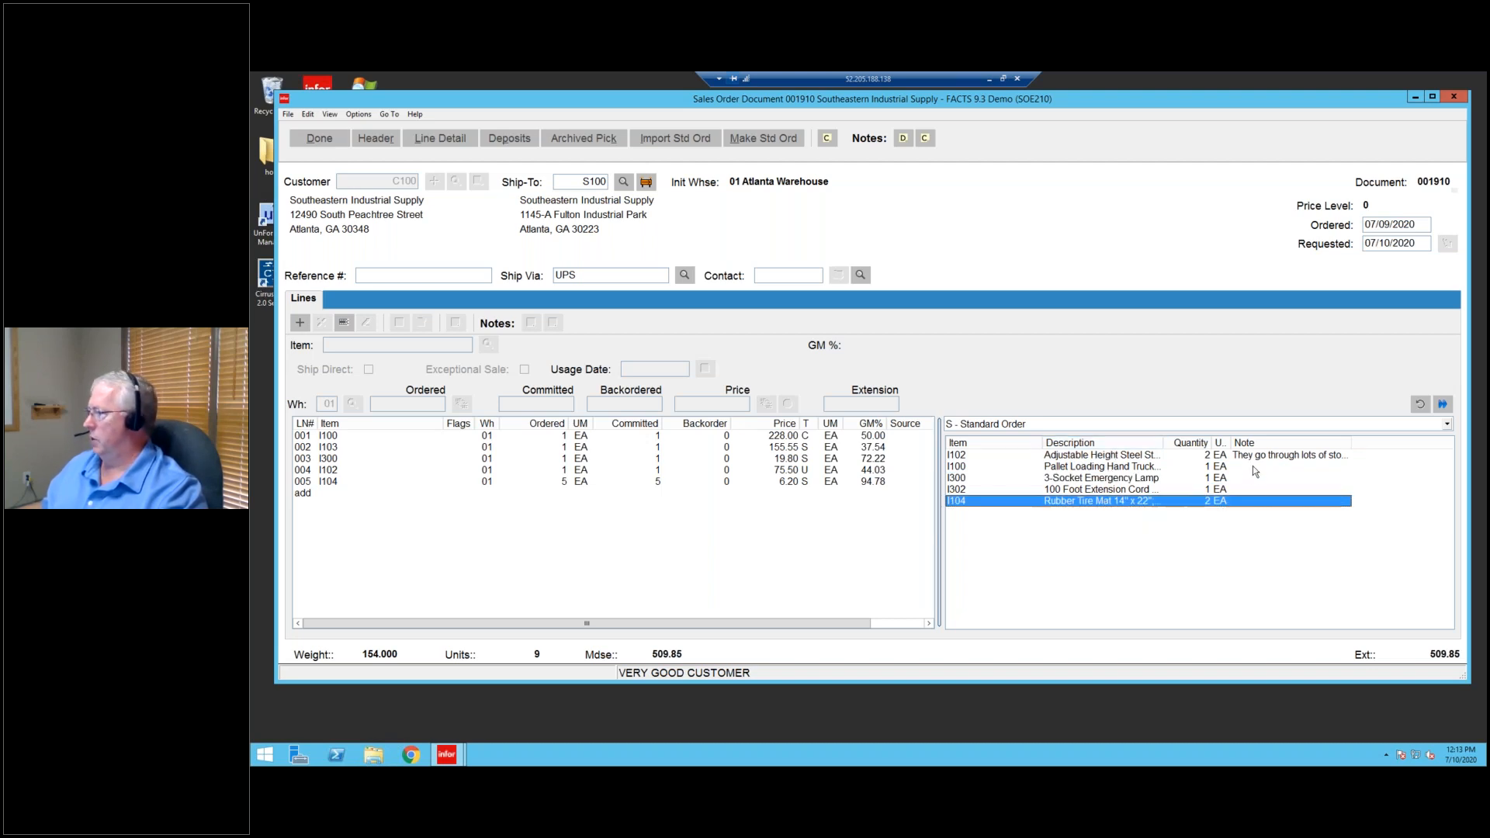
left_click(1033, 469)
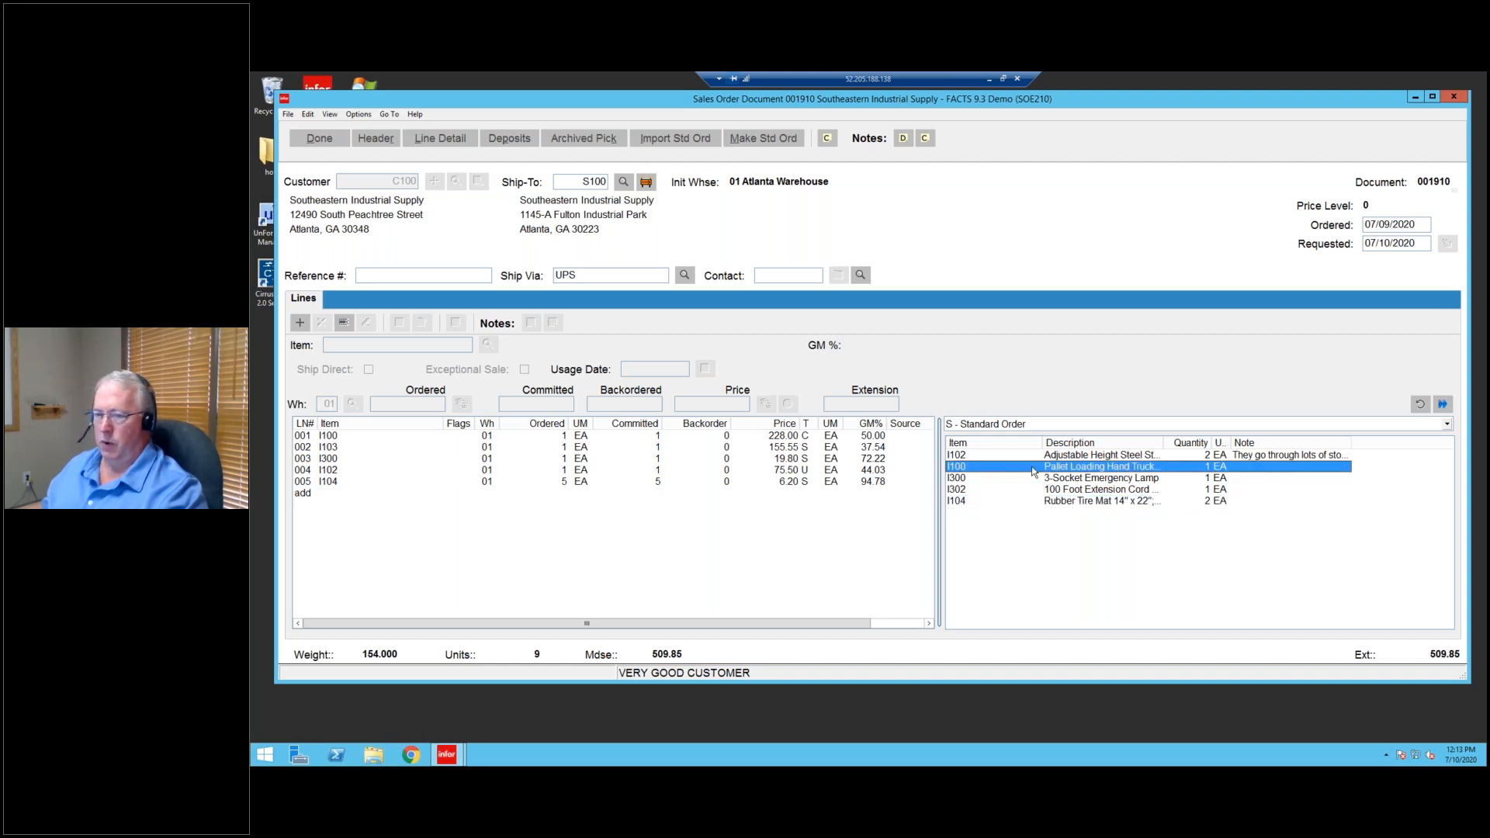
left_click(973, 489)
left_click_drag(860, 496, 478, 520)
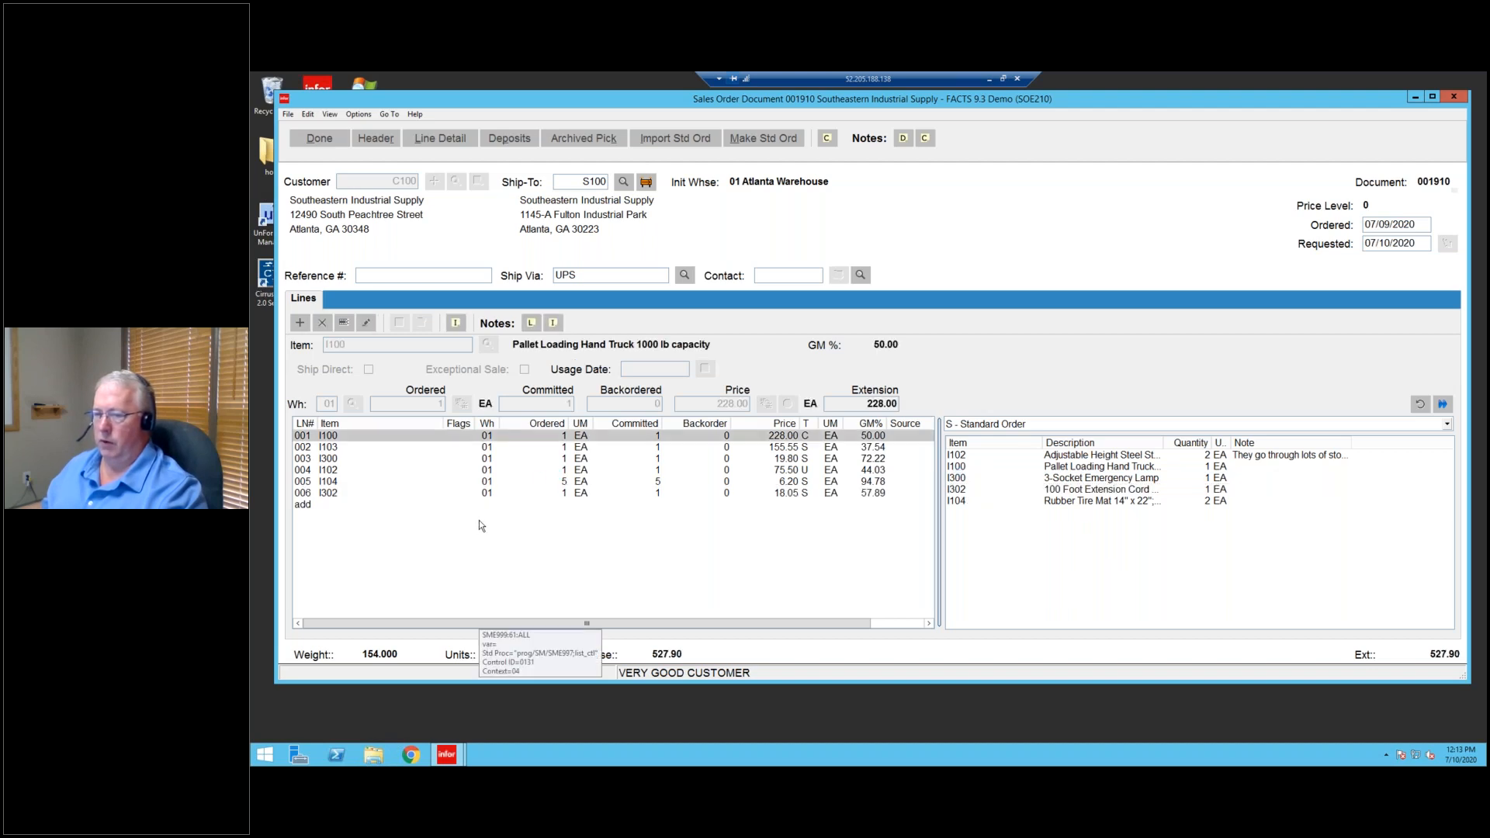
left_click(385, 494)
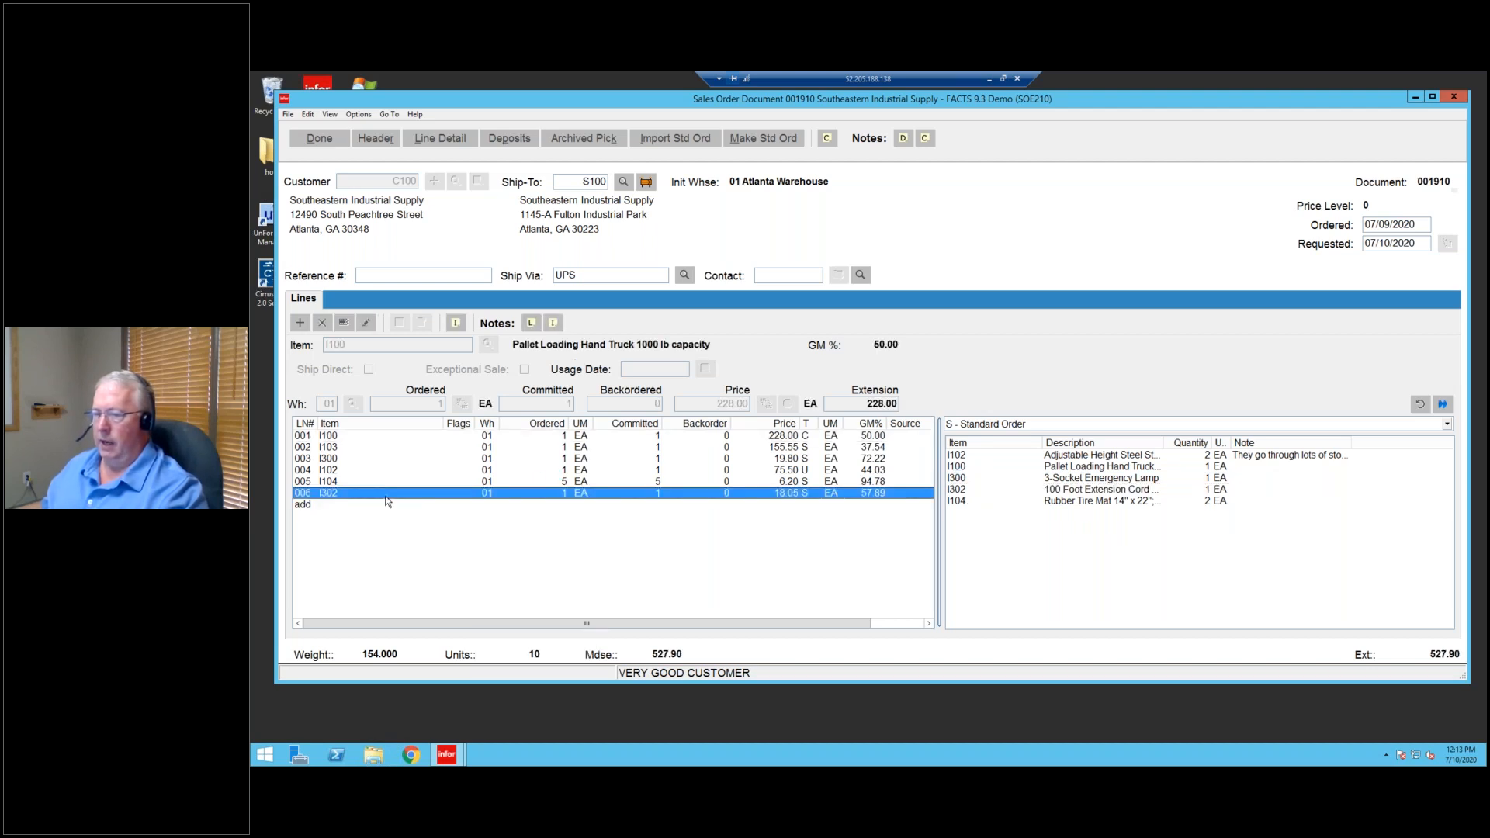
left_click(1209, 491)
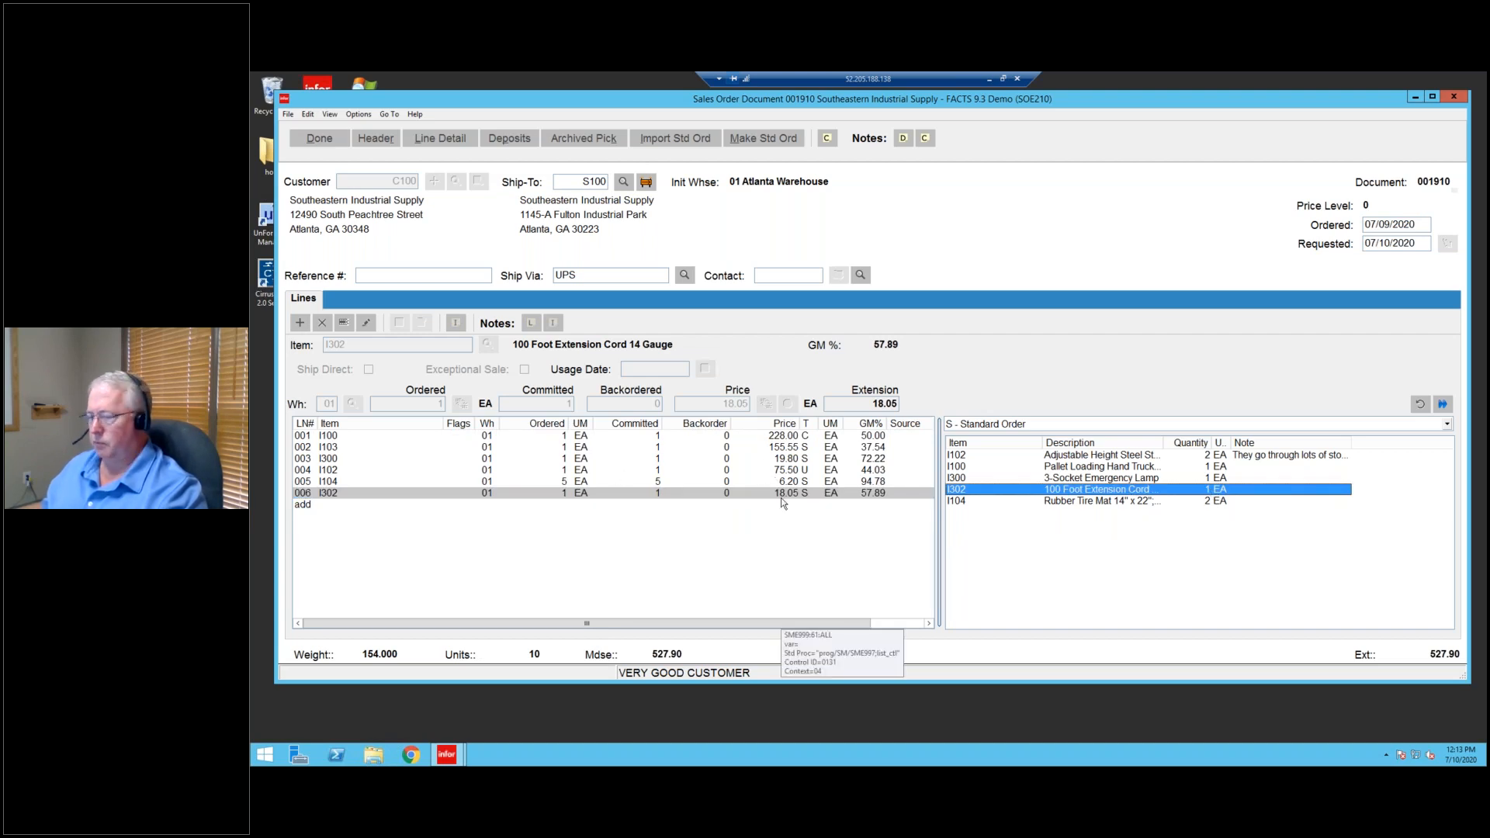
Open the standard order from the item pad entries and through the order's edit option, closing it each time, and select item I302 in the pad.
left_click(1115, 457)
double_click(1116, 460)
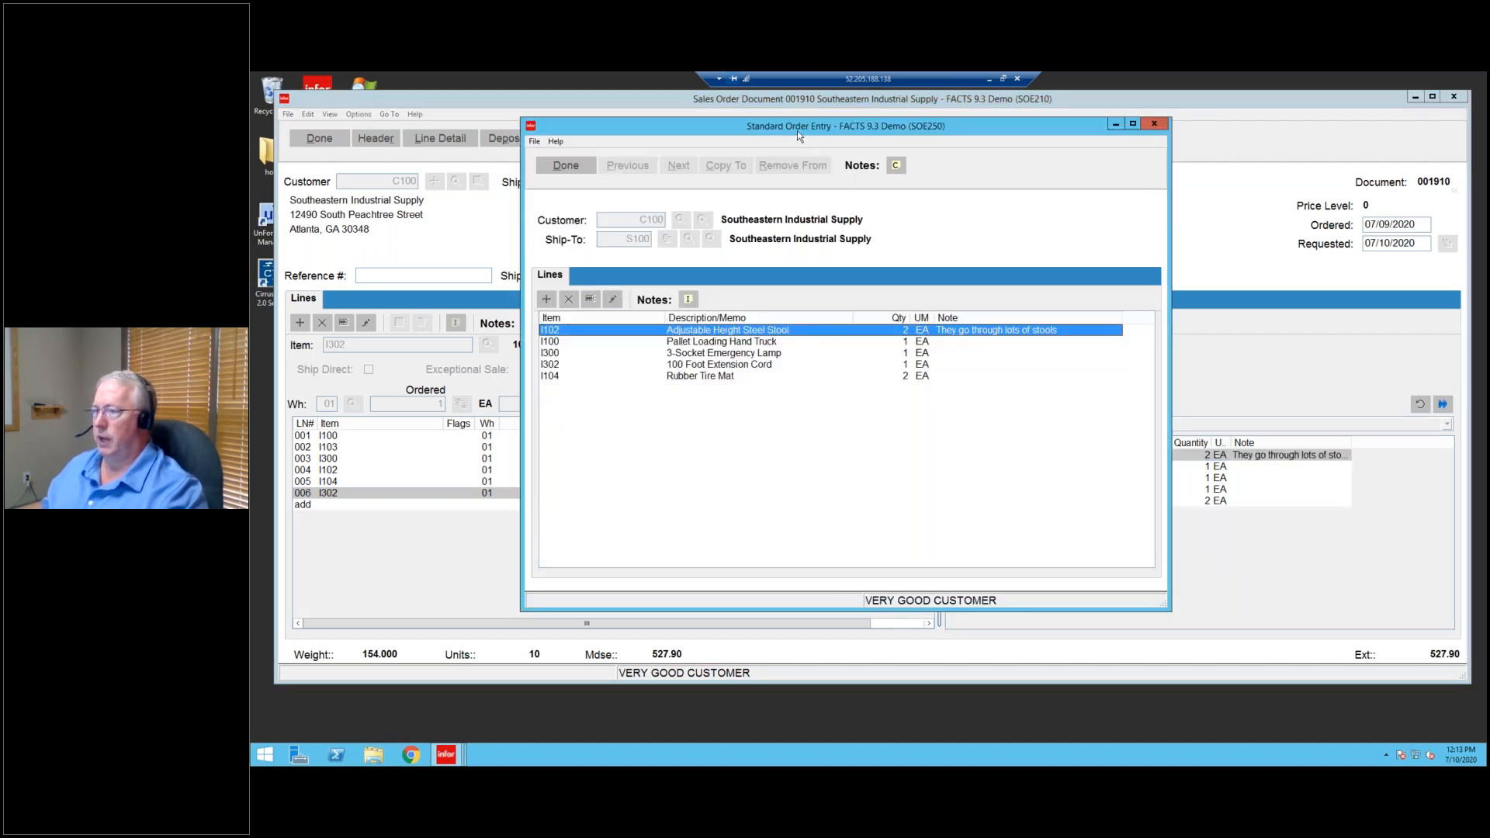
left_click(559, 170)
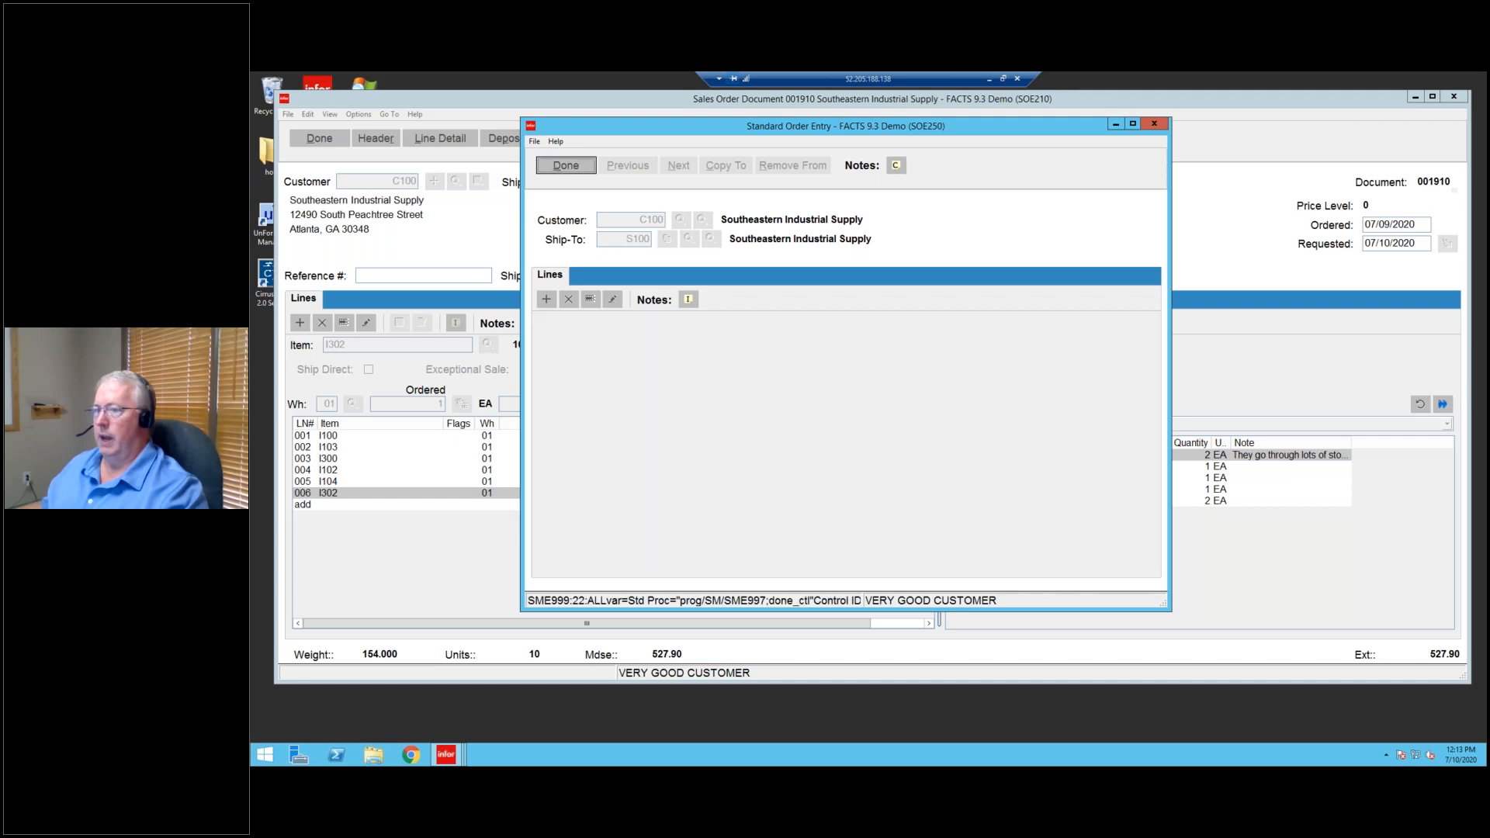
left_click(358, 114)
mouse_move(378, 243)
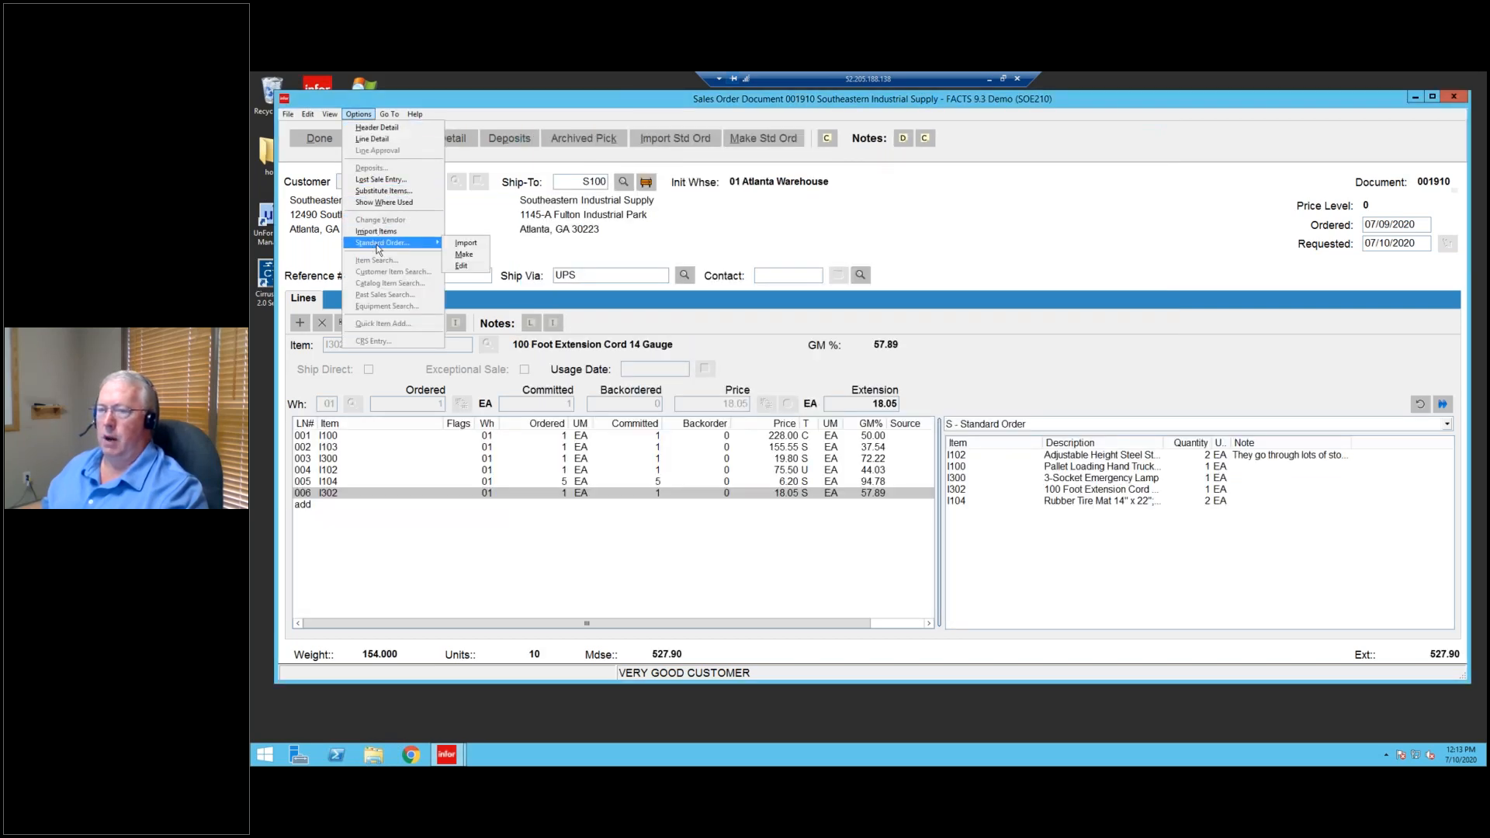
left_click(461, 266)
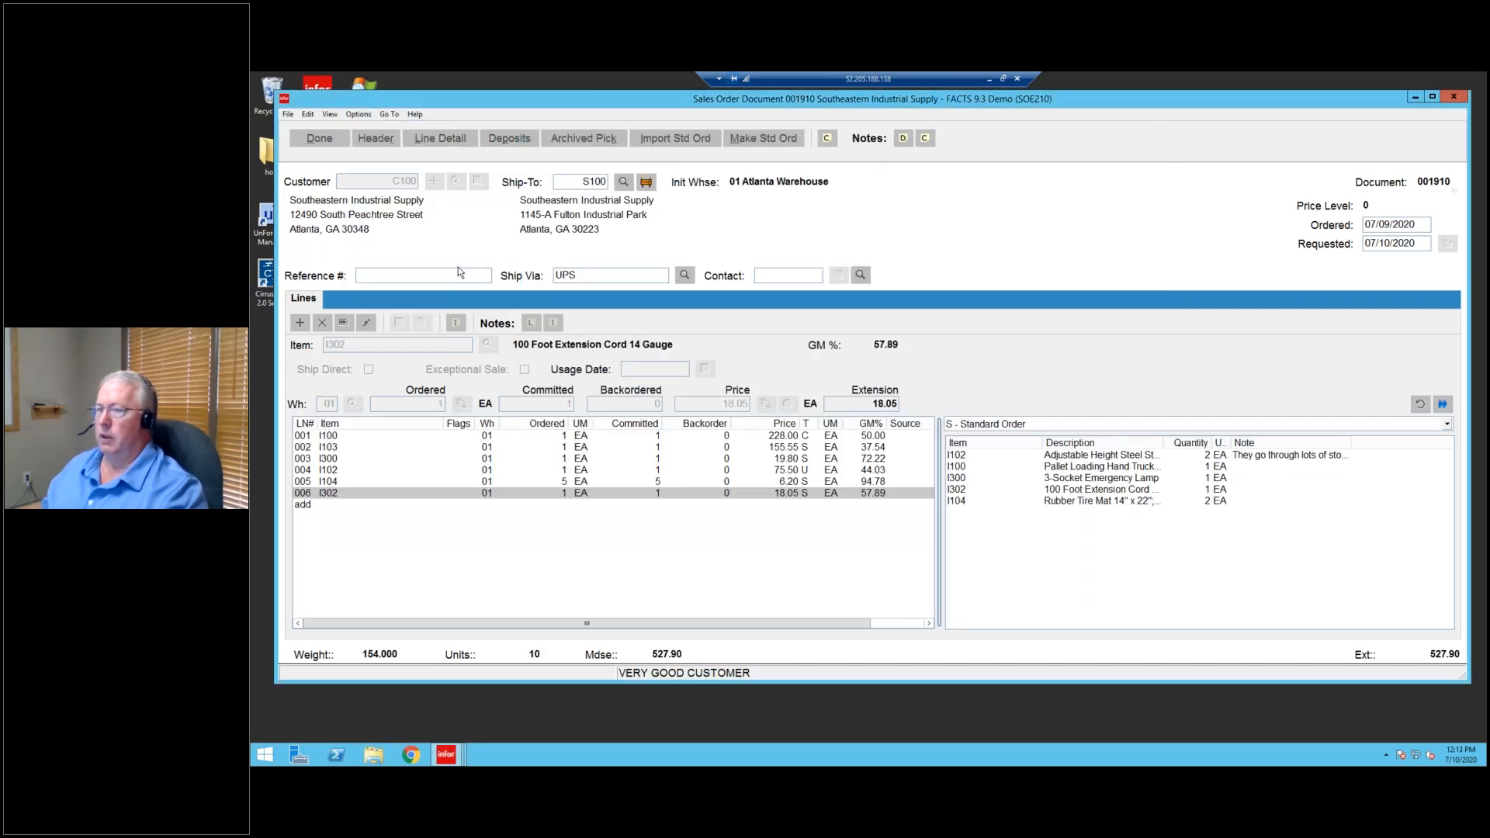
left_click(575, 168)
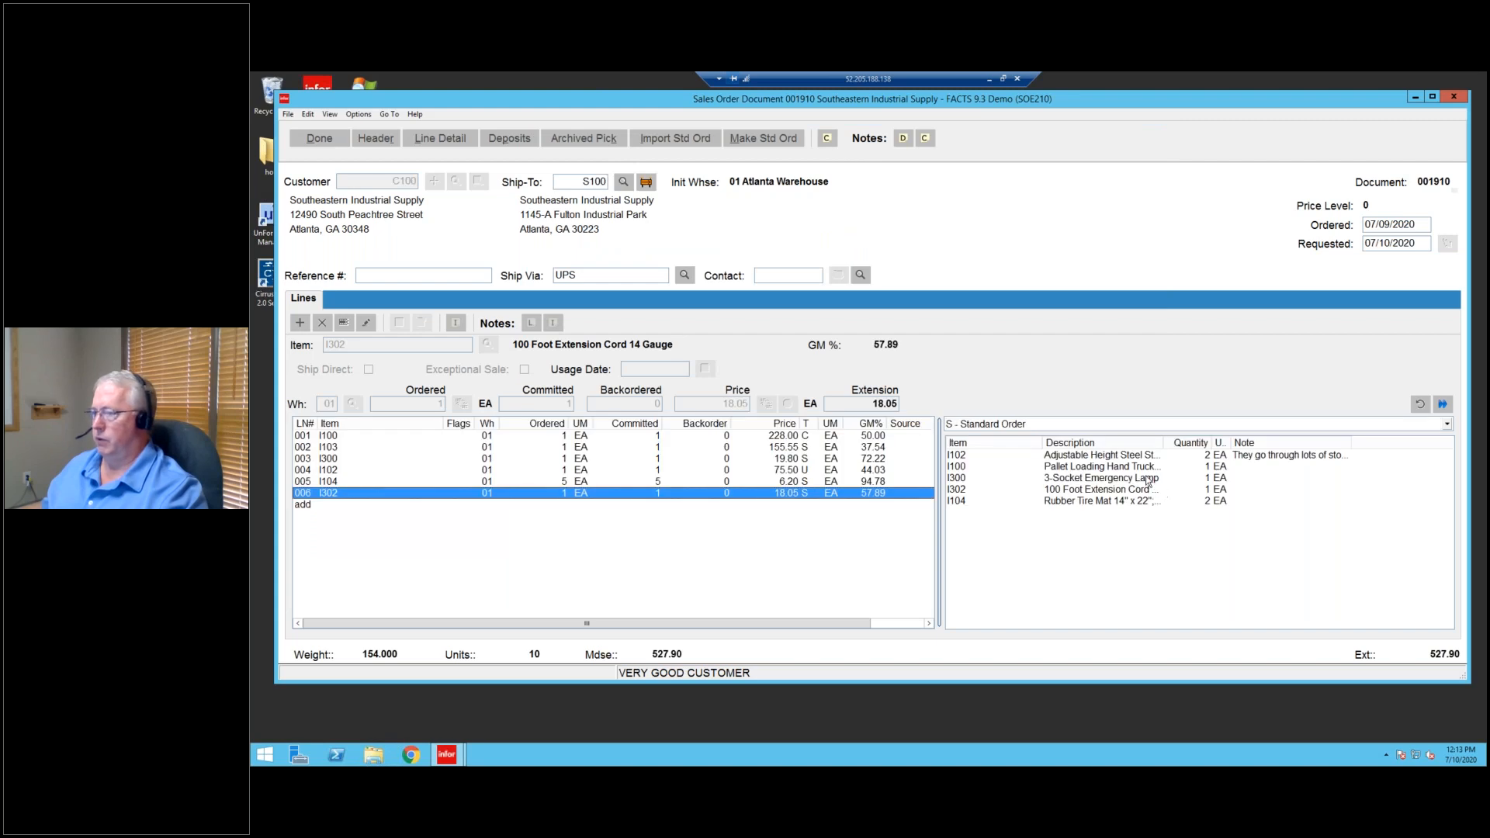
double_click(1169, 498)
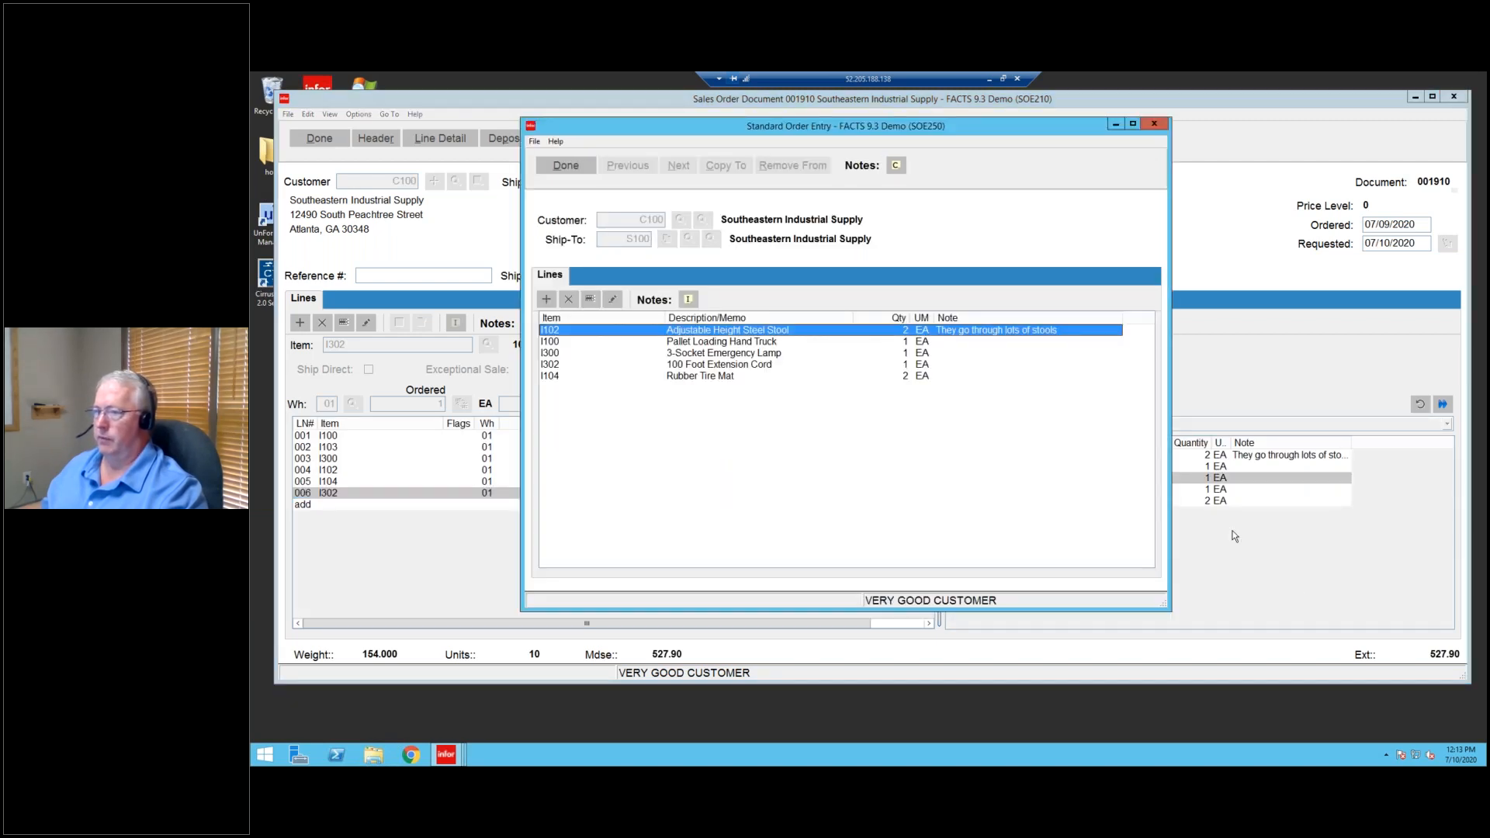
left_click(566, 165)
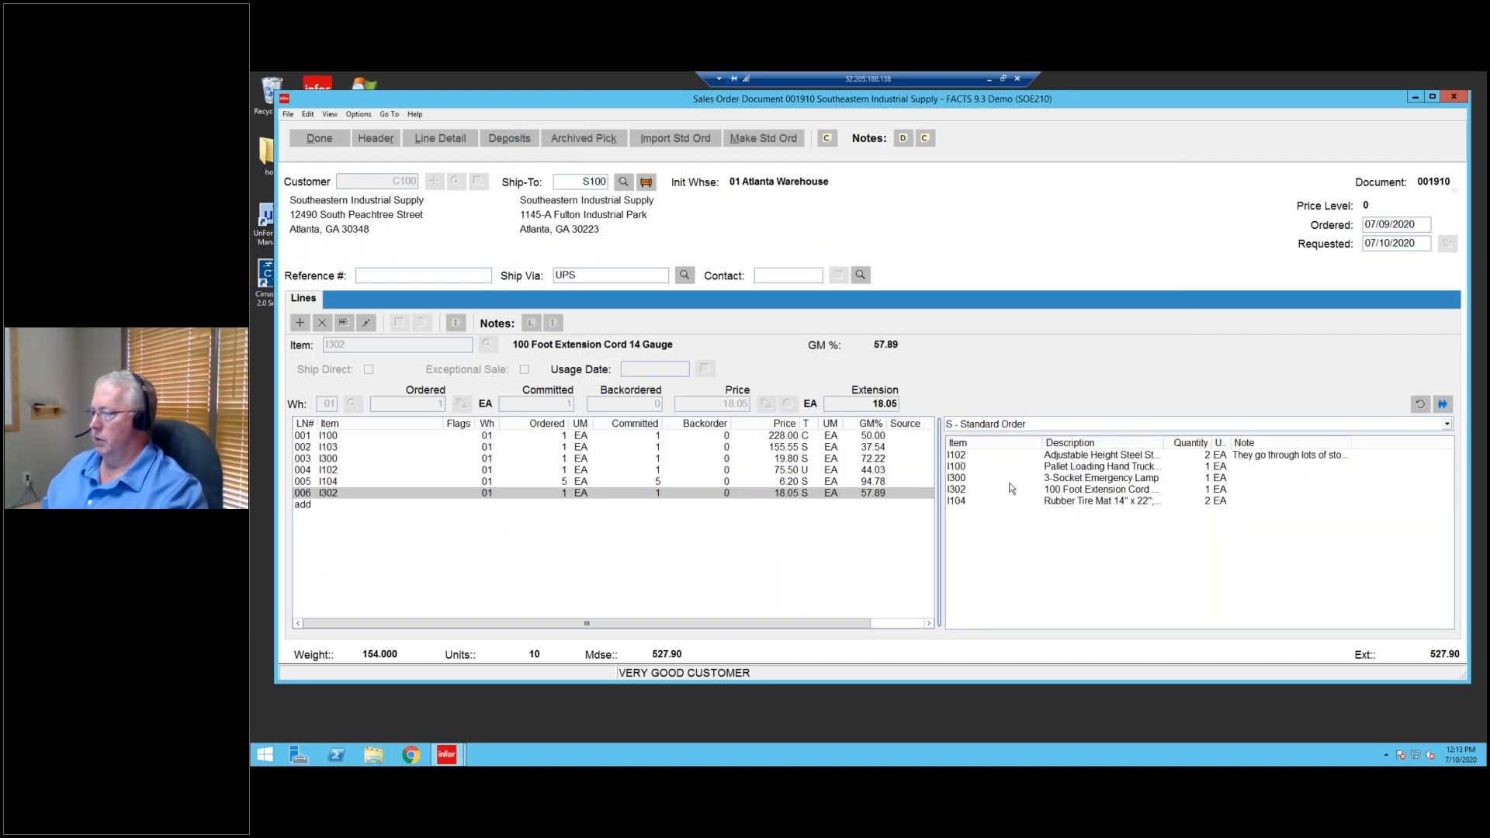
left_click(1001, 490)
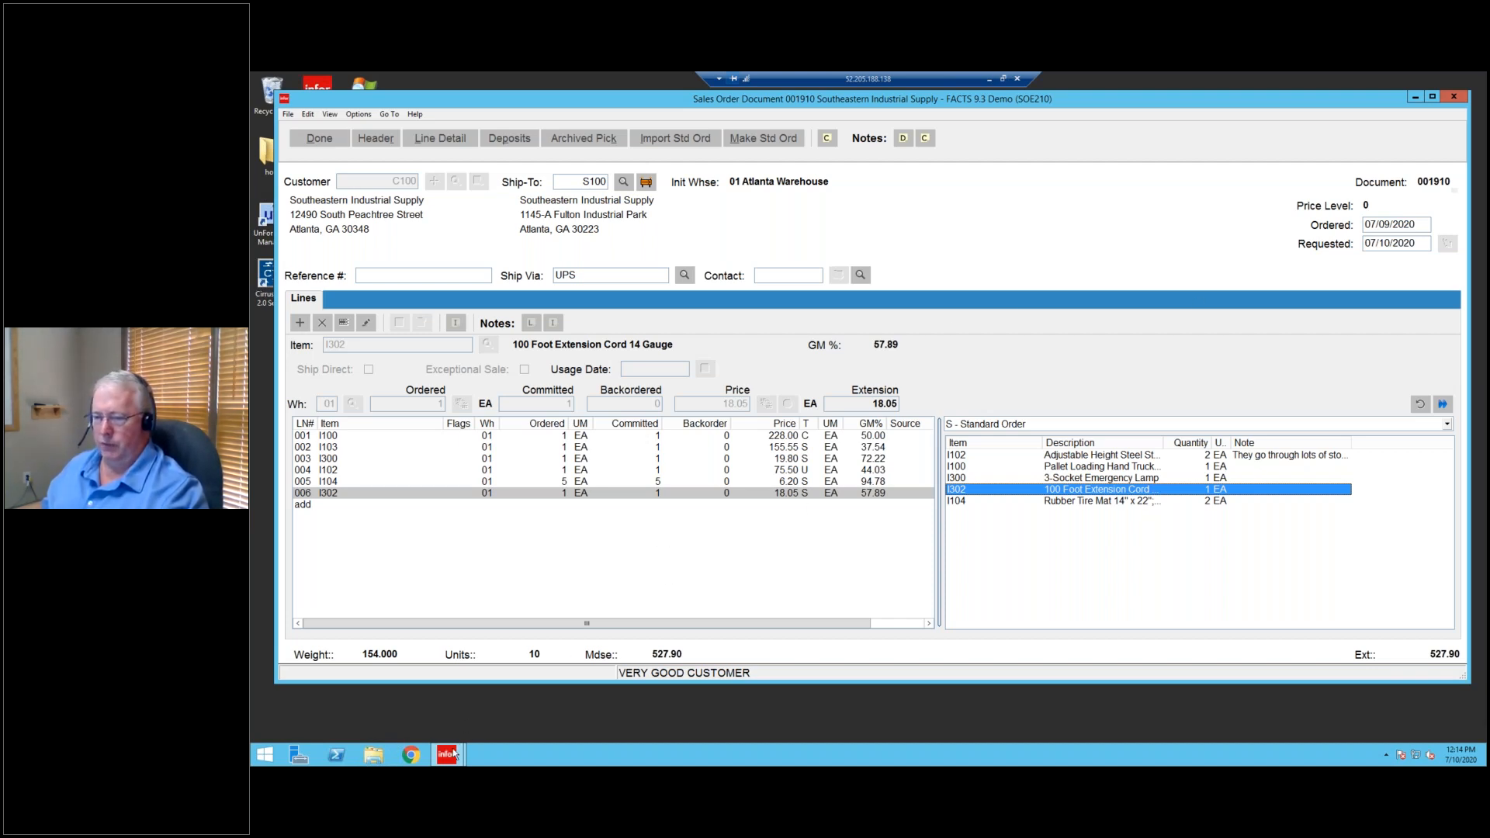
Switch to the main FACTS window and open the stand-alone Standard Order Entry program.
mouse_move(454, 753)
left_click(411, 709)
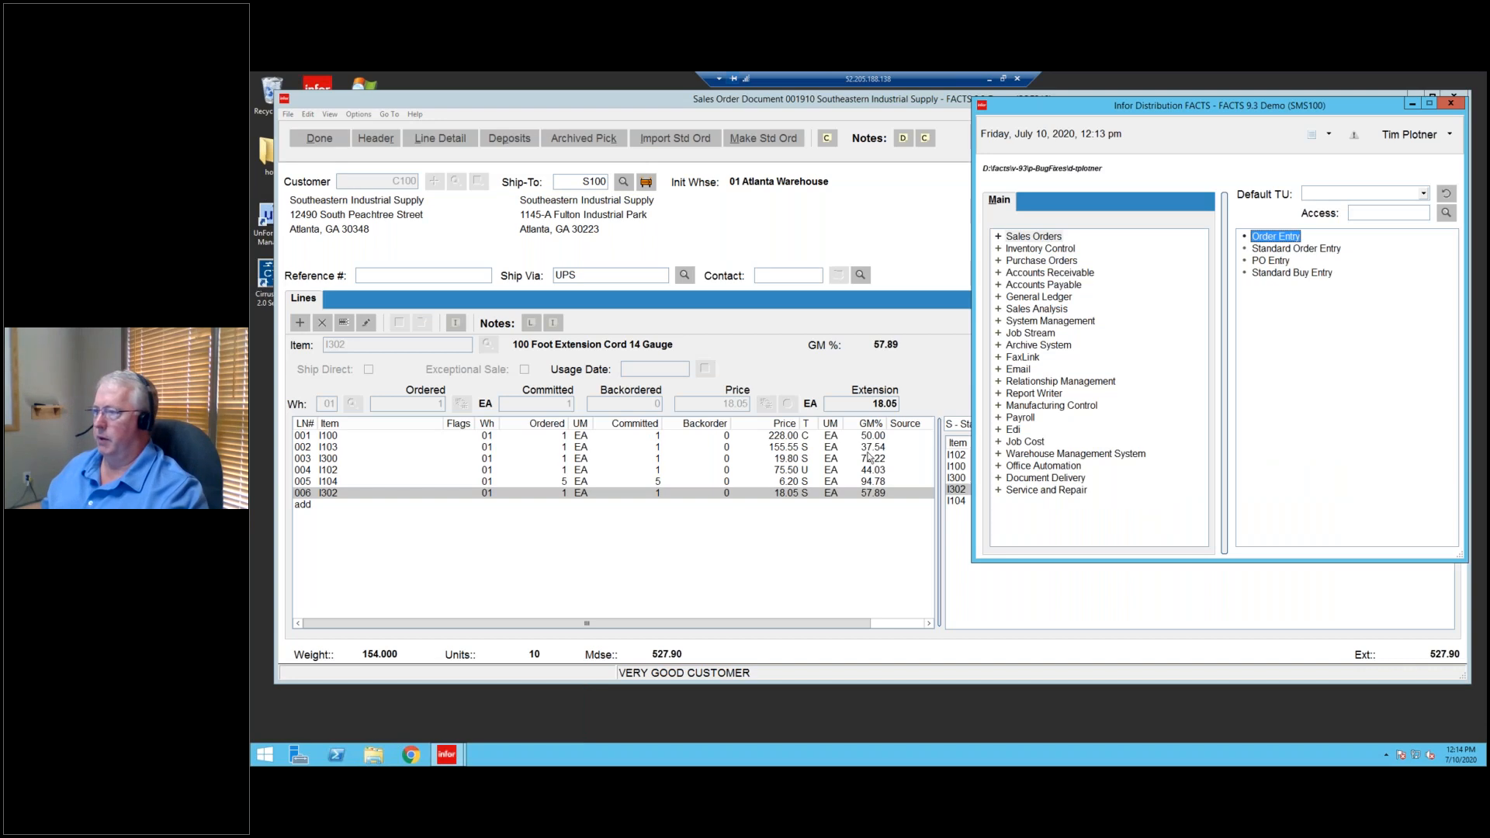
left_click(1280, 251)
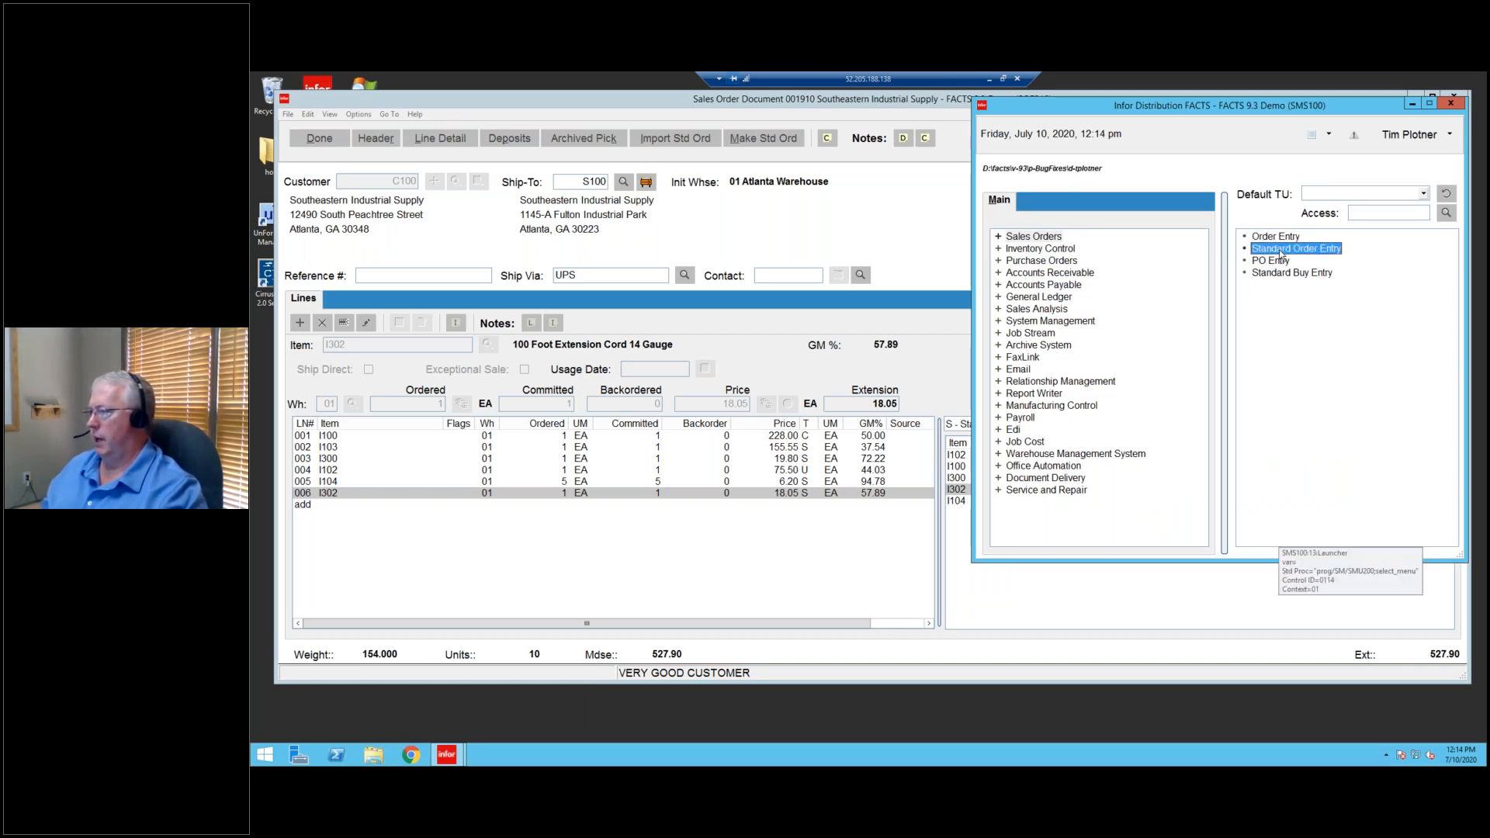
double_click(1281, 250)
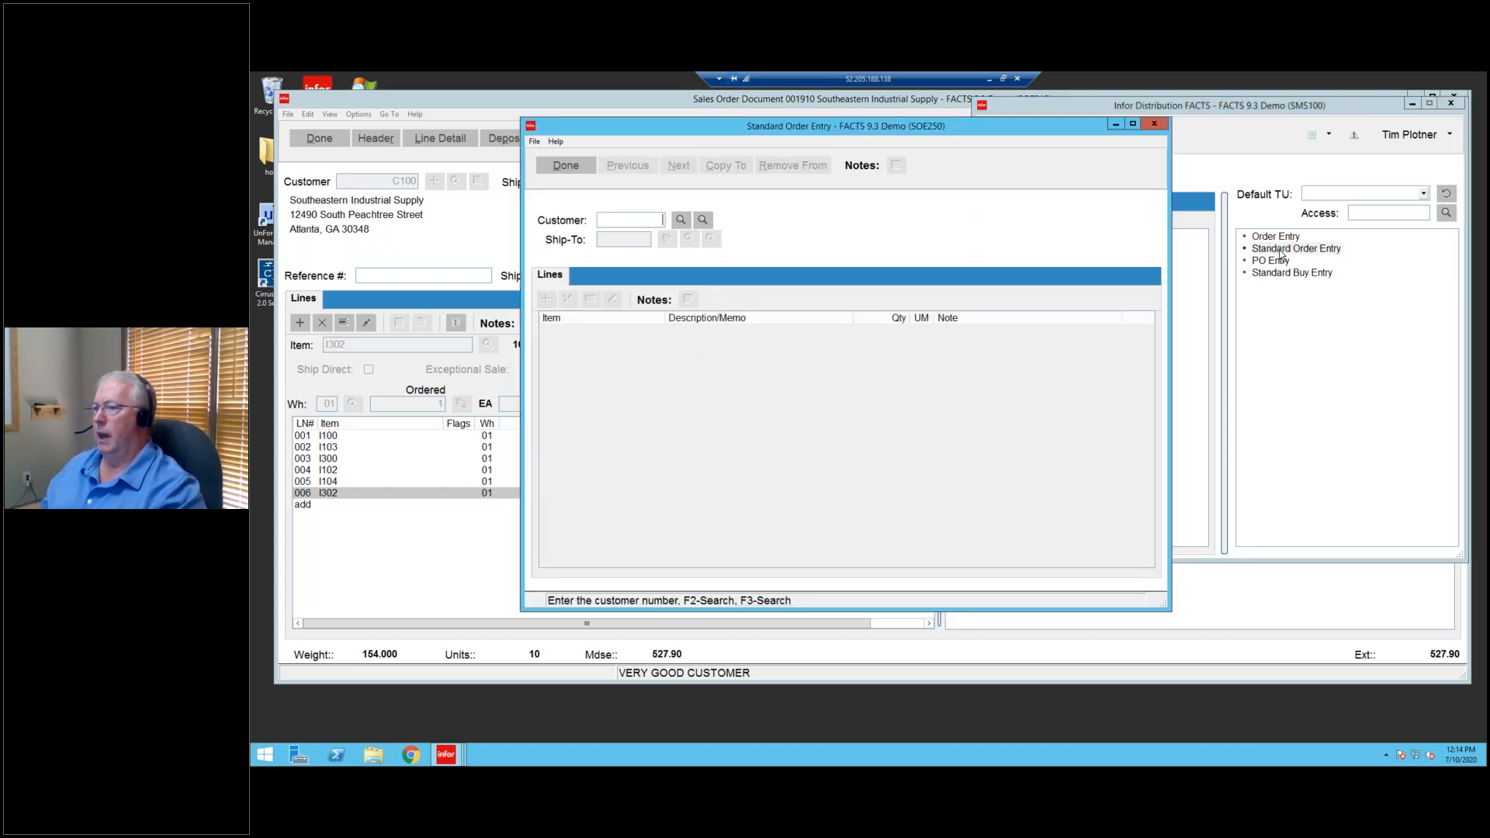
Bring up the standard order by entering the customer number and ship-to code, look over its copy and remove options, and close it.
type("C100")
key("Return")
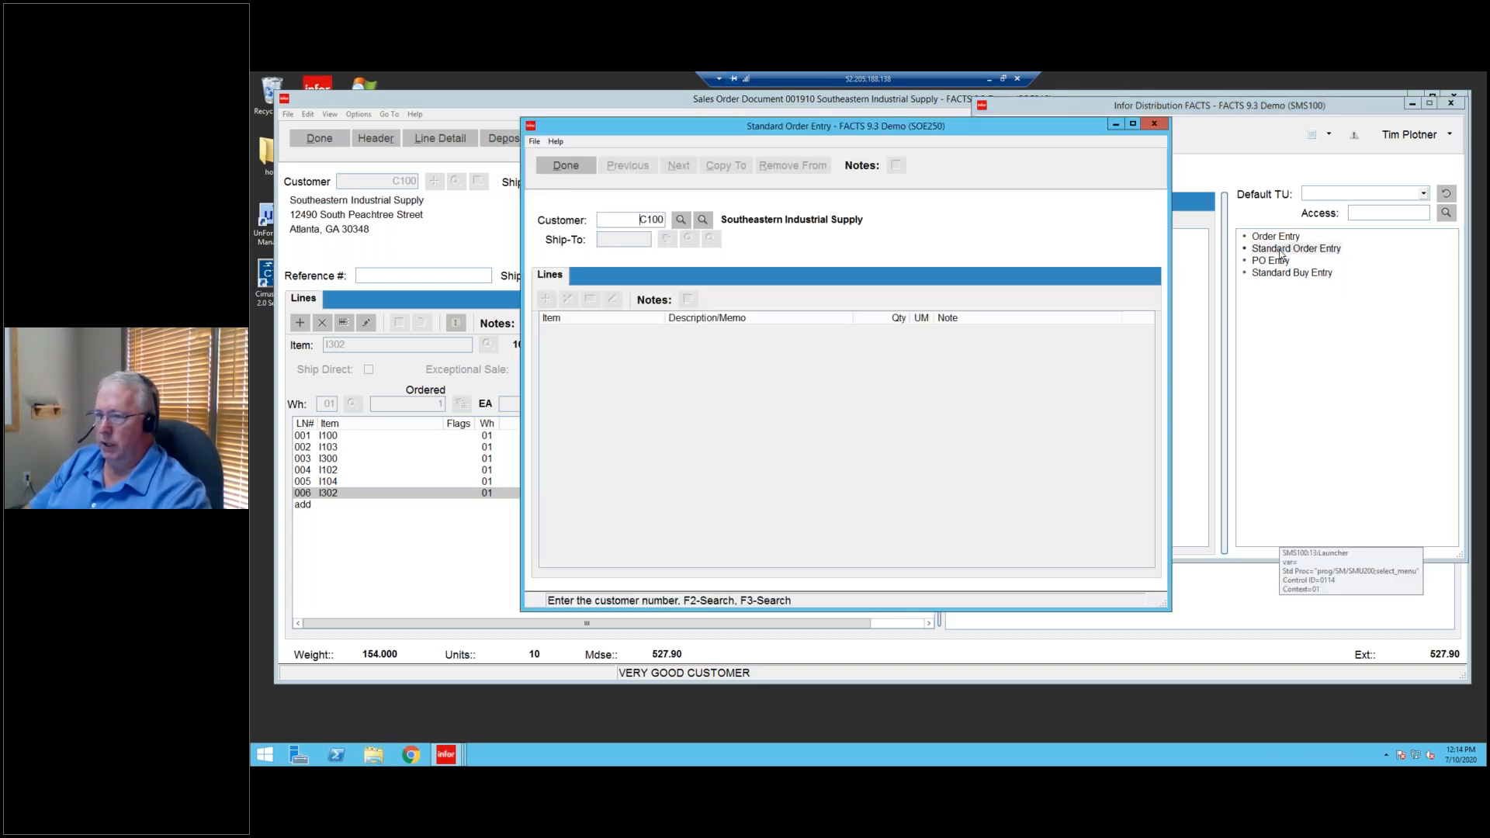
type("DS100")
key("Return")
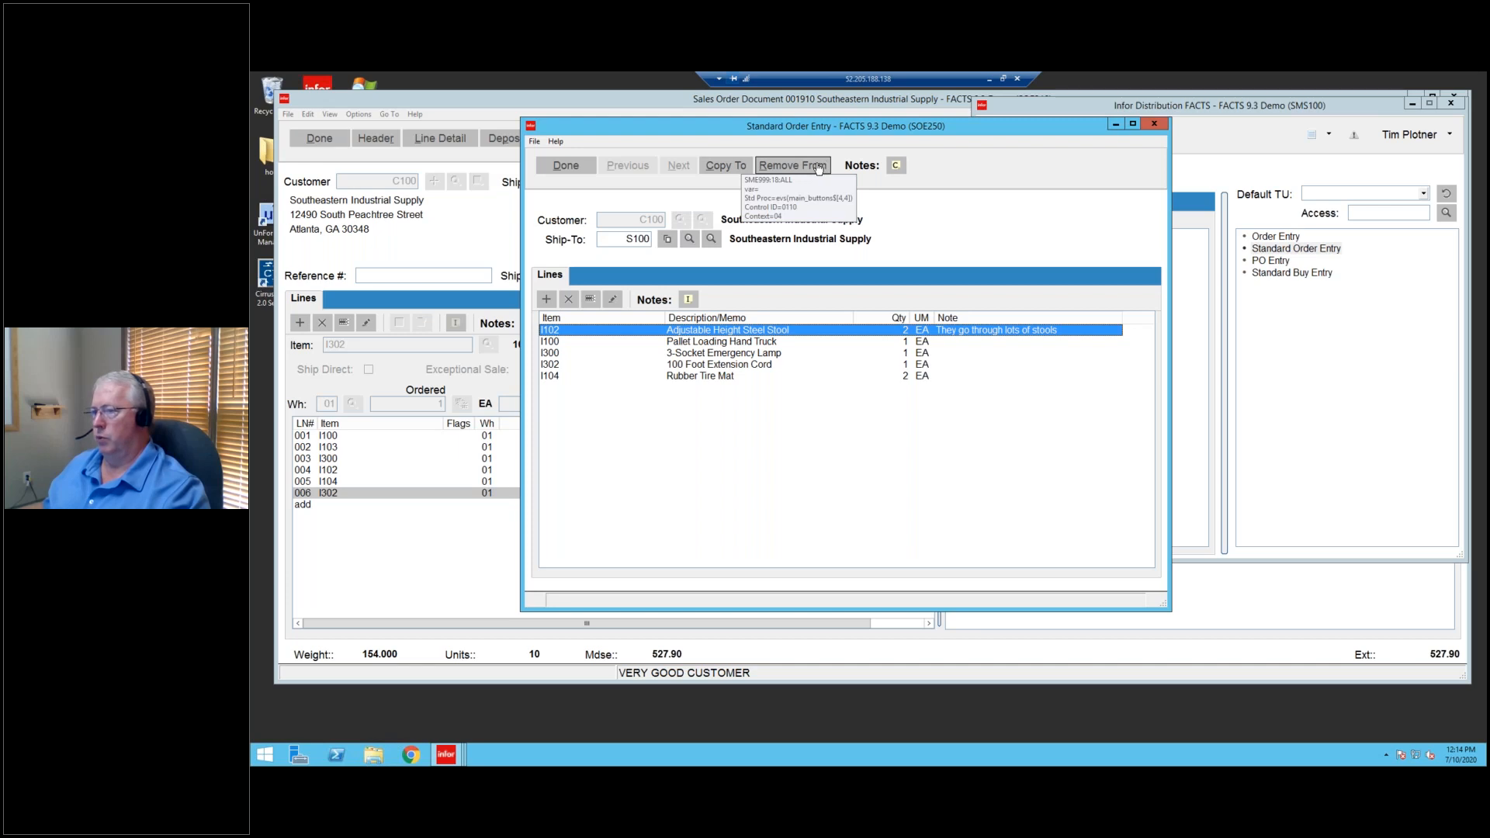
left_click(566, 165)
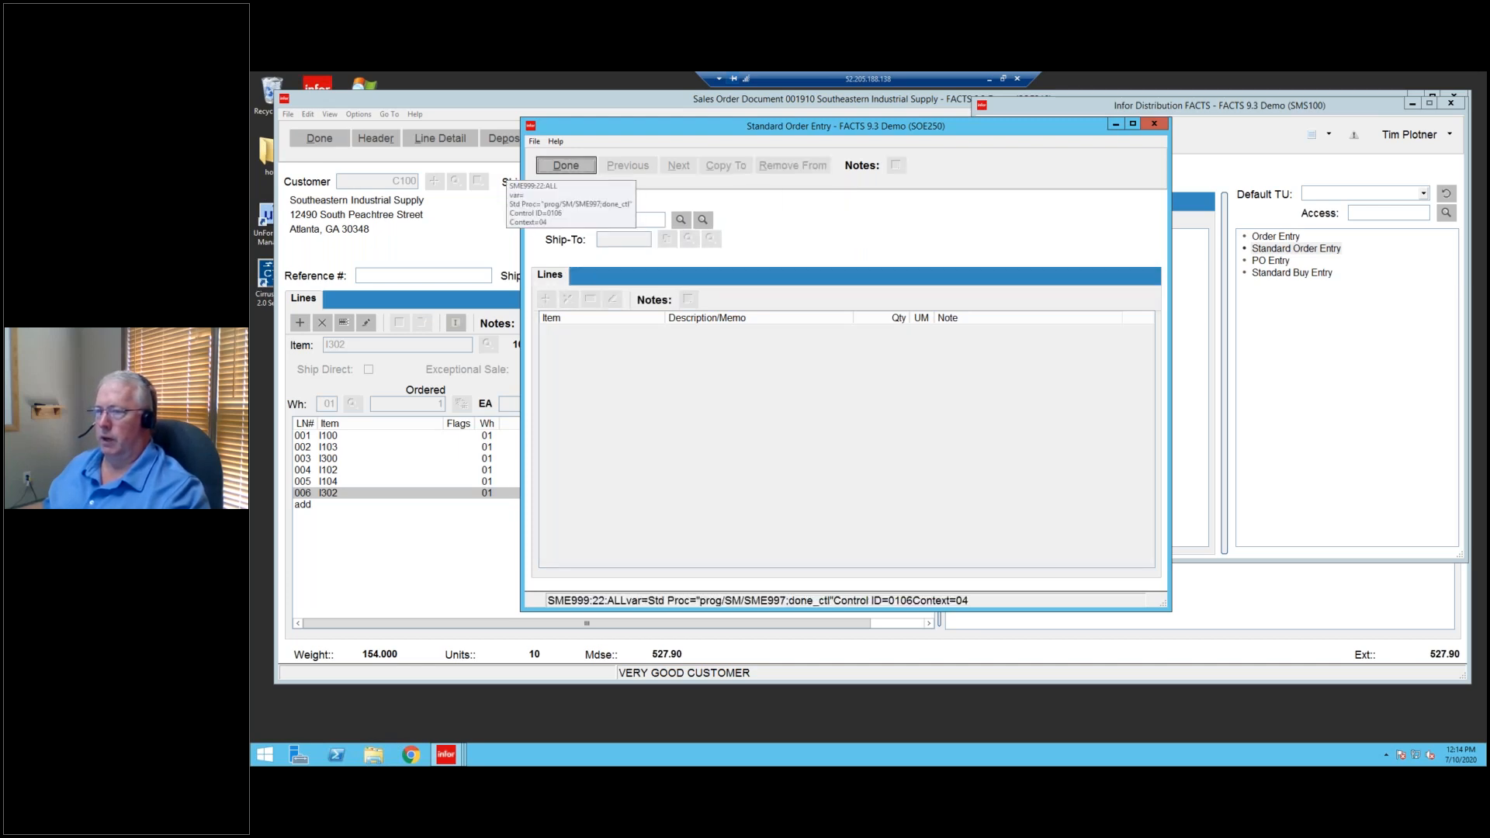
Return to the sales order document and switch the item pad to Timeline.
left_click(860, 107)
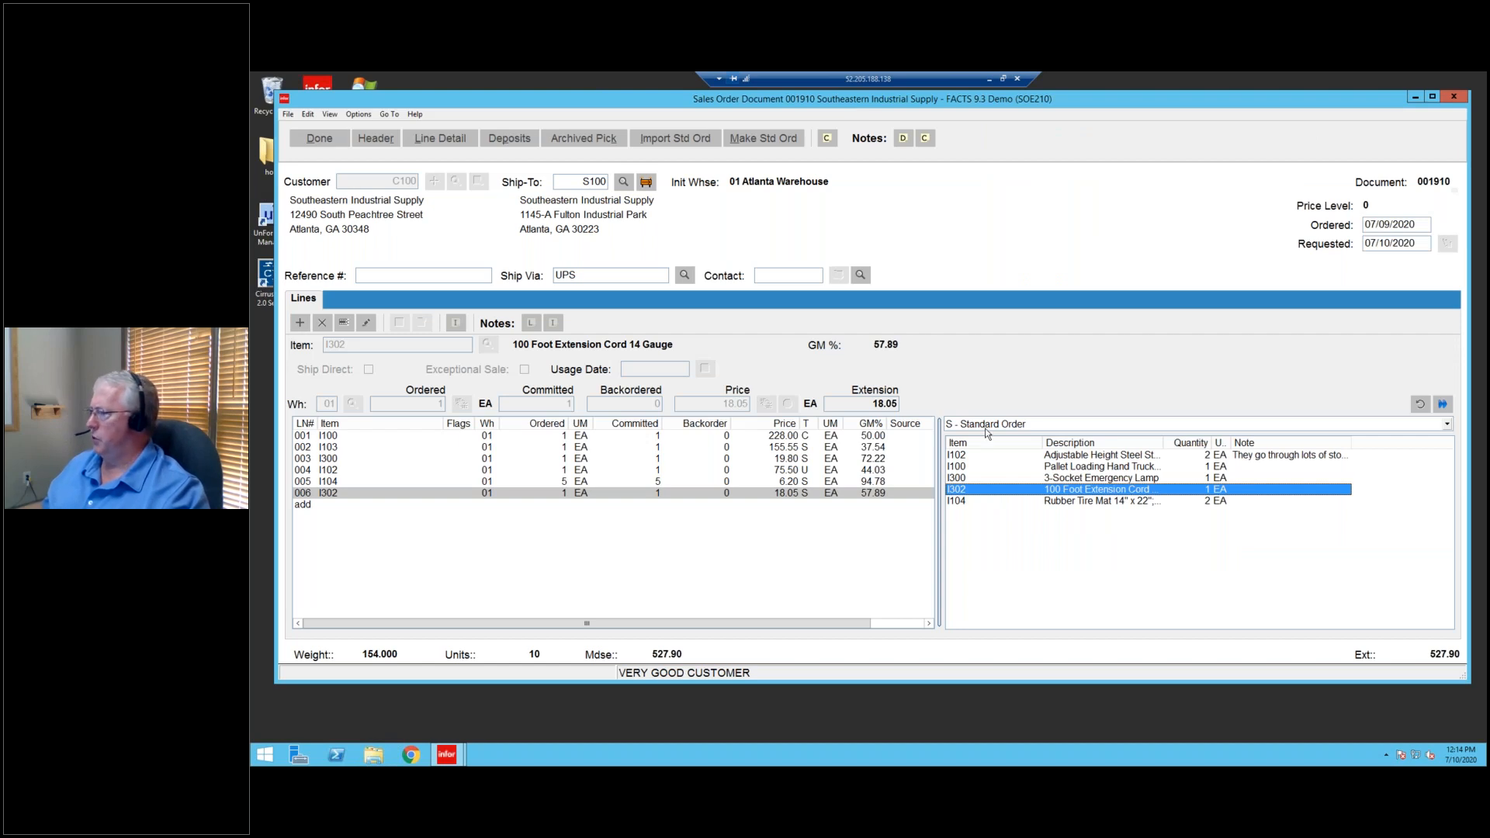
left_click(1051, 422)
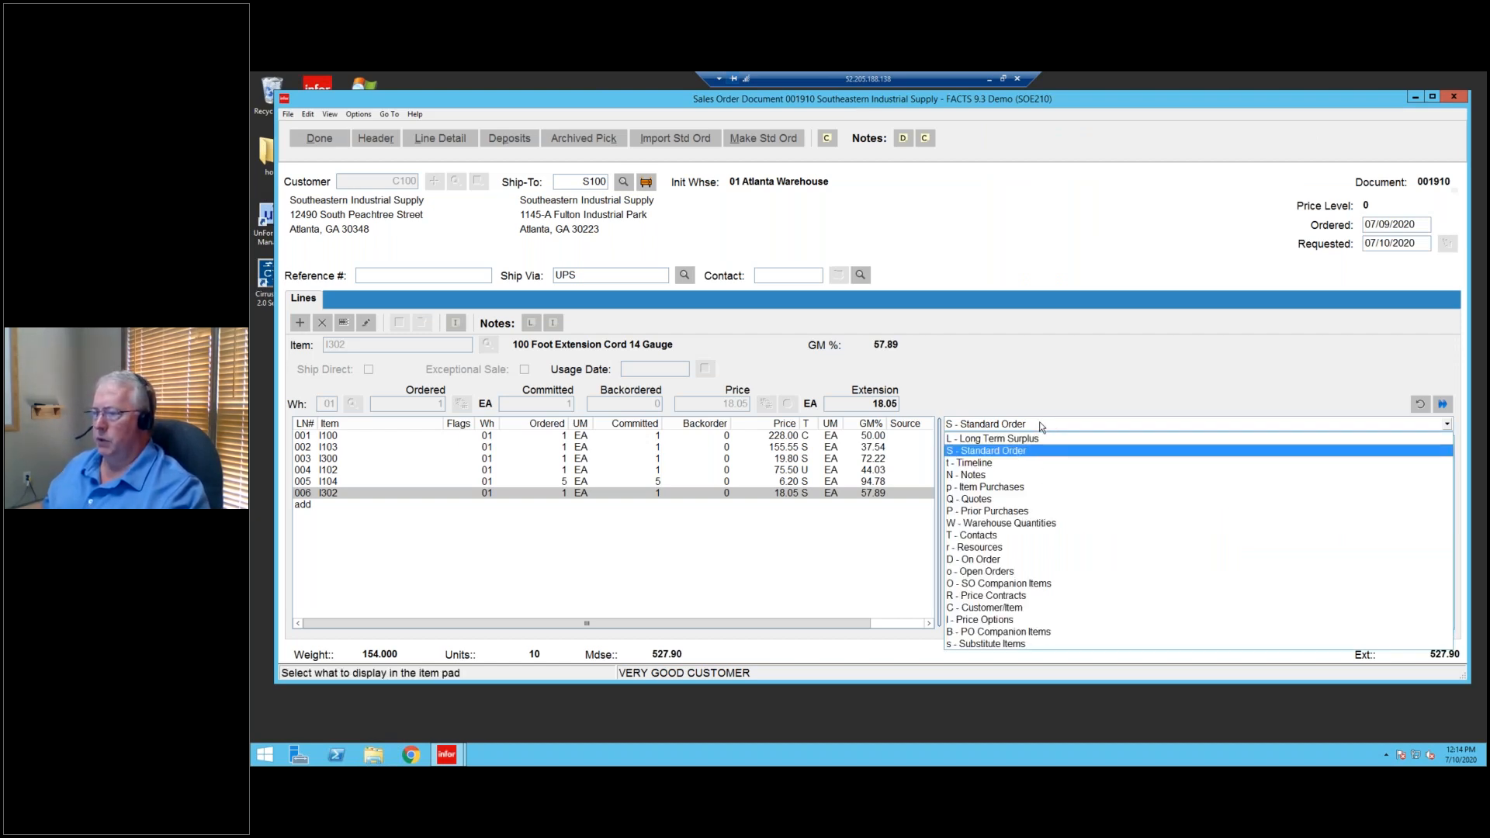
left_click(966, 463)
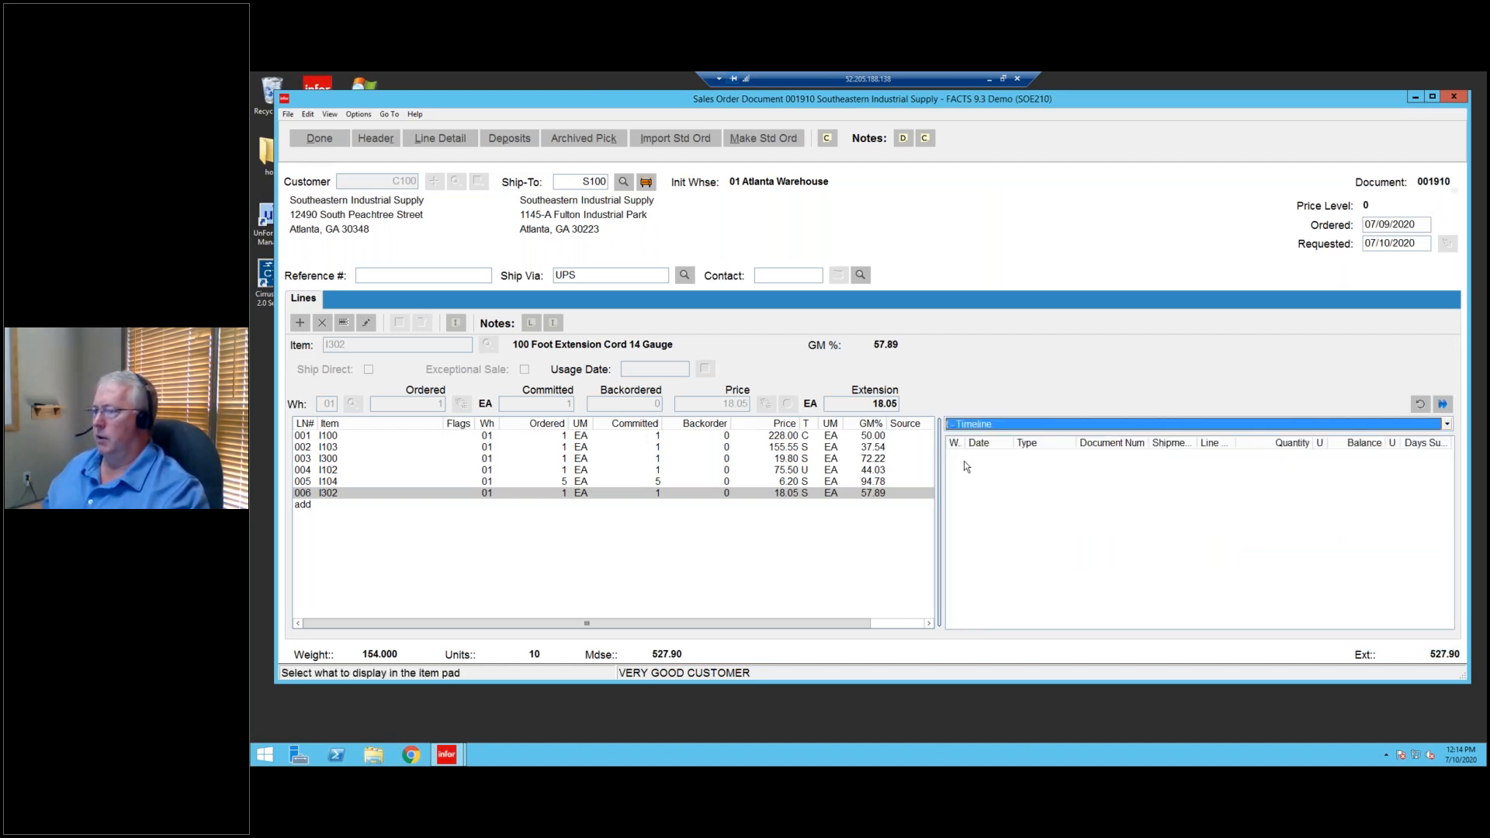
Show the timeline of item I100 and widen the Type column to fit its full text.
left_click(381, 440)
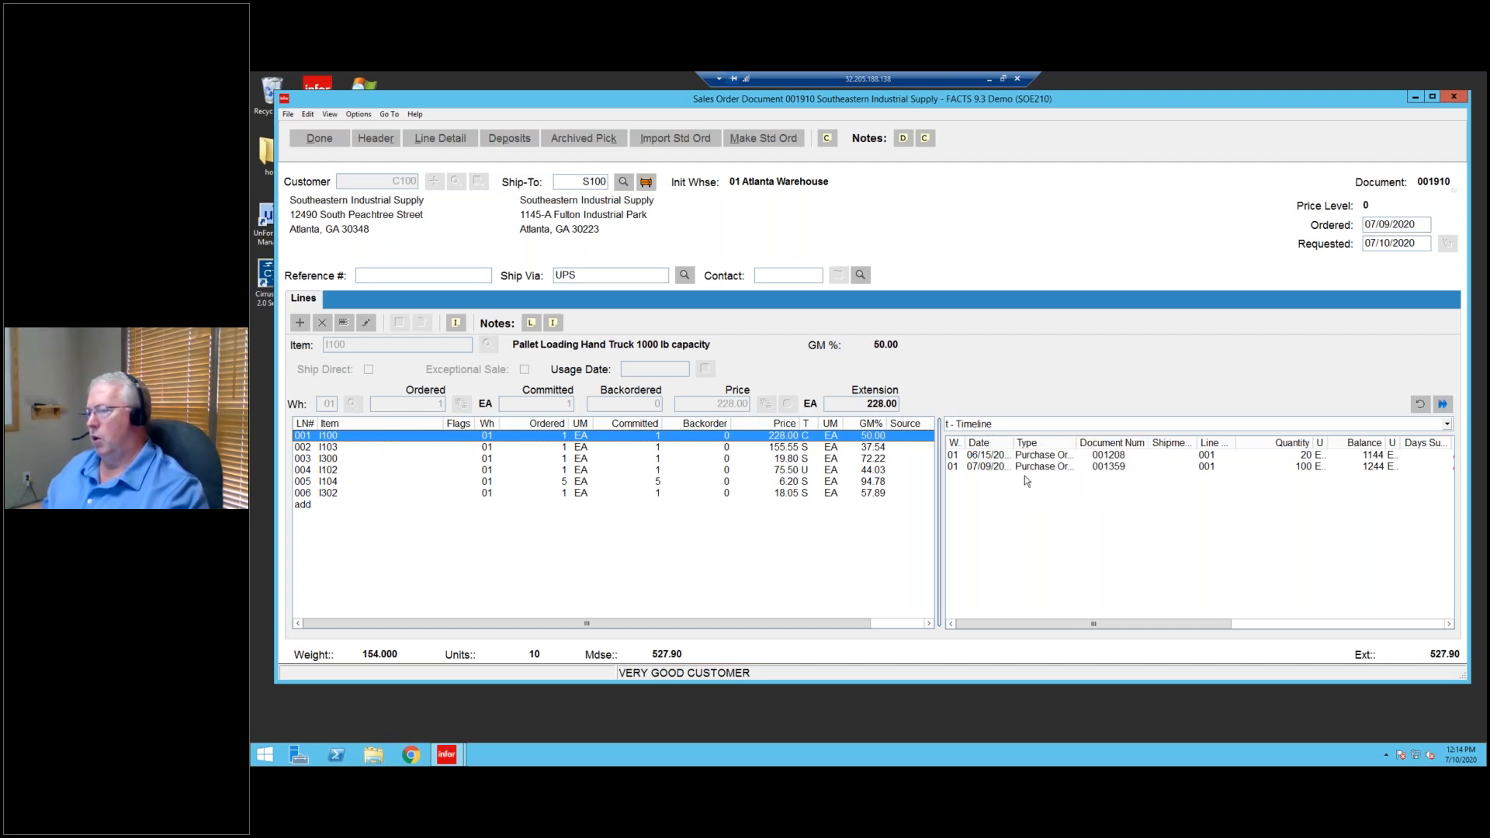
double_click(1076, 443)
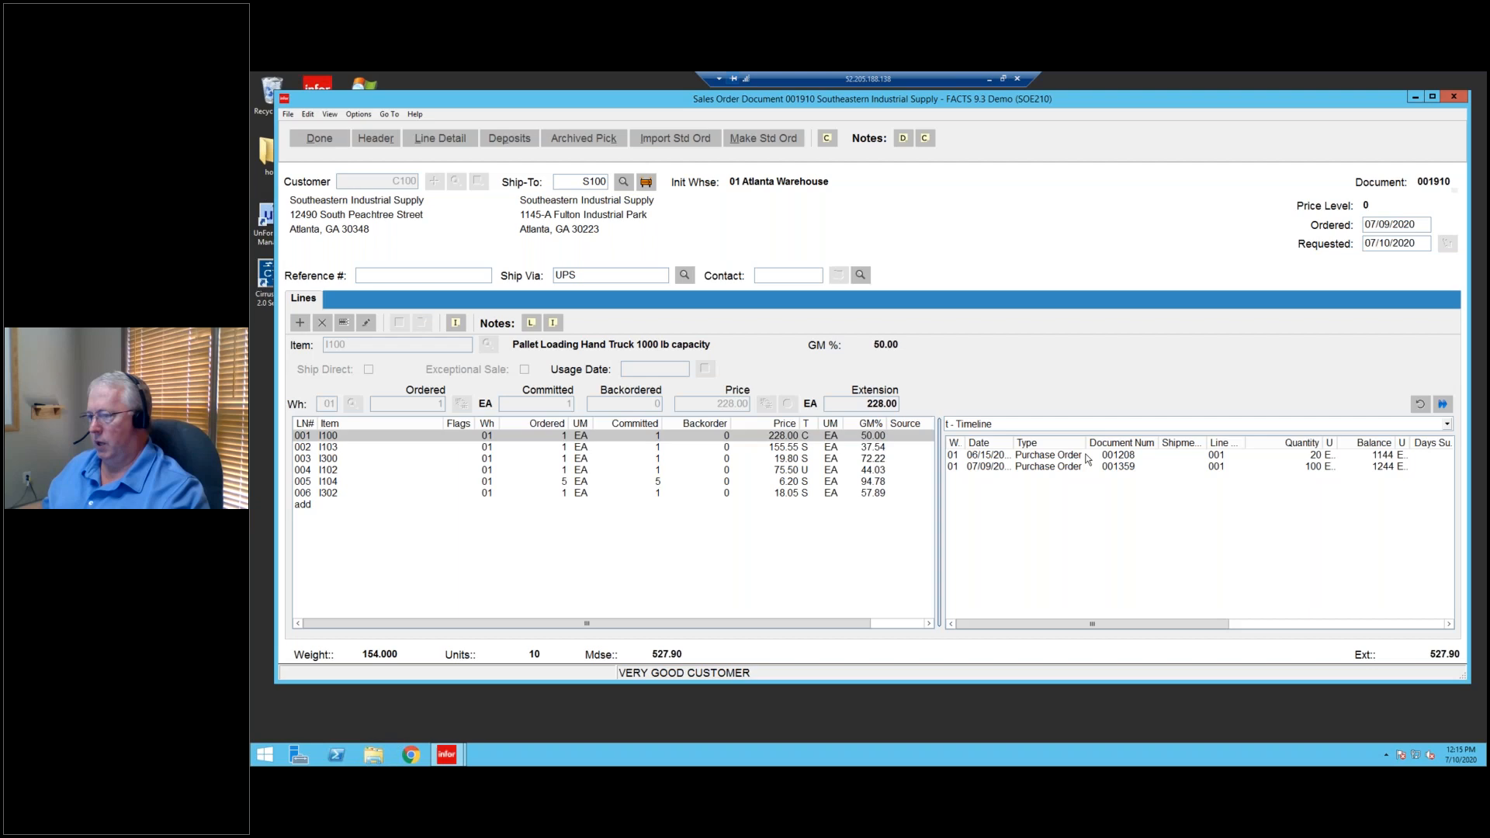
left_click(341, 439)
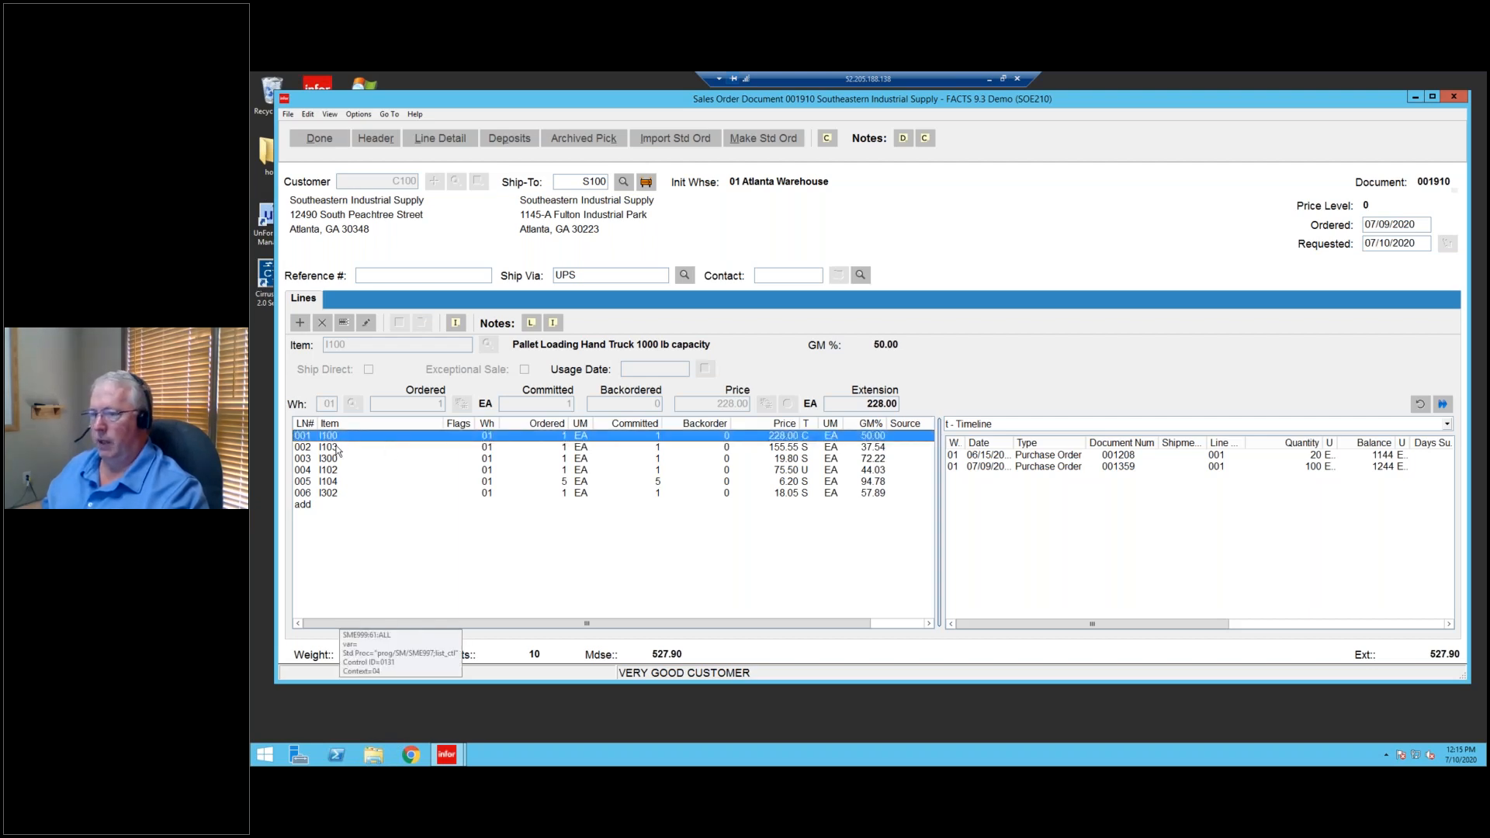
Show item I103's timeline and widen the Date, balance UM and Days Supply columns to make them readable.
left_click(339, 448)
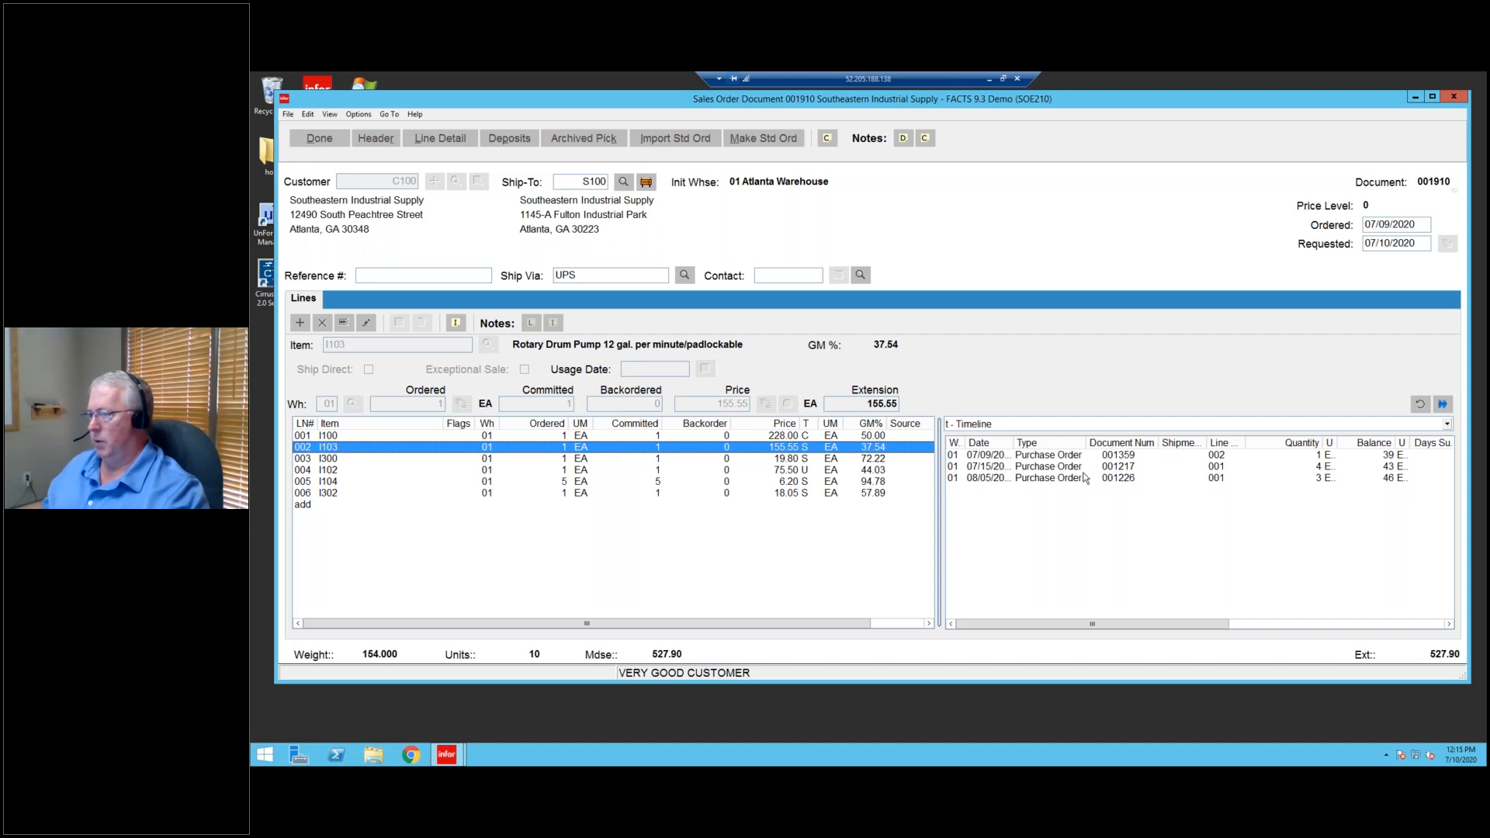
double_click(1009, 443)
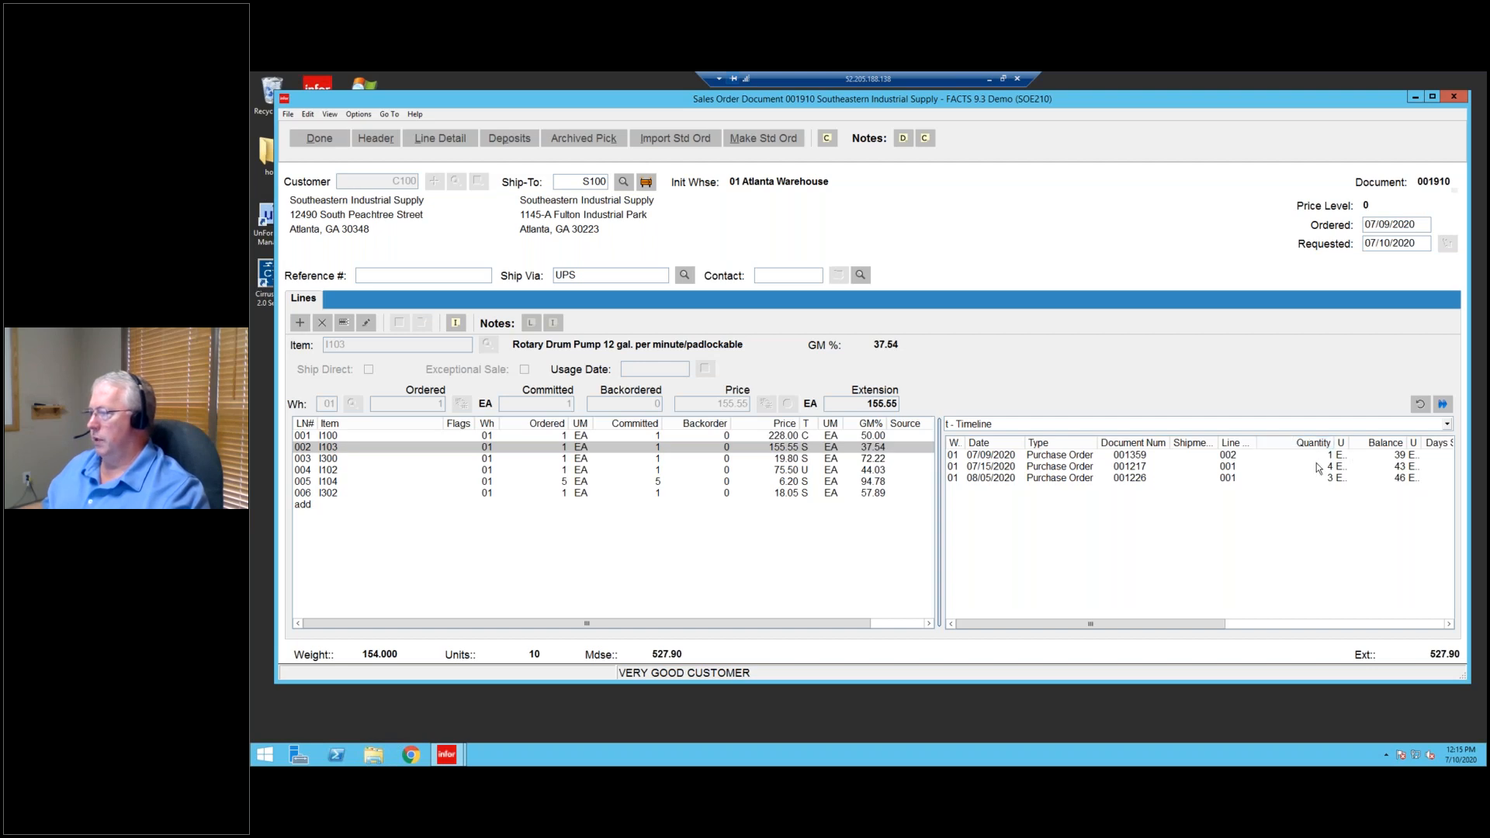
left_click_drag(1192, 624, 1264, 624)
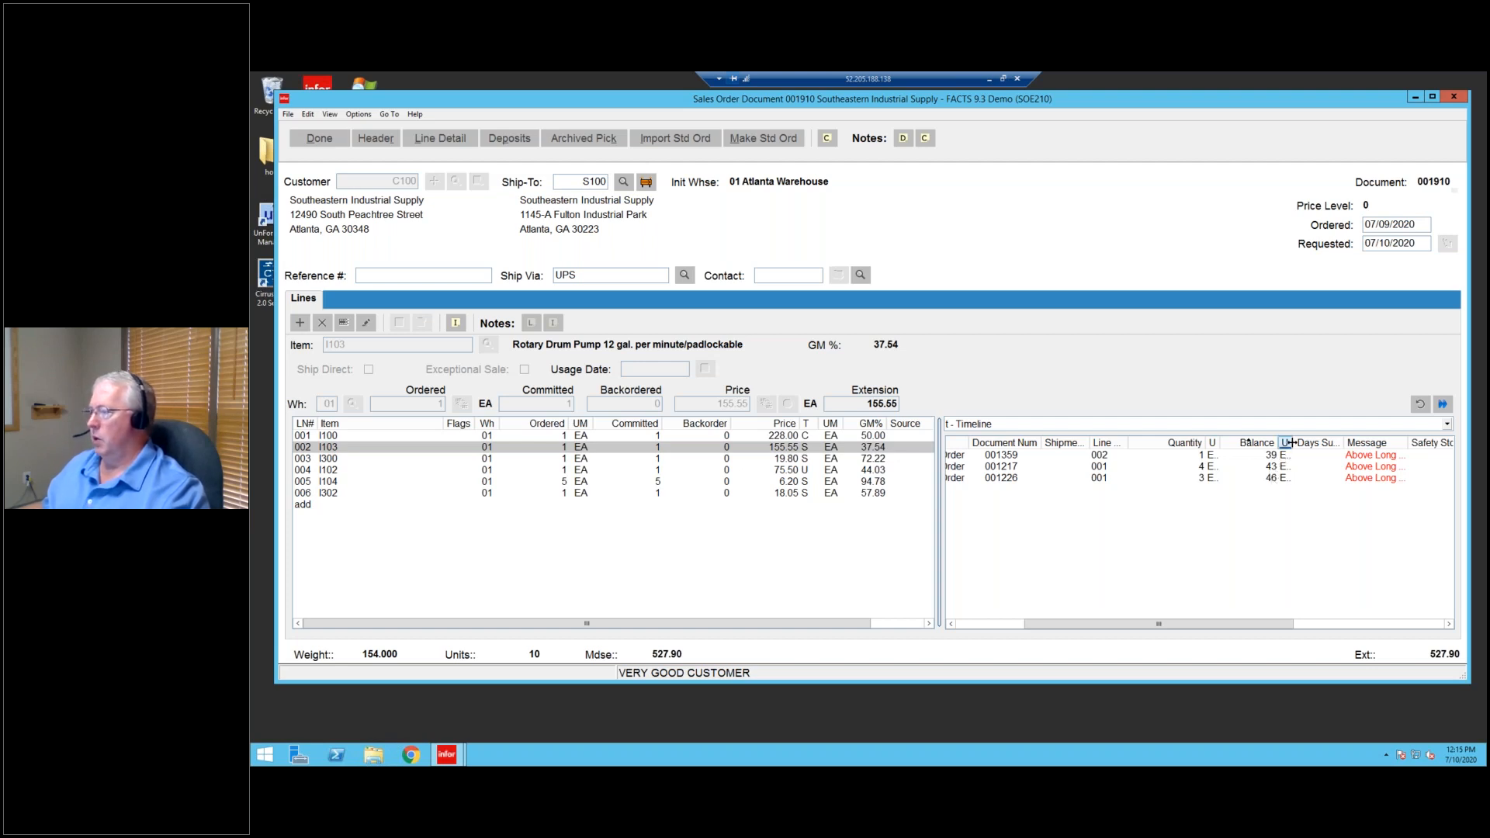
left_click_drag(1308, 441, 1366, 441)
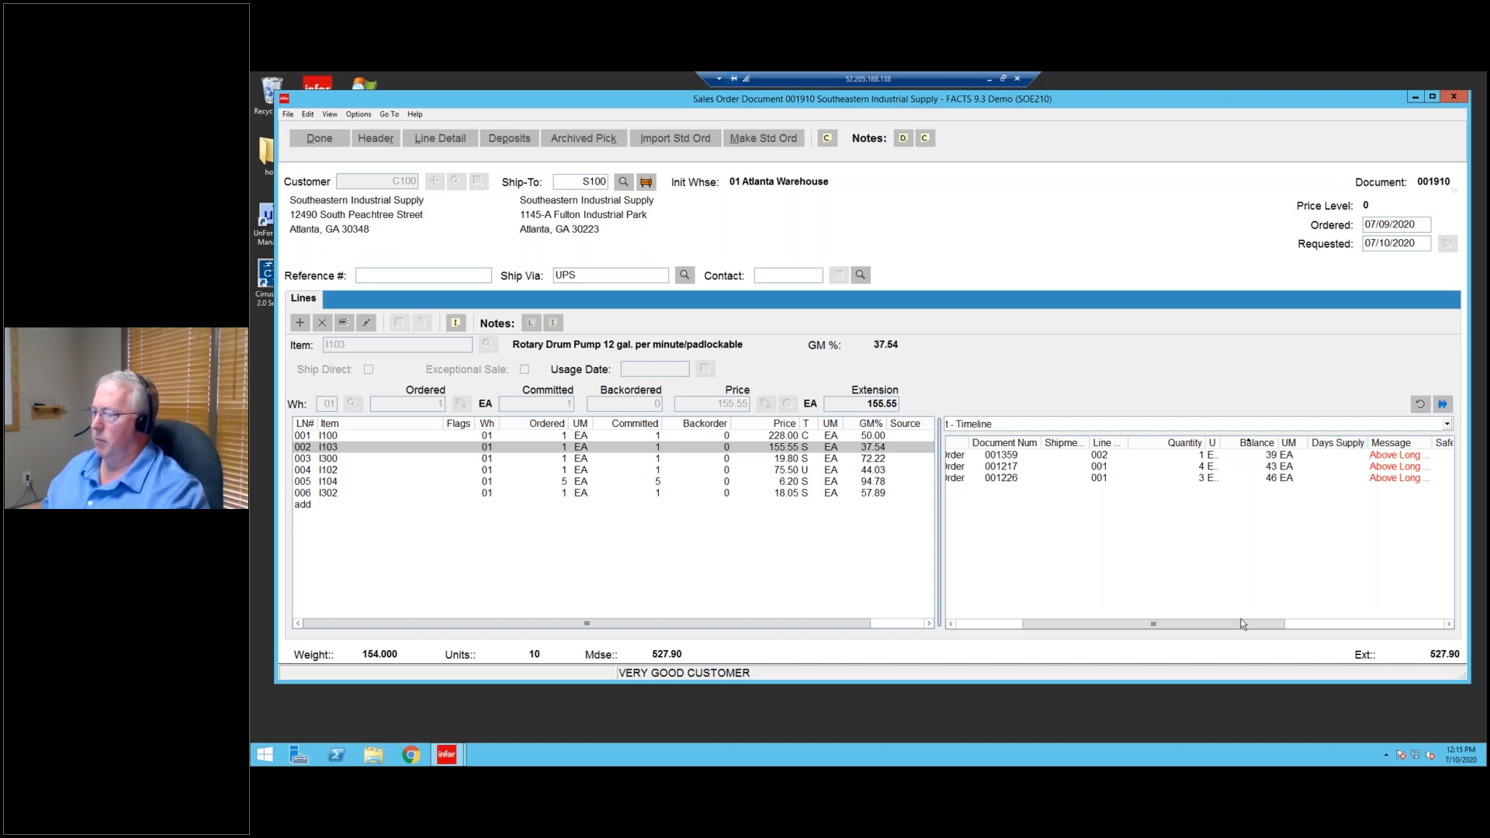
left_click_drag(1228, 623, 1262, 619)
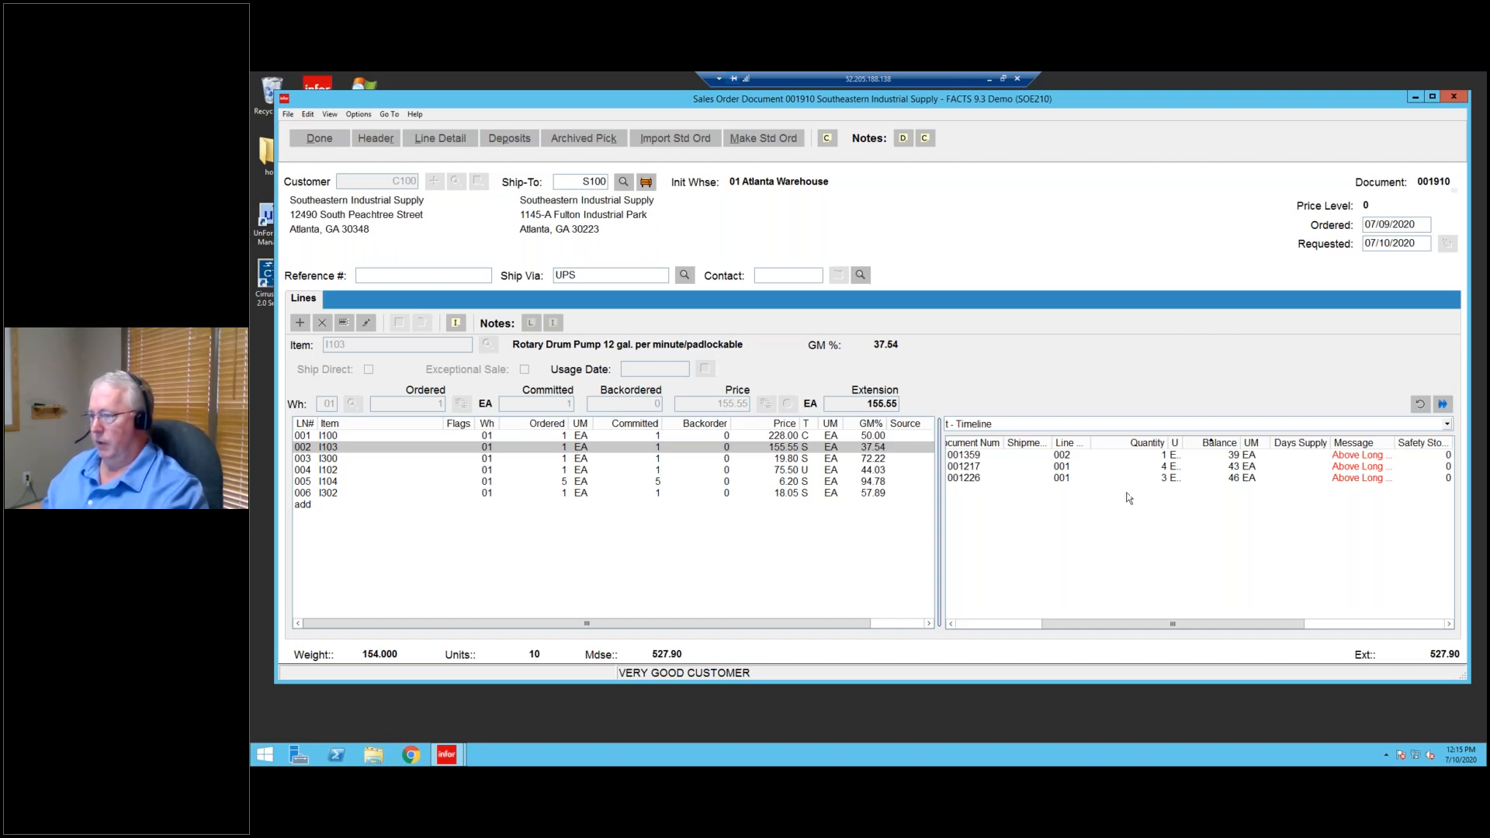
Go through the Days Supply of each purchase order in I103's timeline.
left_click(1291, 455)
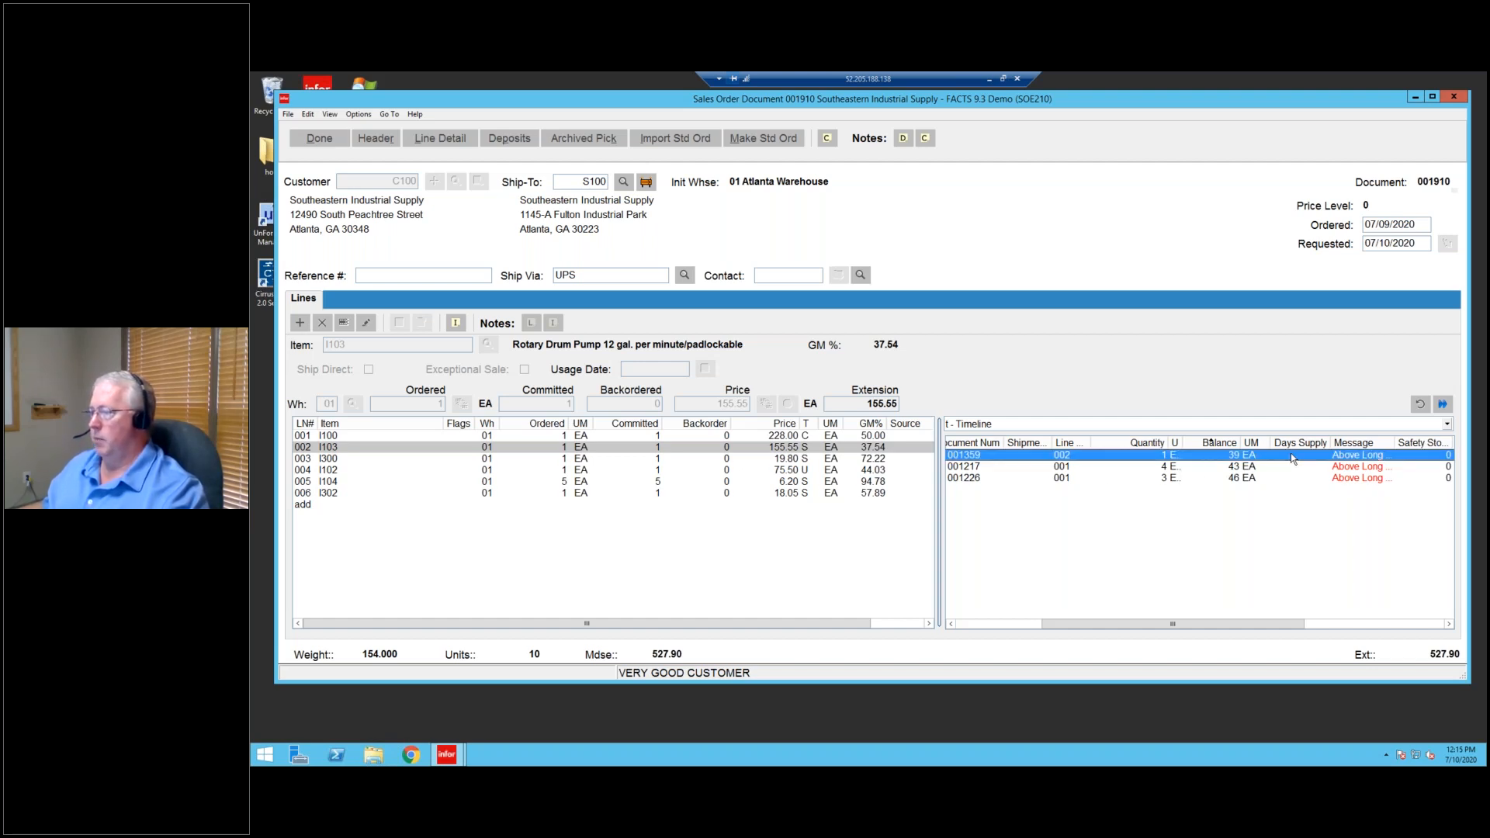
left_click(1292, 466)
left_click(1291, 478)
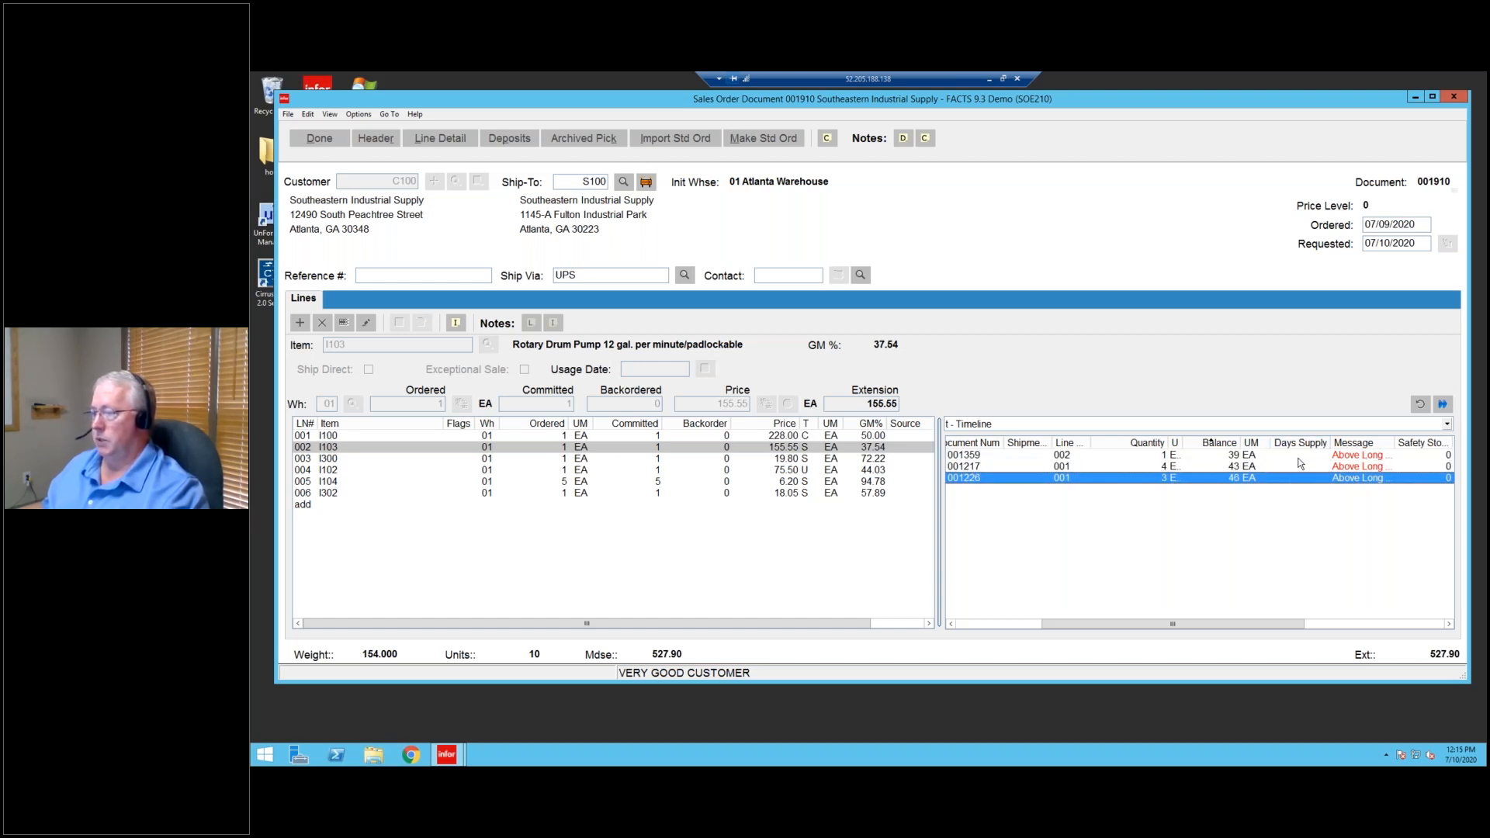
left_click(1297, 455)
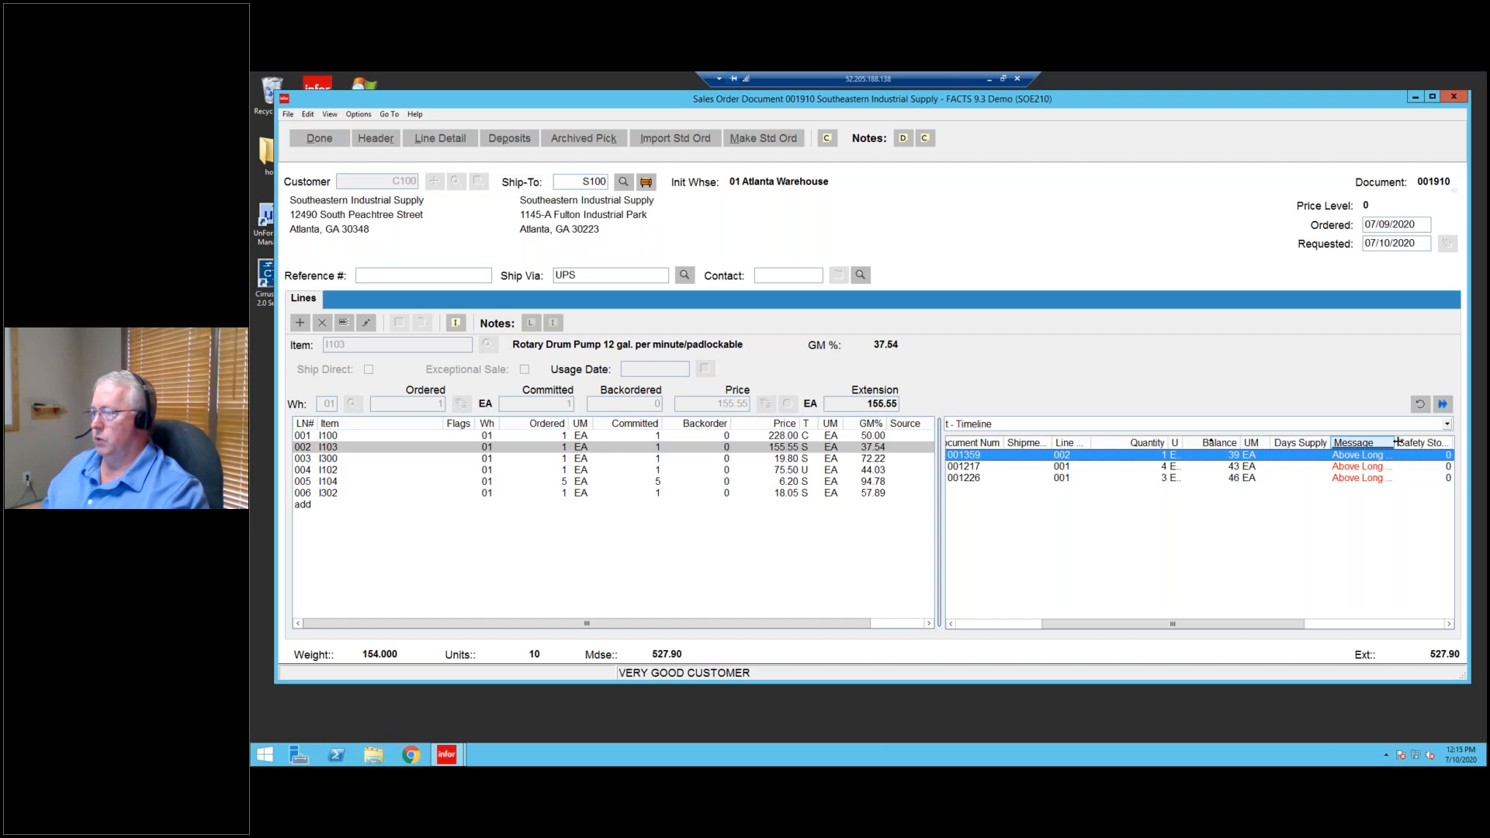
Widen the timeline's Message column until the full message text fits.
left_click_drag(1393, 444, 1422, 443)
left_click_drag(1288, 623, 1355, 623)
left_click_drag(1318, 445, 1322, 445)
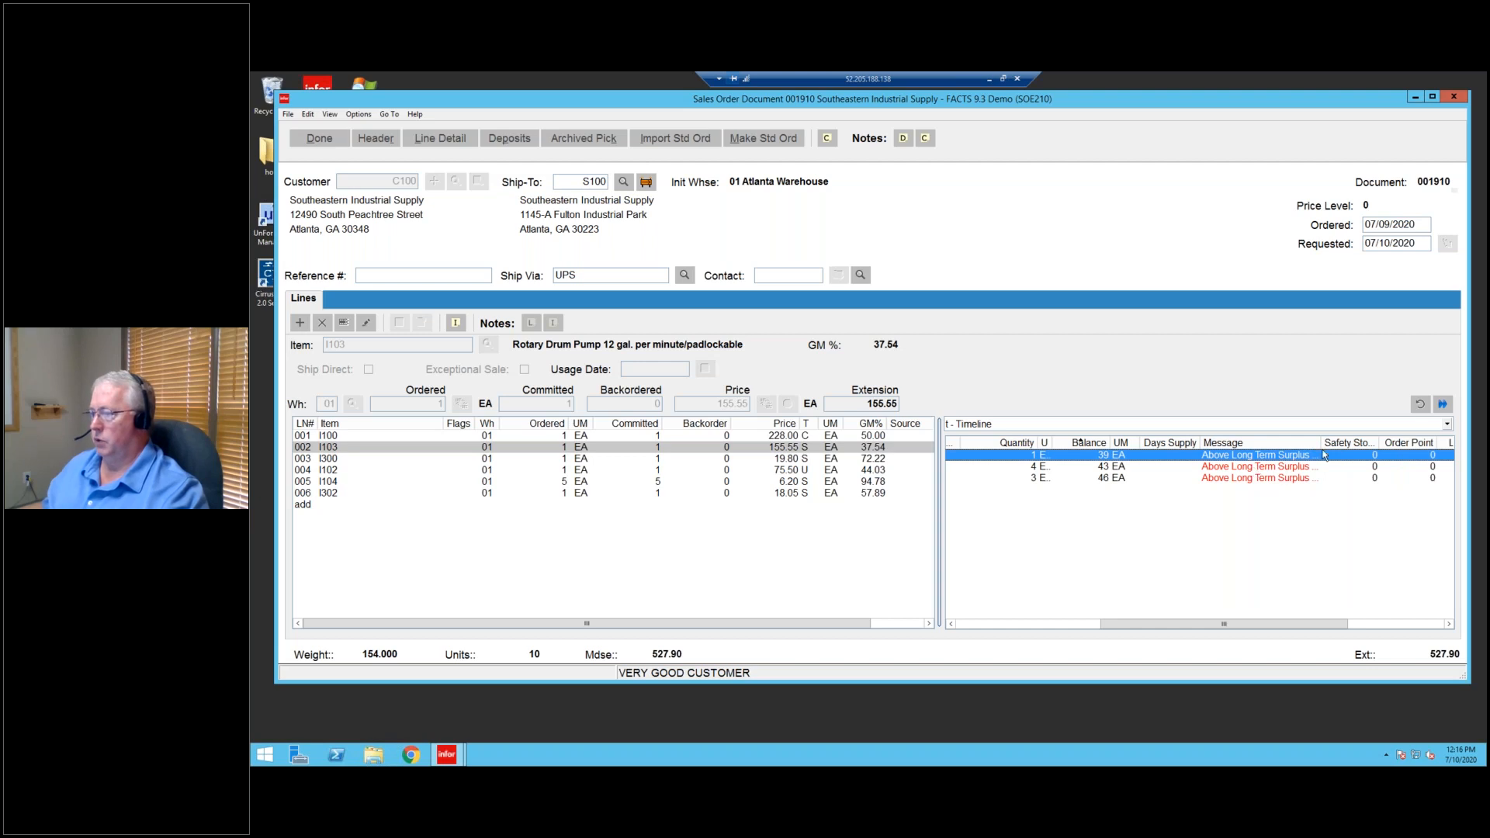
left_click_drag(1321, 444, 1359, 444)
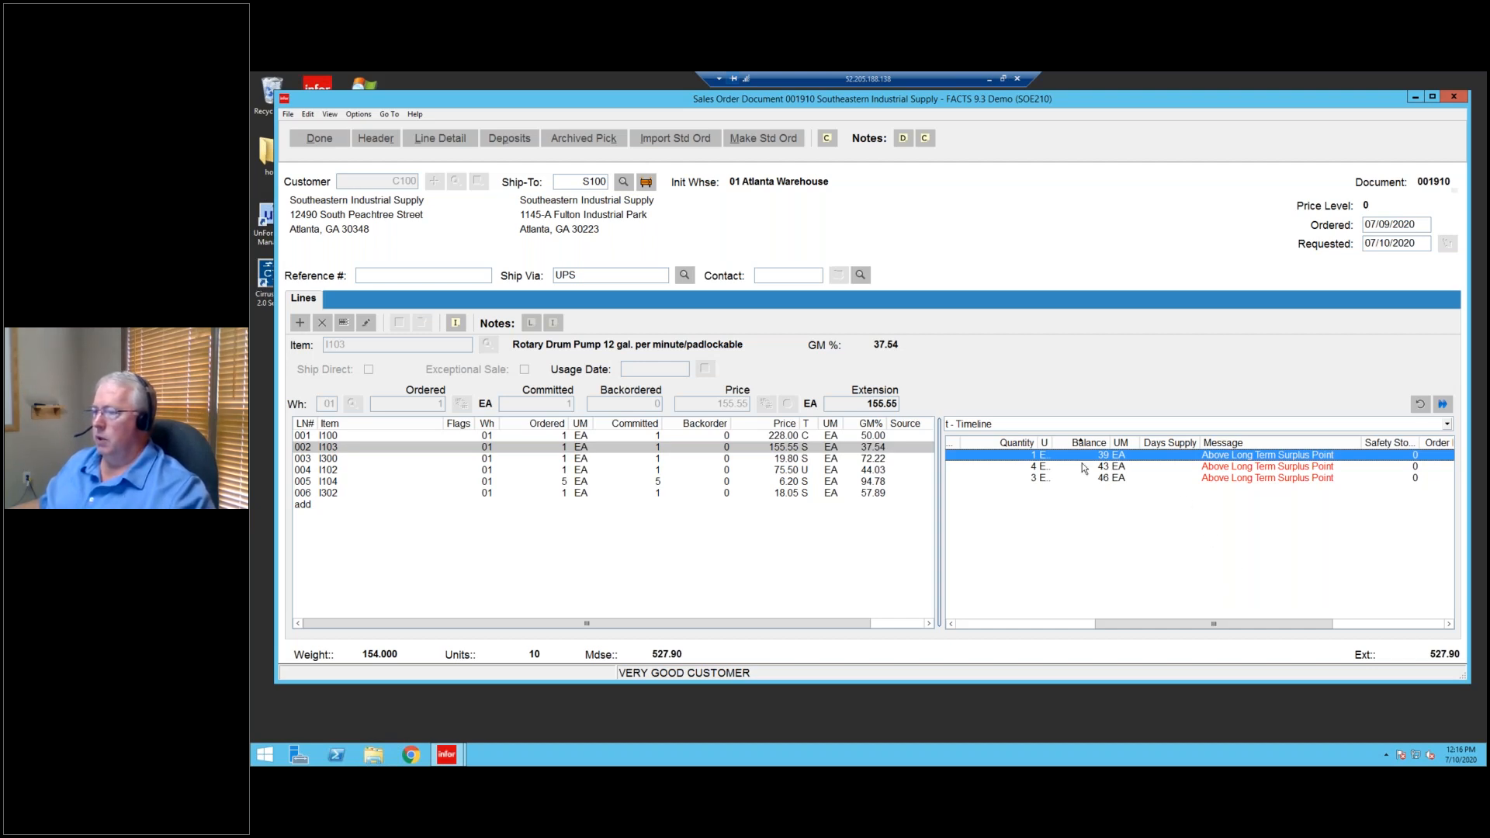
Go through the quantities of I103's timeline entries and widen the Shipment Number column.
left_click(1040, 467)
left_click(1040, 478)
left_click(1042, 457)
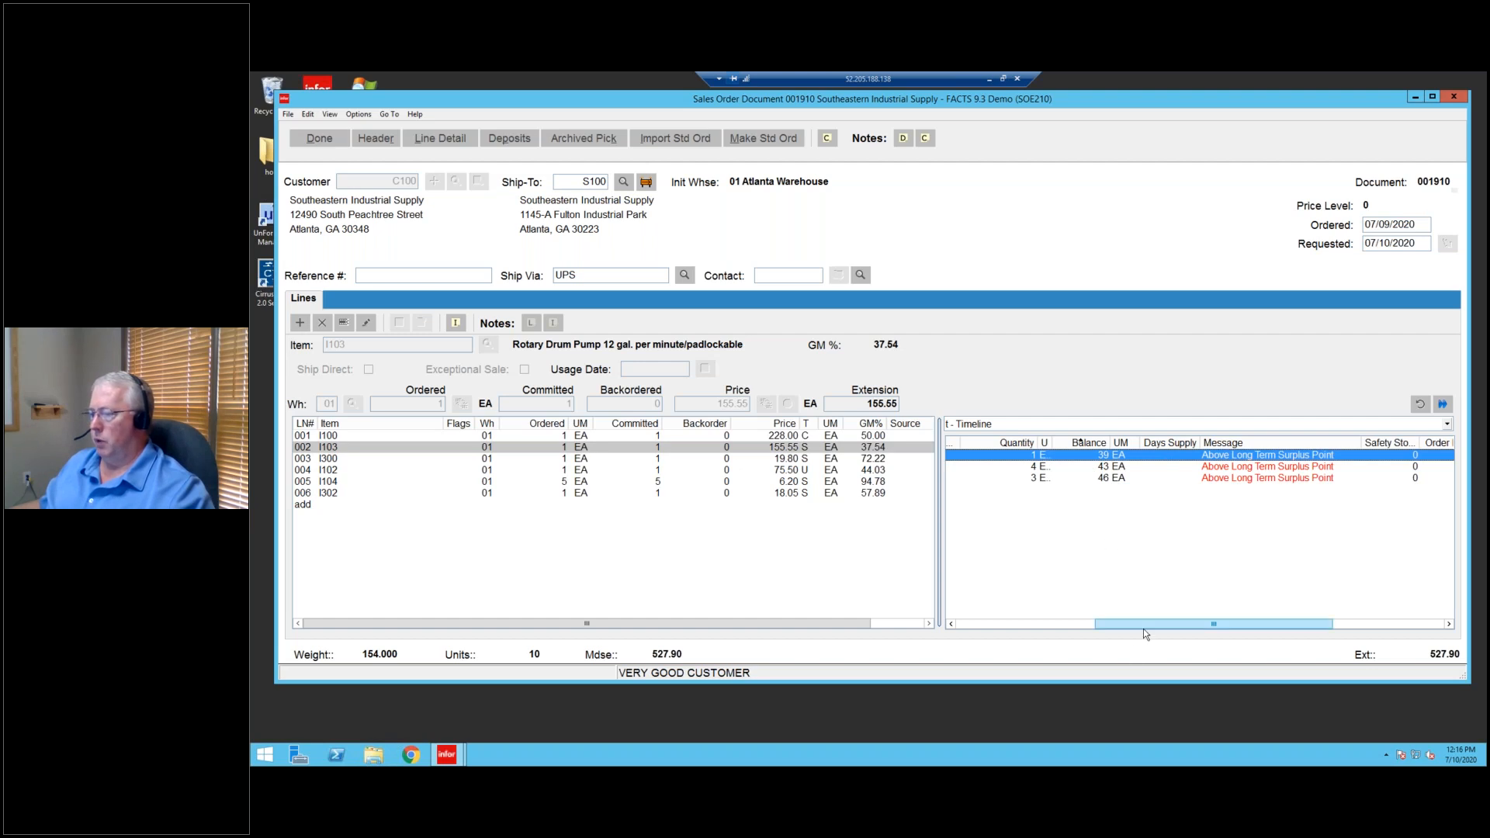
left_click_drag(1134, 624, 982, 631)
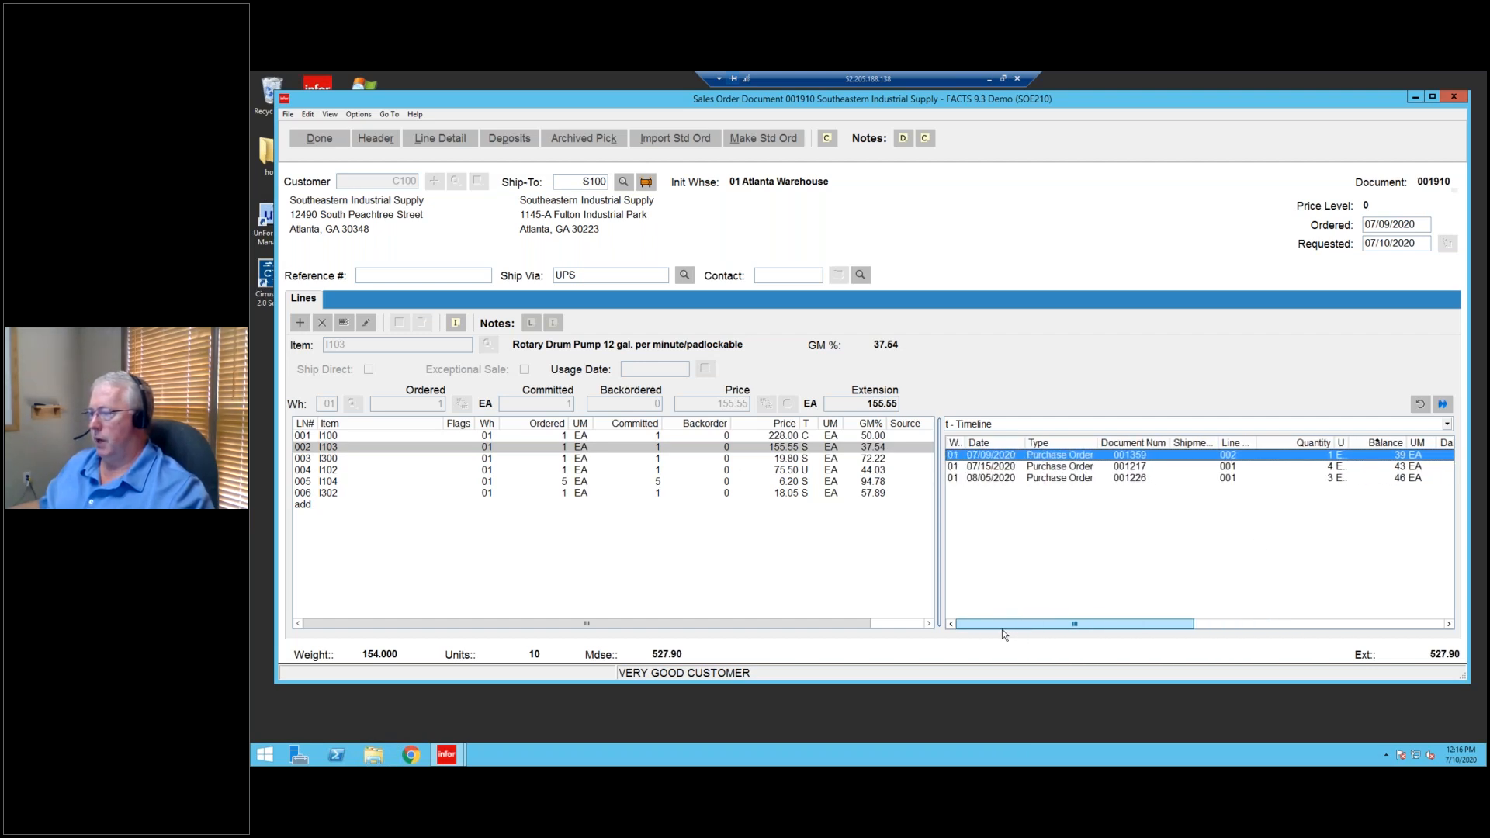
left_click_drag(1218, 442, 1237, 443)
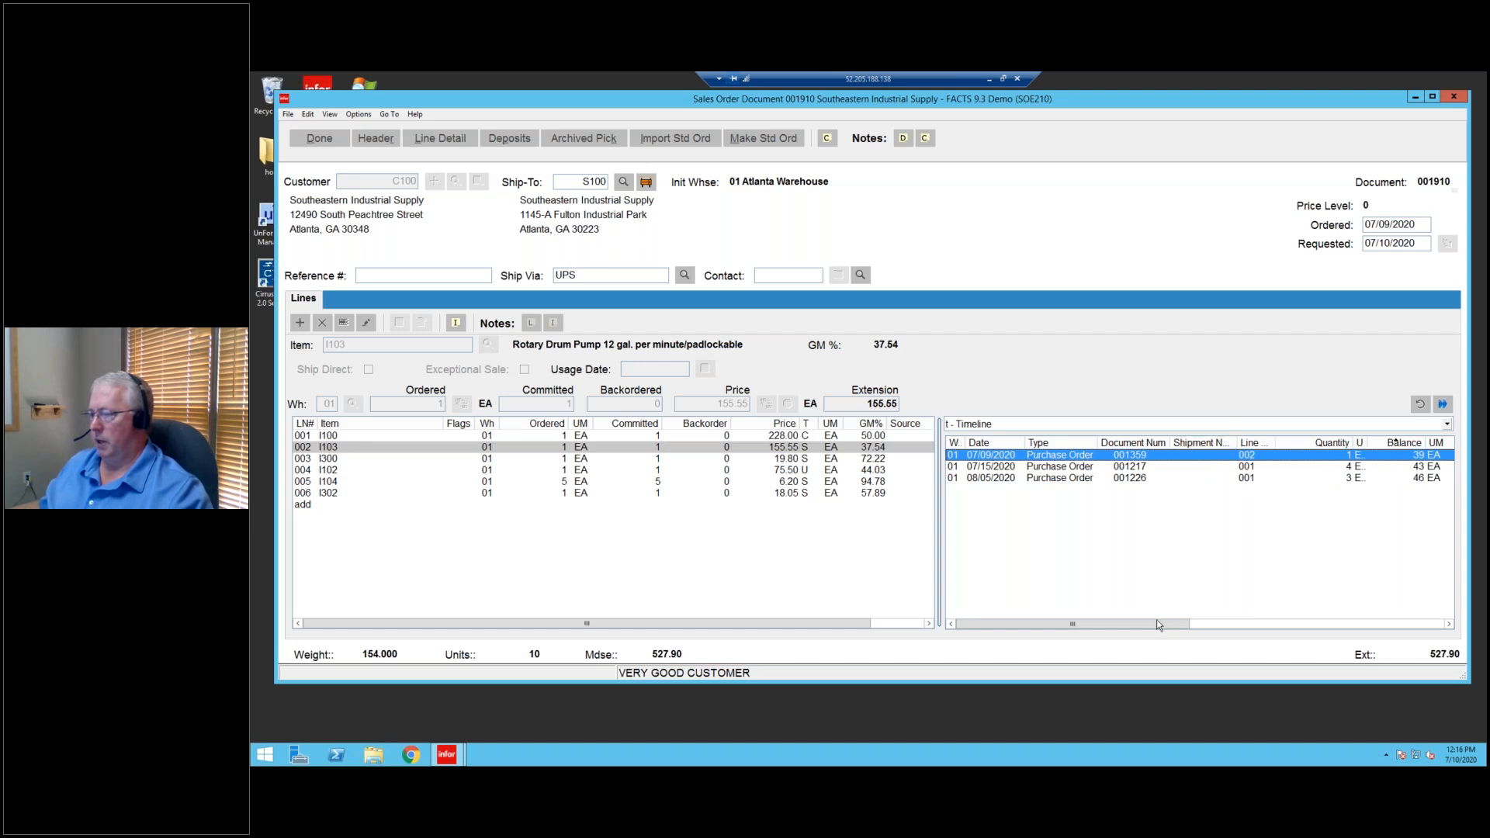
left_click_drag(1159, 623, 1130, 627)
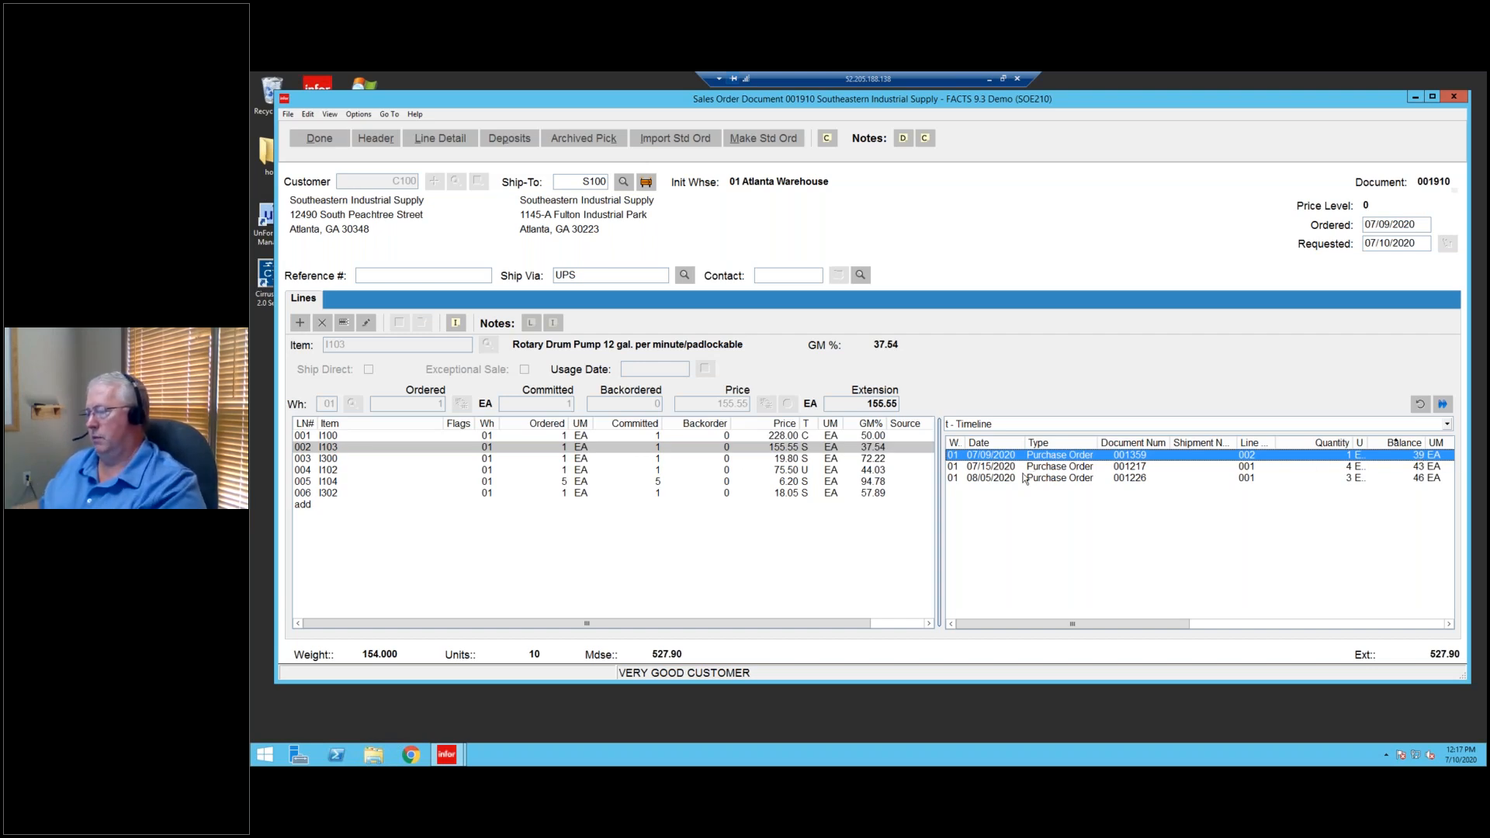
Examine the balances of I103's timeline entries against the order point, line point and surplus point columns.
left_click(1428, 468)
left_click(1418, 479)
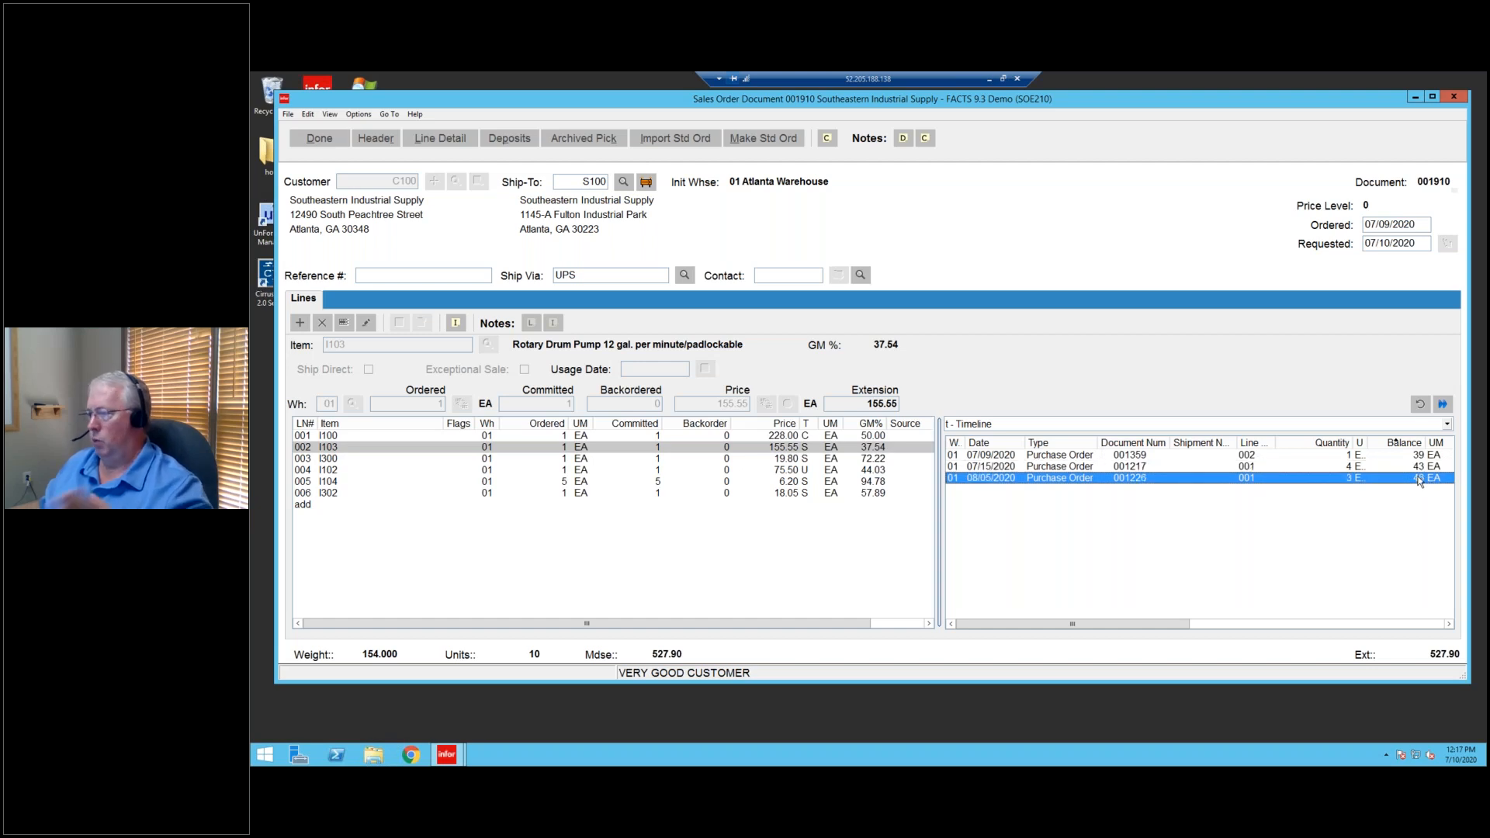
left_click_drag(1161, 623, 1448, 625)
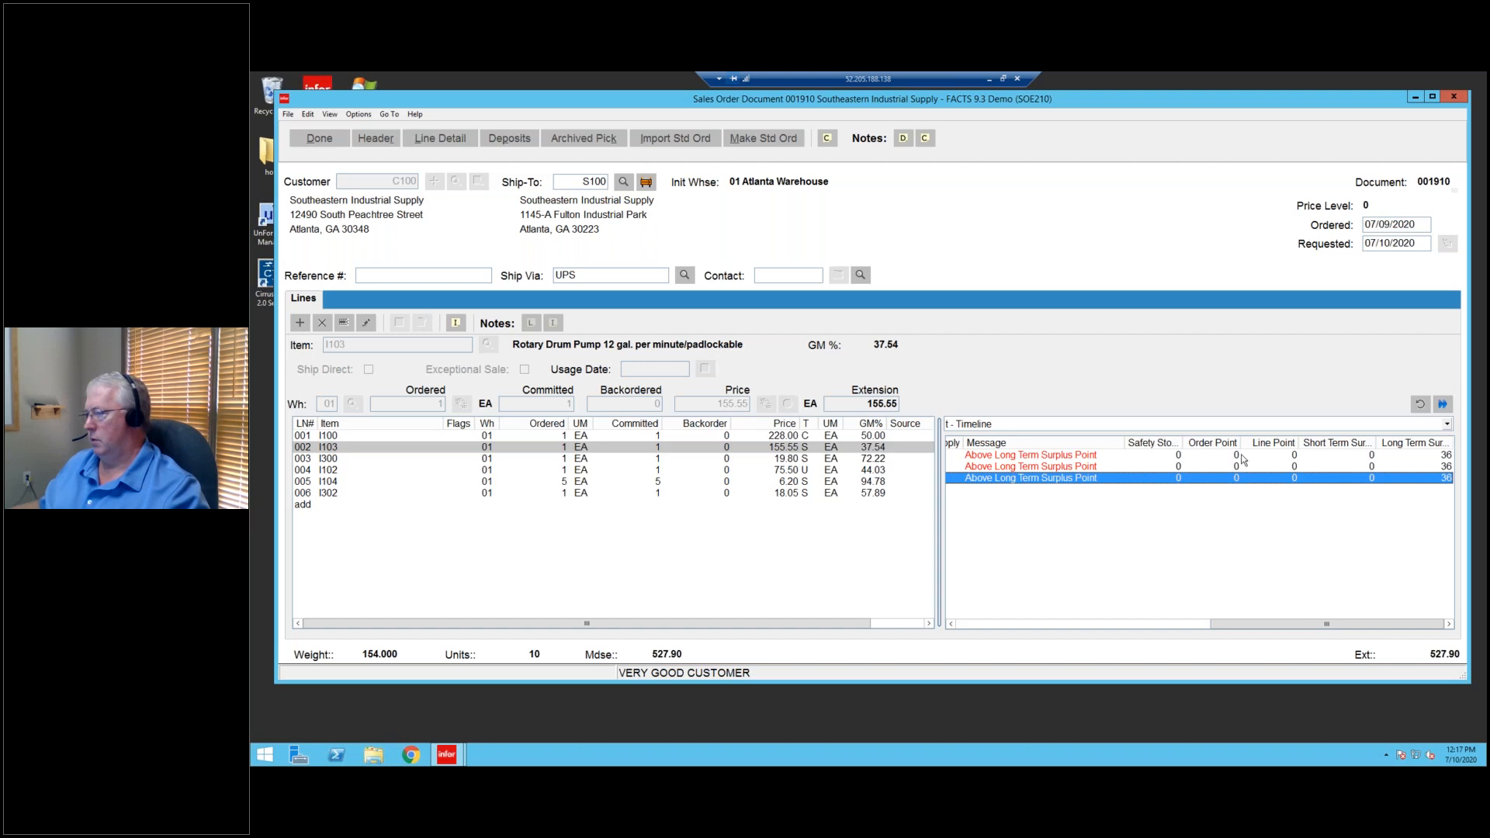
left_click_drag(1348, 622, 1018, 632)
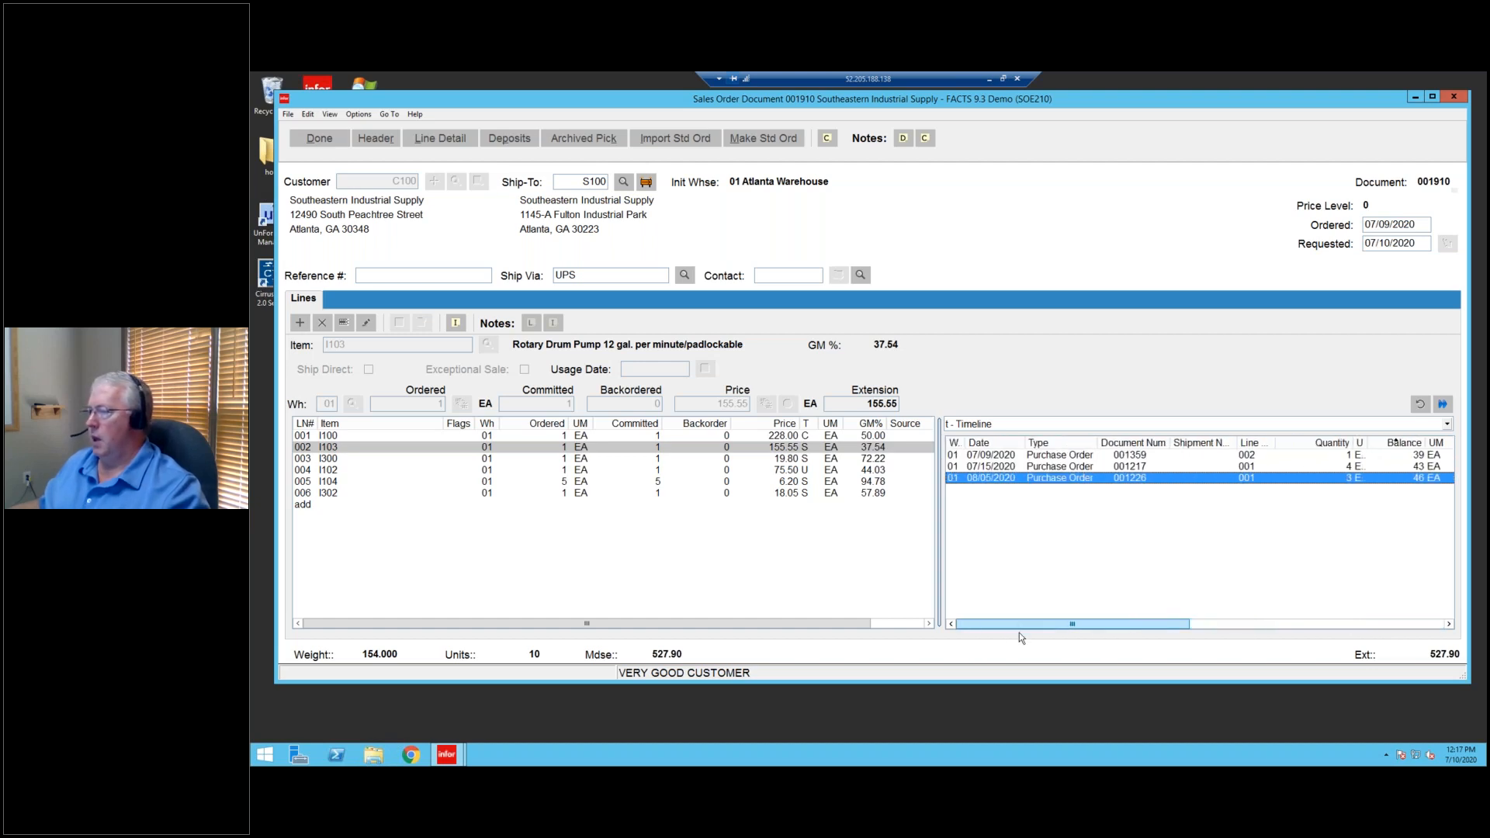
Open I103's 08/05/2020 and 07/15/2020 purchase orders from the timeline one after the other, closing each after viewing.
double_click(1000, 479)
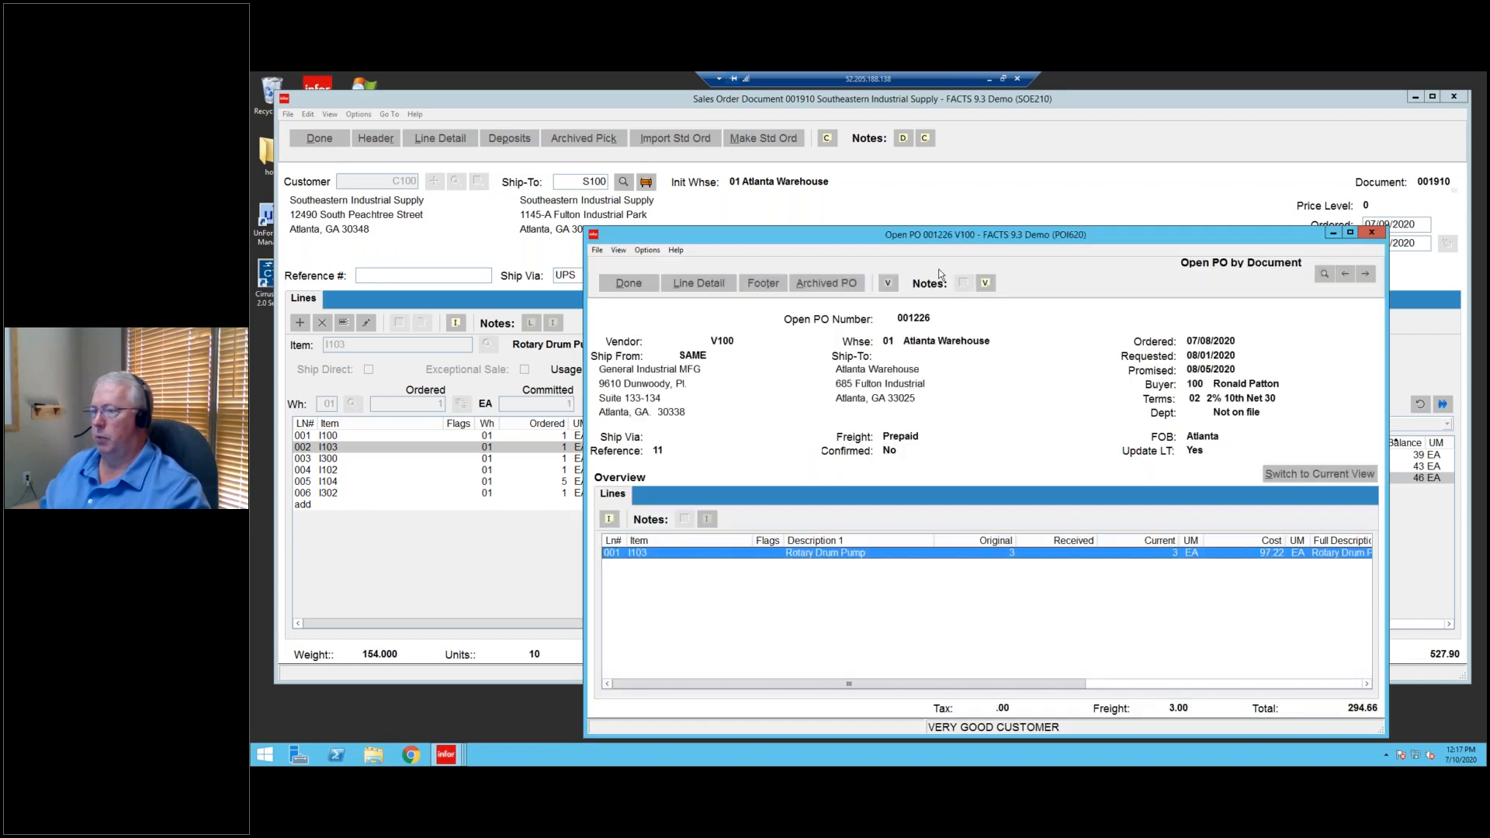
left_click_drag(964, 242, 898, 191)
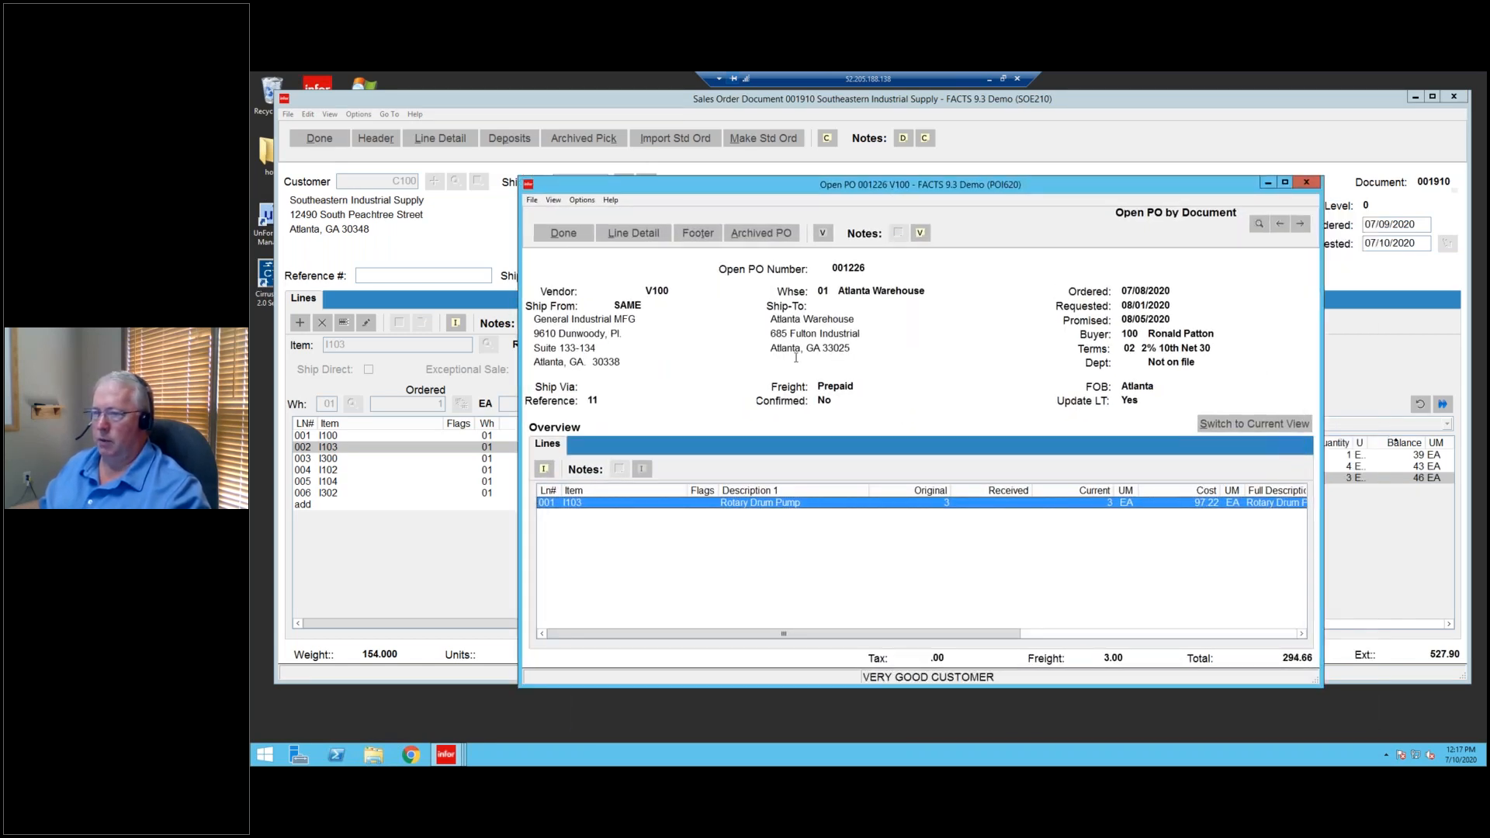
left_click(566, 237)
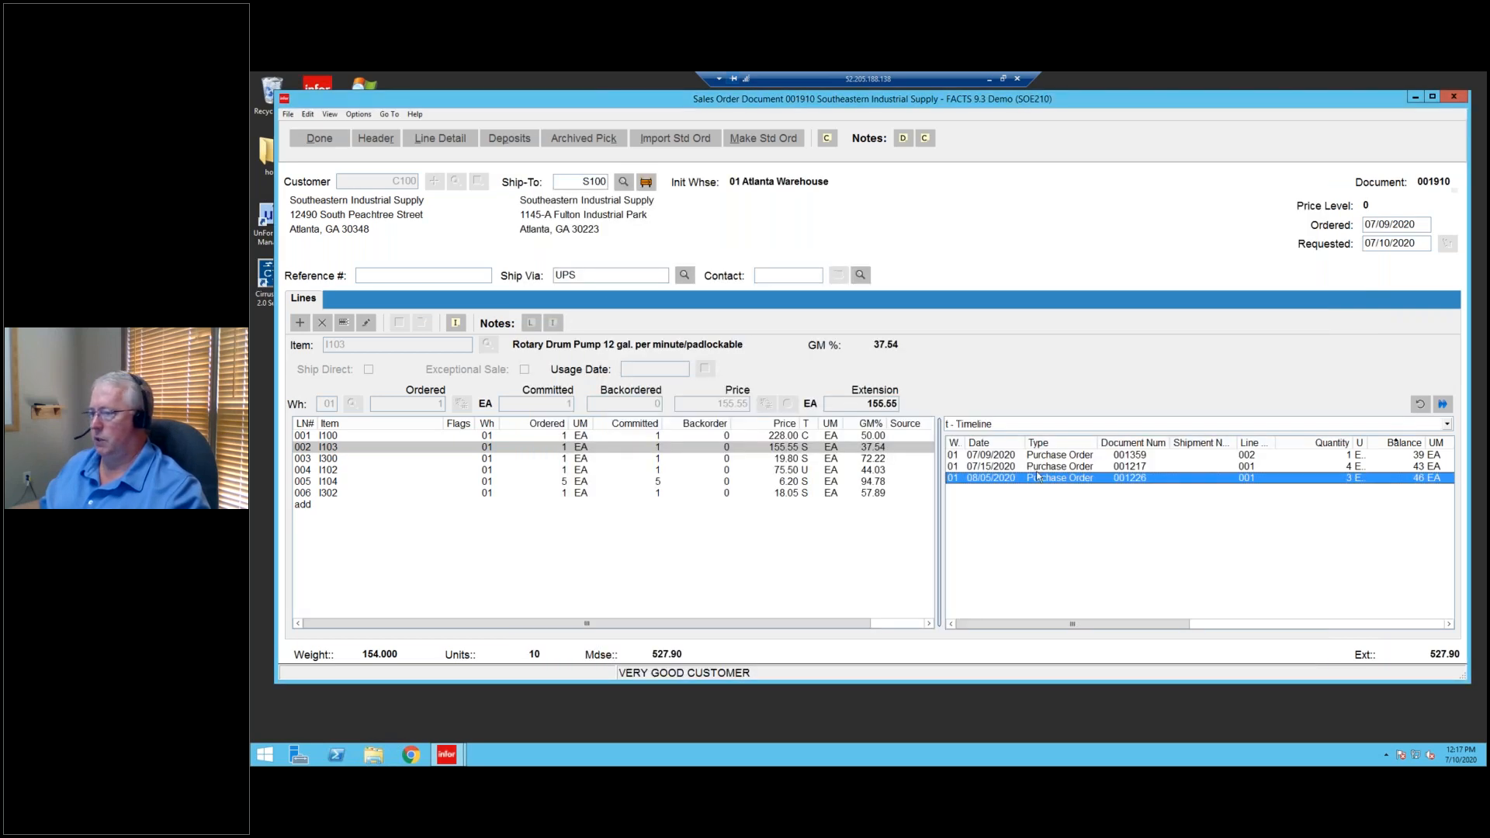
left_click(1132, 468)
double_click(1132, 468)
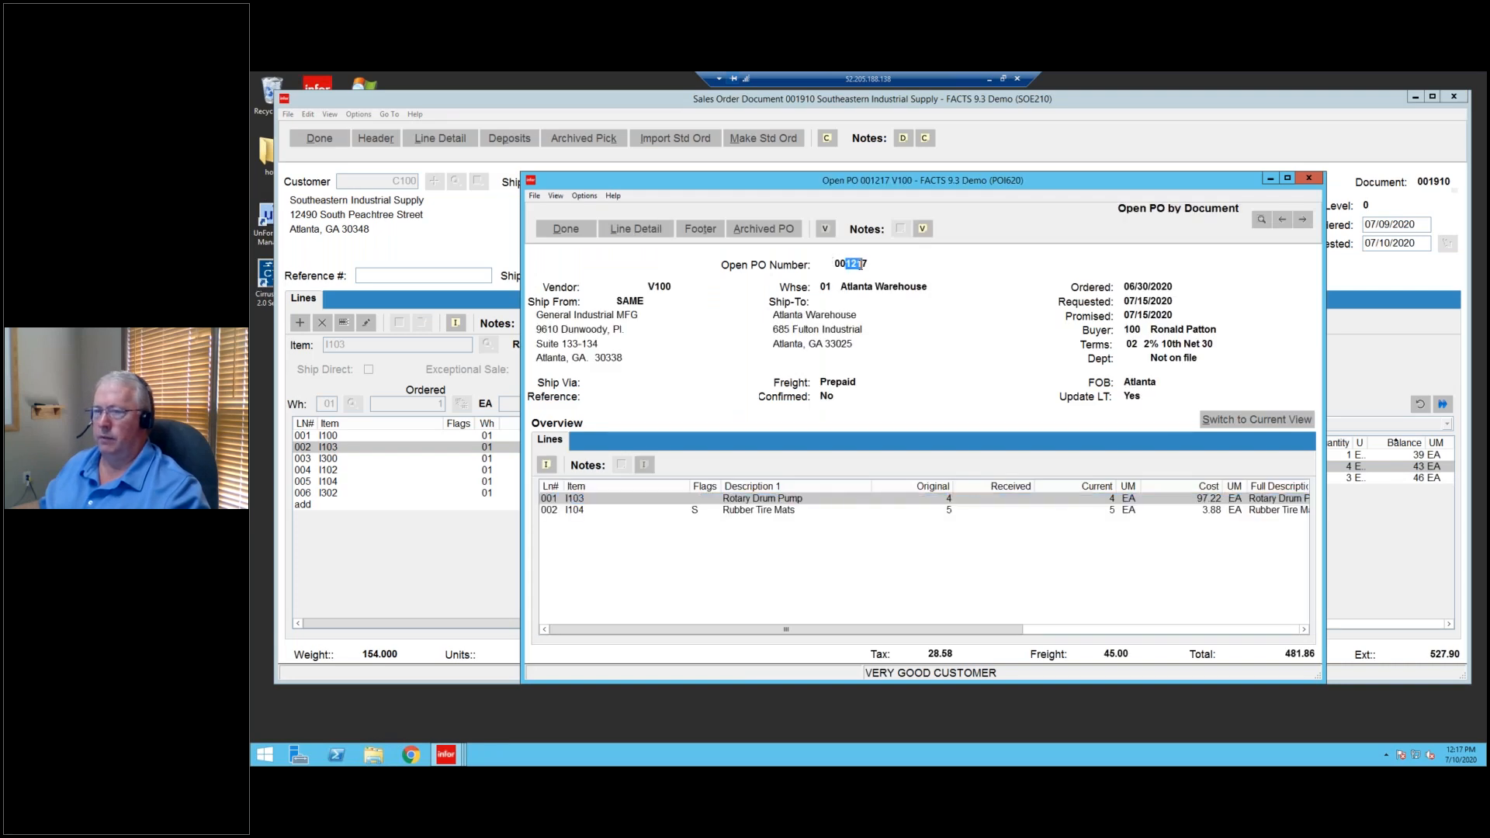
left_click(566, 228)
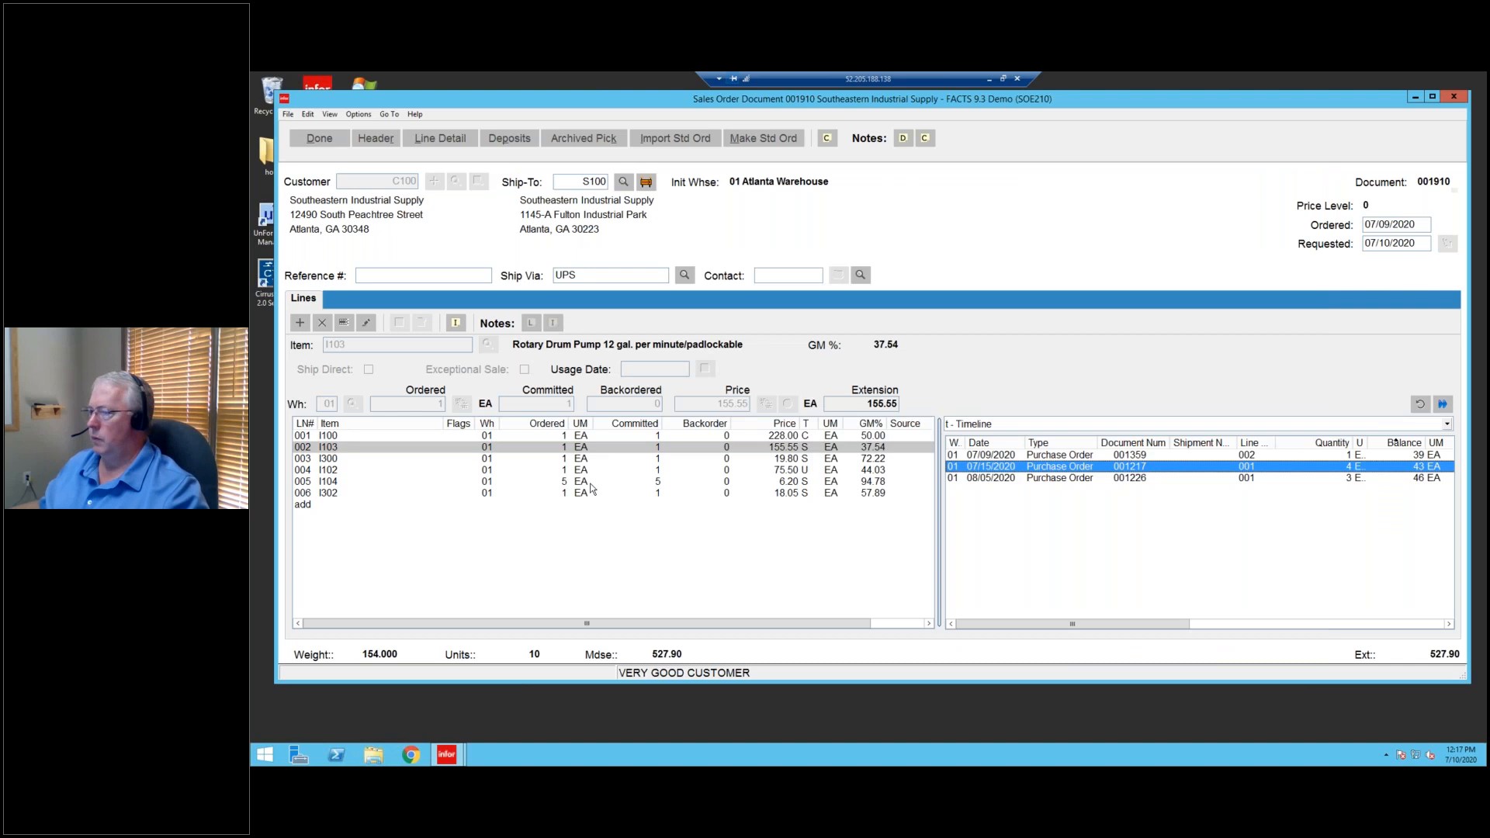
Check the timelines of items I300, I102 and I104, and select the purchase order entry for I104.
left_click(349, 459)
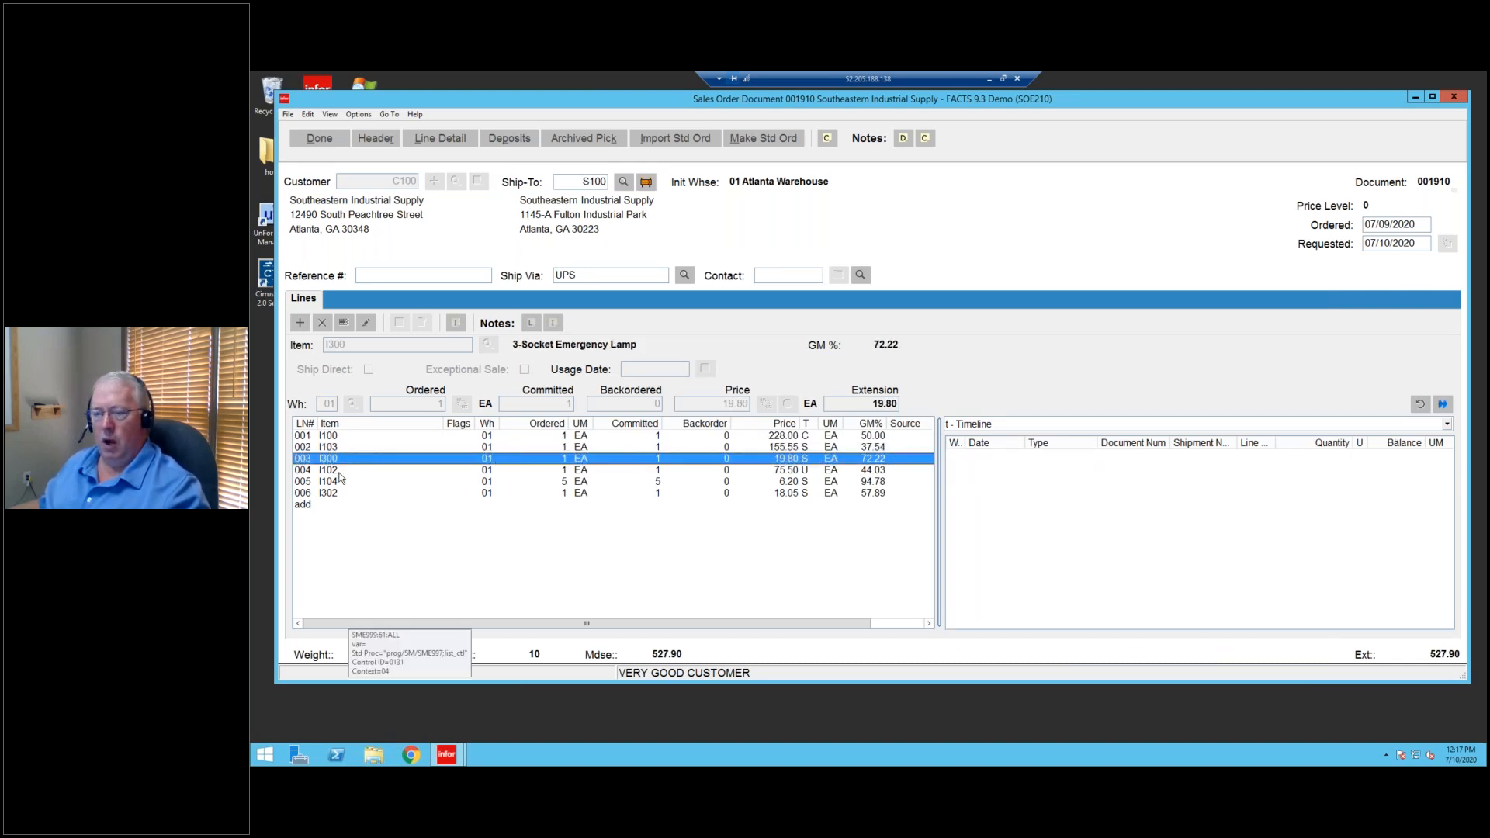
left_click(339, 471)
left_click(338, 482)
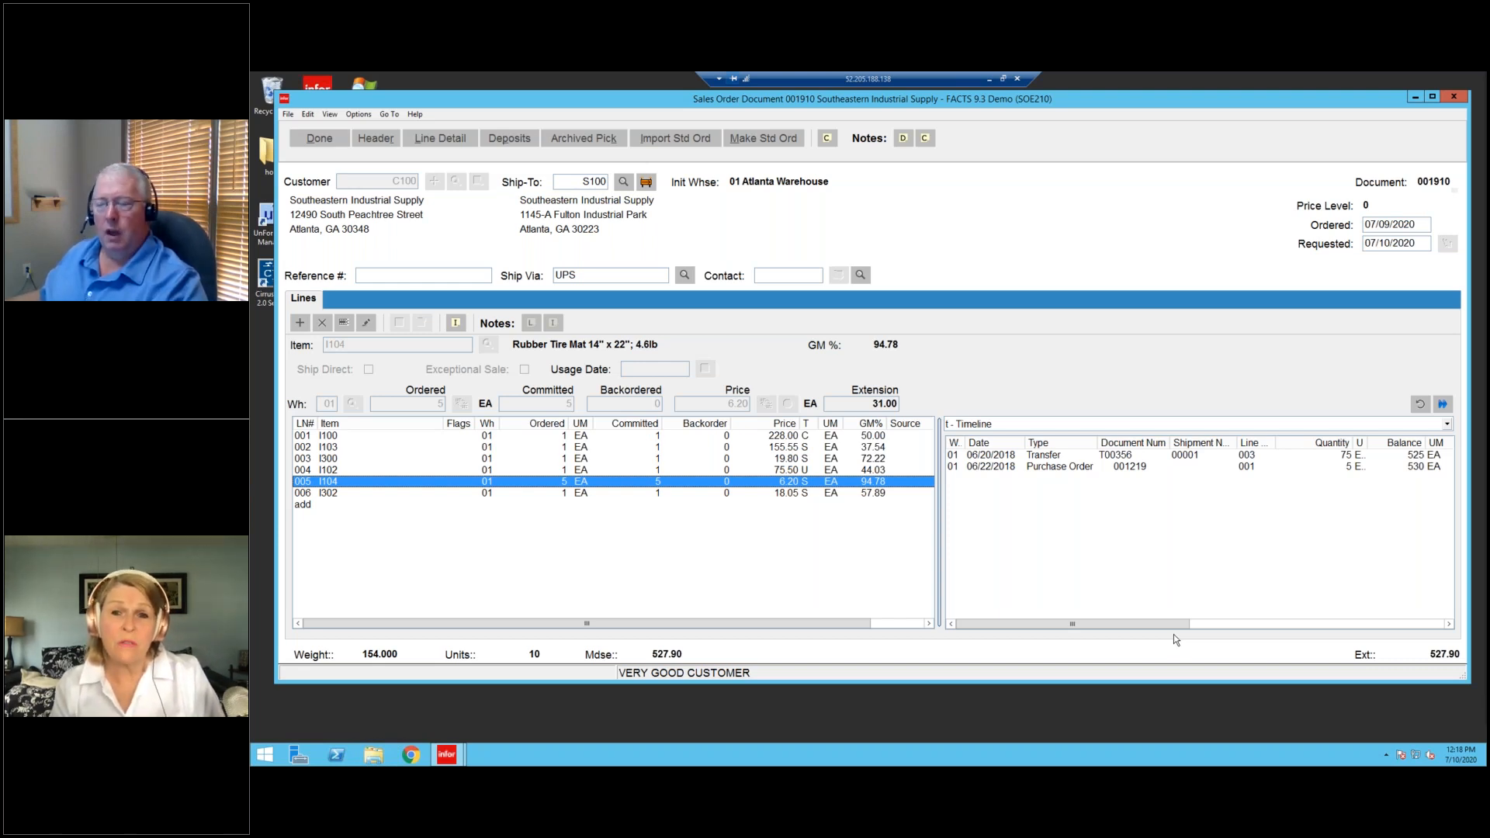
left_click(1076, 468)
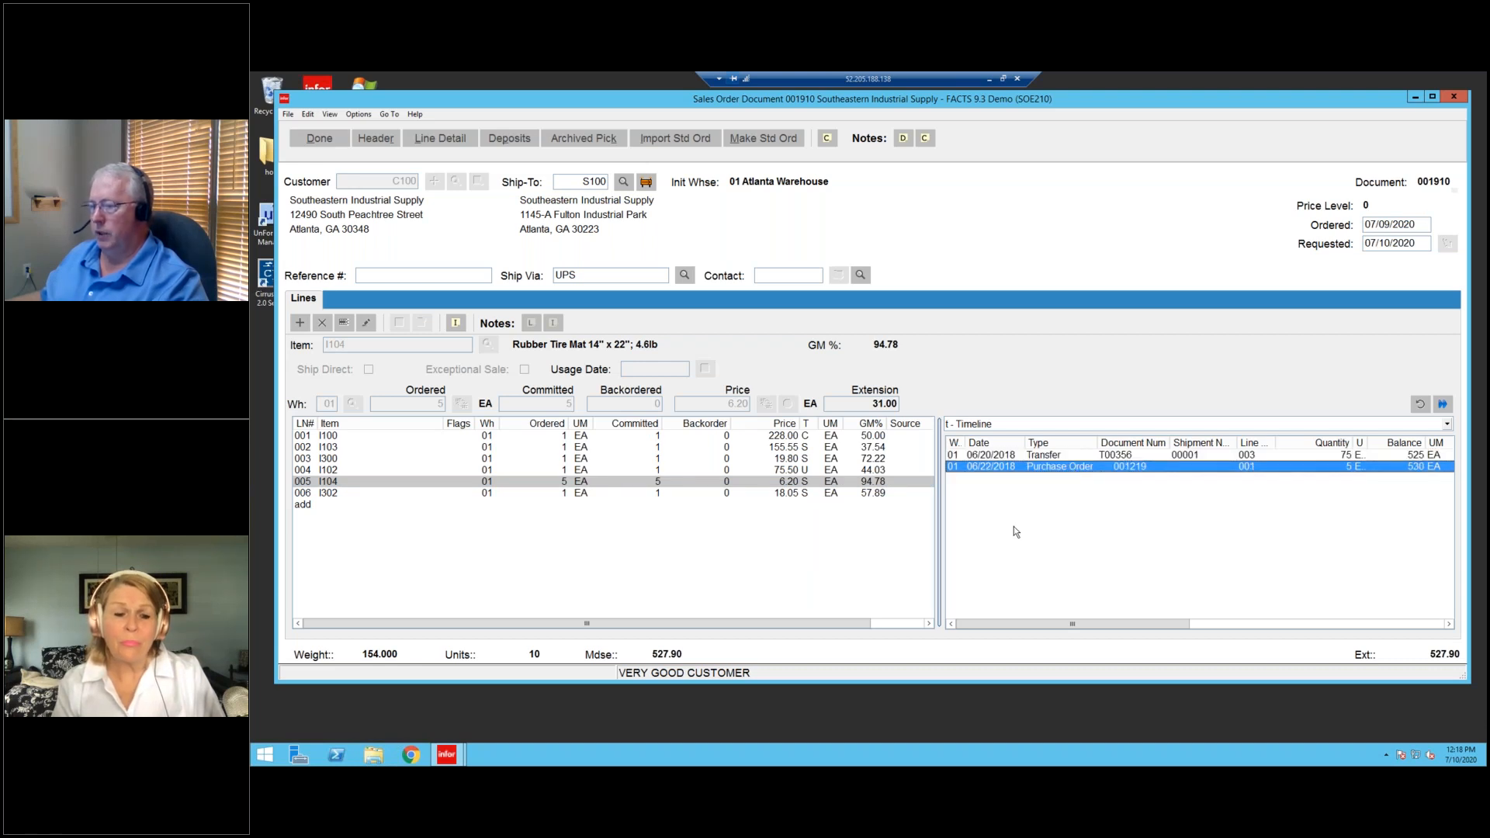
Switch the item pad to Long Term Surplus and select the entries for I100 and I144.
left_click(999, 425)
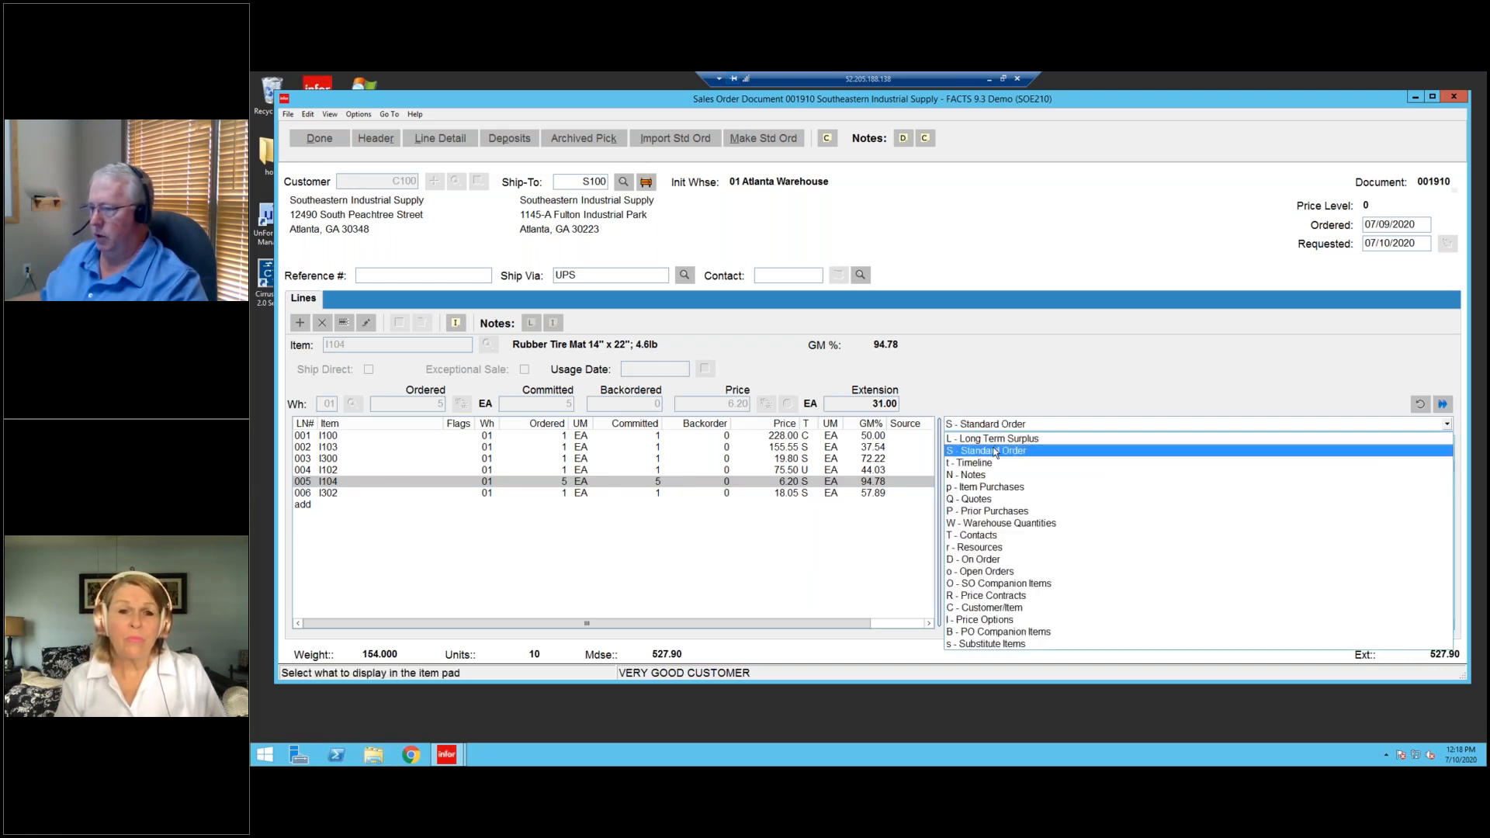
left_click(999, 440)
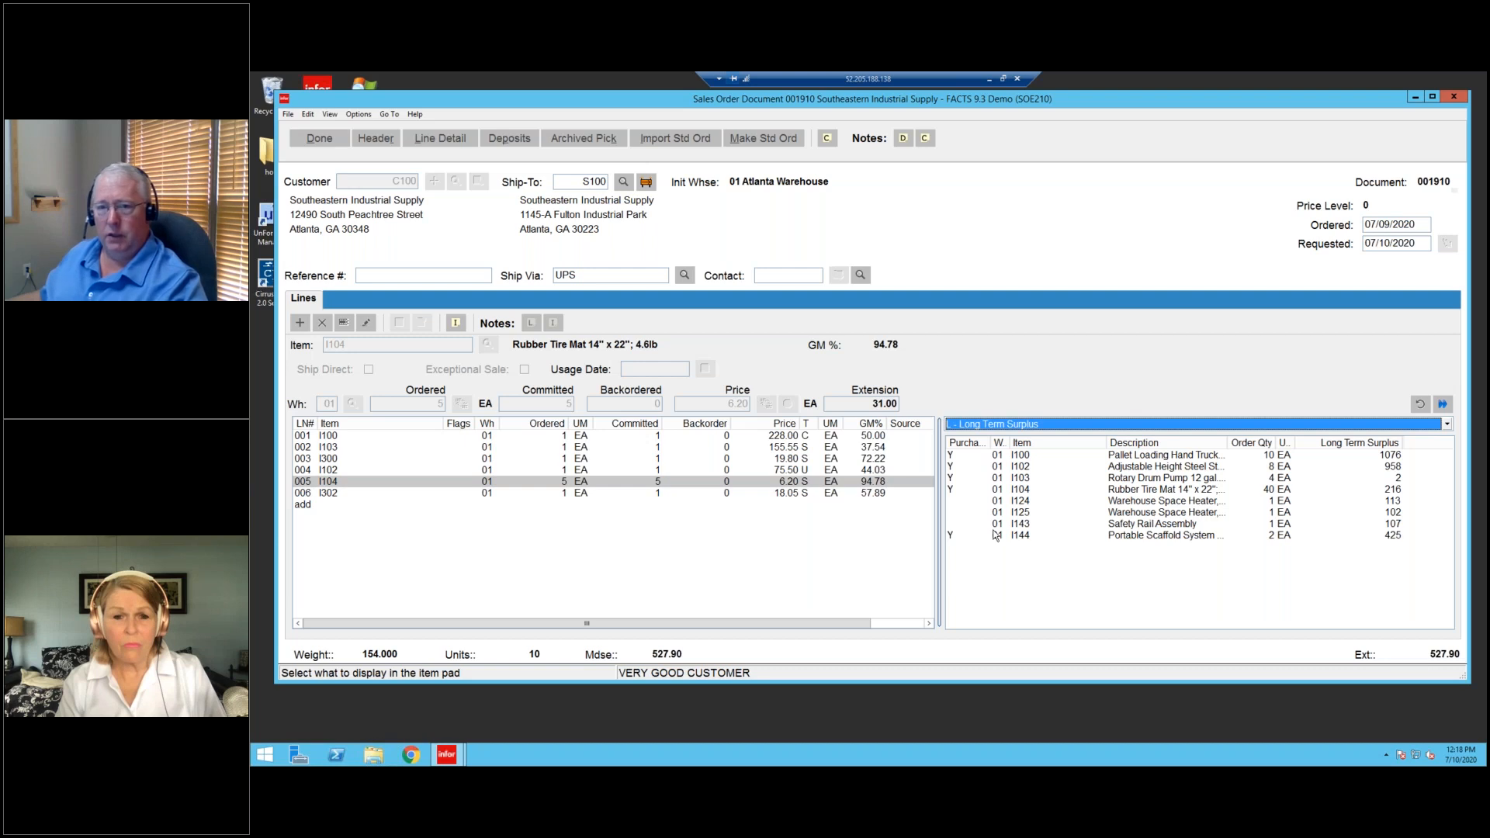
left_click(1006, 458)
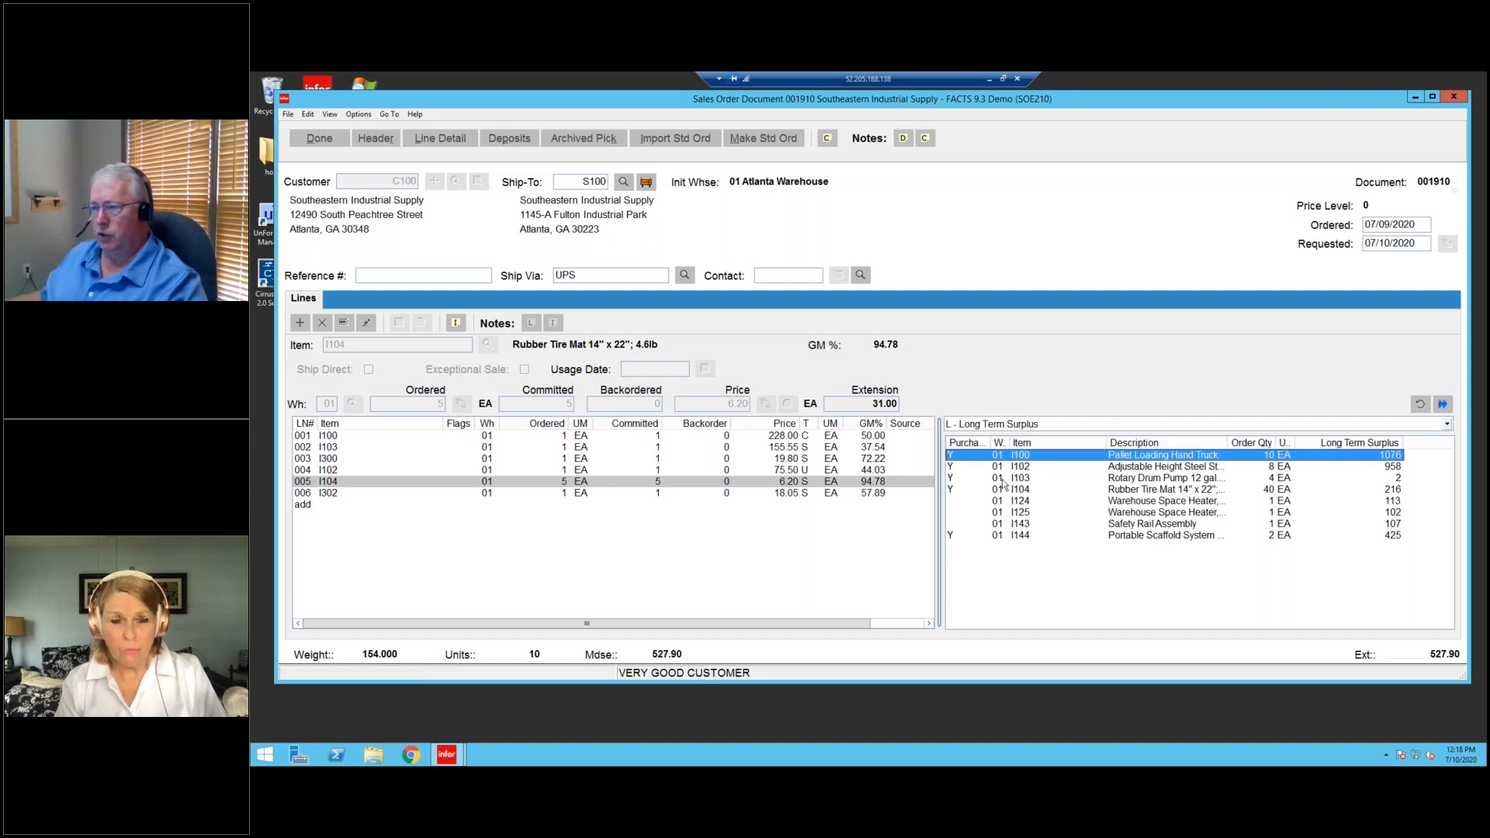
left_click(1000, 538)
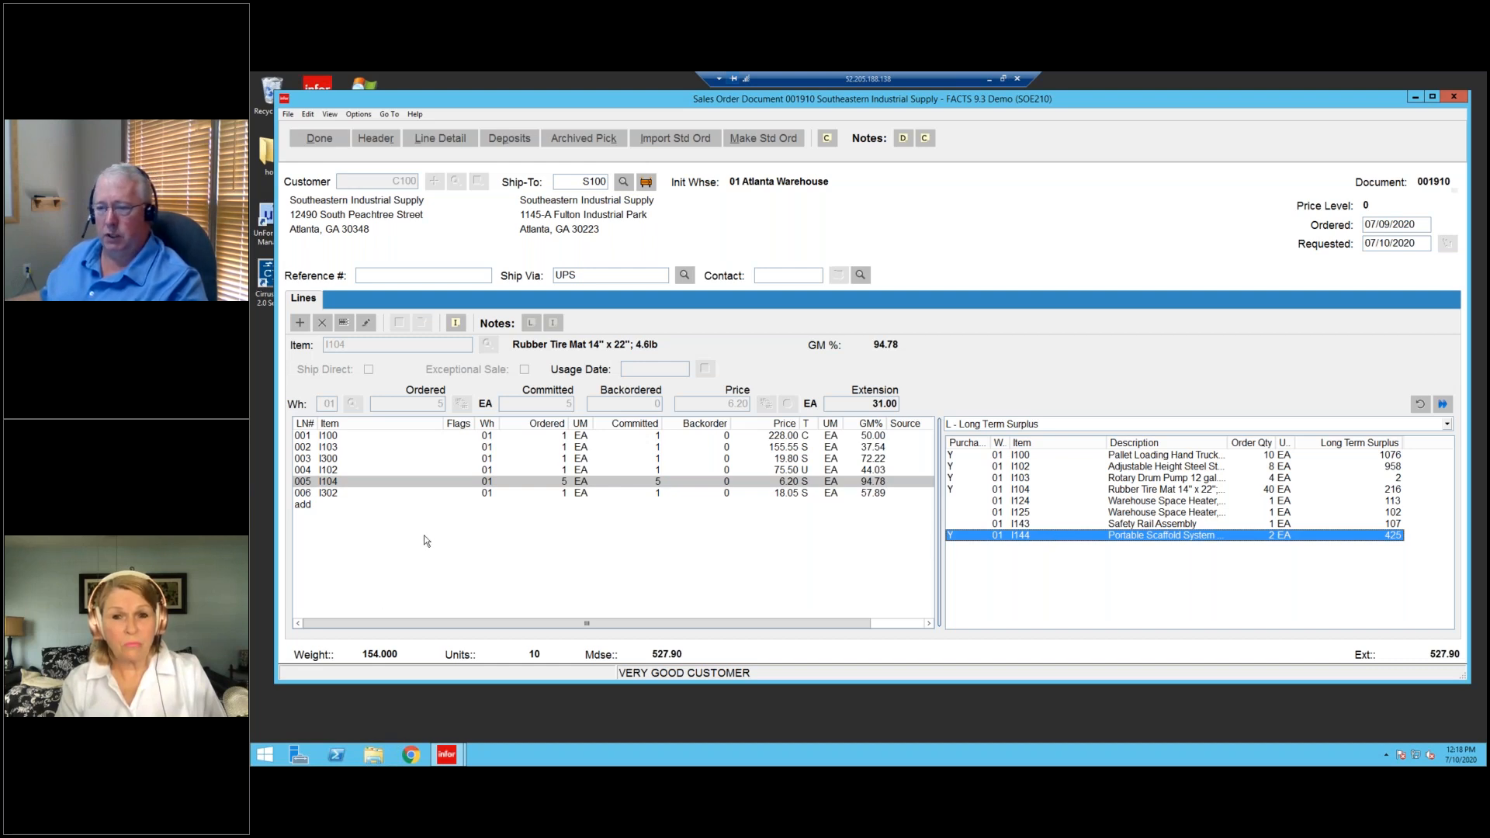
Import the customer's standard order into the sales order, skipping the existing quotes for items I100 and I104.
left_click(336, 447)
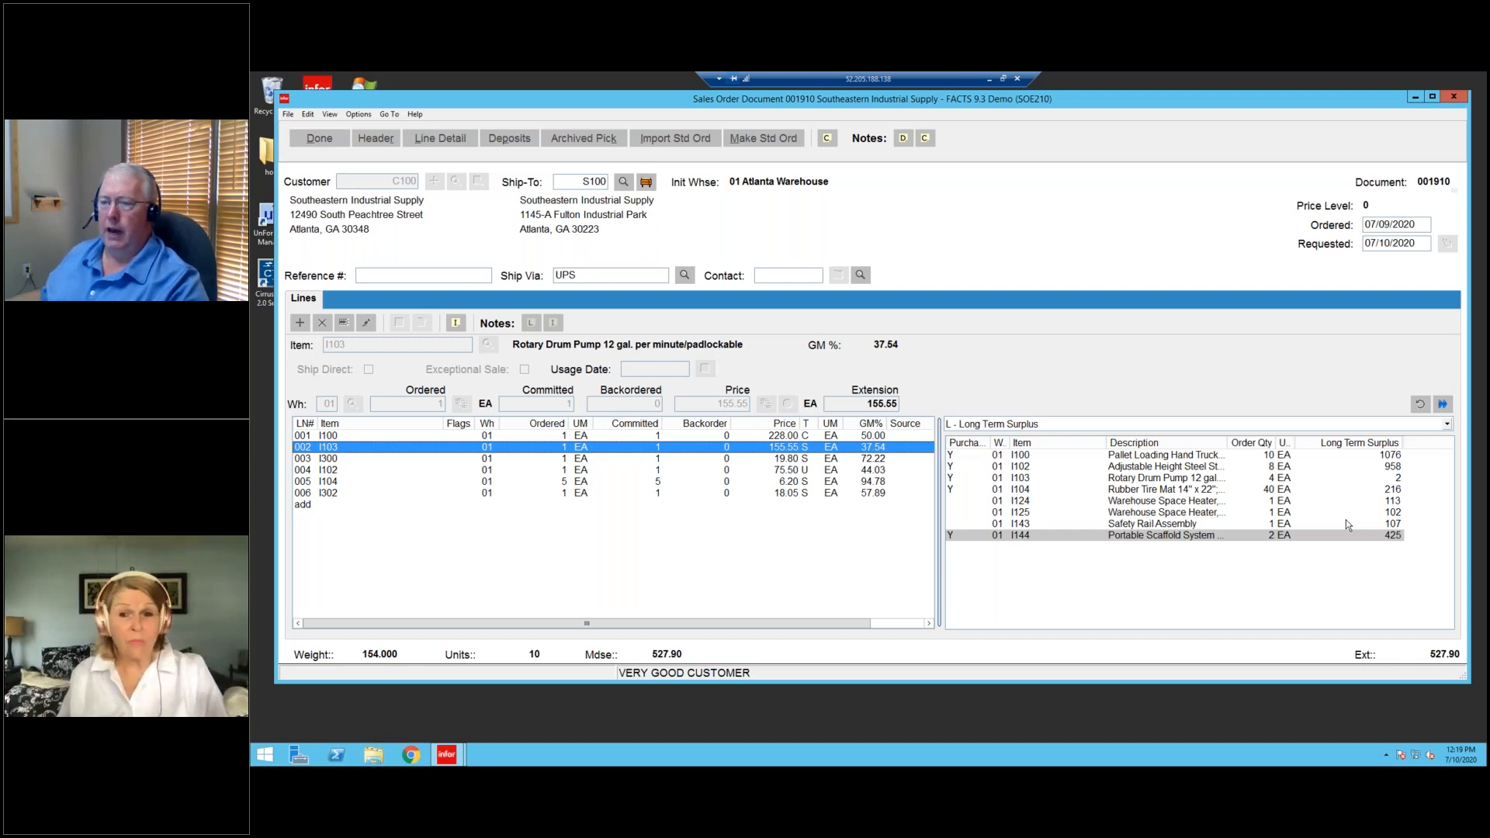
left_click(358, 114)
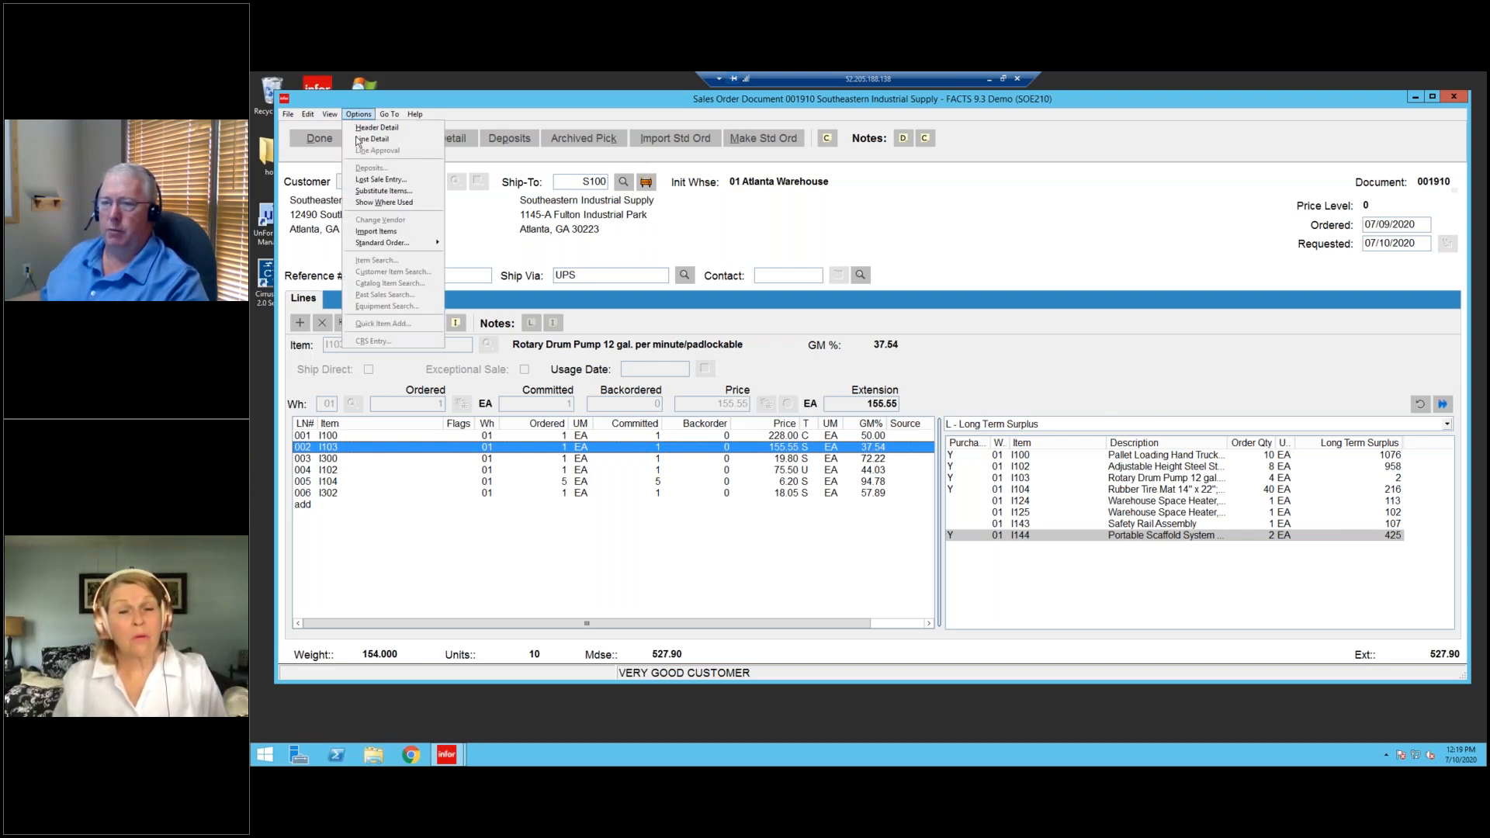
mouse_move(388, 242)
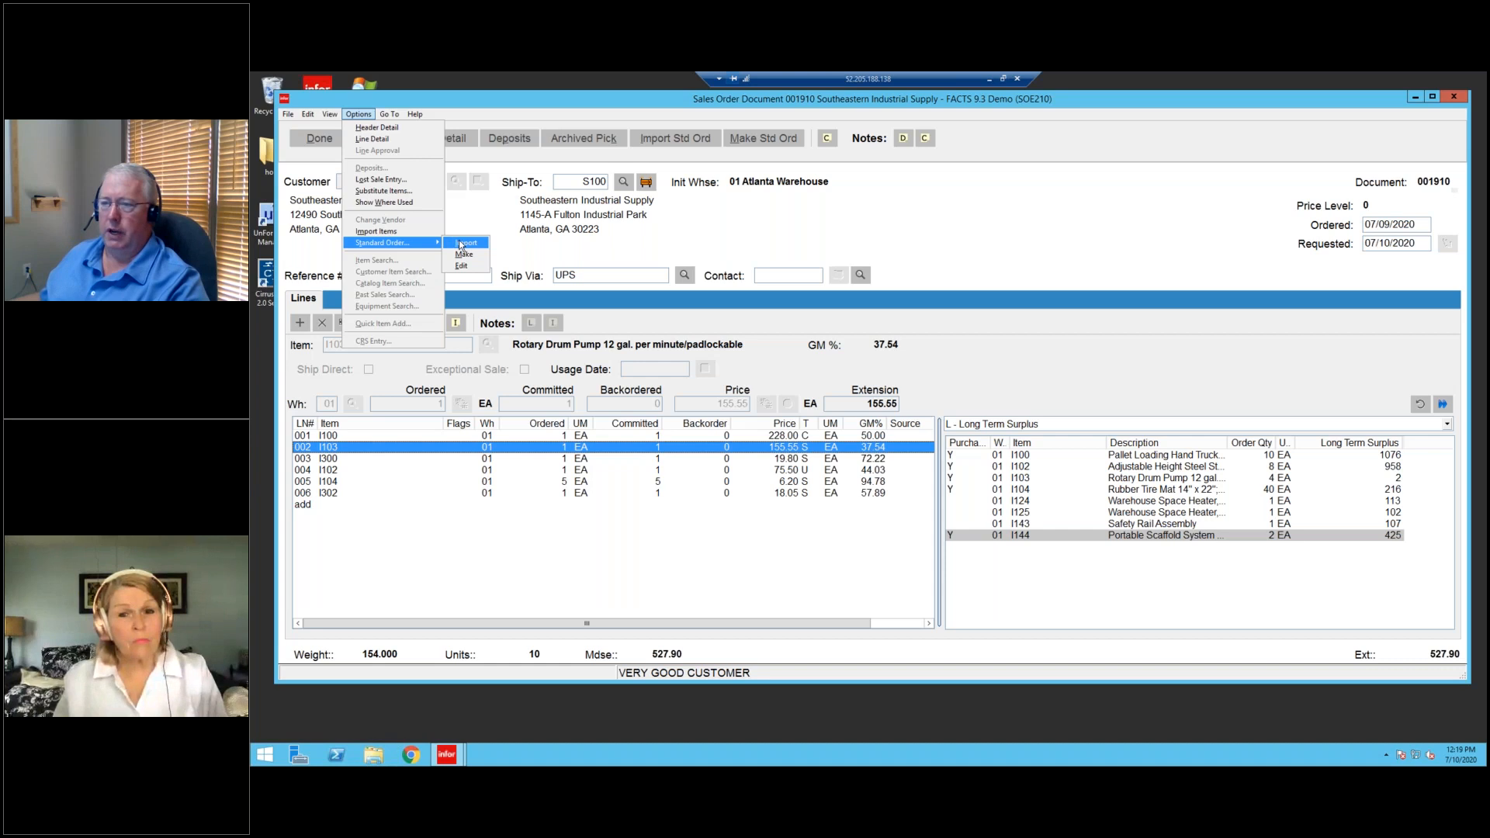
left_click(464, 243)
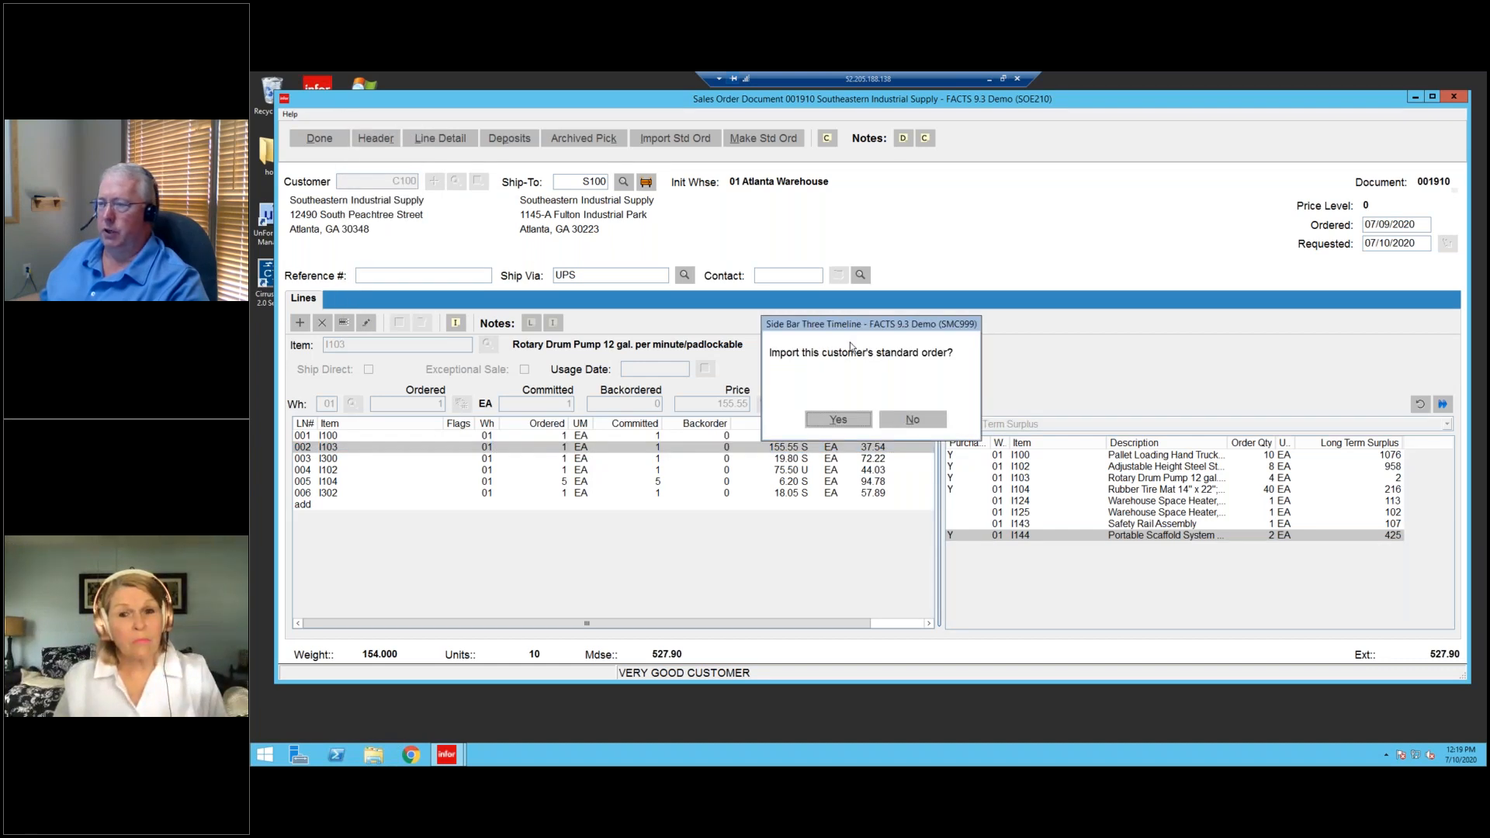
left_click(842, 419)
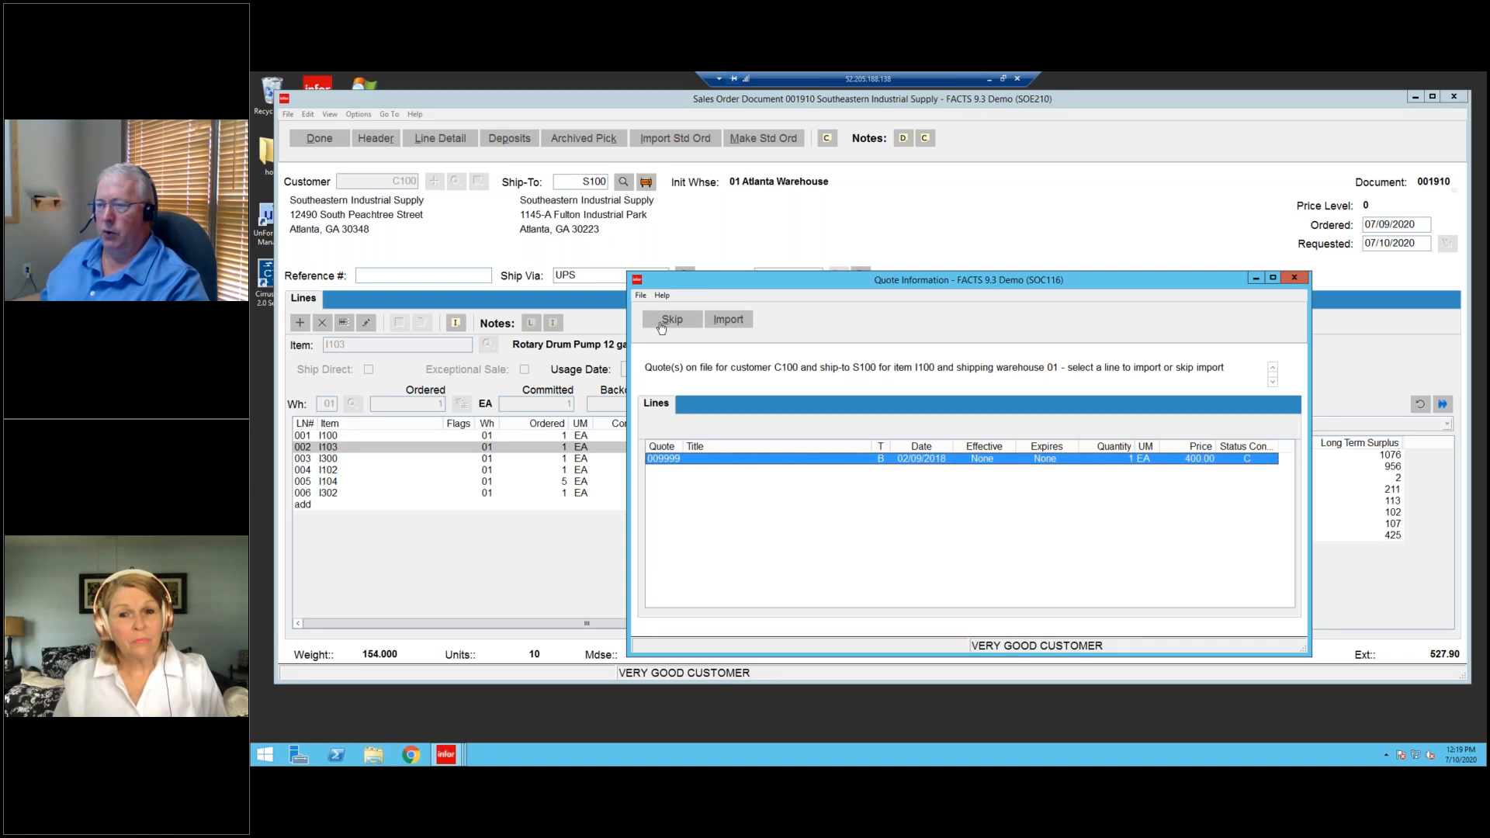
left_click(663, 322)
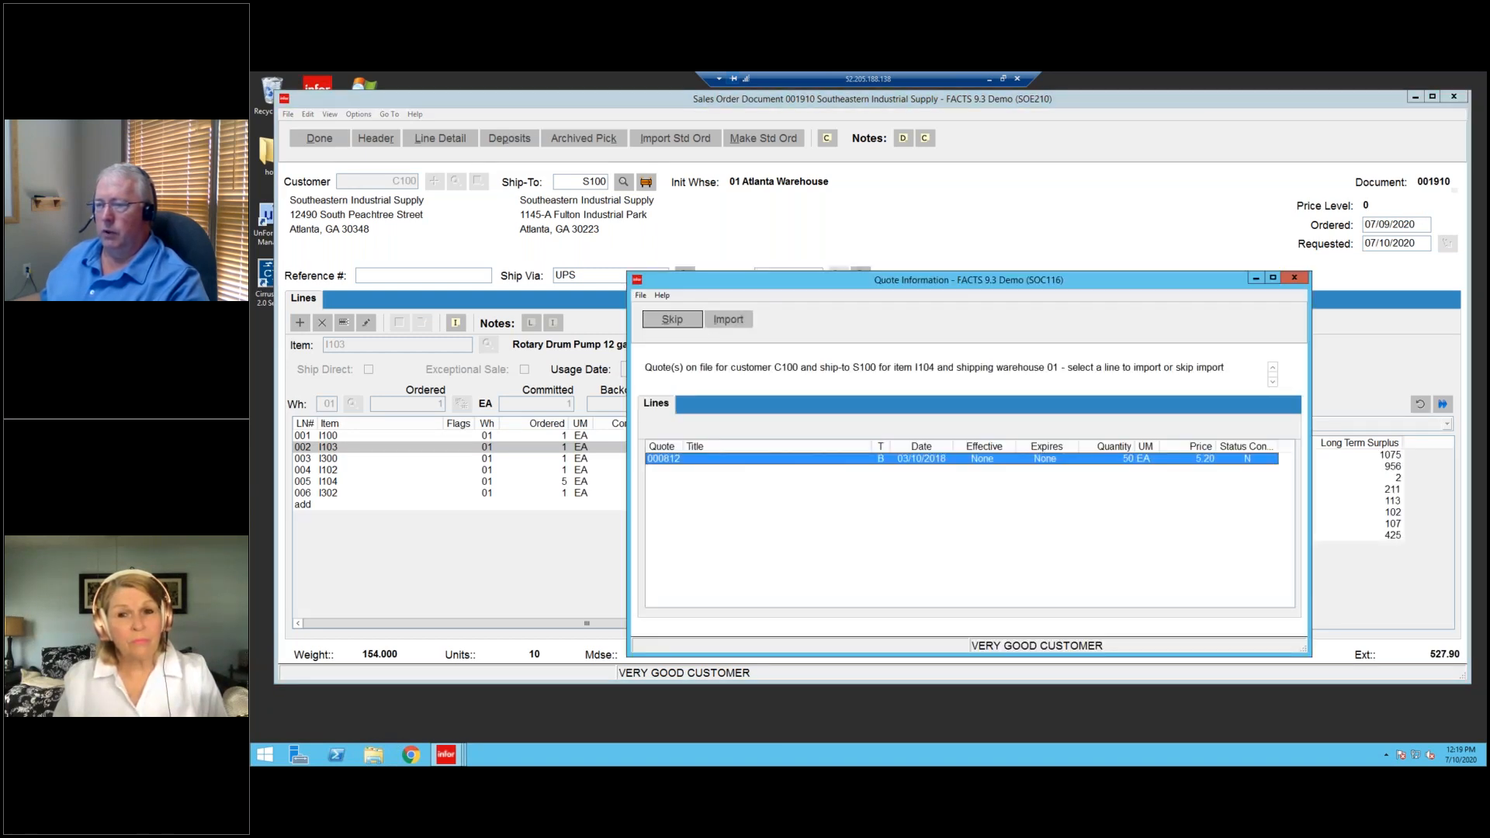
left_click(667, 321)
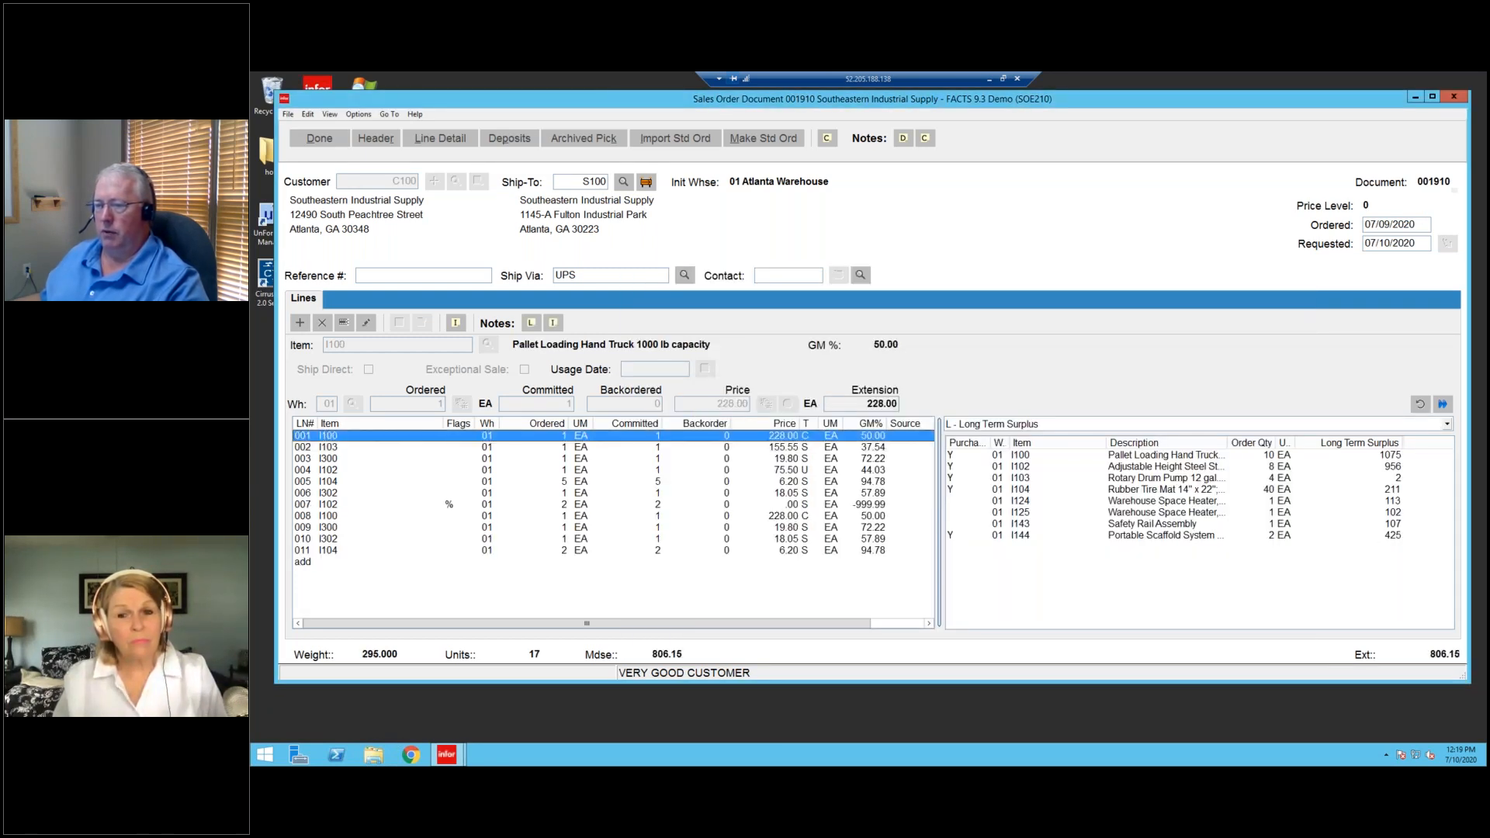
Check the imported order lines 007 to 010 one after the other.
left_click(319, 516)
left_click(320, 505)
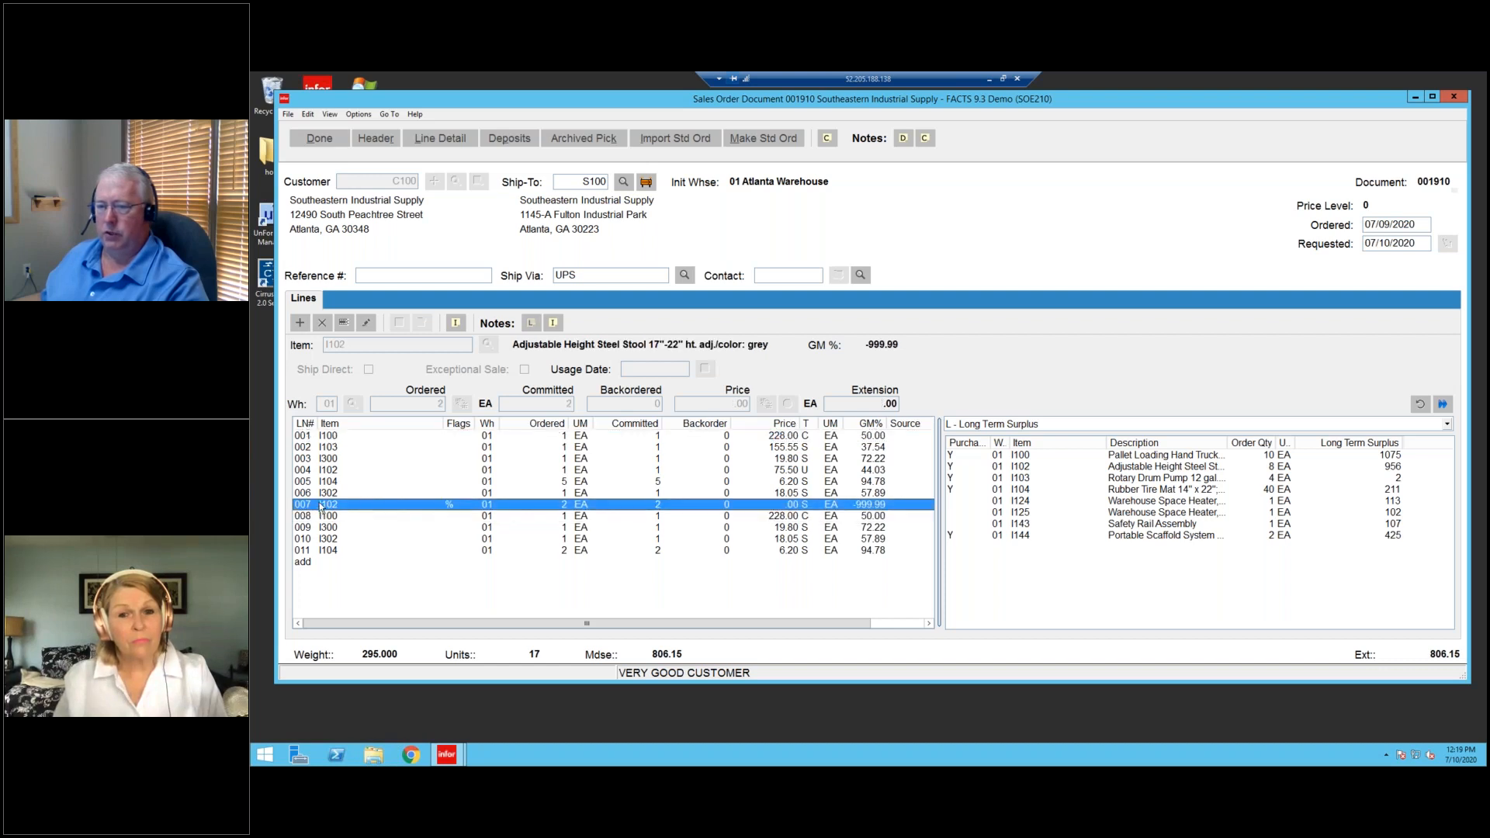
left_click(320, 516)
left_click(320, 528)
left_click(321, 539)
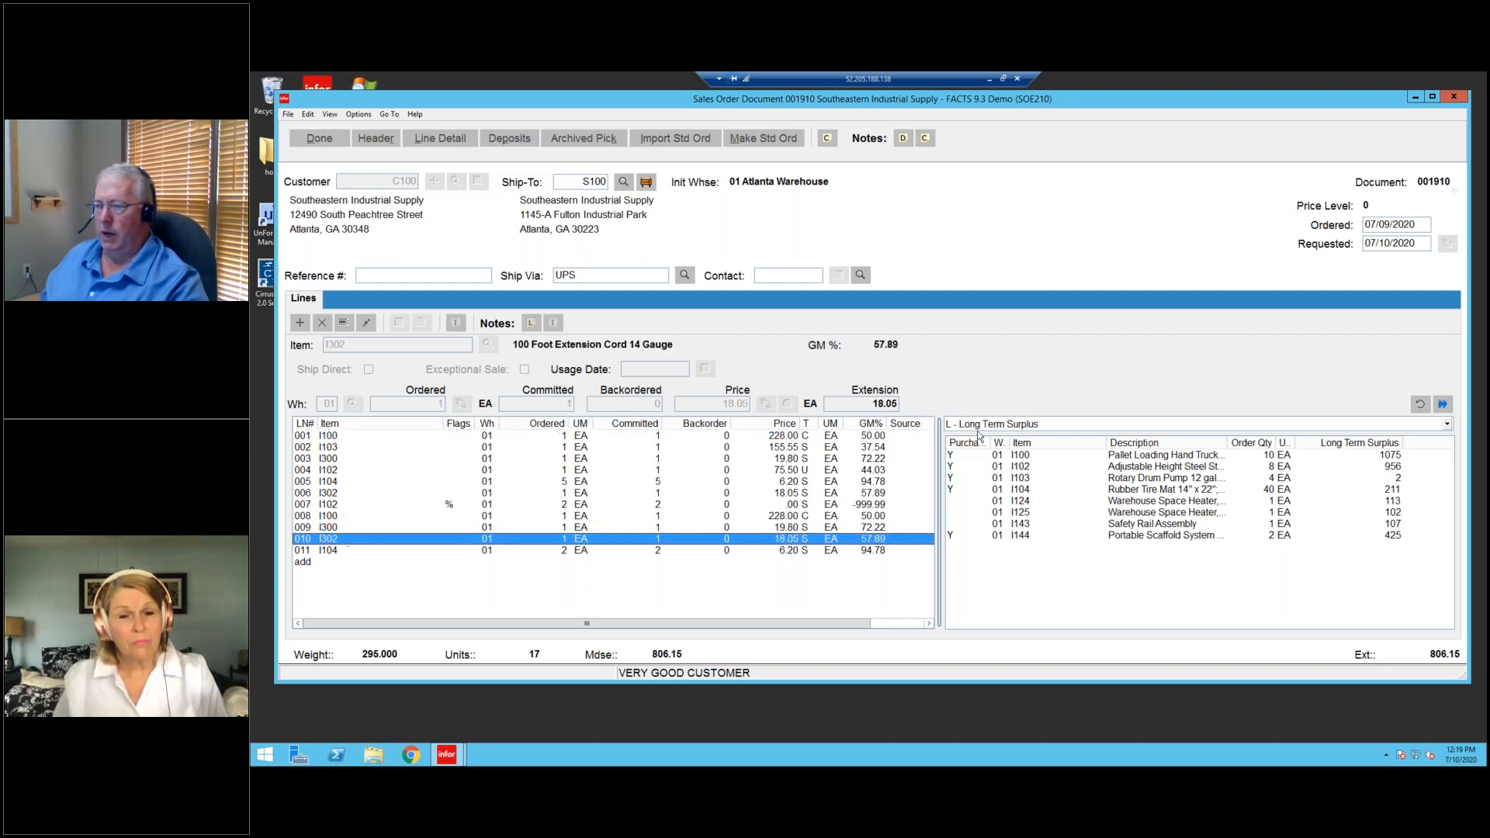
Switch the item pad to Standard Order and compare its items with order lines 007 to 011.
left_click(1015, 425)
left_click(1001, 456)
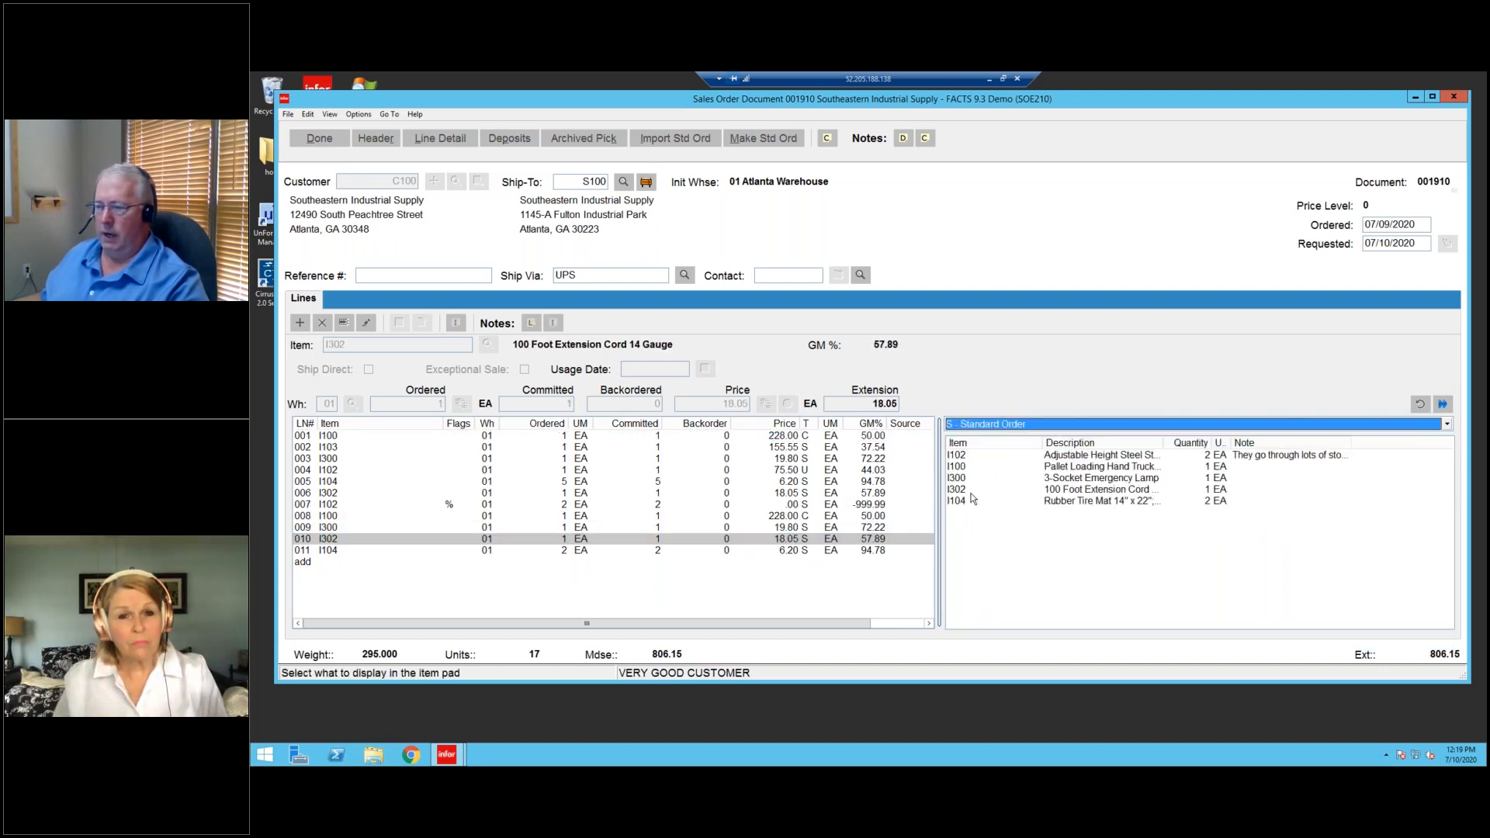
left_click(328, 505)
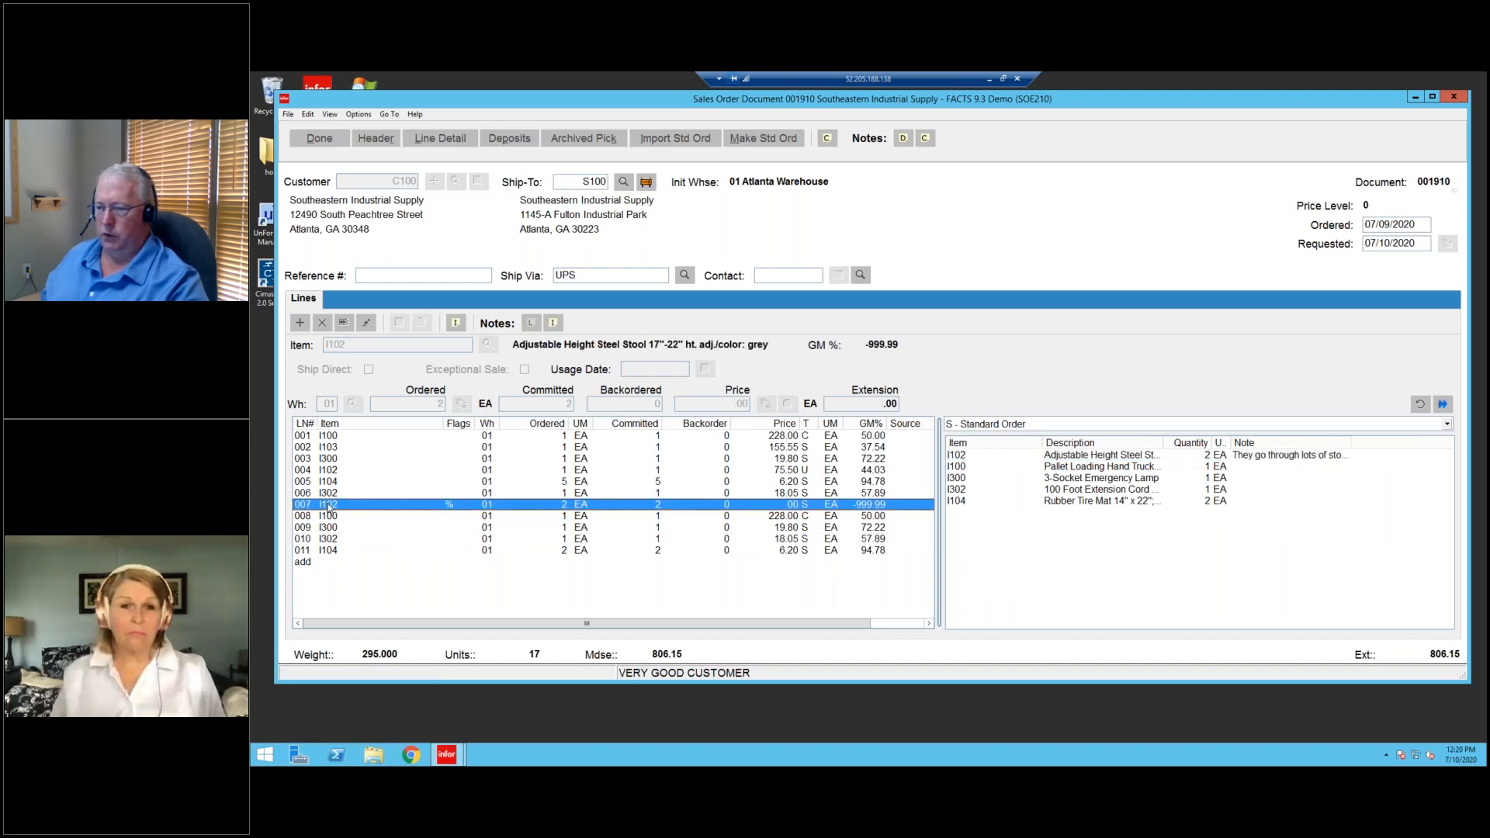
left_click(327, 516)
left_click(326, 528)
left_click(326, 539)
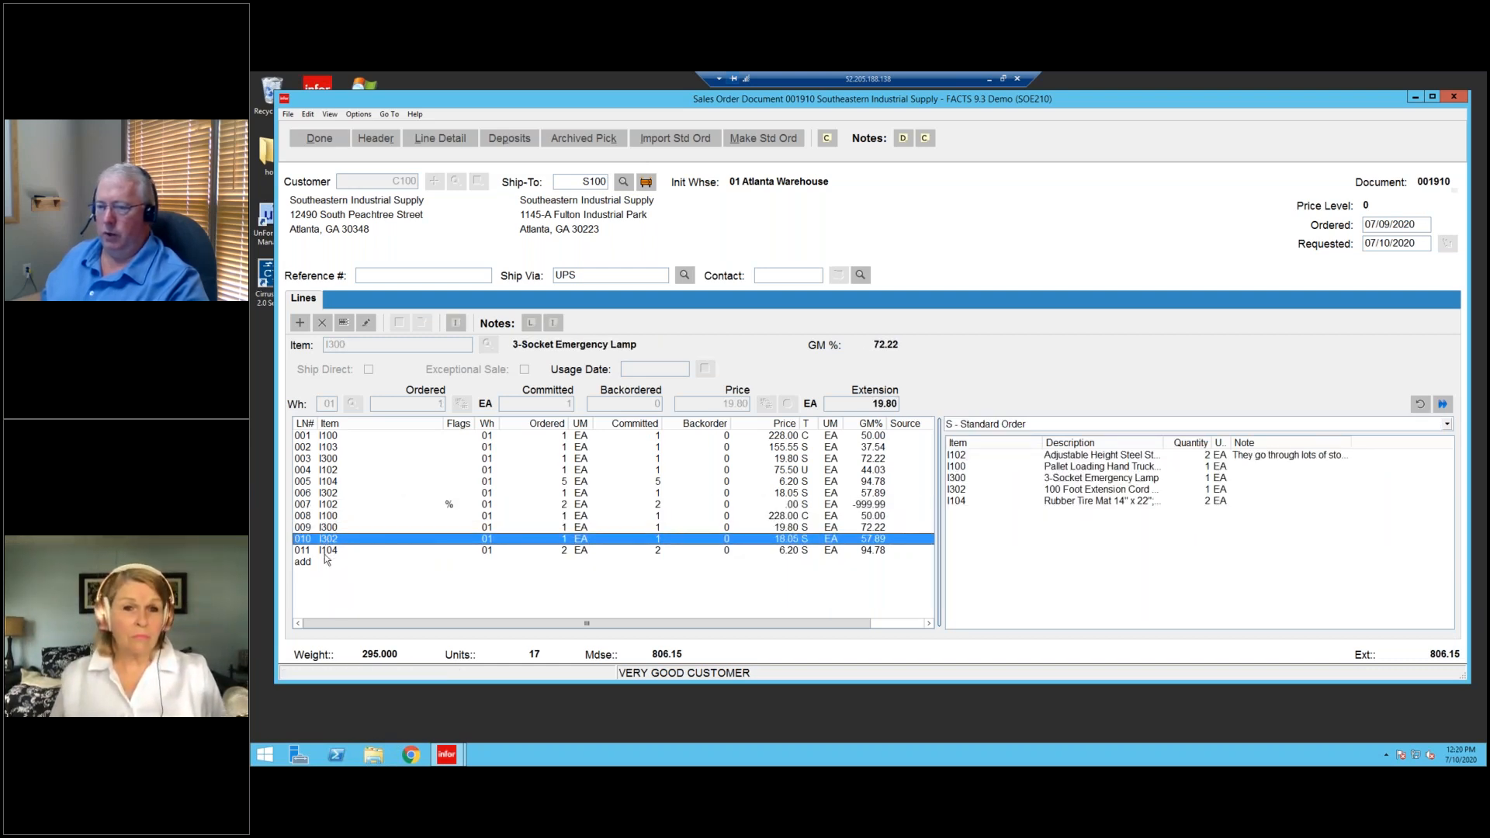
left_click(326, 551)
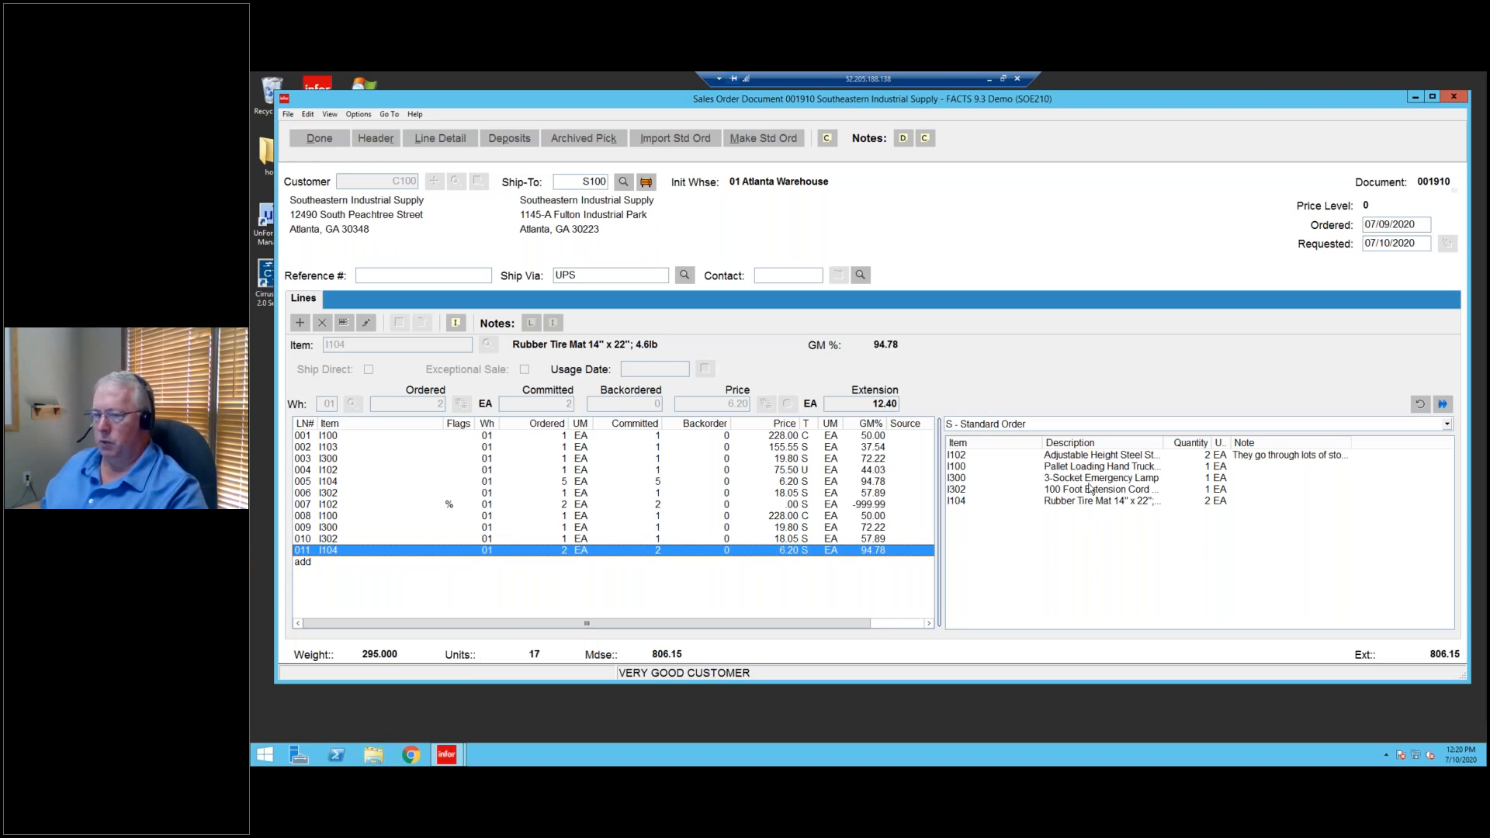
Switch the item pad to Notes and widen the user column to show the full user codes.
left_click(1056, 428)
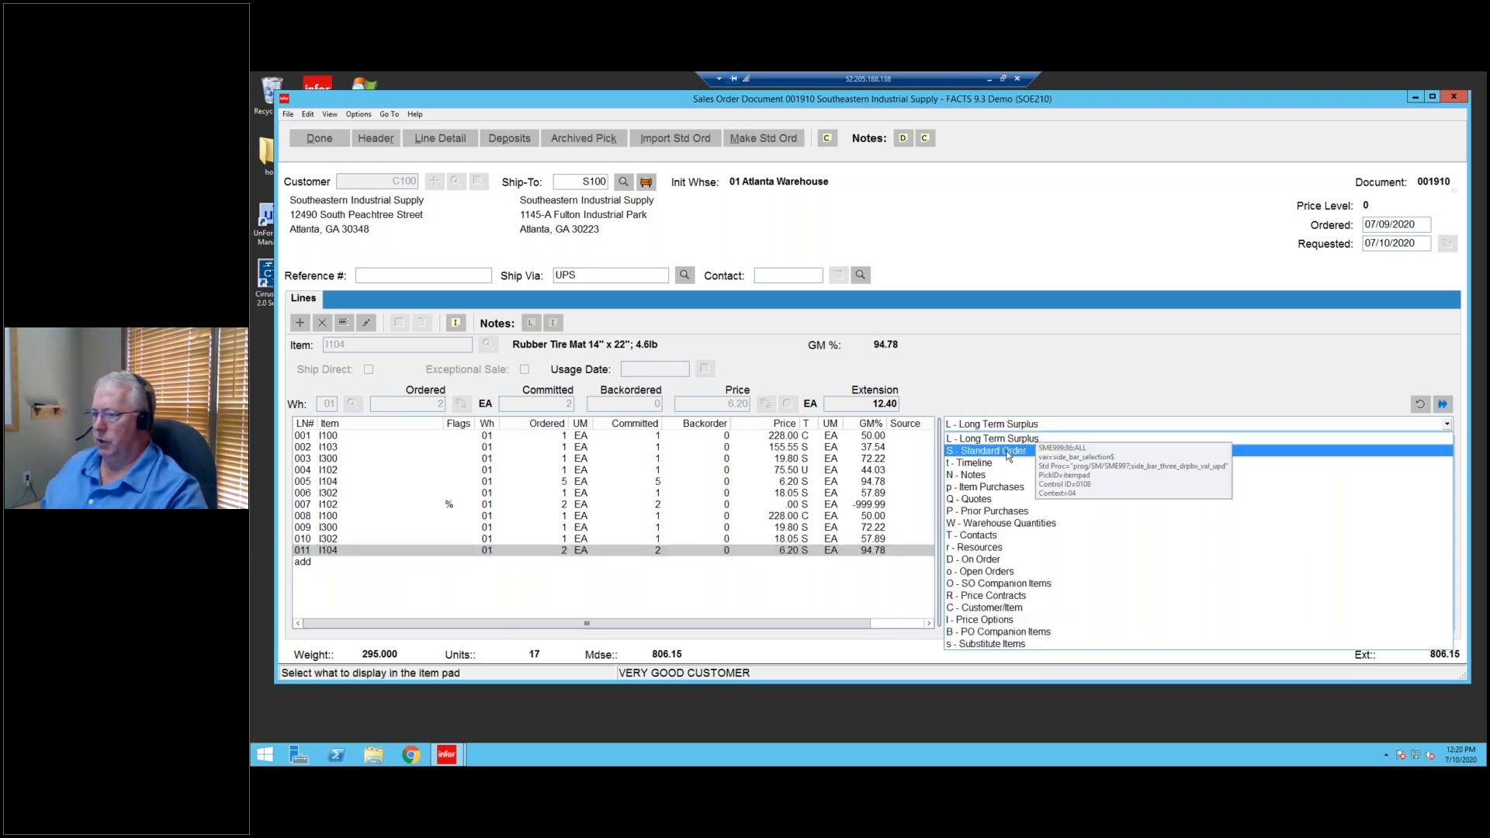
left_click(974, 476)
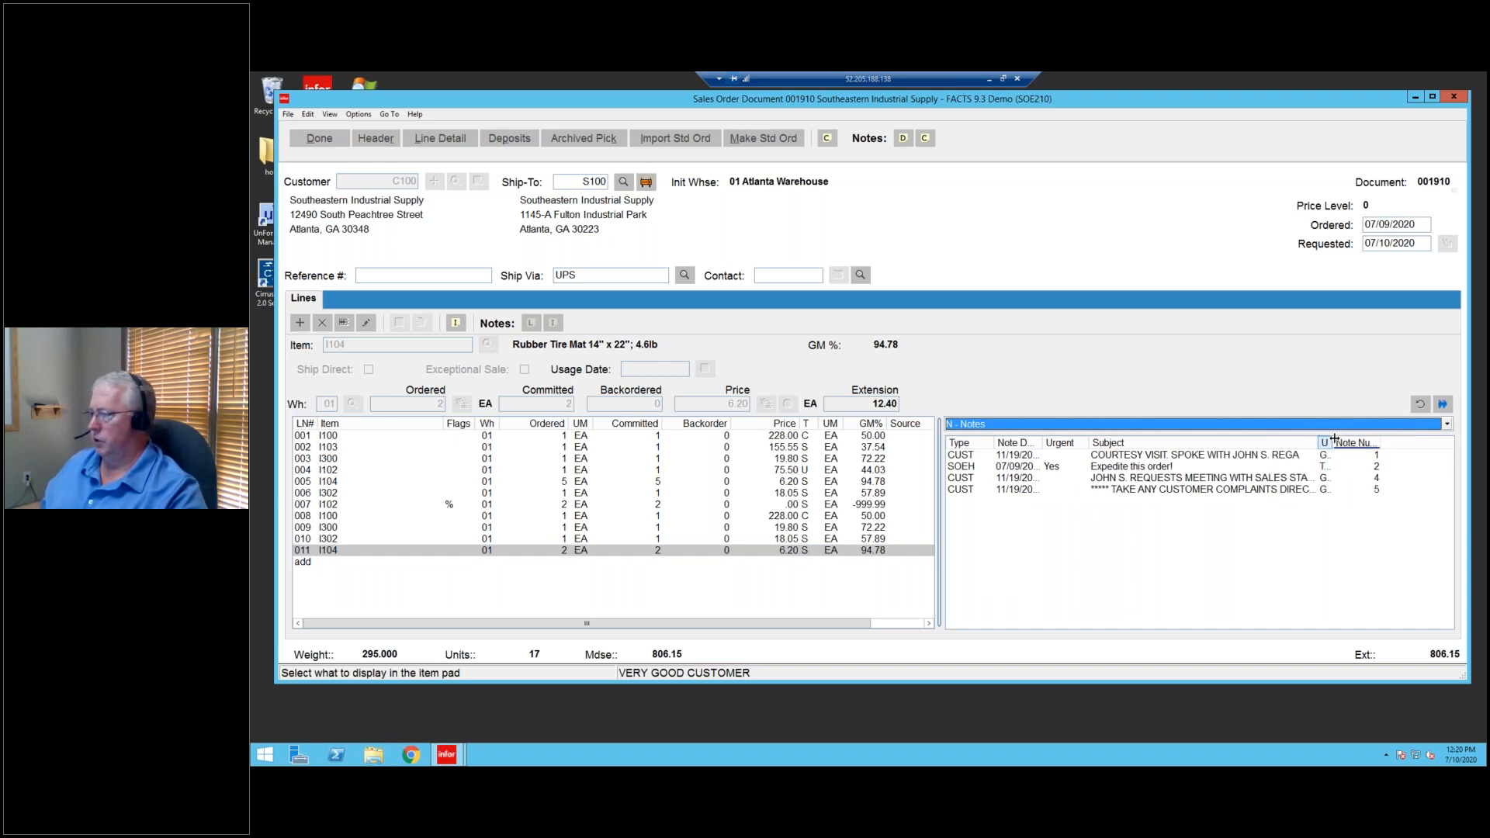
left_click_drag(1332, 439, 1345, 440)
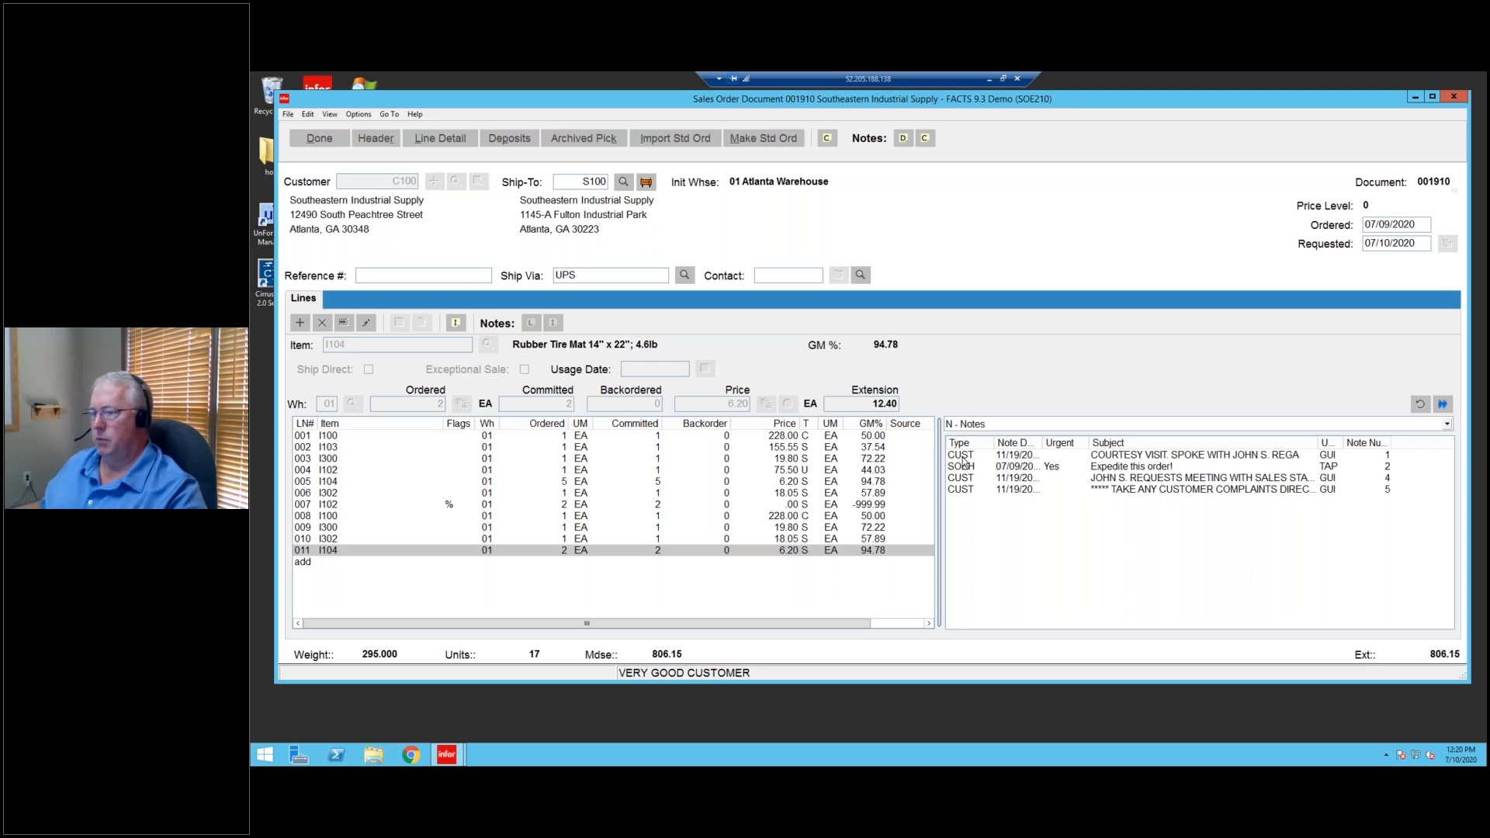
Show the notes for line 001 (I100) and look at the "Expedite this order!" and "Do not stack" notes.
left_click(334, 435)
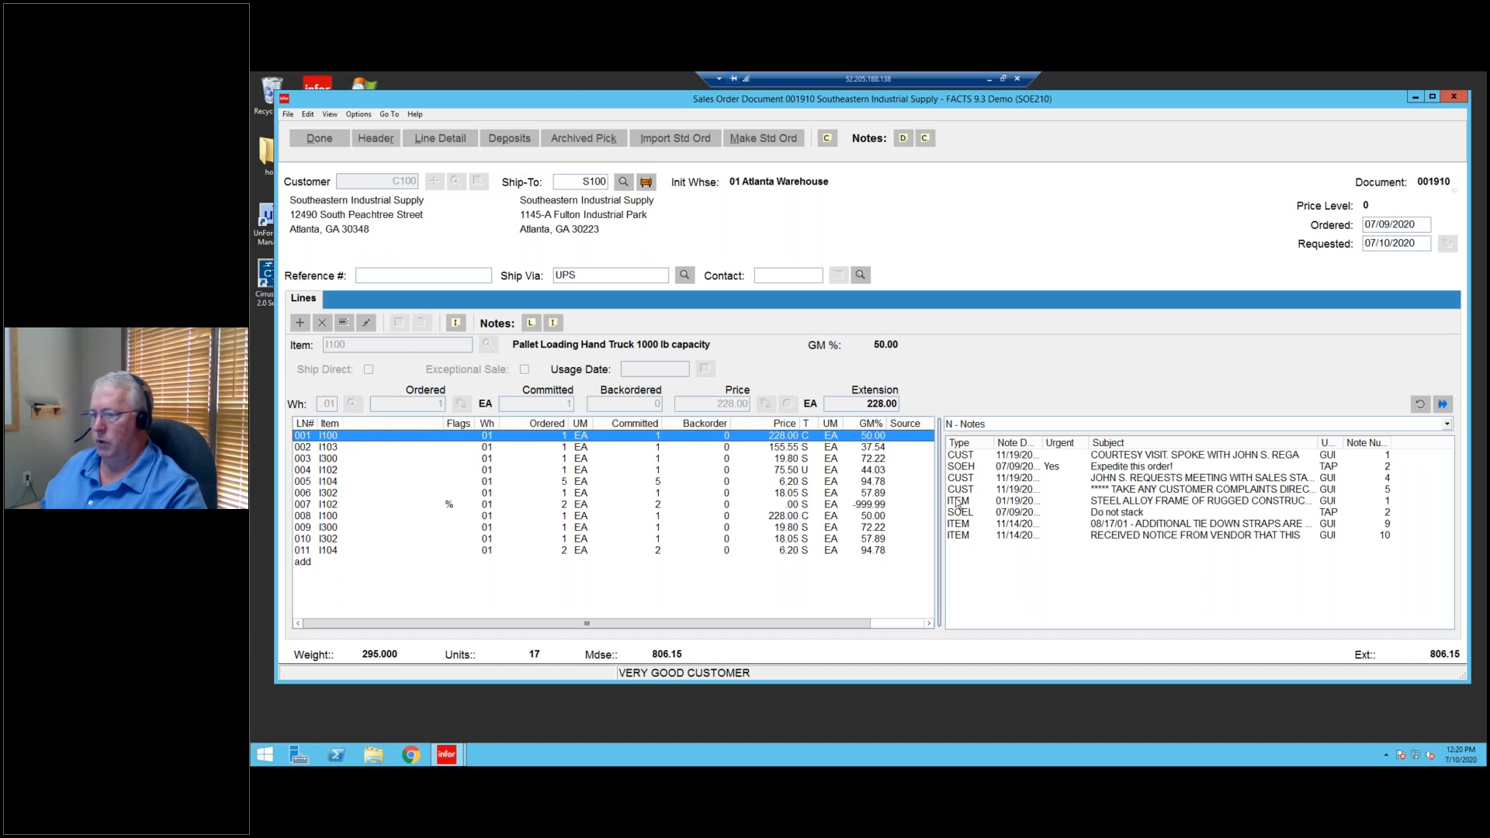
left_click(963, 468)
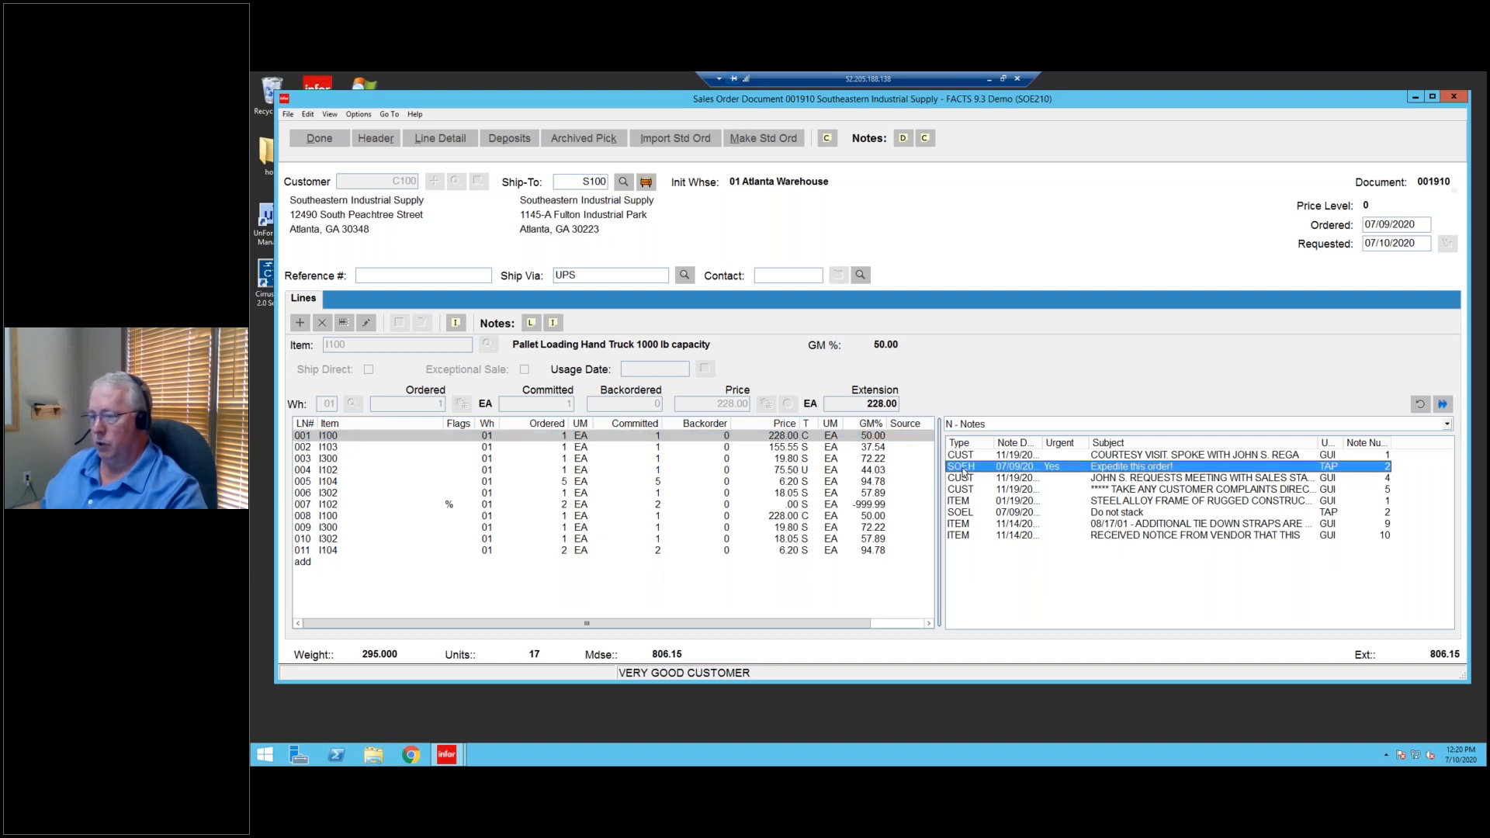
left_click(971, 513)
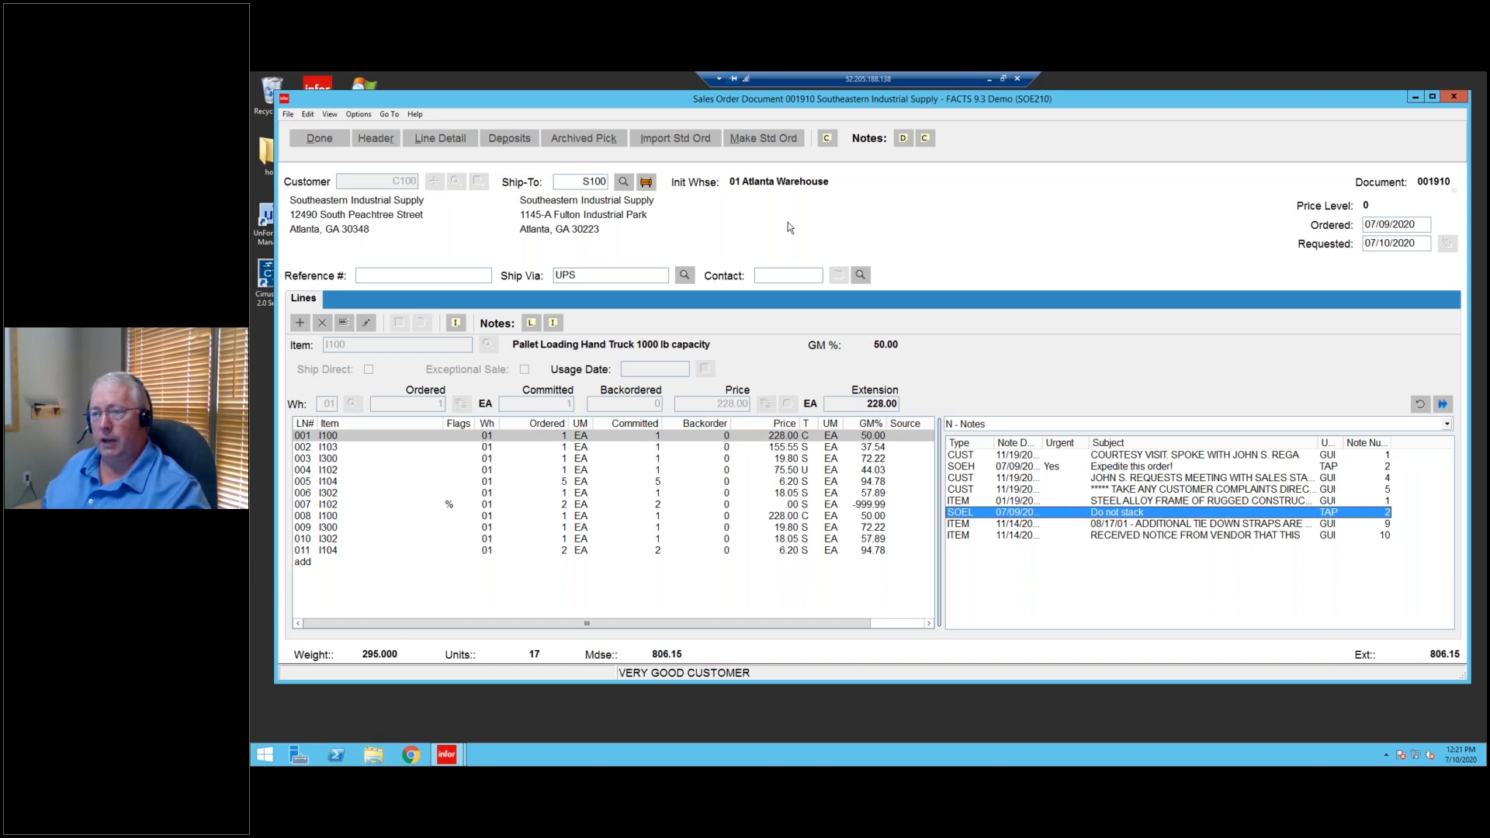
left_click(968, 468)
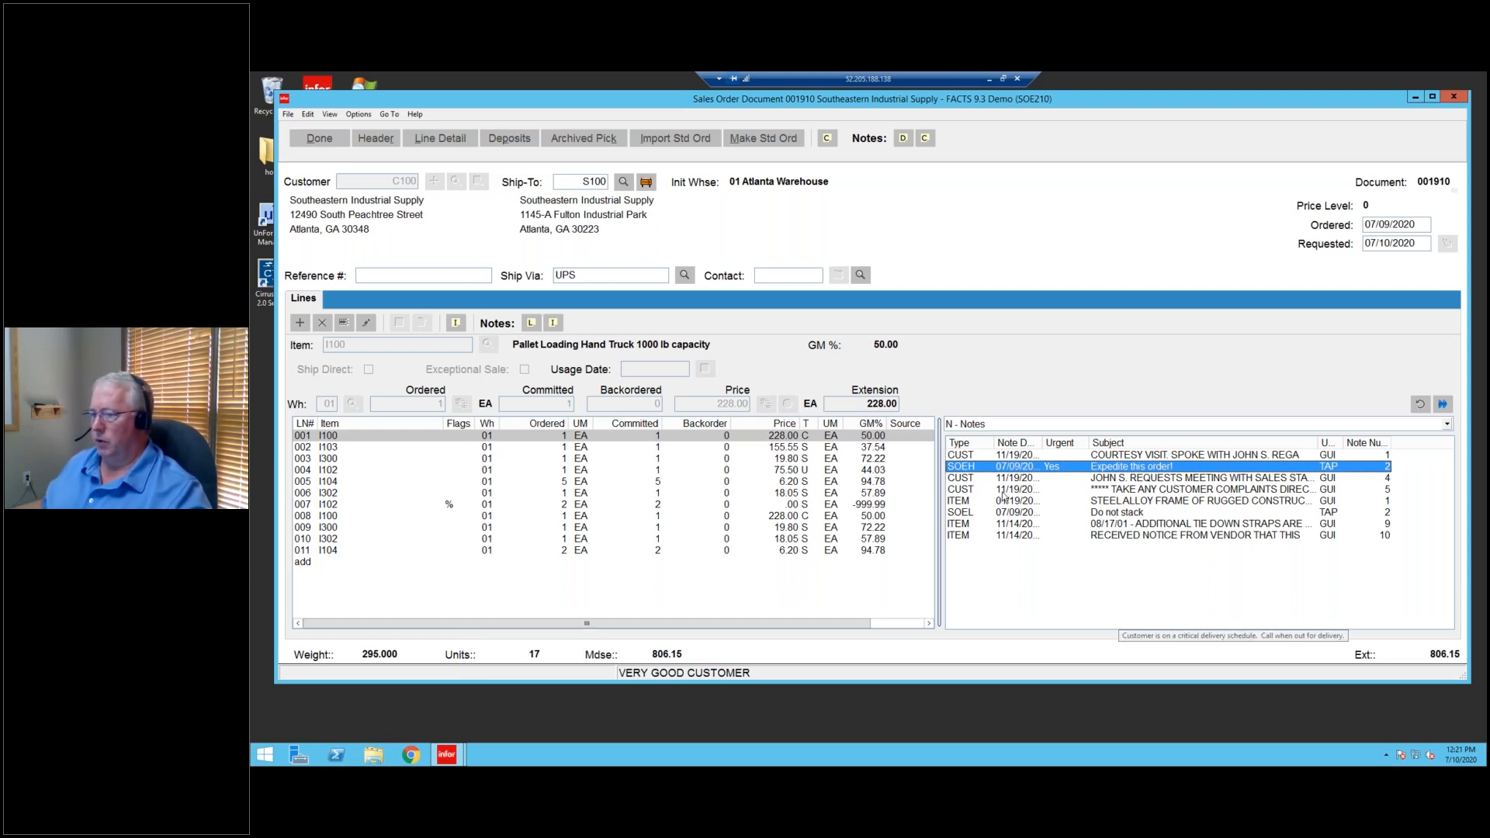
Fit the Note Date column to its contents and look at the 01/19/2018 item note and the "Do not stack" line note.
double_click(1042, 444)
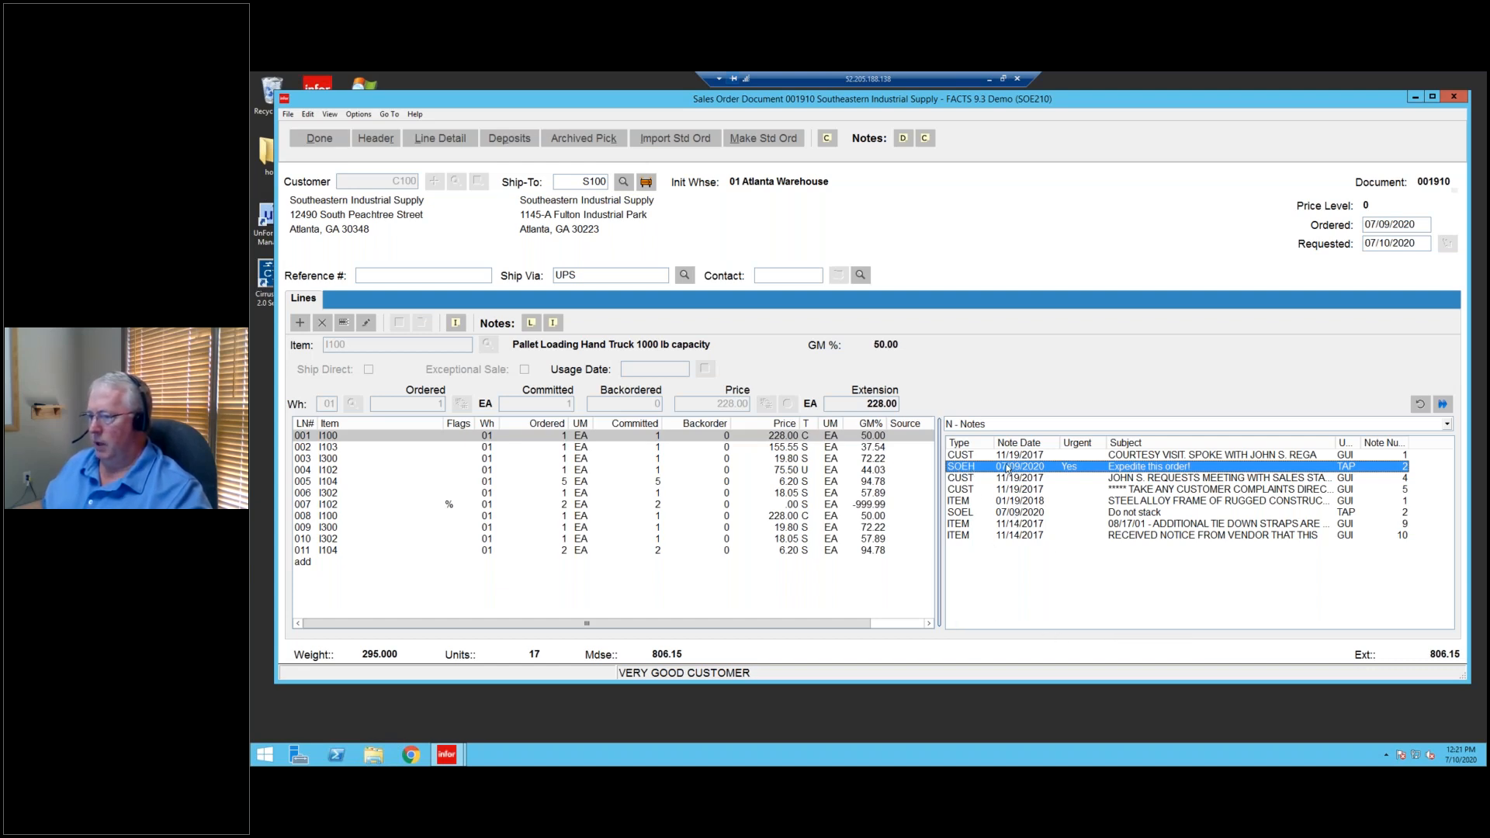
mouse_move(1006, 468)
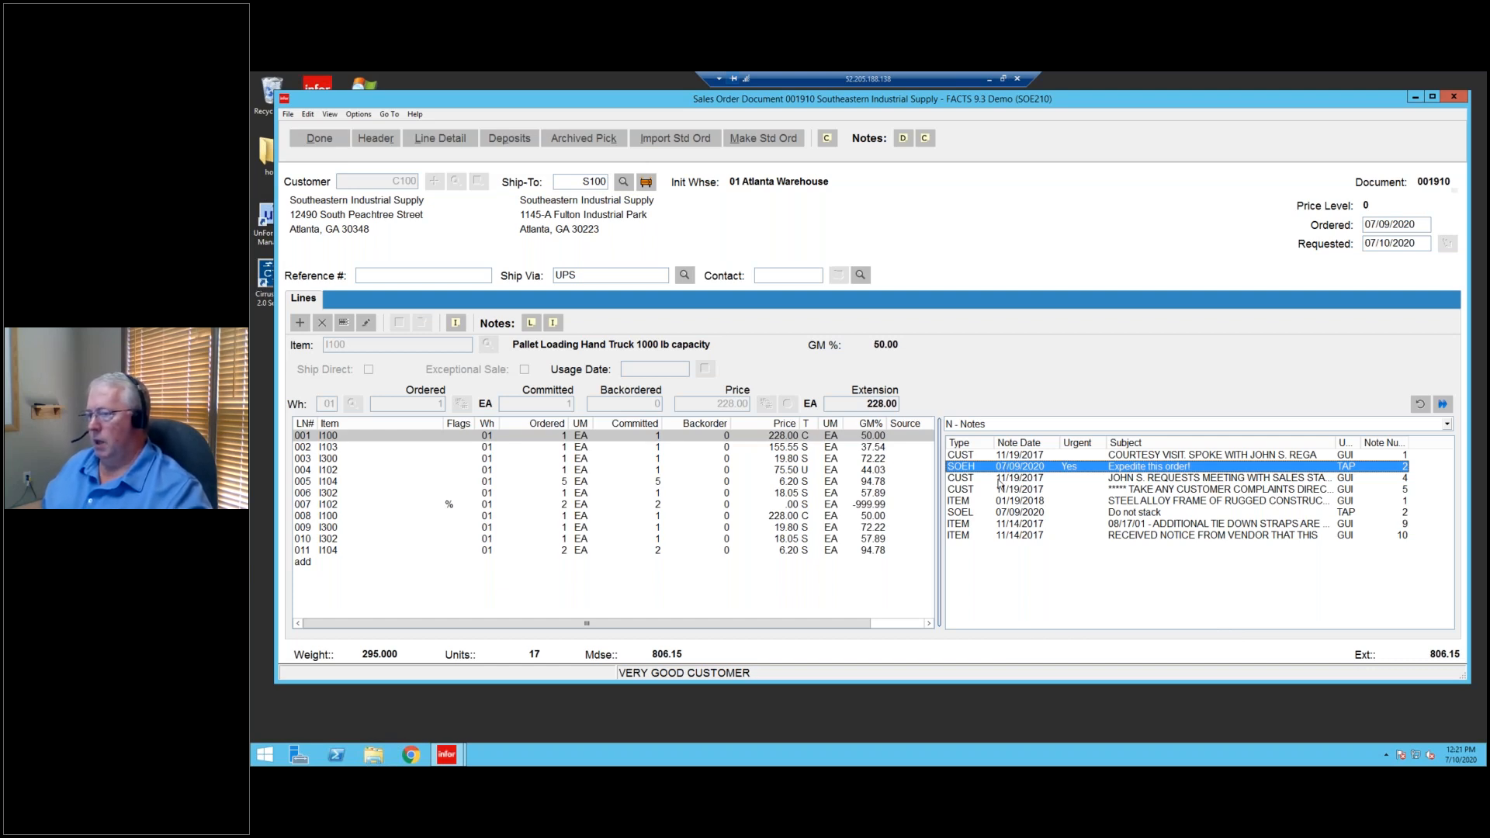
left_click(996, 503)
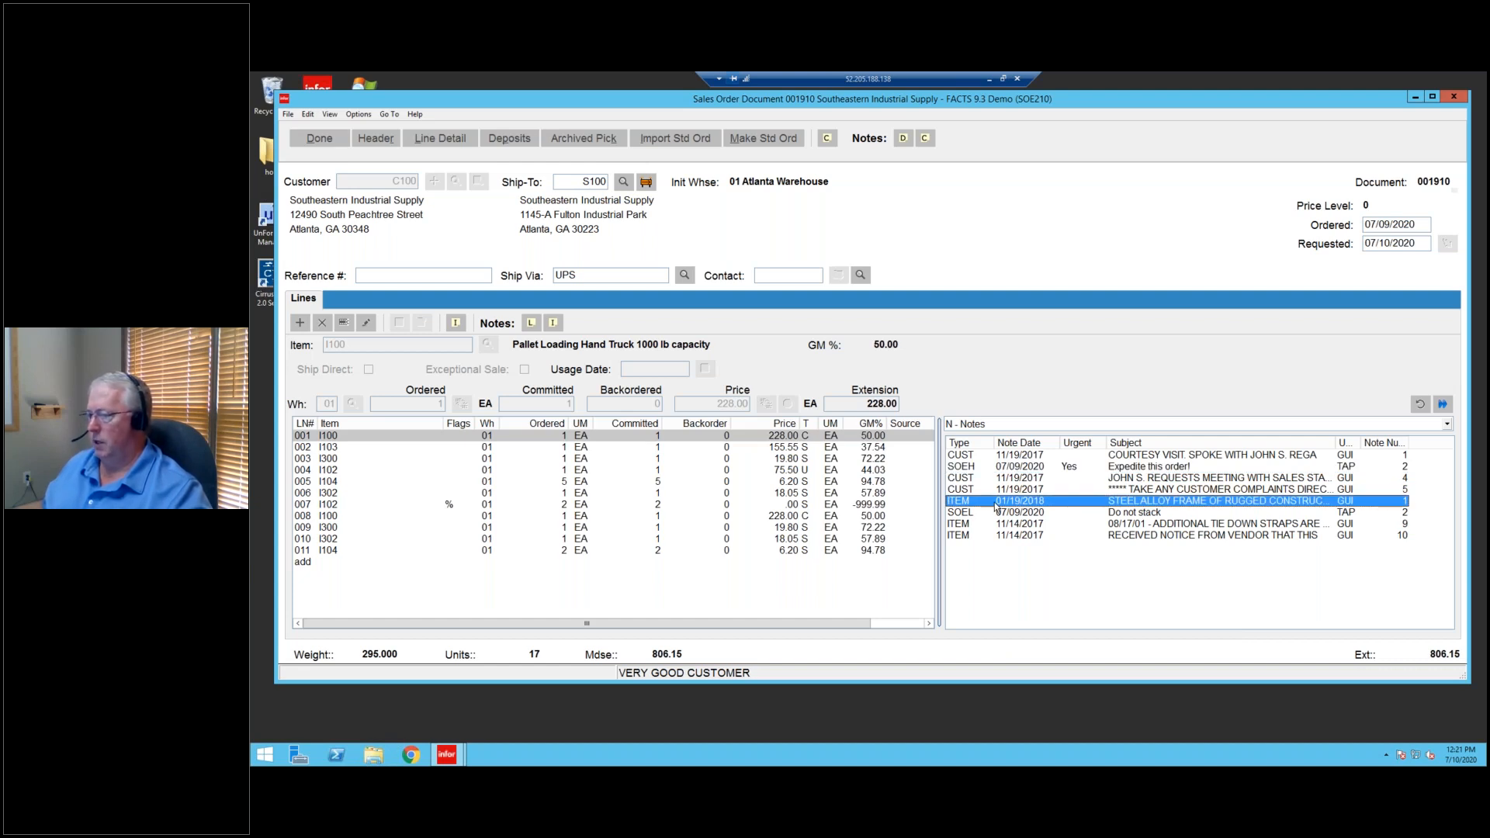
mouse_move(1002, 509)
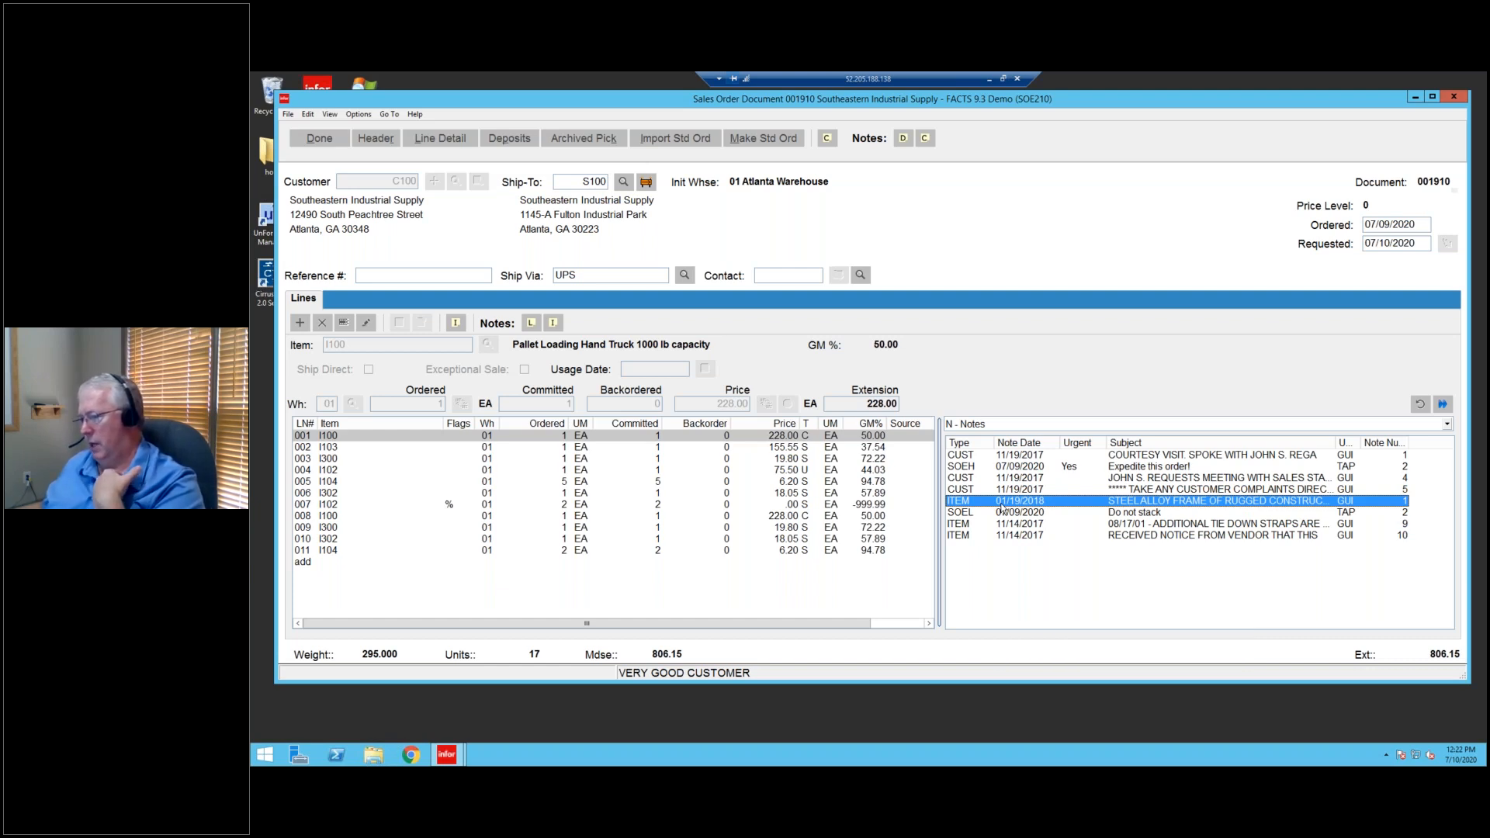
left_click(1012, 512)
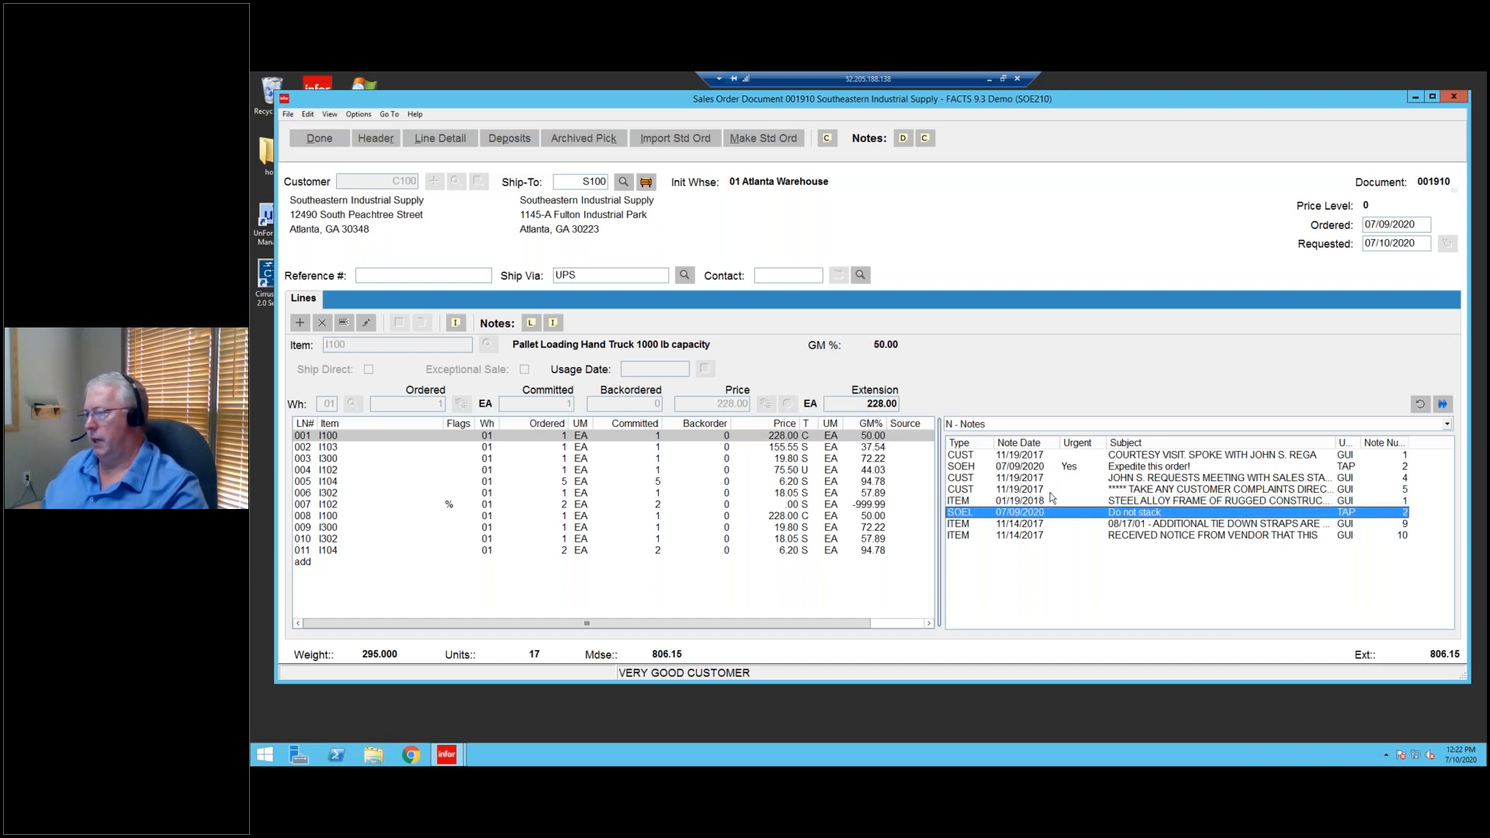
Open the "Expedite this order!" document note in Note Entry and close it after viewing.
double_click(1009, 470)
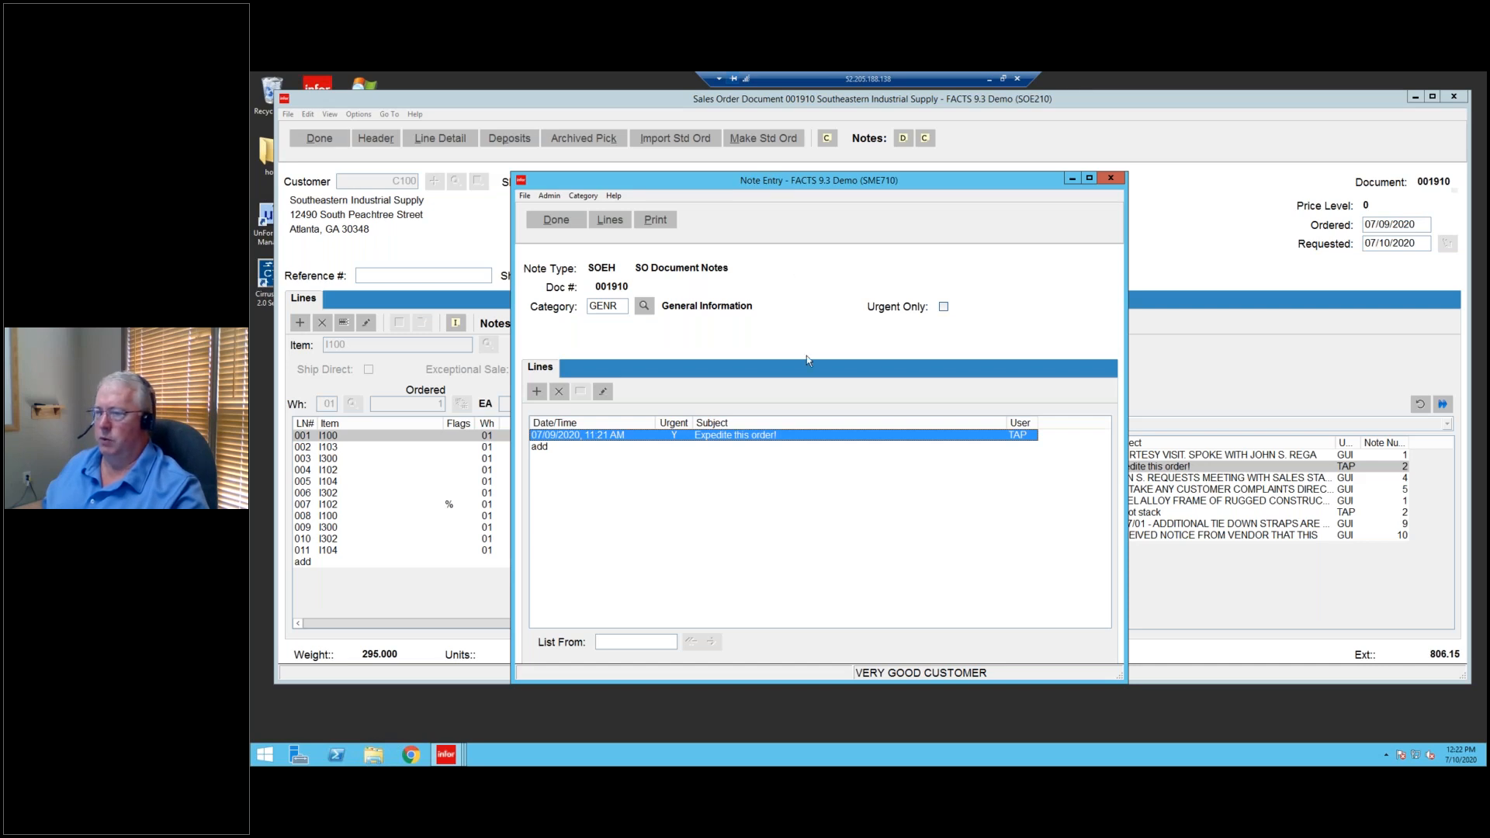
left_click(556, 220)
left_click(555, 220)
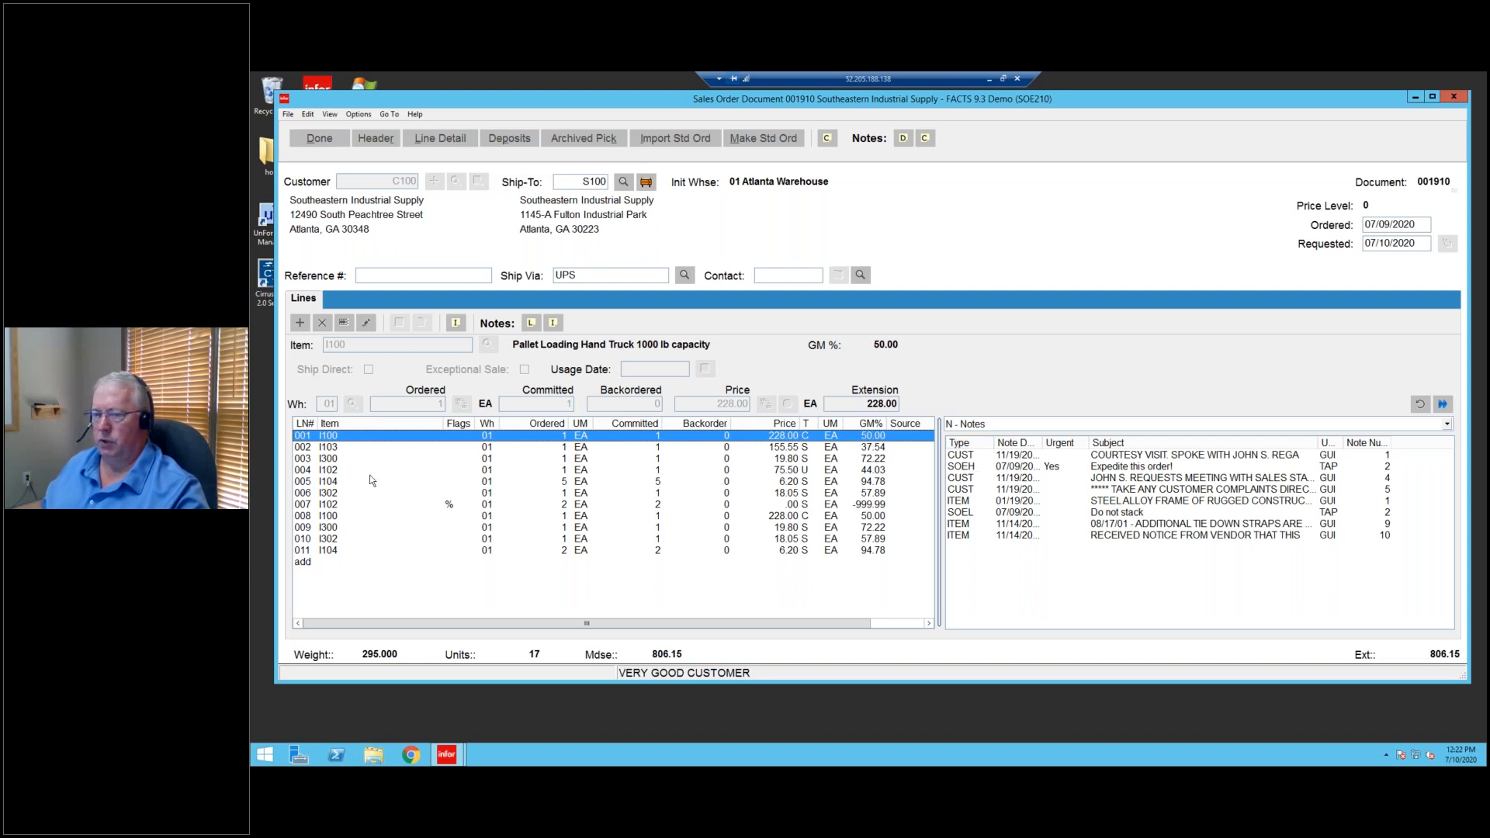
Step through order lines 002 to 008, back to line 001 and forward to 007, reviewing each item's notes.
left_click(339, 449)
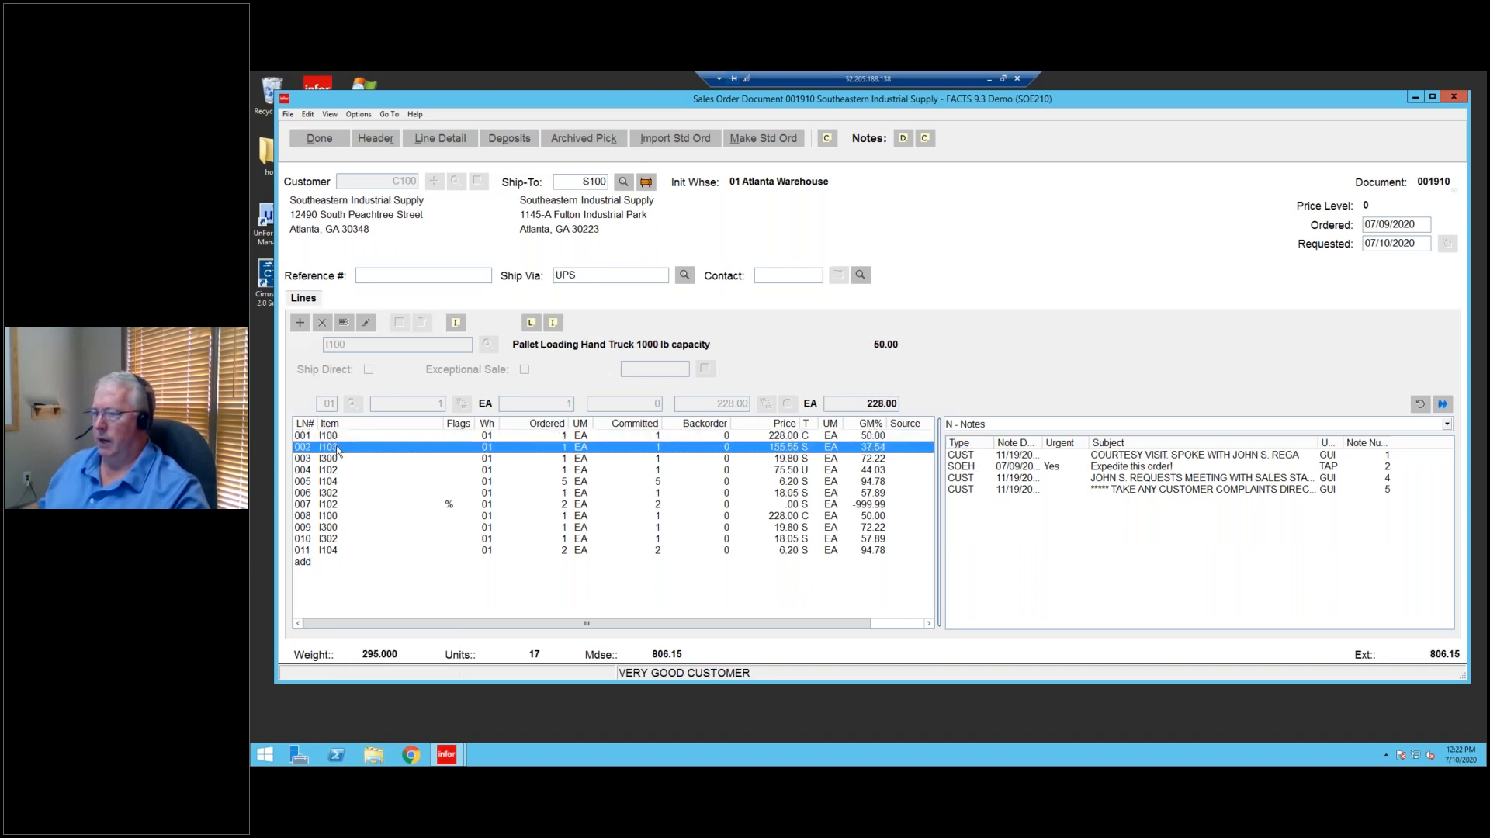
key("Down")
key("Down")
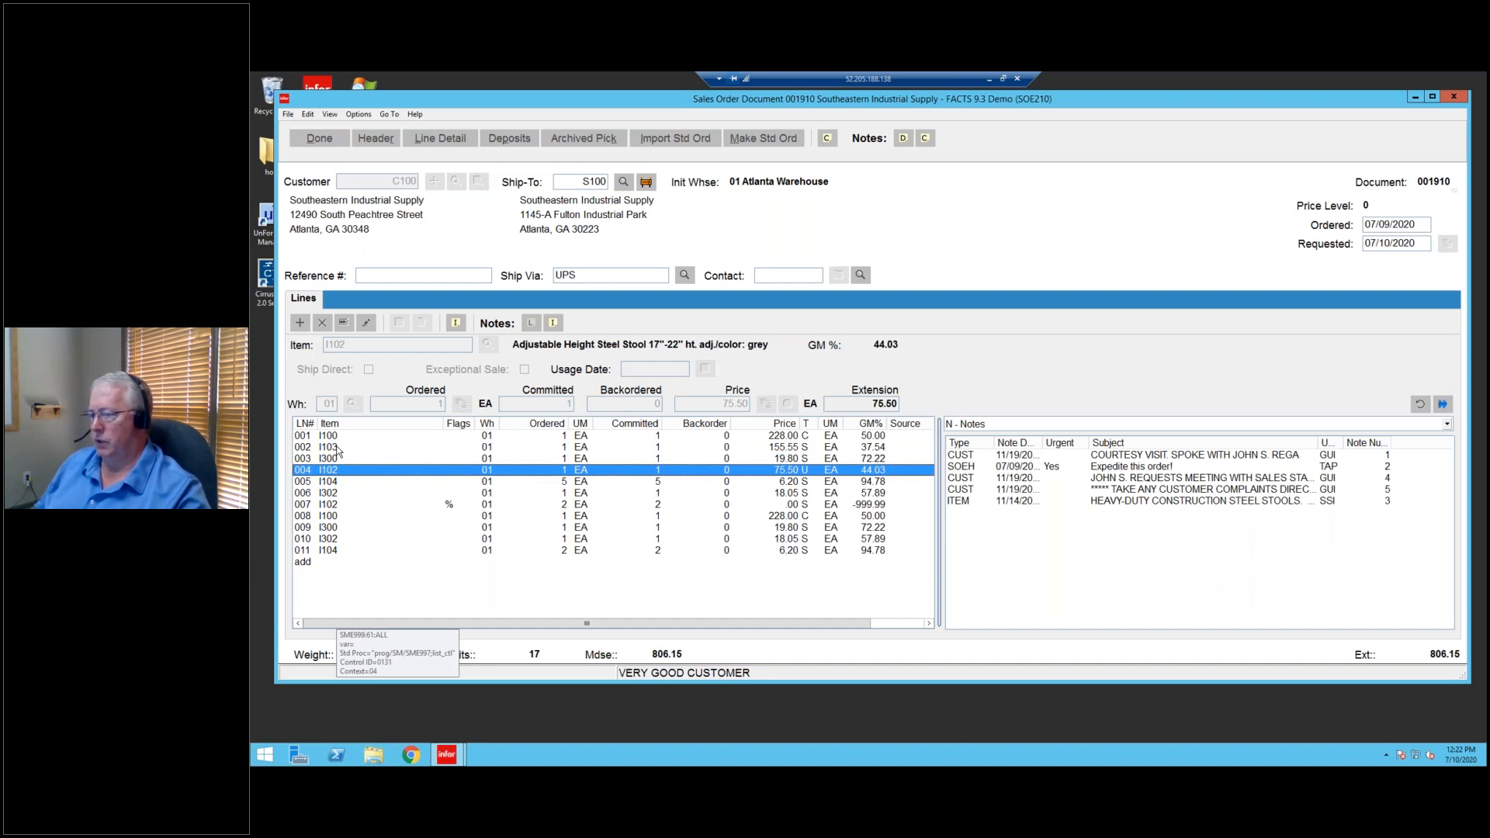
key("Down")
key("Down")
key("Down")
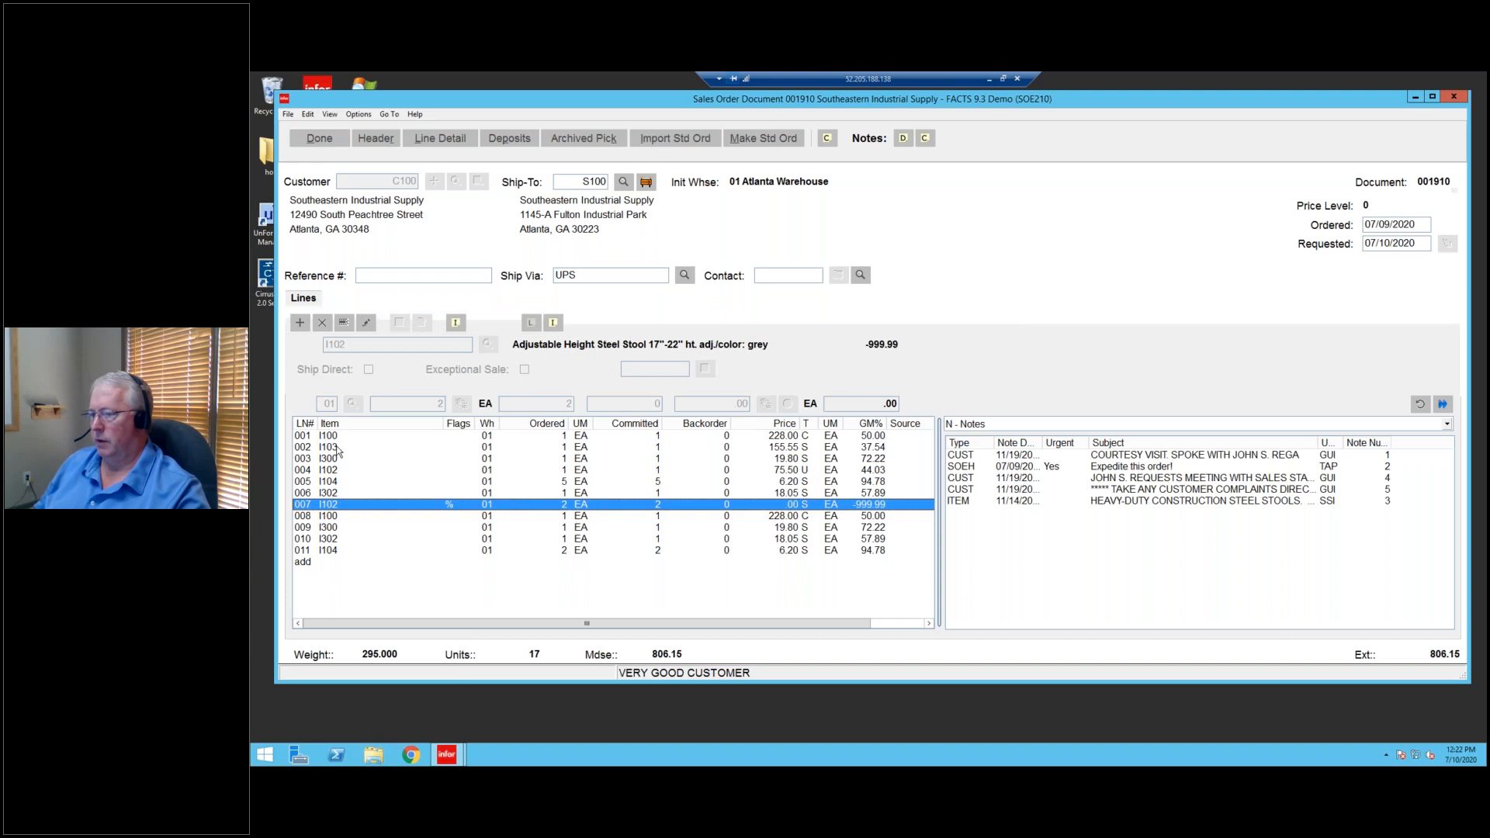
key("Down")
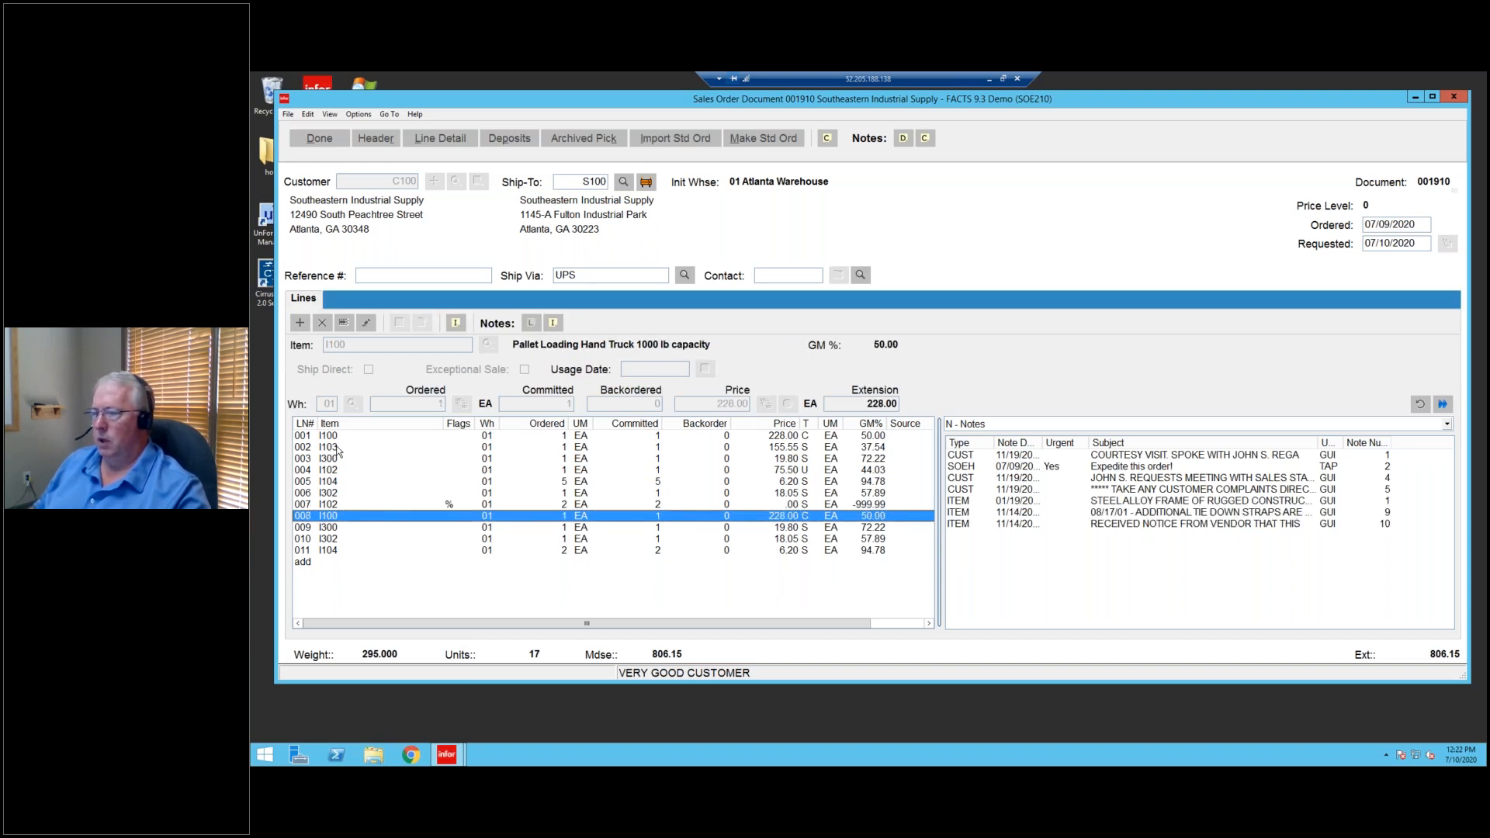
key("Up")
key("Up")
key("Up")
key("Up")
key("Up")
key("Up")
key("Up")
key("Down")
key("Down")
key("Down")
key("Down")
key("Down")
key("Down")
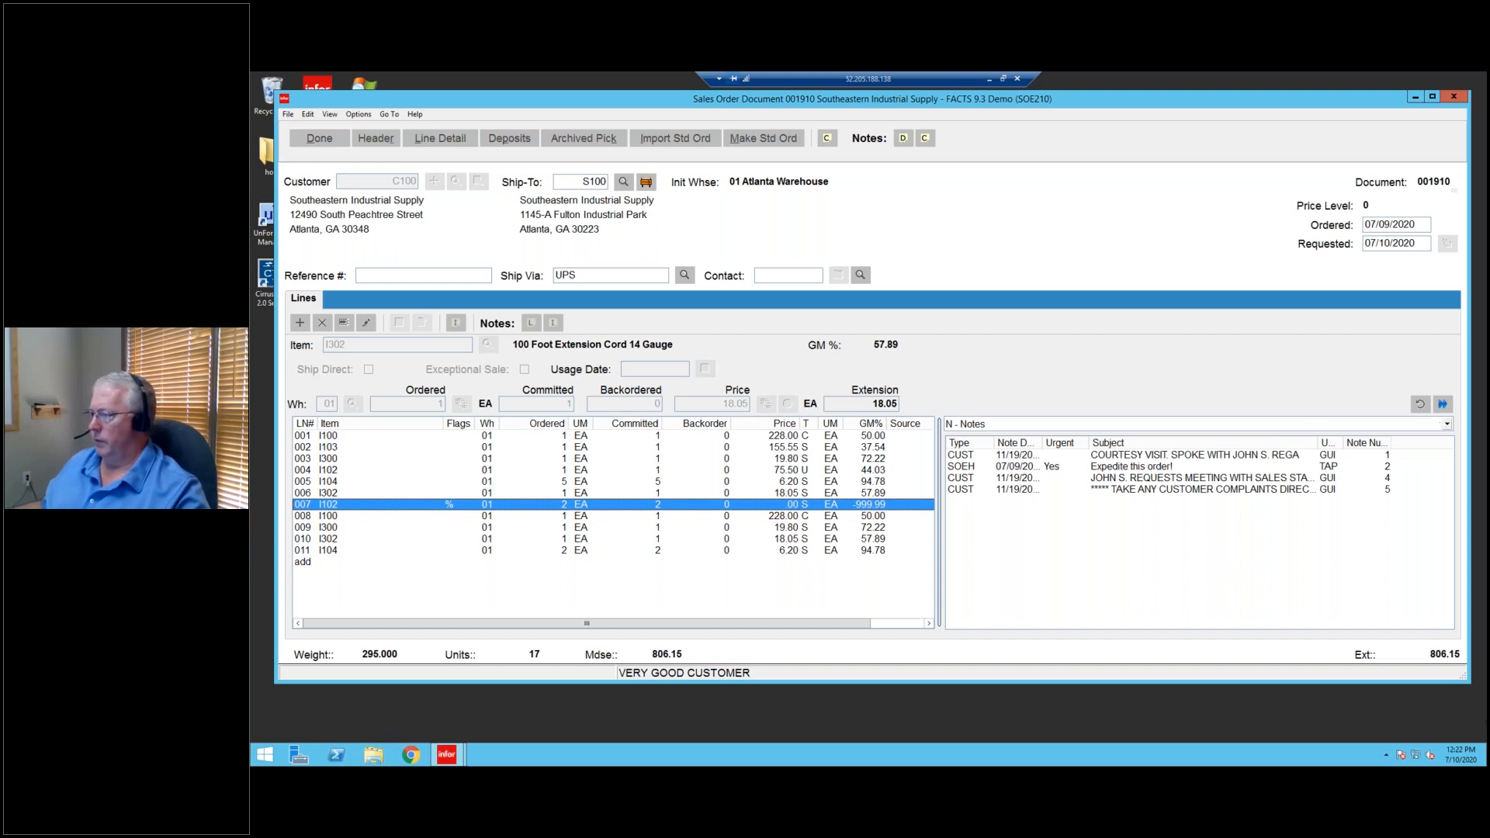
Switch the item pad to Item Purchases and show the purchases for I100 on line 001.
left_click(1447, 424)
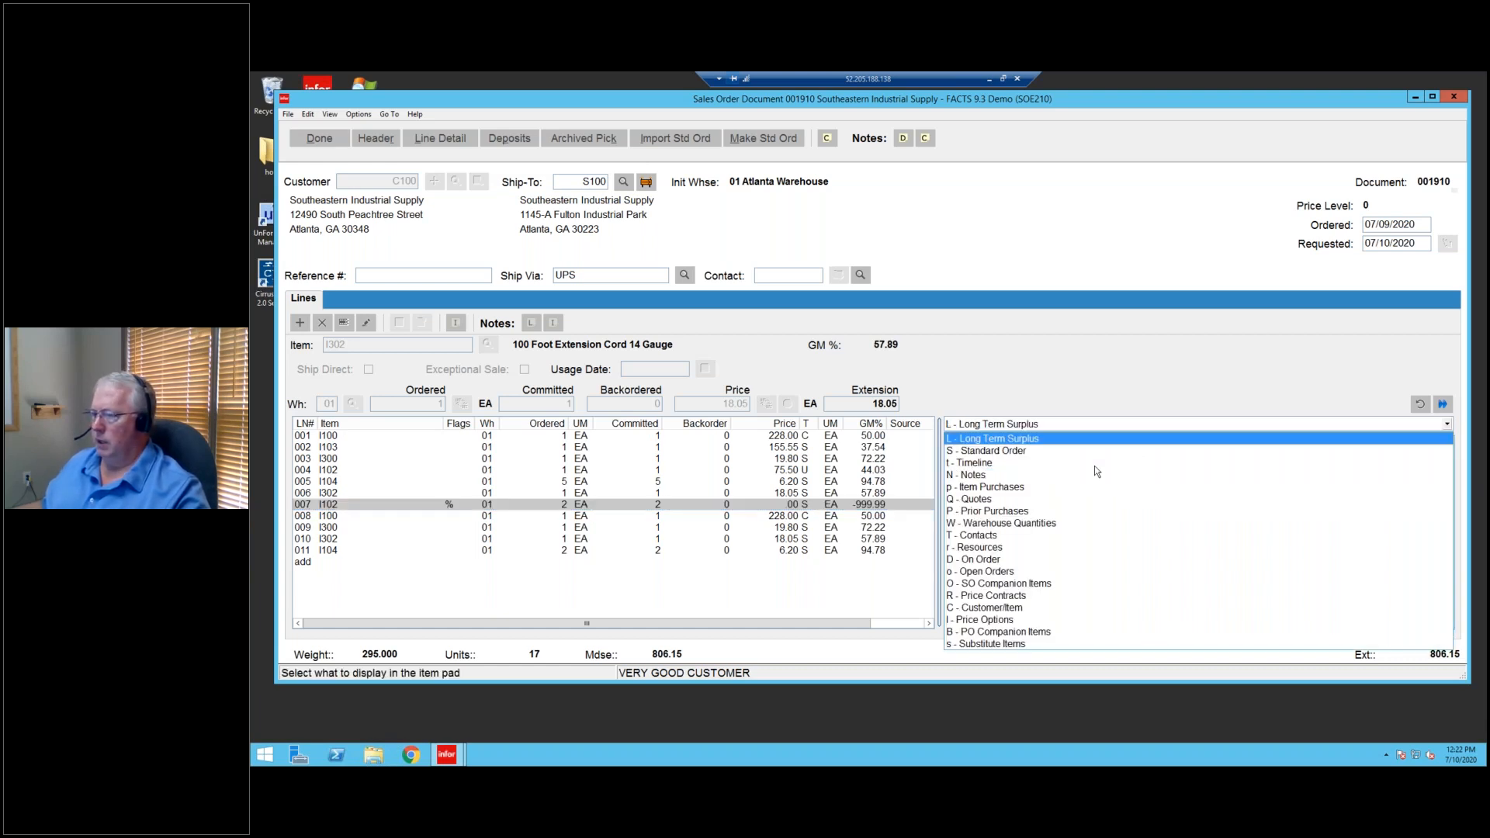
left_click(990, 489)
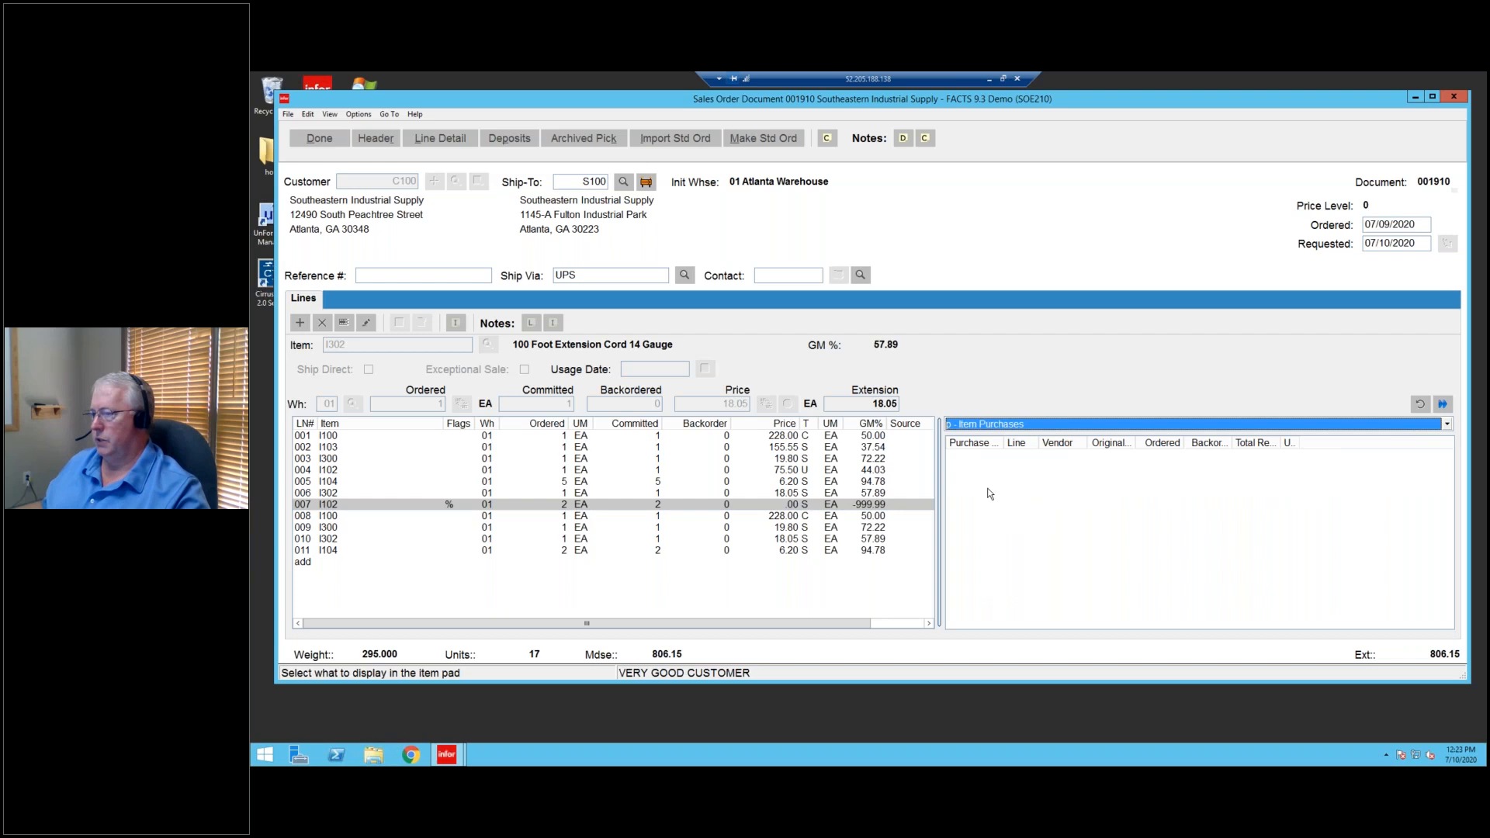
left_click(353, 437)
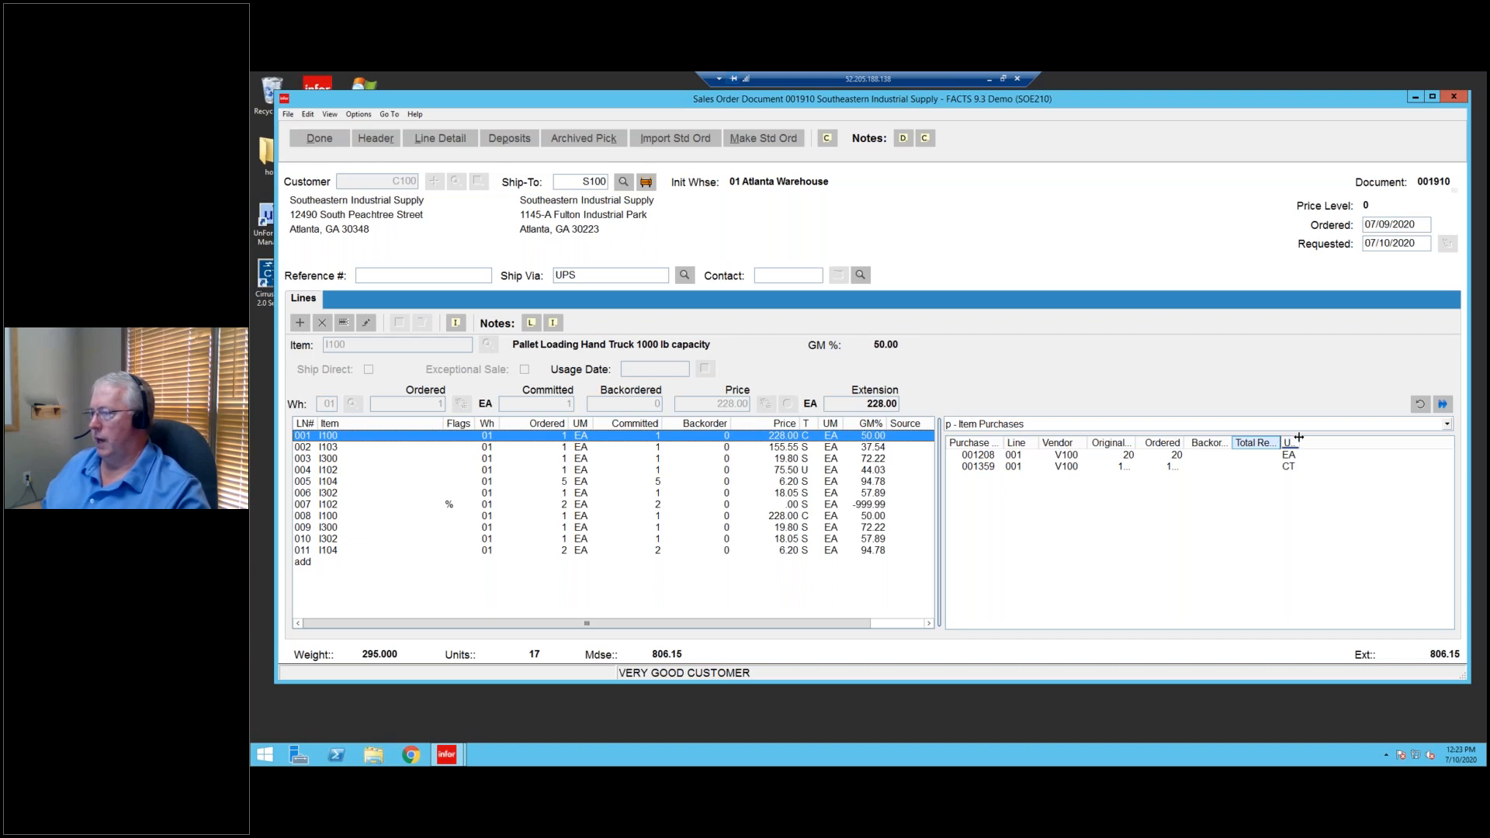
Widen the truncated Item Purchases columns, then open the first listed purchase order for I100 and close it after viewing.
left_click_drag(1298, 437, 1350, 439)
left_click_drag(1232, 440, 1156, 440)
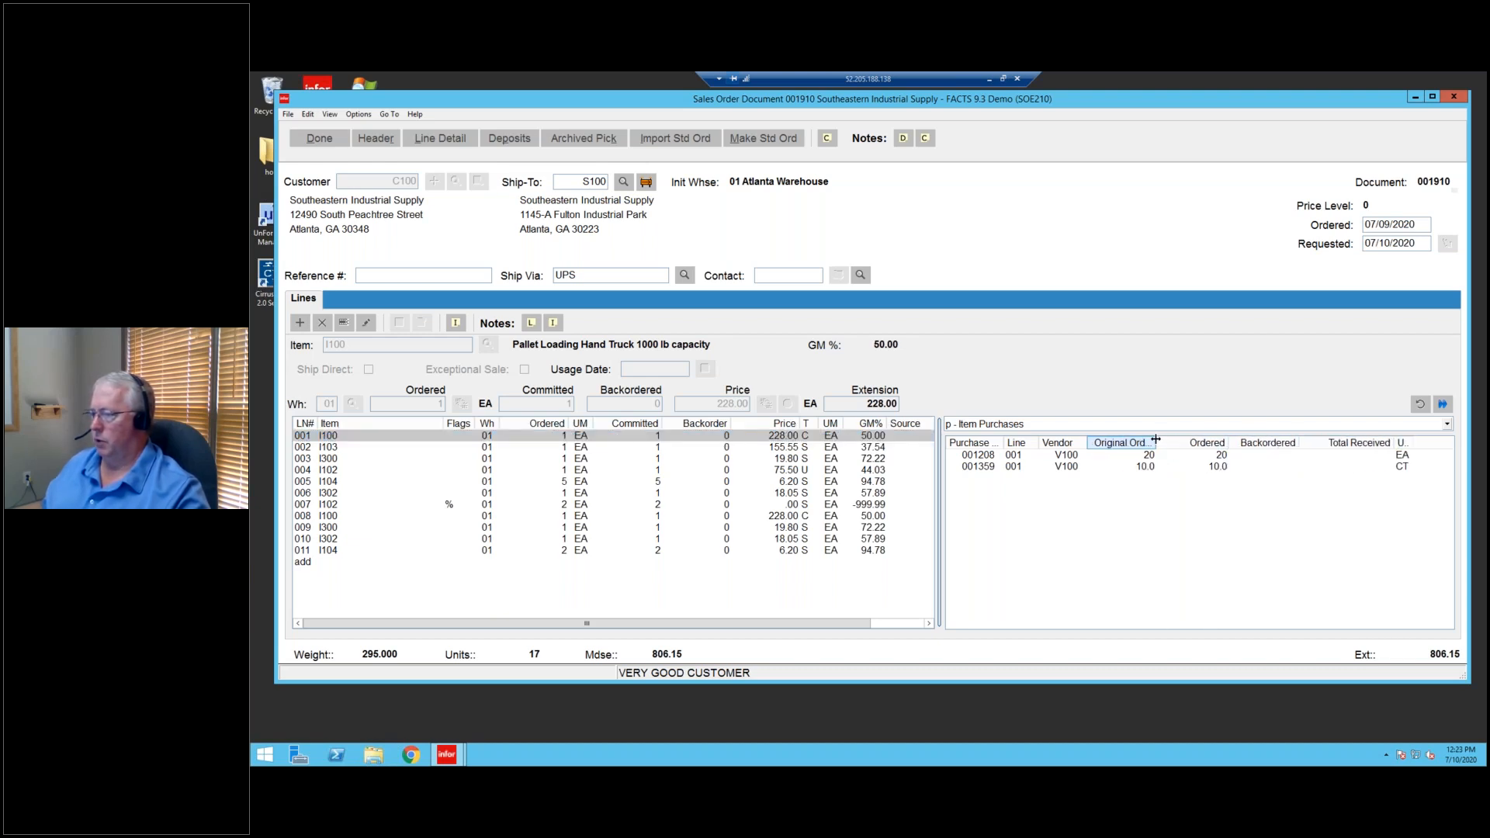
left_click(986, 456)
double_click(985, 456)
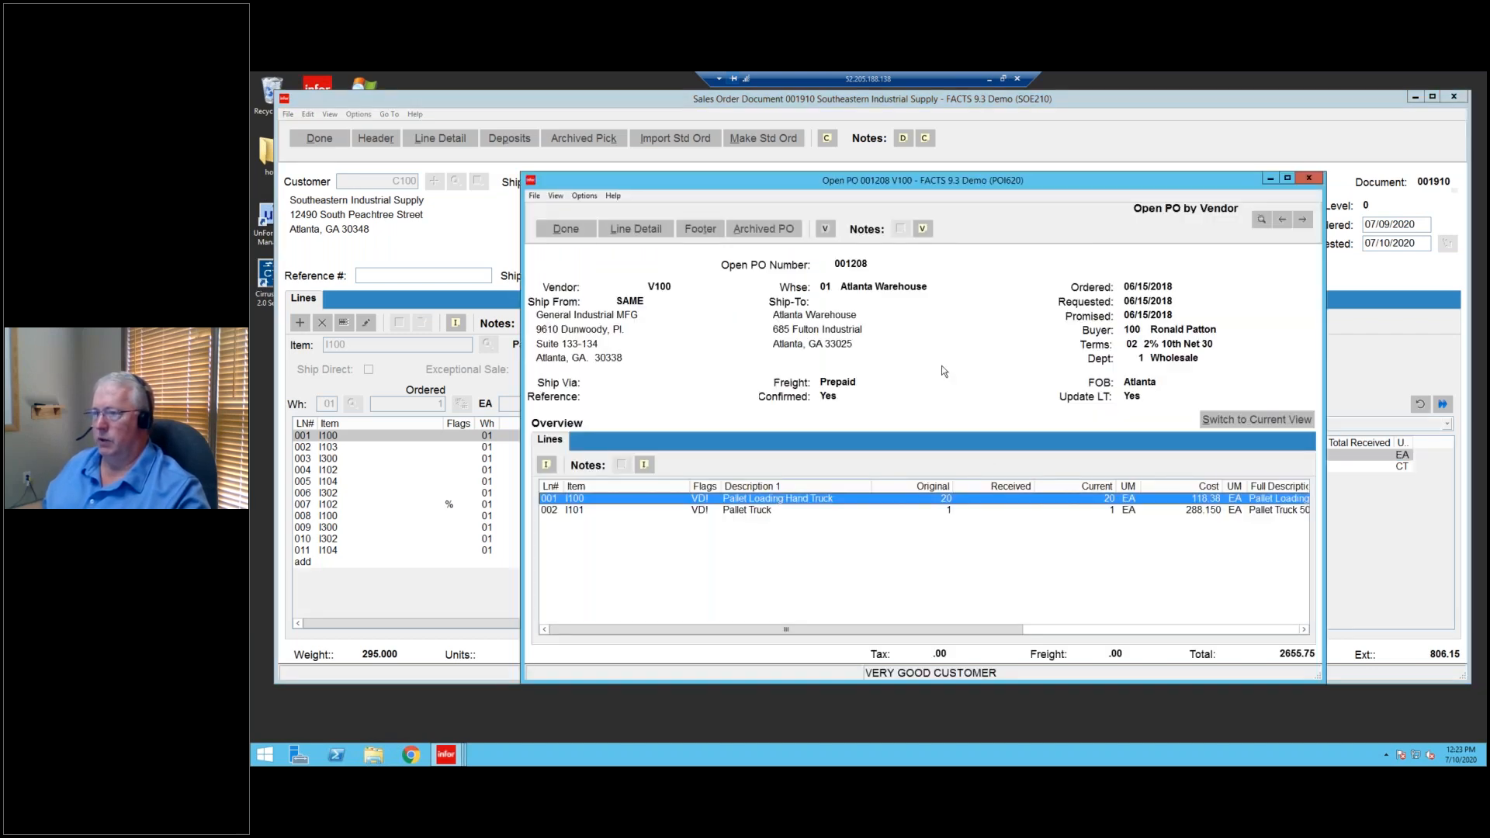
left_click(565, 229)
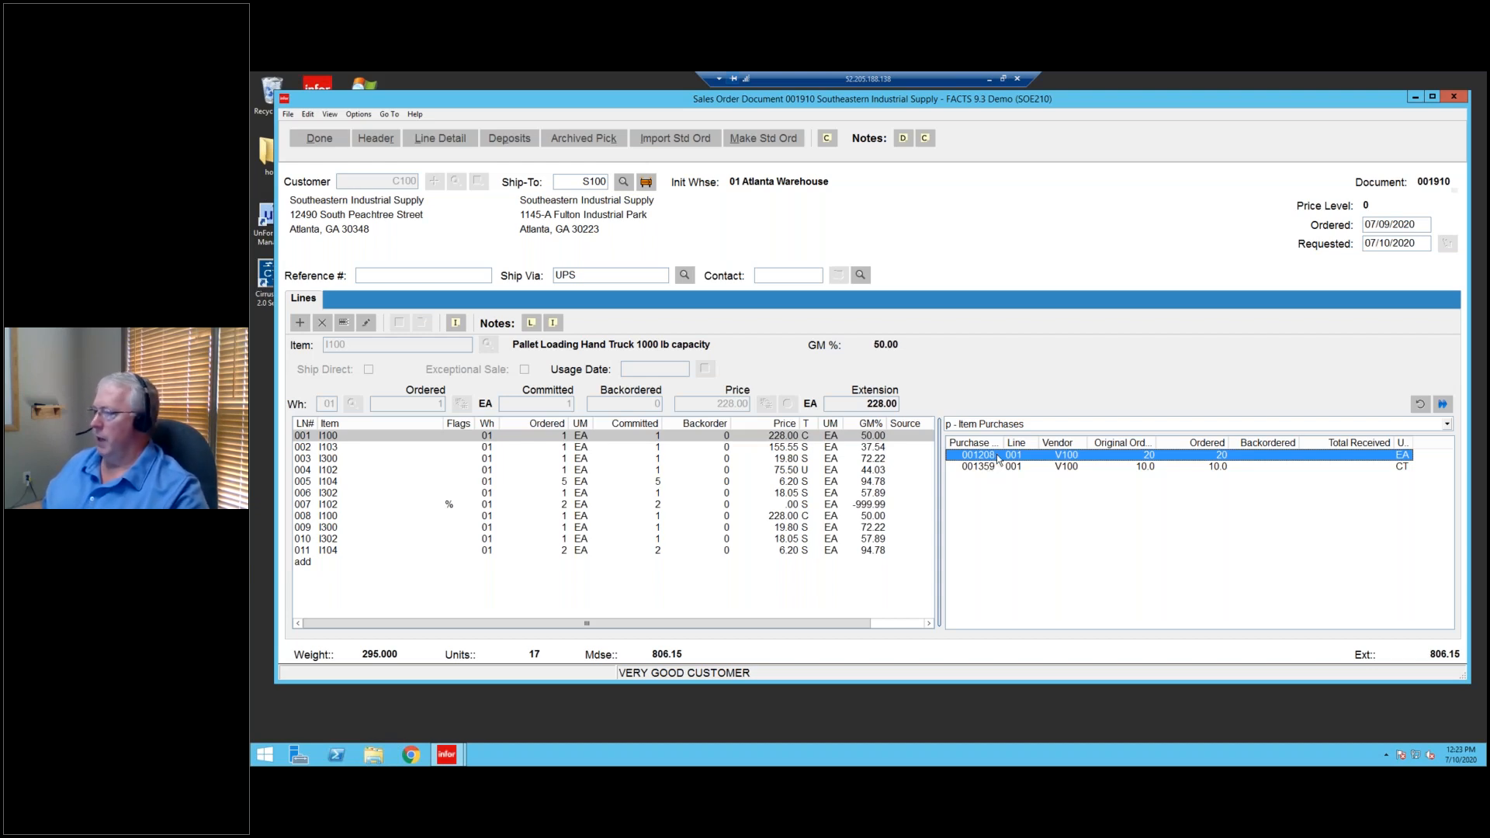
Step through order lines 002 to 006 and return to line 004, reviewing the item purchases for each item.
left_click(355, 449)
left_click(347, 471)
left_click(345, 482)
left_click(345, 493)
left_click(336, 471)
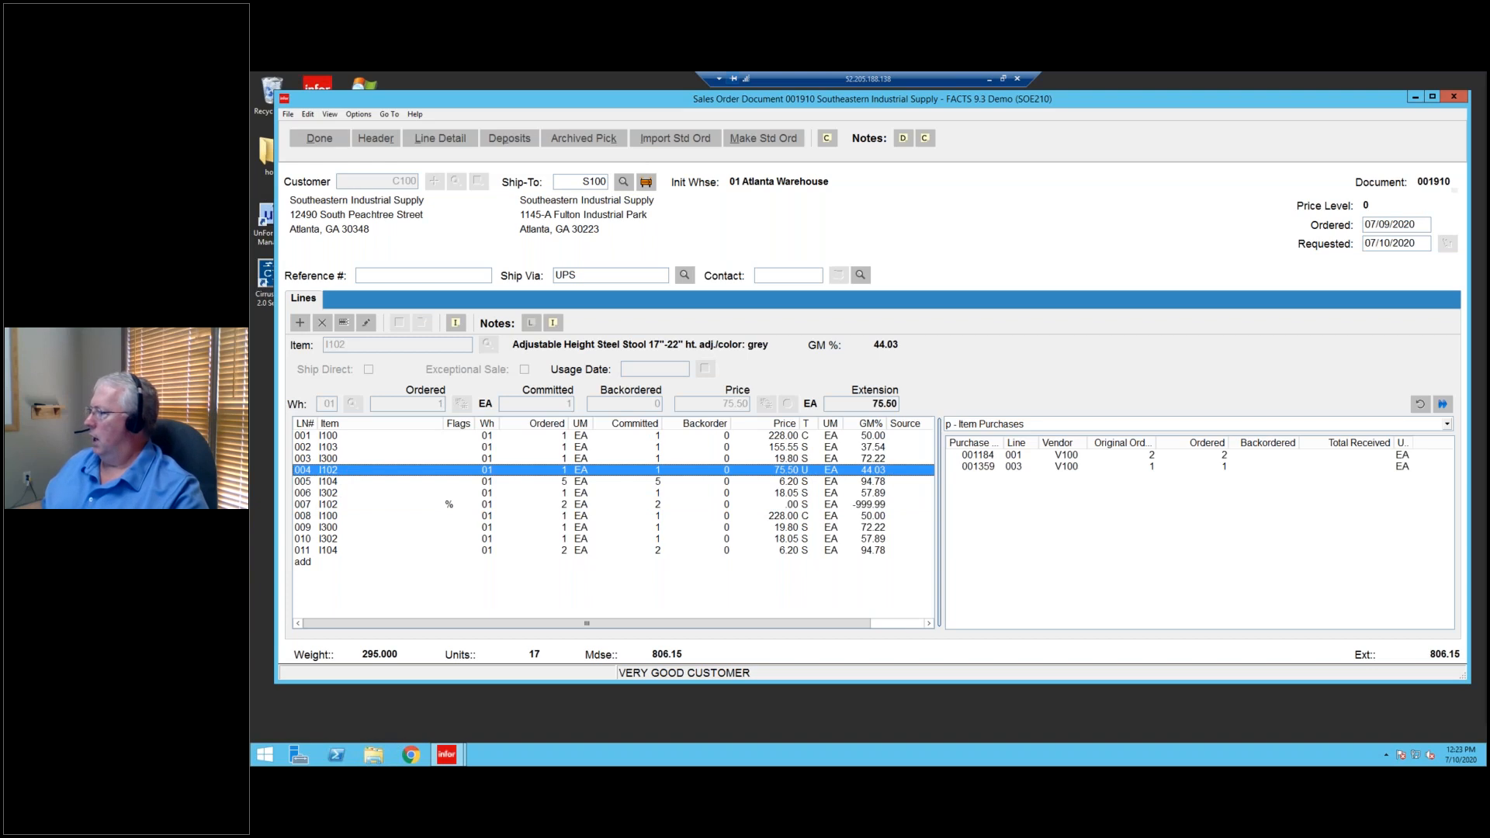
Switch the item pad to Quotes and step up and down the order lines while reviewing the customer's quoted items.
left_click(1284, 423)
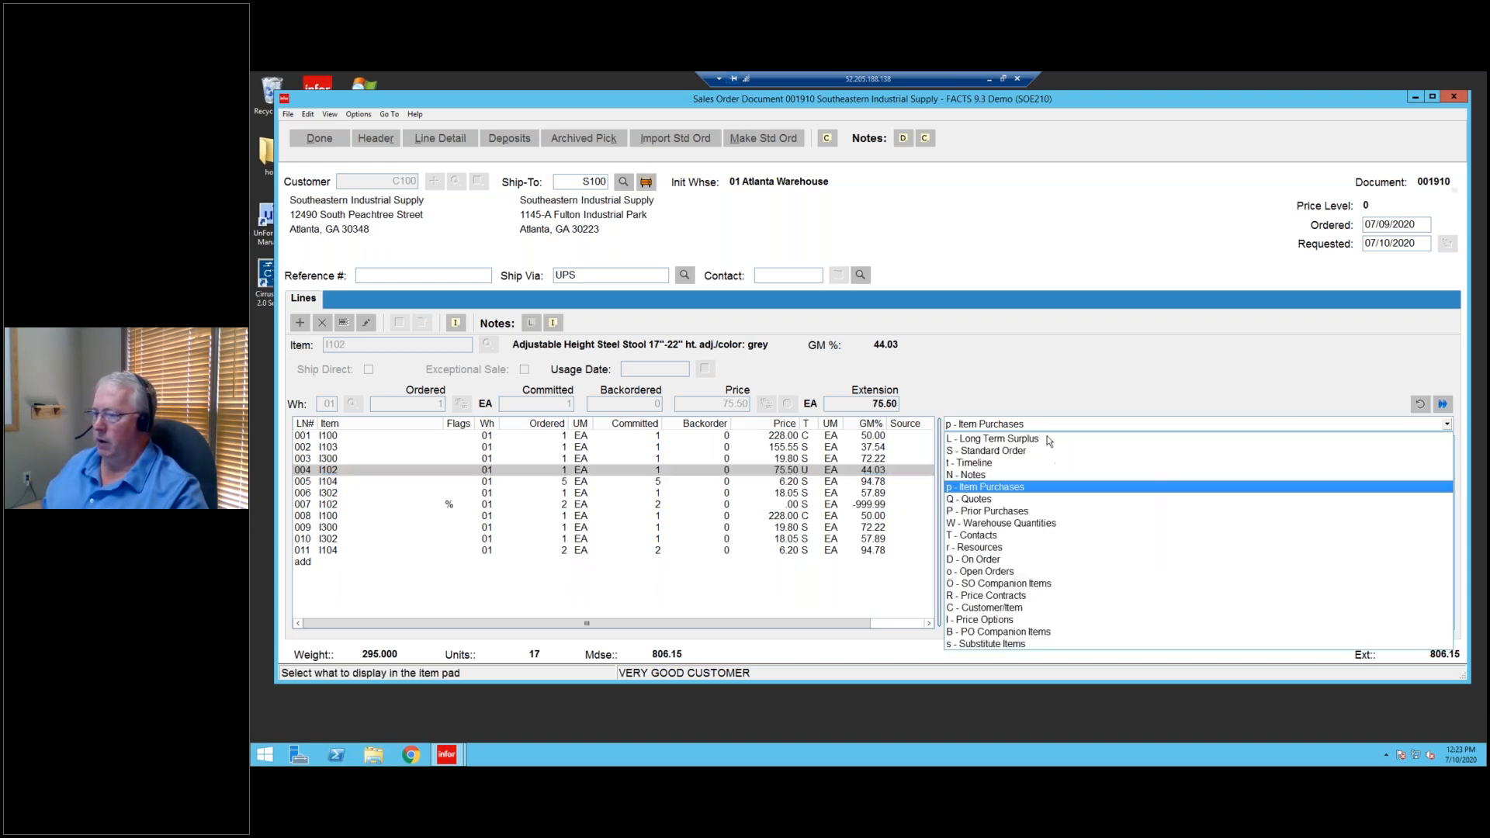
left_click(980, 503)
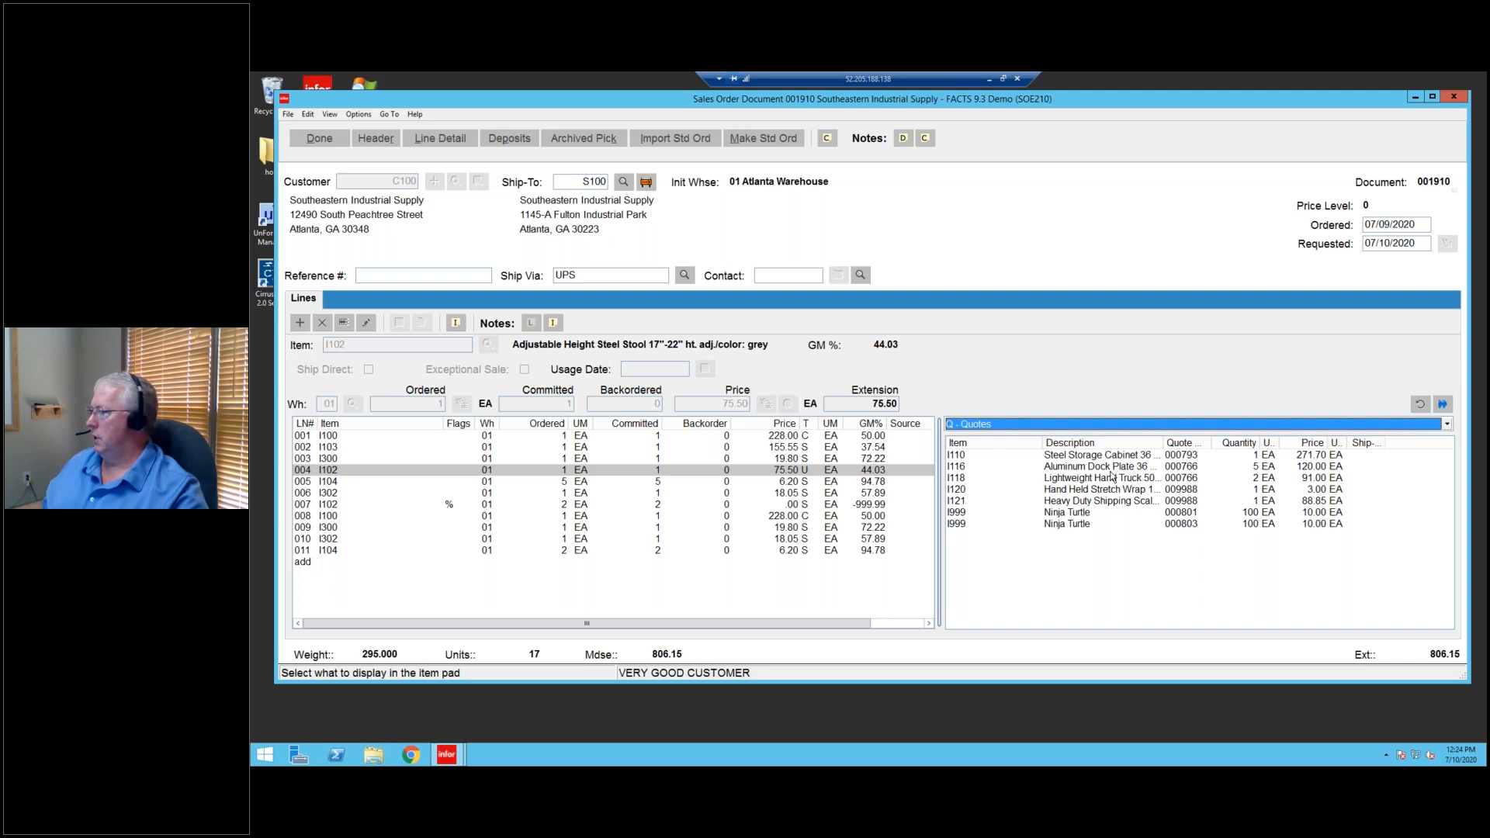
left_click(571, 481)
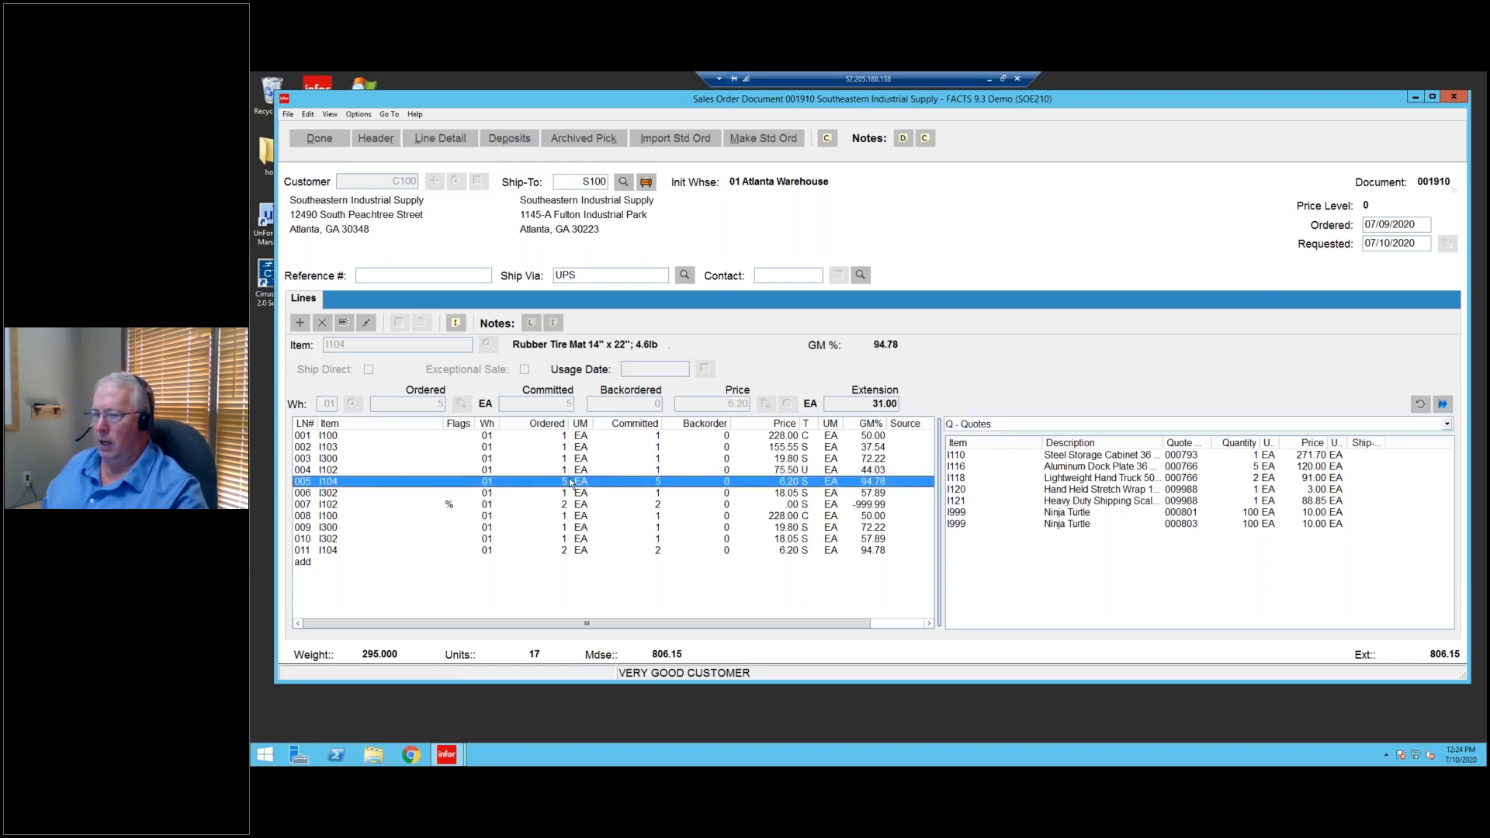
key("Up")
key("Up")
key("Up")
key("Up")
key("Down")
key("Down")
key("Down")
key("Down")
key("Down")
key("Down")
key("Down")
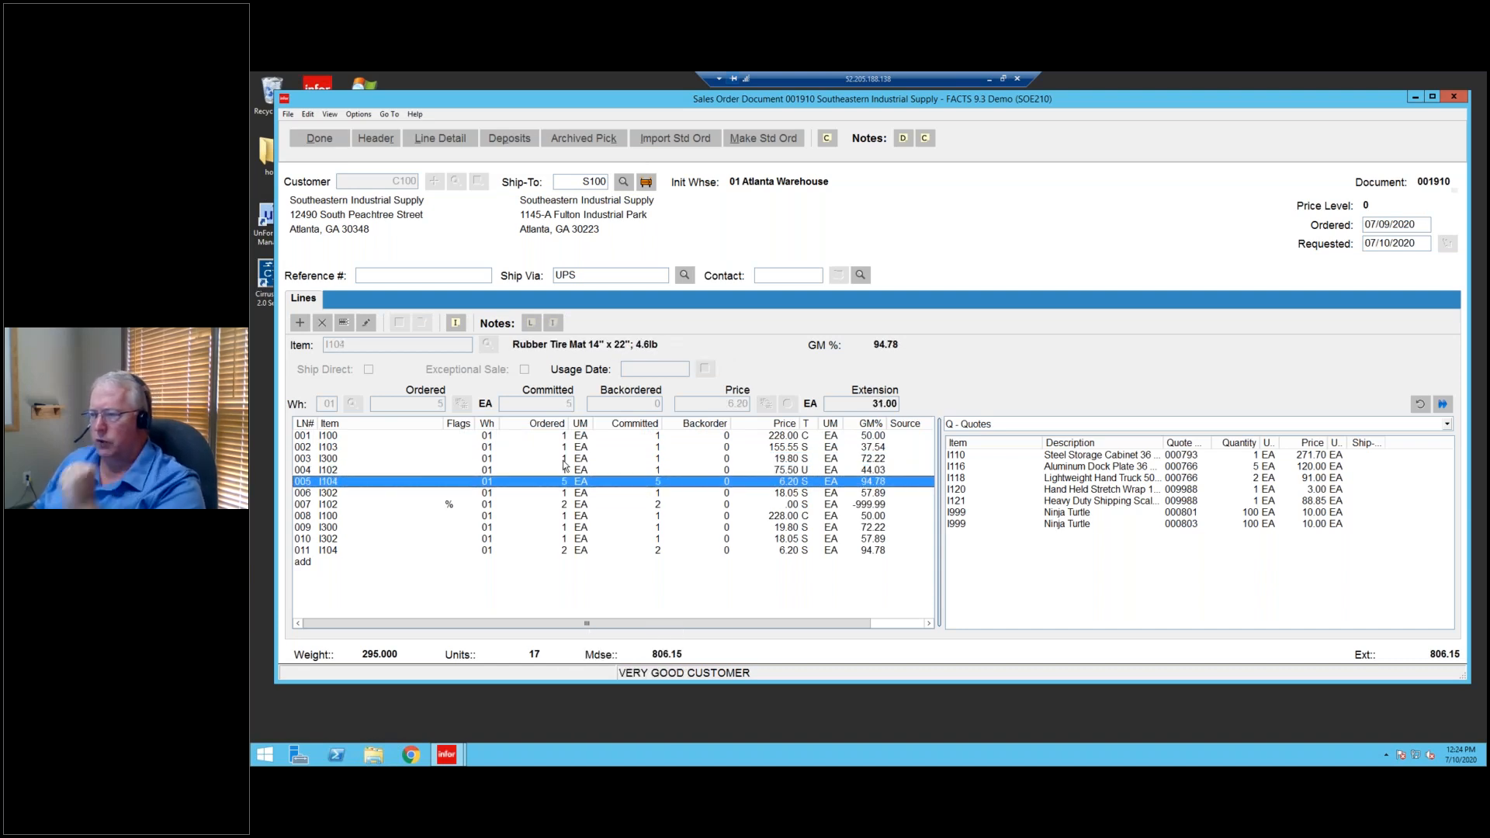
key("Down")
key("Down")
key("Down")
key("Down")
key("Up")
key("Up")
key("Up")
key("Up")
key("Up")
key("Up")
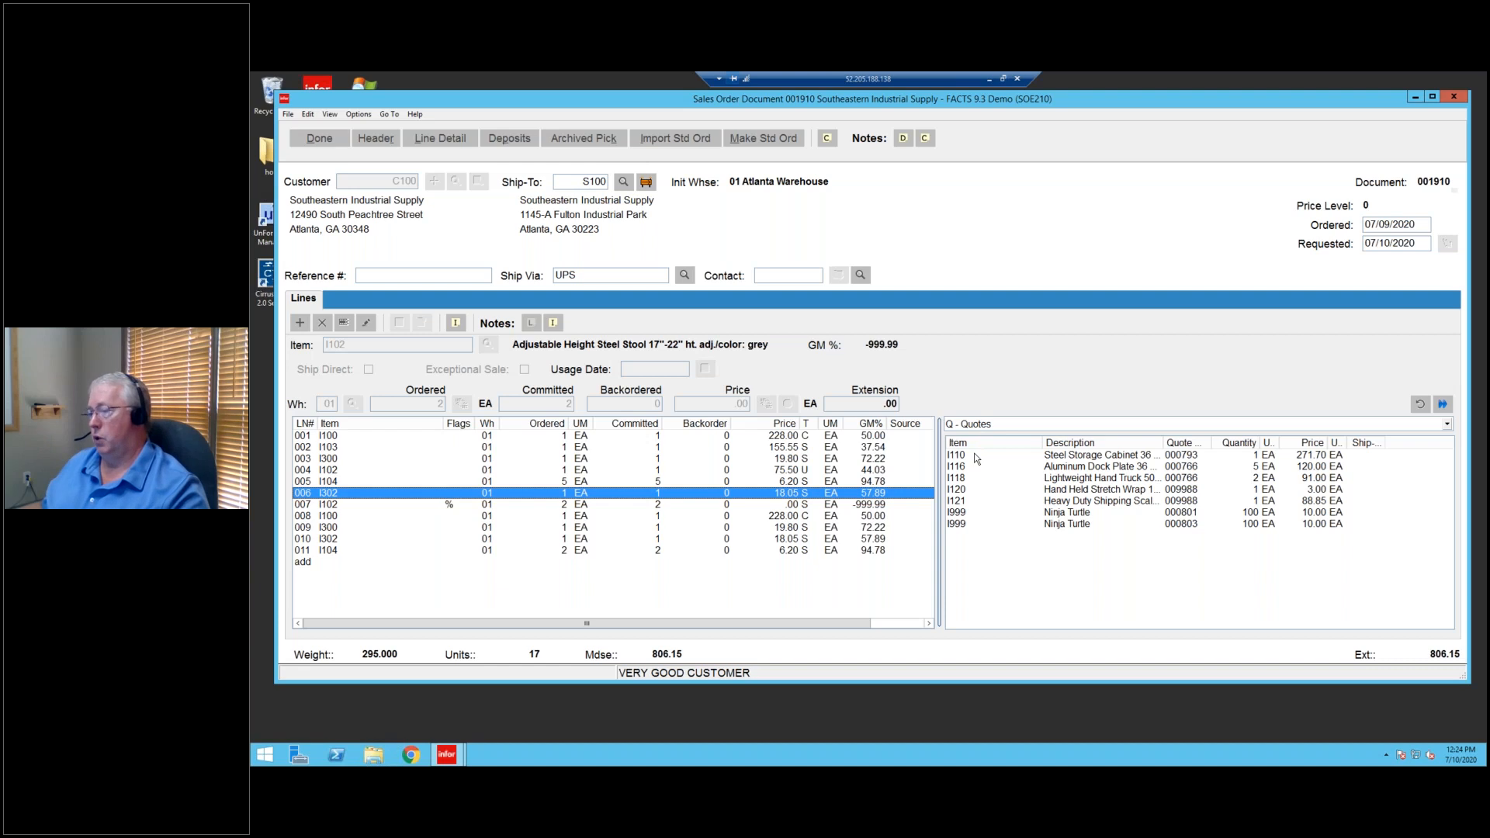
Add the quoted item I118, Lightweight Hand Truck, from the Quotes pad to the order as line 012 and select the new line.
left_click(1195, 490)
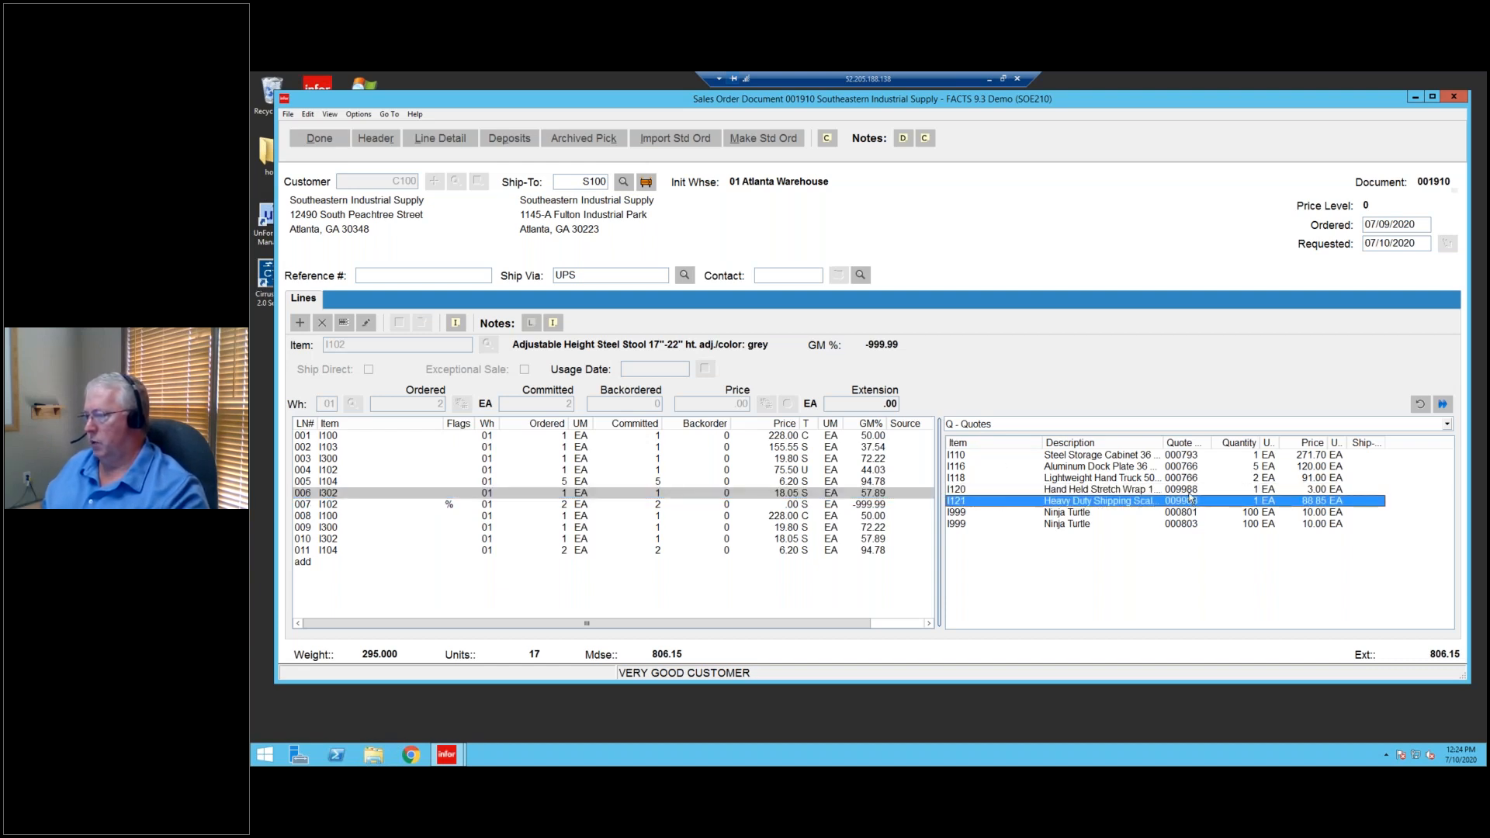
key("Up")
key("Up")
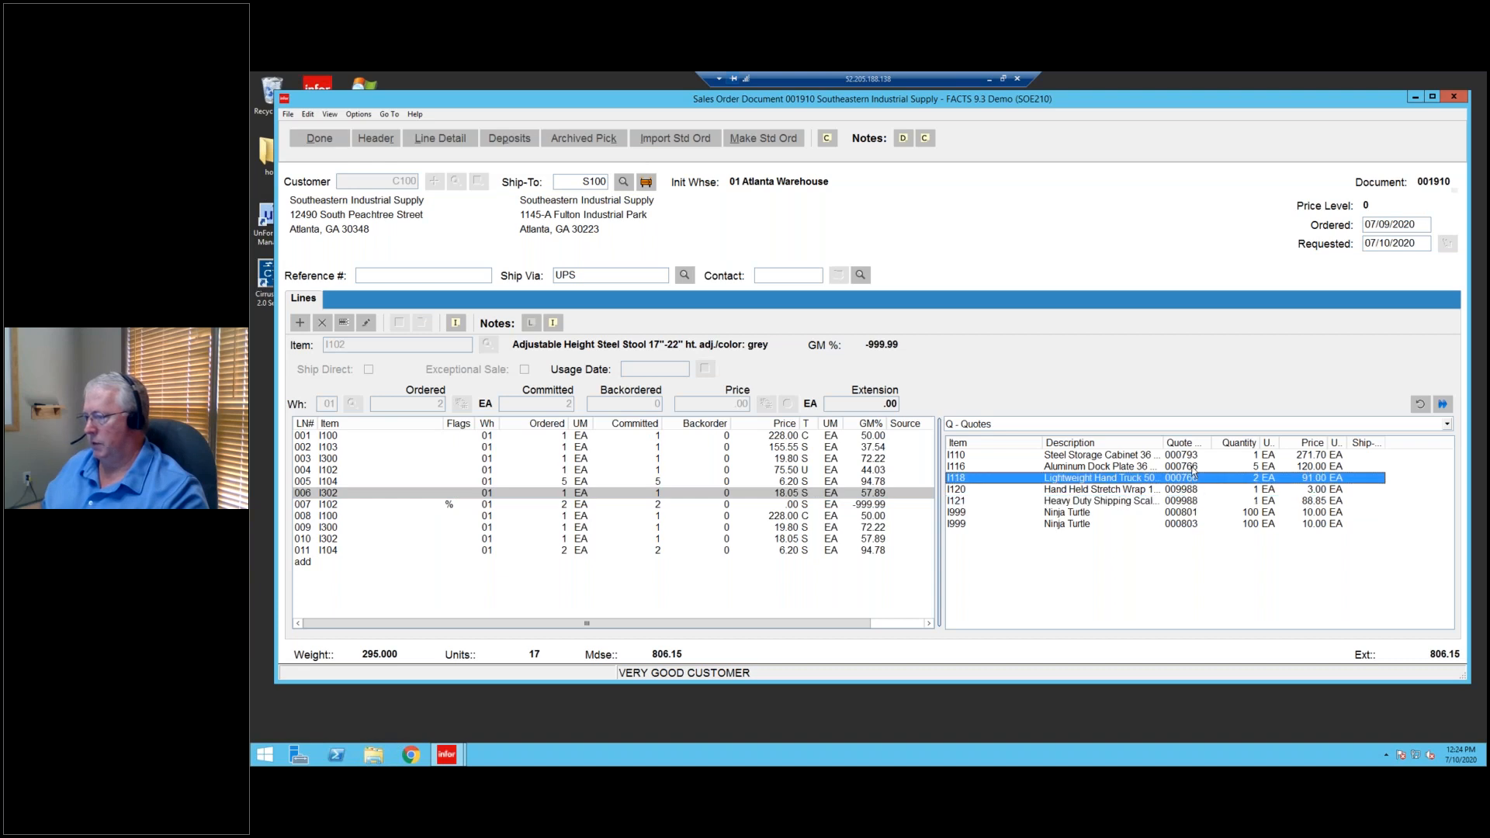
left_click(1191, 479)
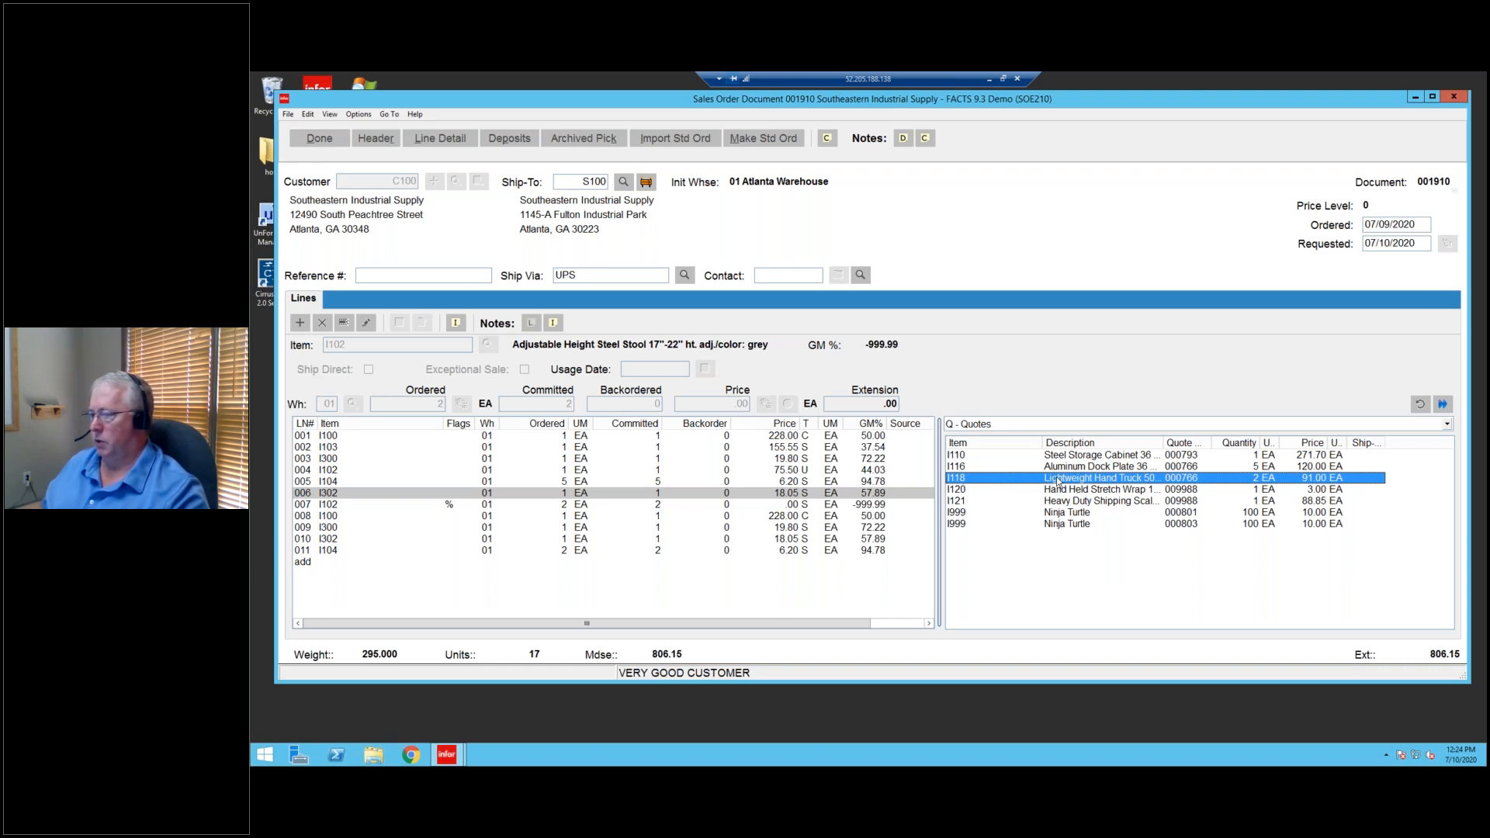
left_click_drag(953, 481, 473, 584)
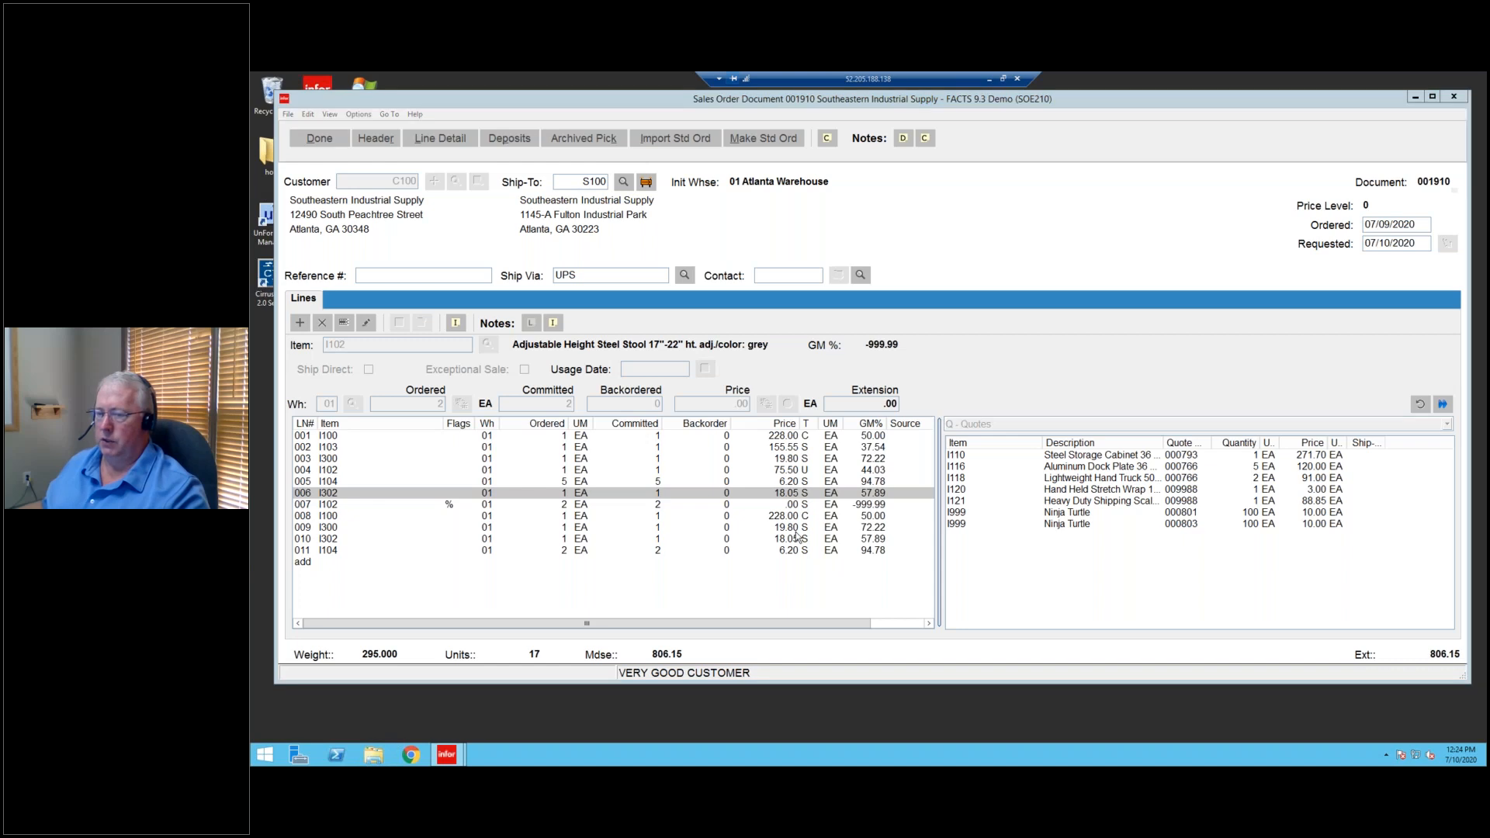
left_click(673, 320)
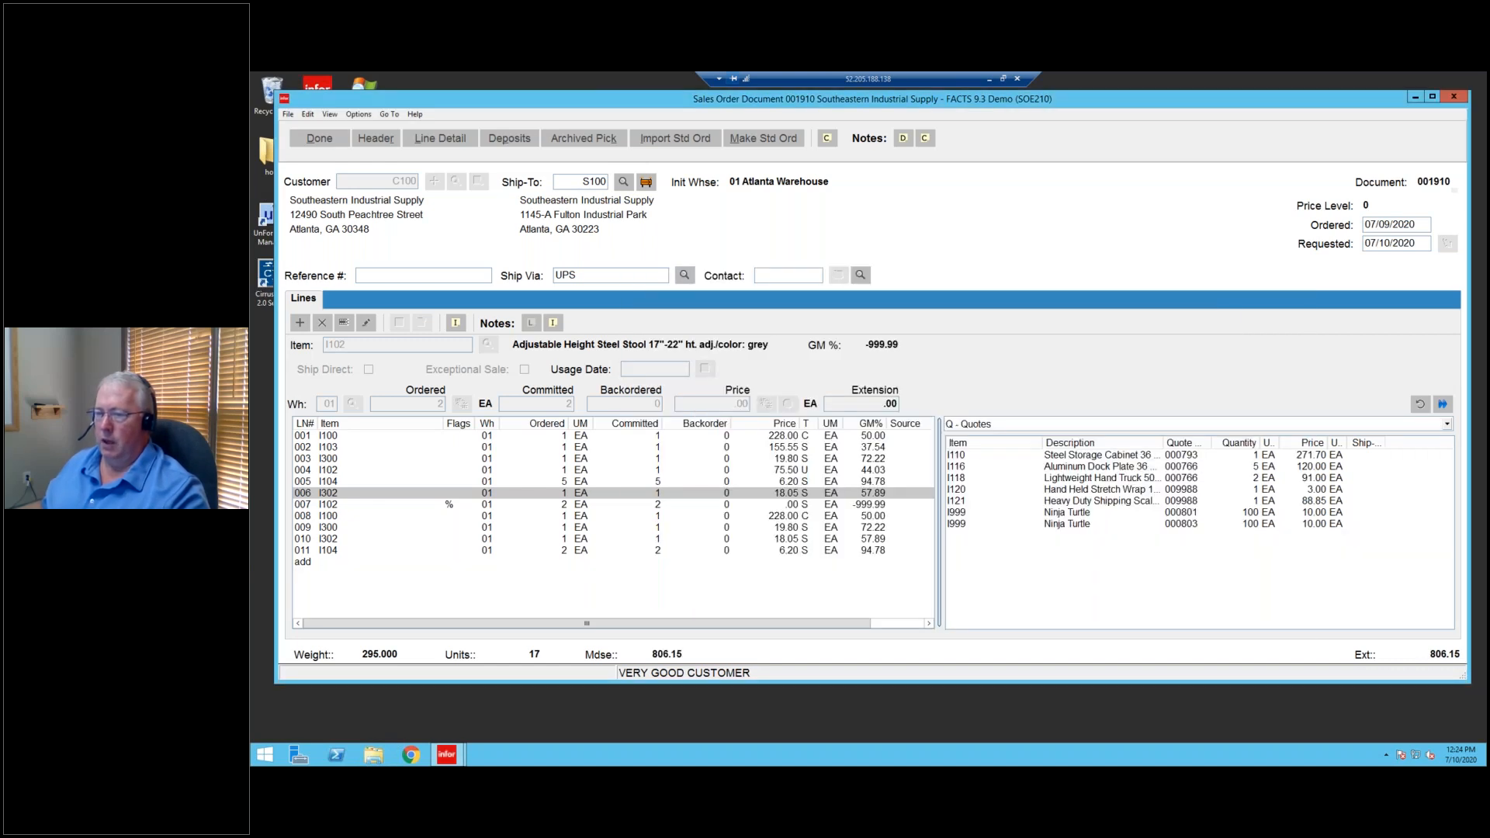
left_click(327, 563)
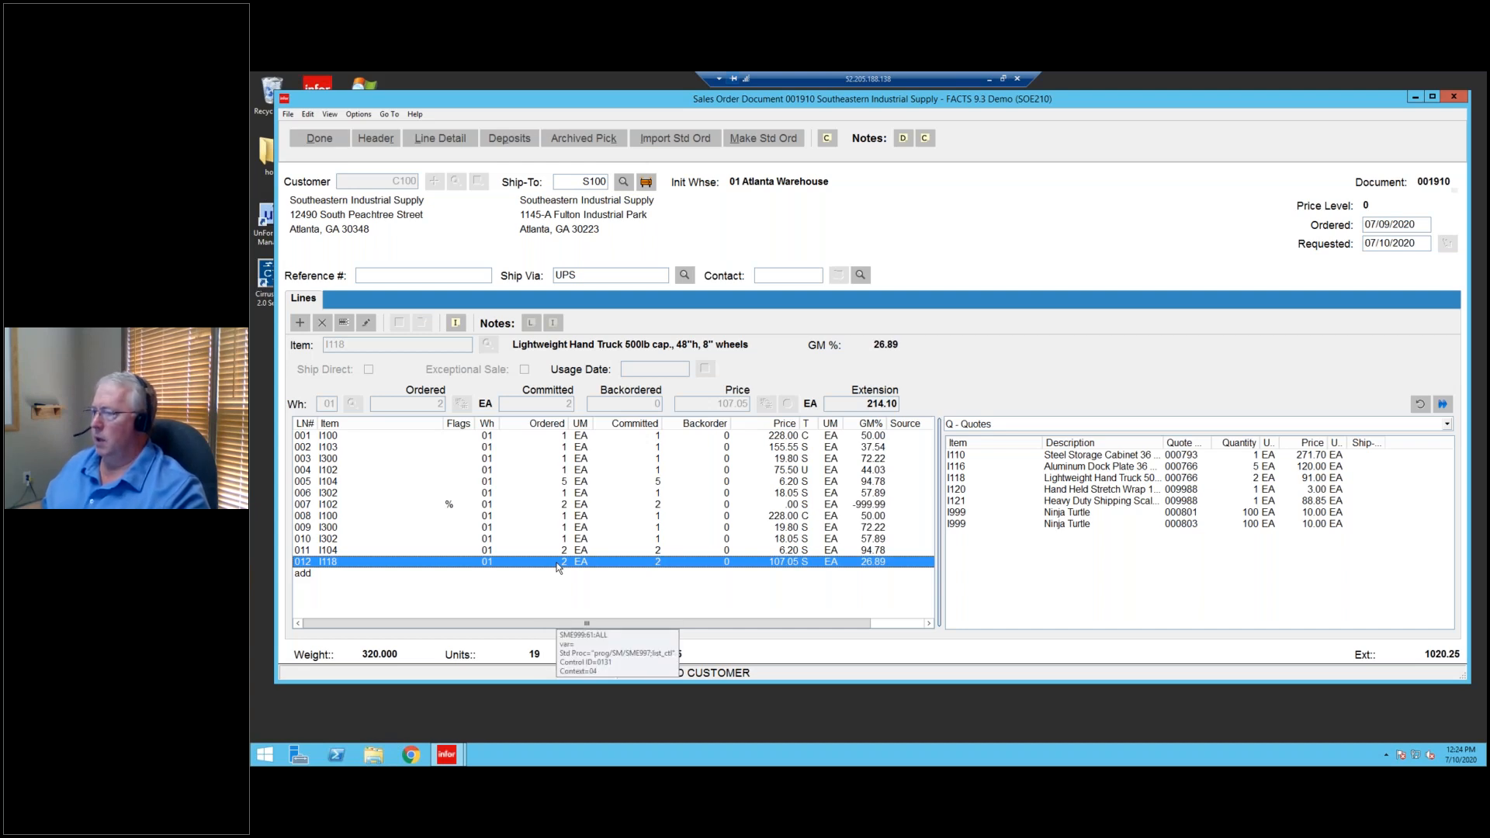
Compare line 012 with its I118 quote row, view and close the quote document, and look at the quoted items I121, I116 and I110.
left_click(1141, 479)
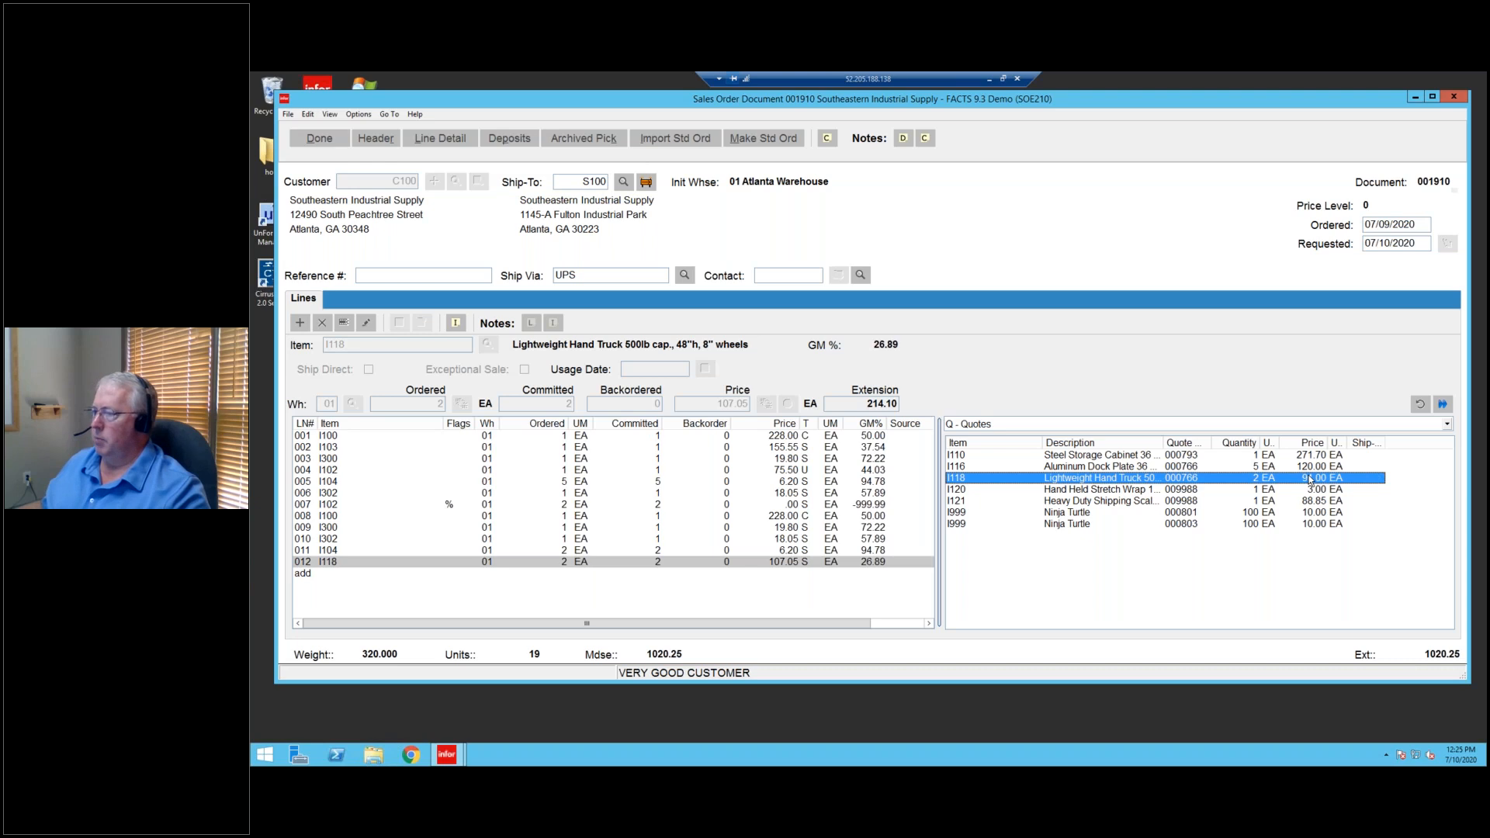
left_click(781, 562)
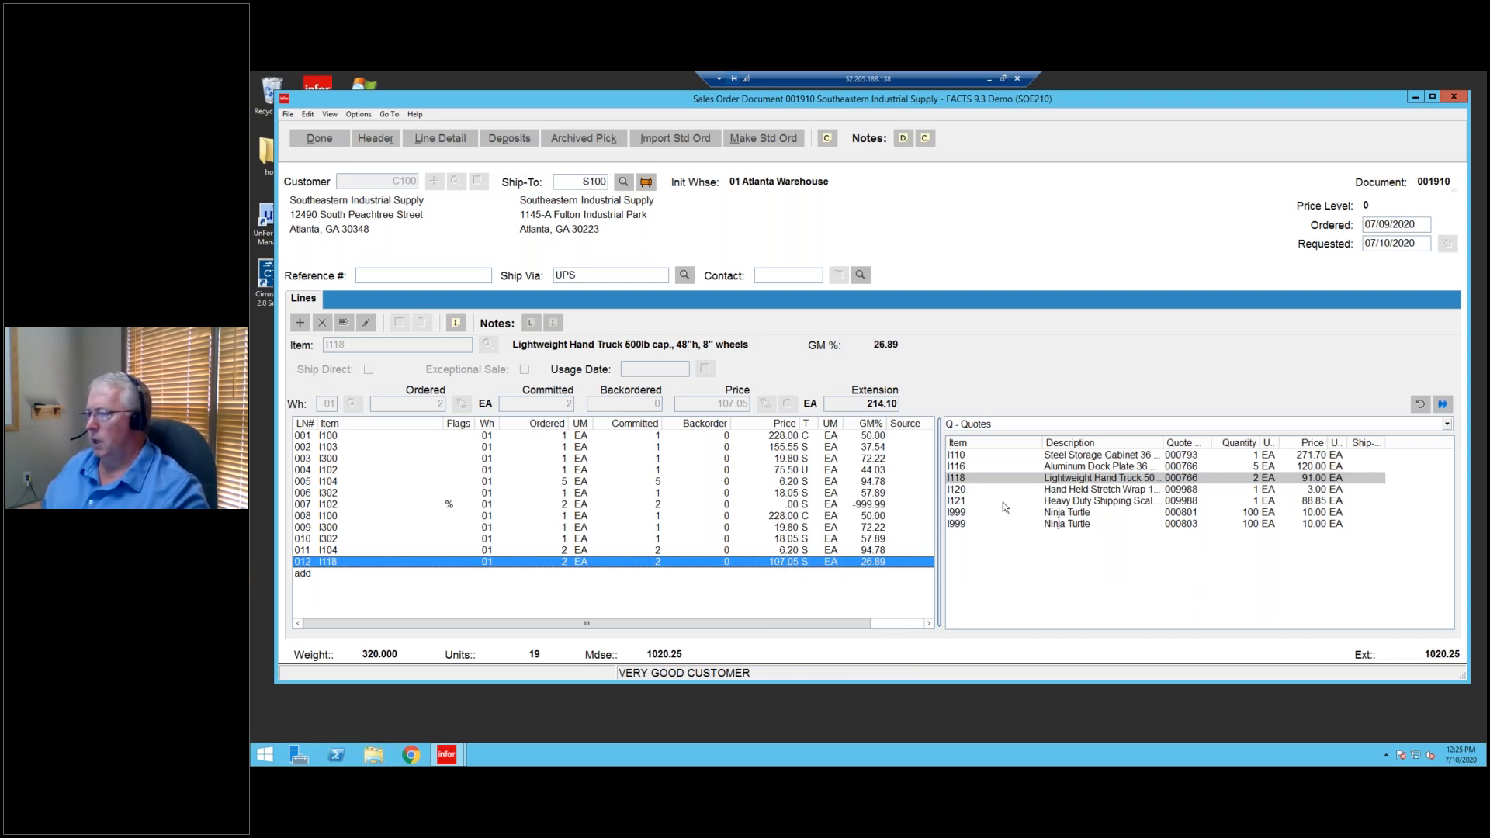
left_click(1217, 479)
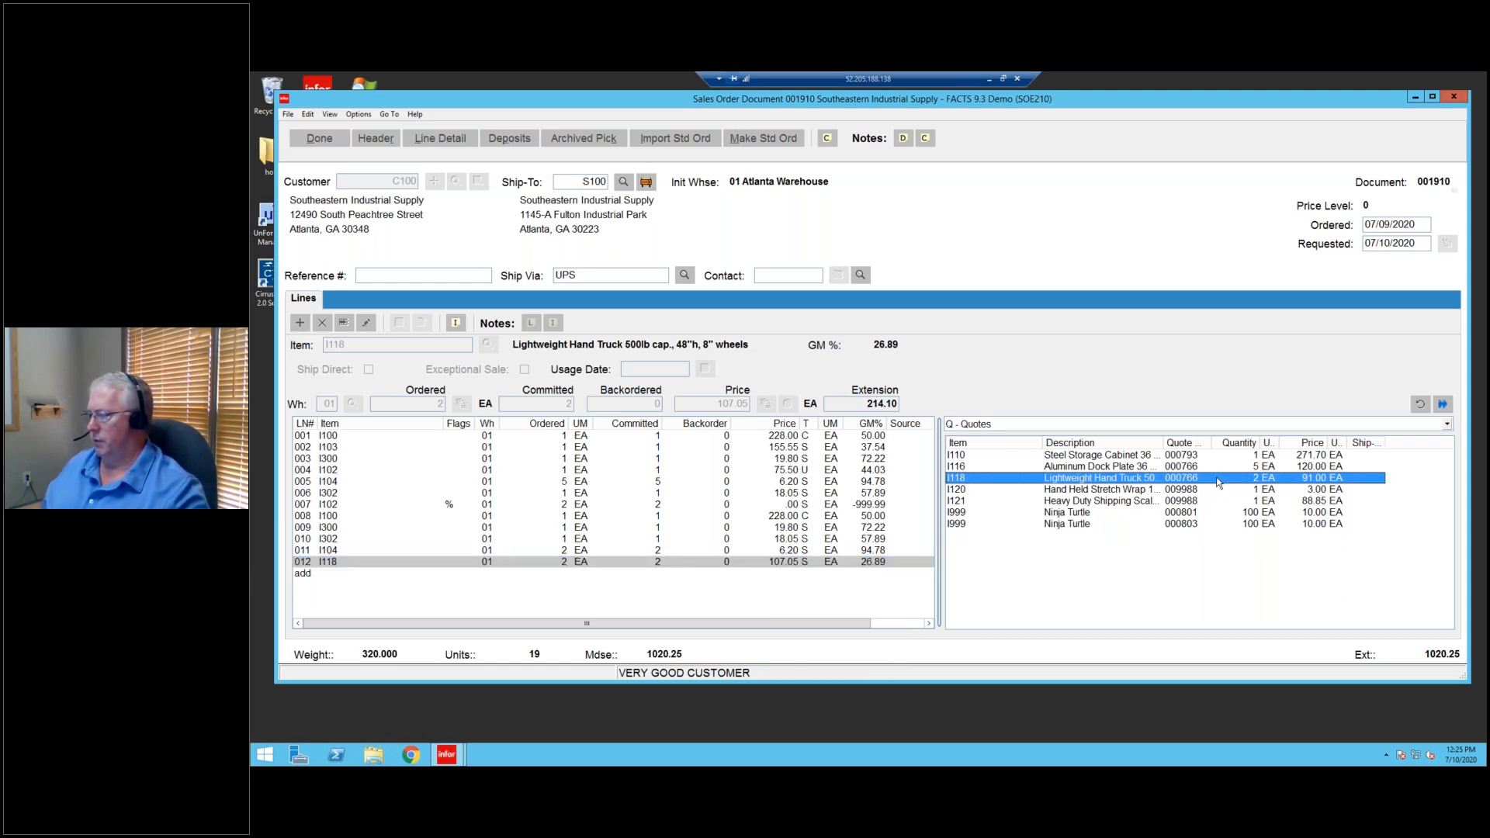
double_click(1037, 478)
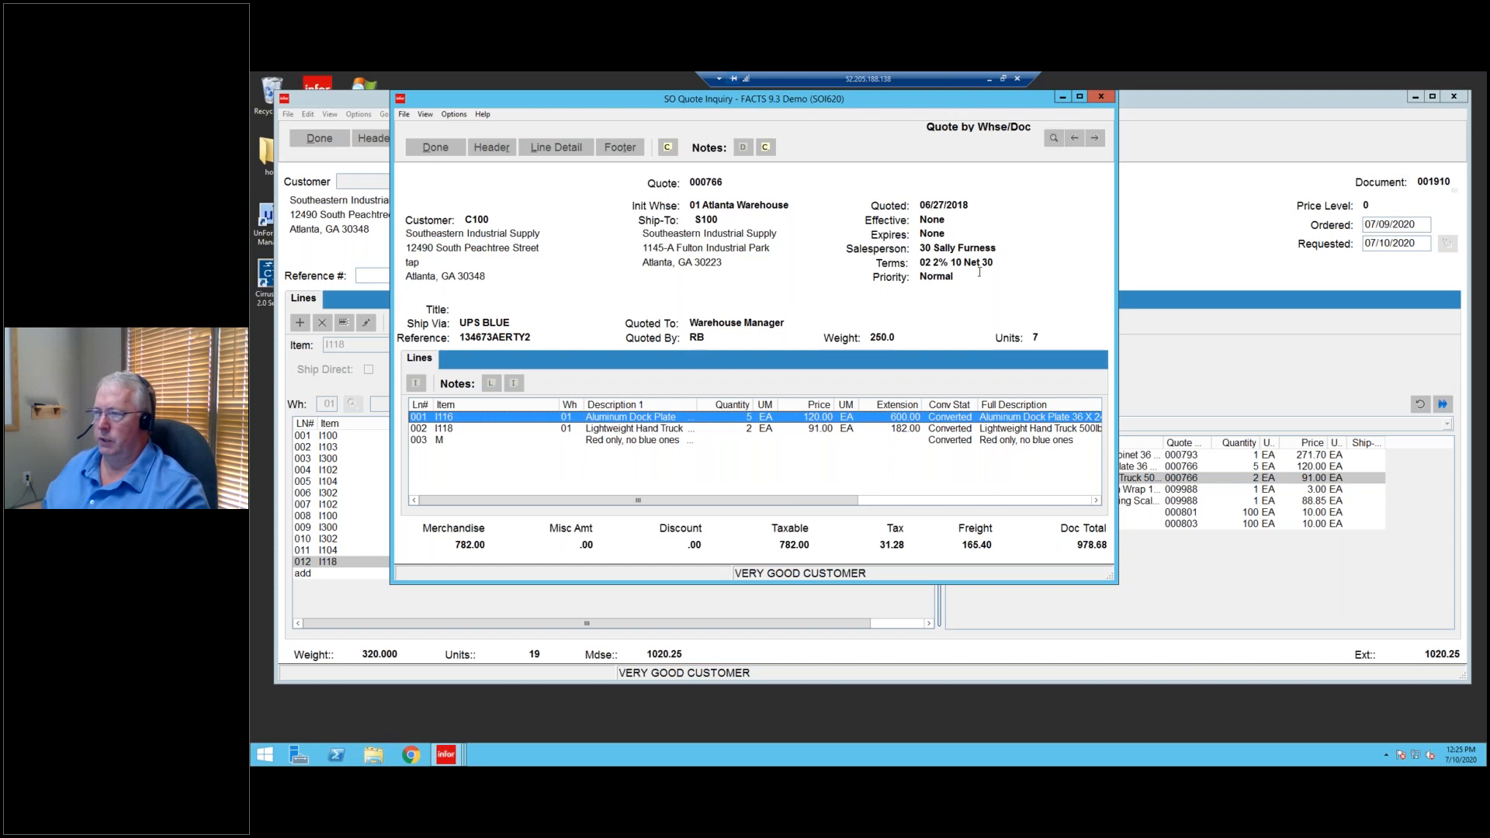
left_click(438, 147)
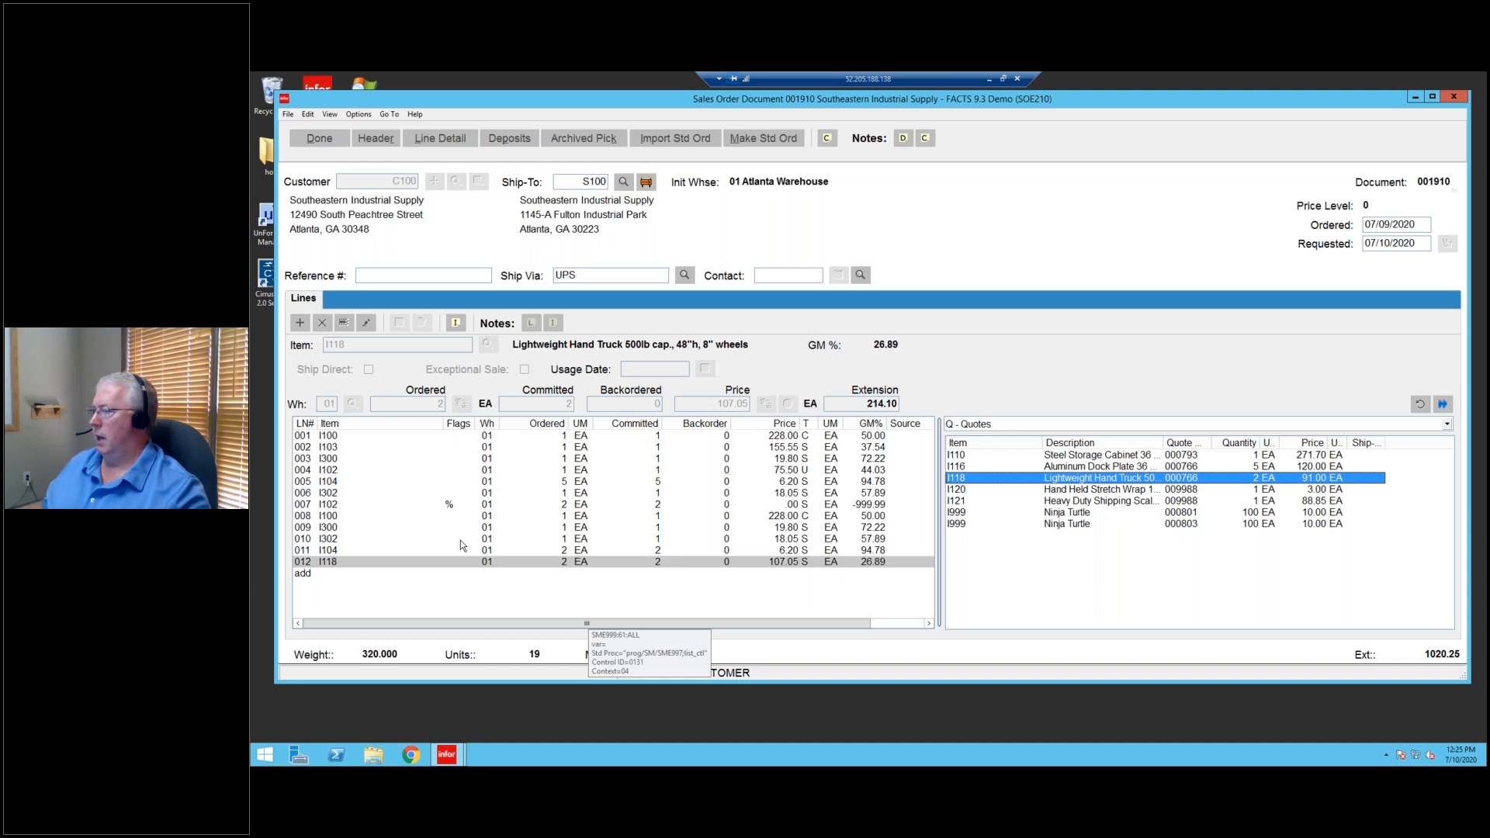
left_click(991, 501)
left_click(999, 467)
left_click(1003, 456)
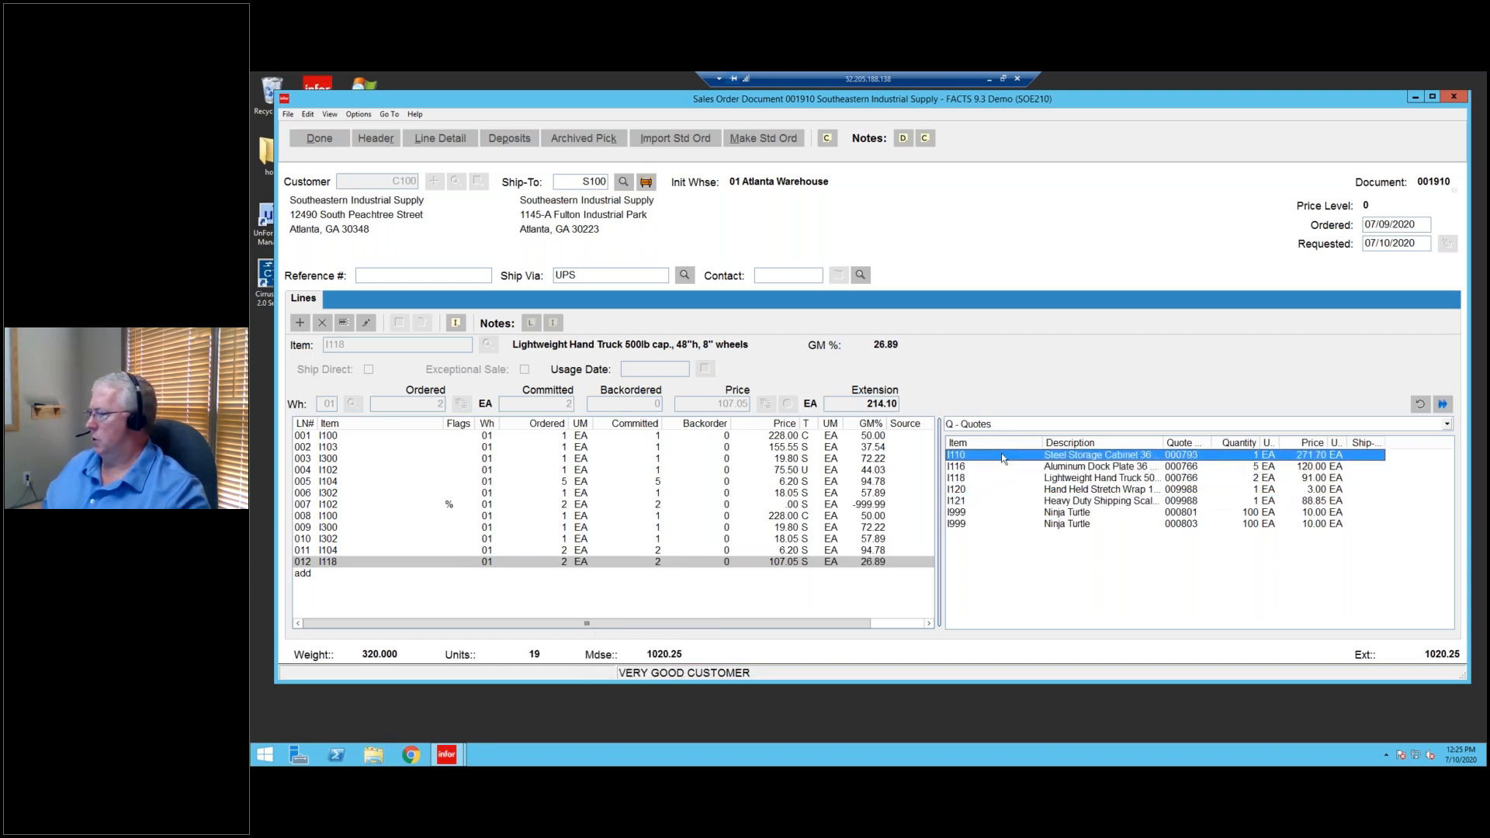
Switch the item pad to Prior Purchases and step through the order lines down to 011 and back to 001.
left_click(1347, 427)
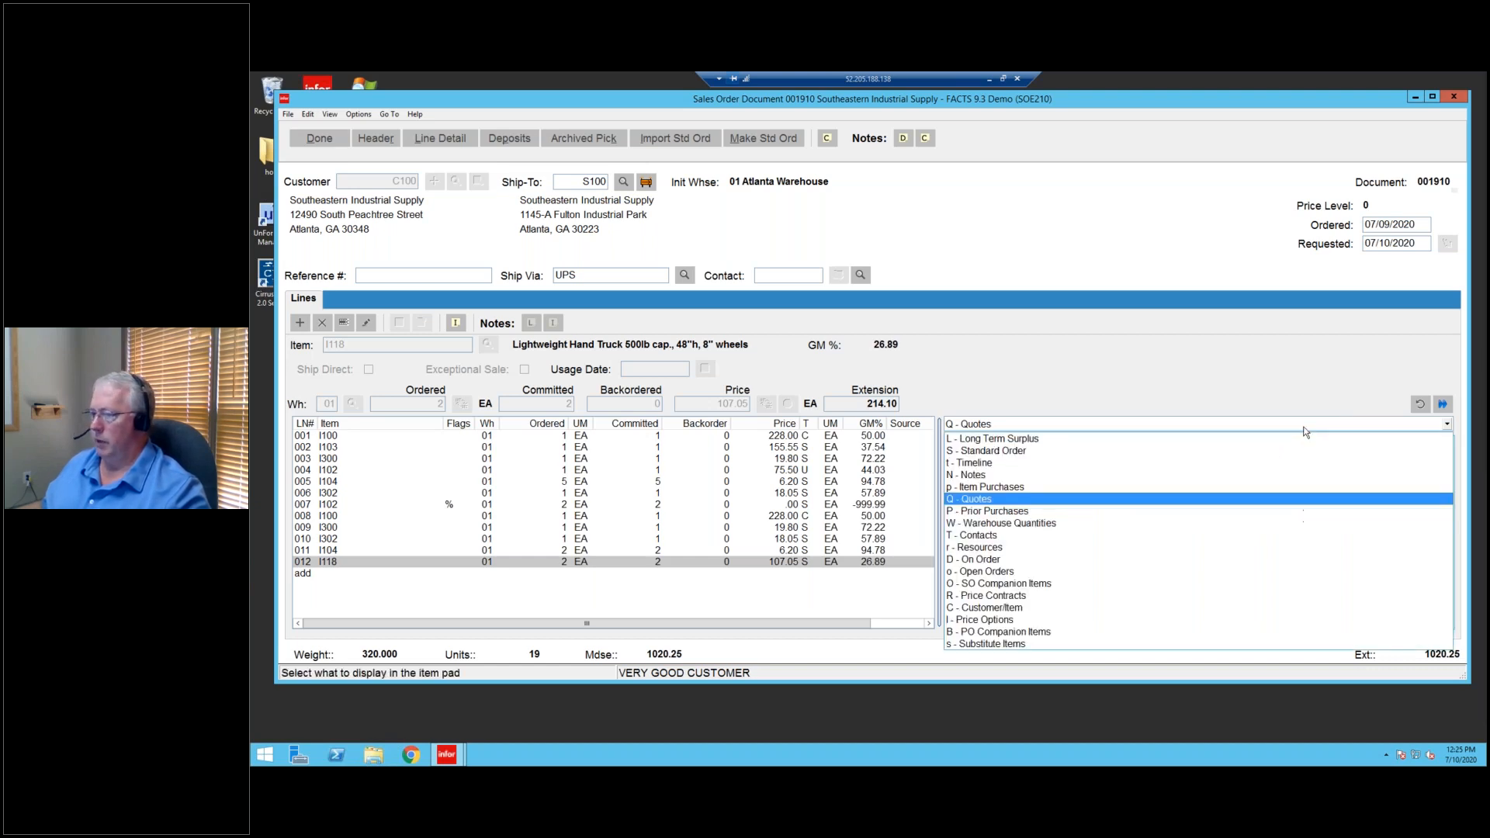
left_click(977, 511)
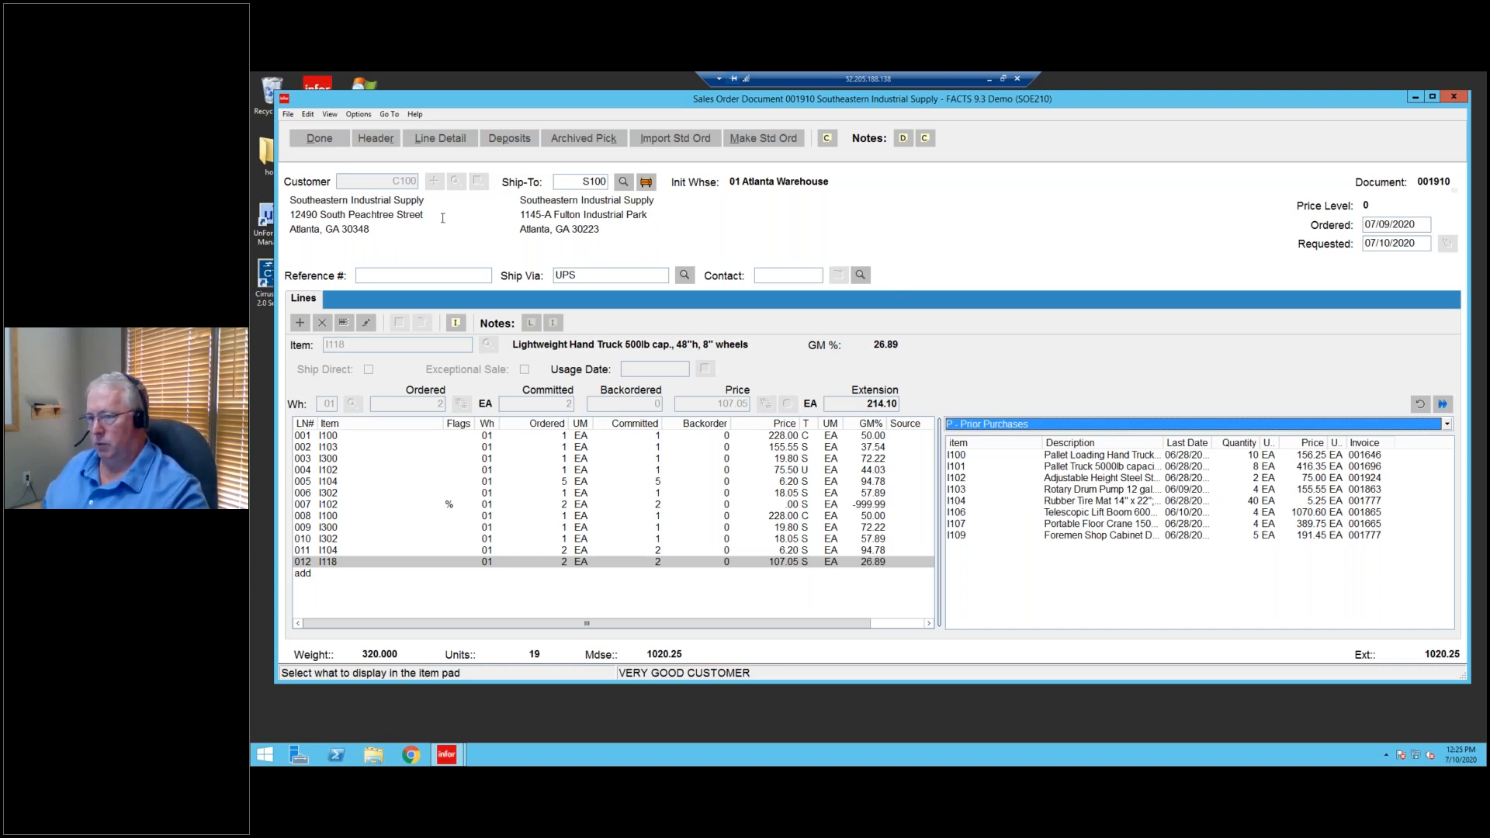
left_click_drag(348, 444, 352, 470)
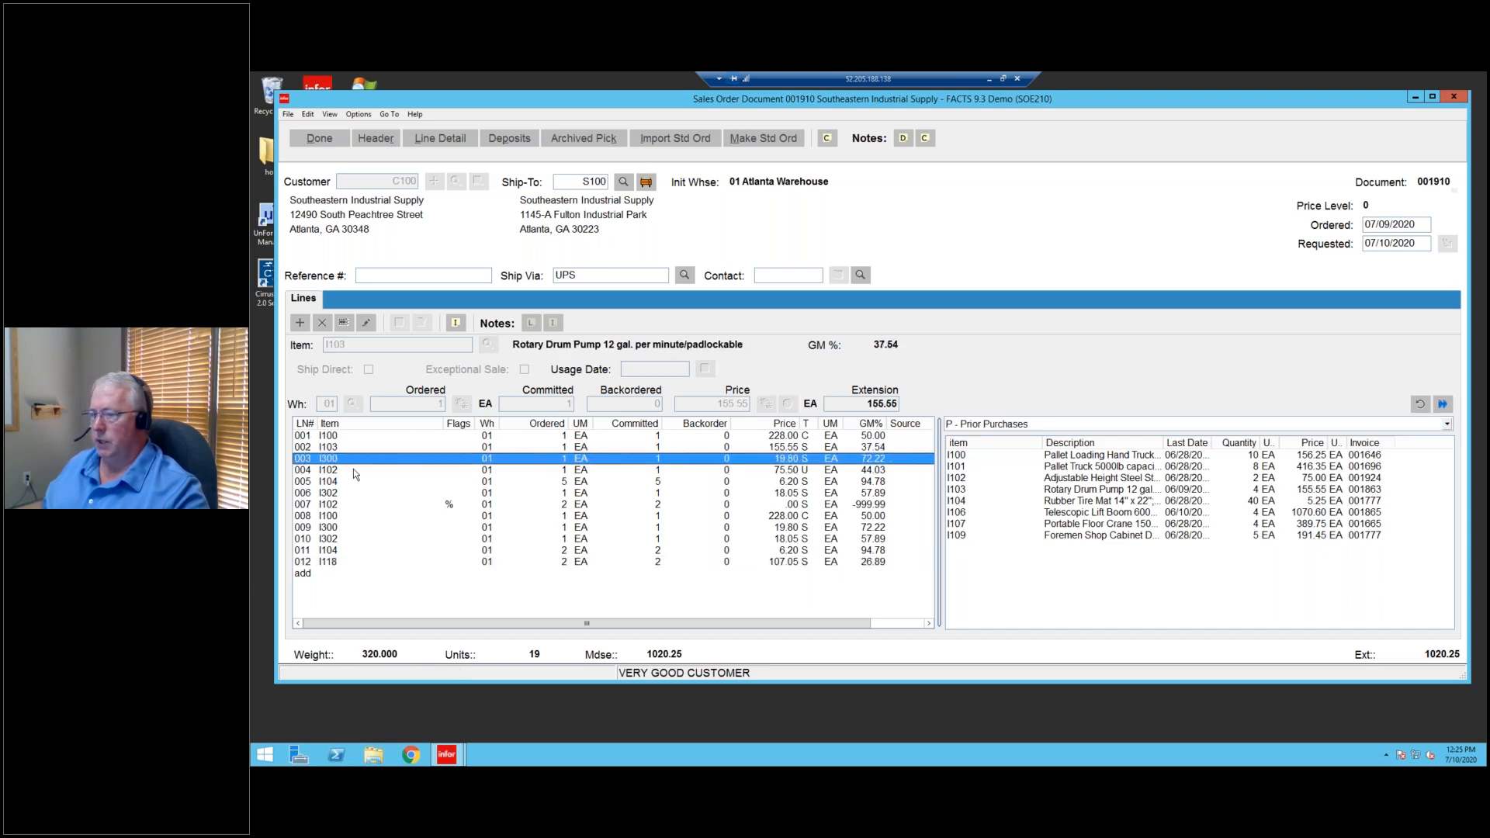
key("Down")
key("Down")
key("Down")
key("Down")
key("Down")
key("Down")
key("Down")
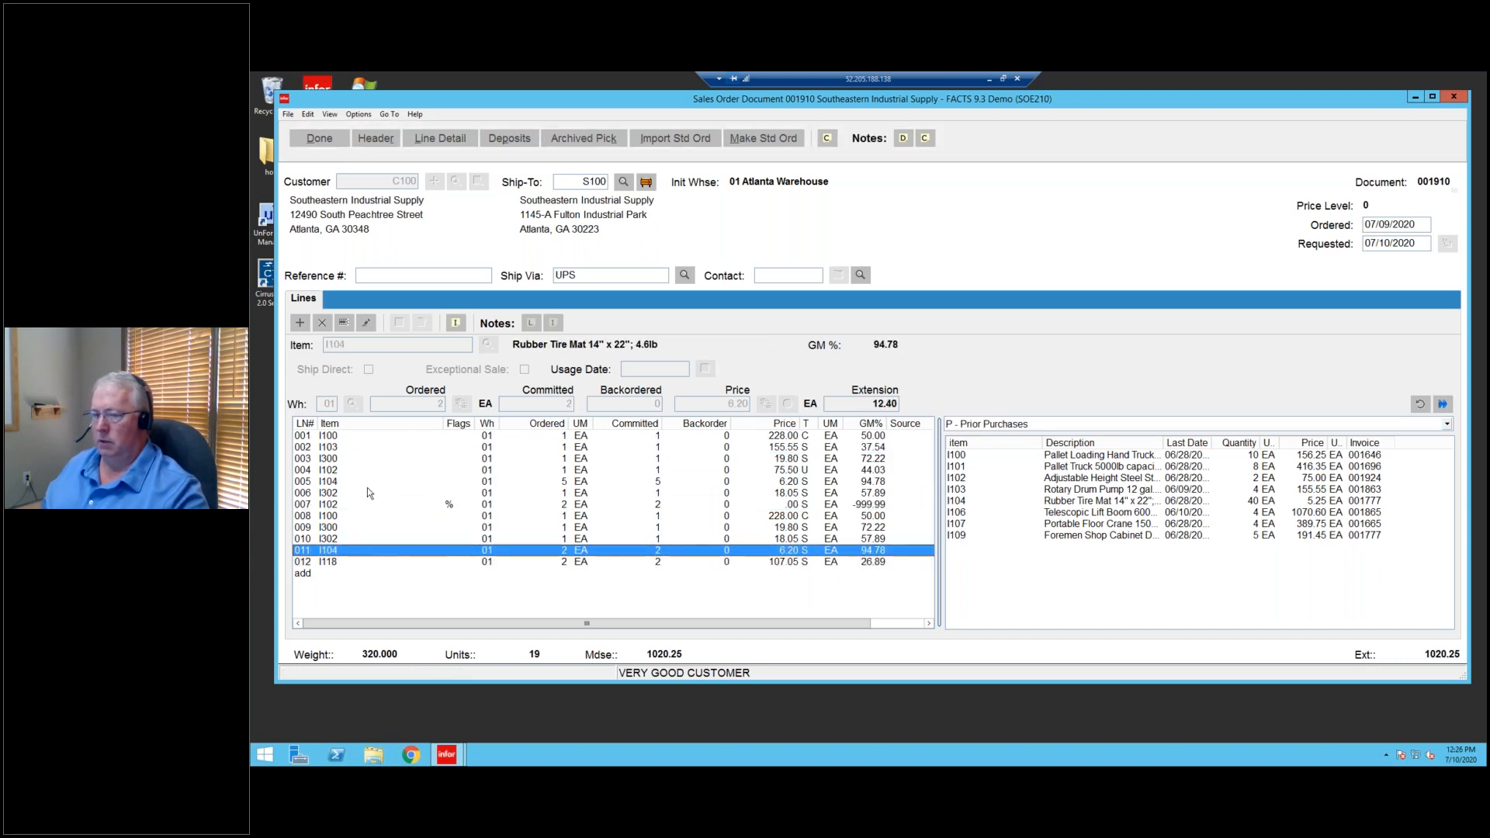
left_click_drag(366, 486, 417, 408)
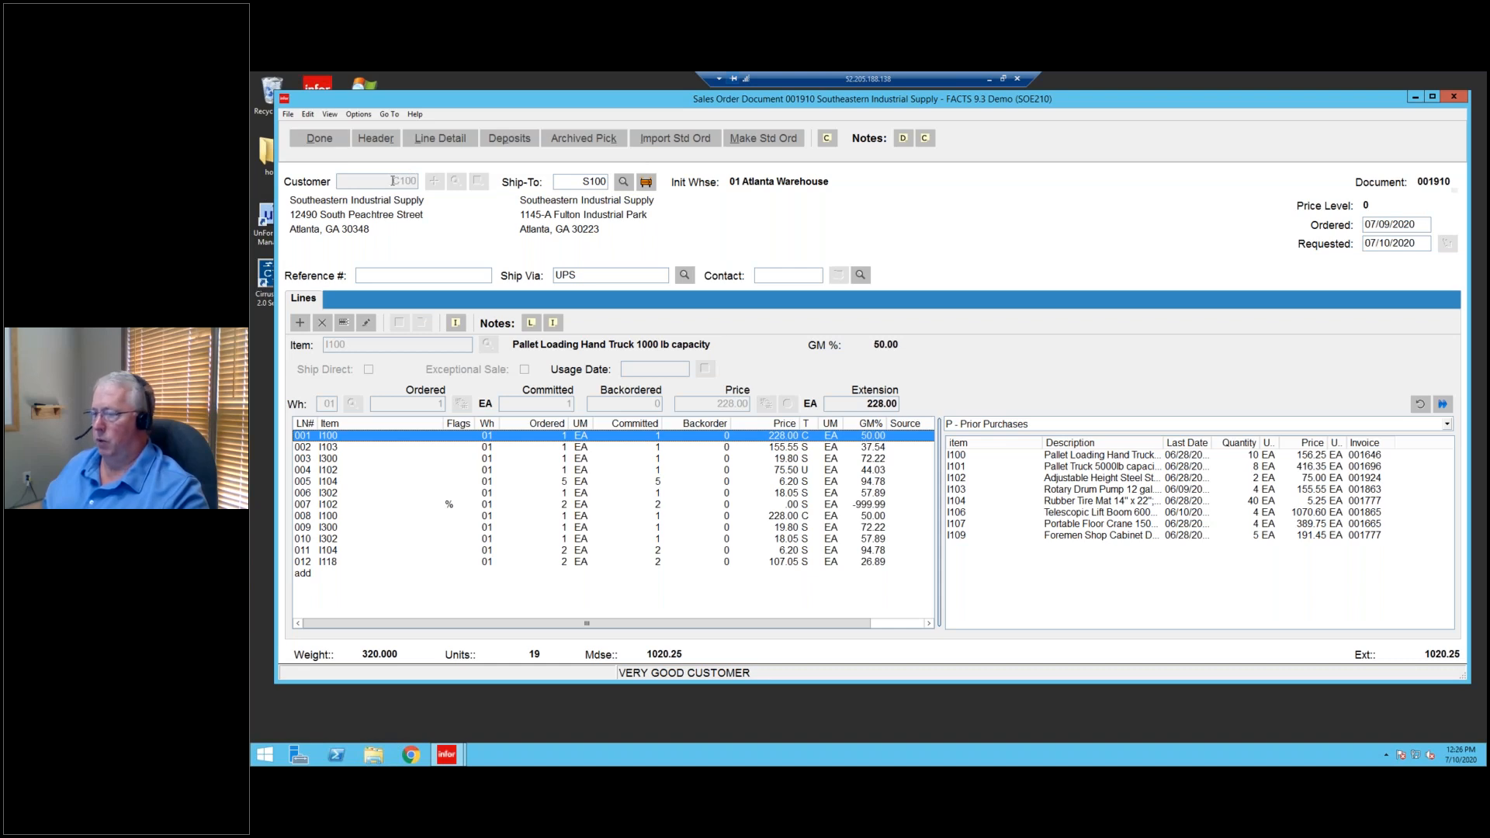
Fit the Last Date column to its contents, then open the past invoice for Rubber Tire Mat I104 and close it after viewing.
double_click(1212, 443)
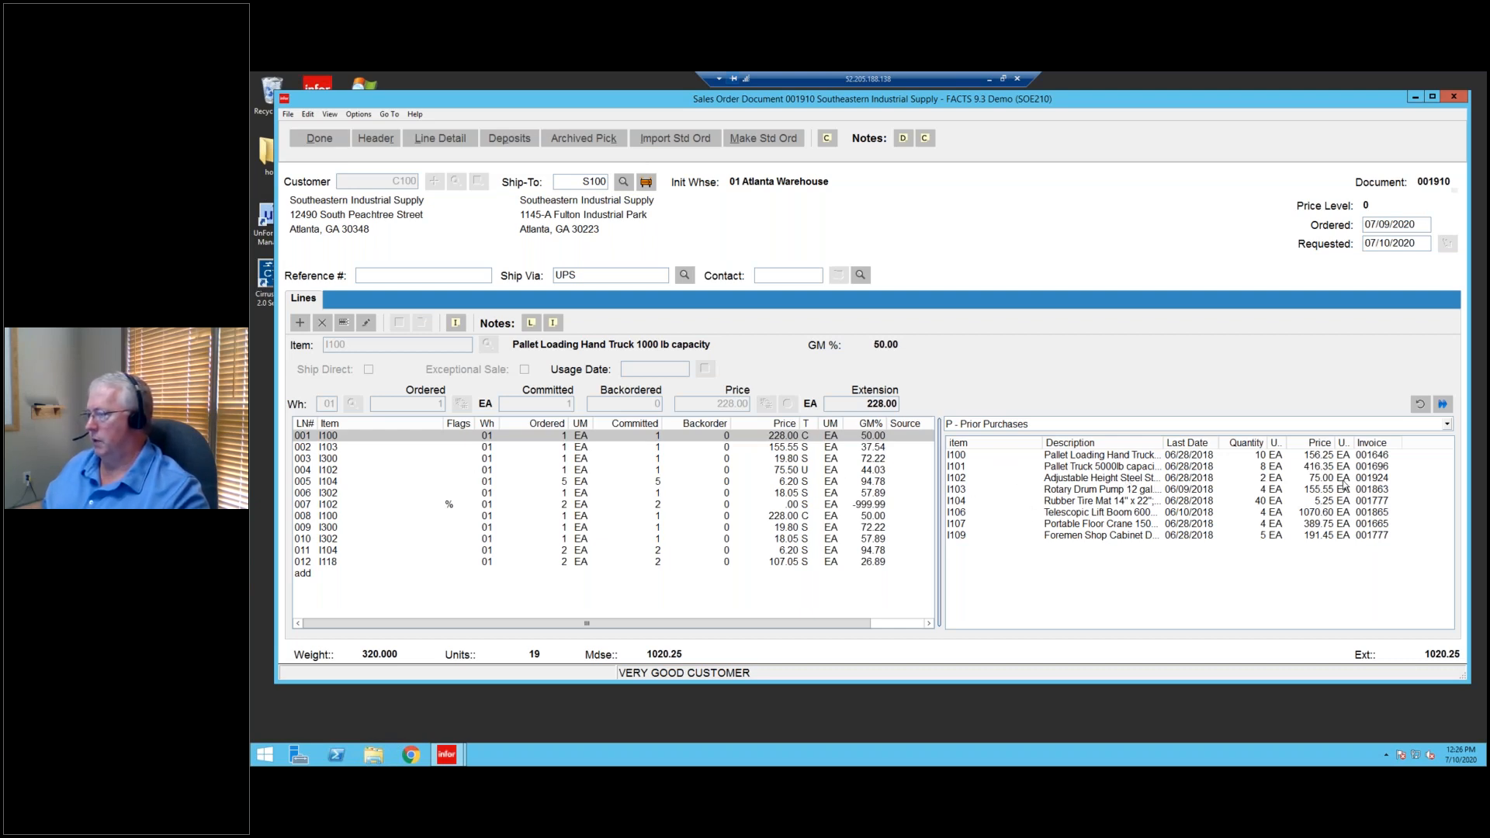
left_click(1378, 456)
left_click_drag(1379, 472, 1376, 526)
left_click(1376, 527)
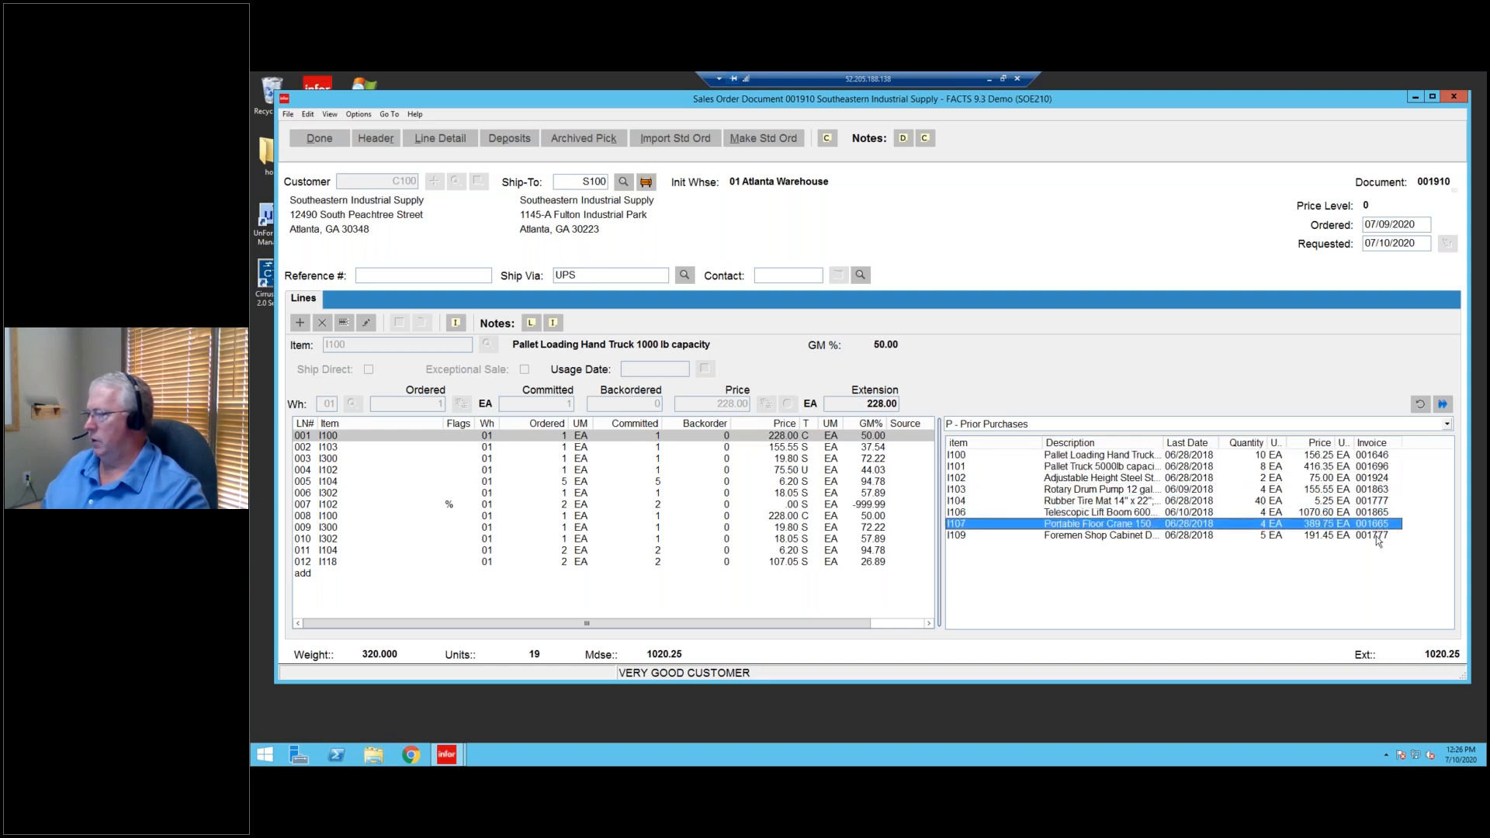
left_click(1376, 535)
double_click(1374, 503)
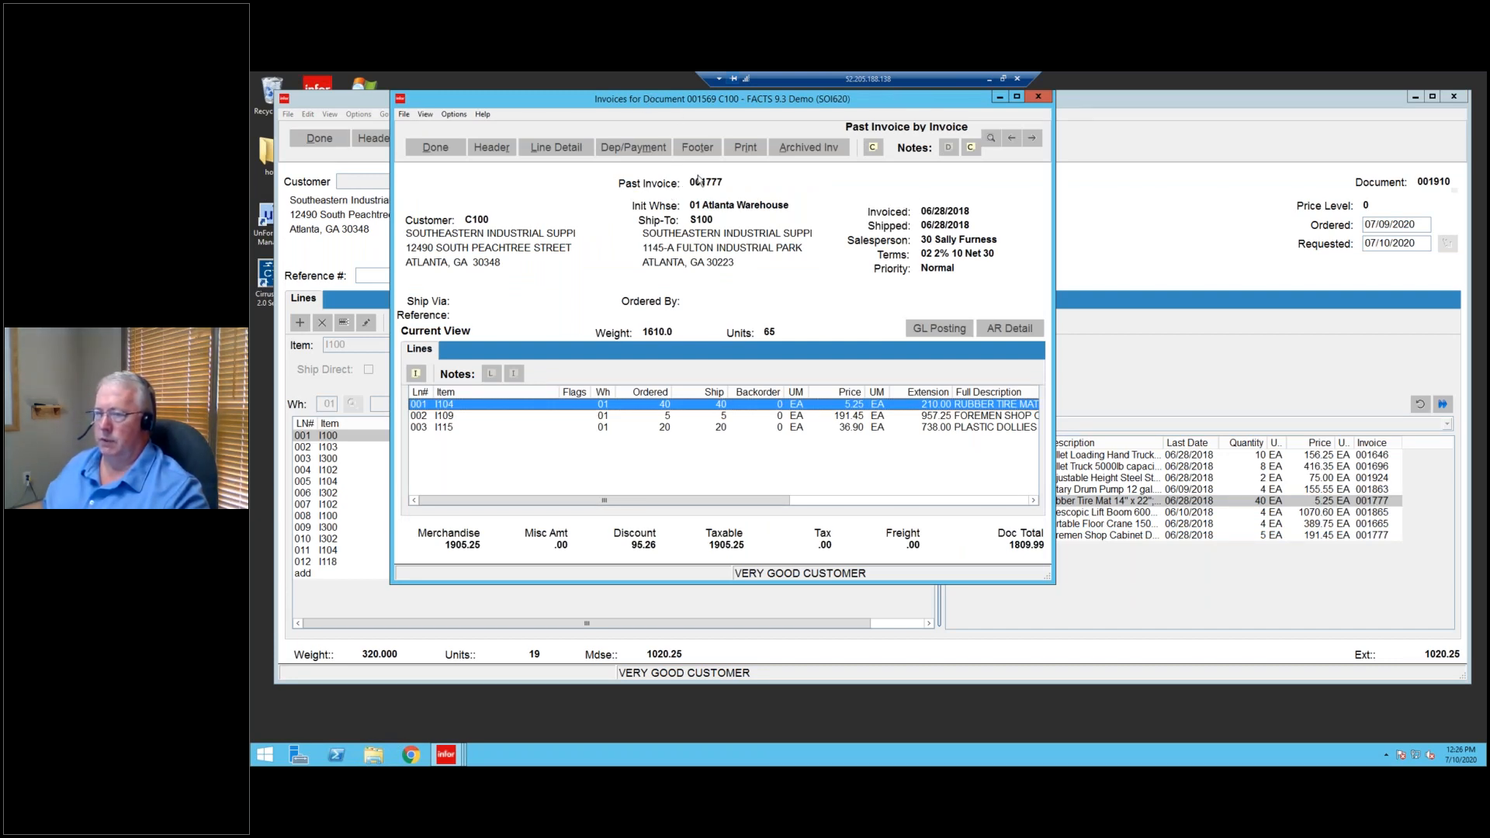
left_click(437, 148)
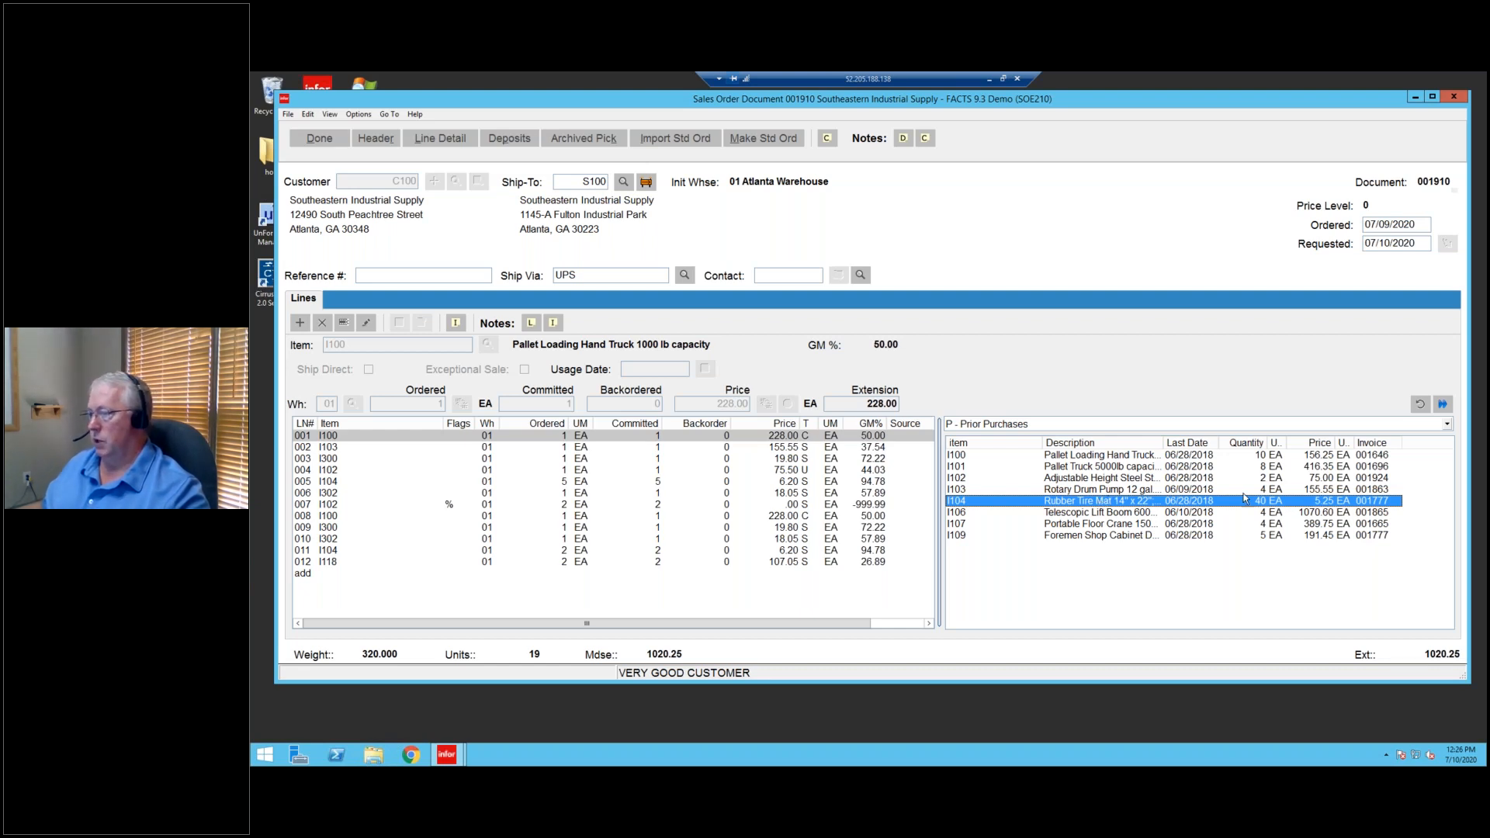
Add the previously purchased item I109, Foremen Shop Cabinet Desk, from Prior Purchases to the order as line 013 and select the new line.
key("Up")
key("Up")
key("Up")
key("Up")
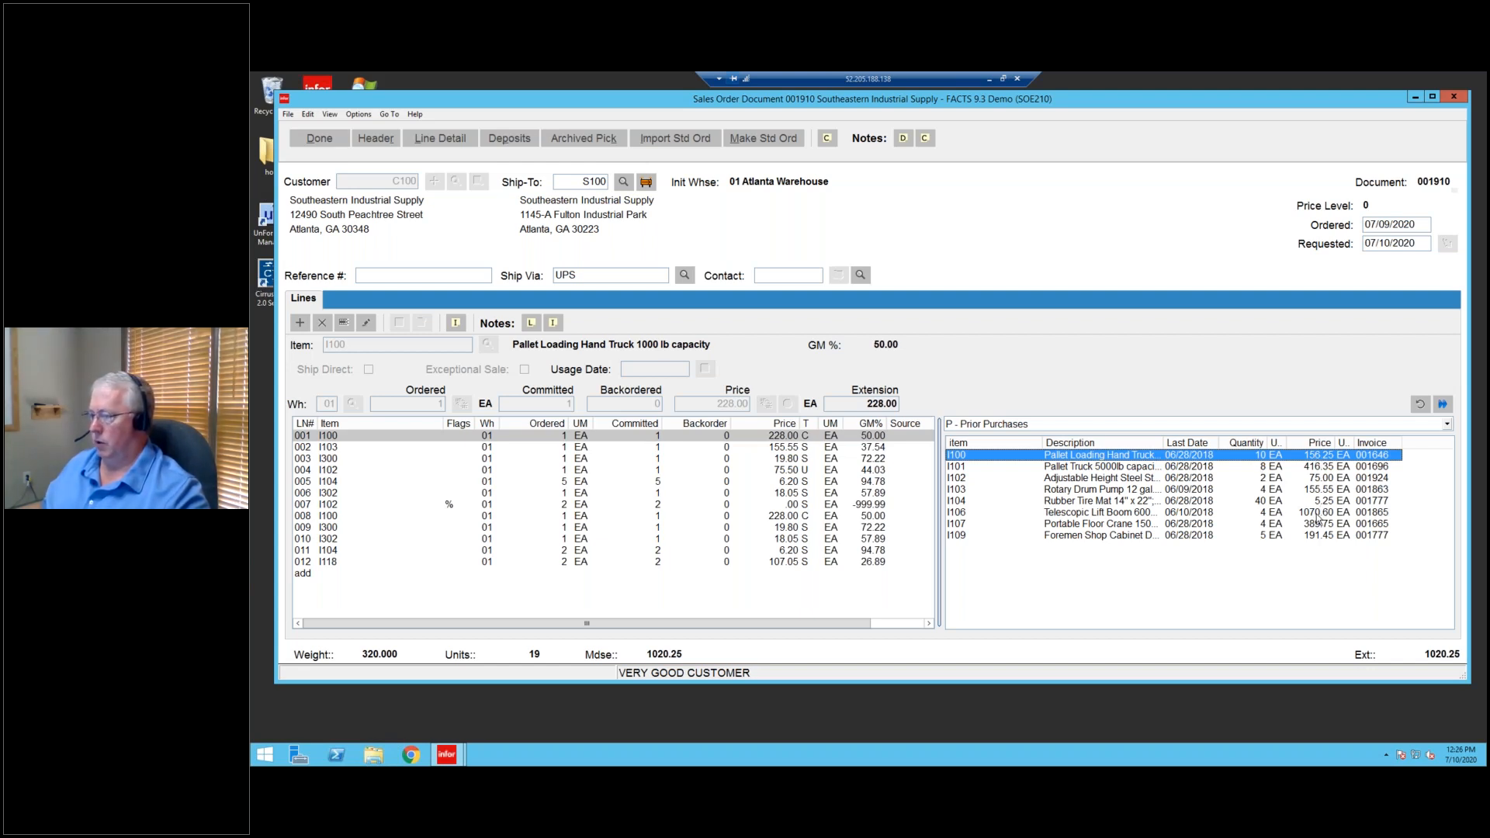
left_click(1050, 536)
left_click_drag(1080, 536, 618, 574)
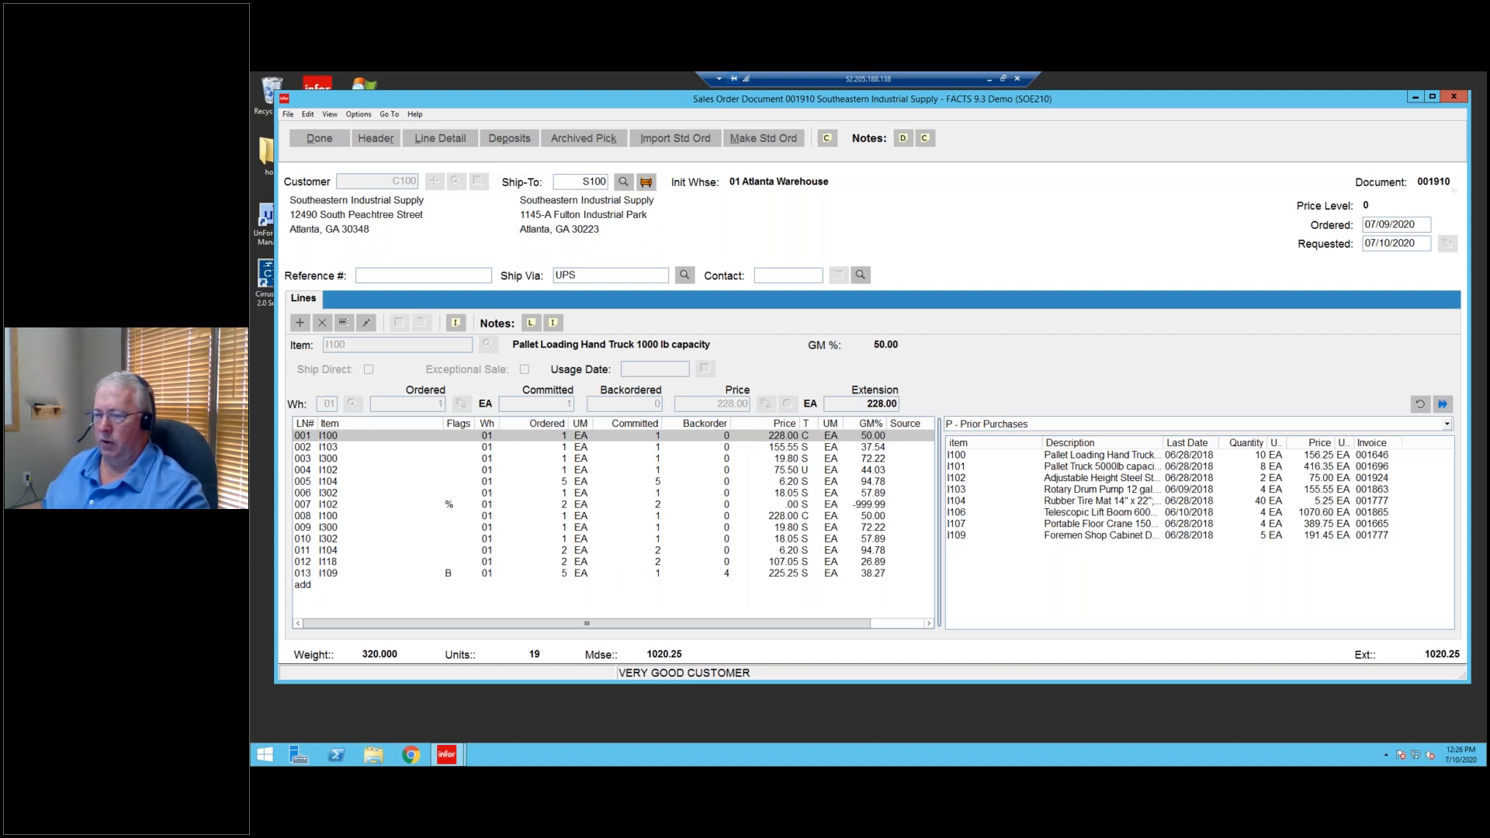
left_click(329, 573)
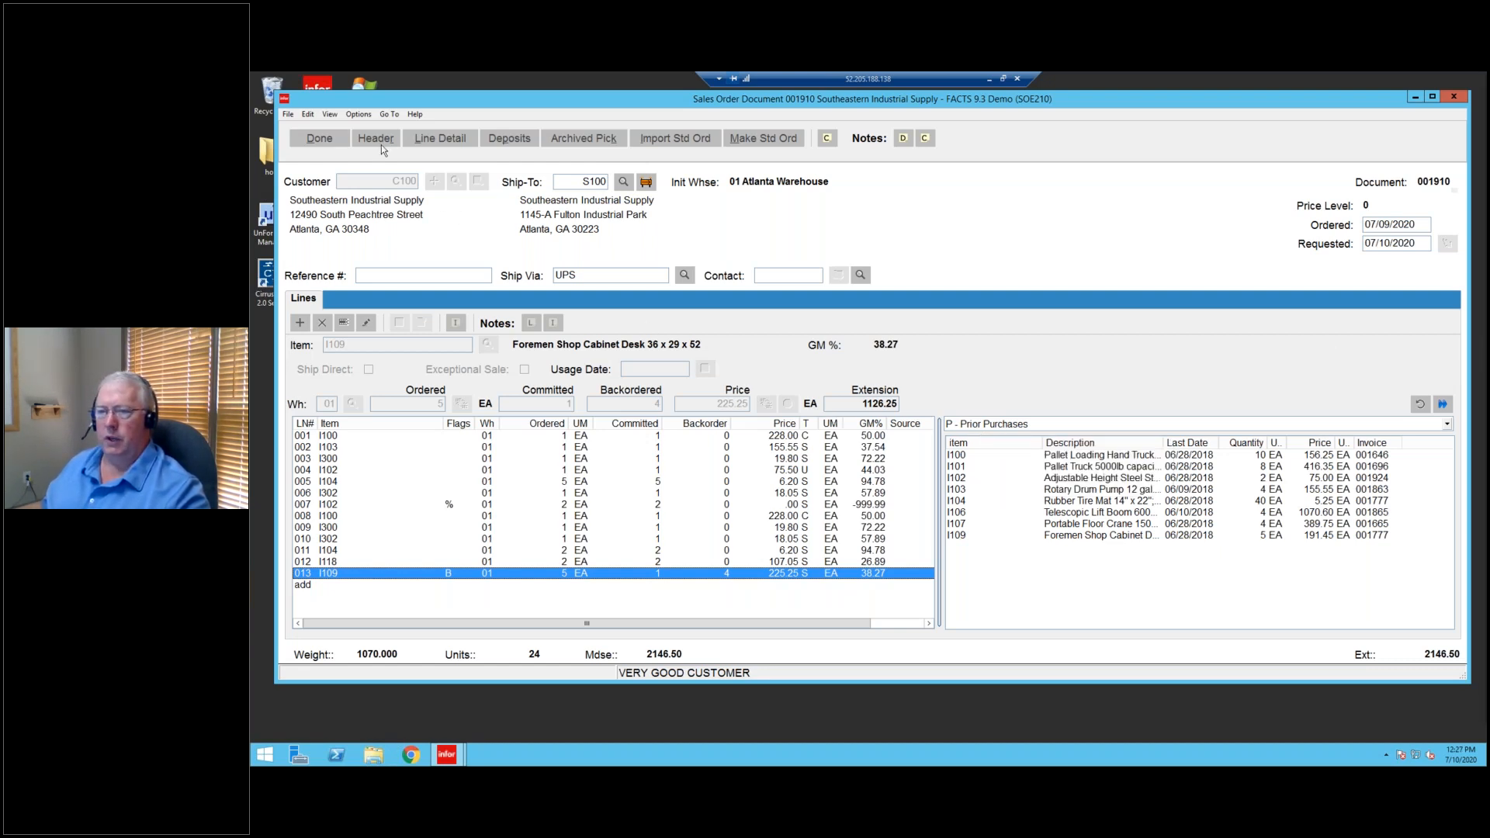
left_click(360, 115)
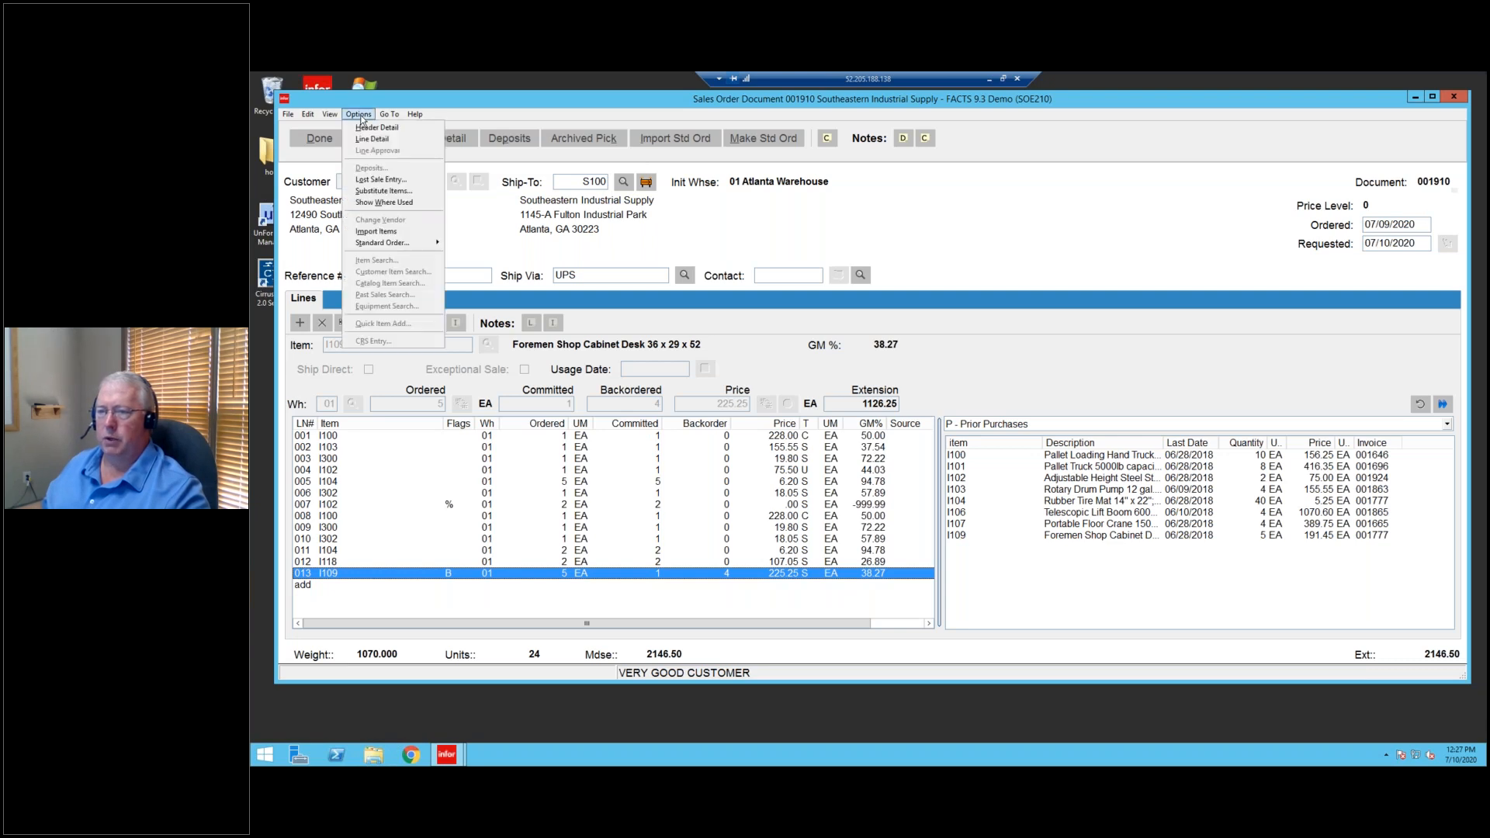
left_click(330, 114)
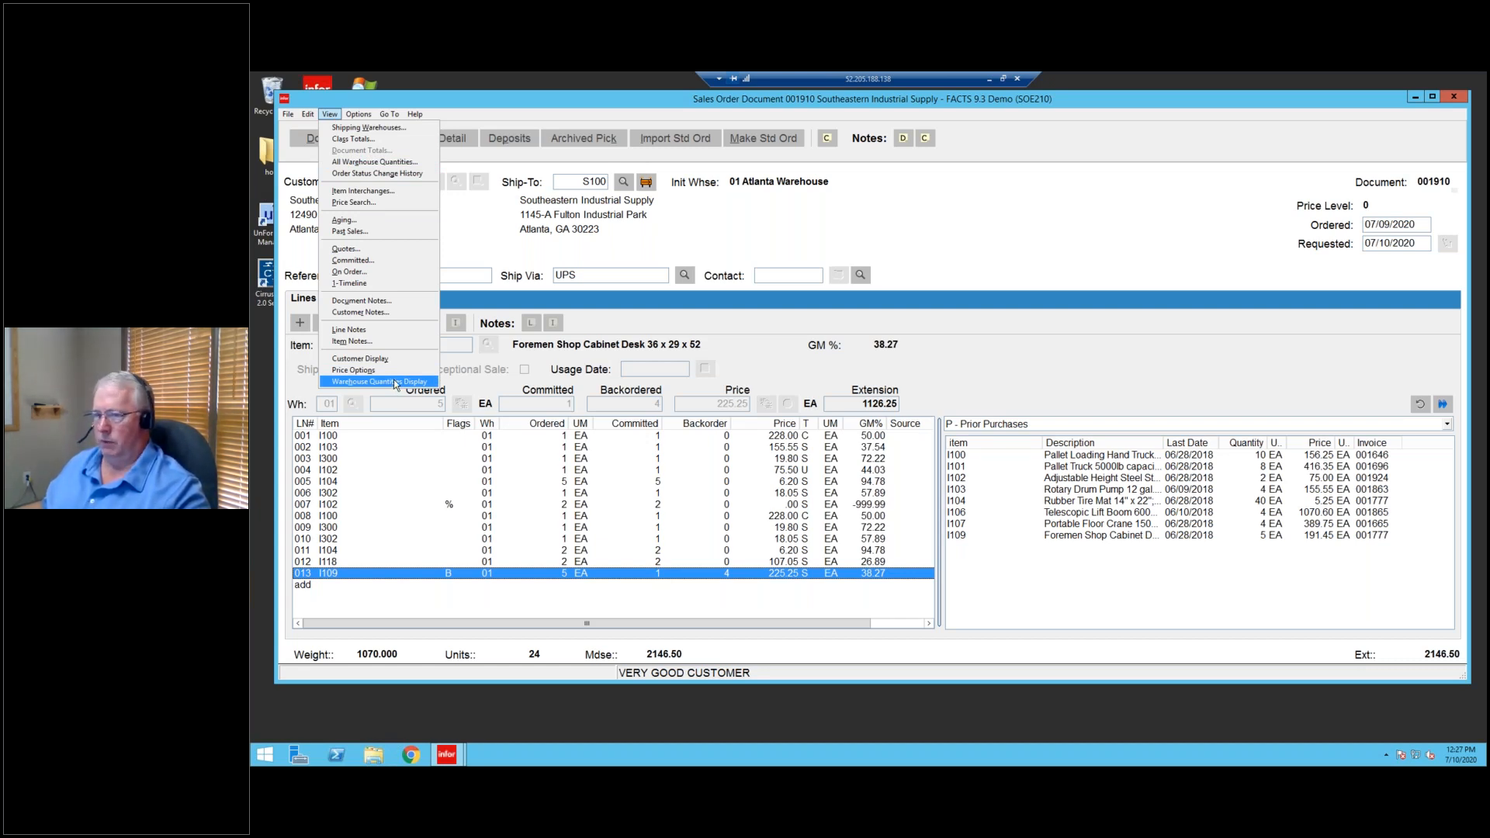
left_click(502, 104)
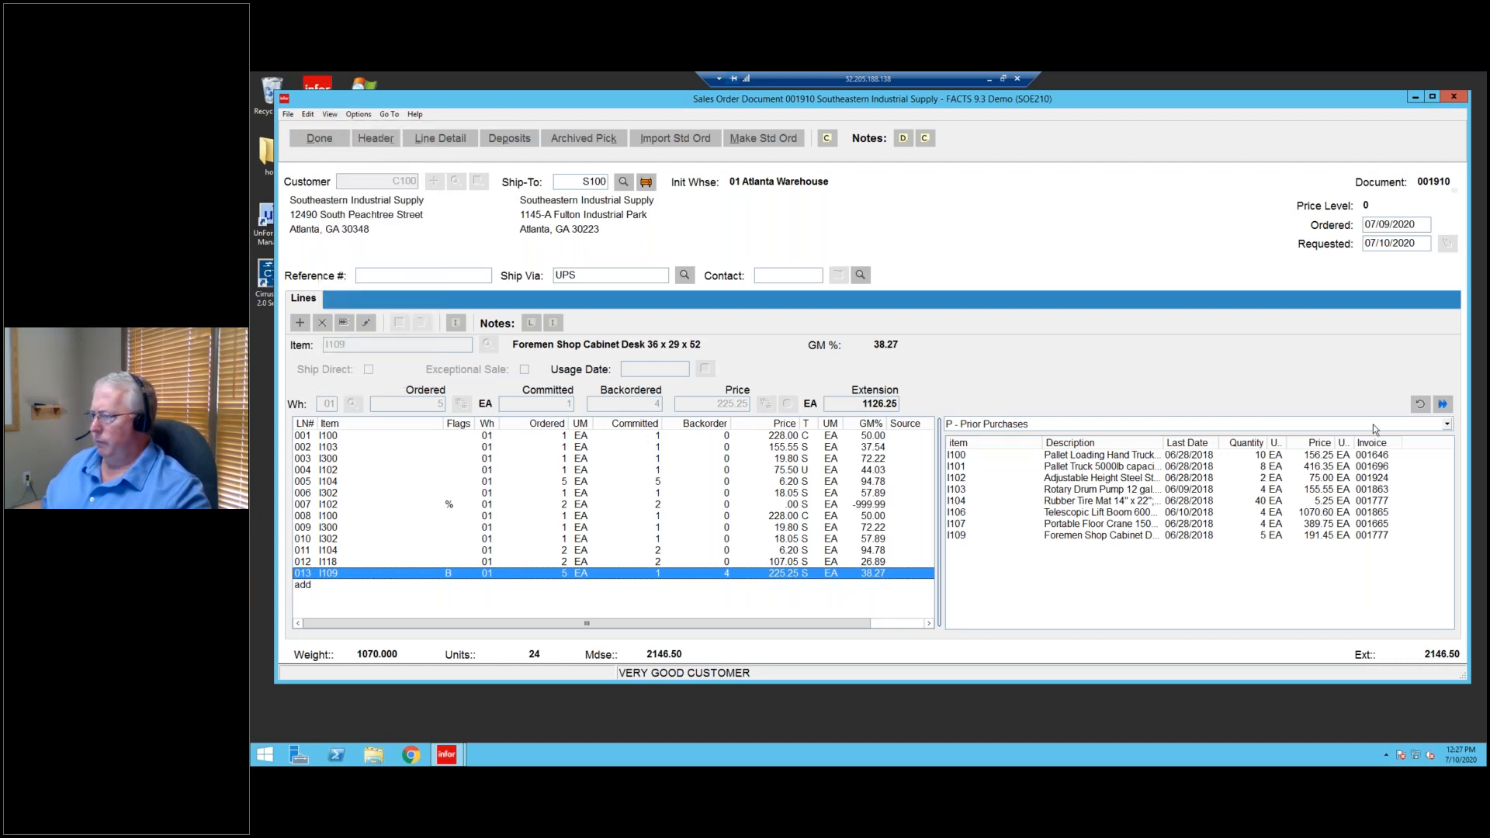
Switch the item pad to Warehouse Quantities and fit the Long Term Surplus and Short Term Surplus columns to their contents.
left_click(1447, 424)
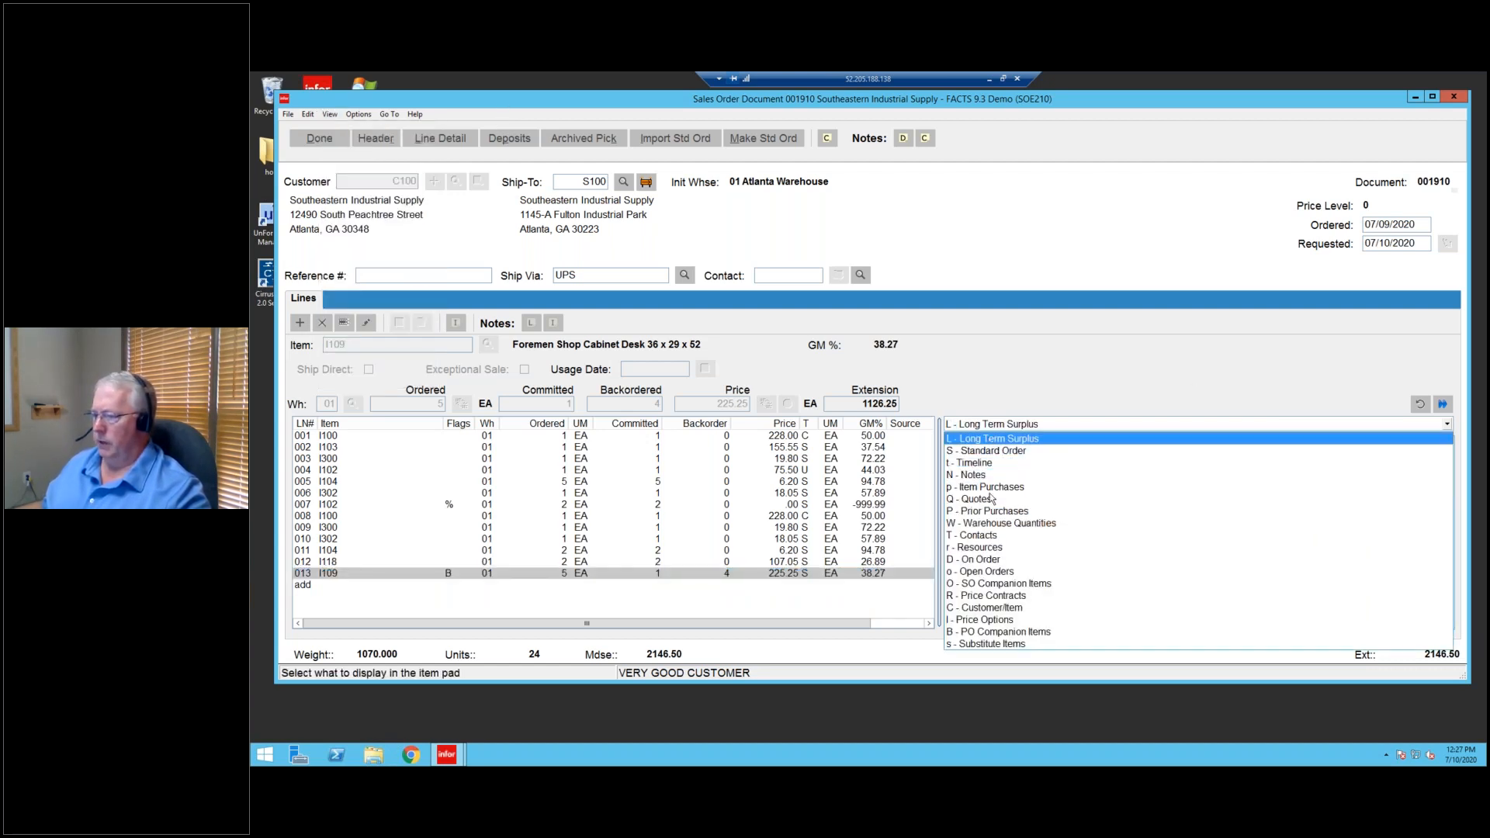
left_click(981, 524)
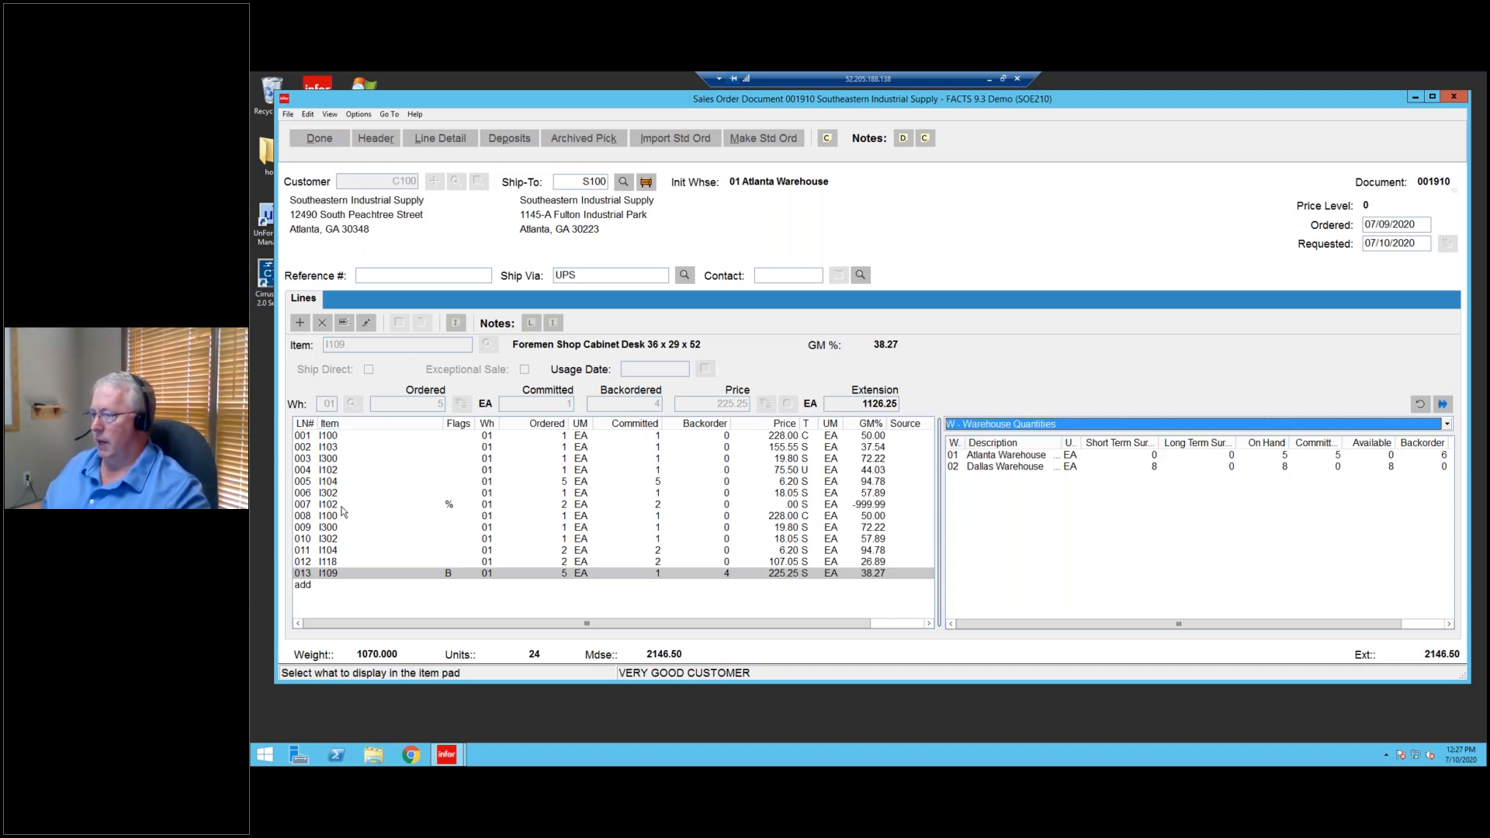
double_click(1237, 444)
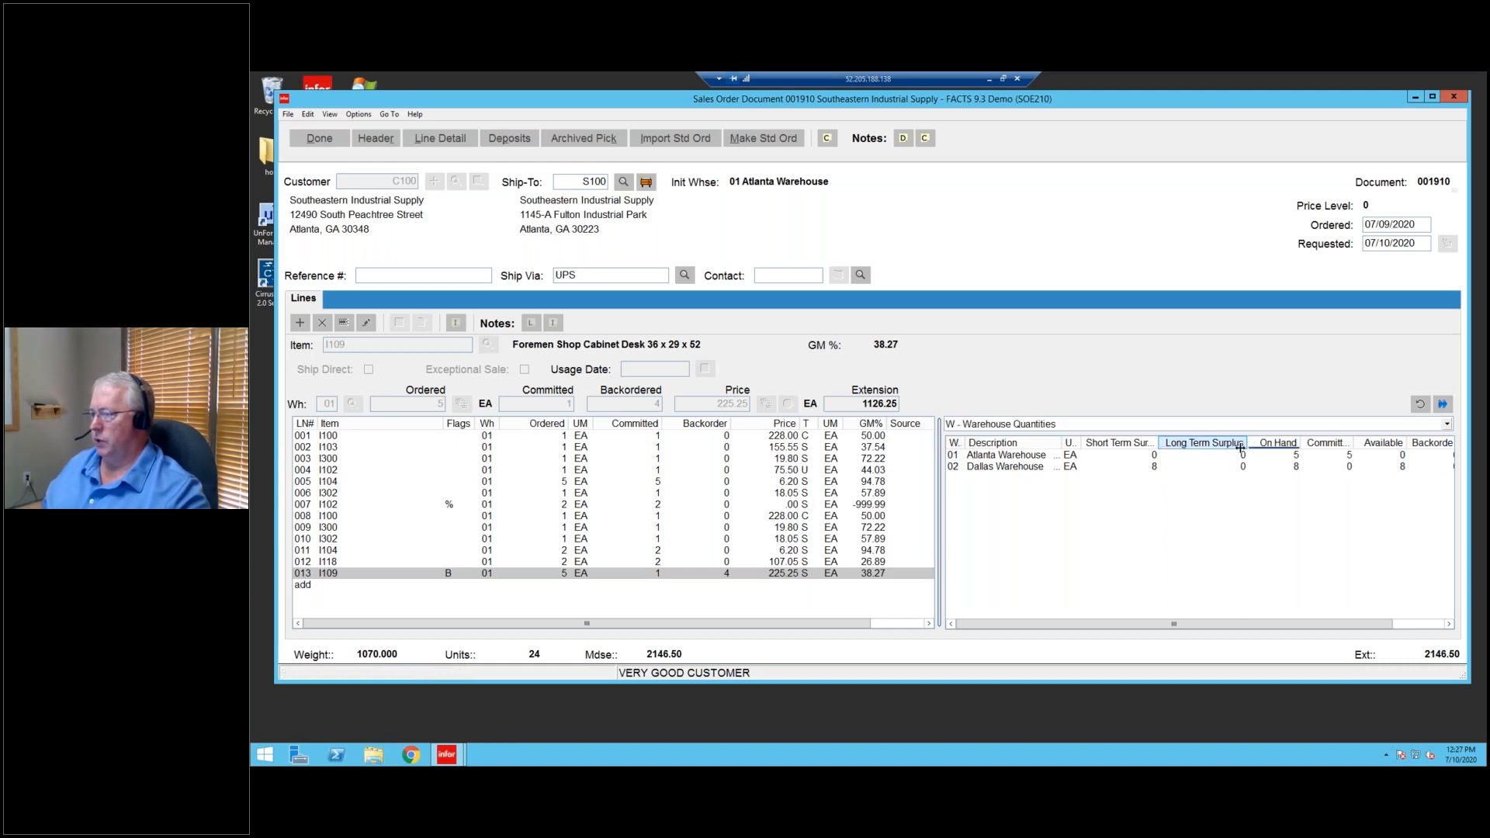
double_click(1158, 444)
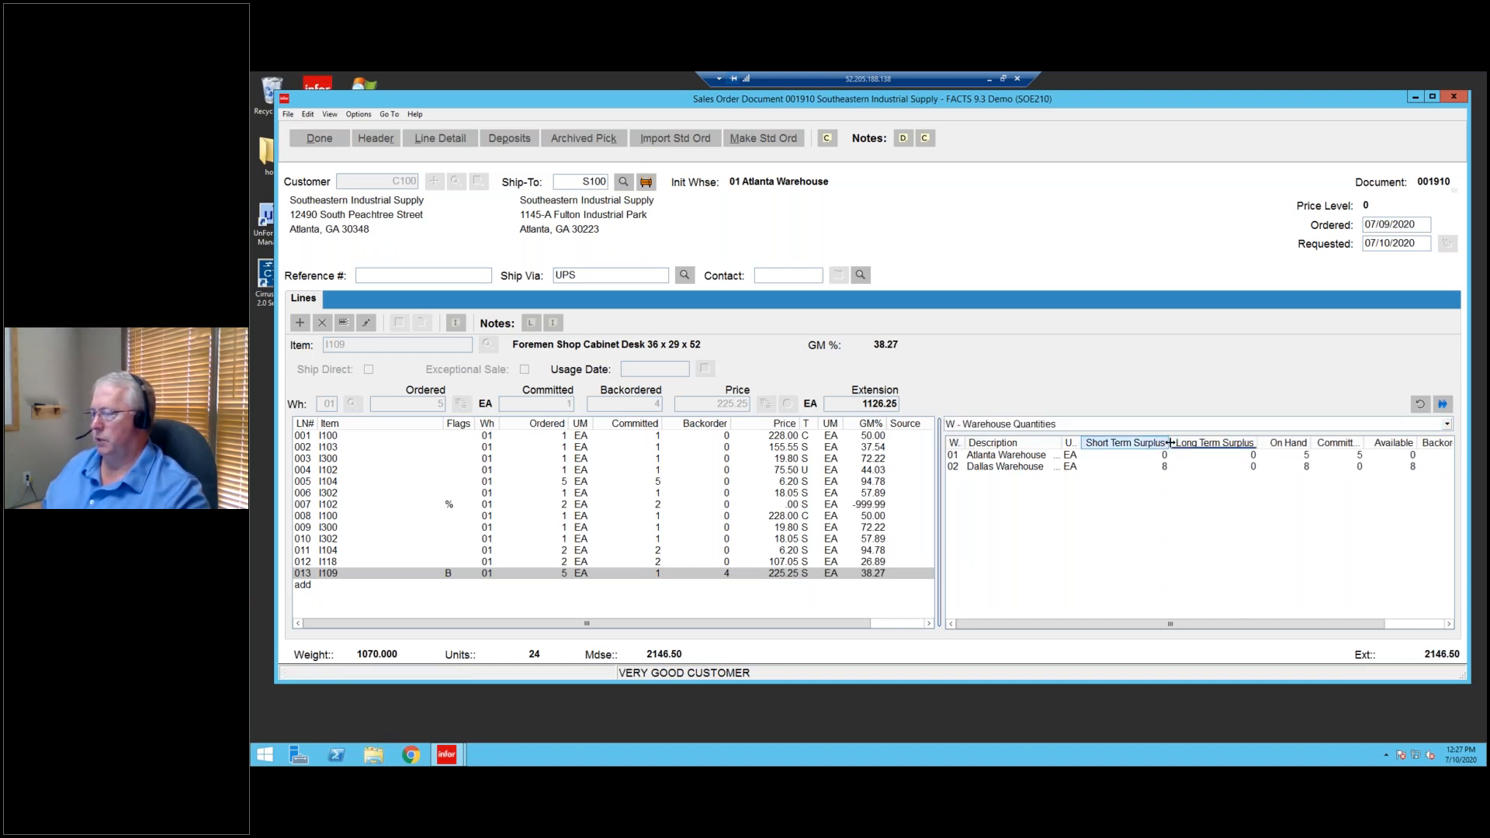
Review the warehouse quantities for the order lines from 012 up to 002.
left_click(341, 562)
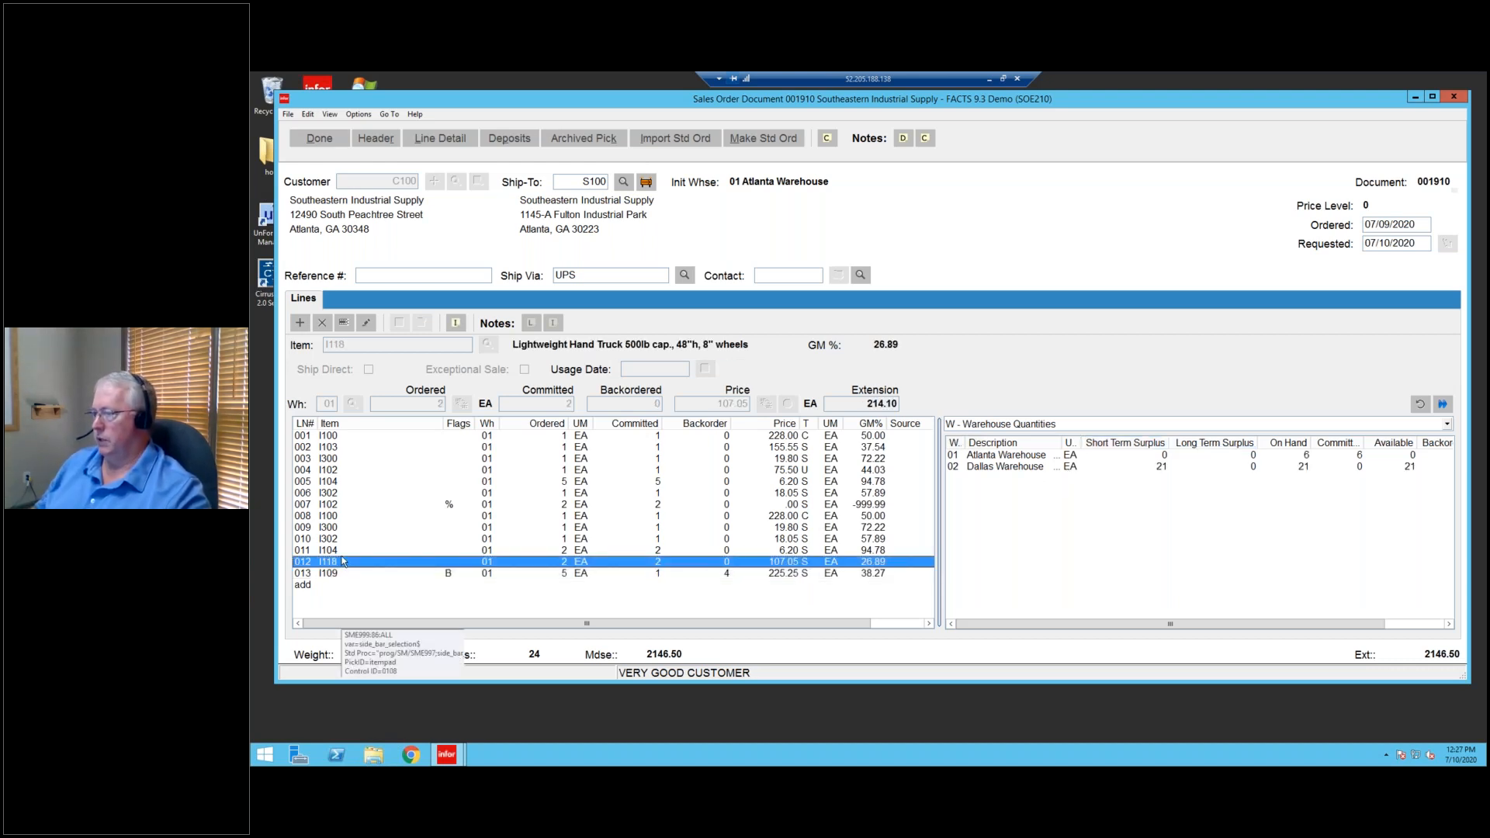
key("Up")
key("Up")
key("Up")
key("Up")
key("Up")
key("Up")
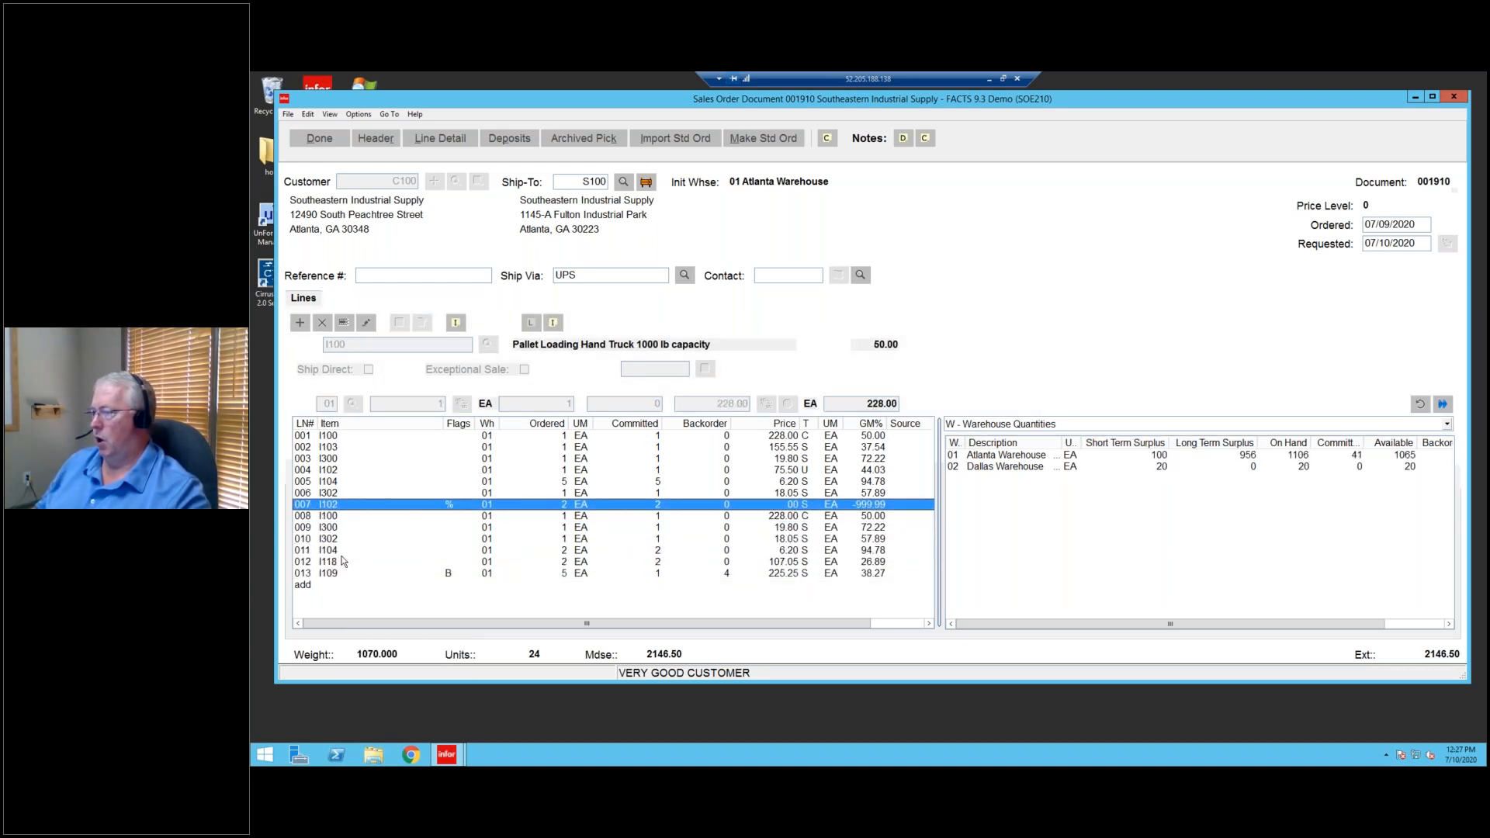
key("Up")
key("Up")
key("Up")
key("Up")
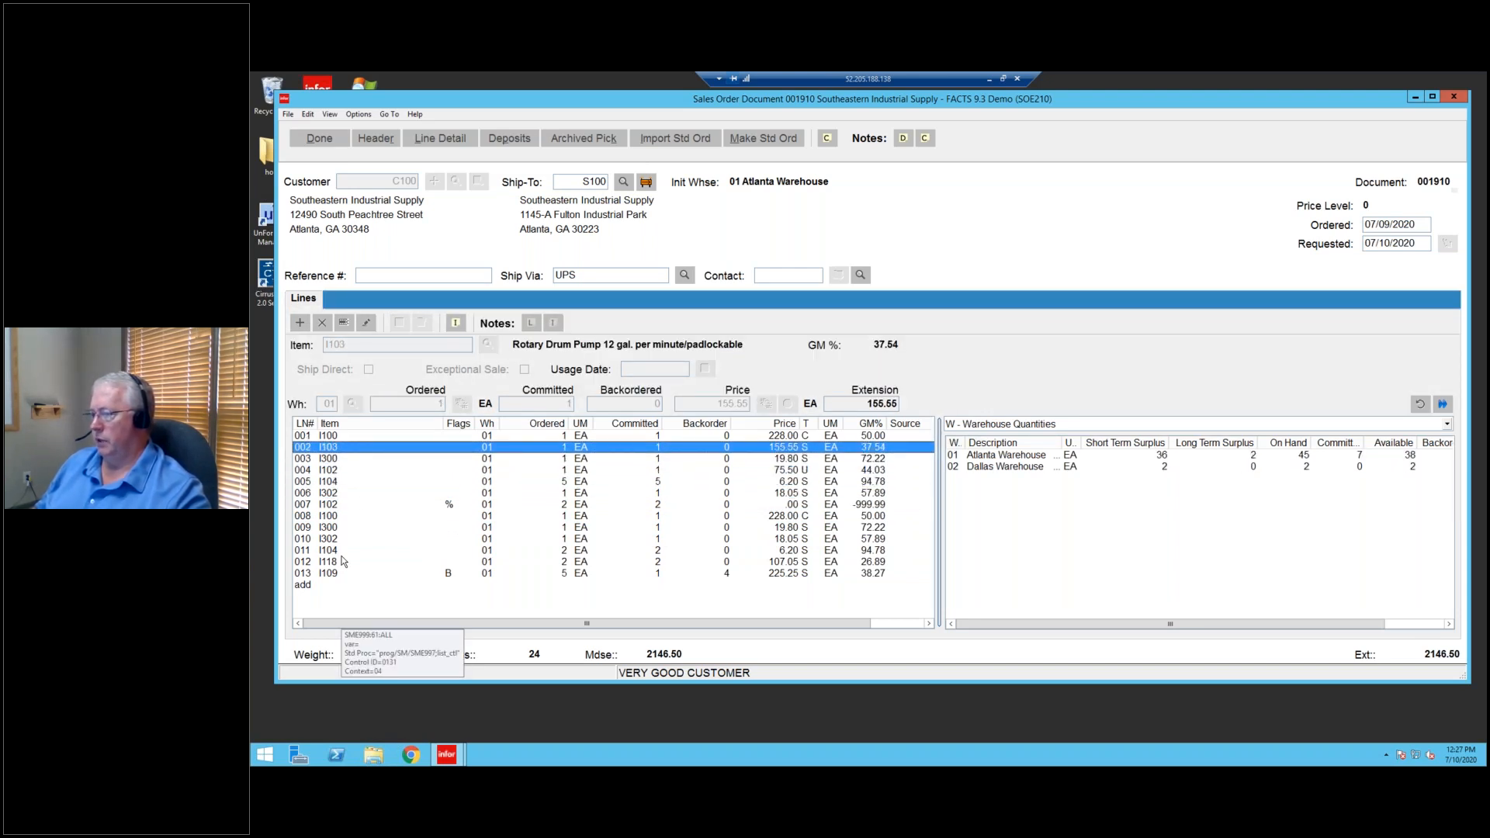
Go down the order lines to 007 and examine its warehouse quantities across to the On Order column.
key("Down")
key("Down")
key("Down")
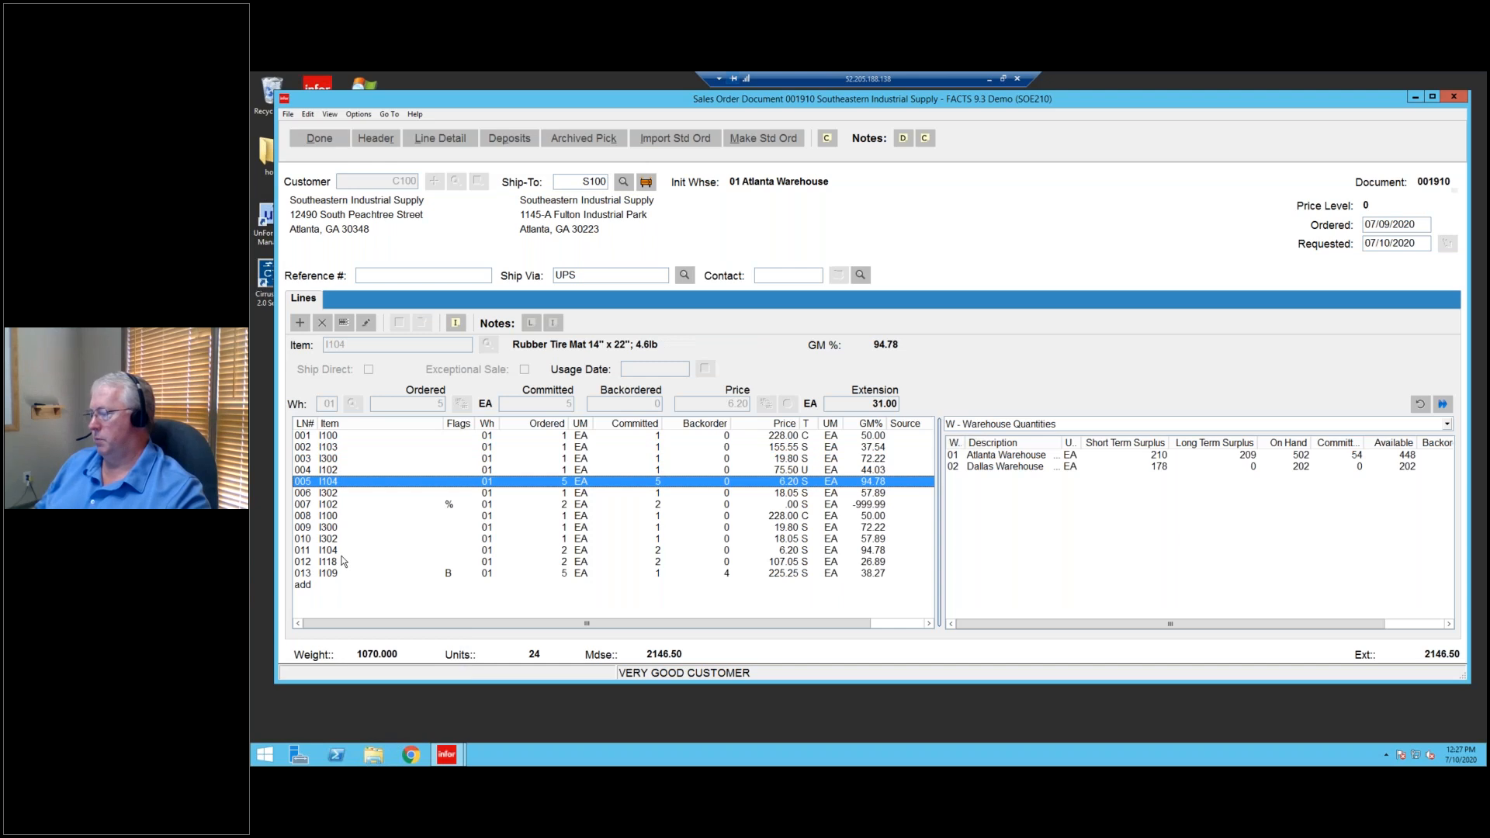
key("Down")
key("Down")
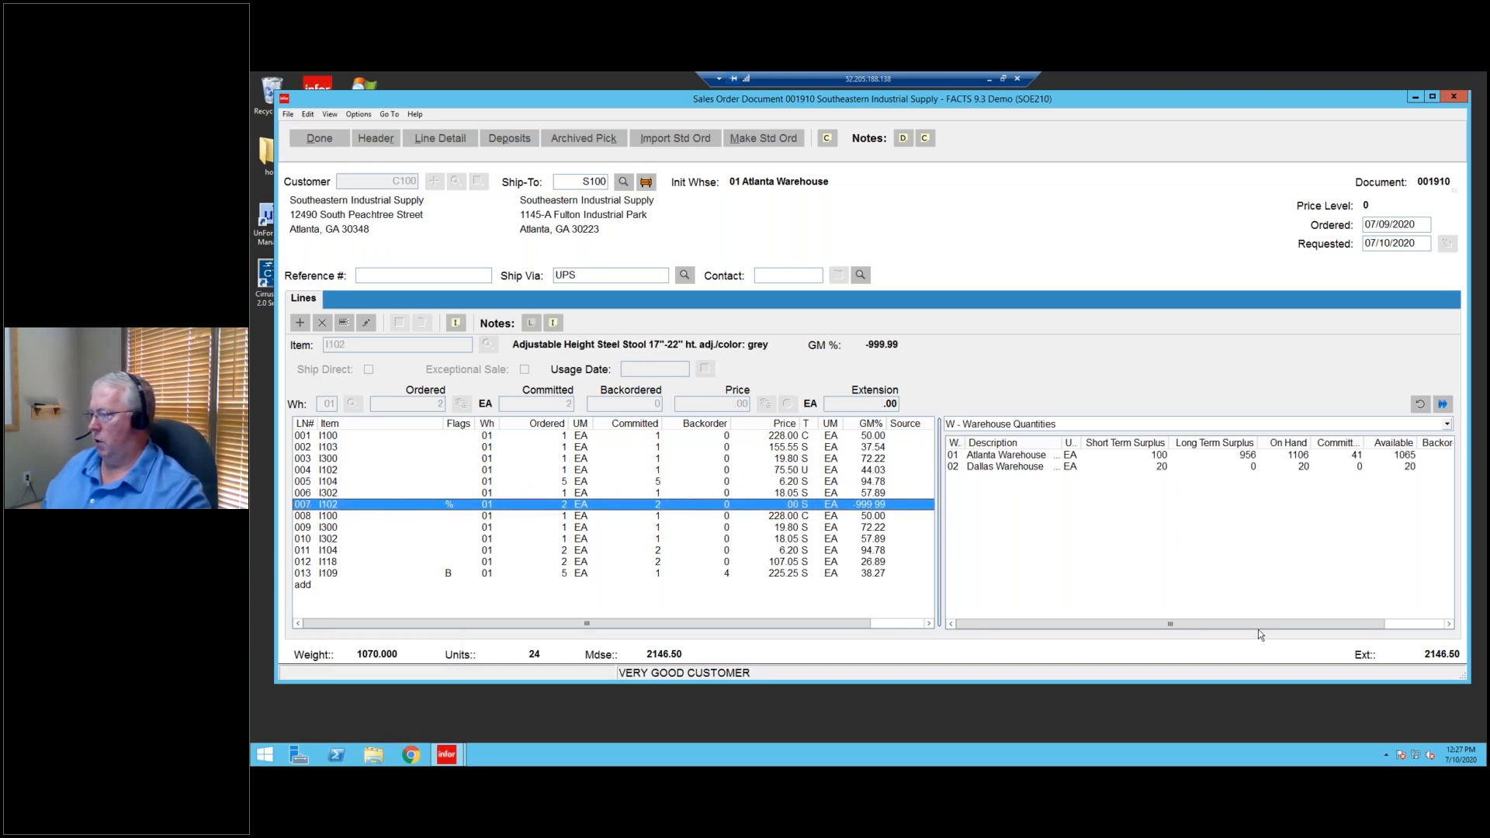
left_click_drag(1255, 626, 1350, 625)
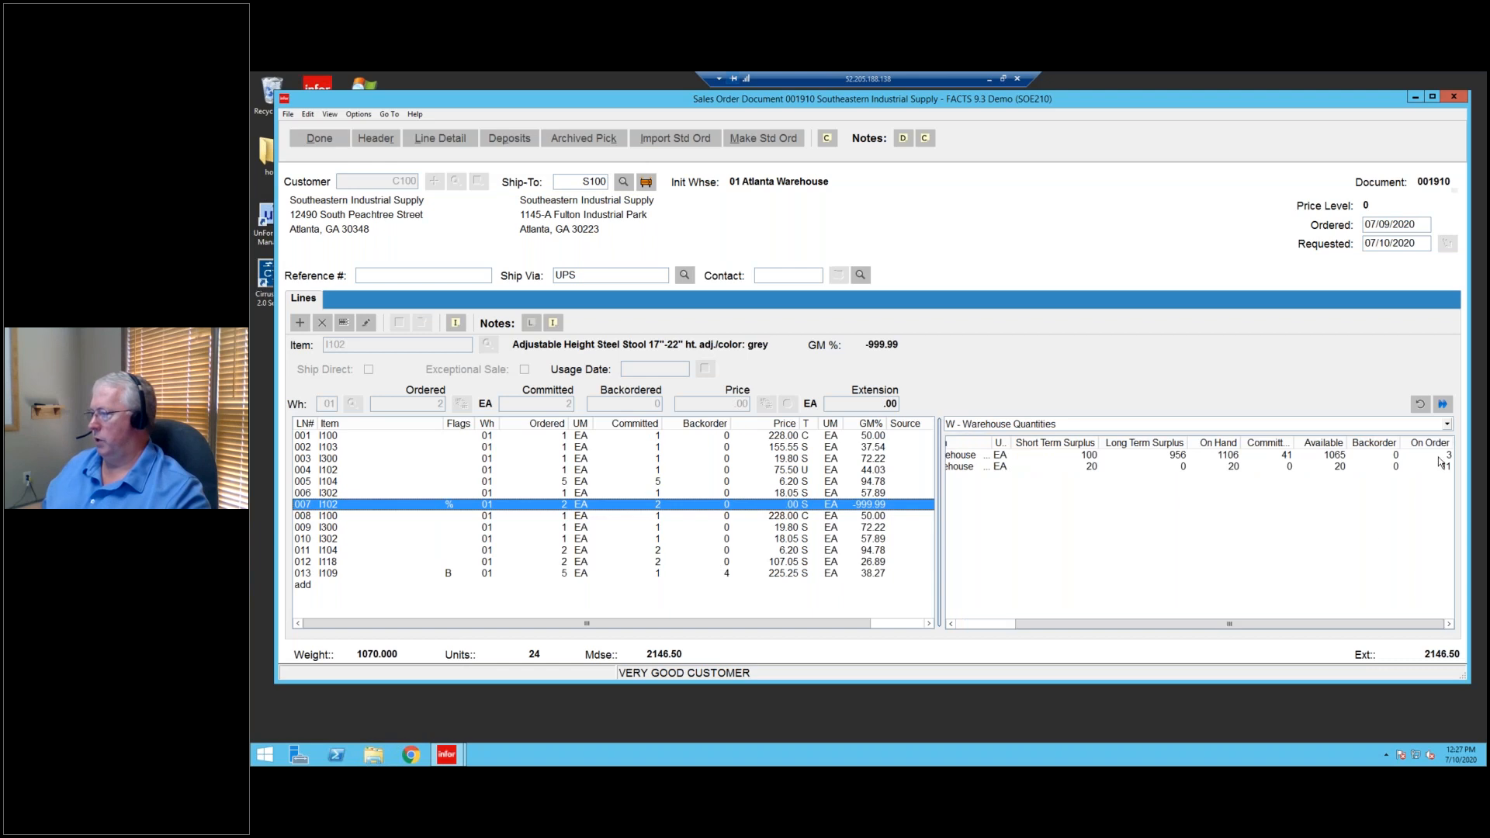
left_click_drag(1320, 626, 1126, 613)
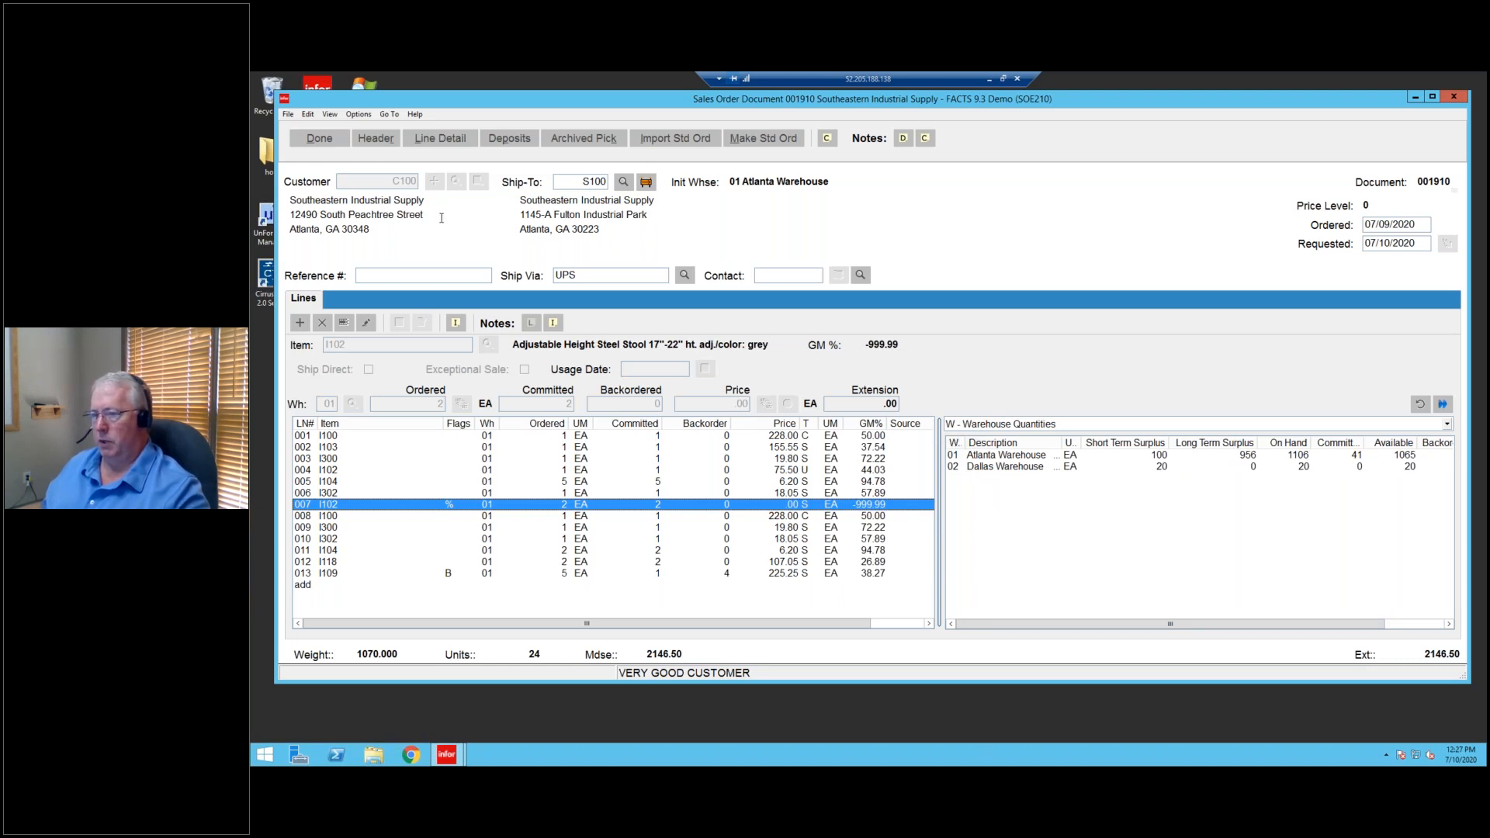
Compare warehouse quantities for order lines 005 up to 001, then for 002, 006 and 008.
left_click(761, 481)
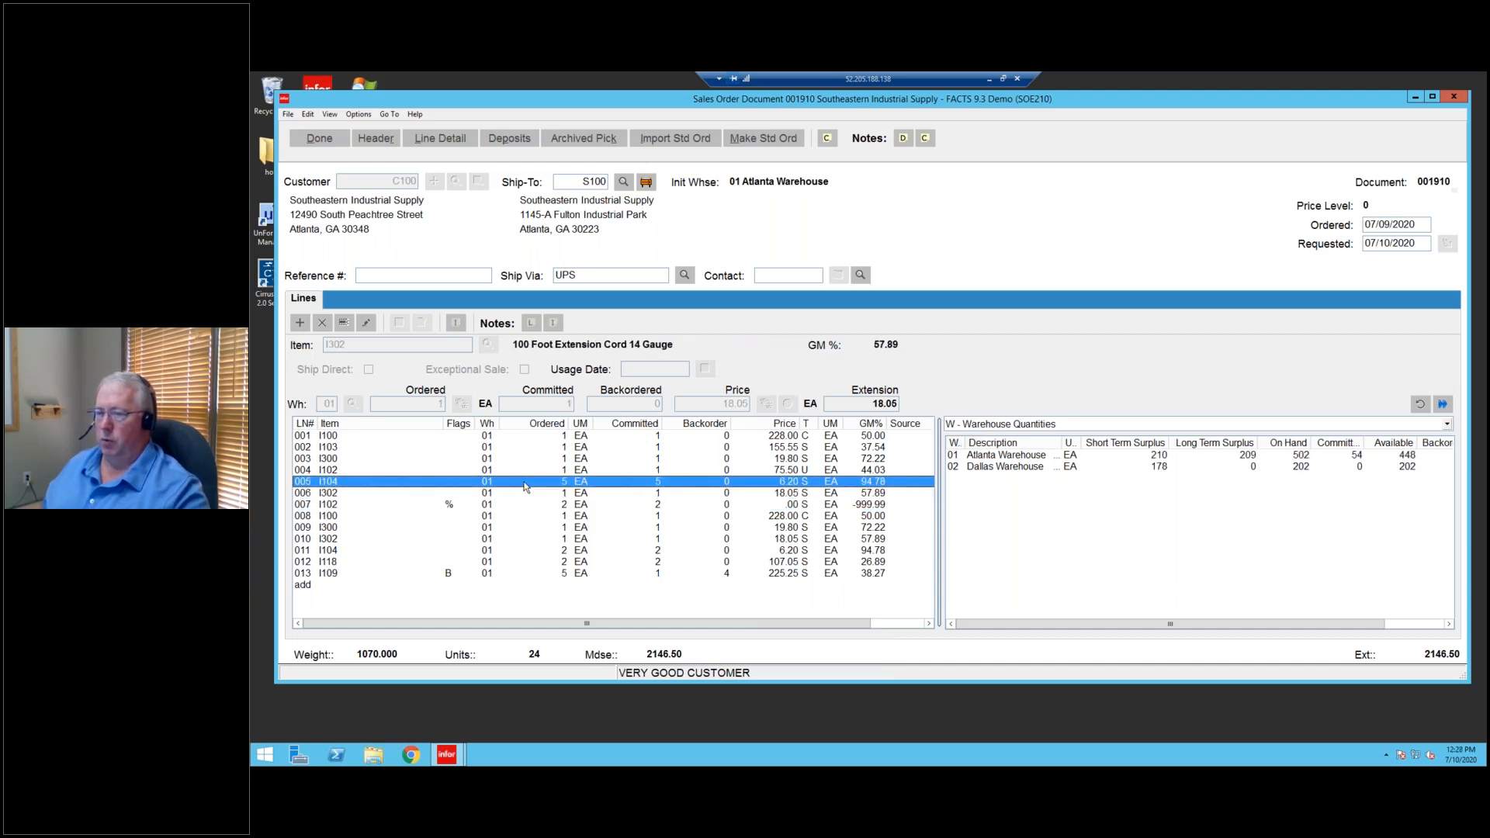
left_click(522, 471)
left_click(520, 459)
left_click(518, 447)
left_click(516, 438)
left_click(505, 449)
left_click(496, 494)
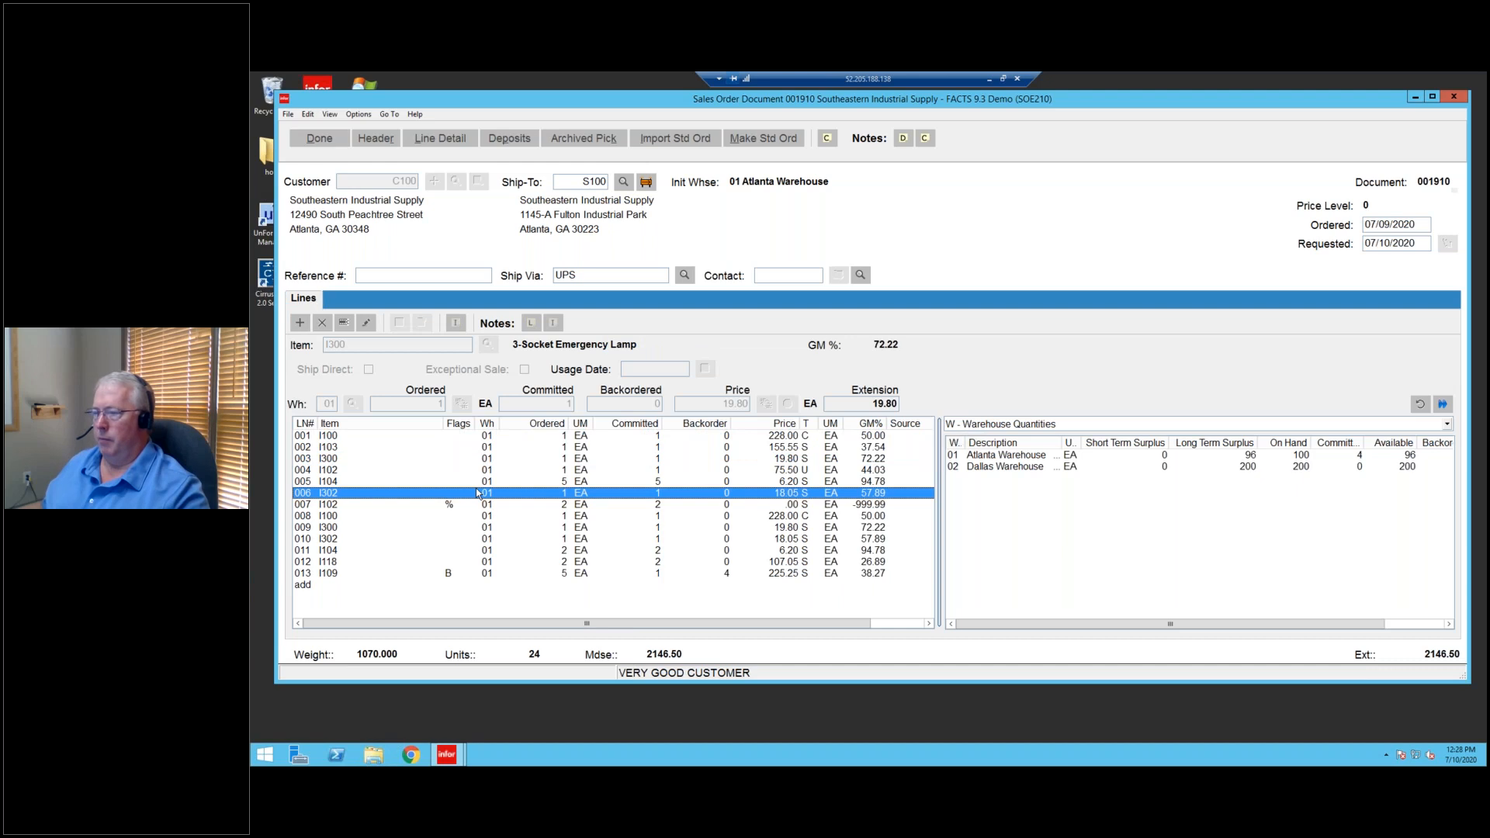
left_click(492, 516)
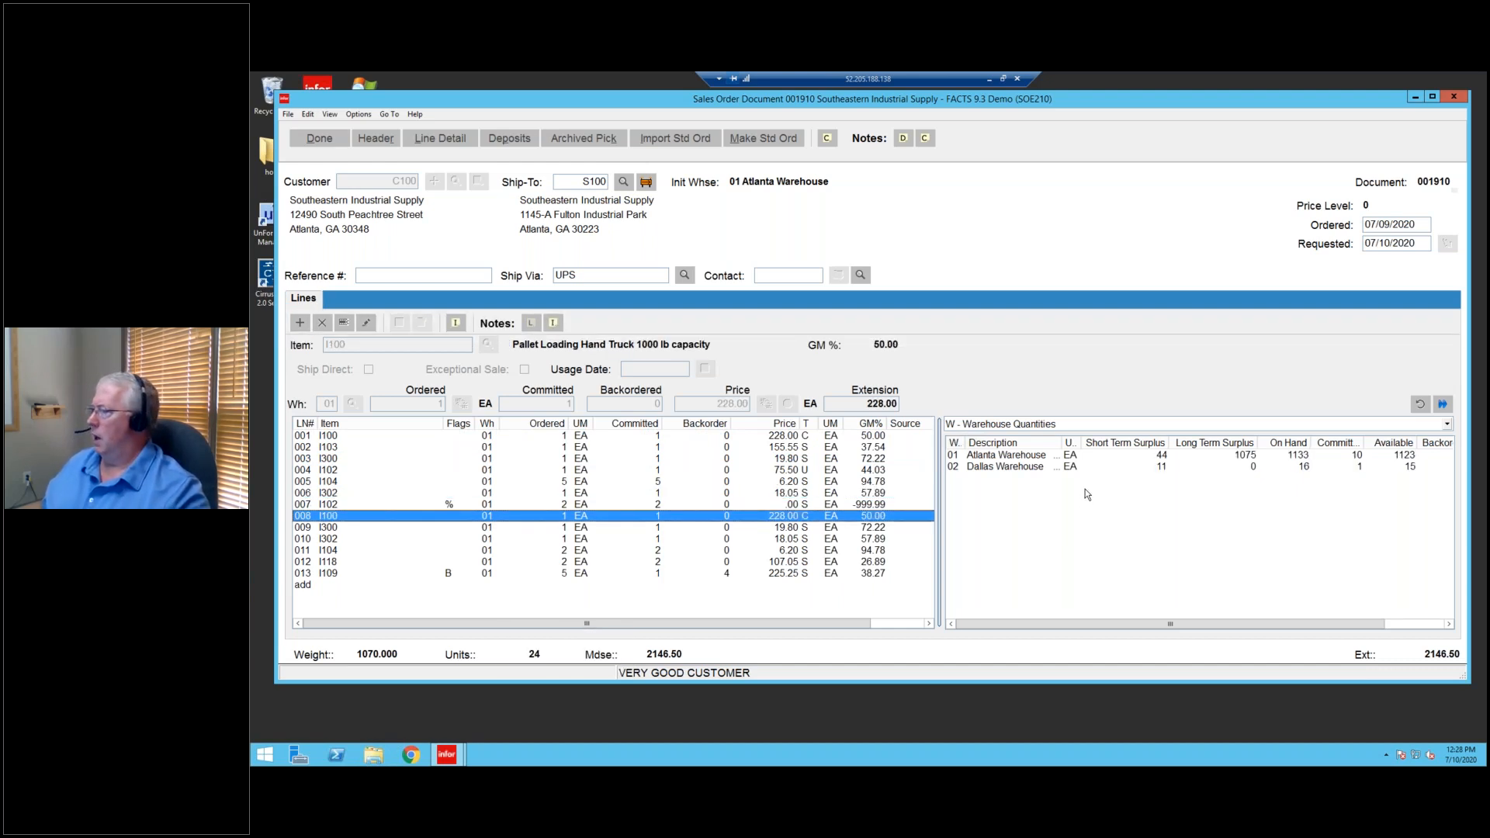
Look at the Dallas Warehouse and Atlanta Warehouse quantity rows for item I100 on line 008.
left_click(997, 469)
left_click(1001, 456)
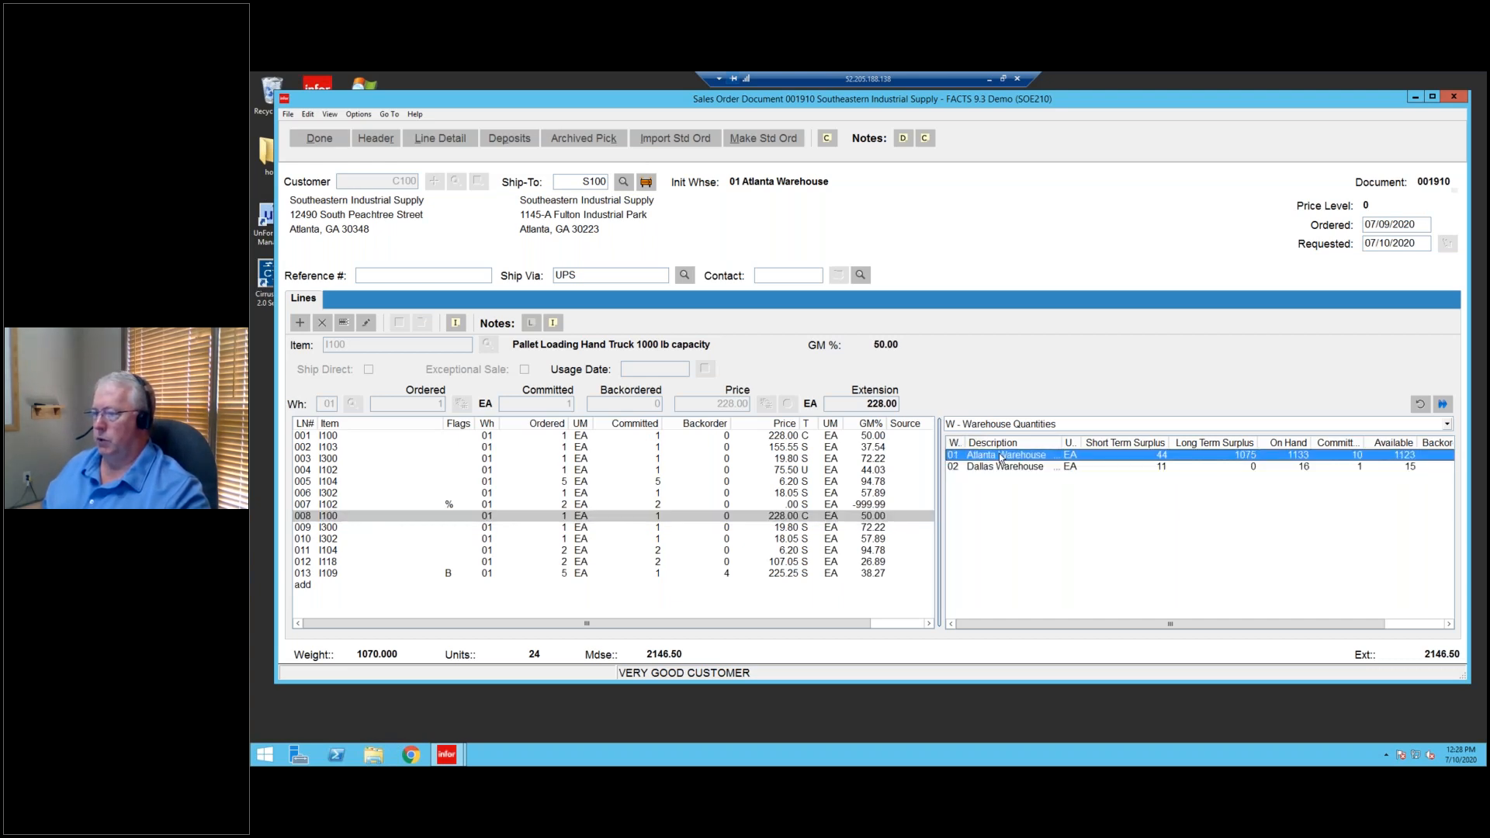
left_click(1001, 468)
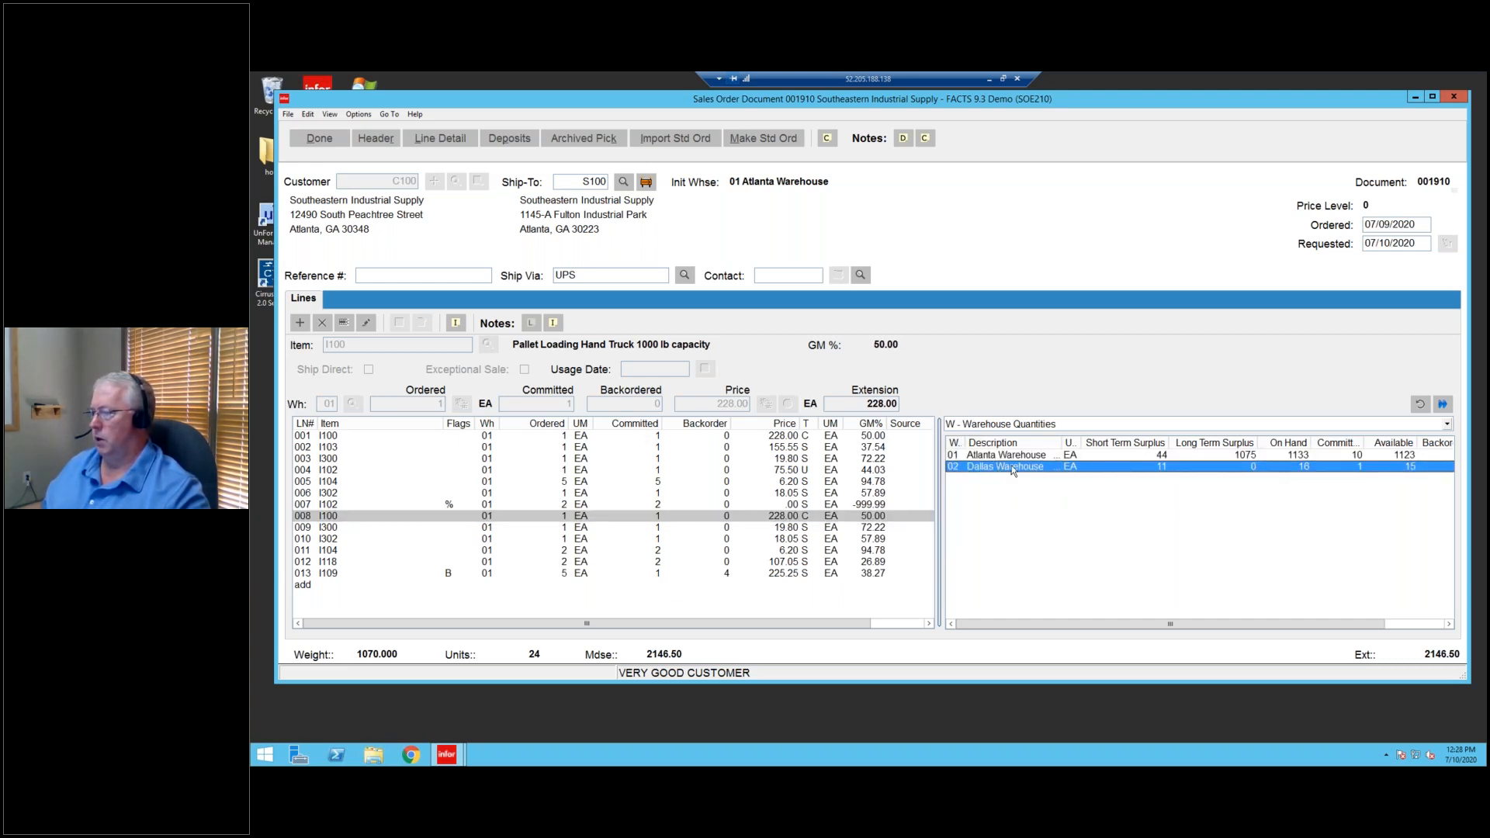
left_click(1015, 457)
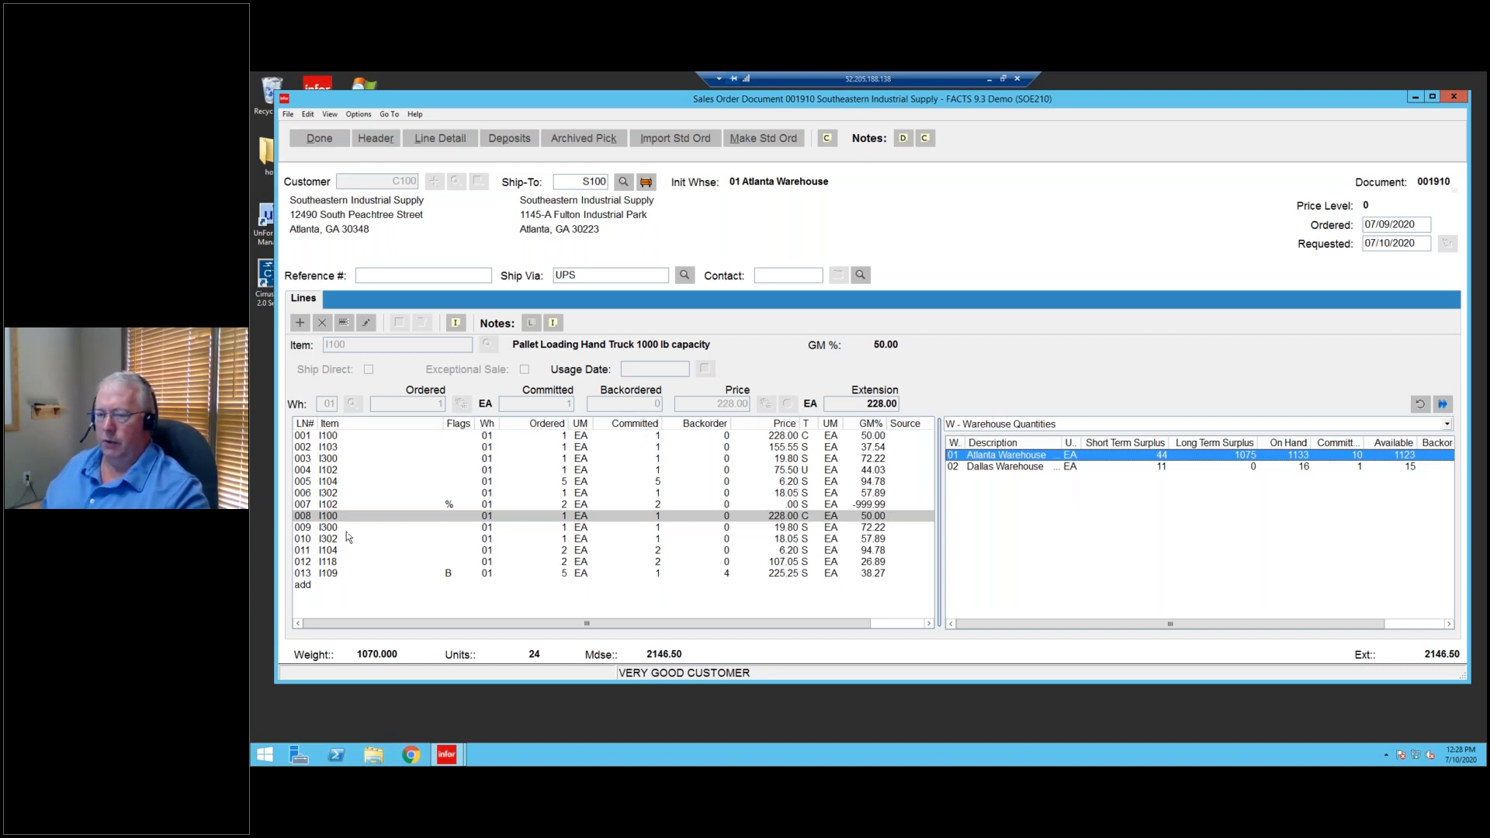
Start a new order line for item I101 and close its important notes.
left_click(310, 584)
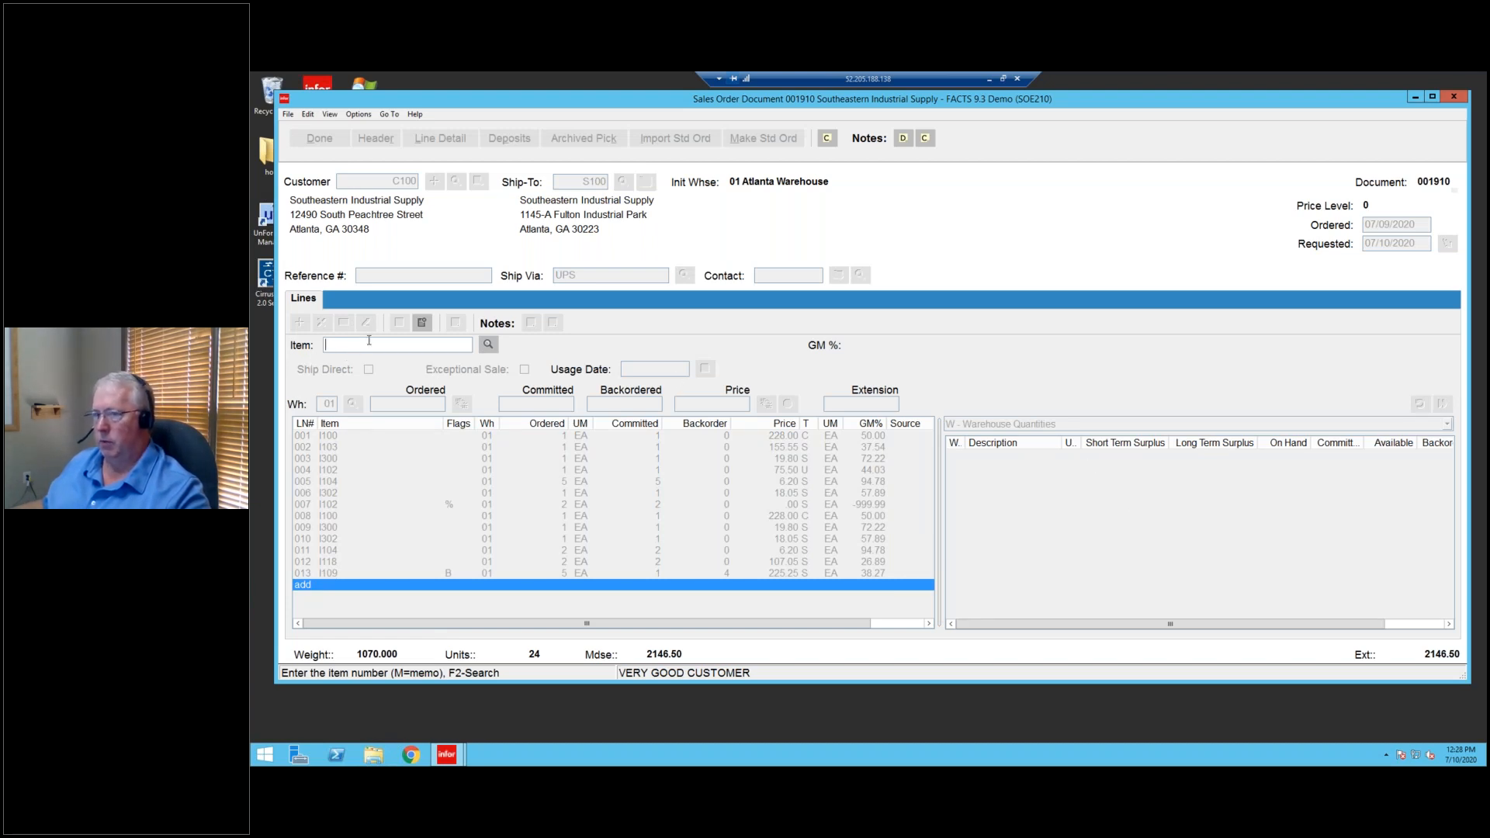
type("I101")
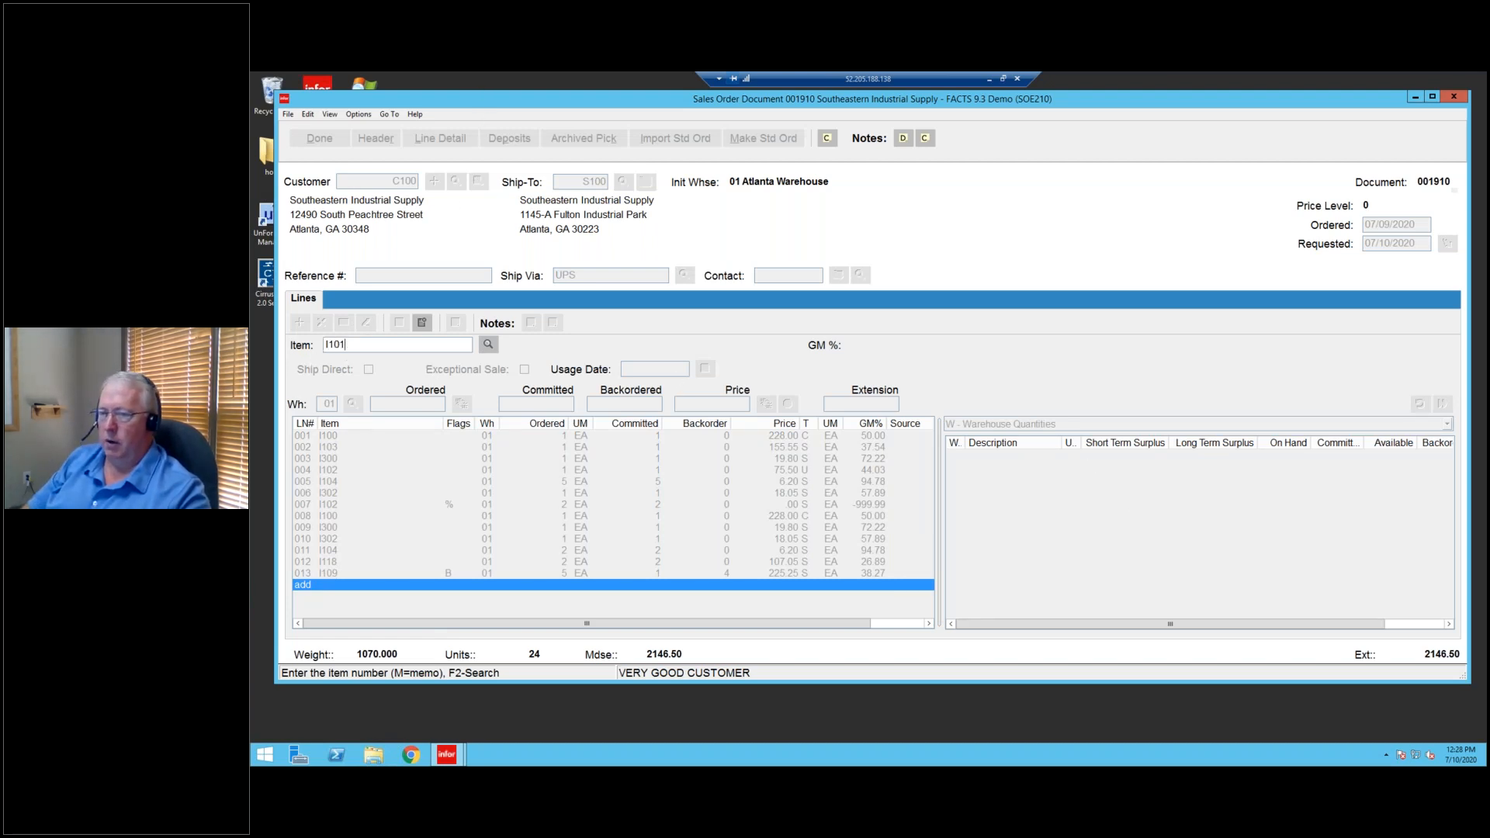
key("Return")
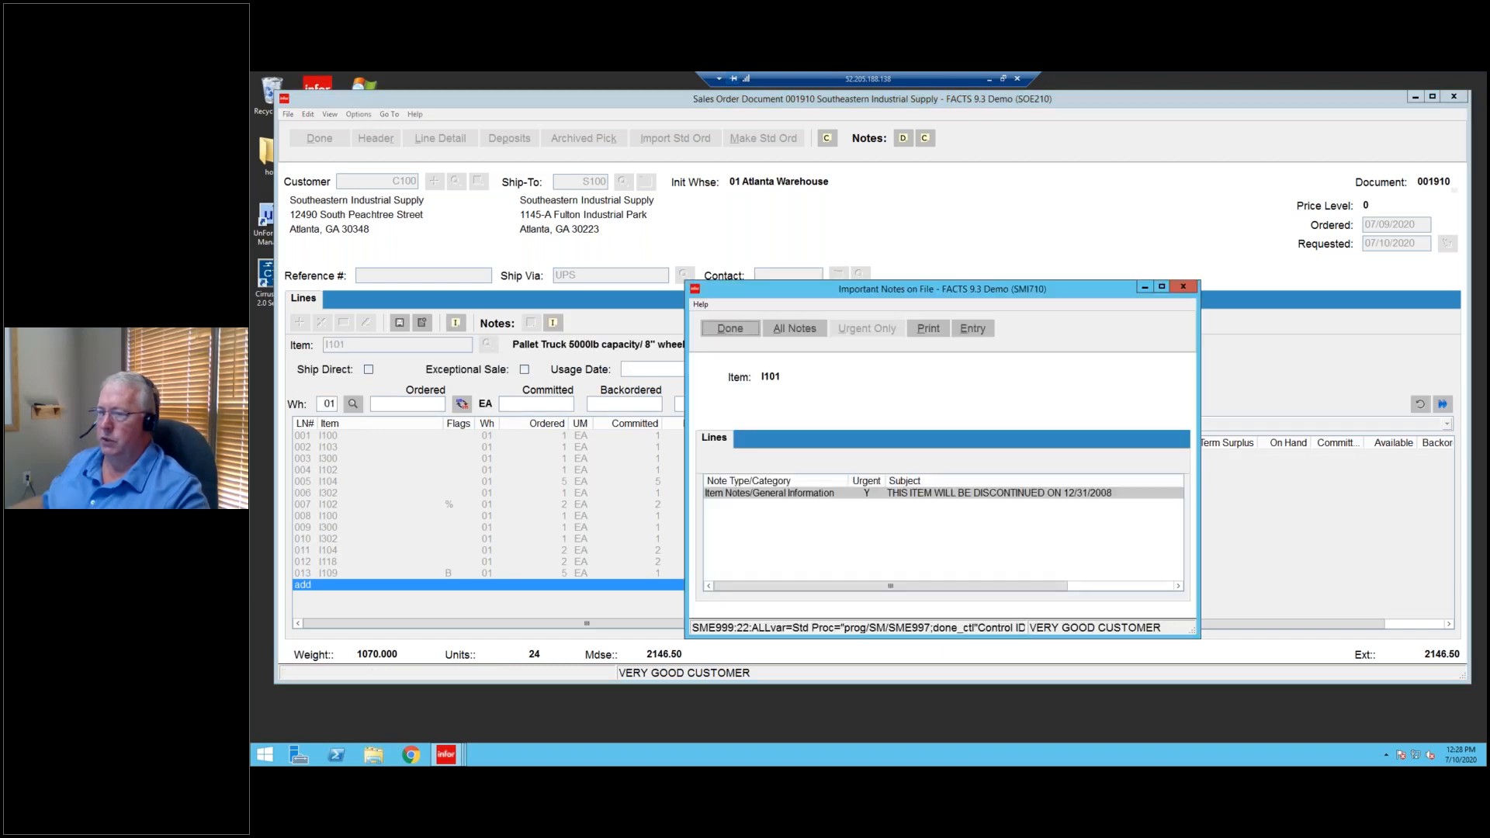
left_click(748, 333)
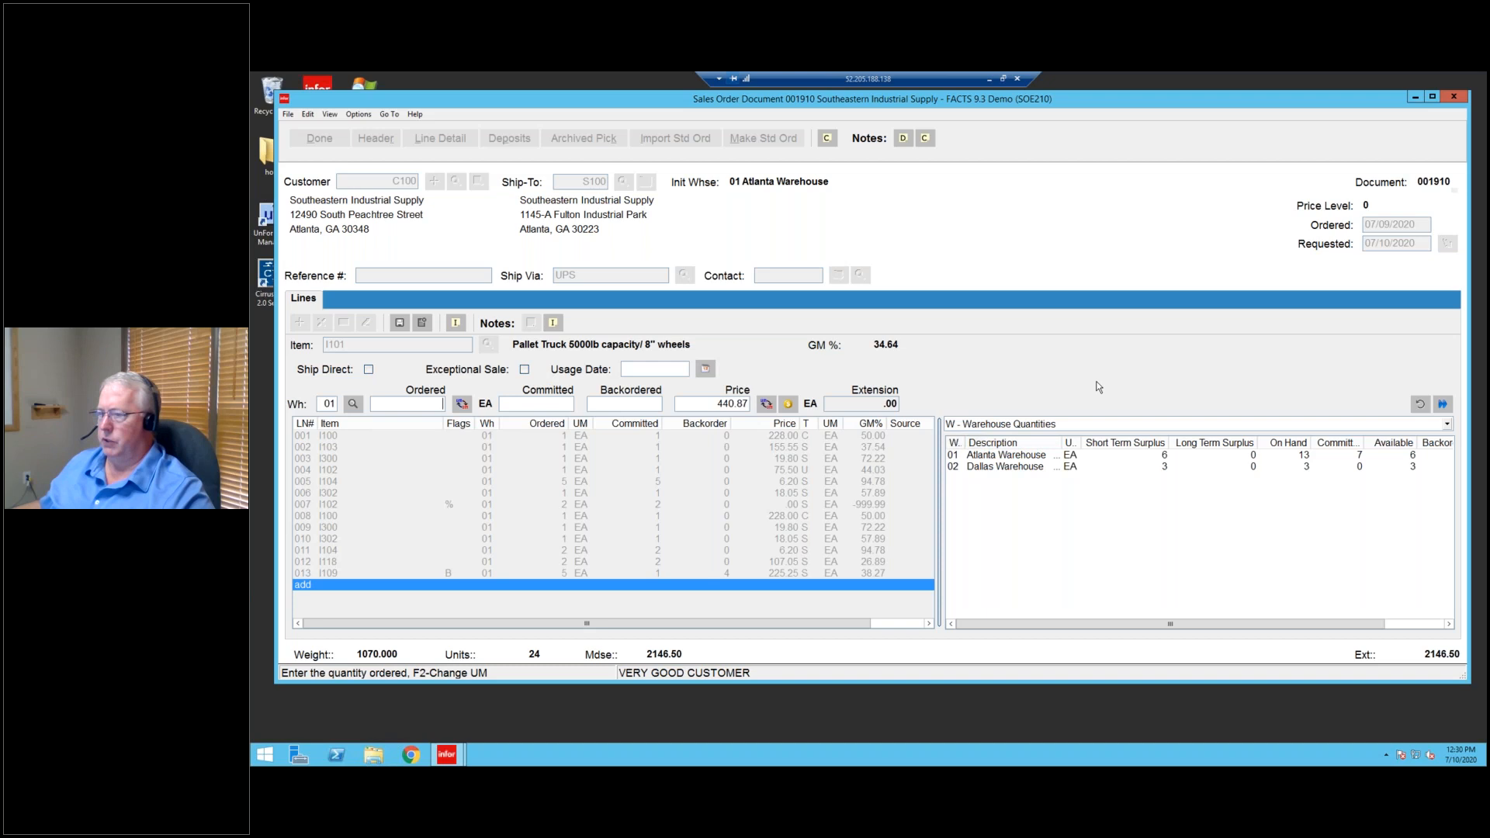
View the Standard Order, Notes, Item Purchases and Resources item pads for the I101 line being entered.
left_click(1071, 427)
left_click(993, 451)
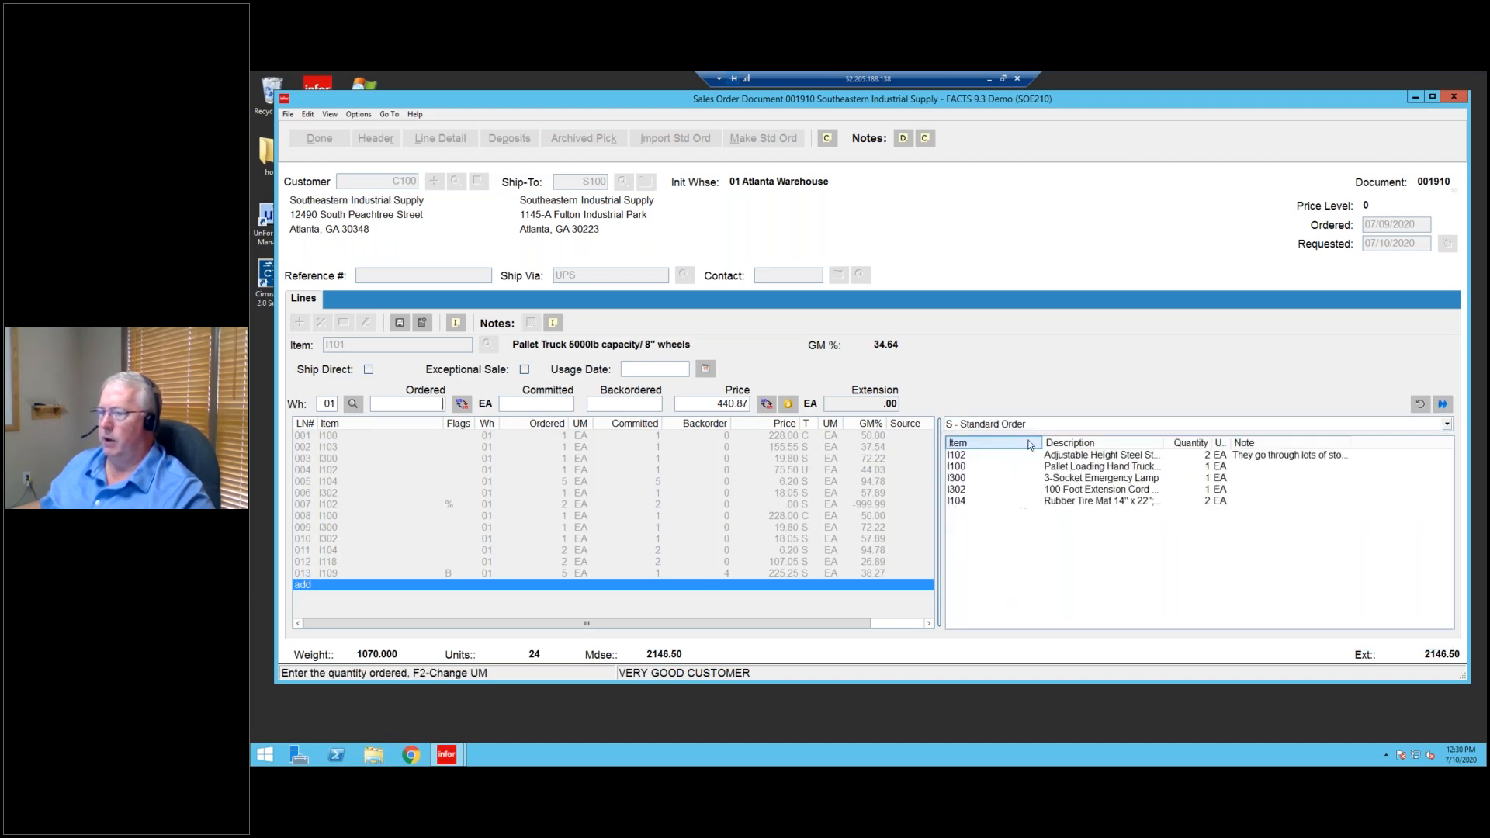
left_click(998, 425)
left_click(995, 475)
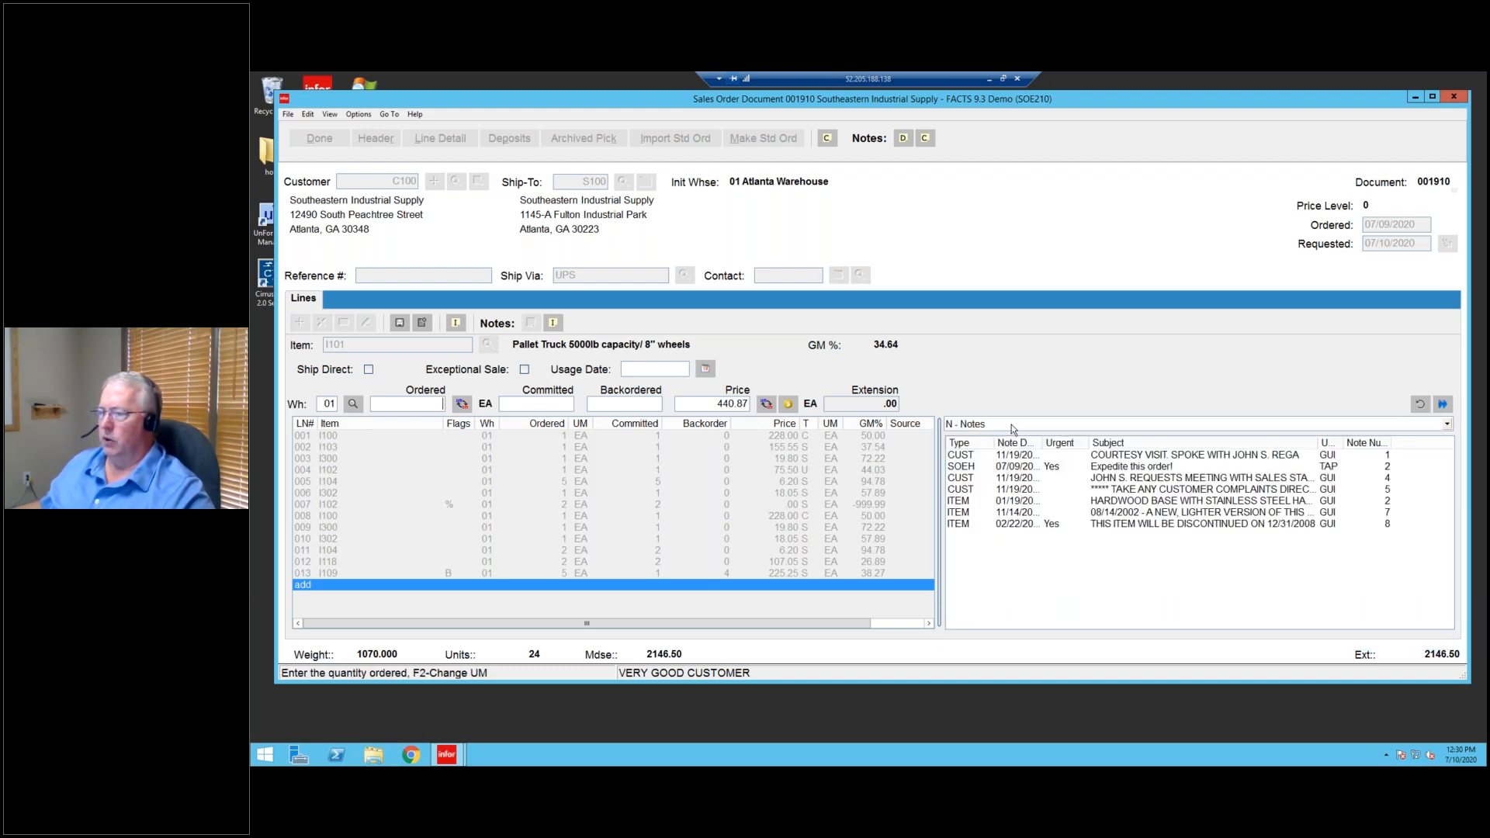
left_click(997, 425)
left_click(996, 487)
left_click(1009, 426)
left_click(1003, 543)
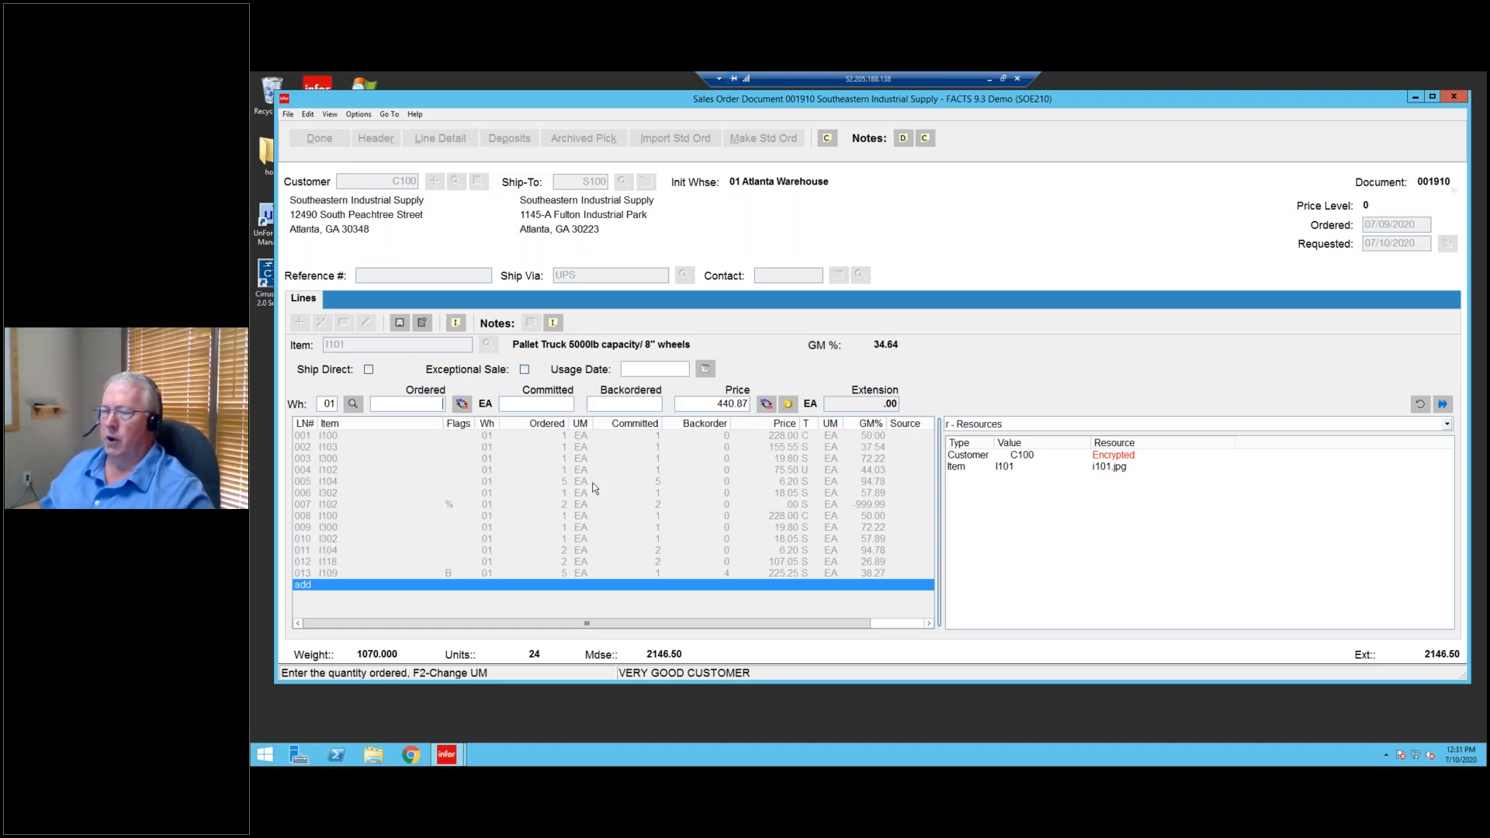
Switch the item pad to Standard Order and try to add items I300 and I100 while the I101 line is open.
left_click(1009, 424)
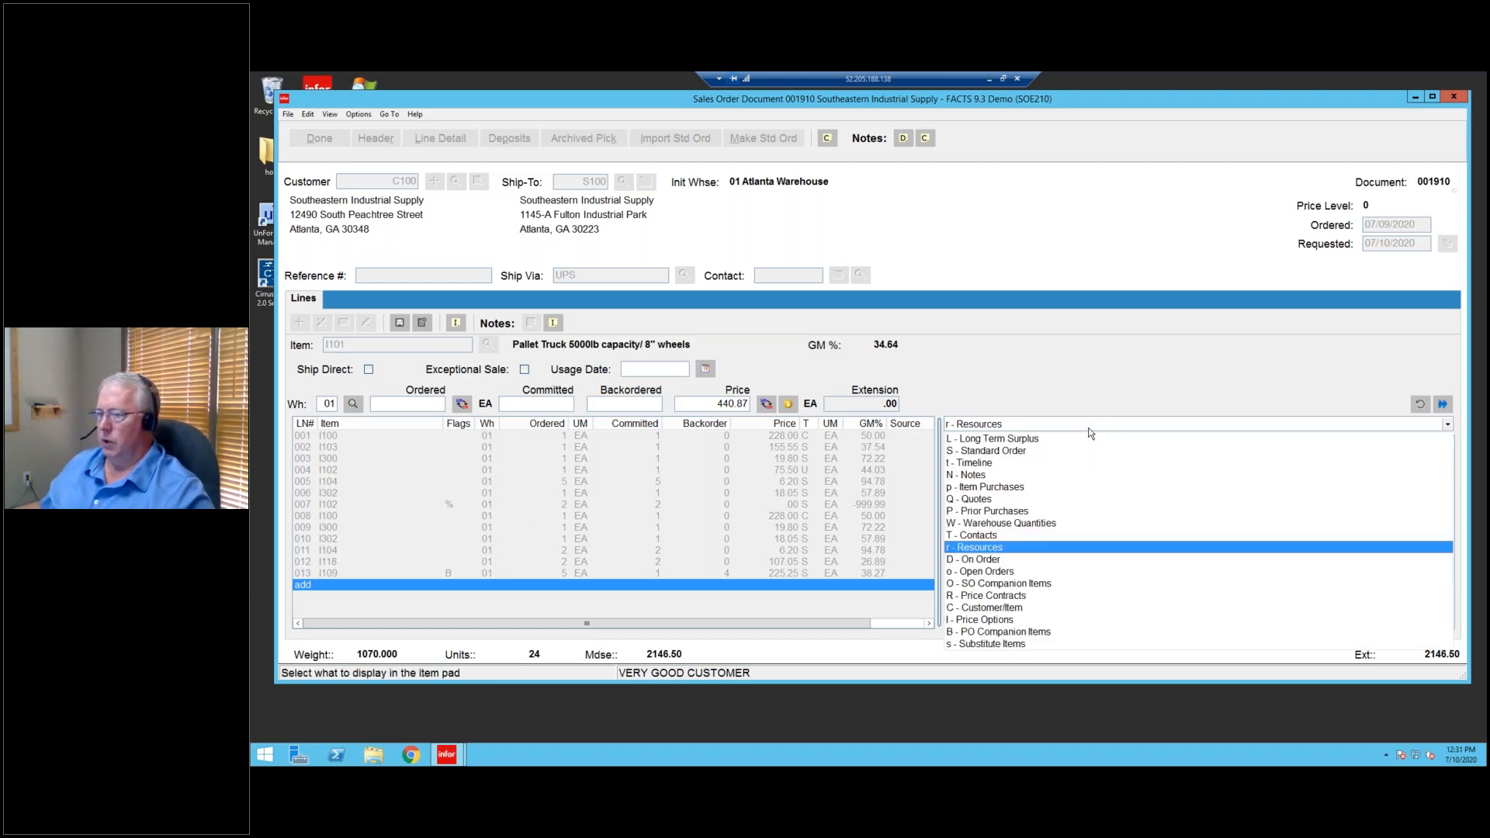
left_click(1015, 453)
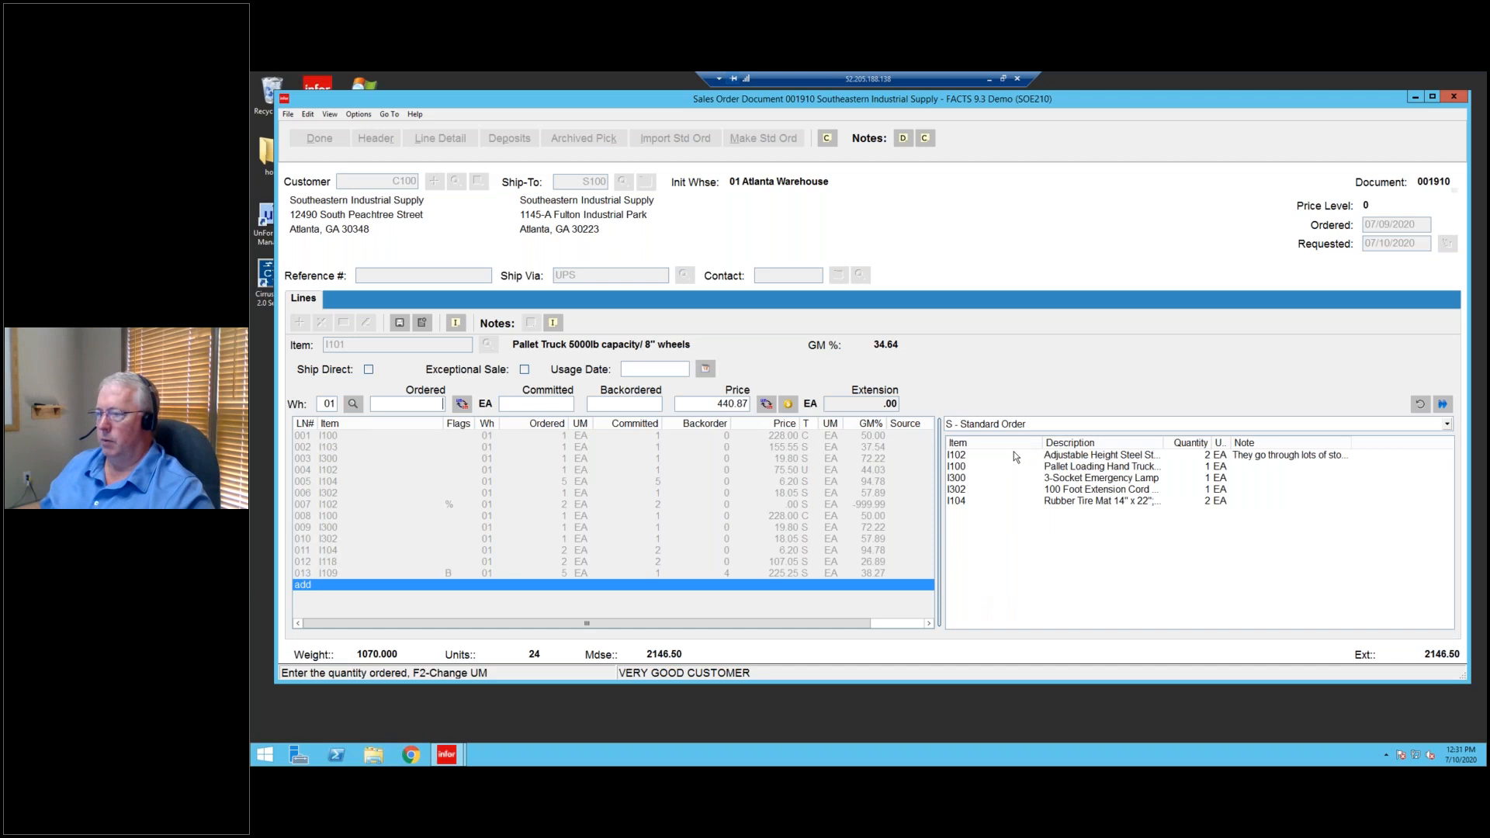
left_click(953, 479)
double_click(952, 480)
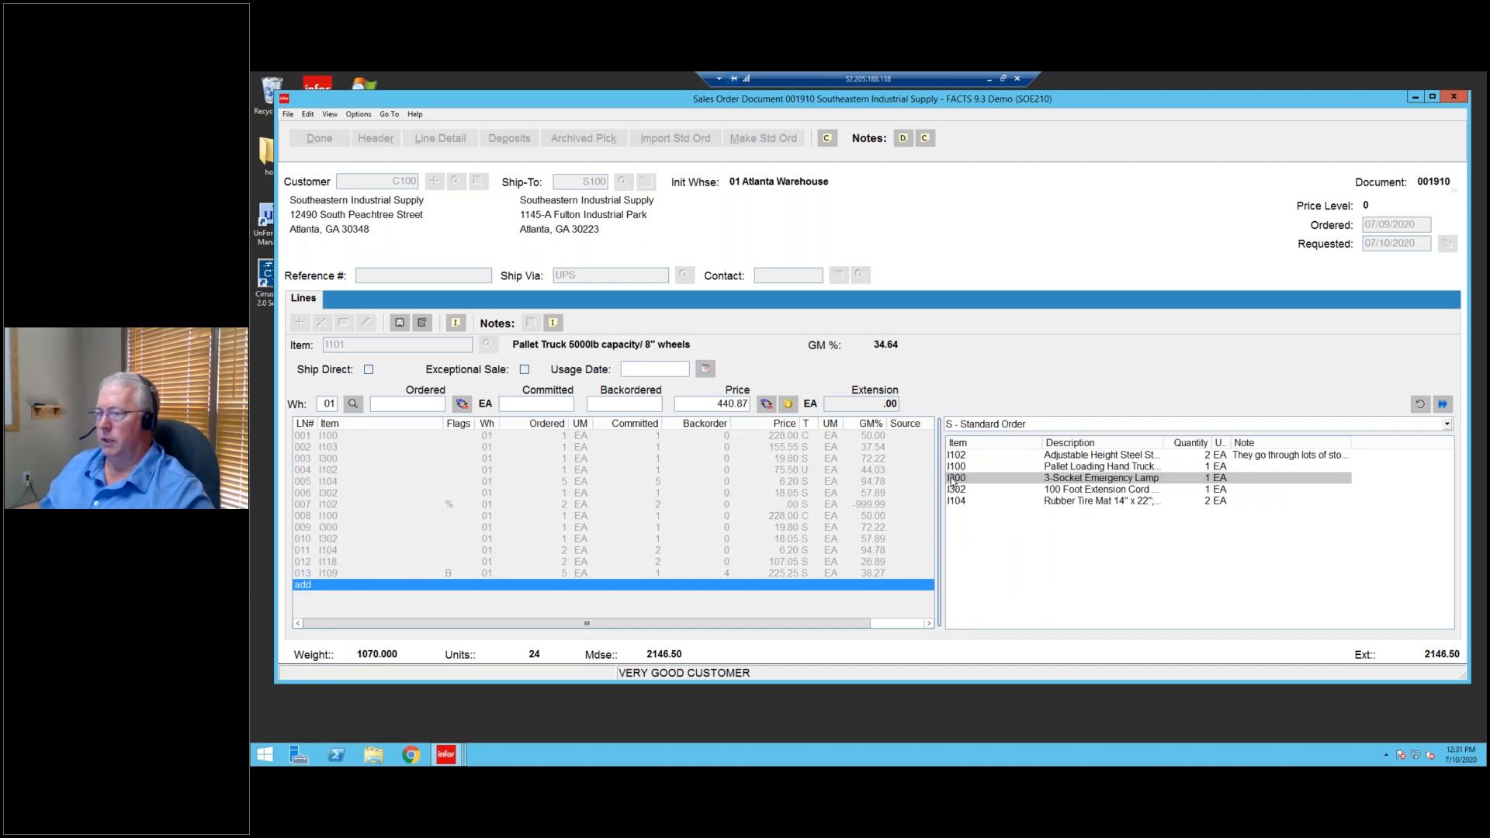
left_click(579, 168)
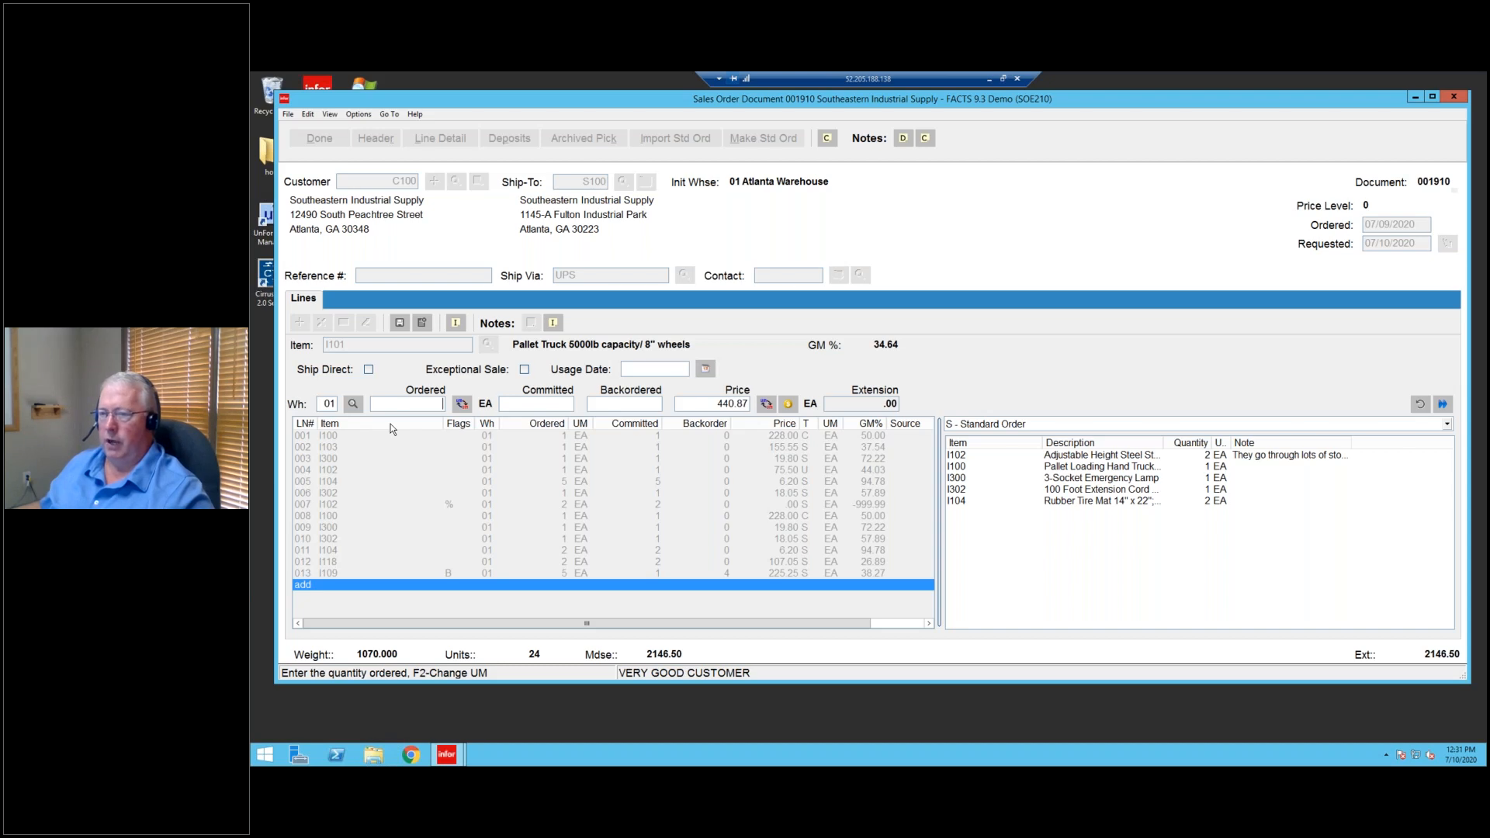
left_click(1101, 469)
left_click_drag(1101, 470, 782, 488)
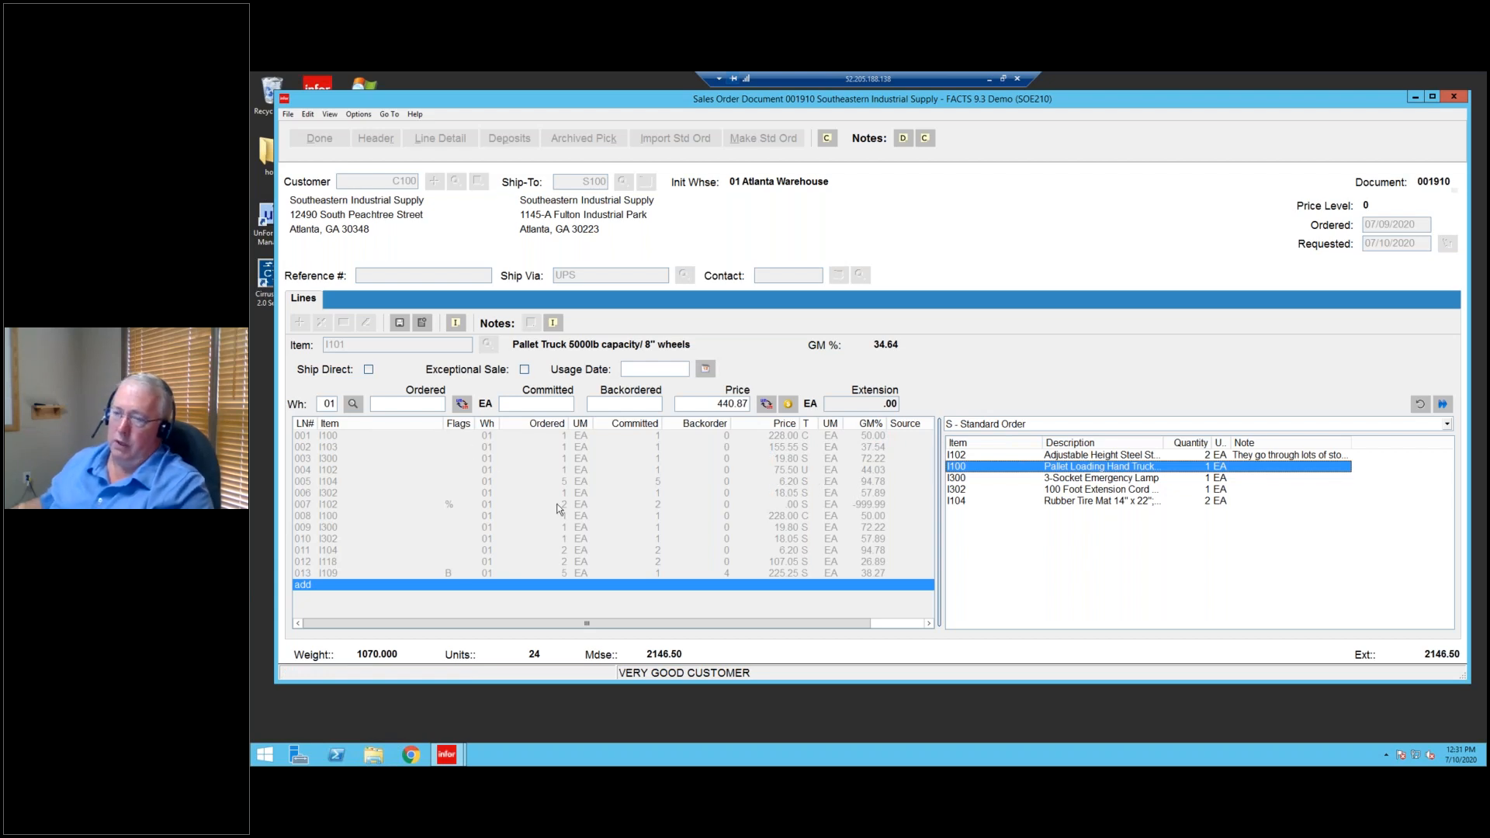
Cancel the unfinished I101 line entry and switch the item pad back to Warehouse Quantities.
left_click(423, 322)
key("Escape")
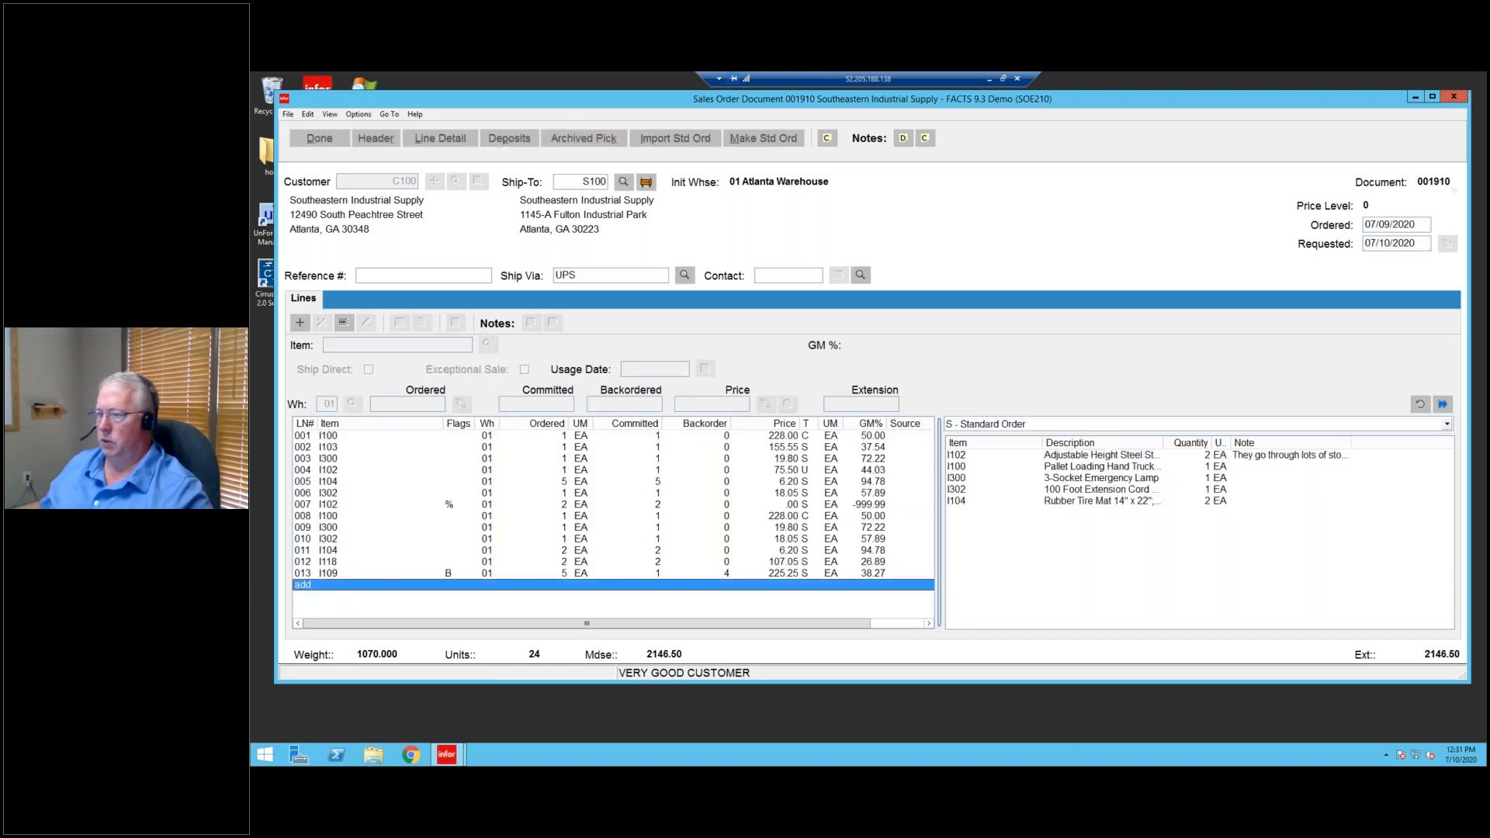
left_click(981, 426)
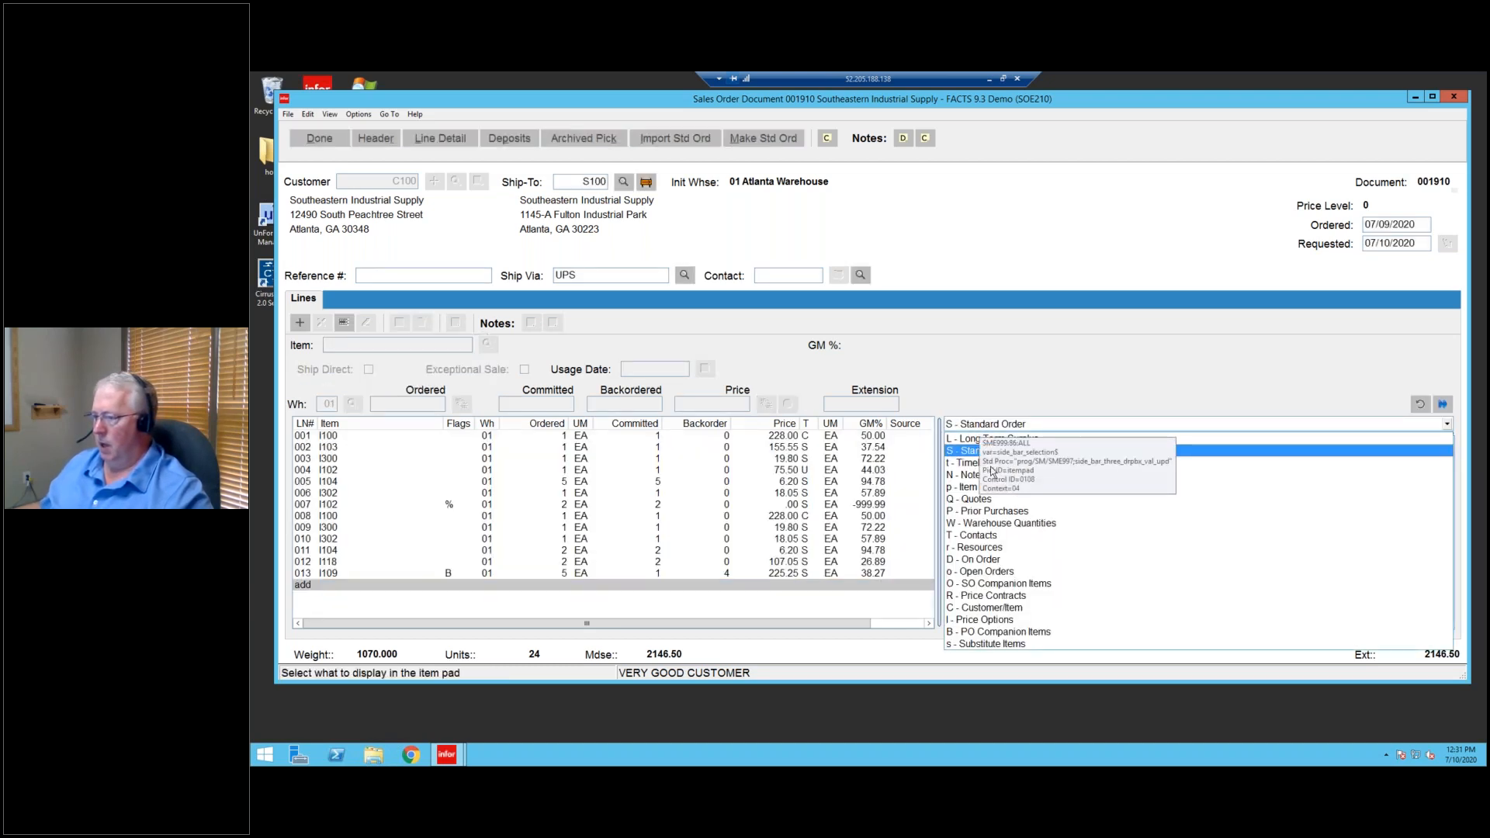
left_click(987, 524)
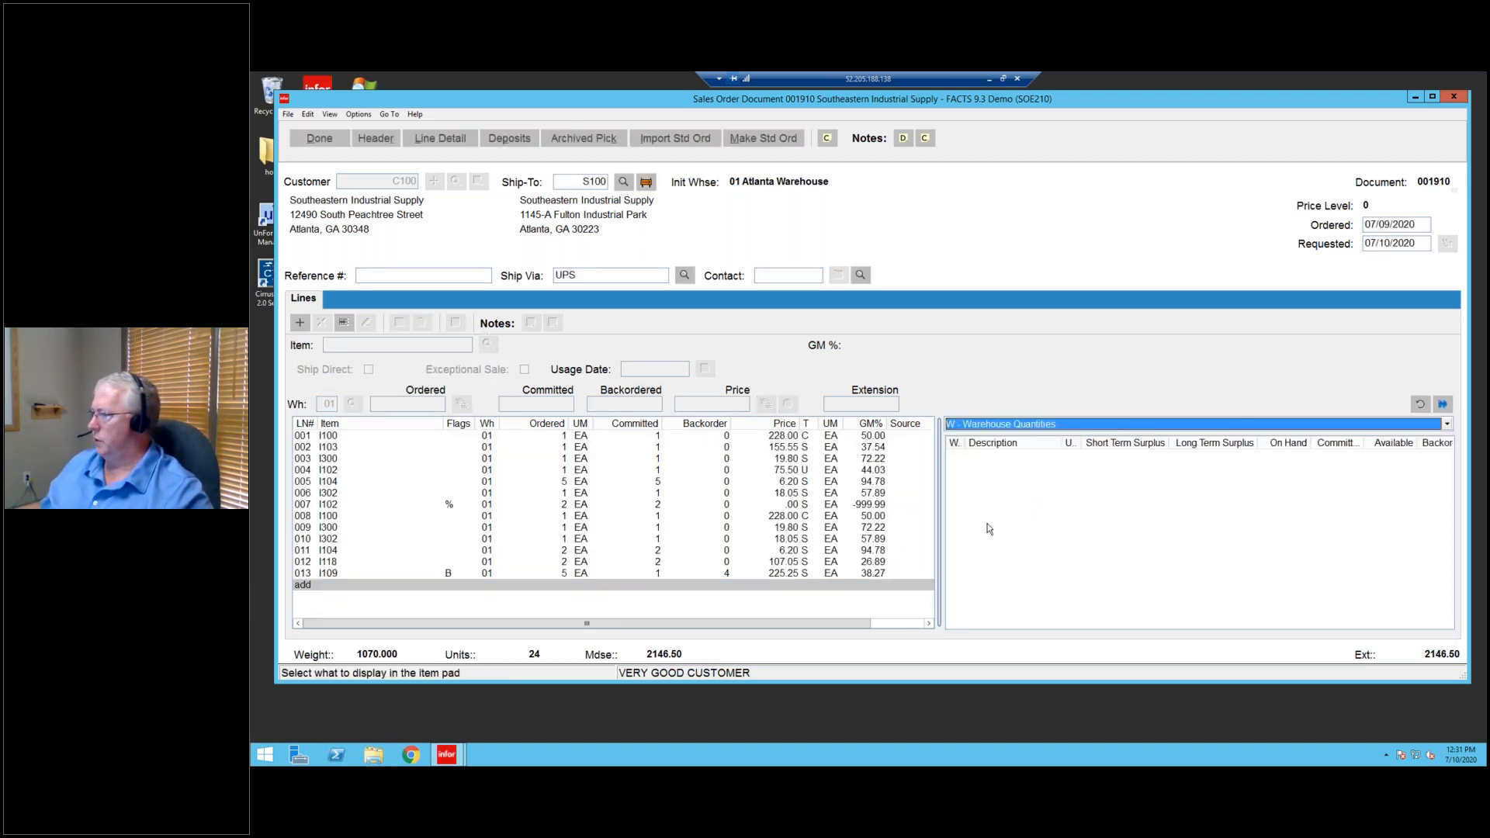
Switch the item pad to Contacts and select the ship-to contact.
left_click(1050, 423)
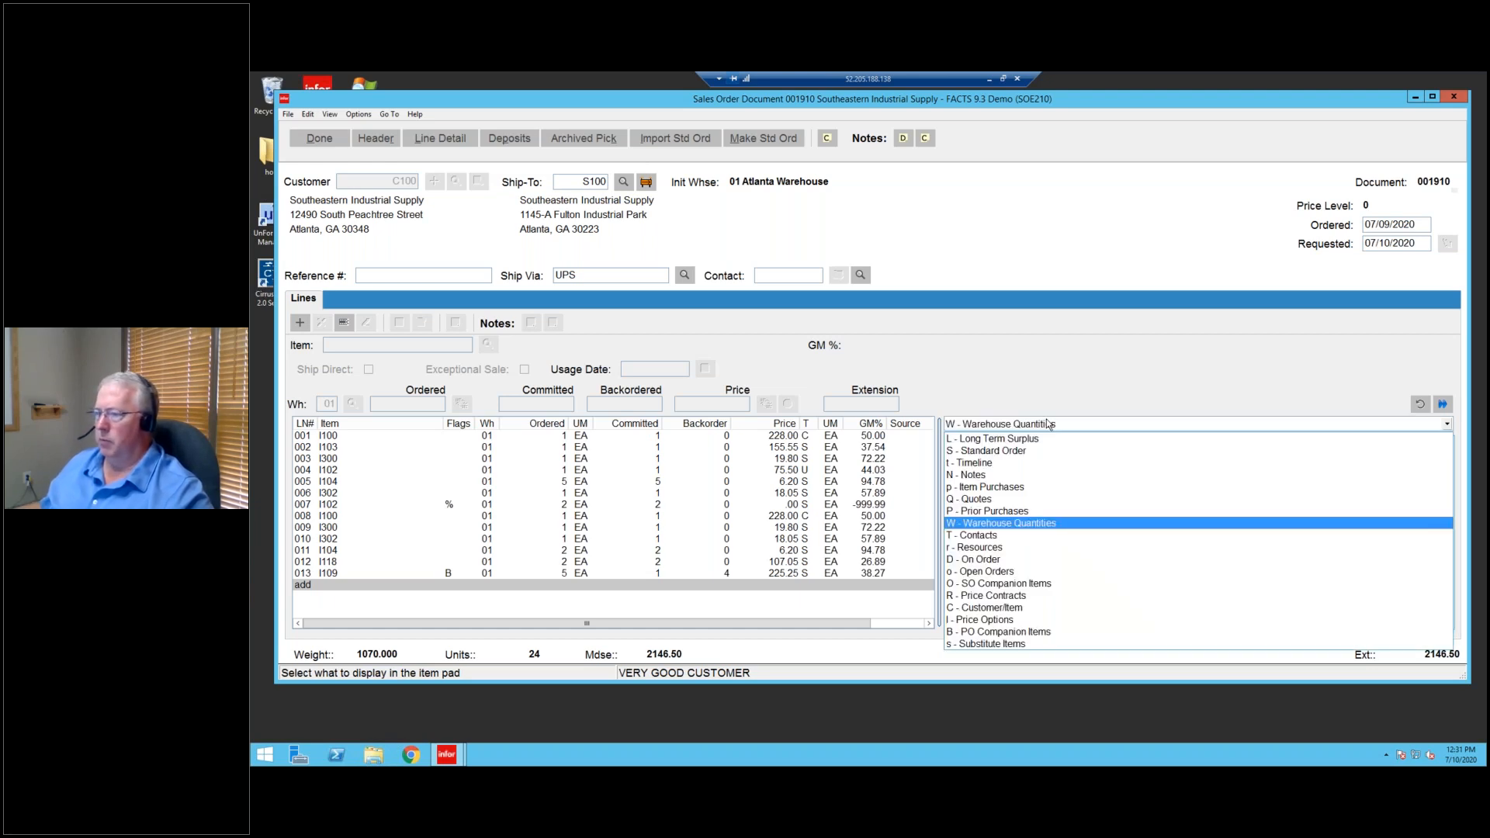
left_click(969, 540)
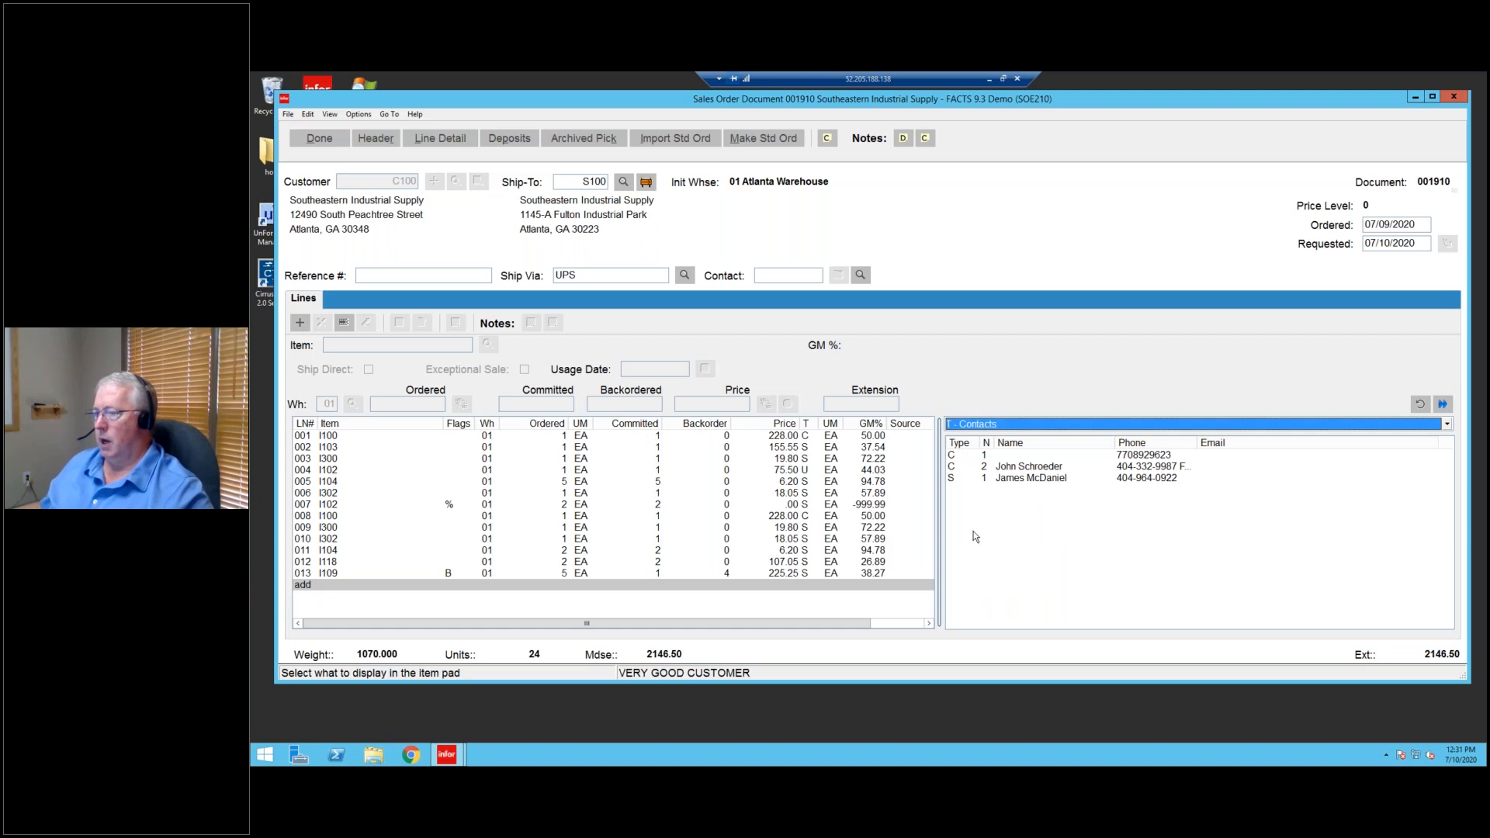
left_click(1006, 476)
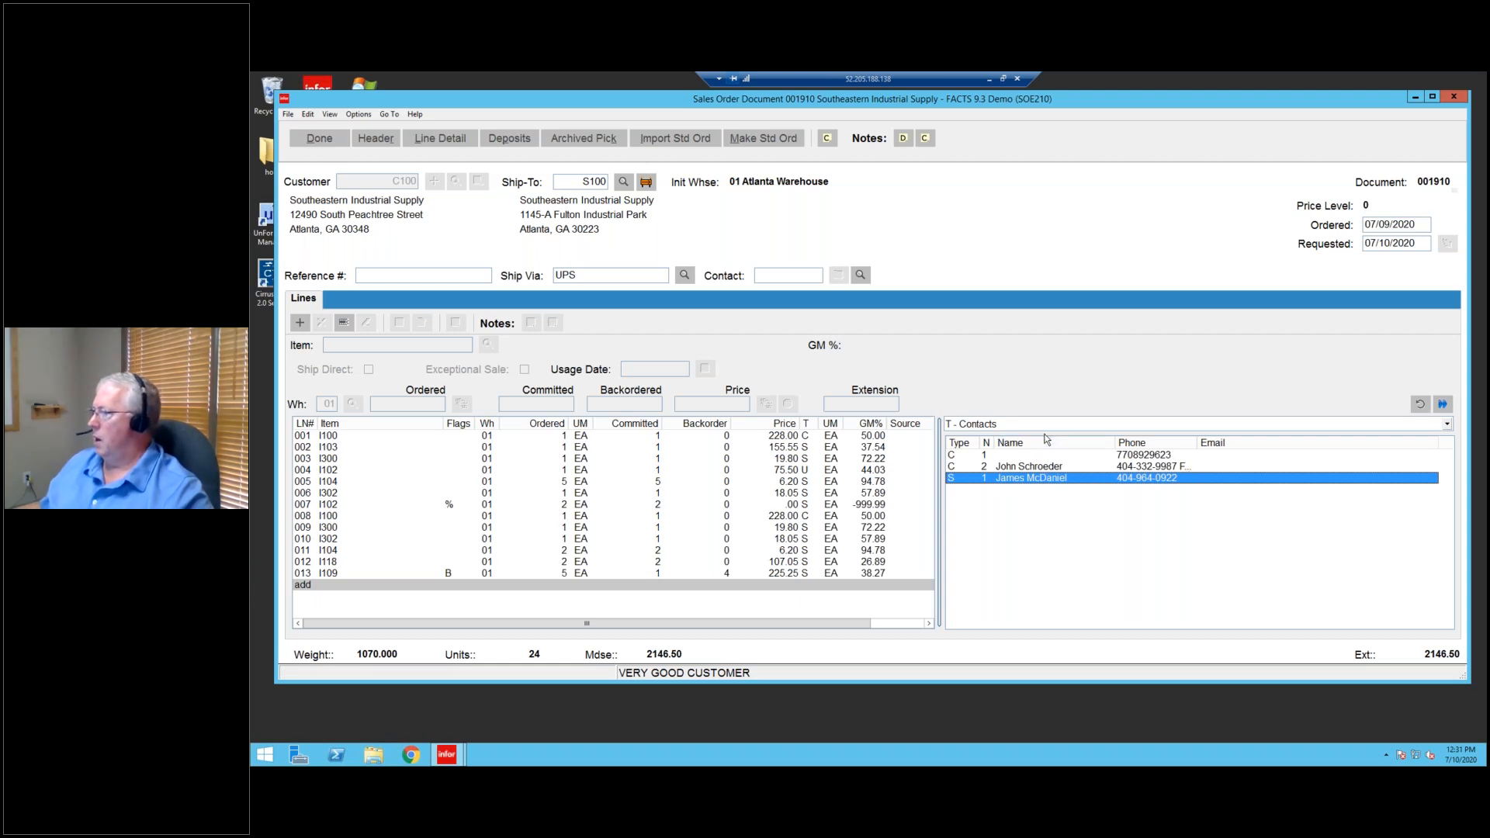
Switch the item pad to Resources and view the resources for the first order lines, I100, I103 and I300.
left_click(993, 426)
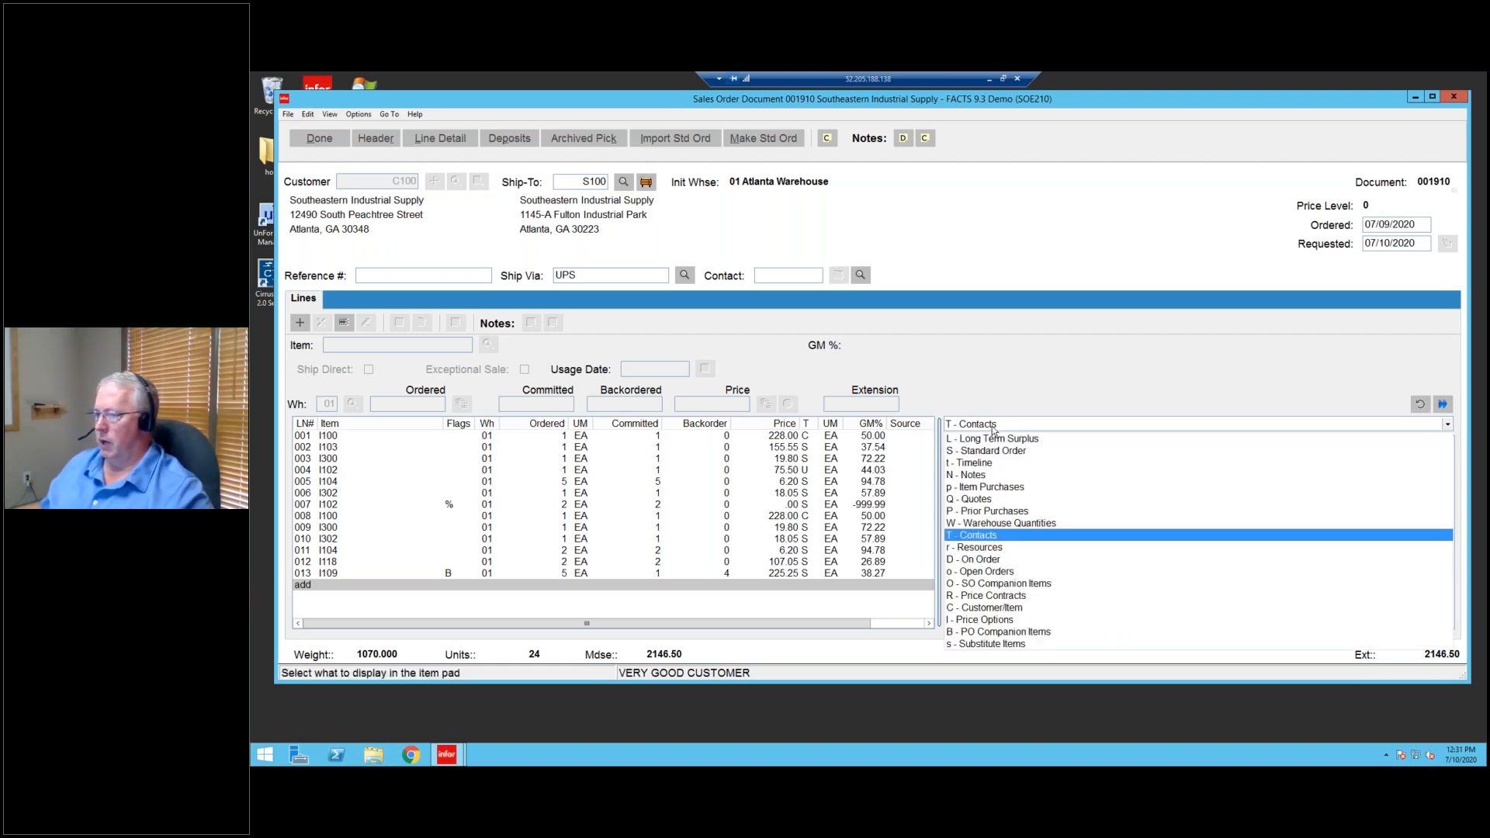
left_click(968, 548)
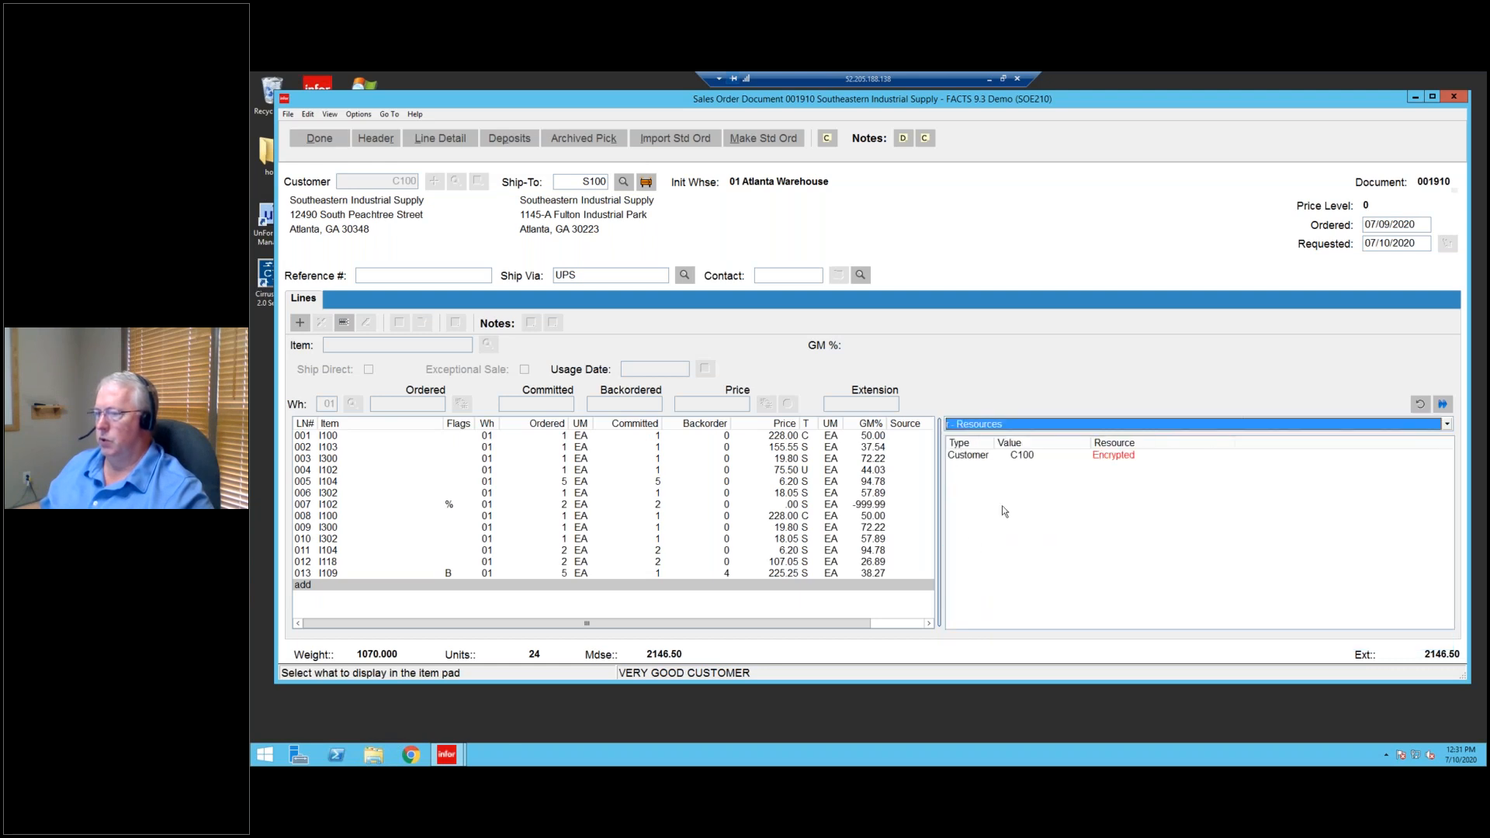
left_click(435, 459)
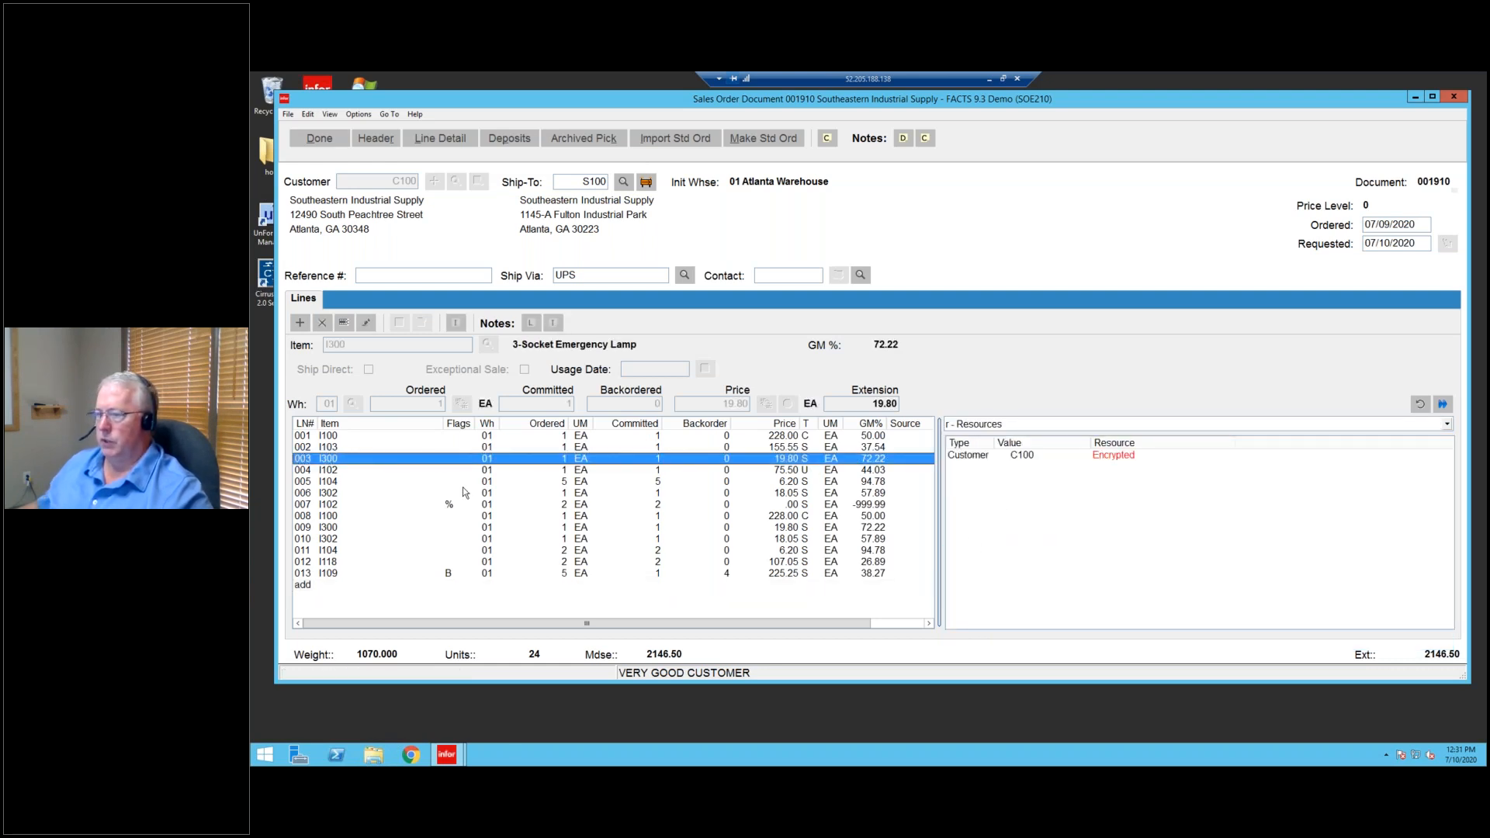
key("Up")
key("Up")
key("Down")
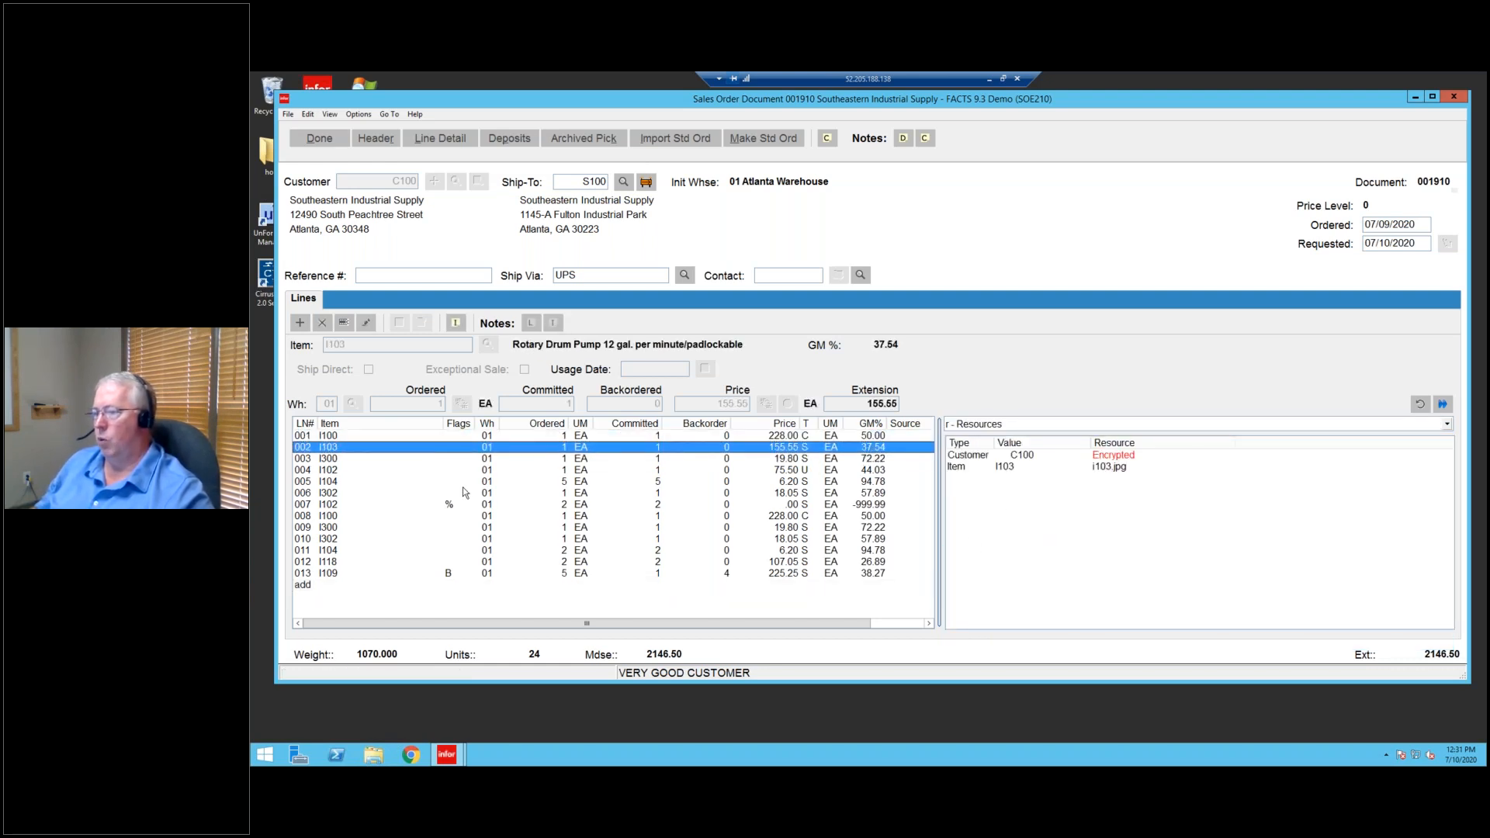
Return to the I103 order line, view its item resource in the Supplemental Resource Manager and close that window.
key("Down")
key("Up")
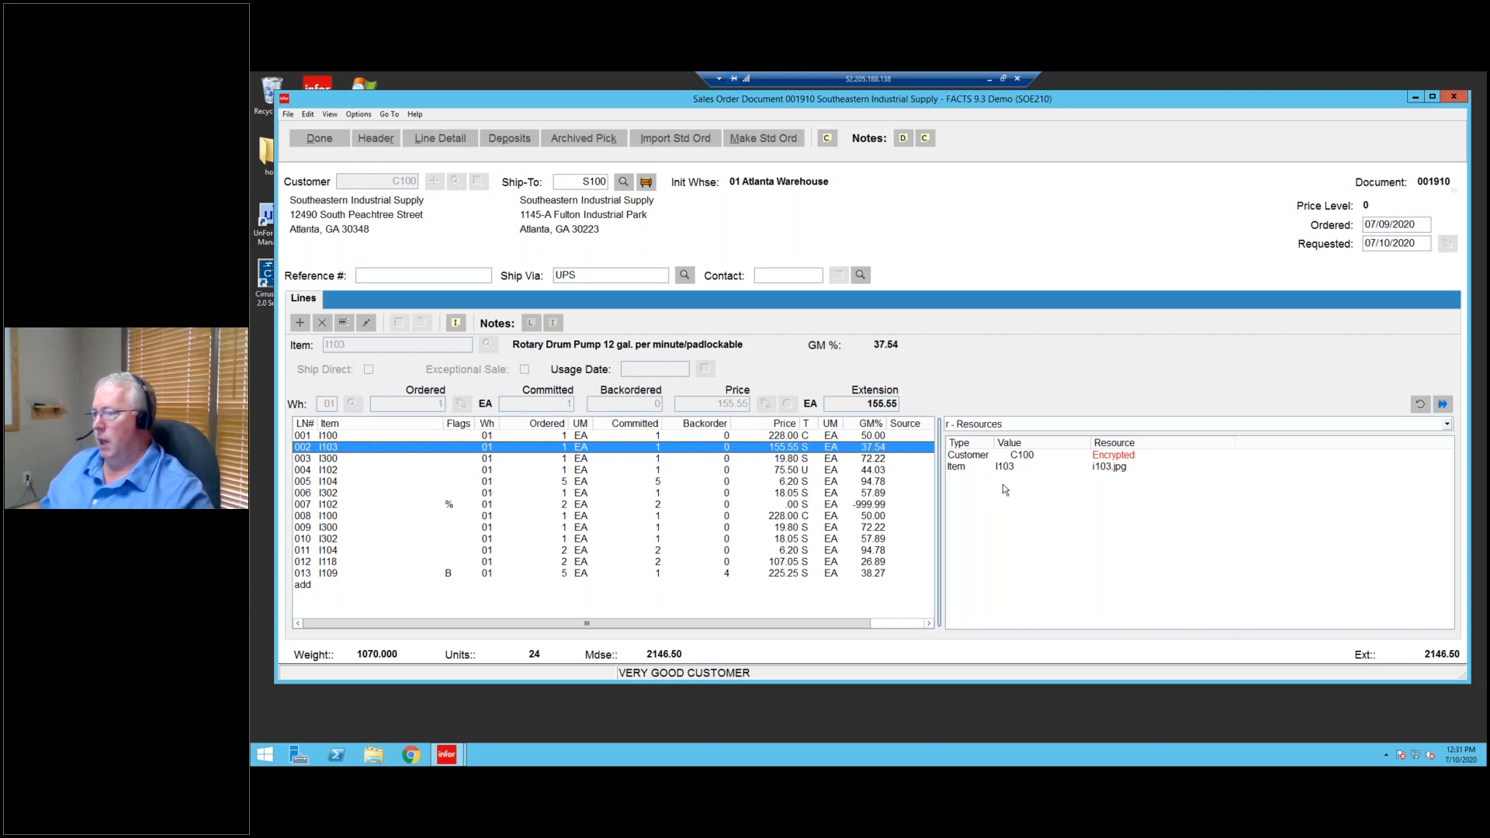
double_click(966, 467)
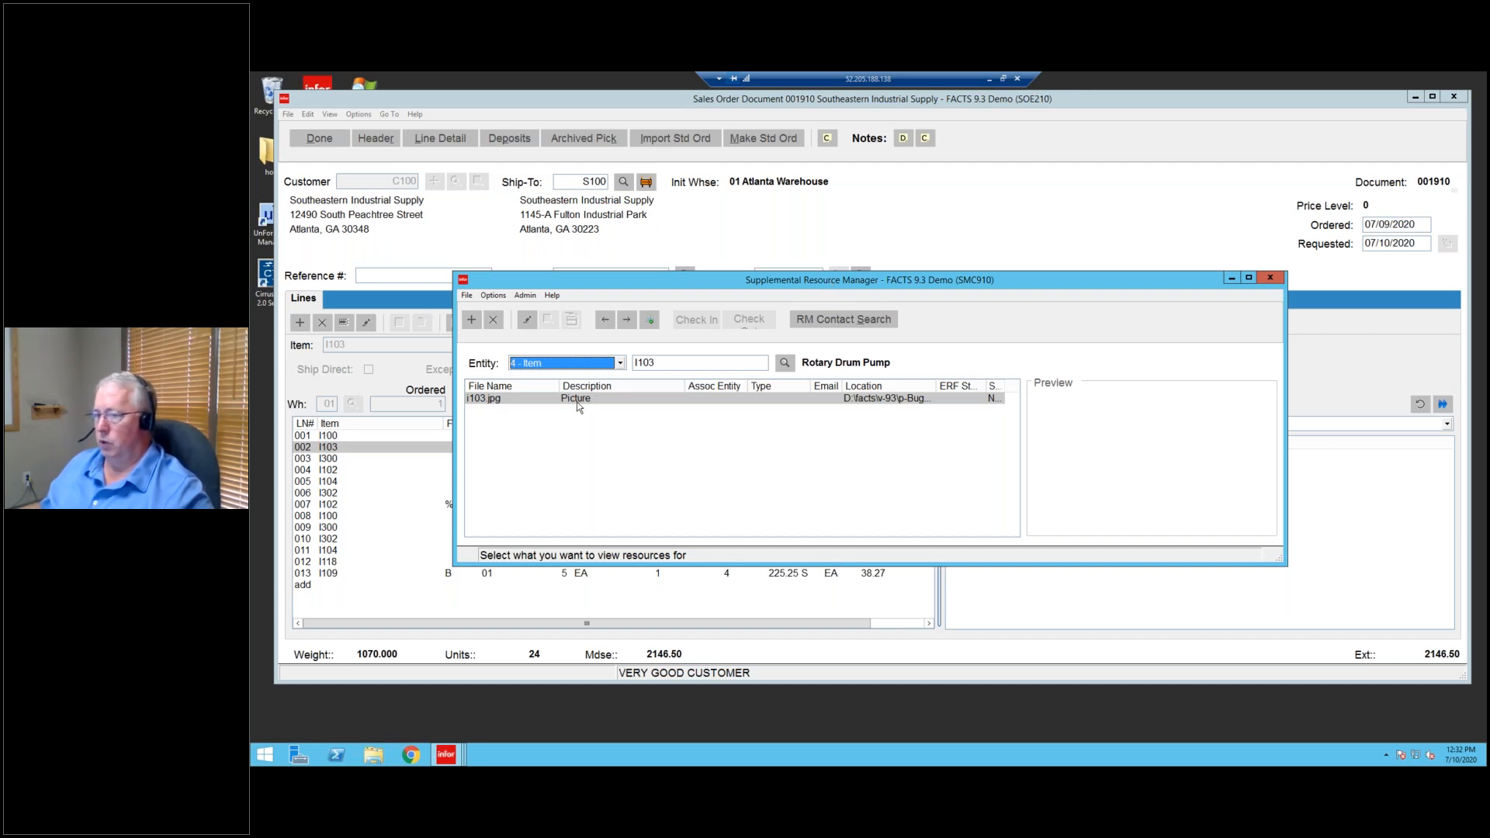
left_click(1270, 278)
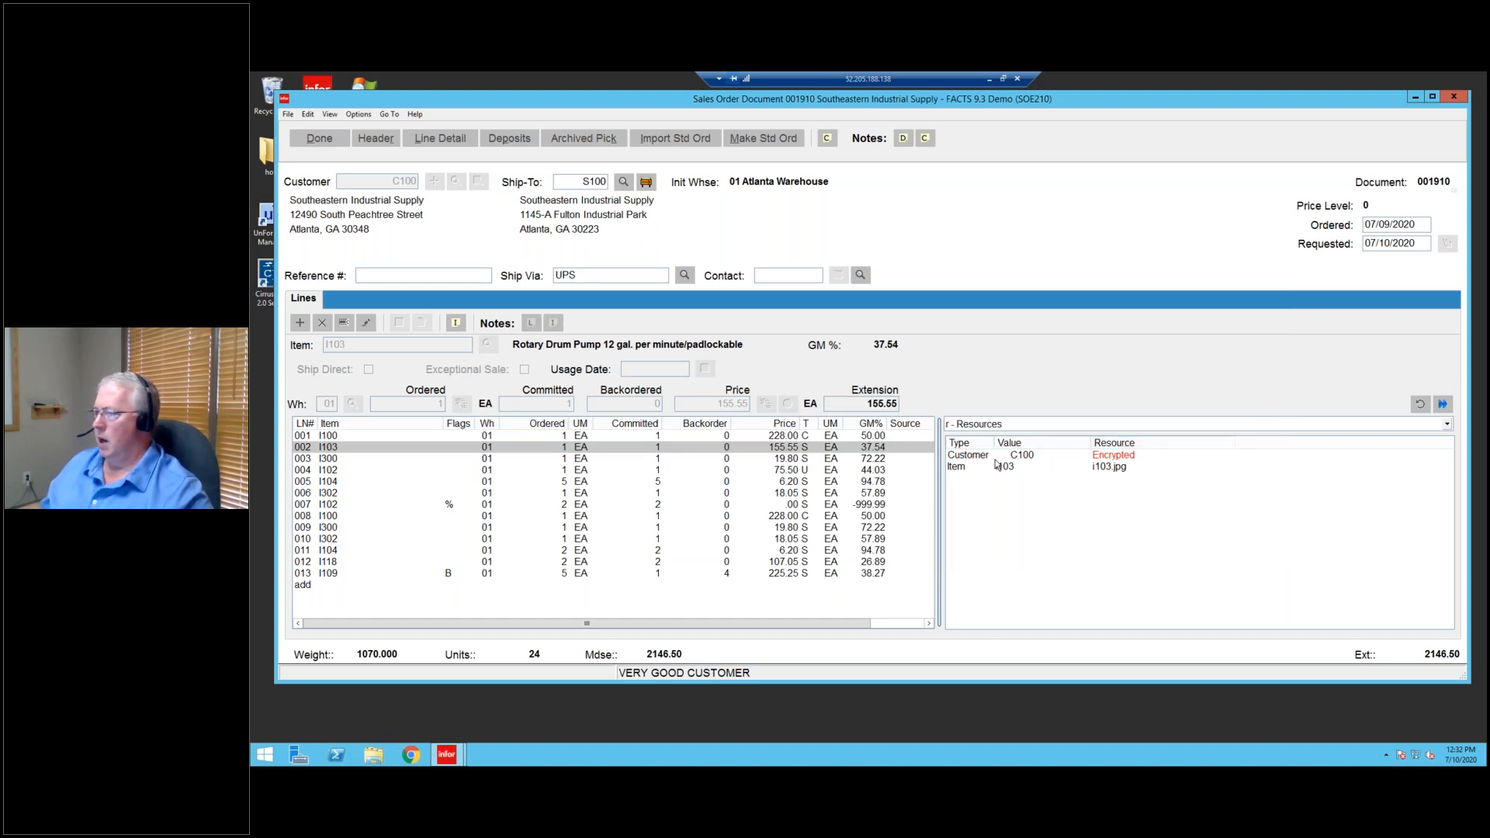
Switch the item pad to On Order for the I103 line and widen its Order Num column.
left_click(1006, 426)
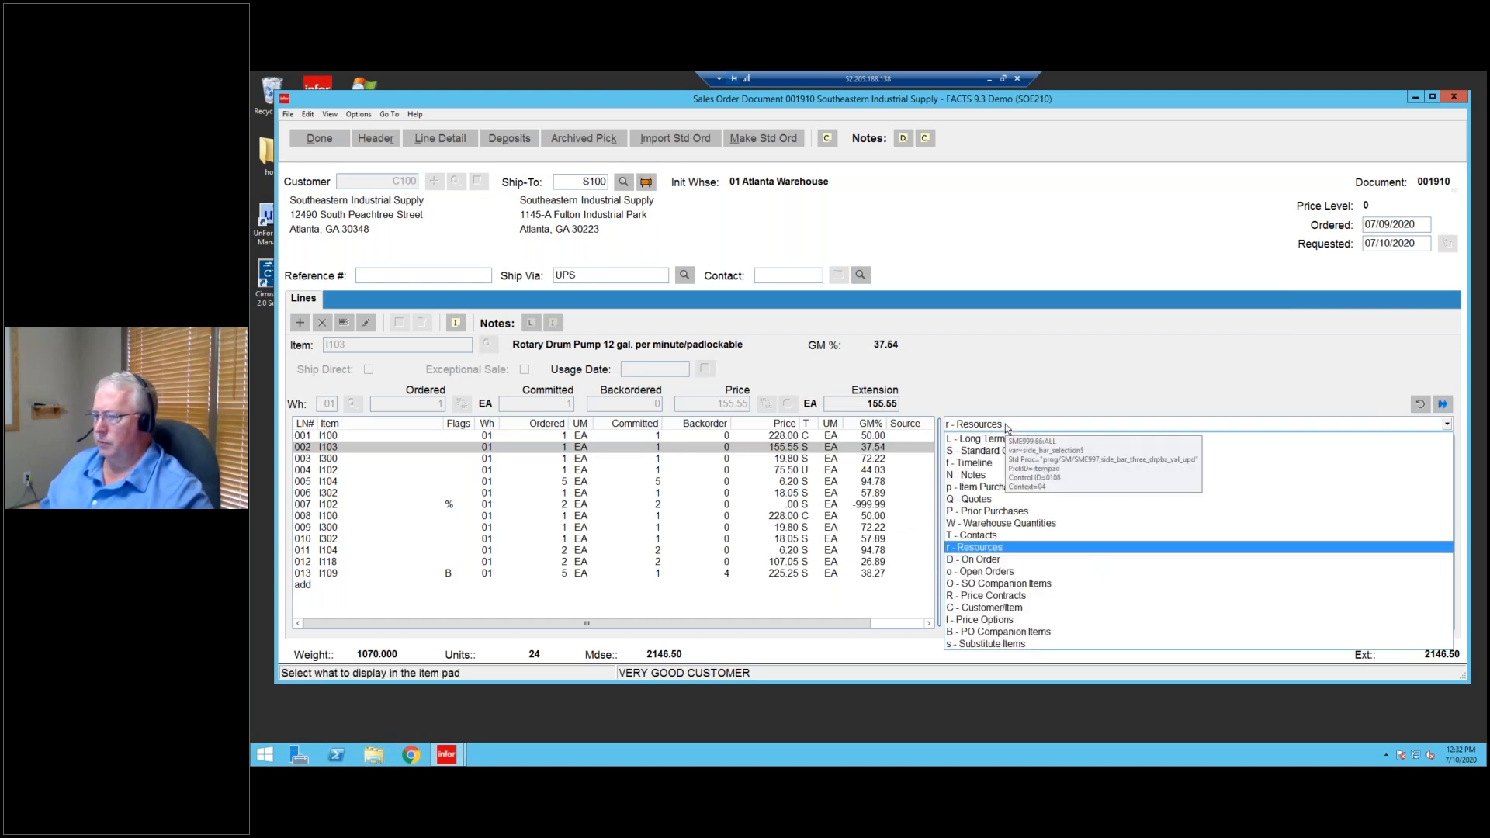
left_click(973, 561)
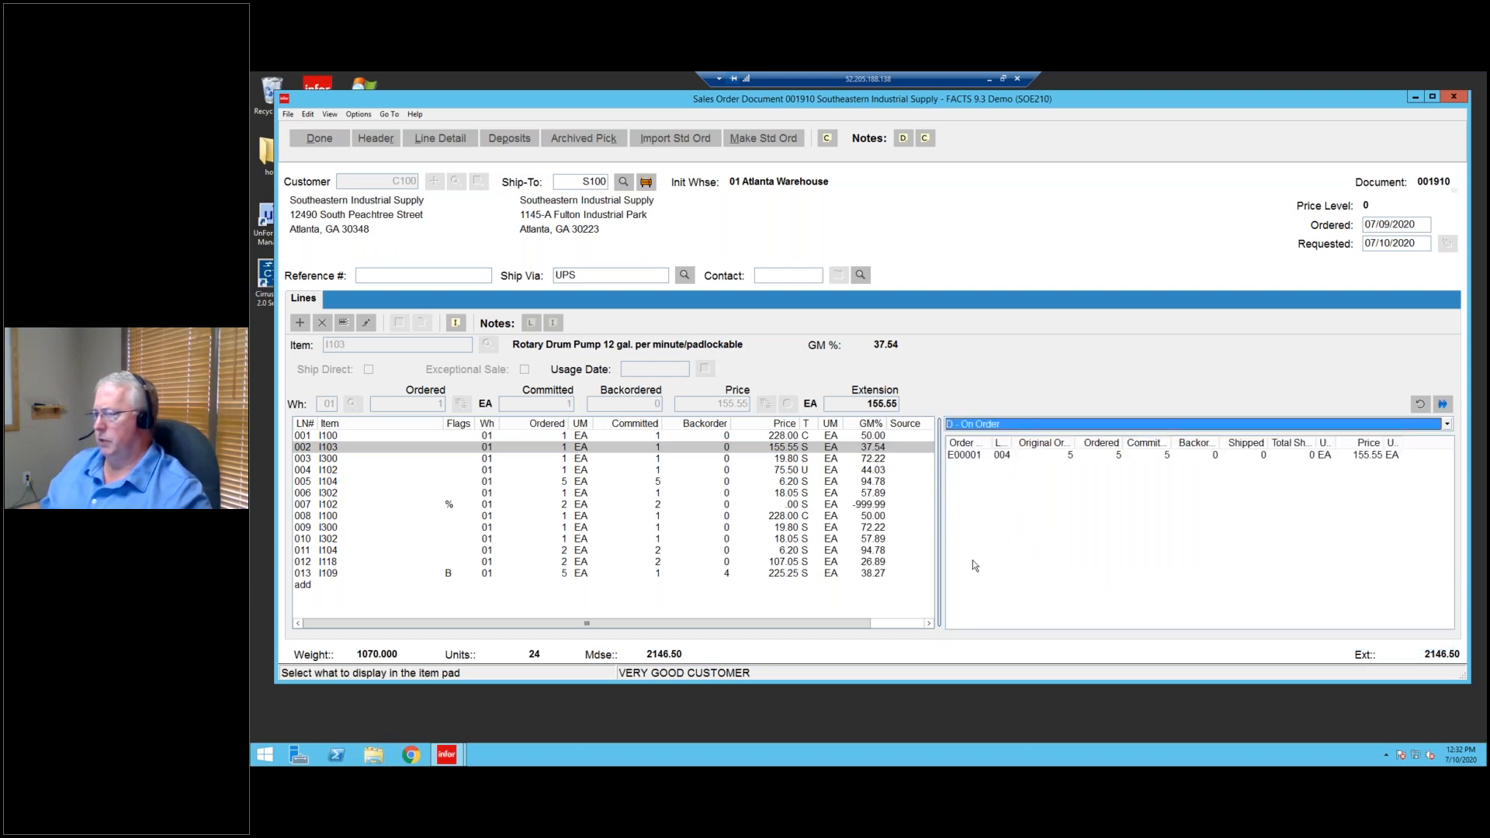
left_click_drag(992, 442, 1008, 442)
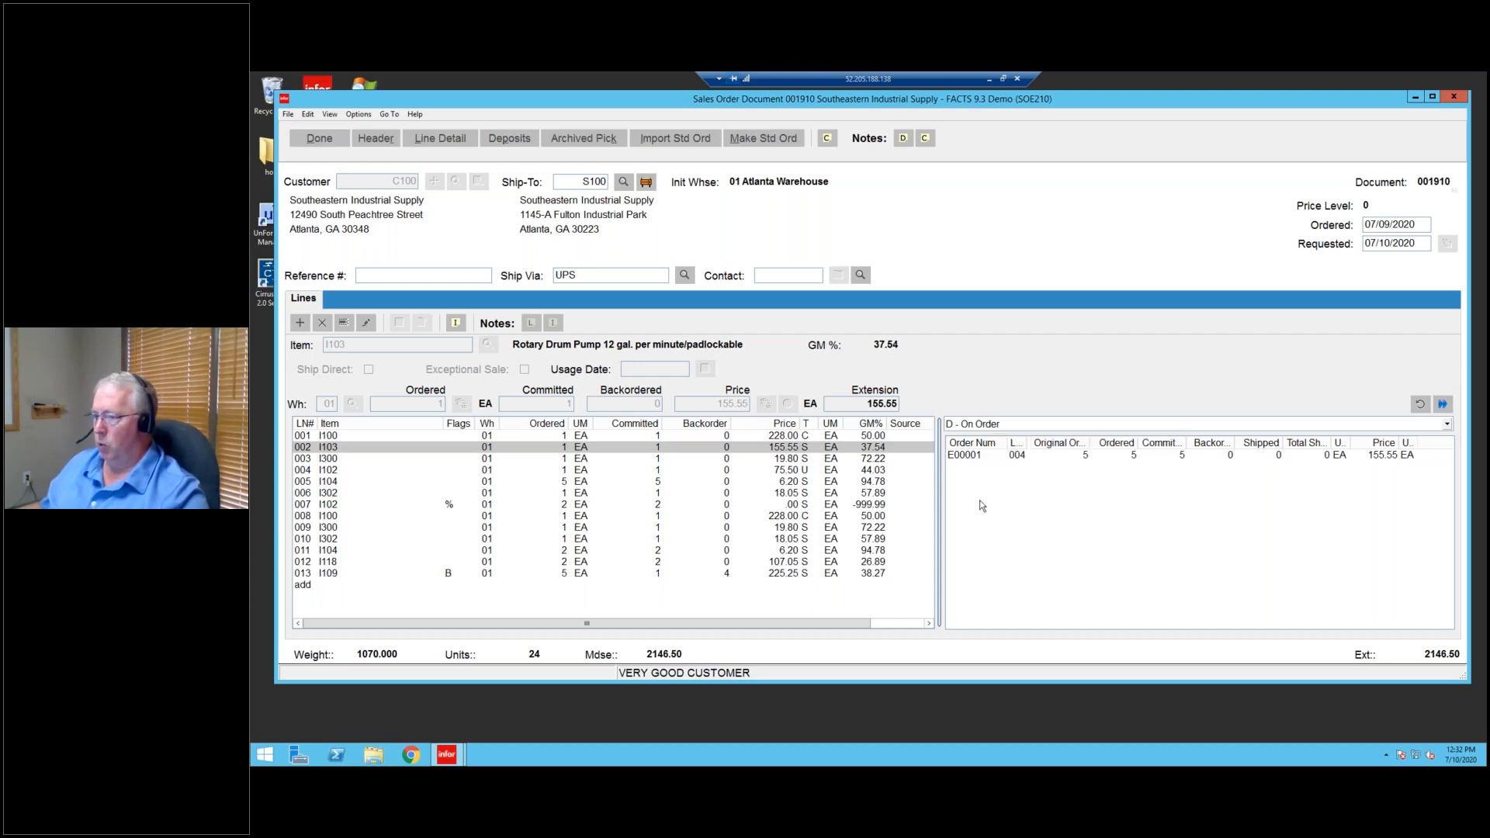
Review the On Order details for the order lines I100, I103, I300 and I102.
left_click(486, 437)
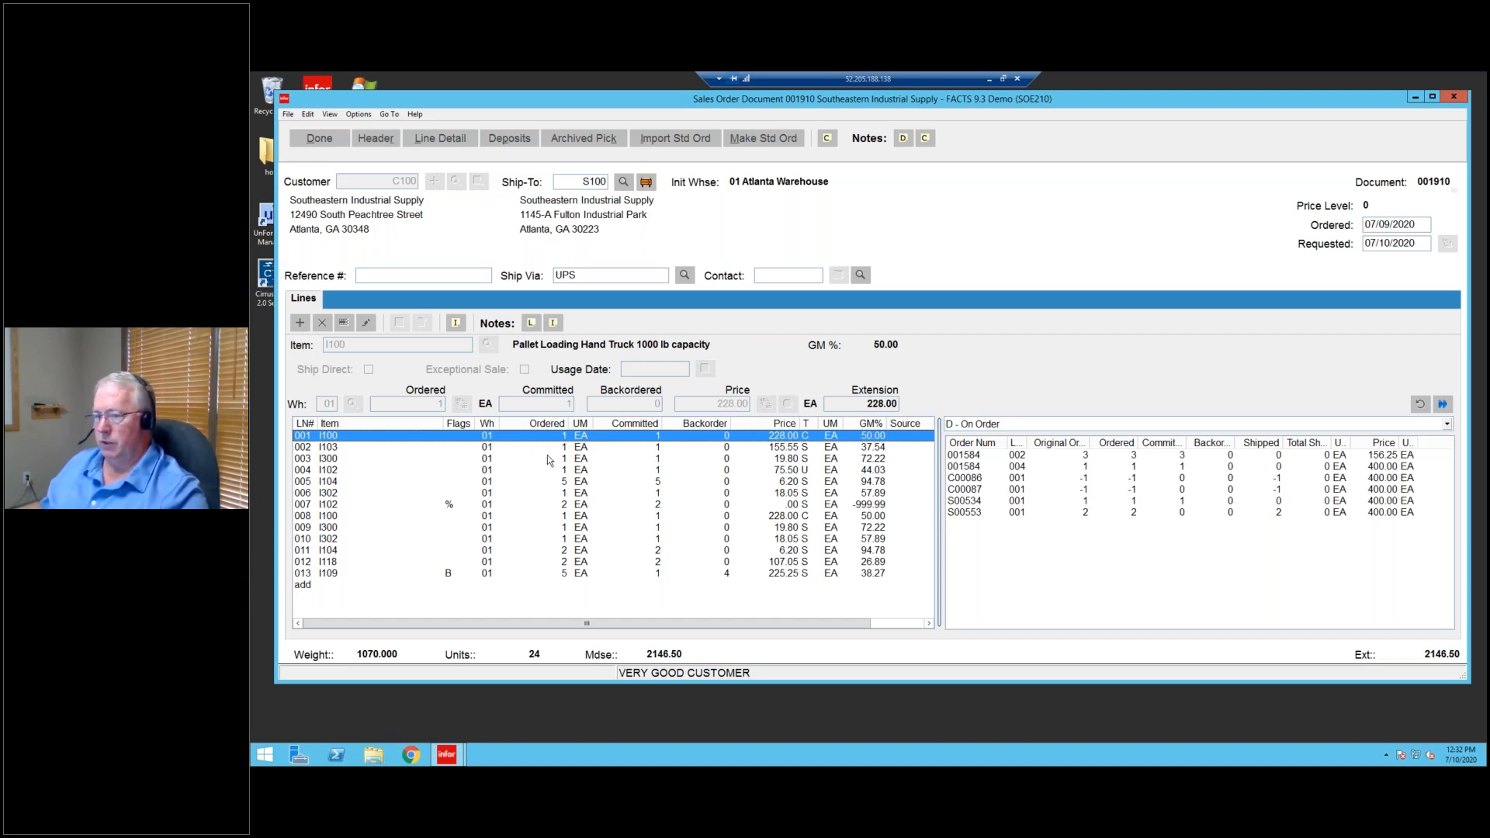
left_click(455, 448)
key("Down")
key("Down")
key("Down")
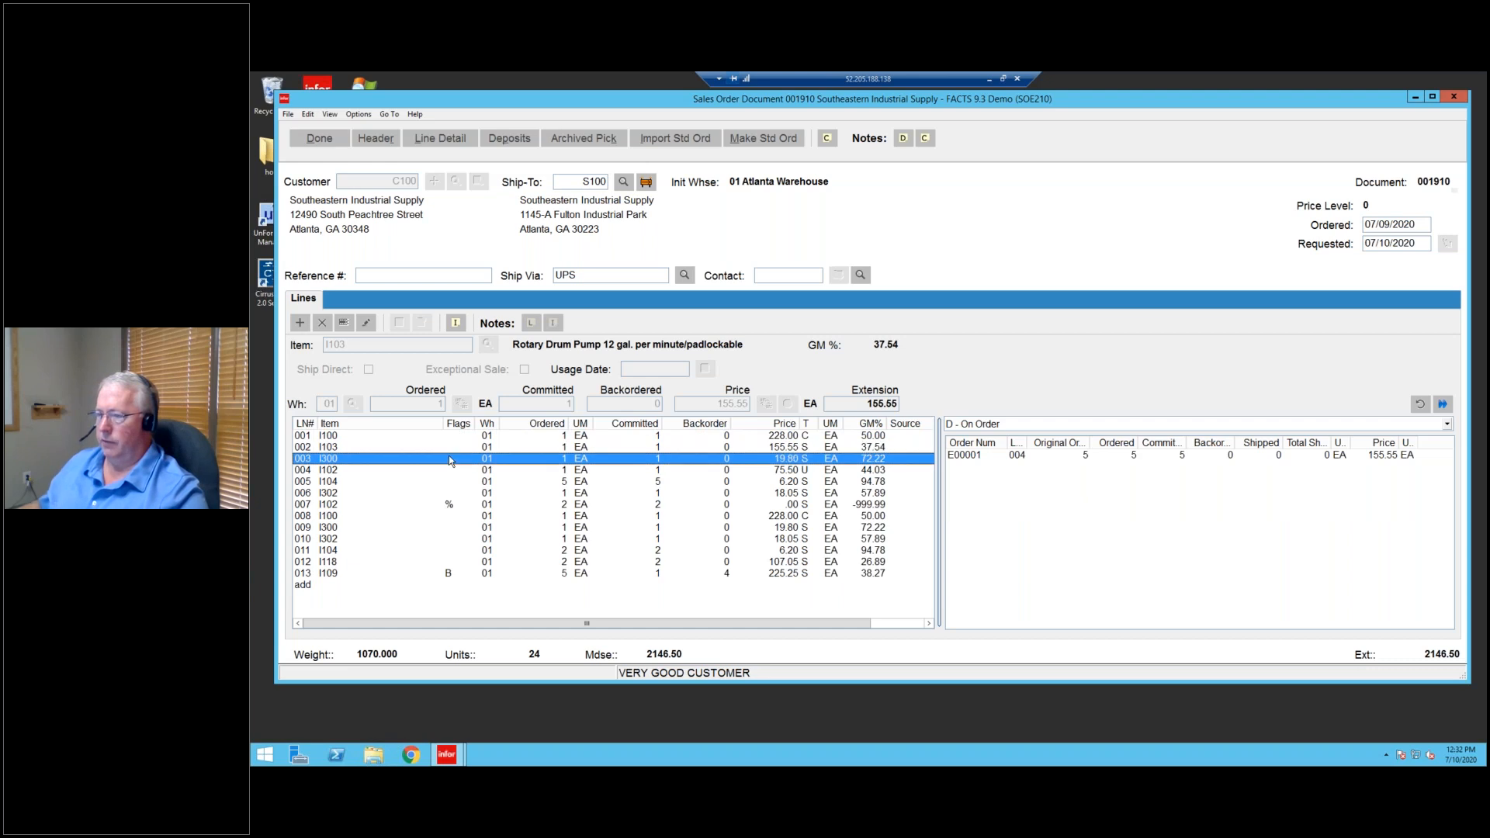
key("Up")
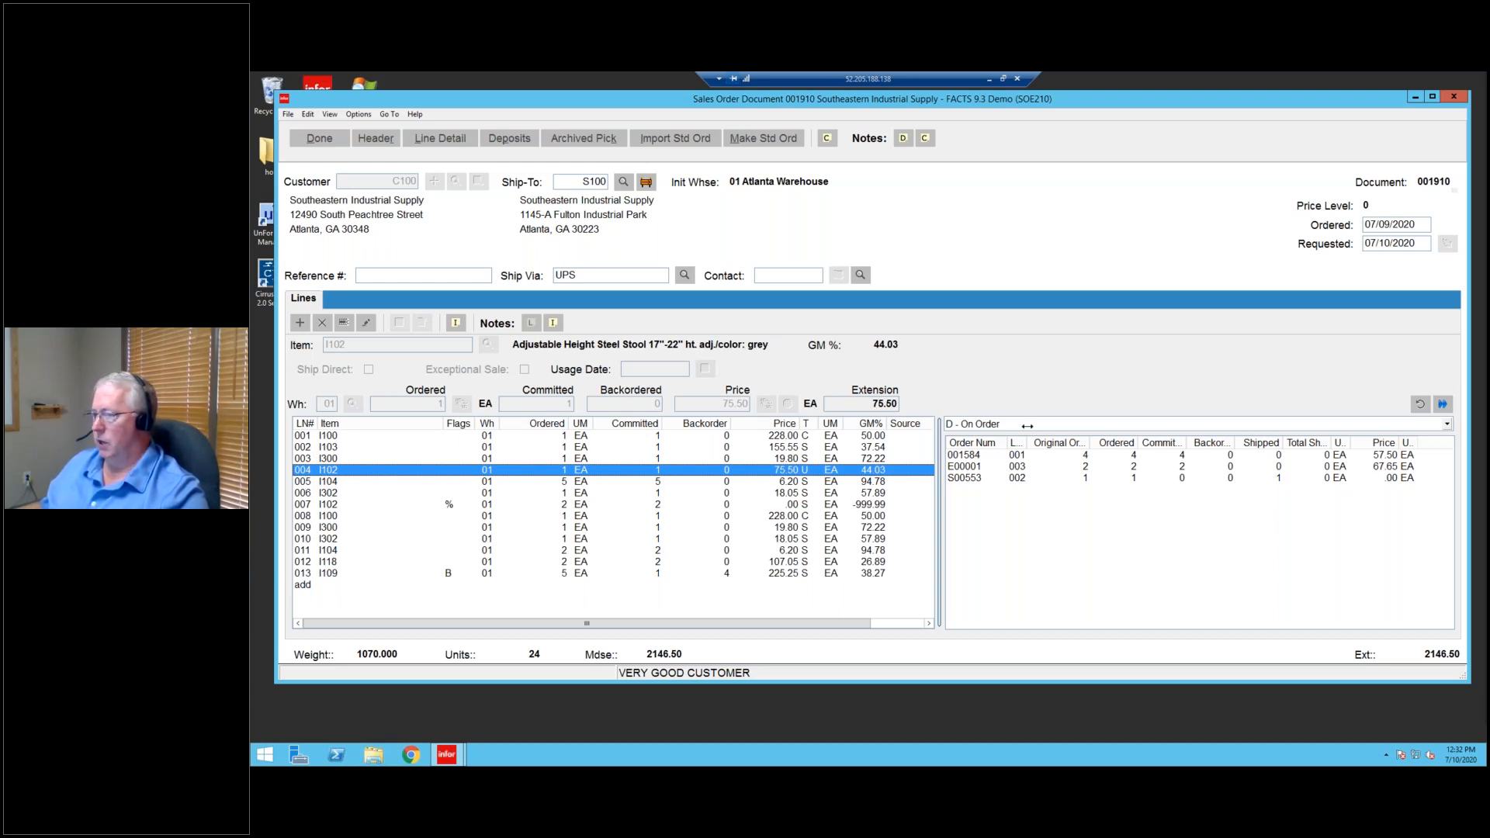
Switch the item pad to Open Orders and view it with lines 006 I302, 003 I300 and 008 I100 selected.
left_click(974, 424)
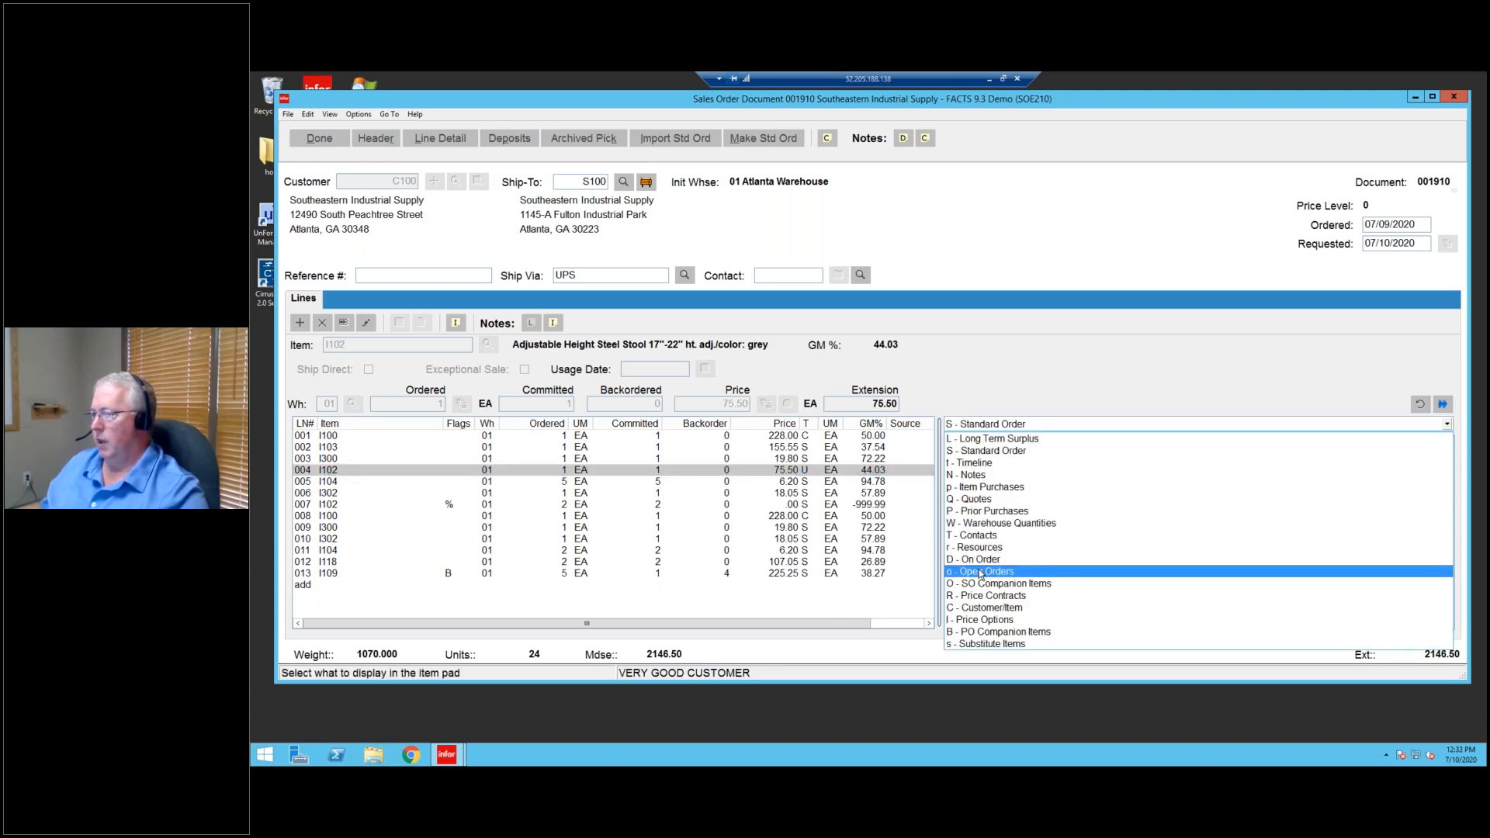
left_click(981, 574)
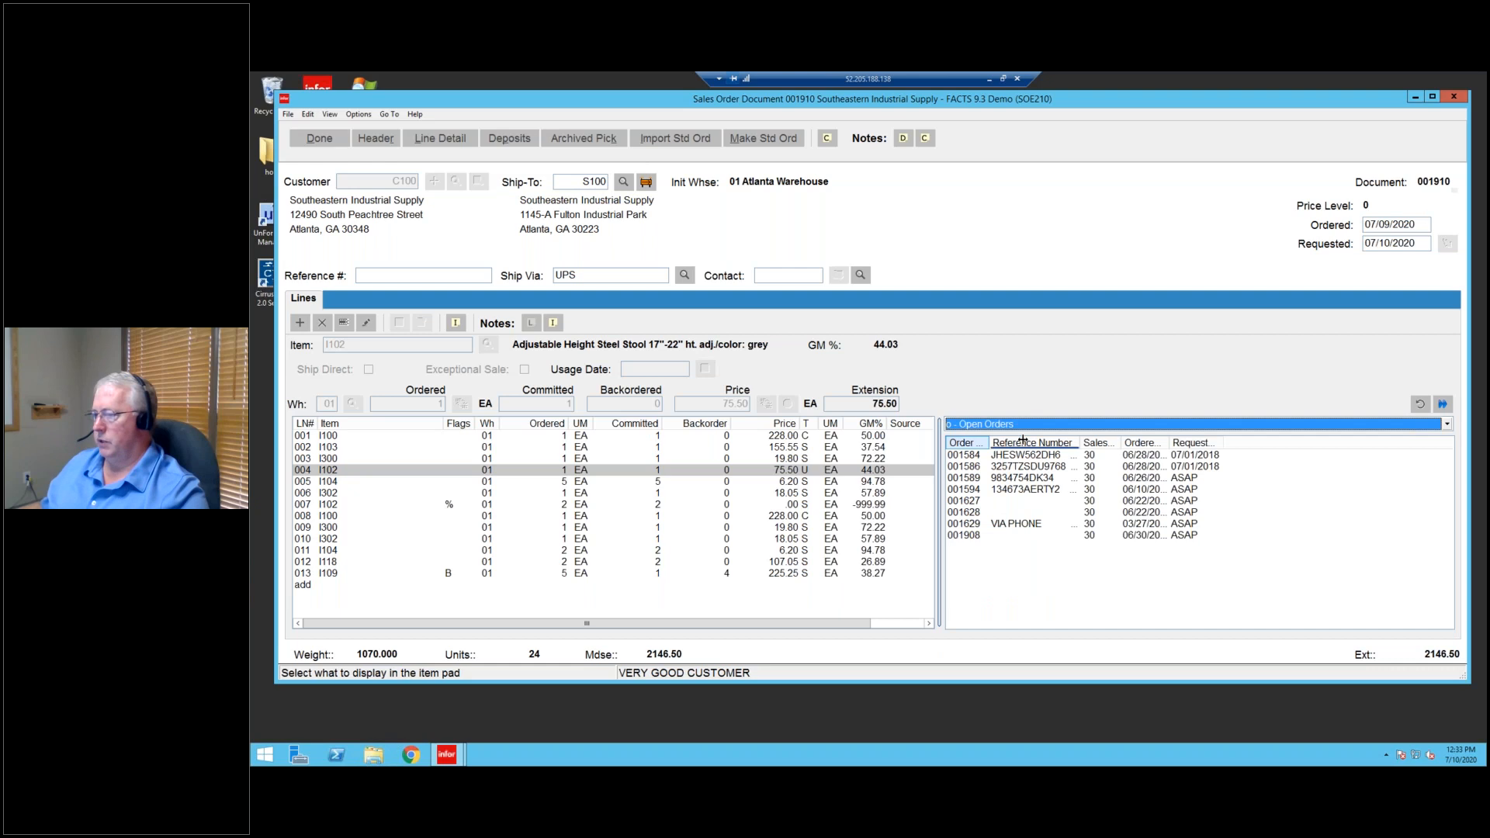
left_click(447, 494)
left_click(437, 460)
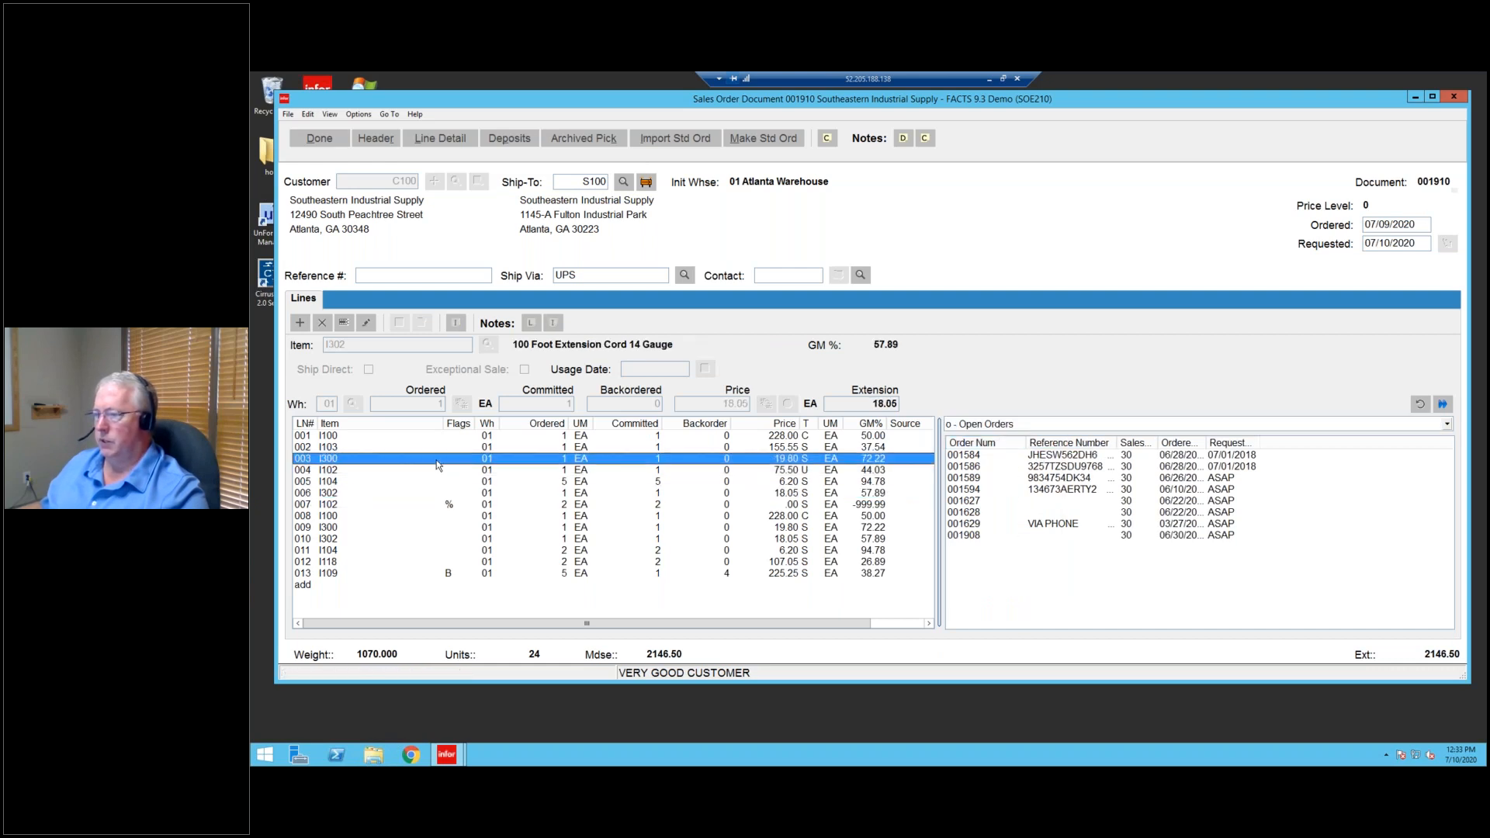
left_click(421, 516)
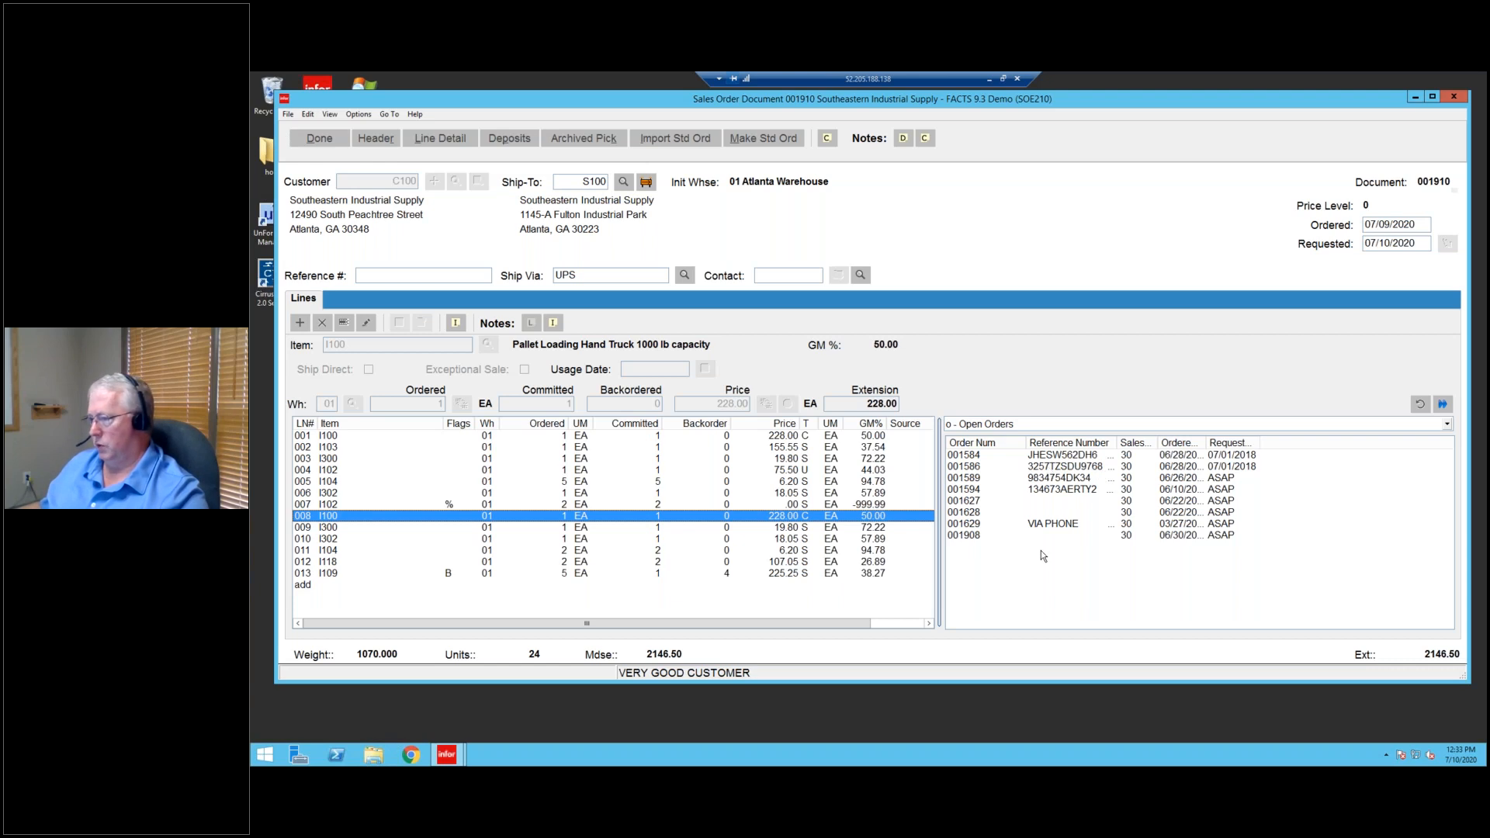
Widen the Ordered Date column of the open orders, then view the second order dated 06/22/2018 and close it.
double_click(1208, 443)
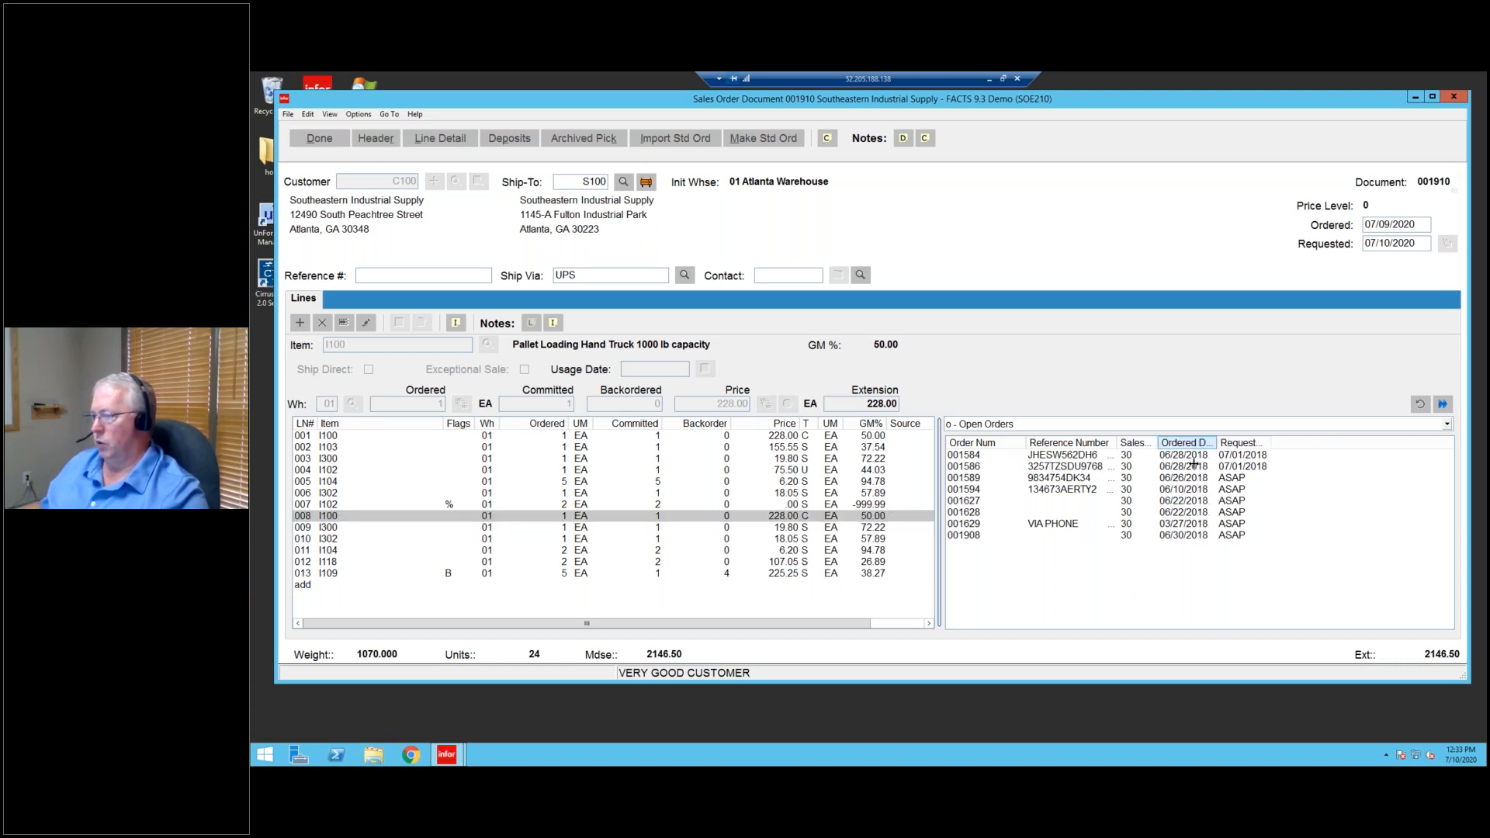
double_click(965, 512)
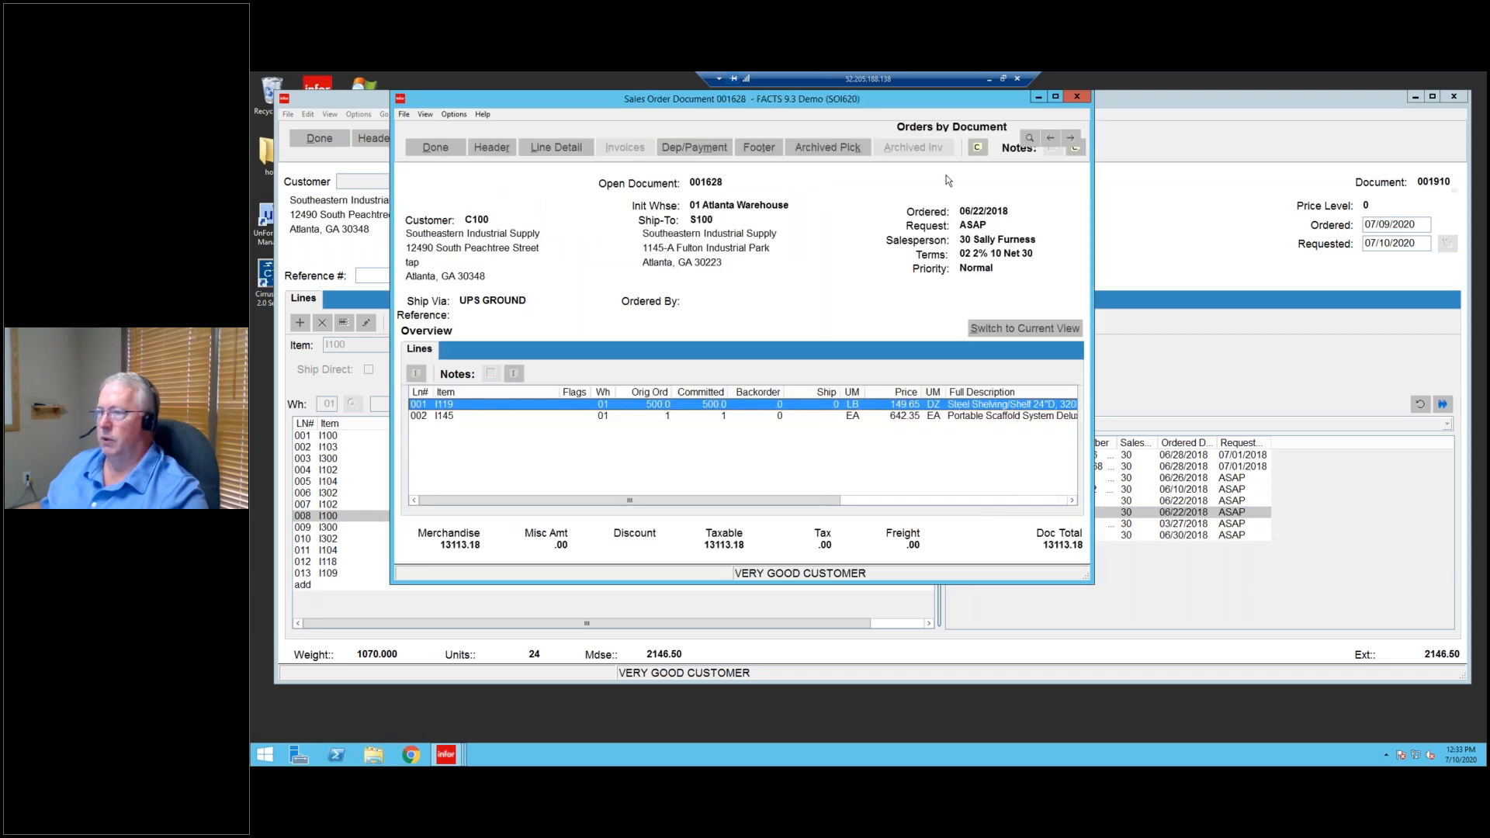
left_click(454, 149)
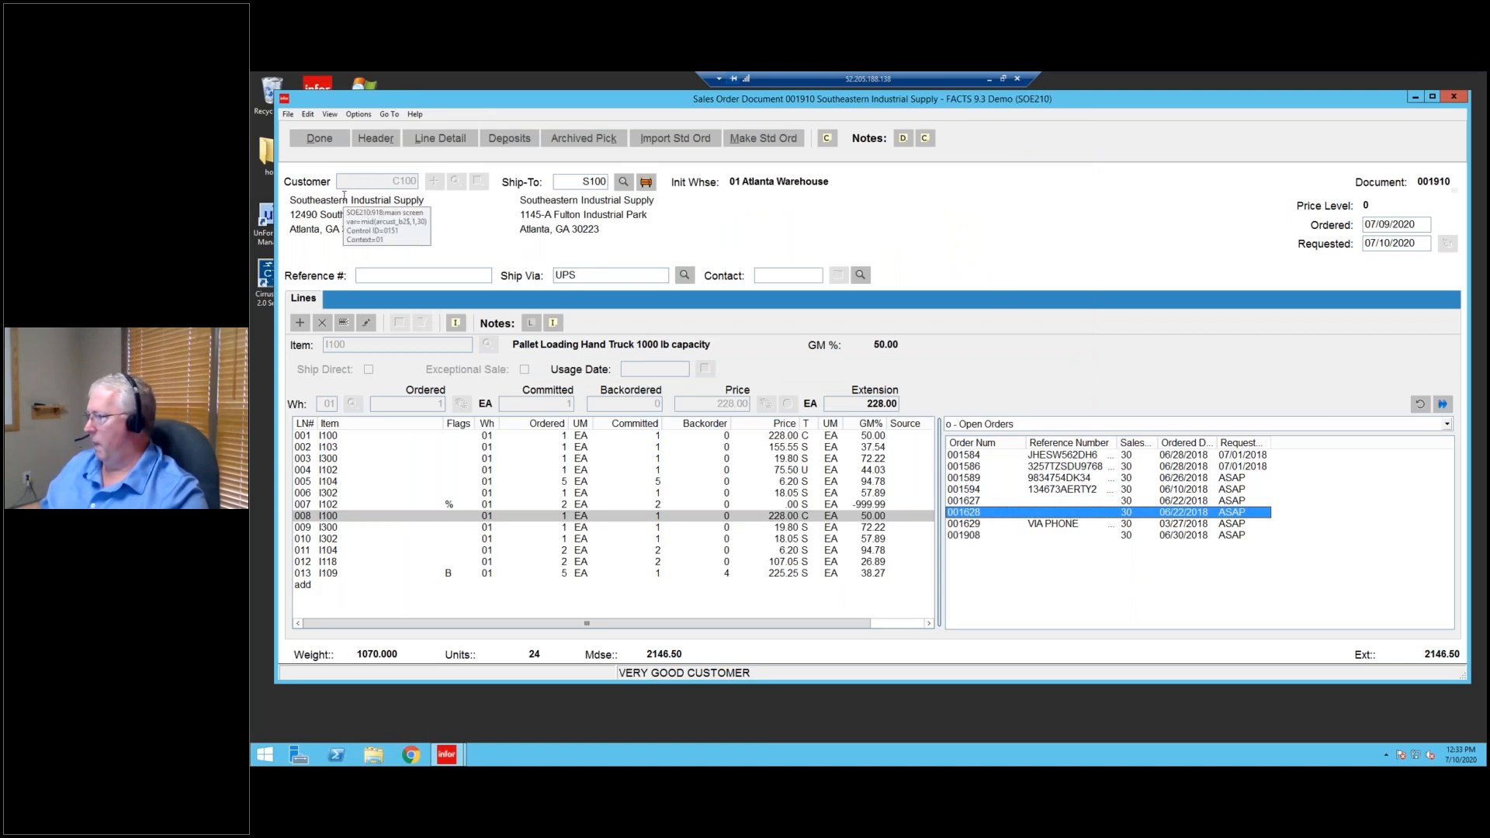
Switch the item pad to SO Companion Items and select companion item I301, the 75-Watt Halogen Bulb.
left_click(1032, 423)
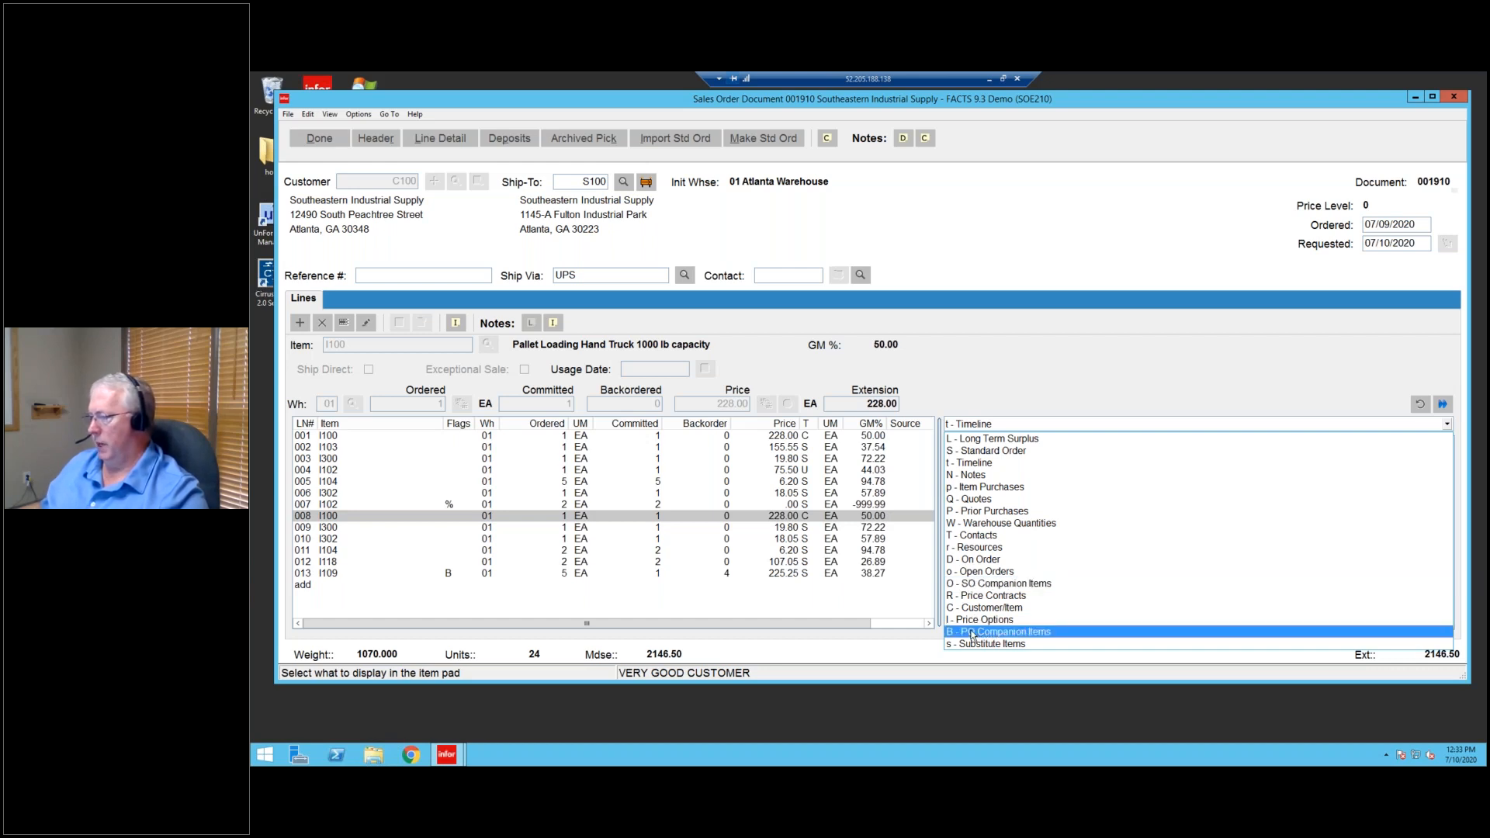
left_click(976, 586)
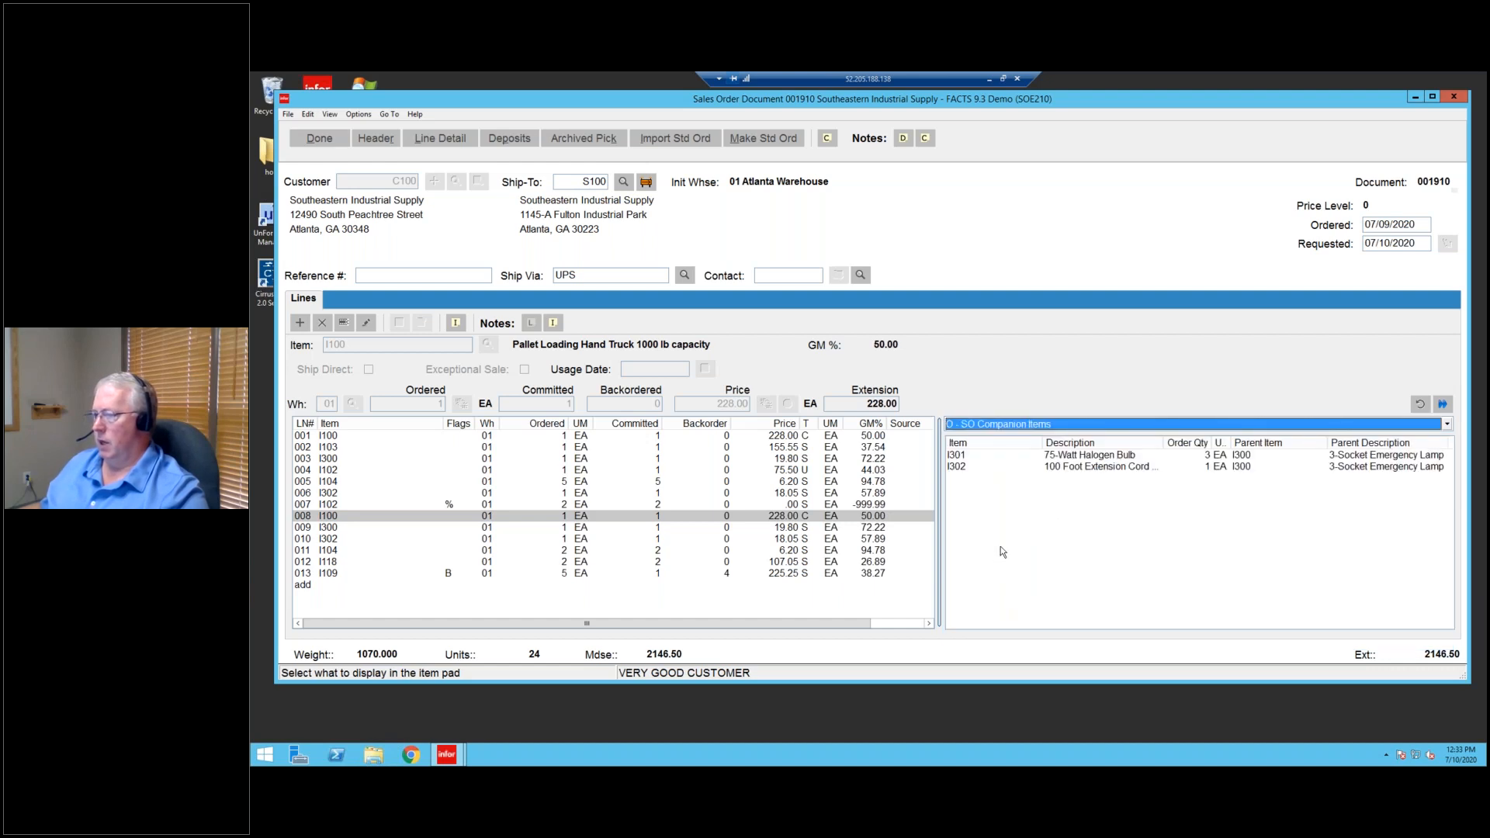
left_click(1065, 459)
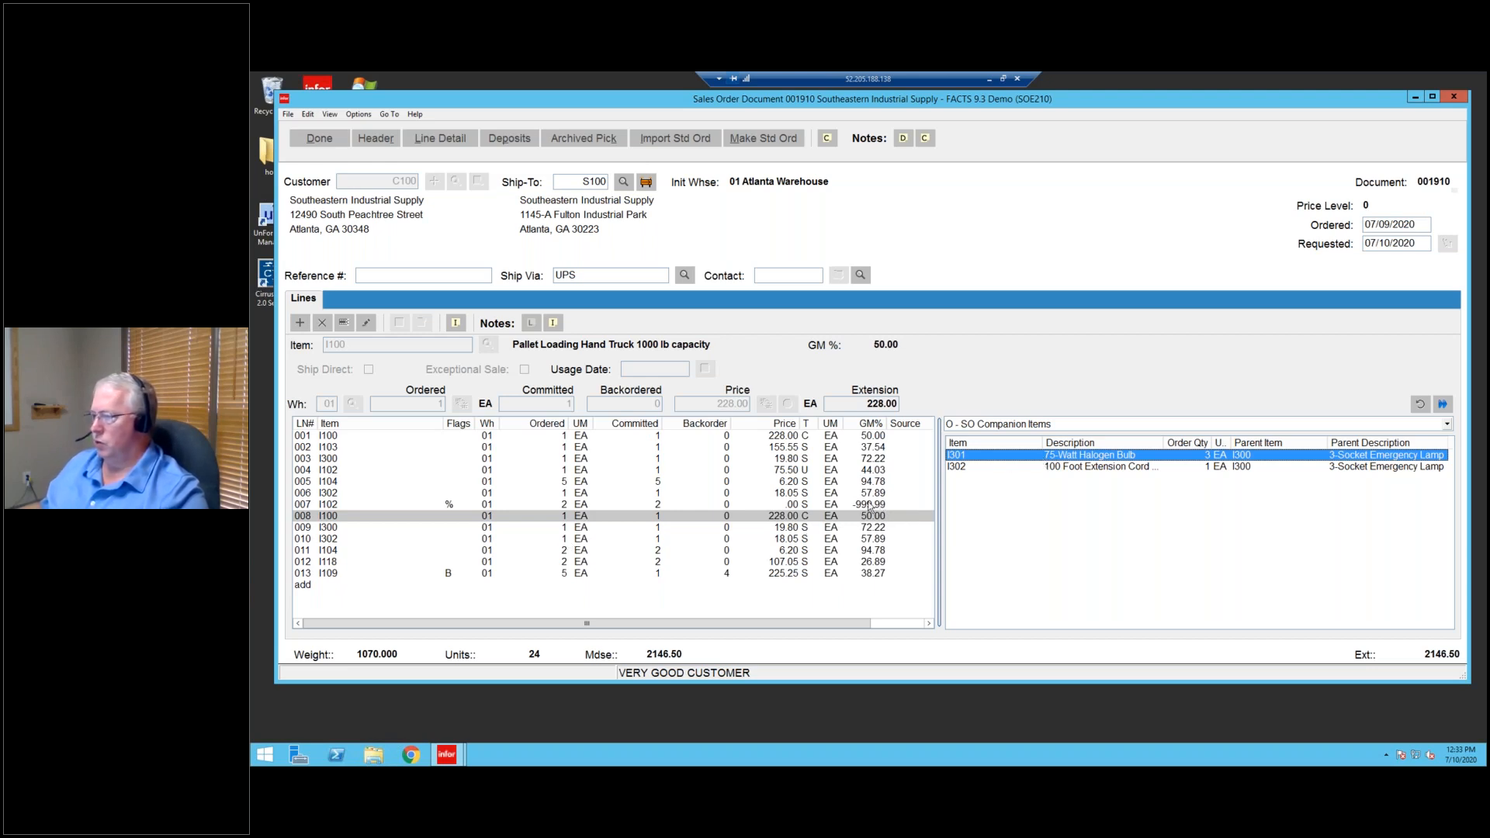
Open the item inquiry for companion item I302 to review its warehouse quantities, then close the inquiry.
left_click(958, 467)
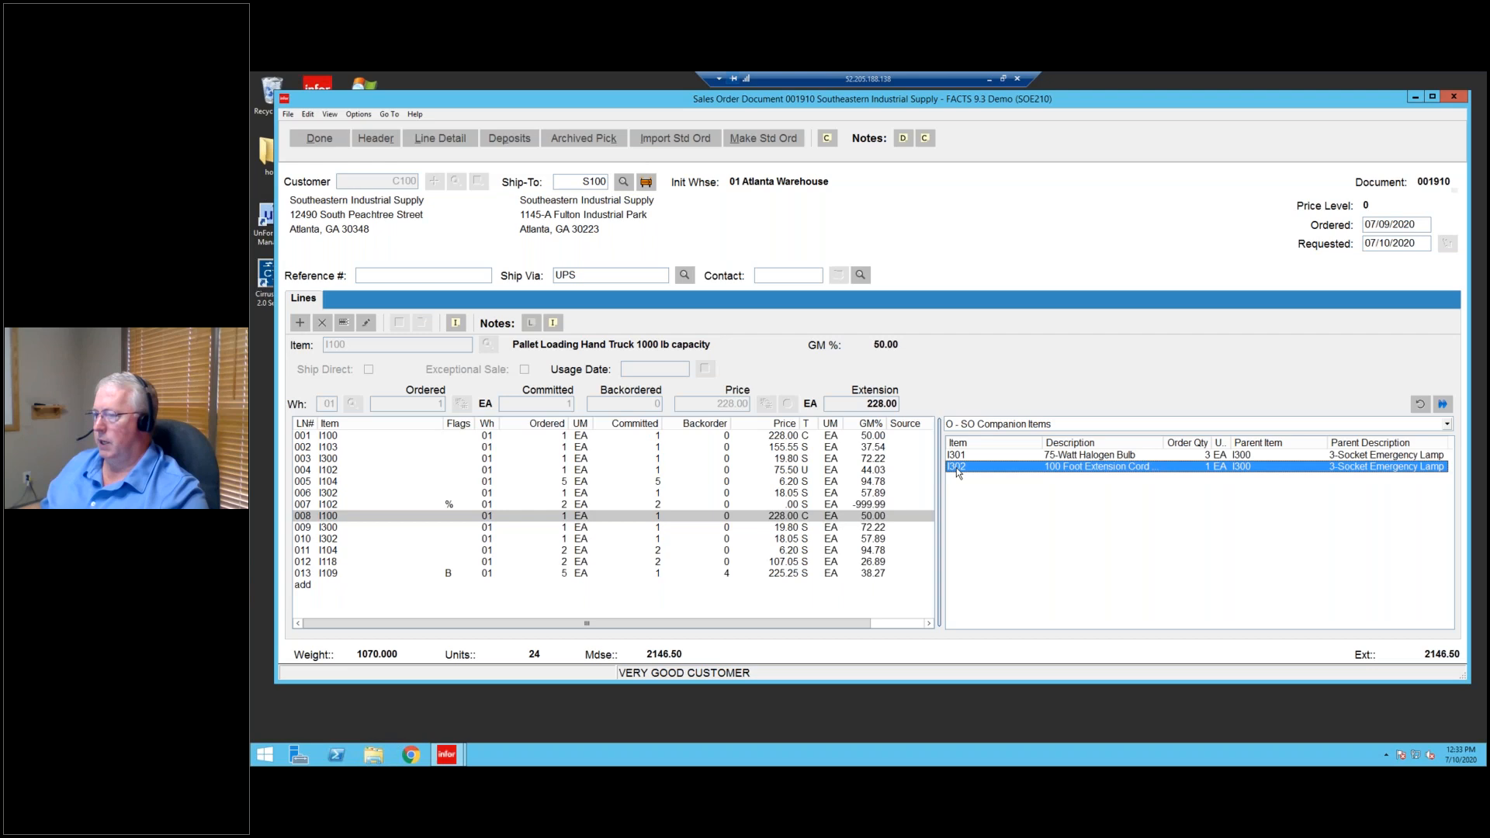
double_click(958, 468)
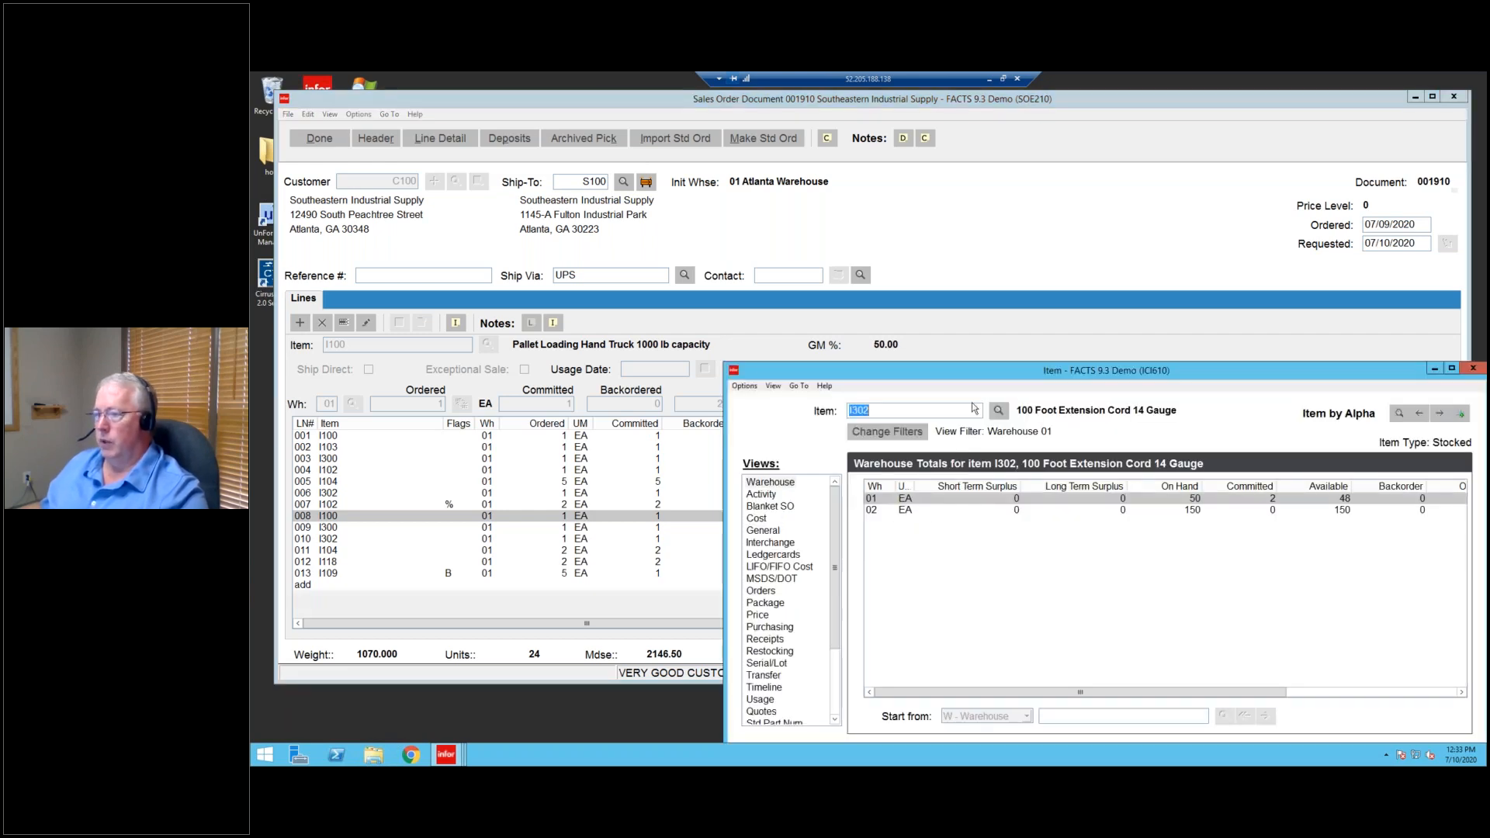
left_click_drag(963, 374, 788, 235)
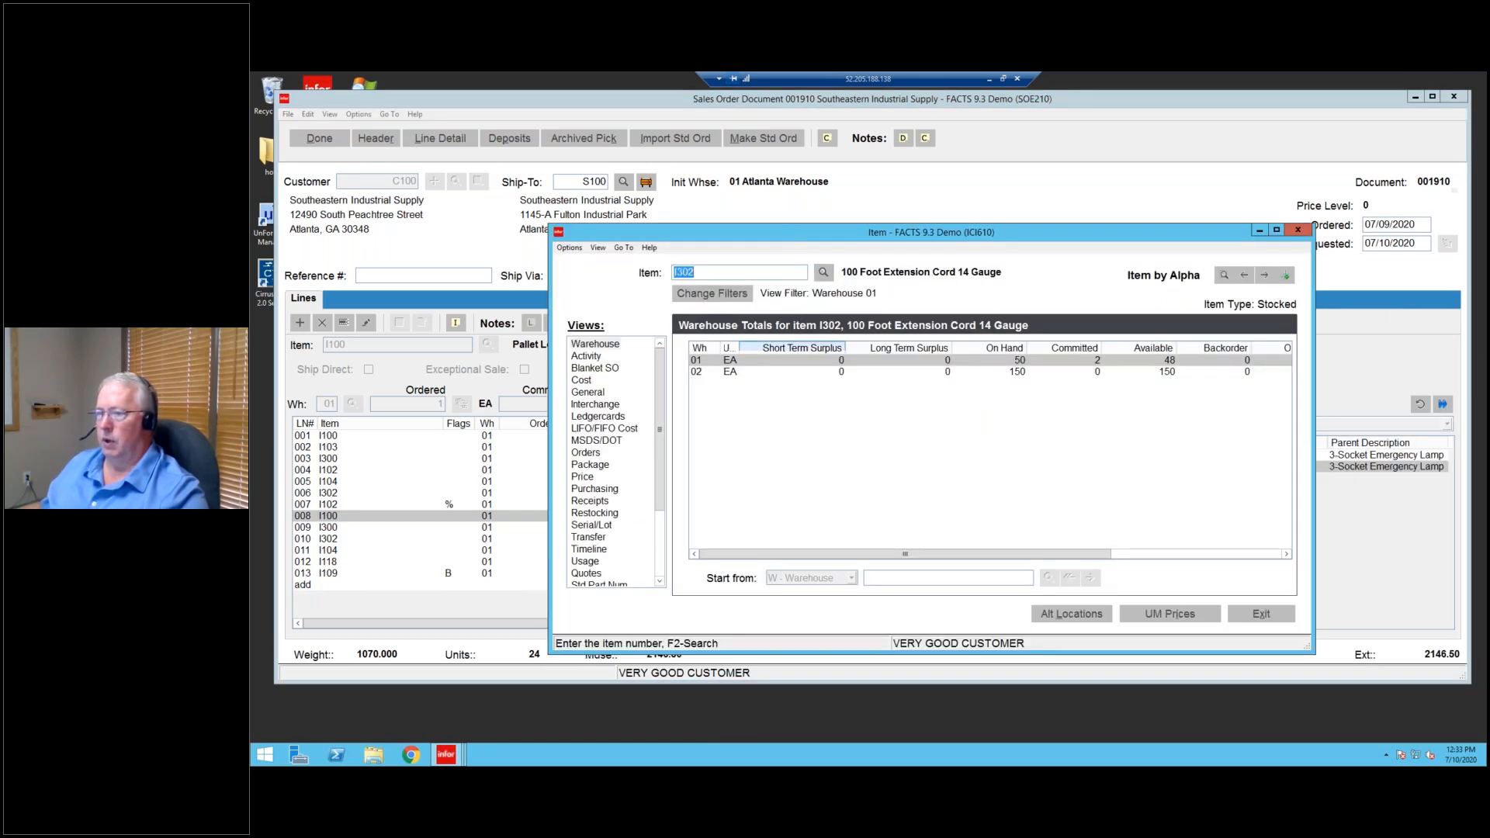
left_click(1257, 614)
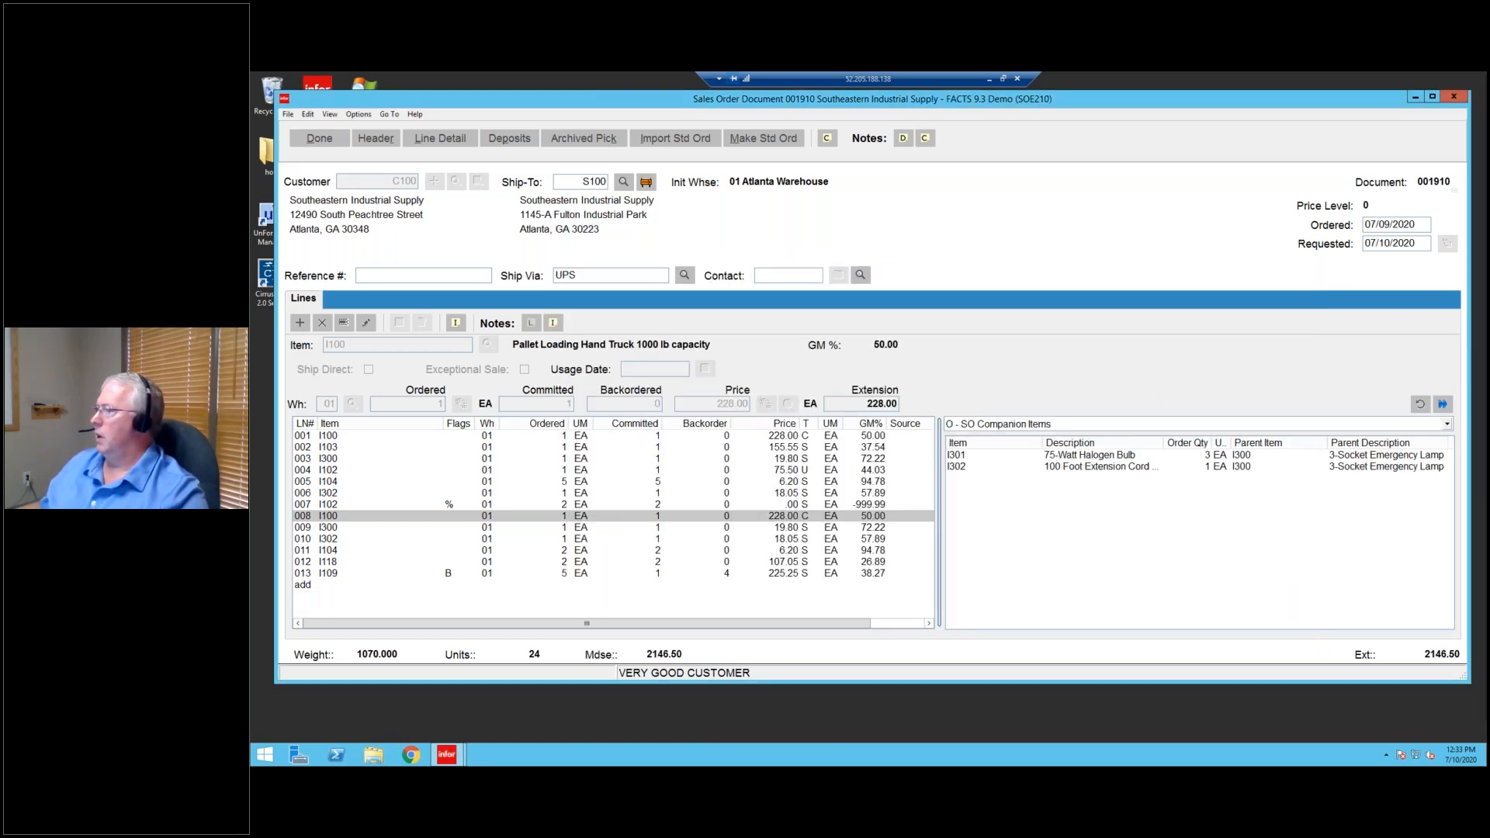
Switch the item pad to Price Contracts, widen the Description column and select contract 9.
left_click(1182, 425)
left_click(992, 583)
left_click_drag(995, 443, 1004, 442)
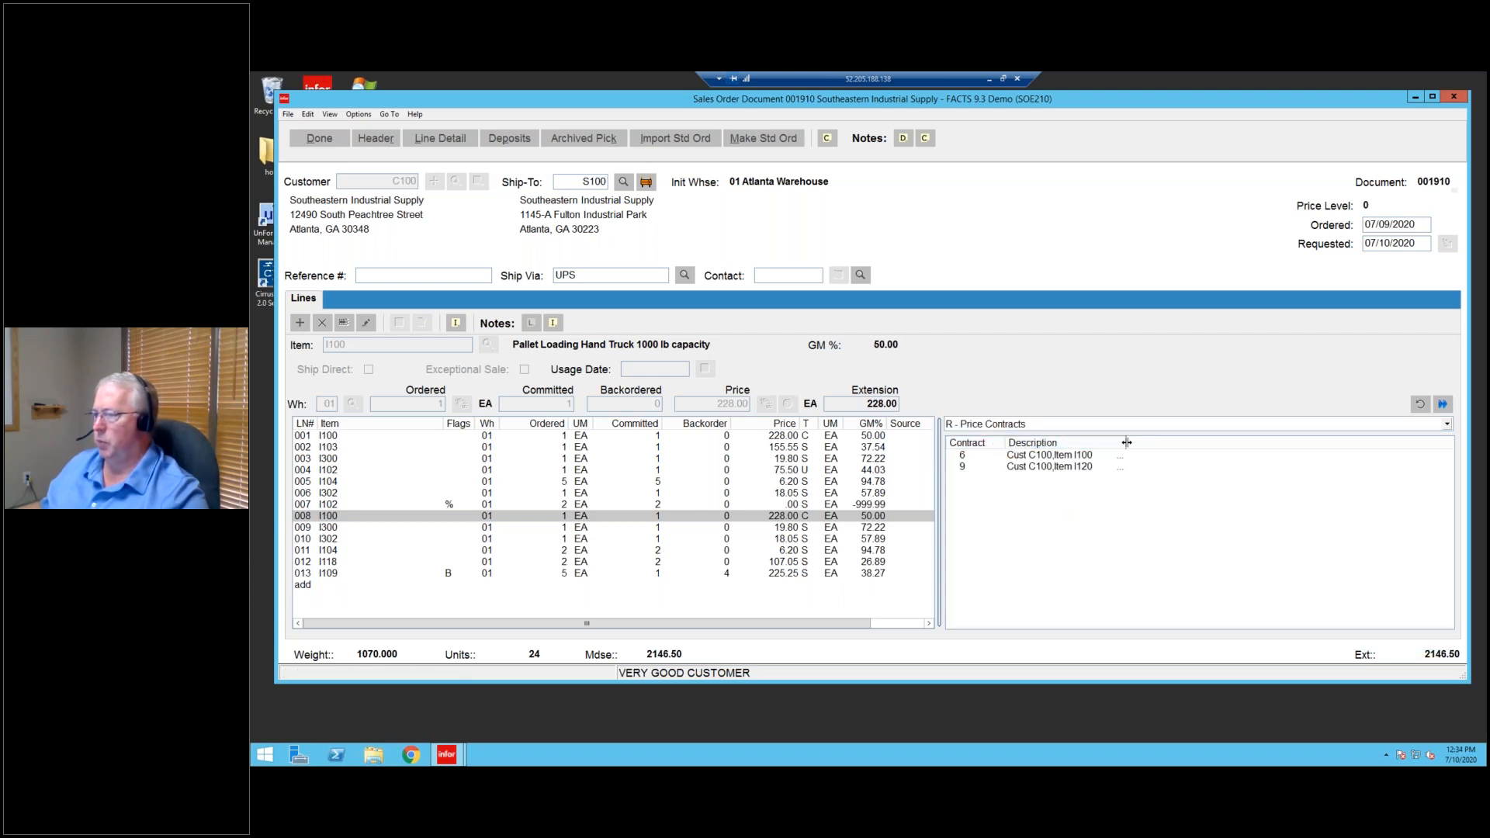
left_click_drag(1126, 442, 1154, 442)
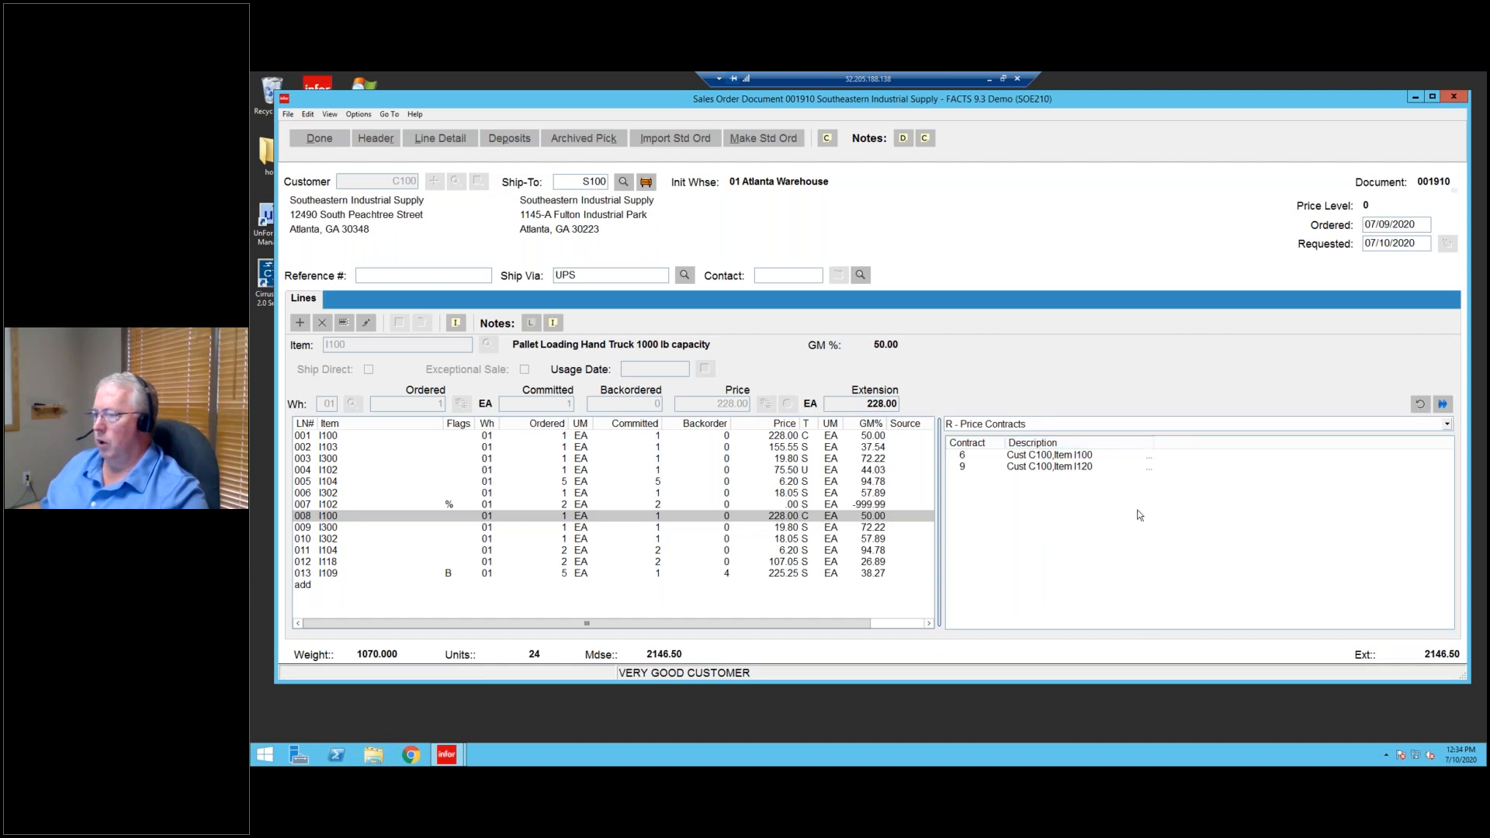
left_click(1043, 466)
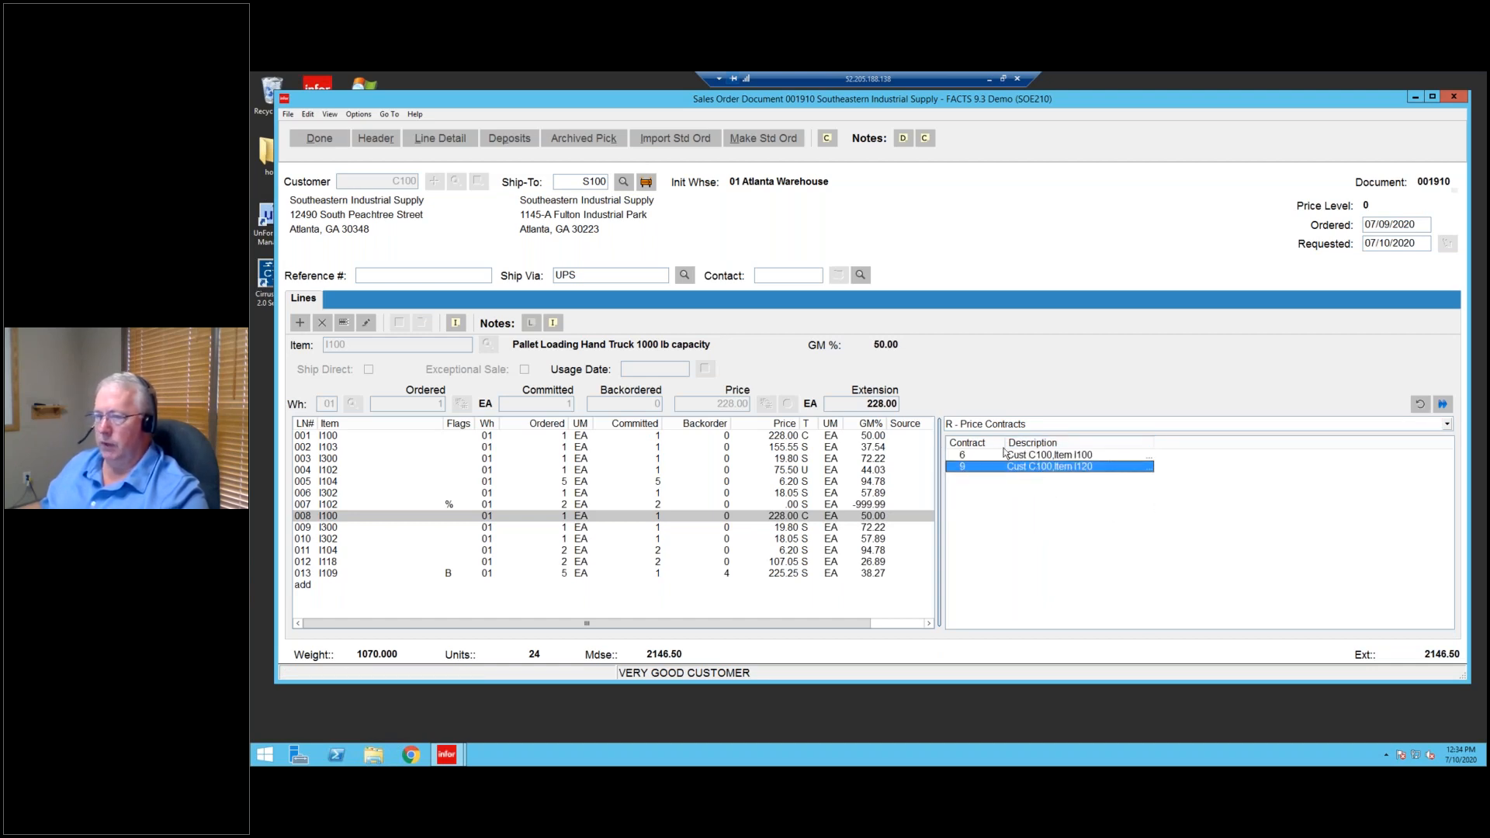
Check the Price Contracts pad against several order lines, ending on line 012 for item I118.
left_click(365, 506)
left_click(367, 494)
left_click(368, 482)
left_click(370, 459)
left_click(394, 562)
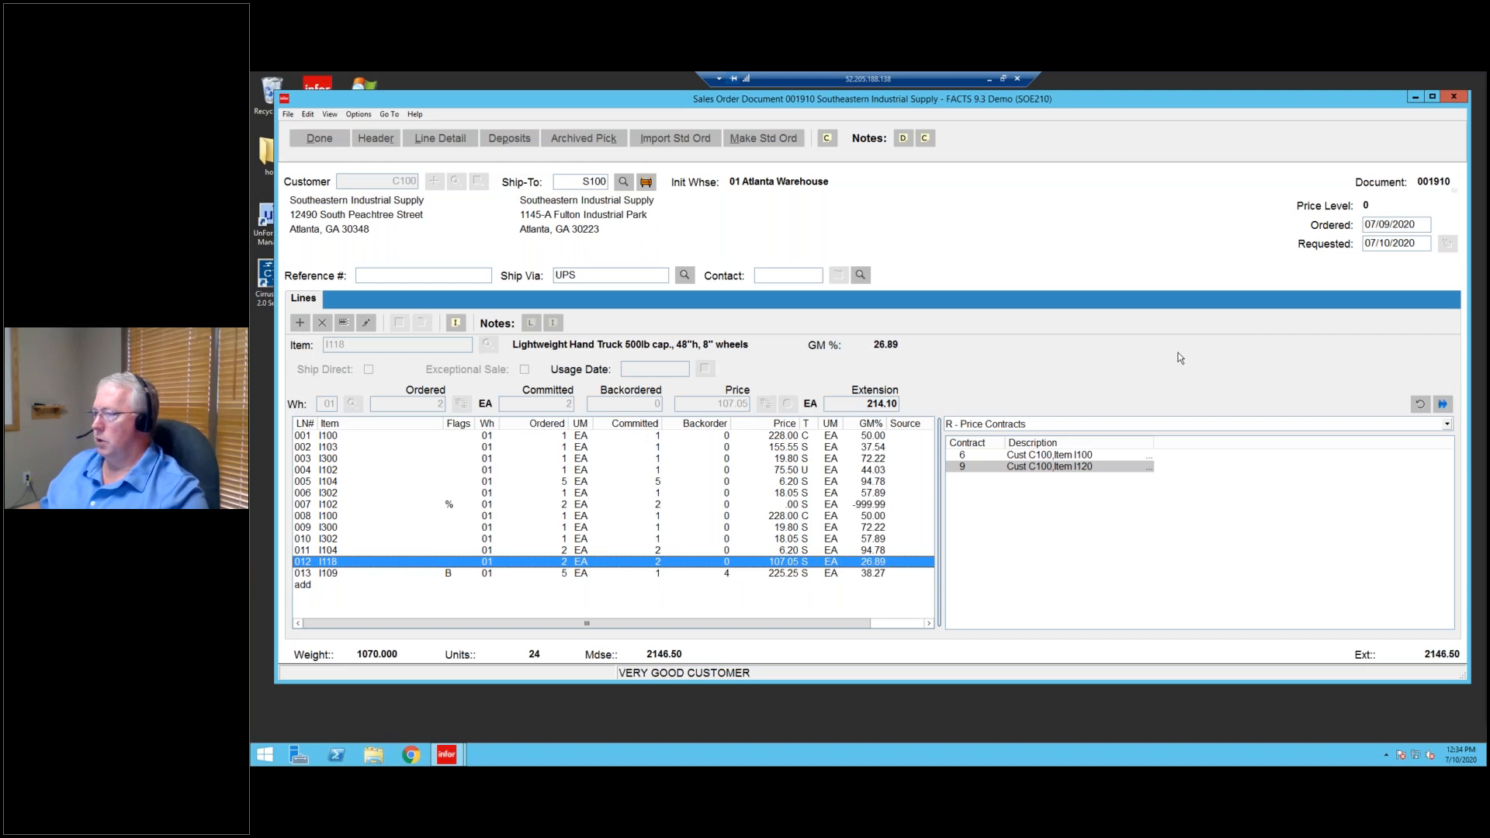
Show the Customer/Item list in the item pad, view the record for customer item FUR-1008 and close it.
left_click(1106, 429)
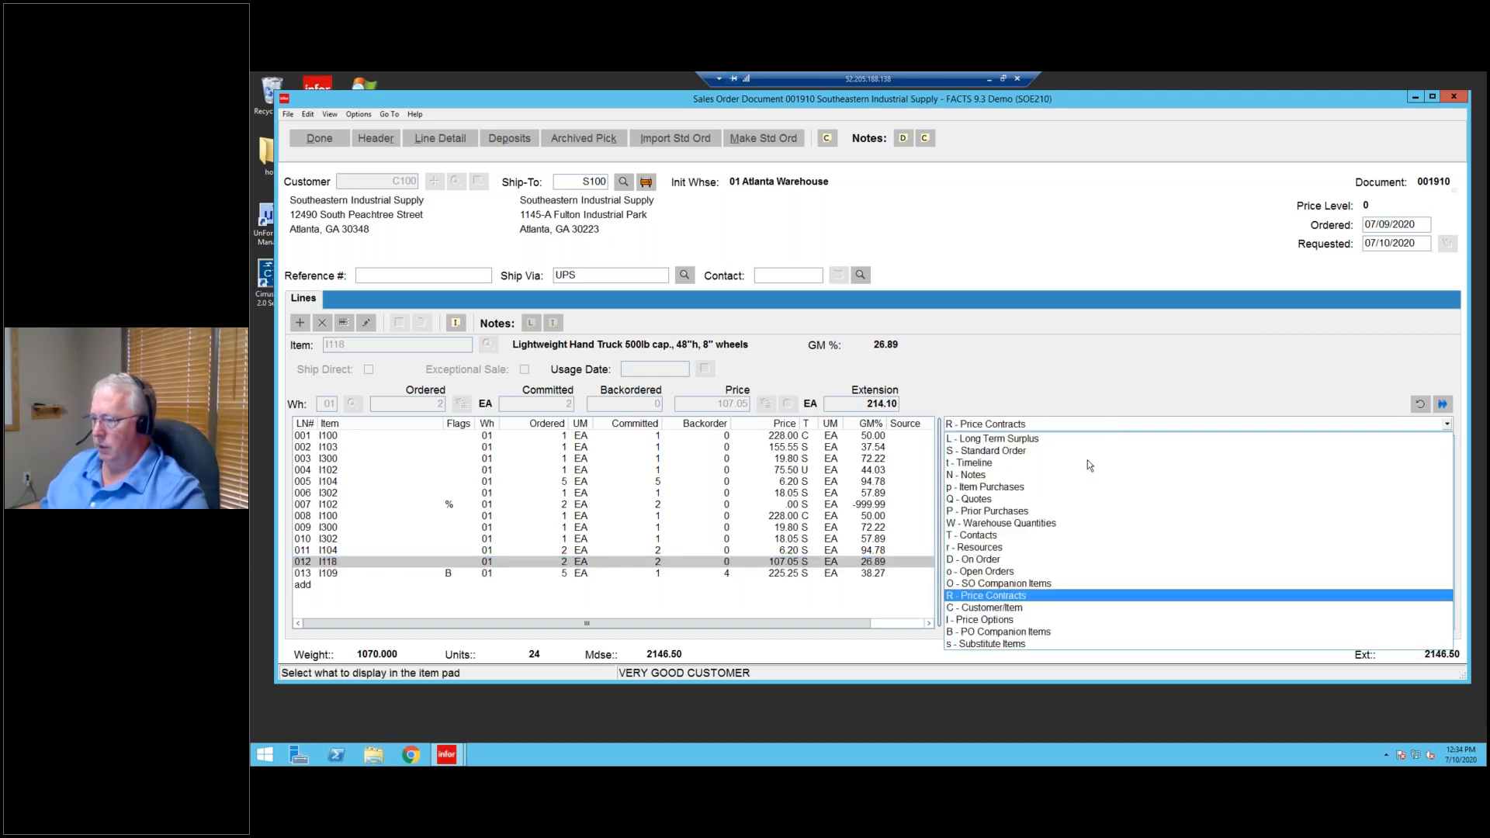
left_click(990, 610)
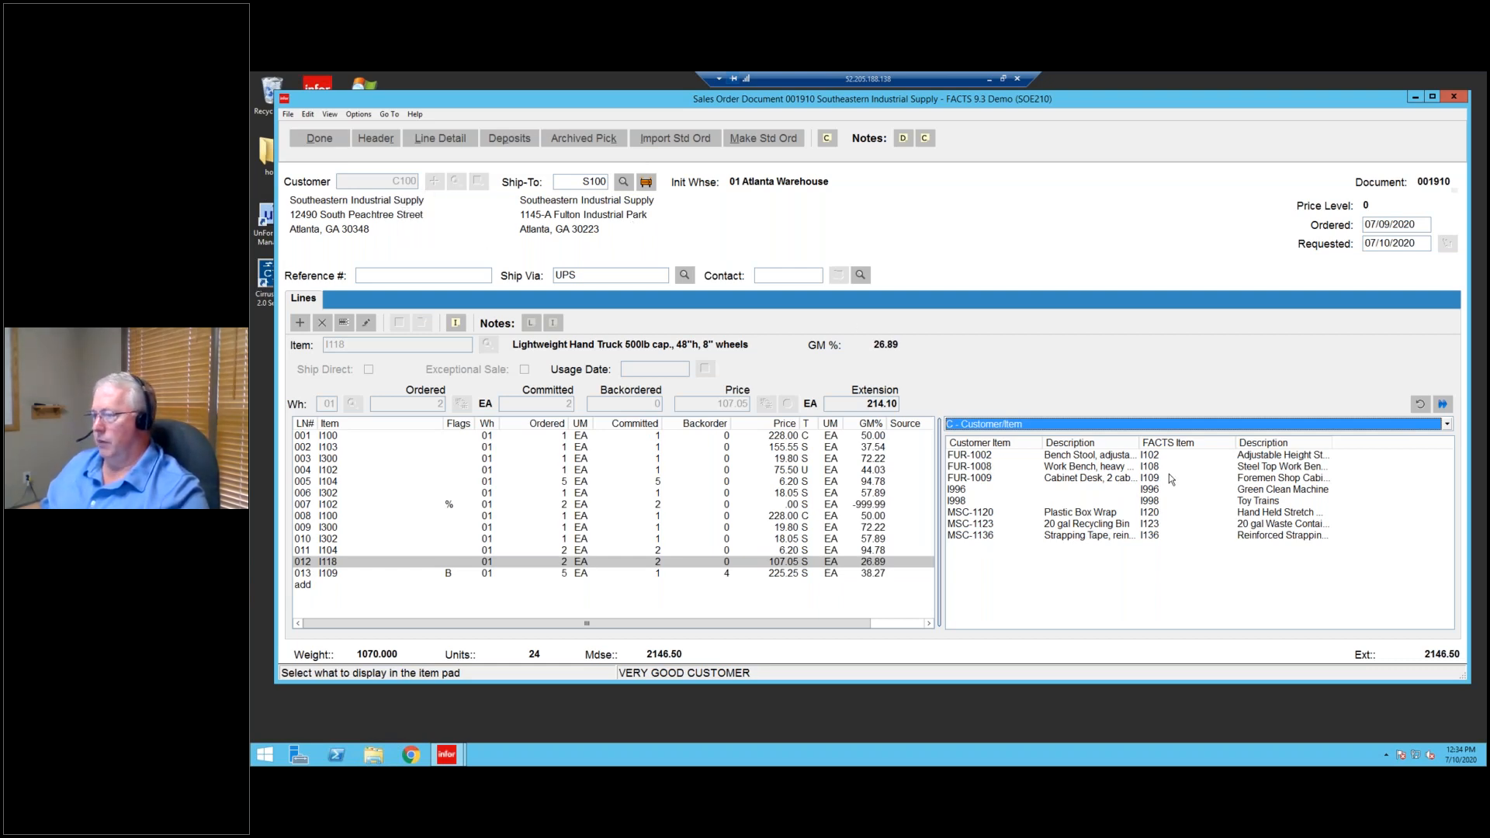
left_click_drag(1127, 537, 1160, 481)
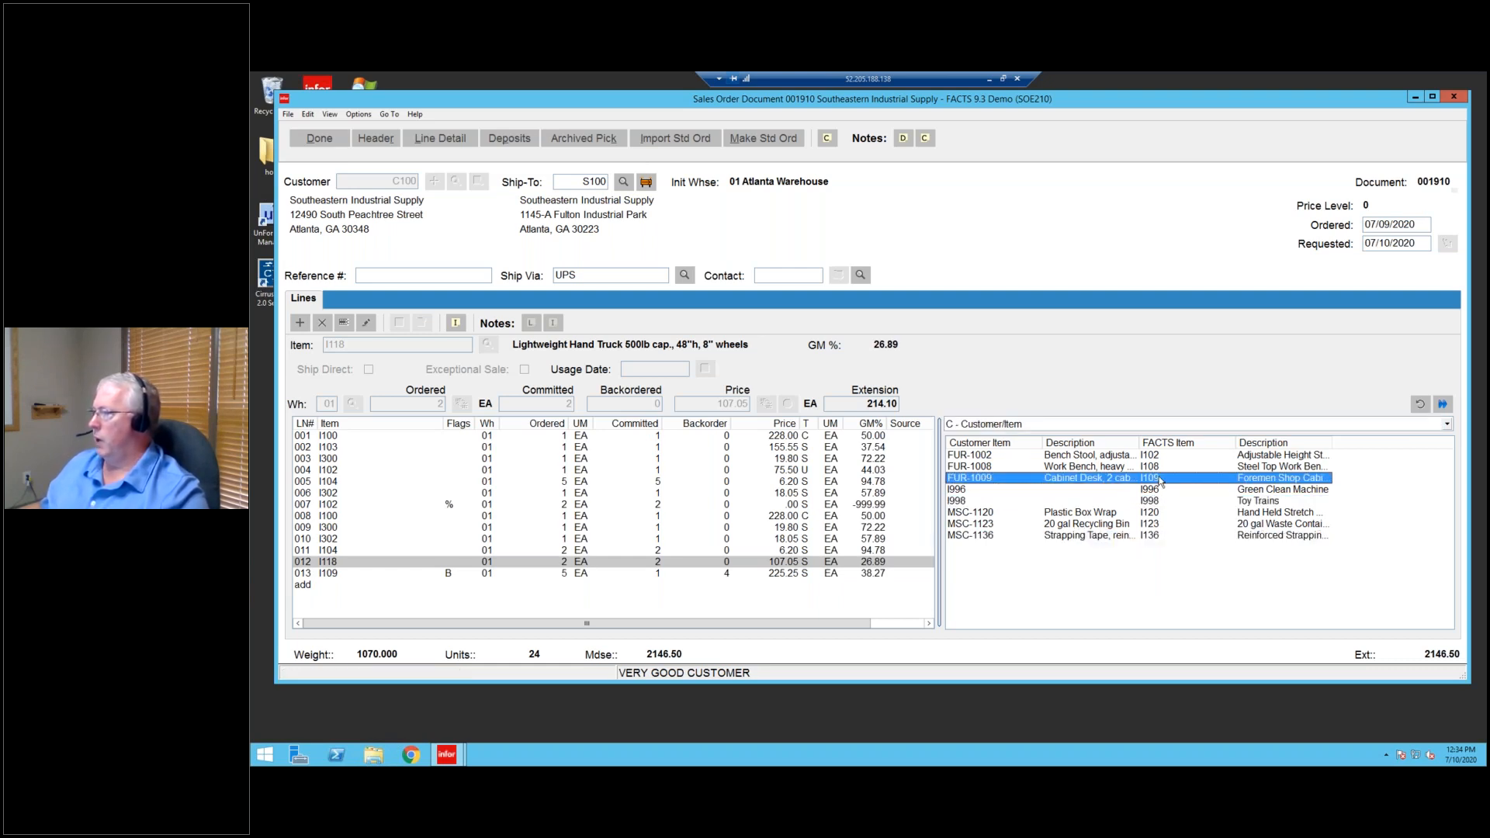
double_click(970, 467)
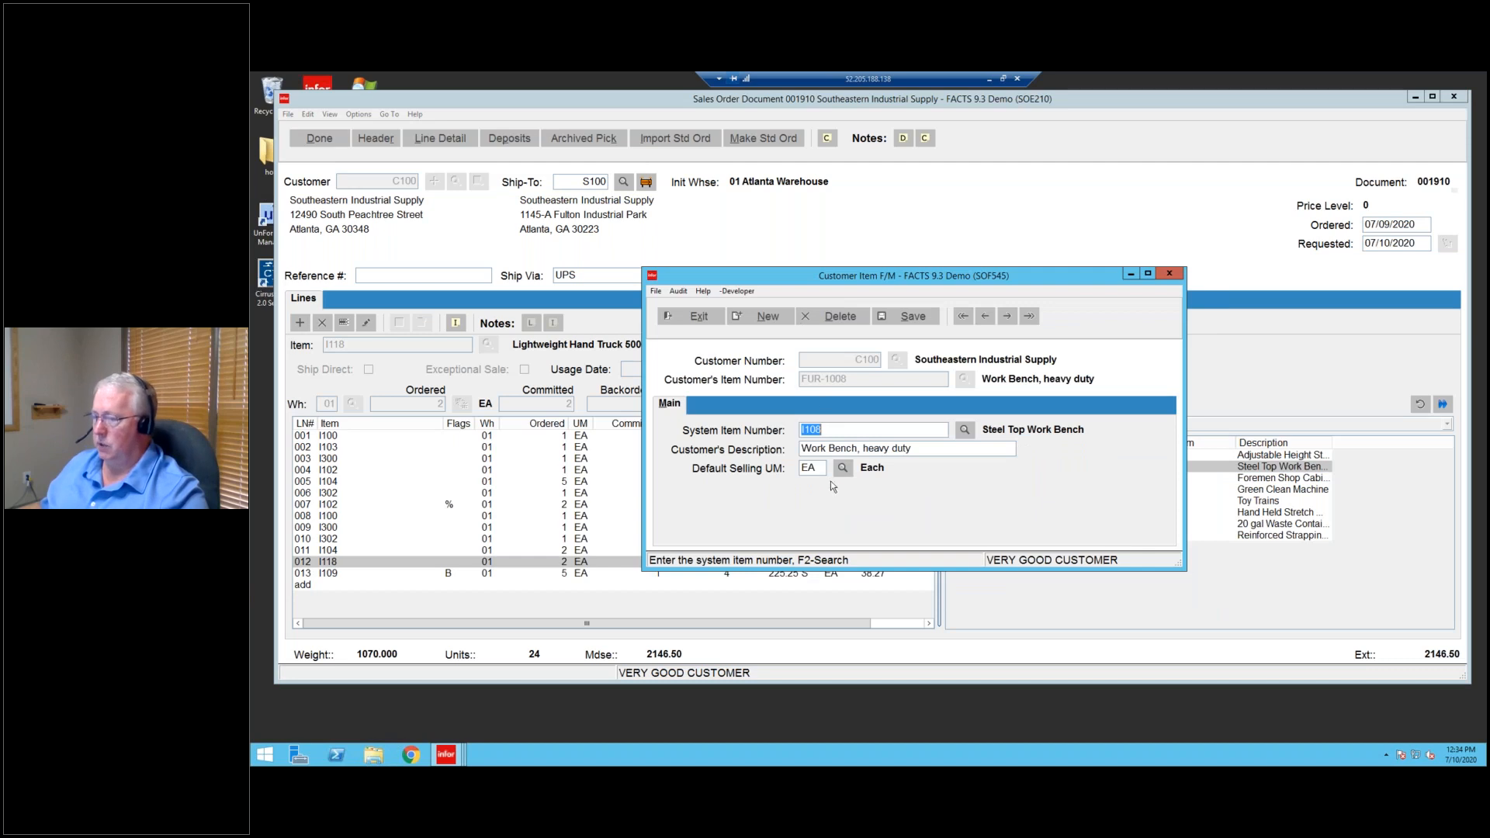
left_click(693, 317)
left_click(996, 466)
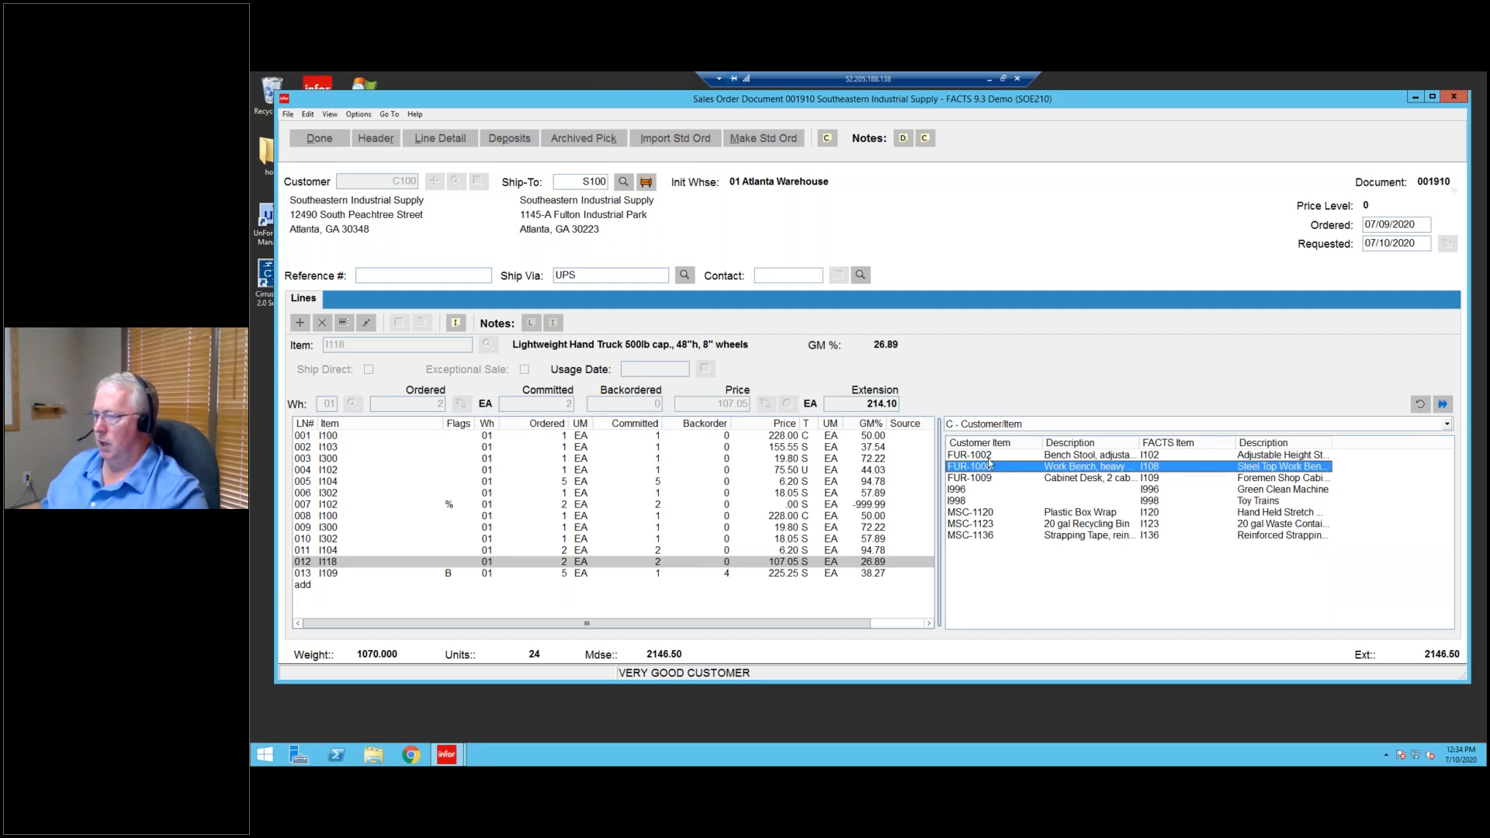
Display the Price Options for item I118 in the item pad and select its standard price row.
left_click(992, 424)
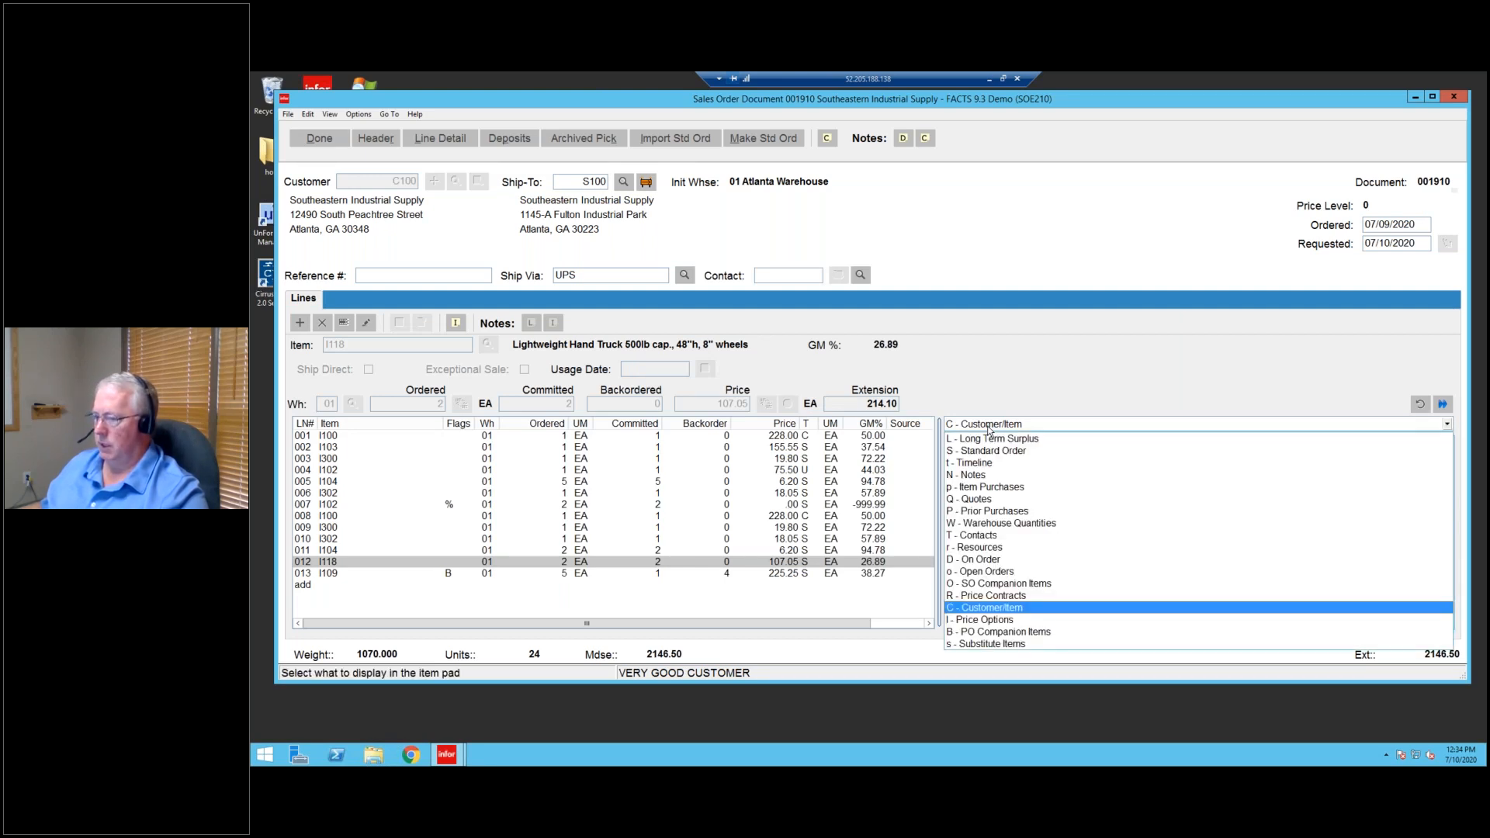
left_click(1006, 621)
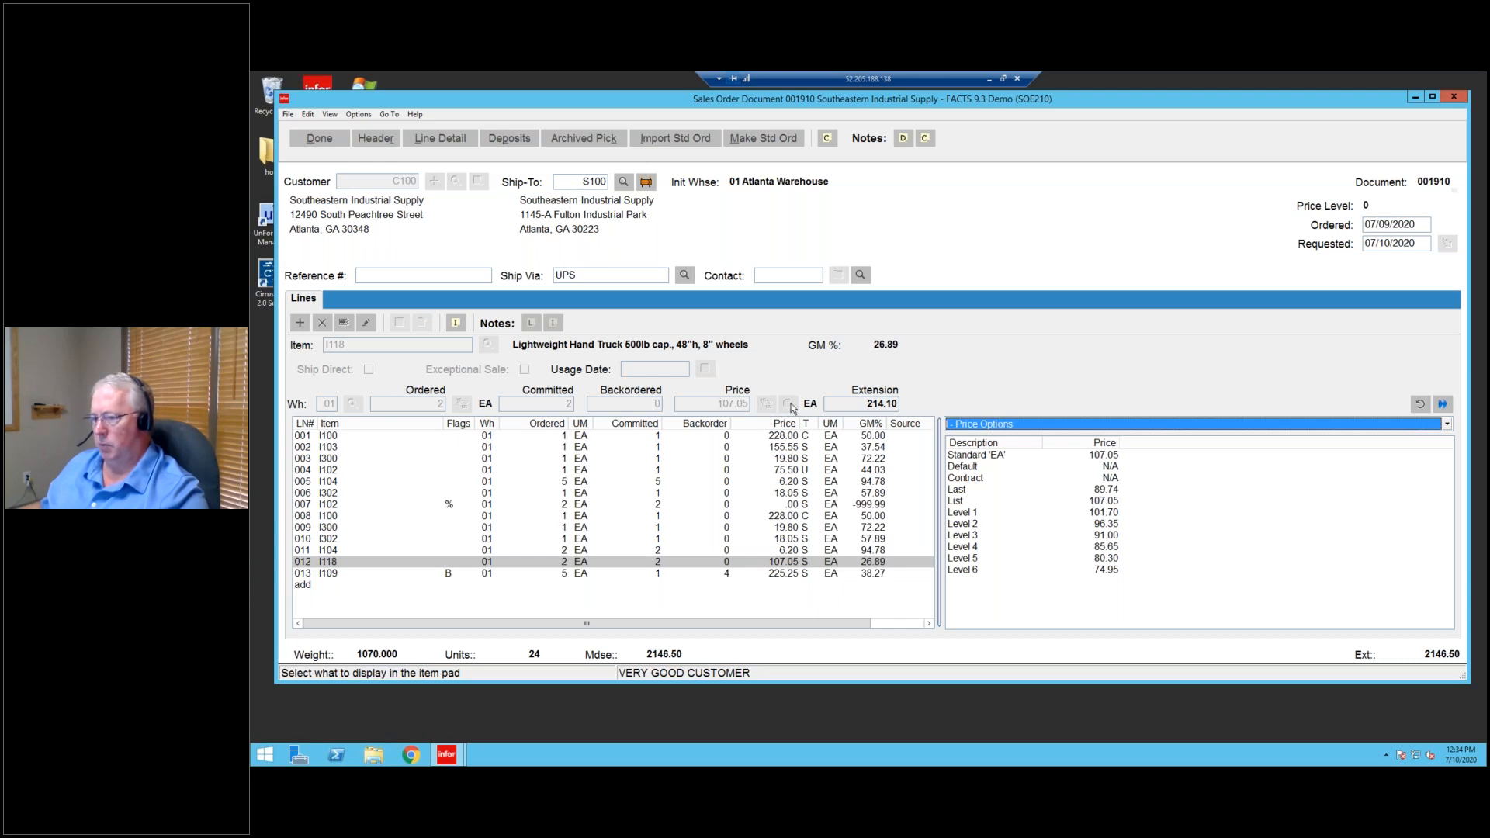
left_click_drag(1086, 511, 981, 460)
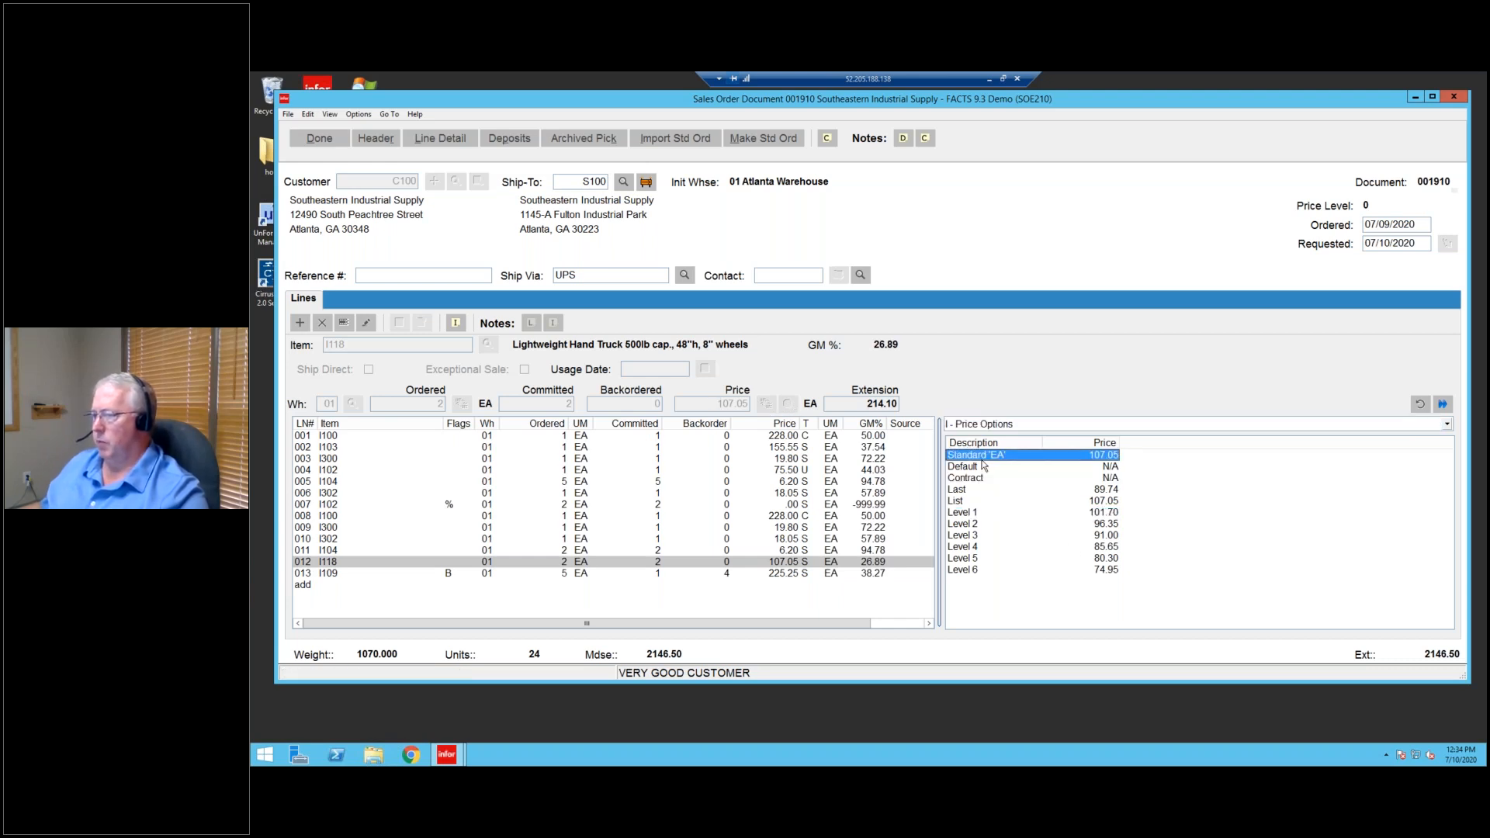
Step up through the order lines to line 001, item I100, examining the price options for each item.
left_click(339, 540)
key("Up")
key("Up")
key("Up")
key("Up")
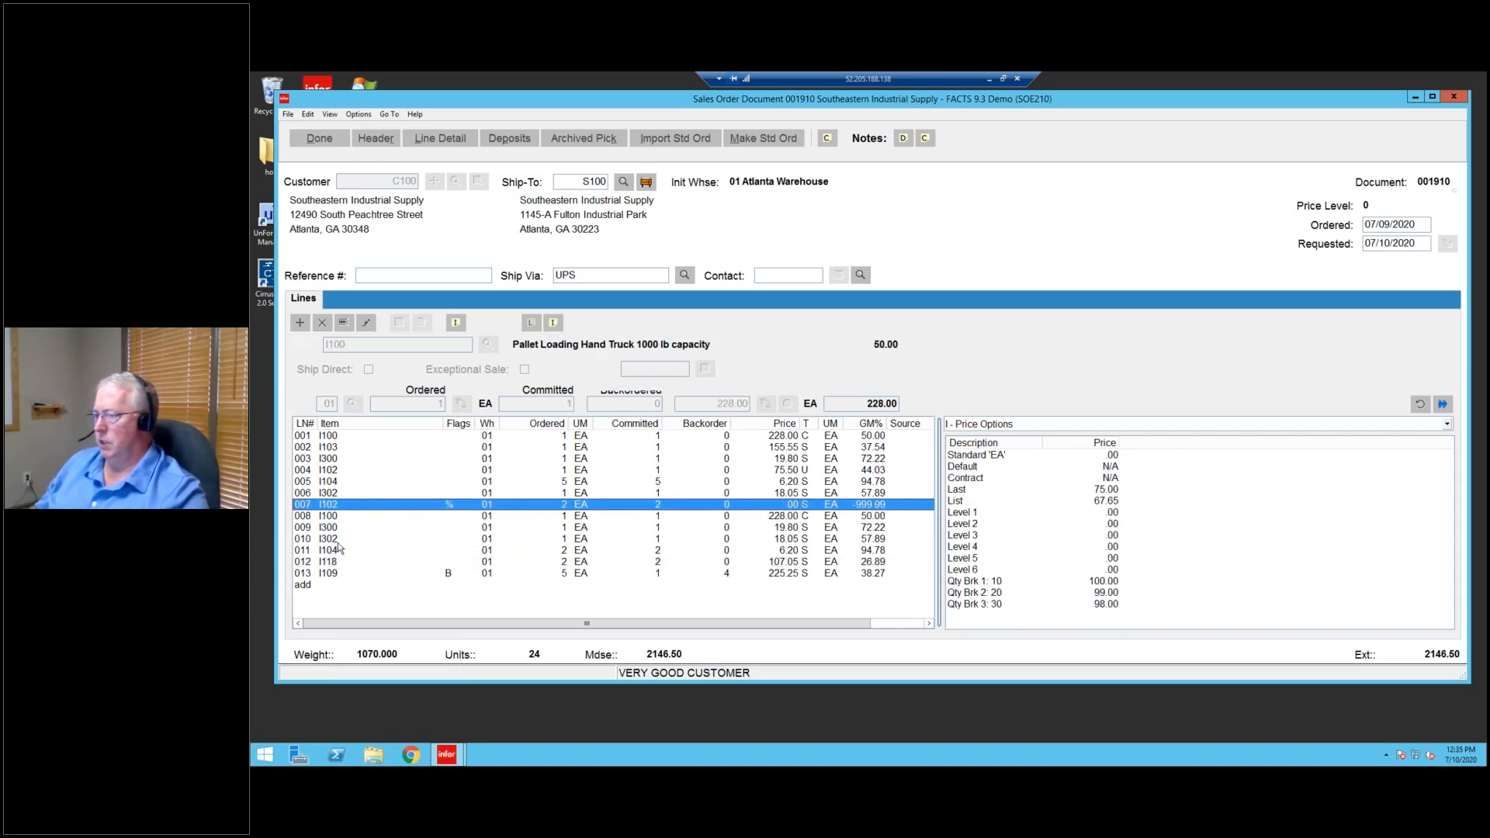
key("Down")
key("Up")
key("Up")
key("Up")
key("Up")
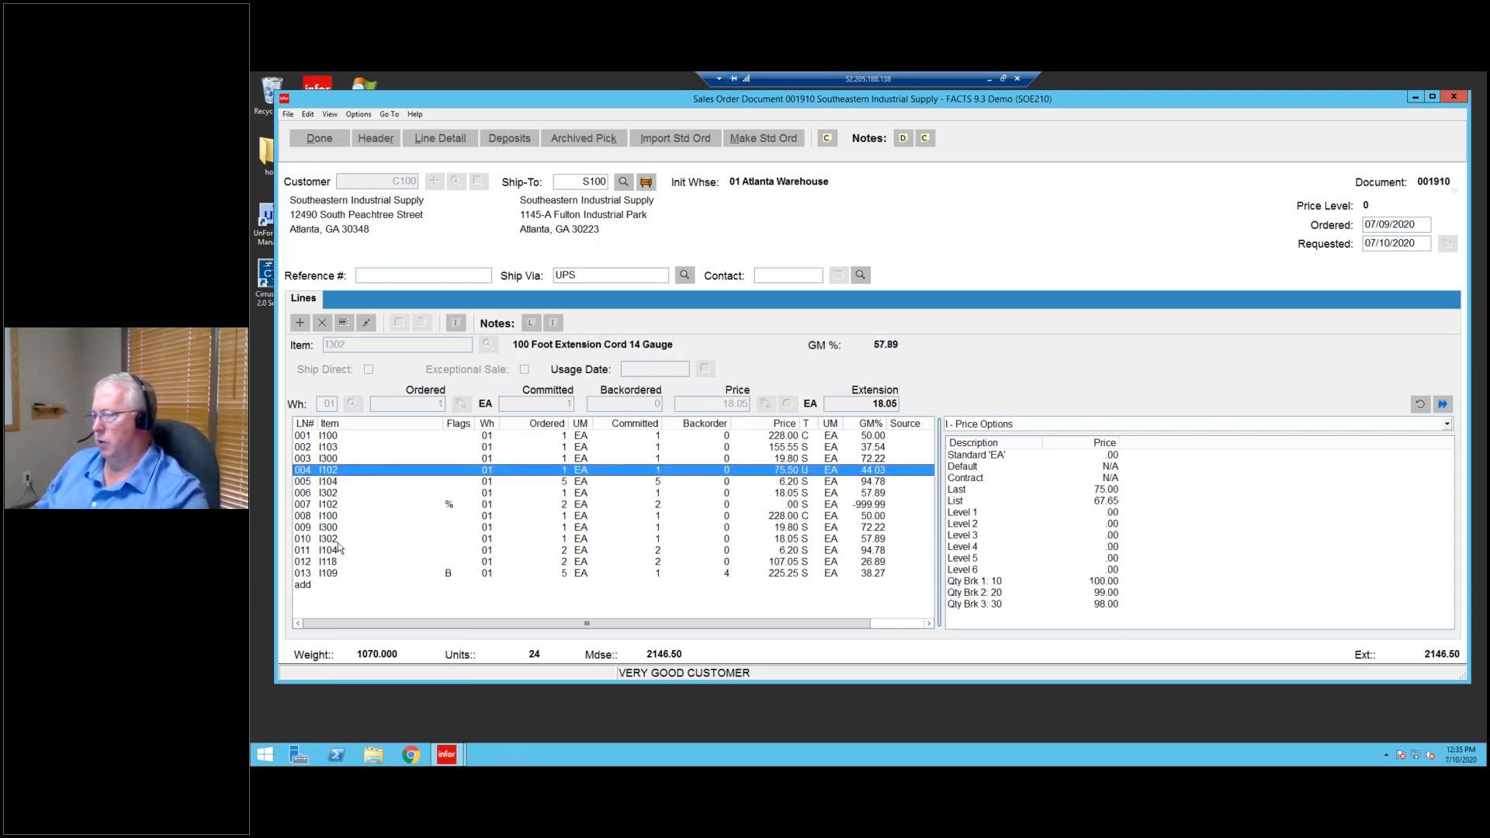
key("Up")
key("Up")
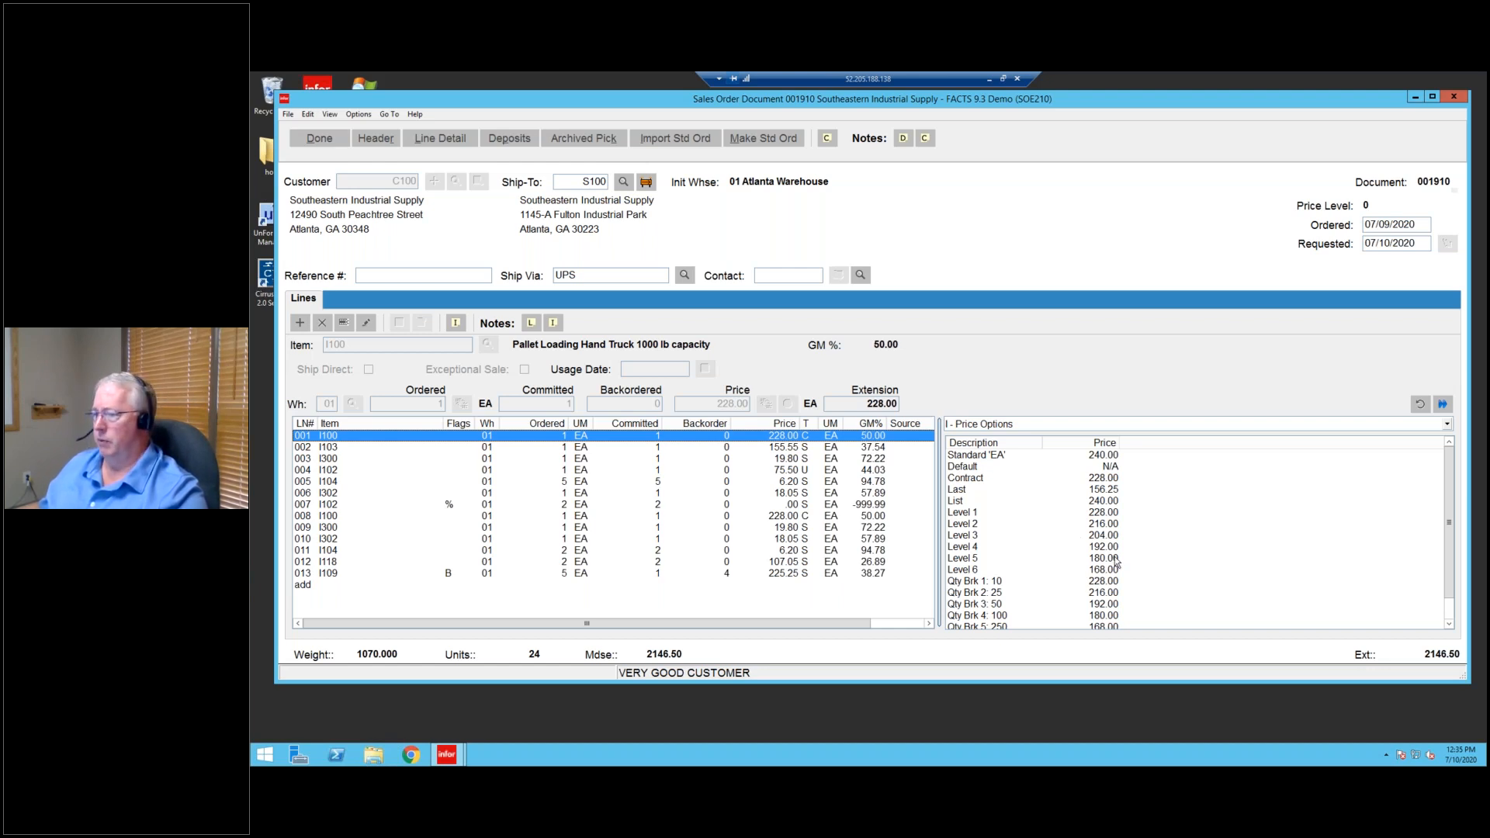
Show the PO Companion Items in the item pad, view the inquiry for item I103 and close it.
left_click(1052, 426)
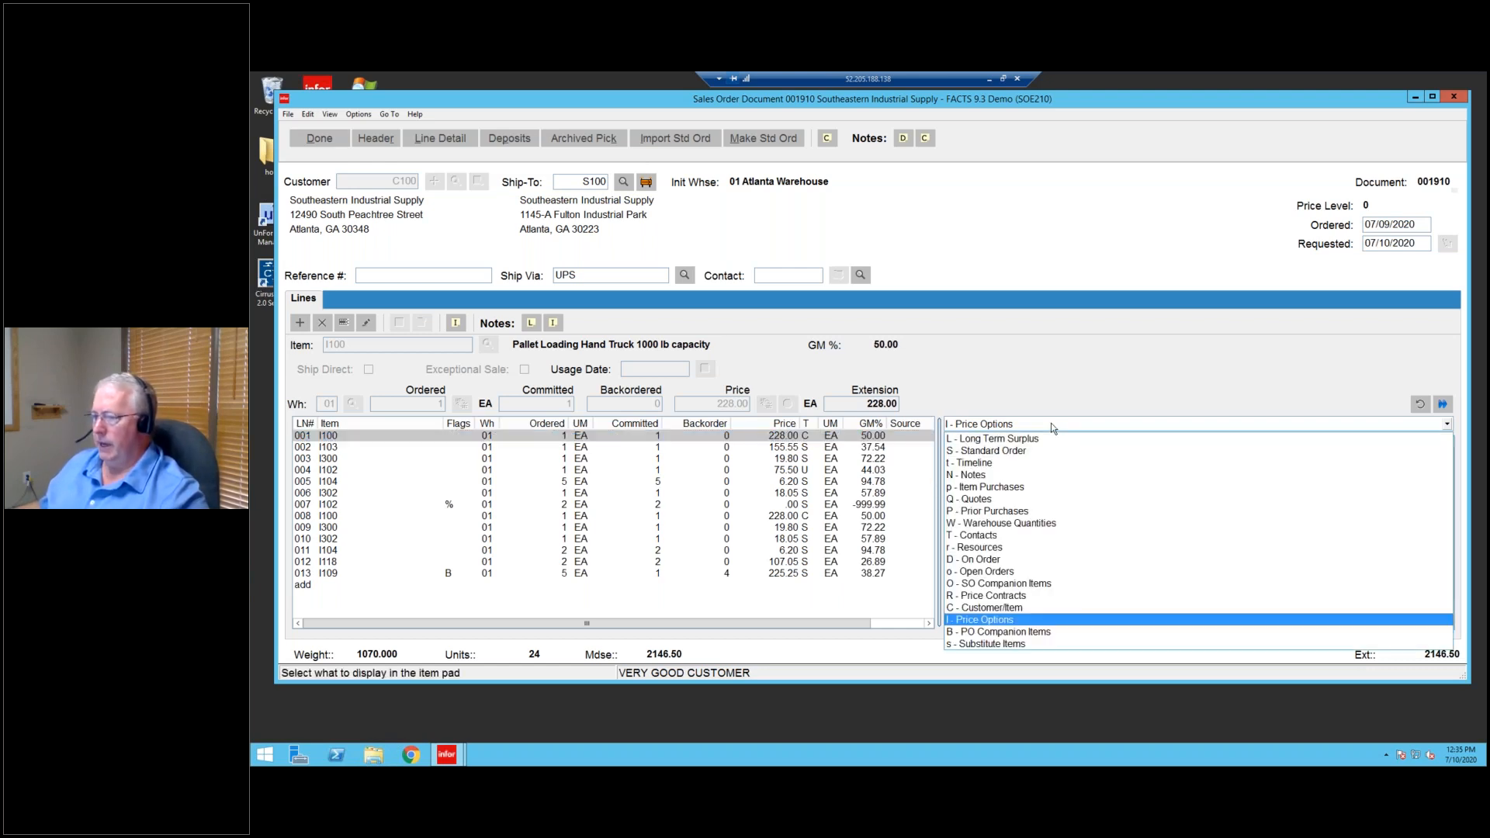
left_click(984, 638)
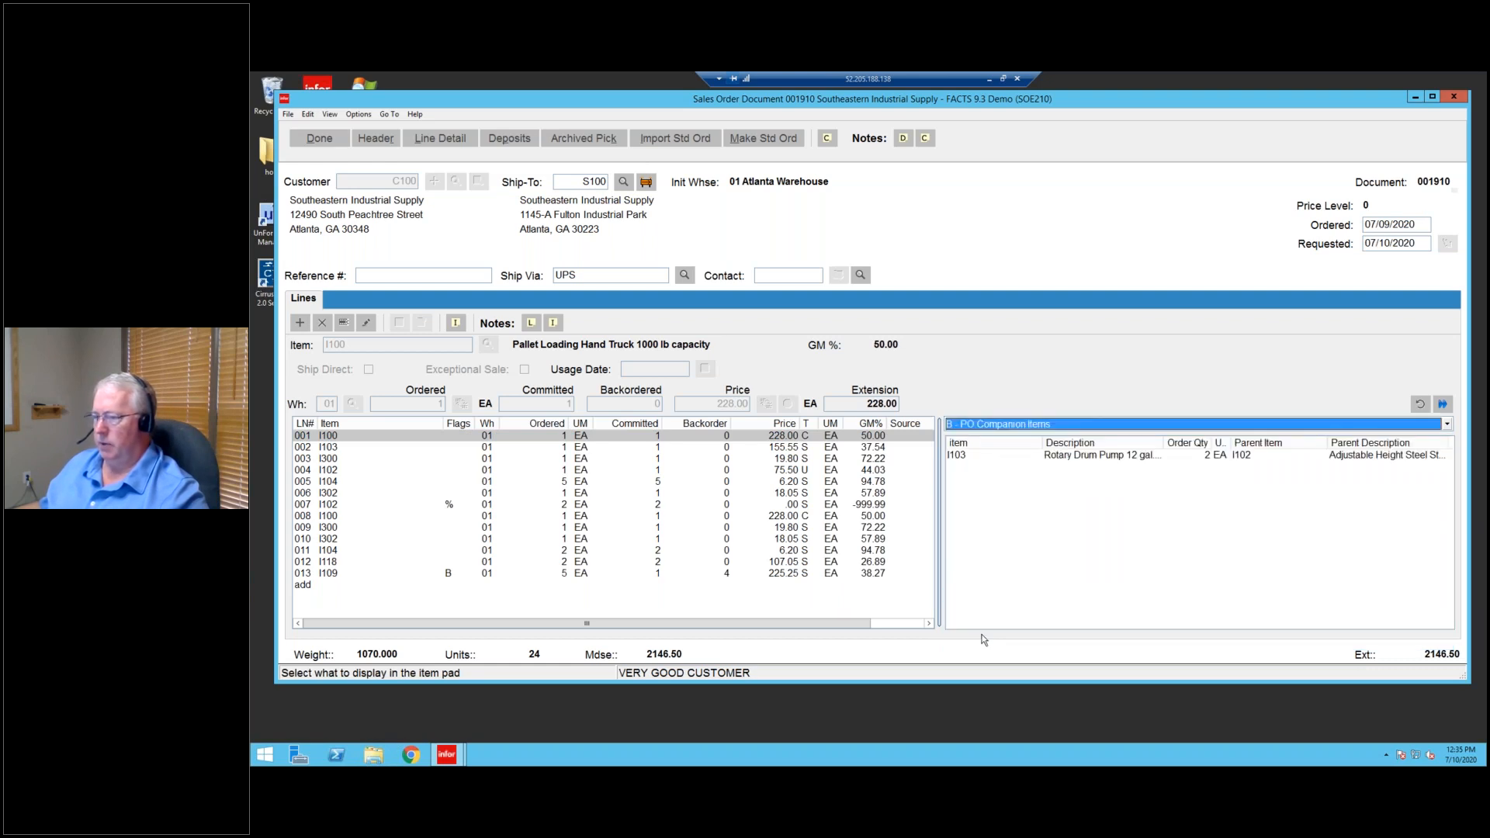
left_click(970, 458)
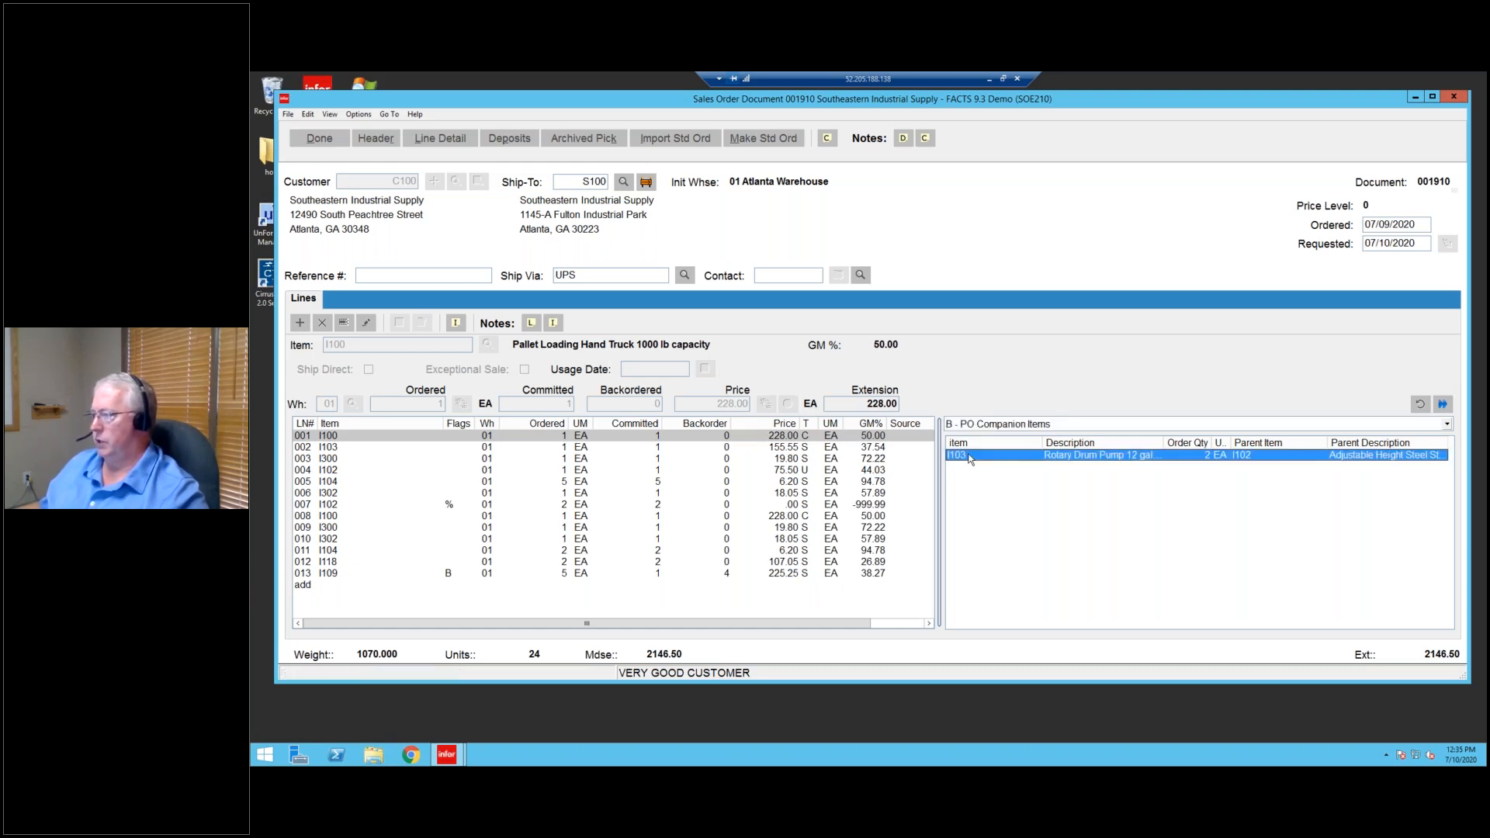
double_click(969, 458)
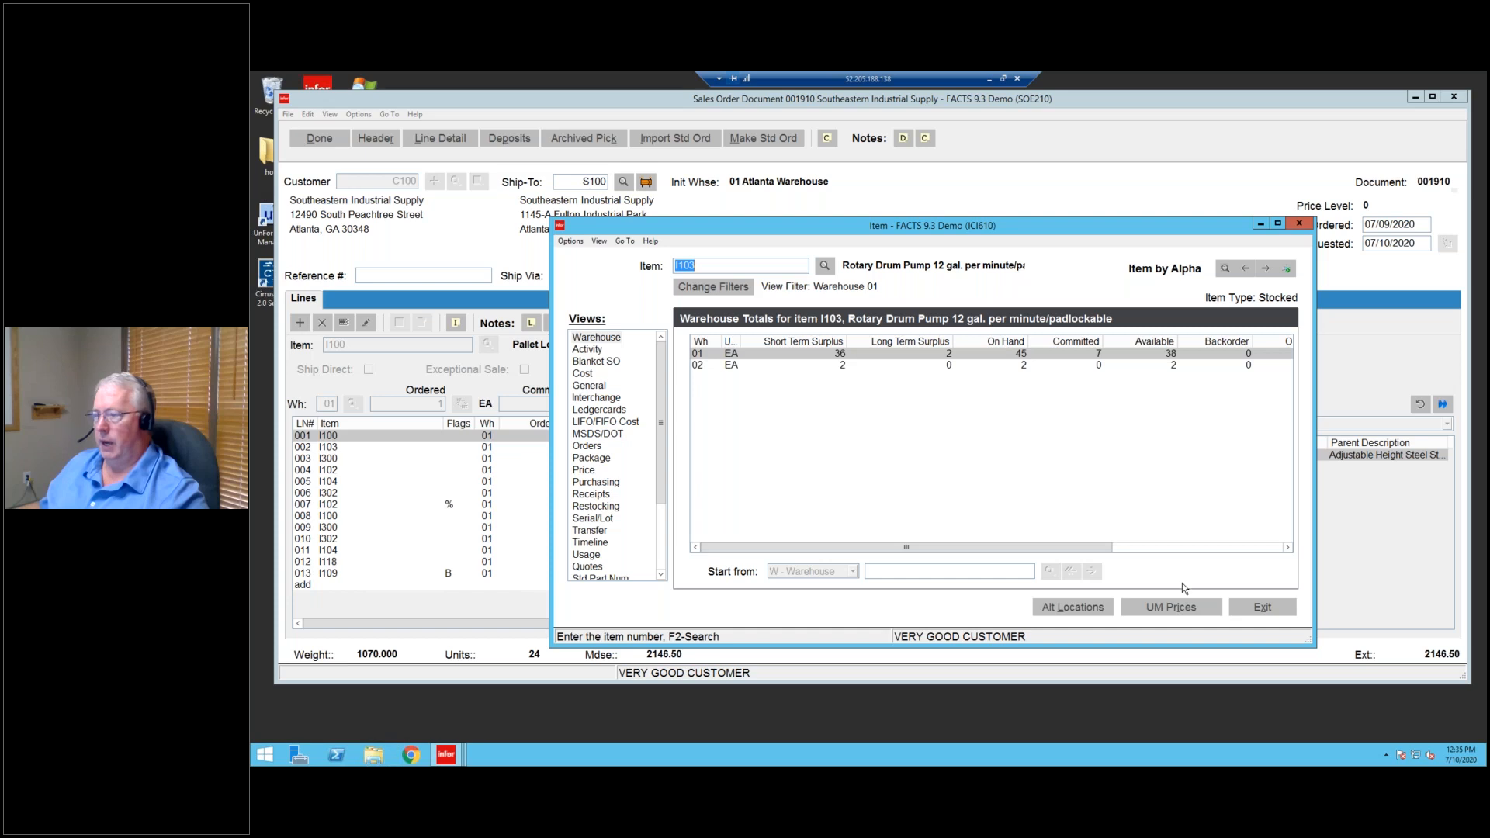
left_click(1261, 610)
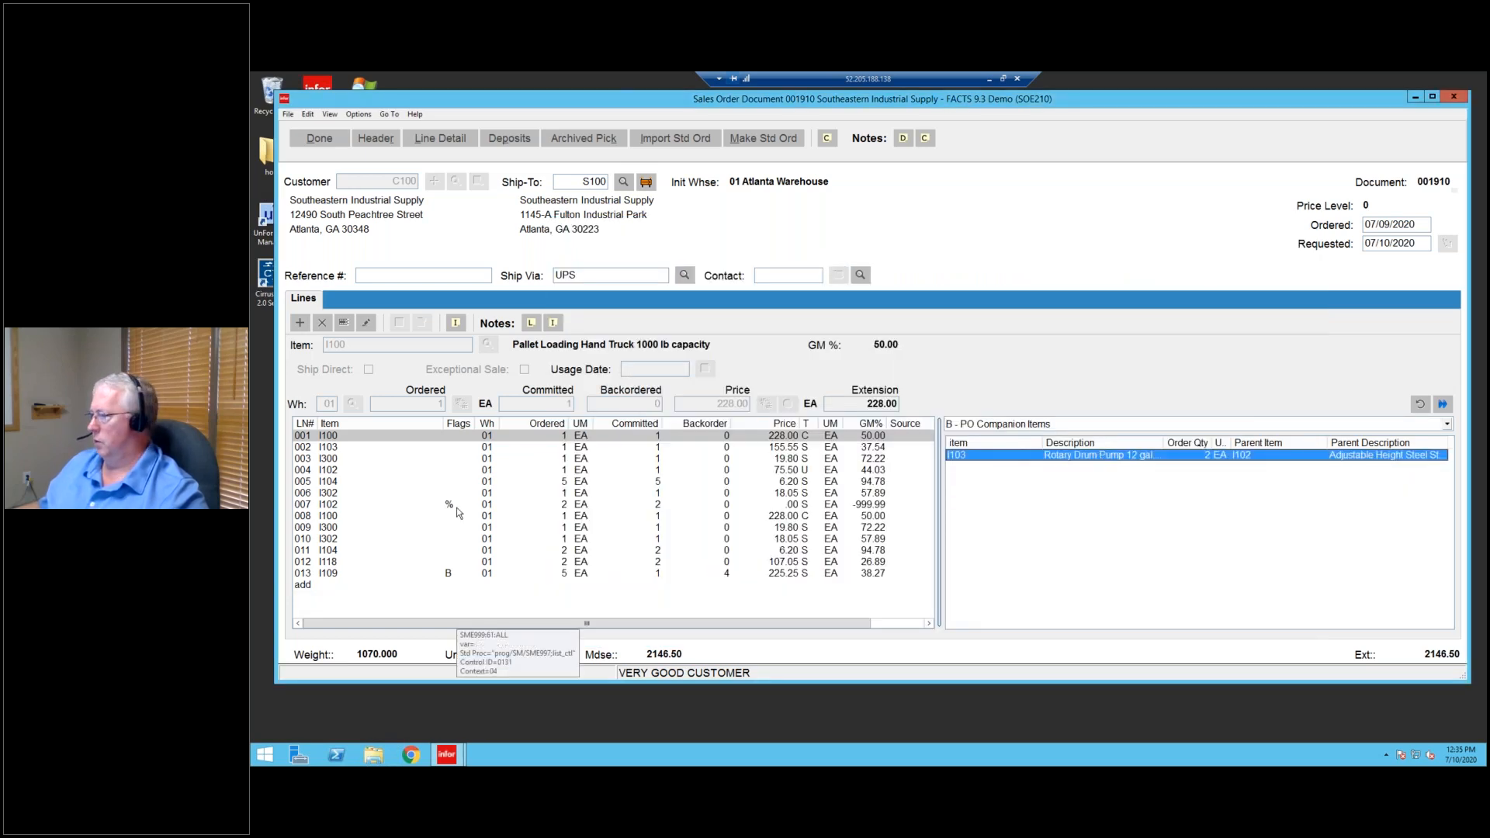
Show Substitute Items in the item pad and check them for lines 002 and 003, returning to line 001.
left_click(970, 427)
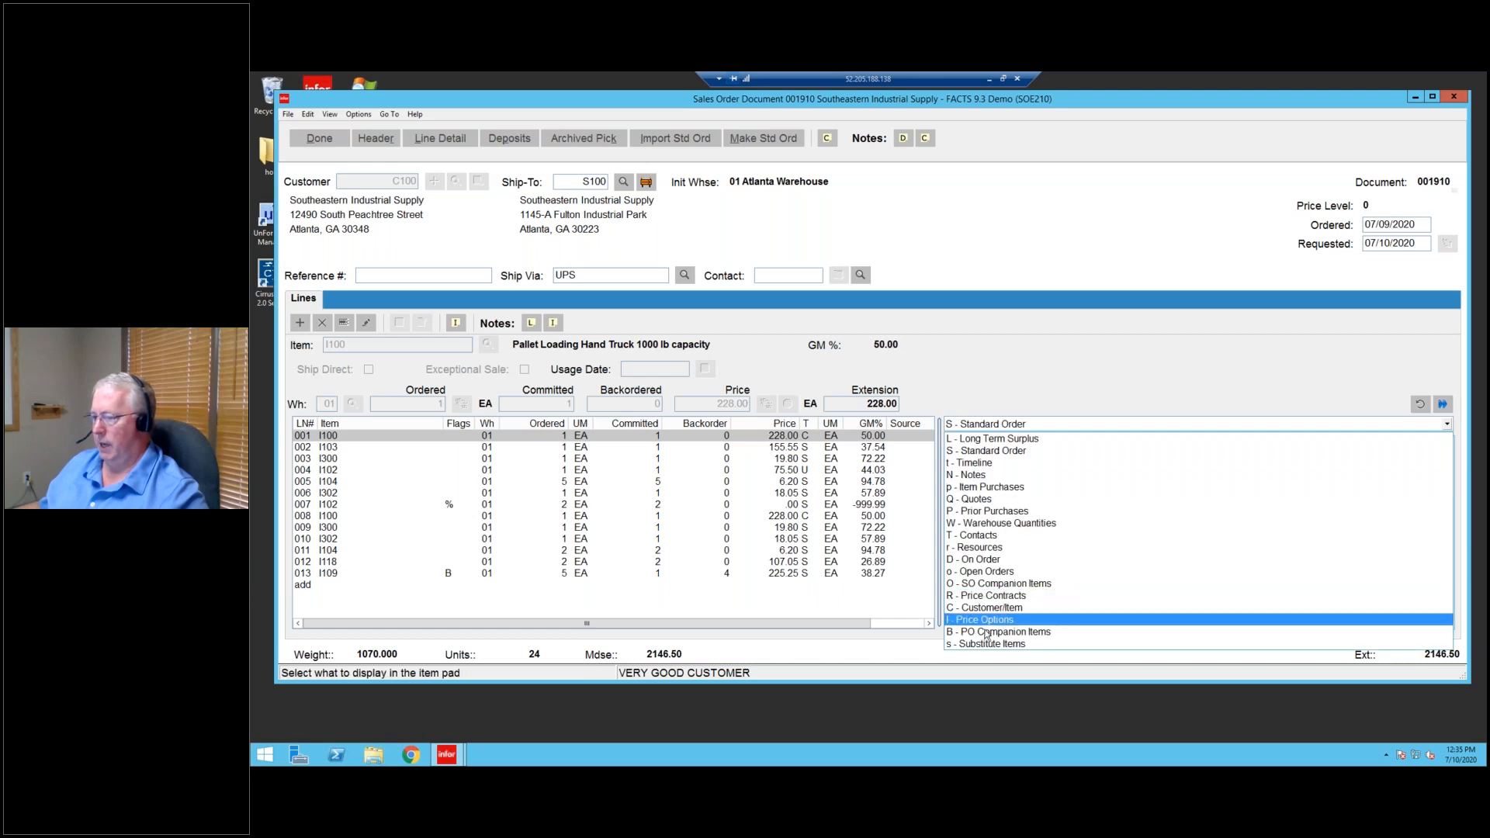
left_click(984, 640)
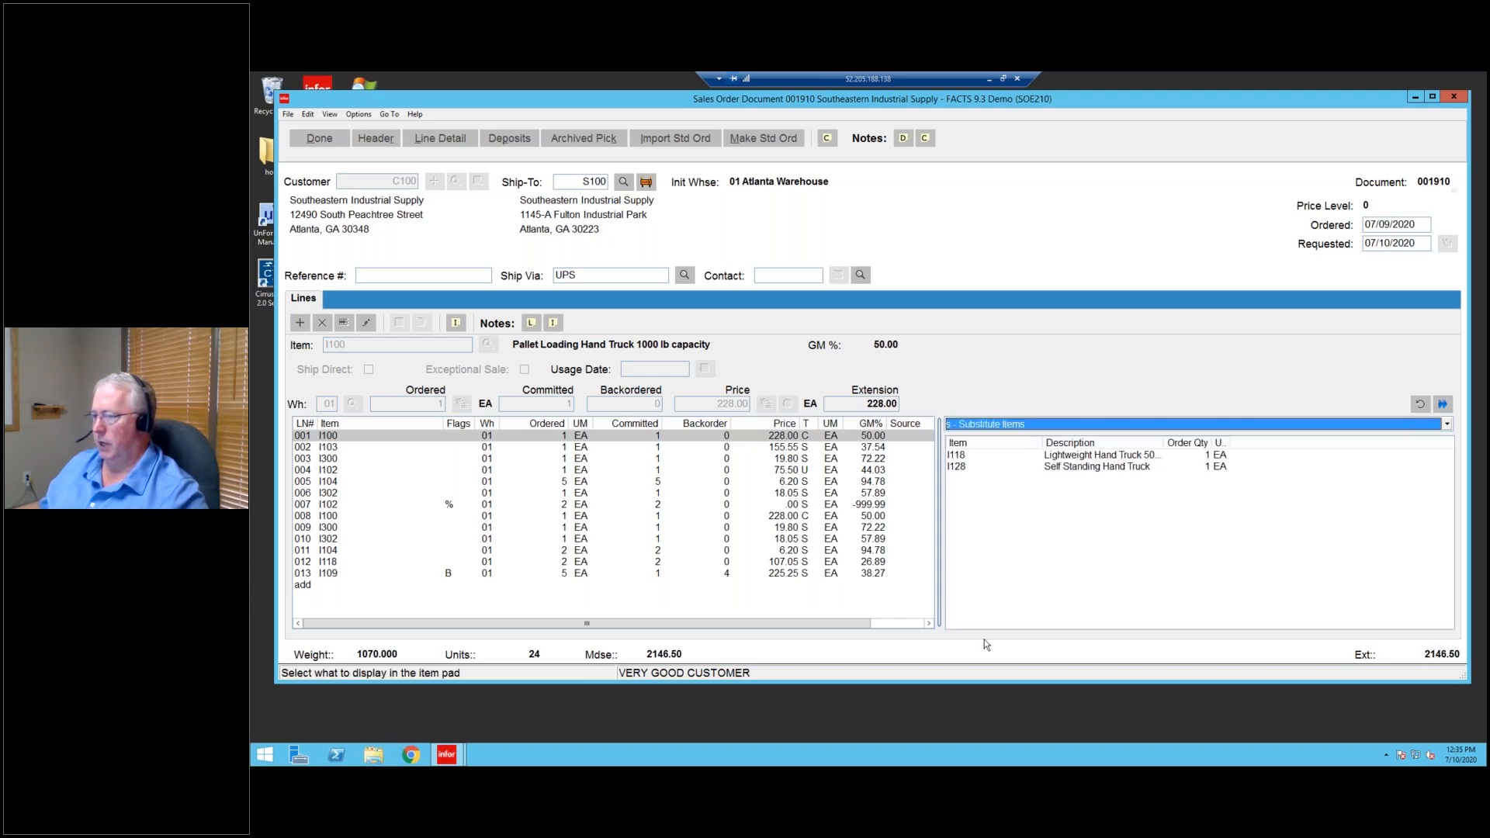
left_click(968, 455)
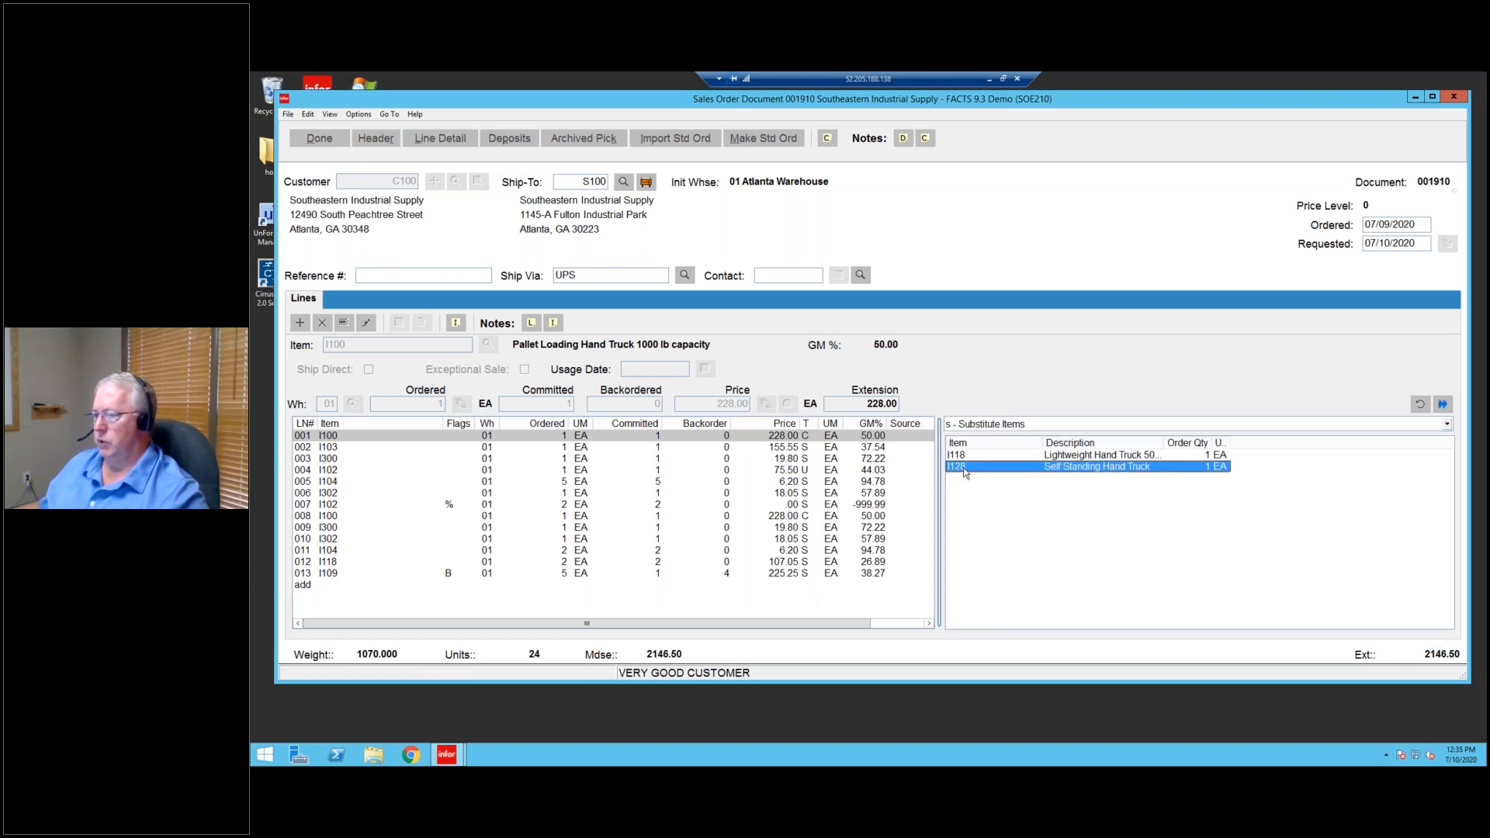
left_click(348, 448)
left_click(339, 456)
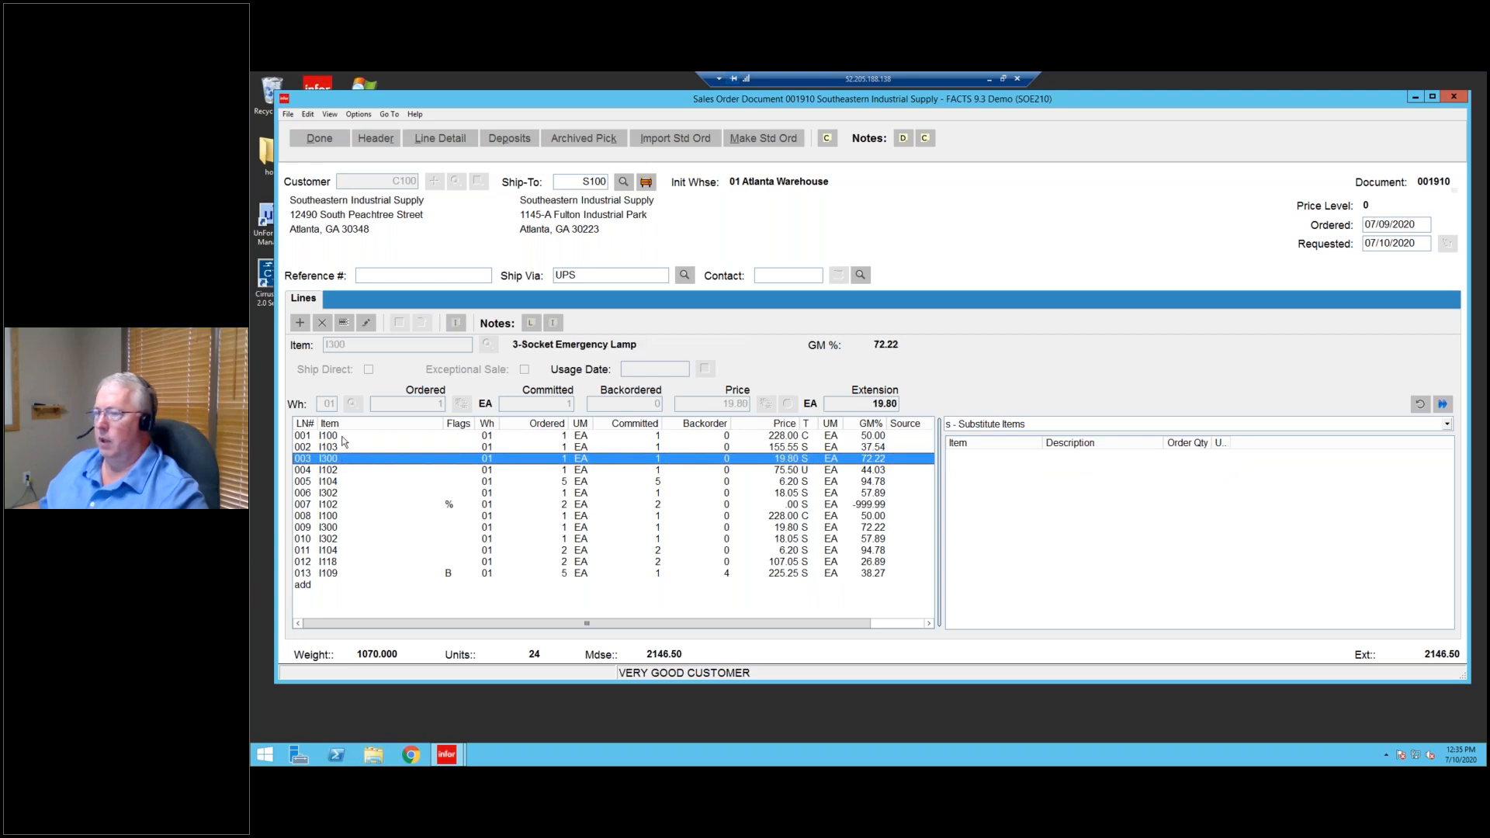
left_click(342, 435)
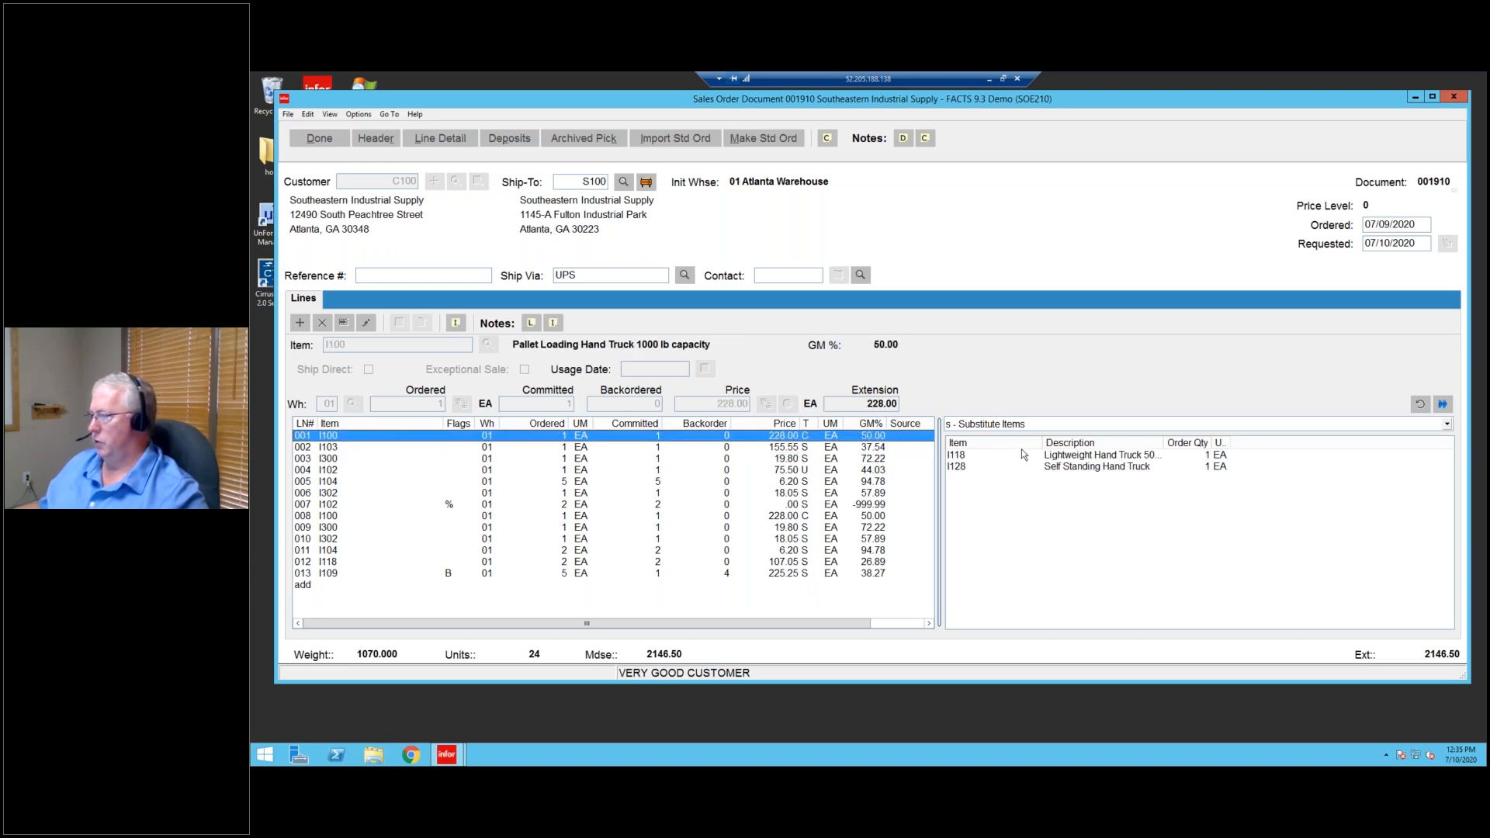
Set the order quantity of substitute item I128 to 10 EA, then select substitute item I118.
double_click(959, 467)
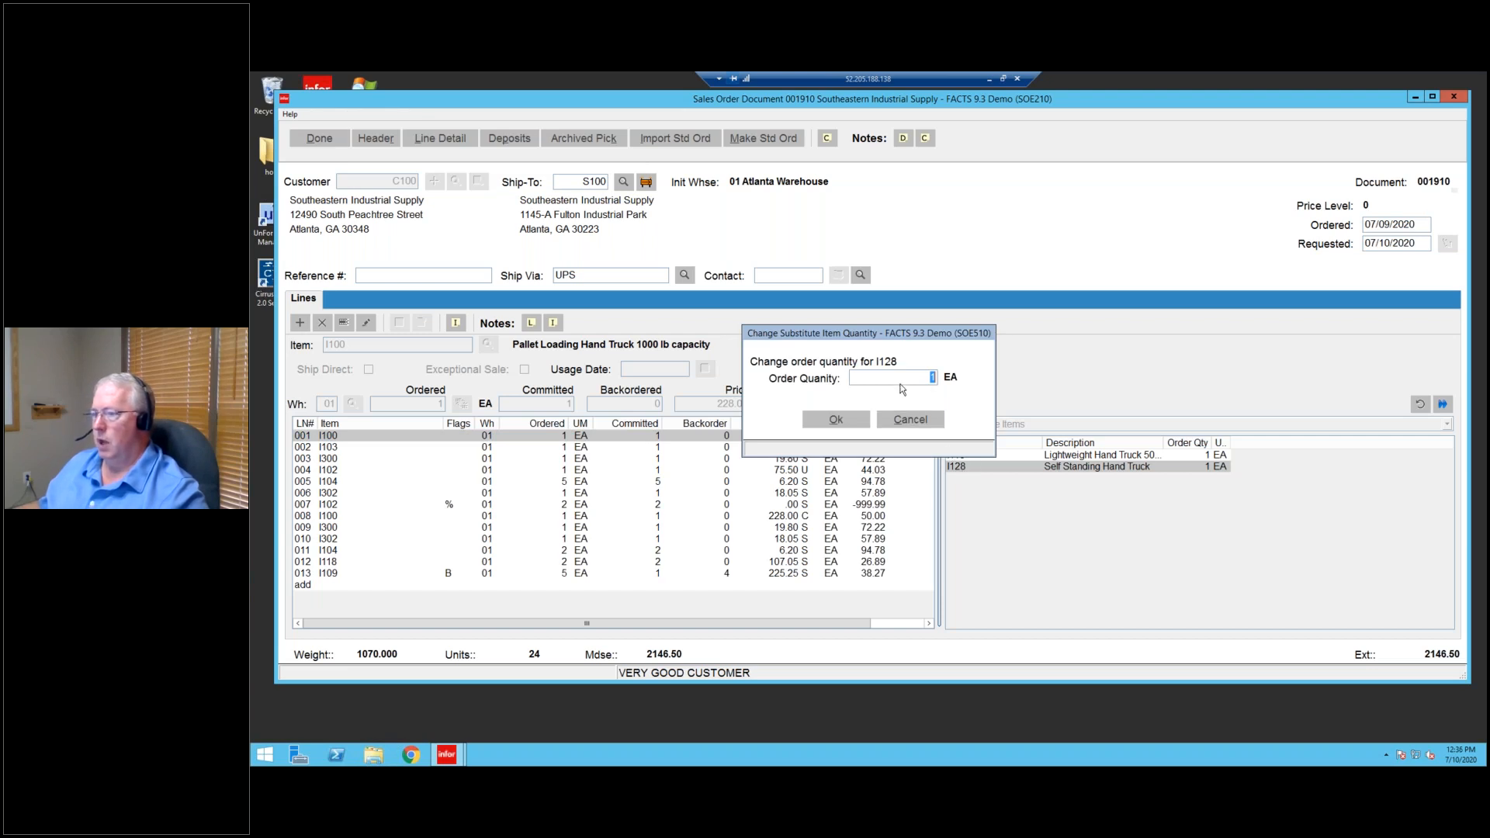
left_click_drag(1068, 296, 1146, 234)
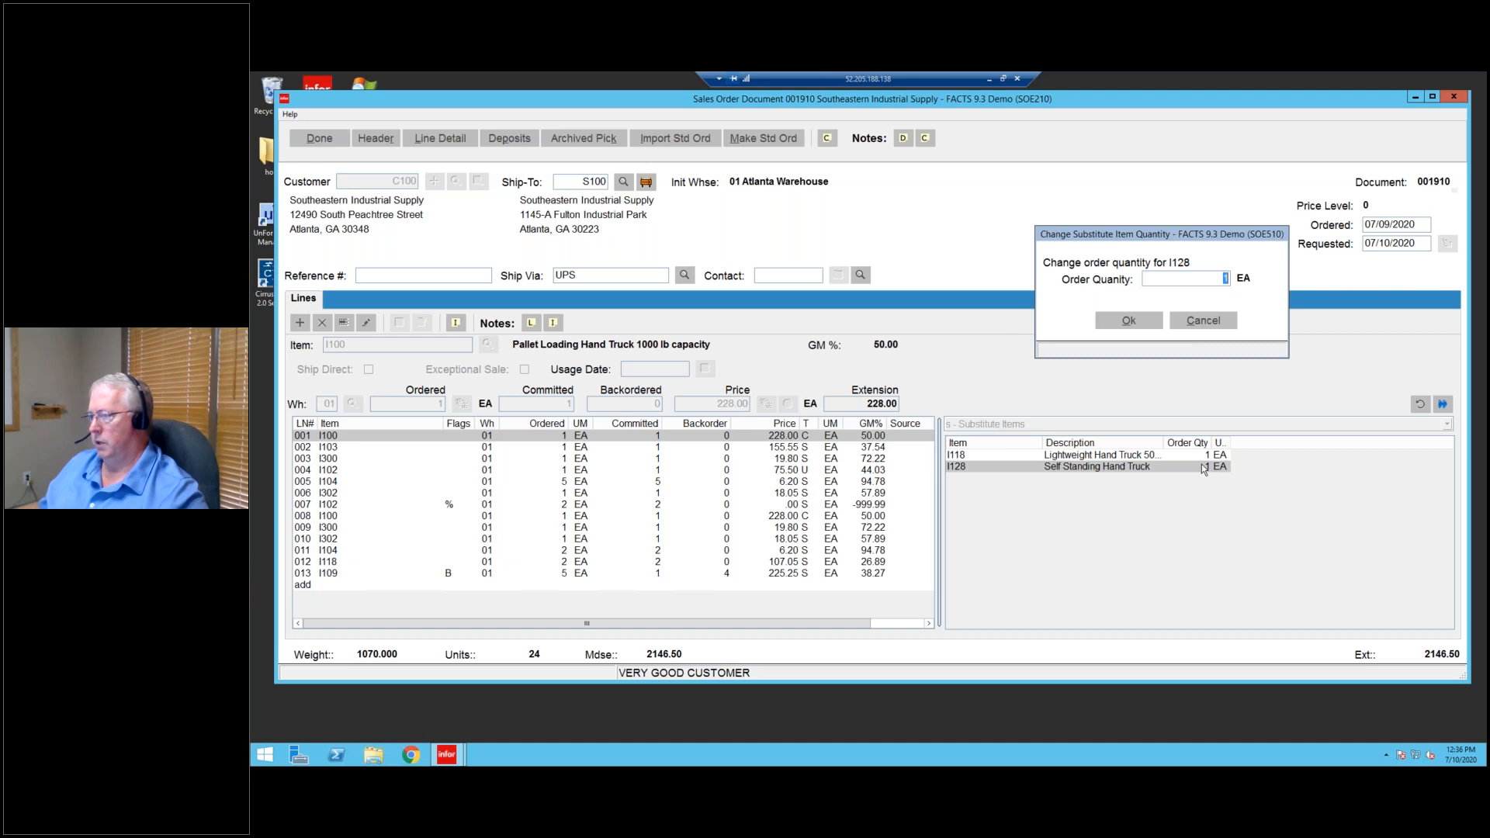
type("10")
key("Return")
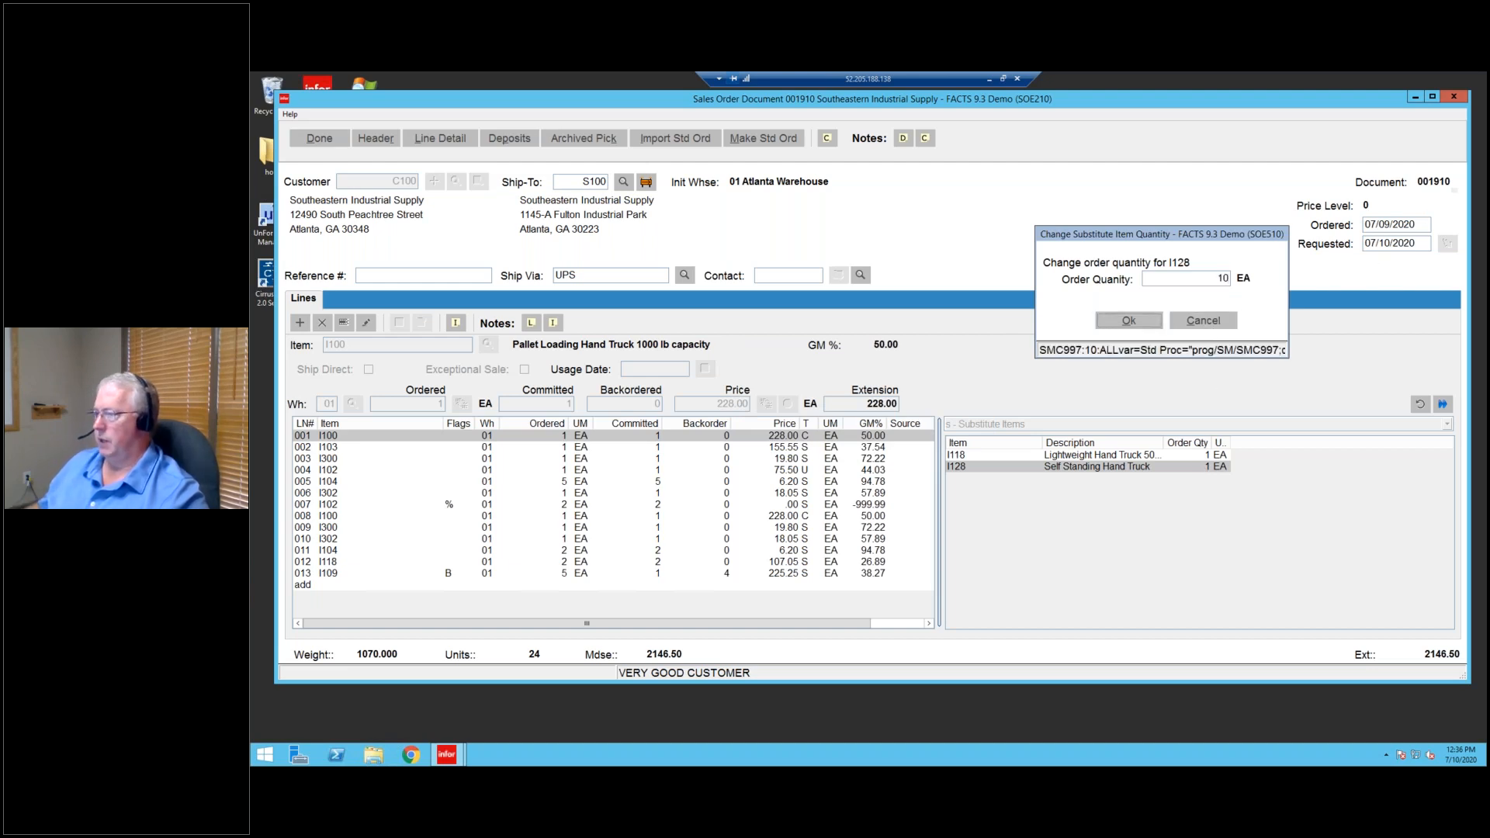
key("Return")
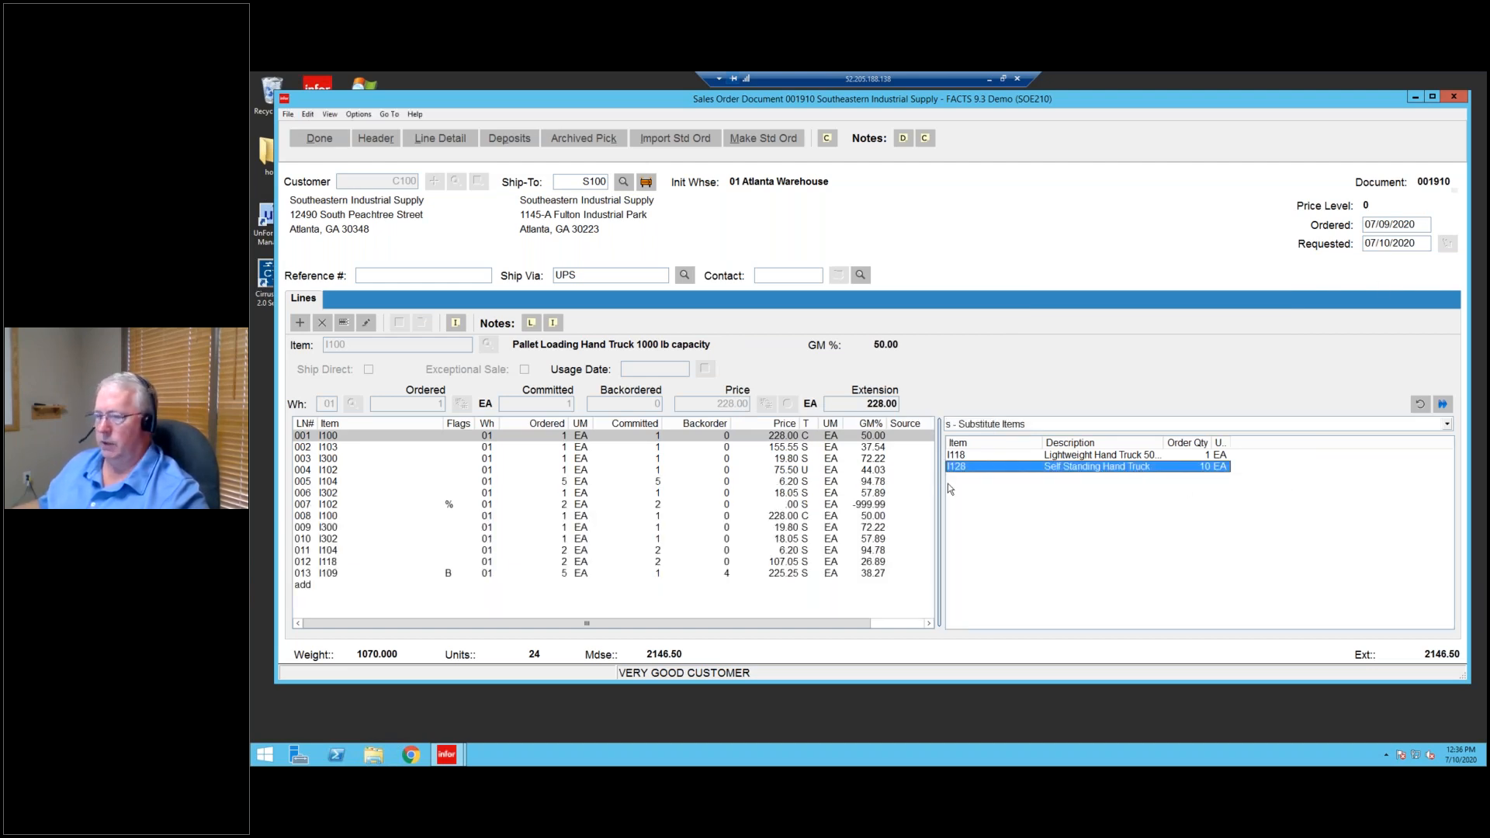
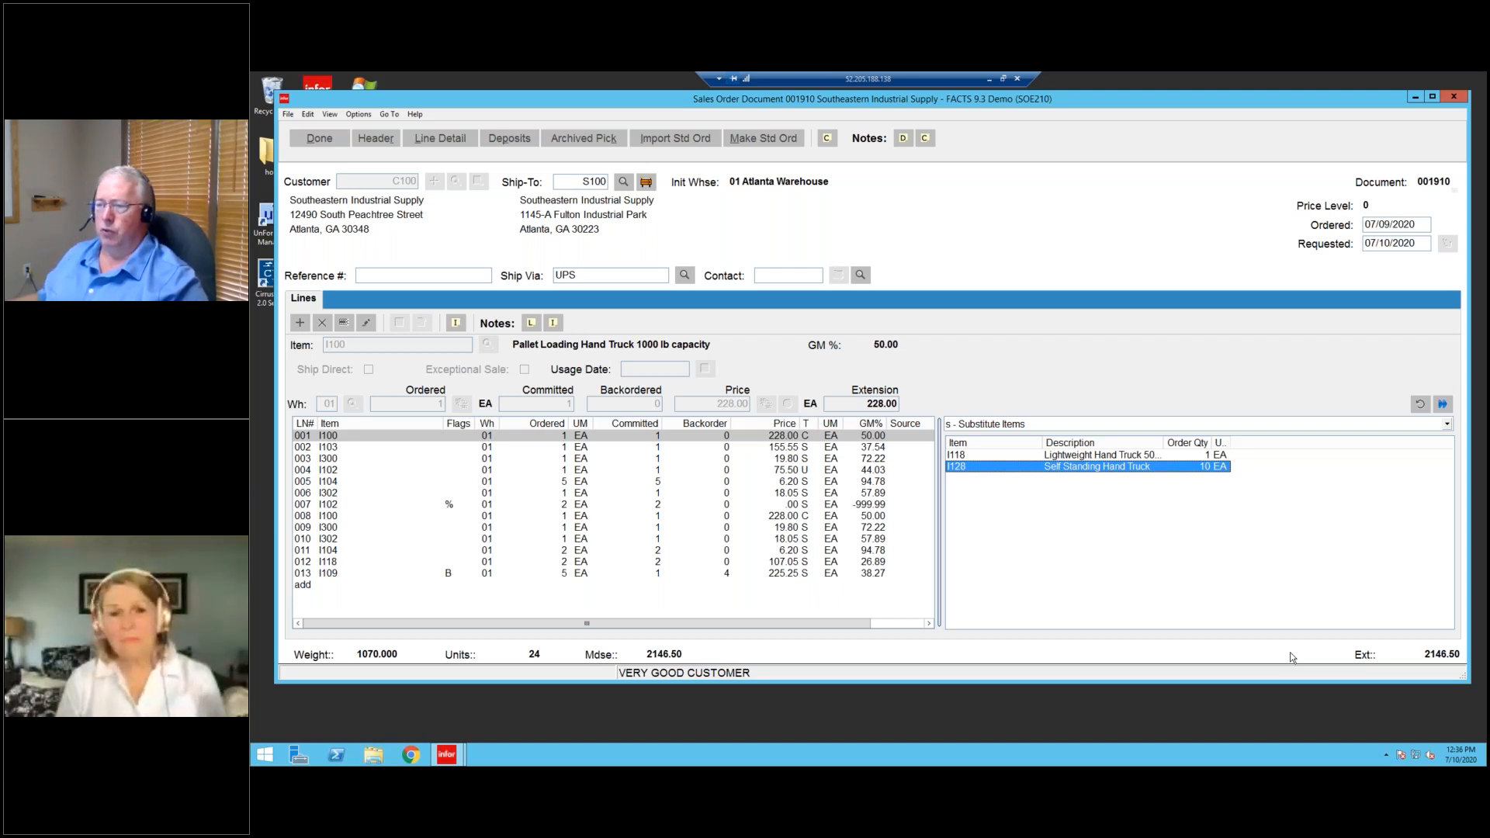
left_click(1019, 457)
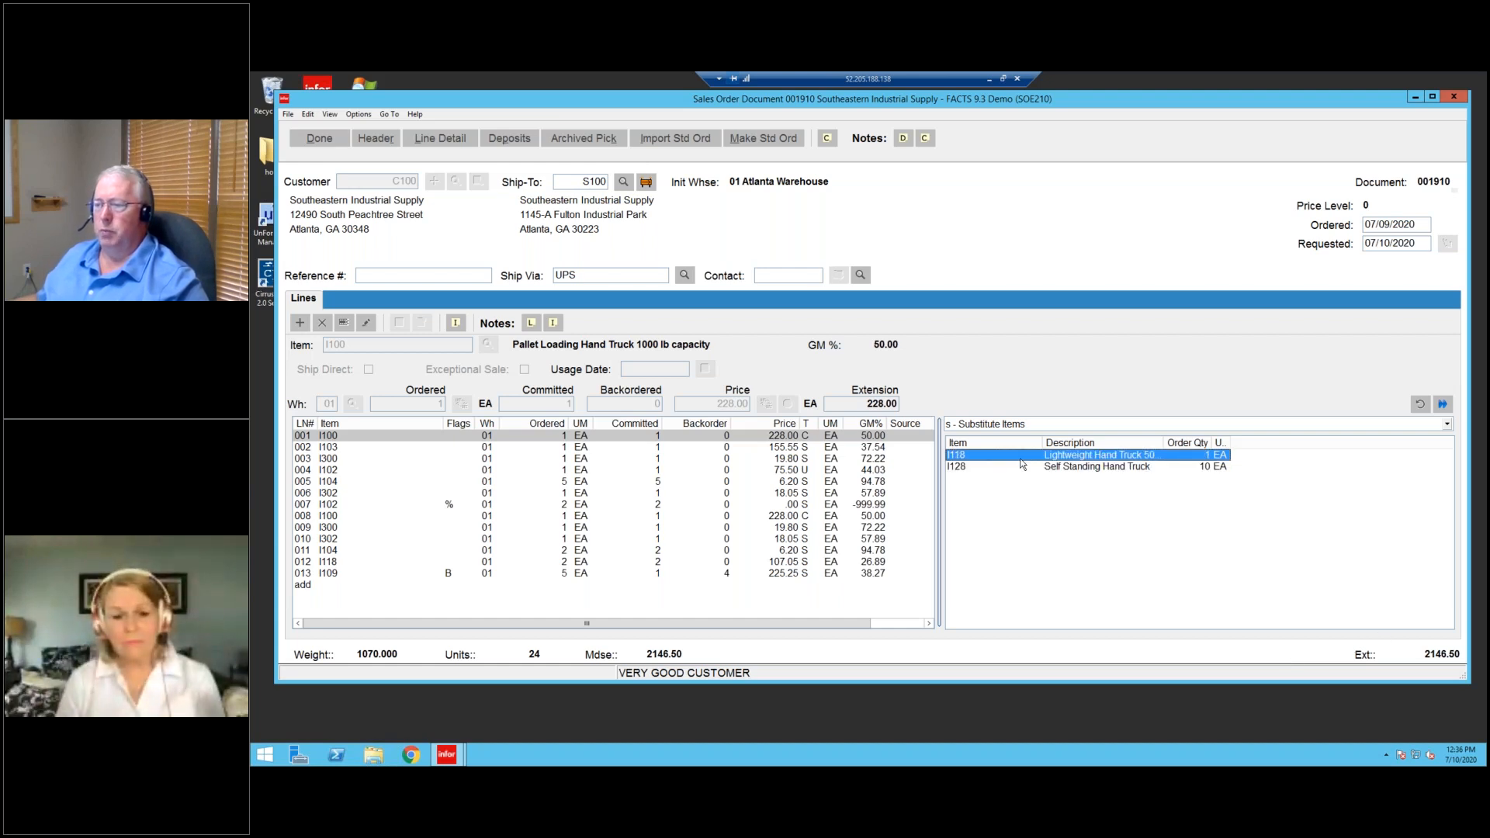
Show the Standard Order list in the sales order's item pad.
left_click(1010, 468)
left_click(1009, 459)
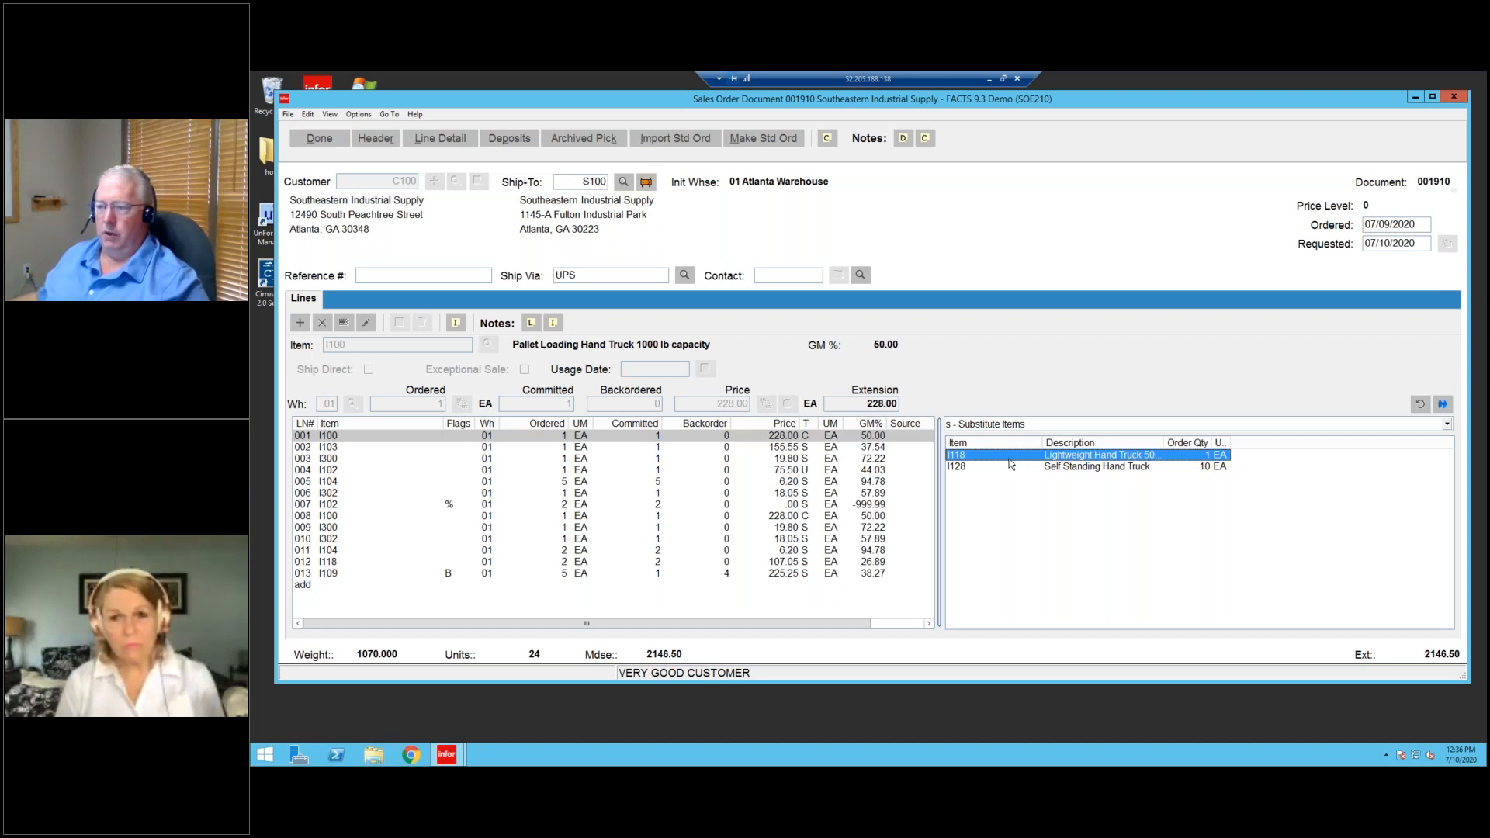
left_click(1009, 424)
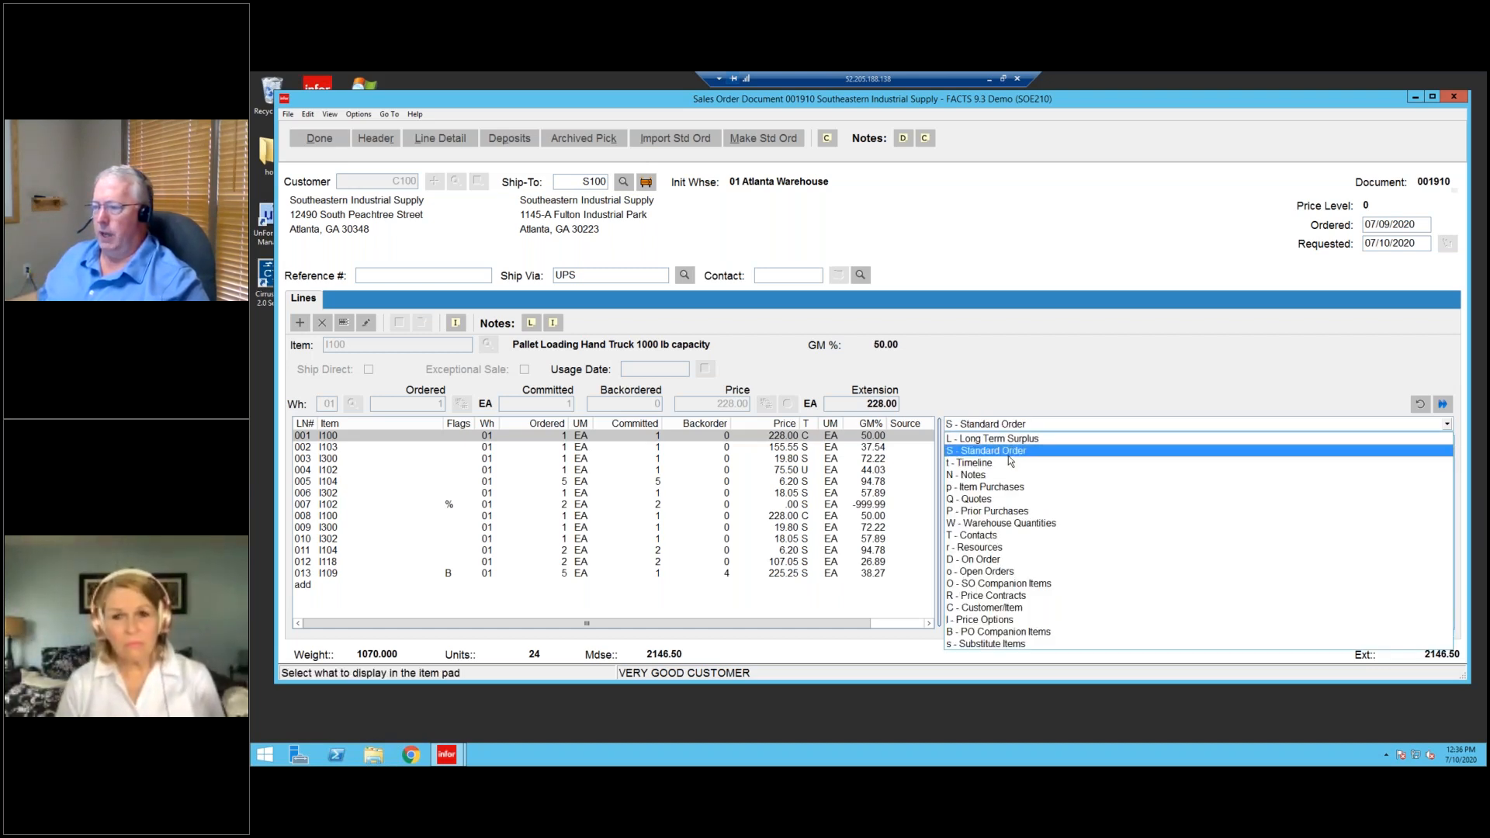
left_click(1011, 452)
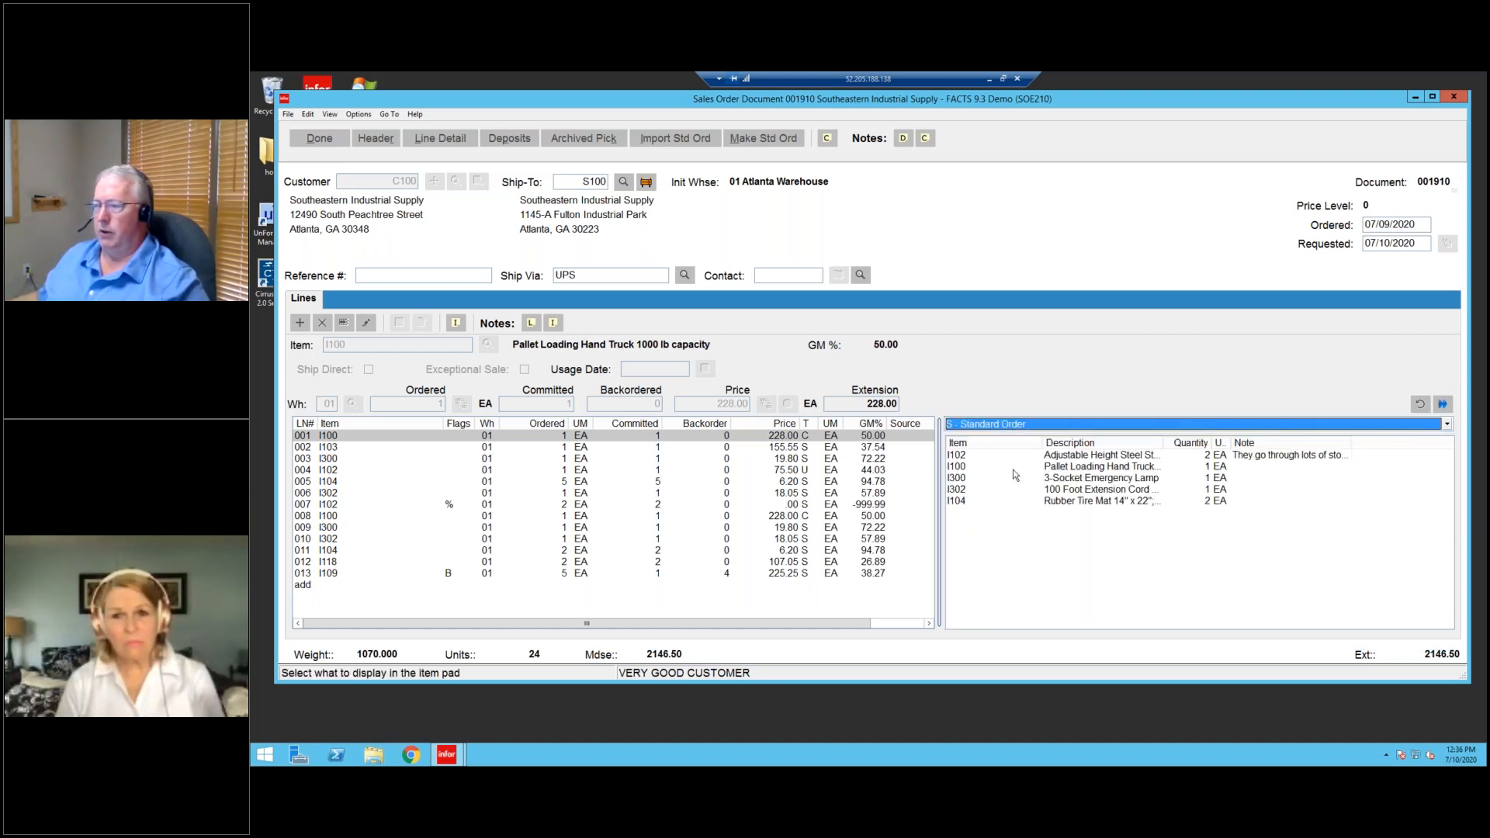
View Standard Order Entry from item I100 in the item pad, close it and select standard order item I102.
left_click(955, 468)
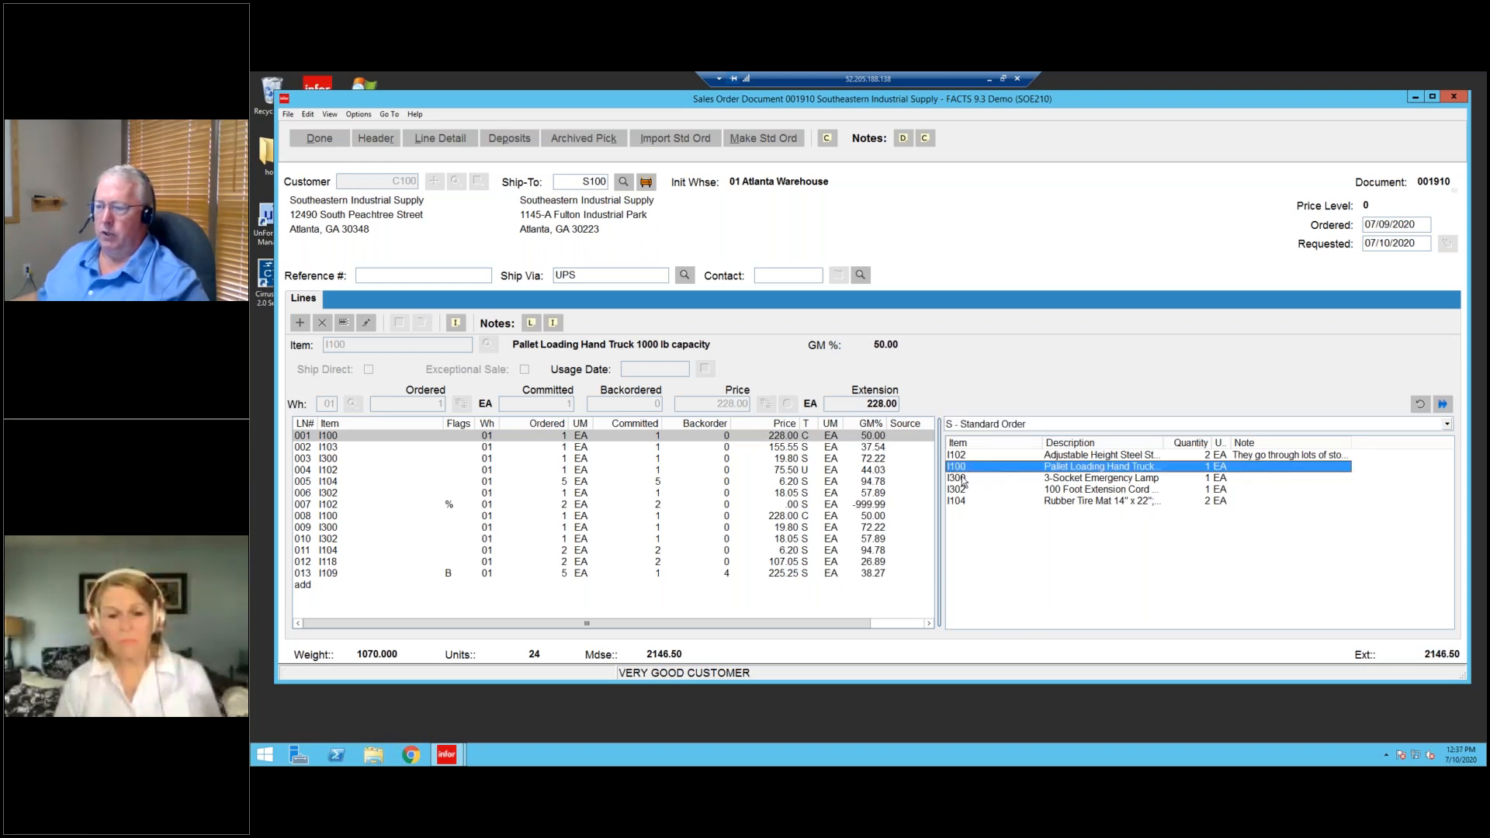
double_click(962, 469)
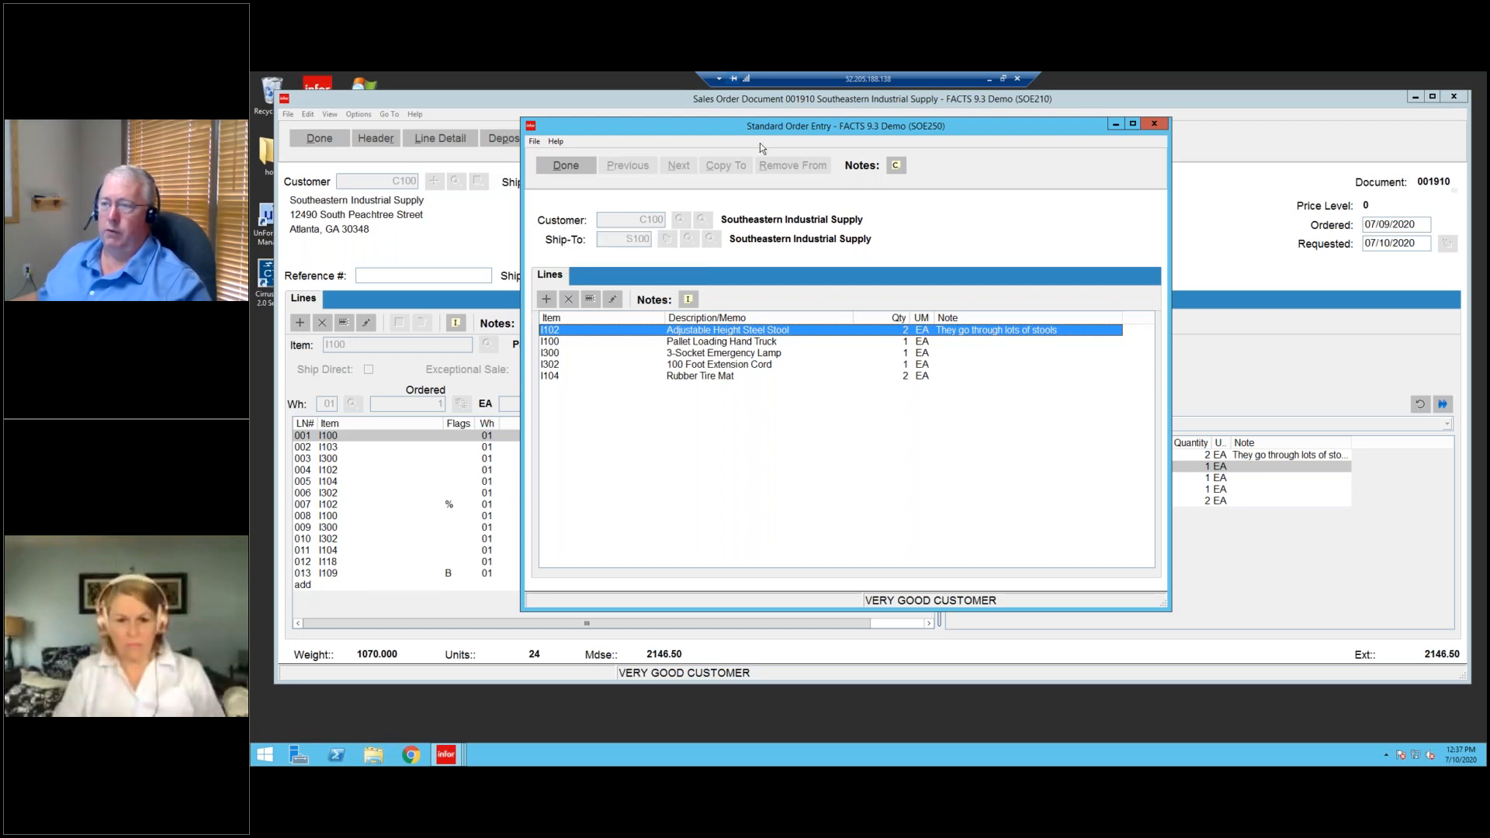
left_click(566, 165)
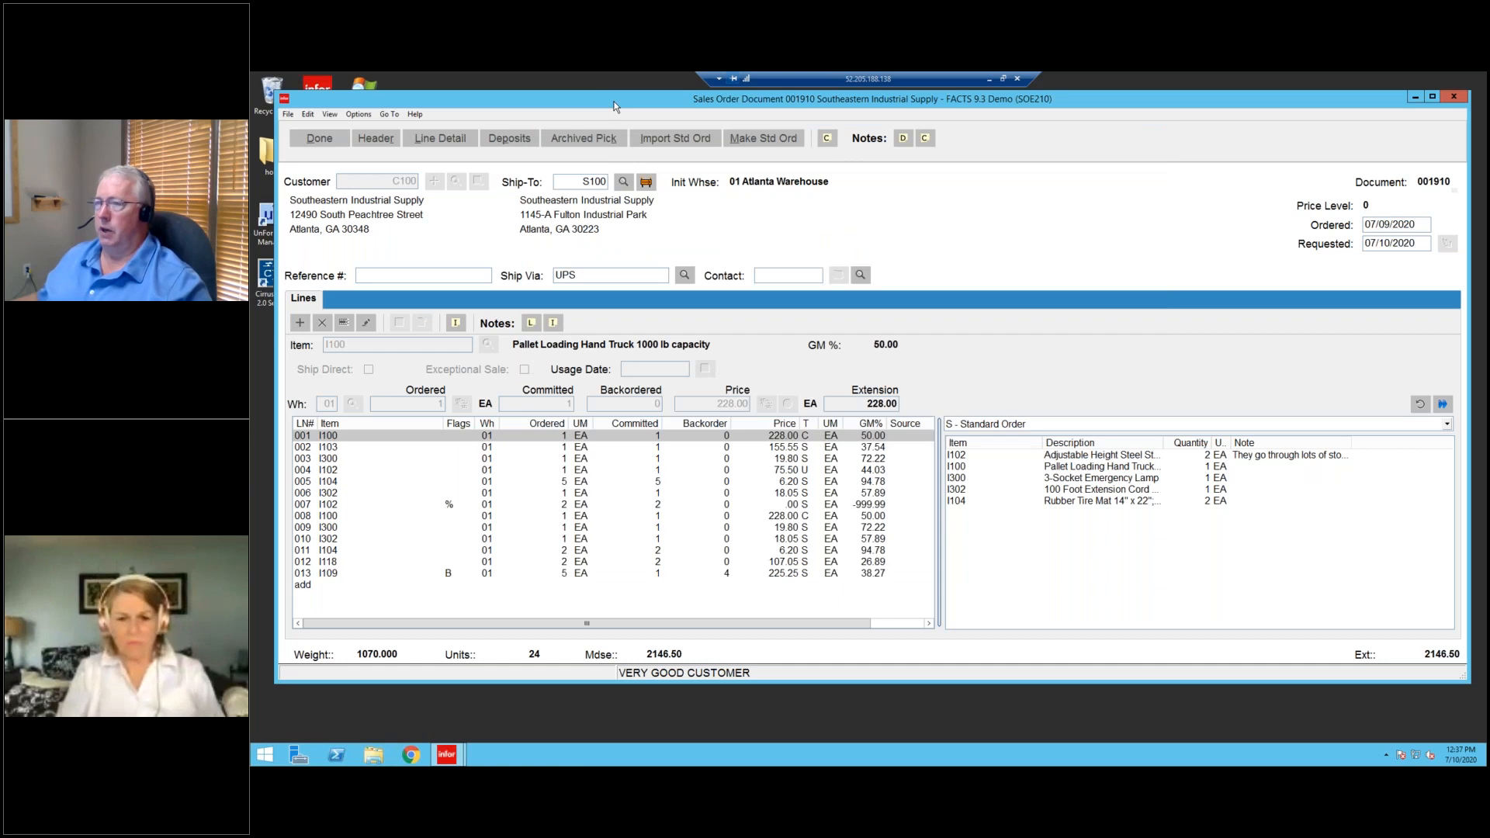
left_click_drag(614, 104, 611, 104)
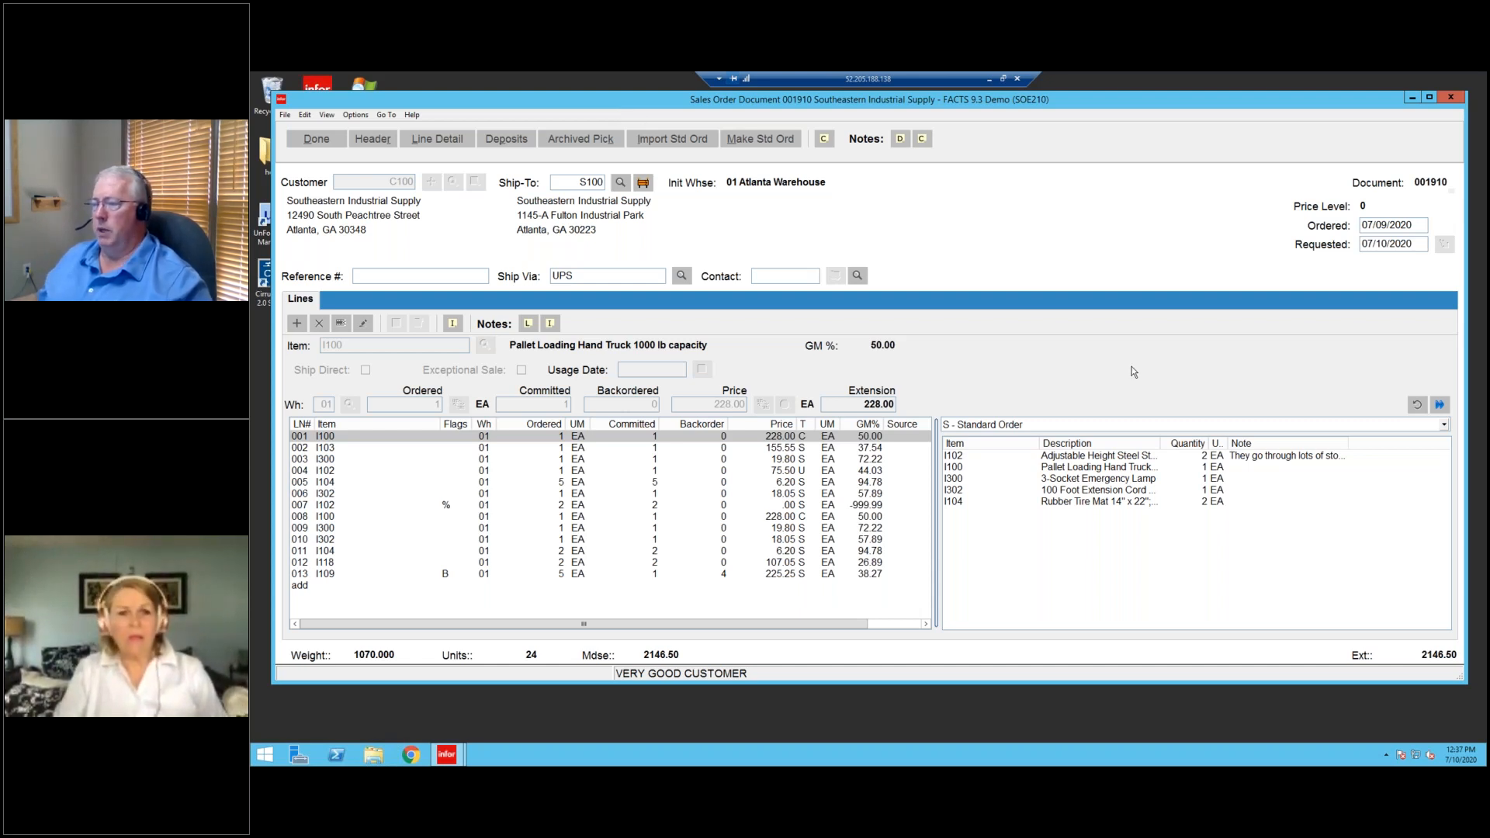
left_click_drag(1030, 504, 1037, 455)
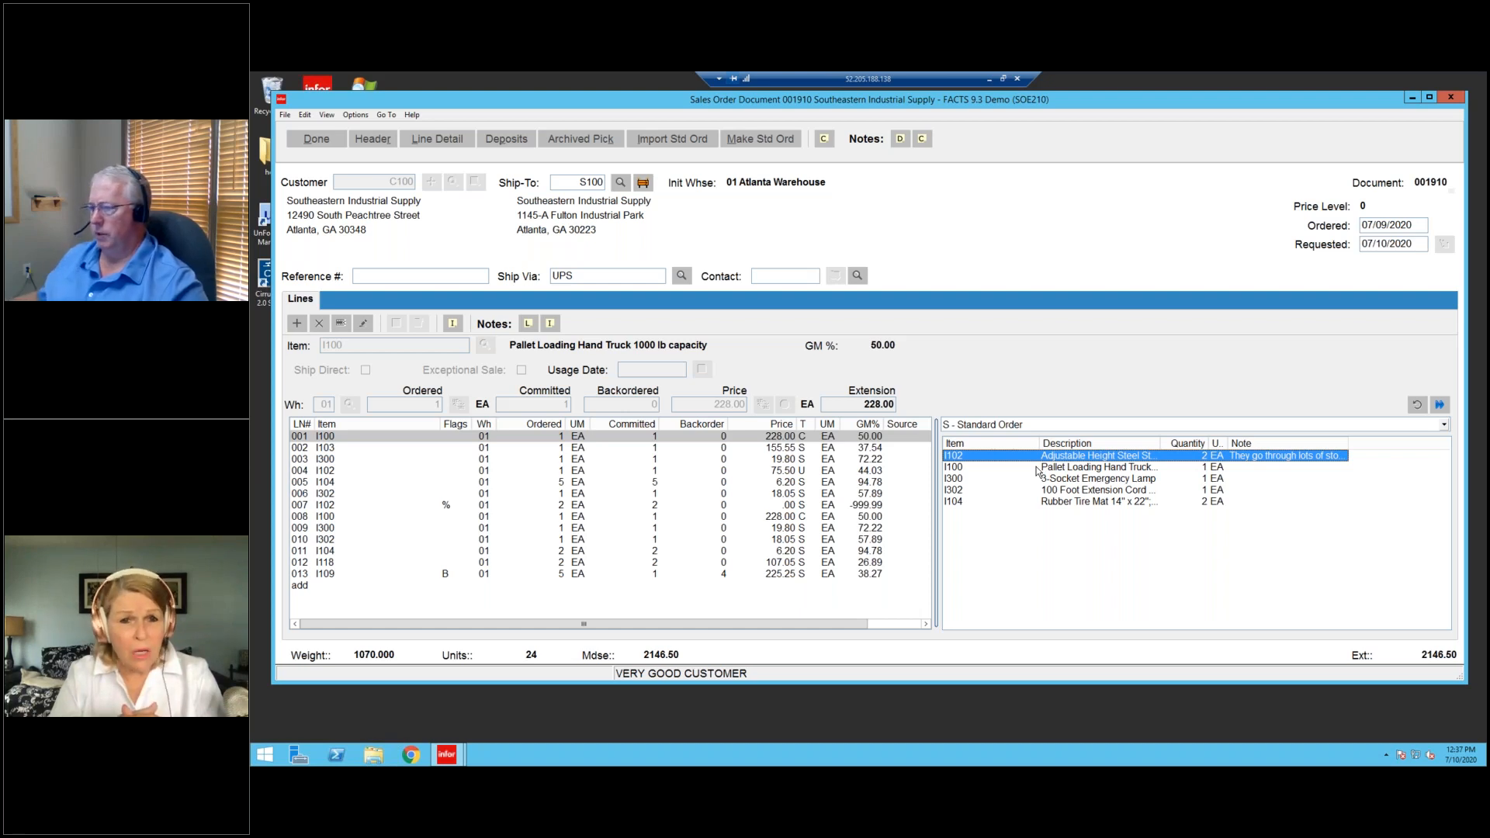
Show the On Order view in the item pad for line 001, item I100.
left_click(1039, 424)
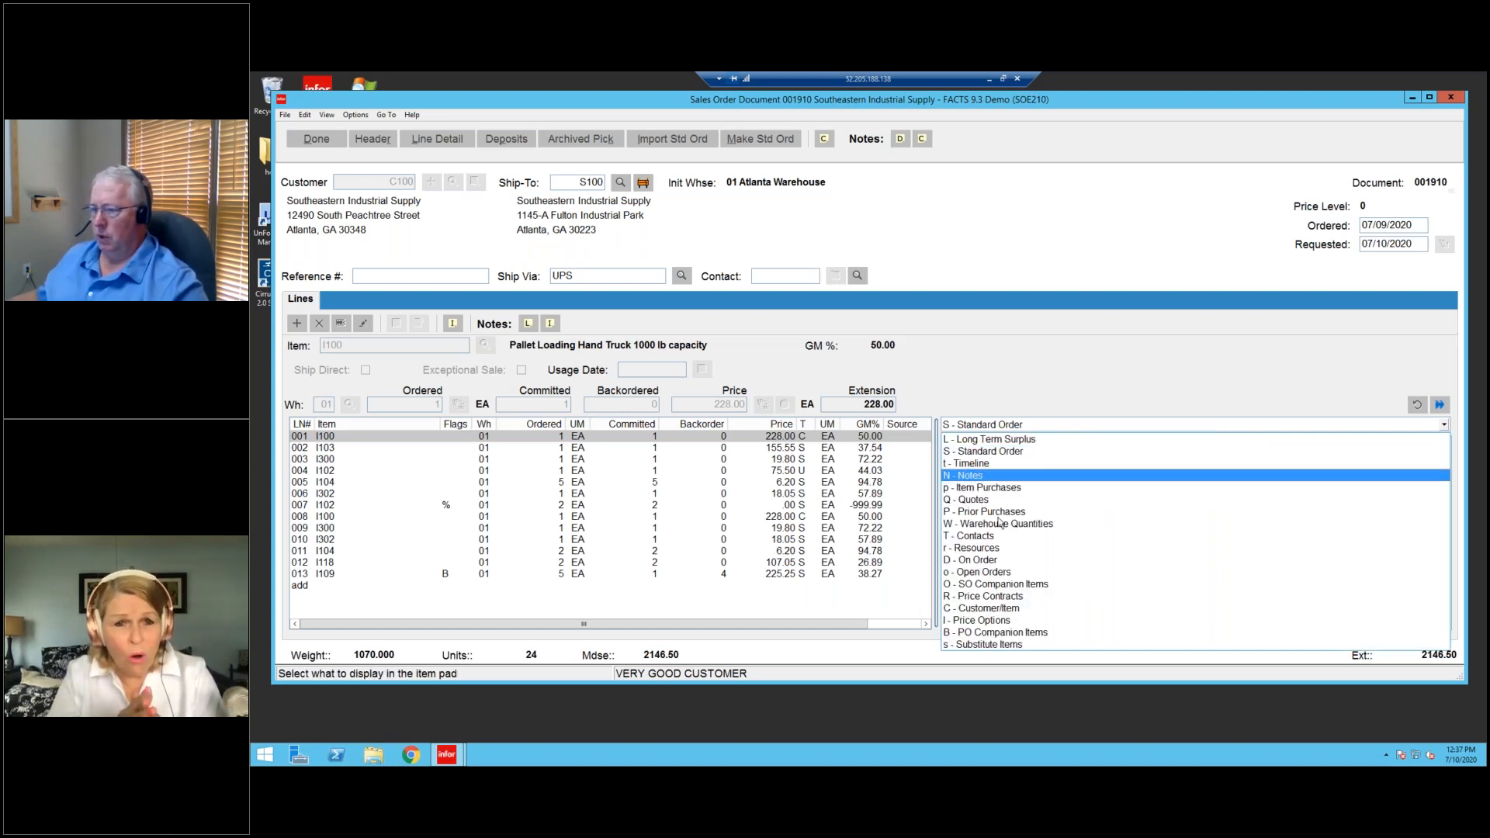
left_click(979, 561)
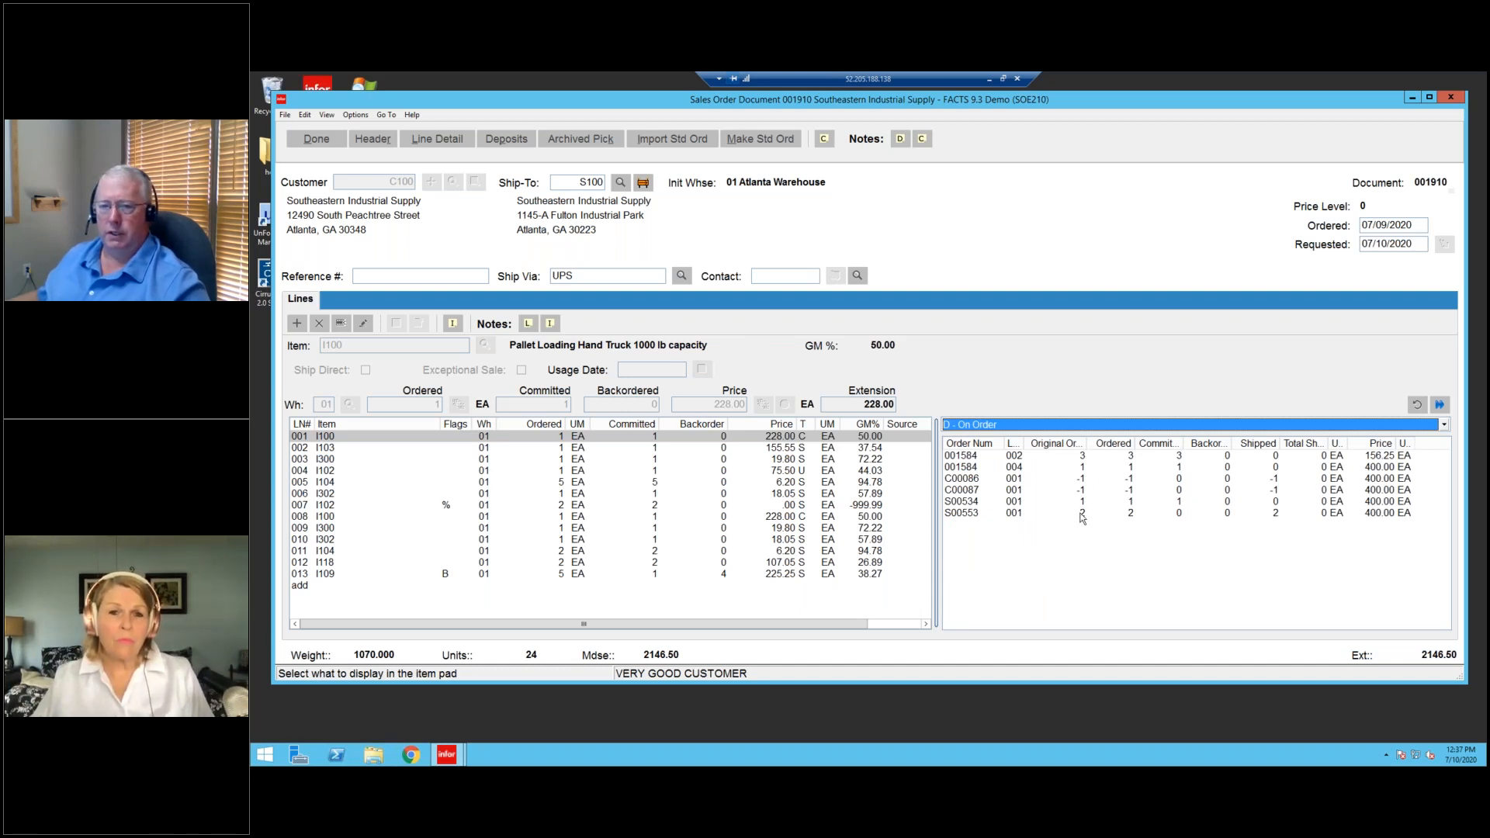
left_click(1032, 424)
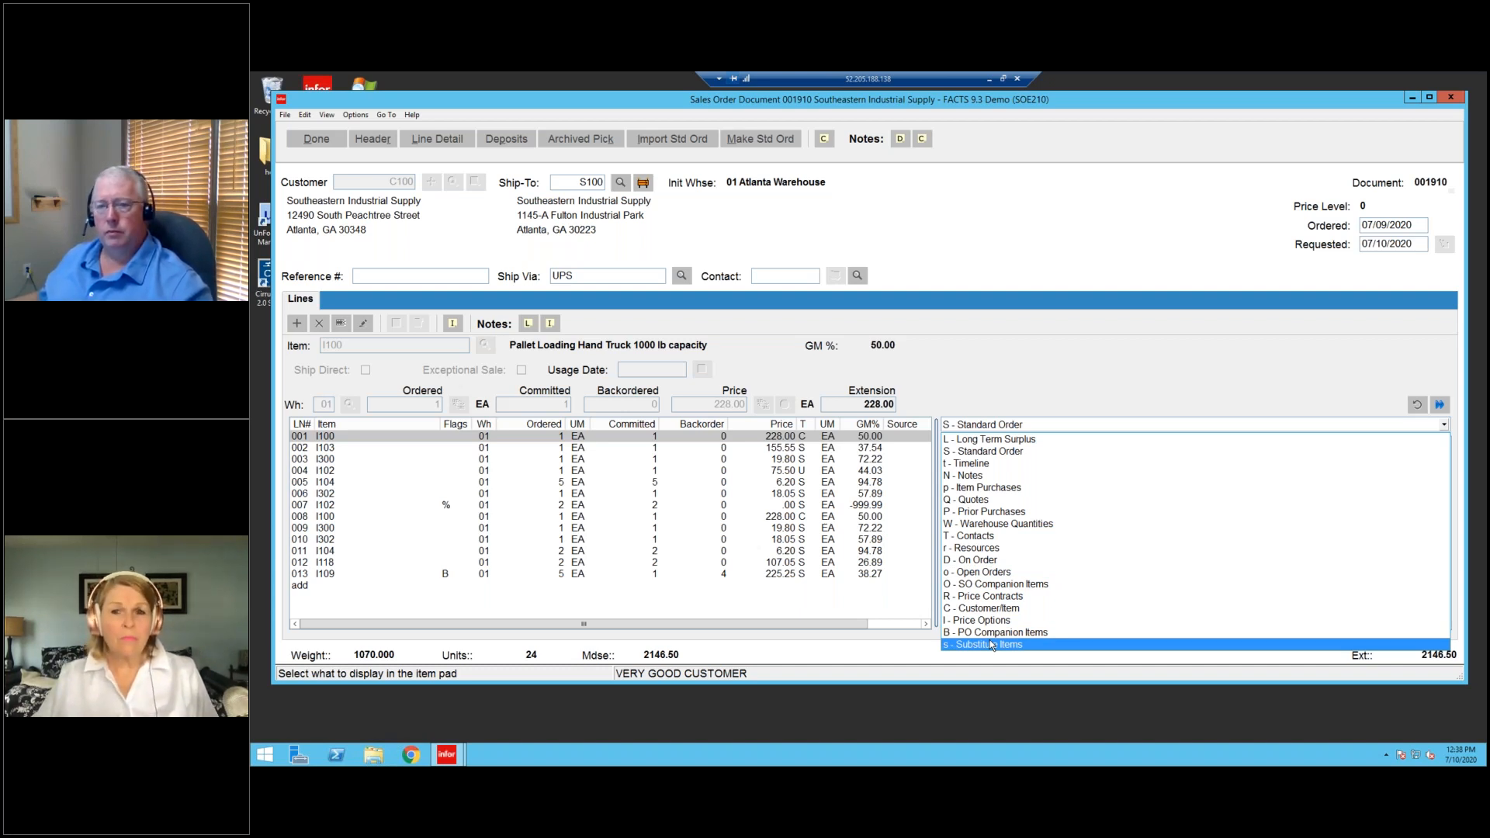
left_click(1044, 559)
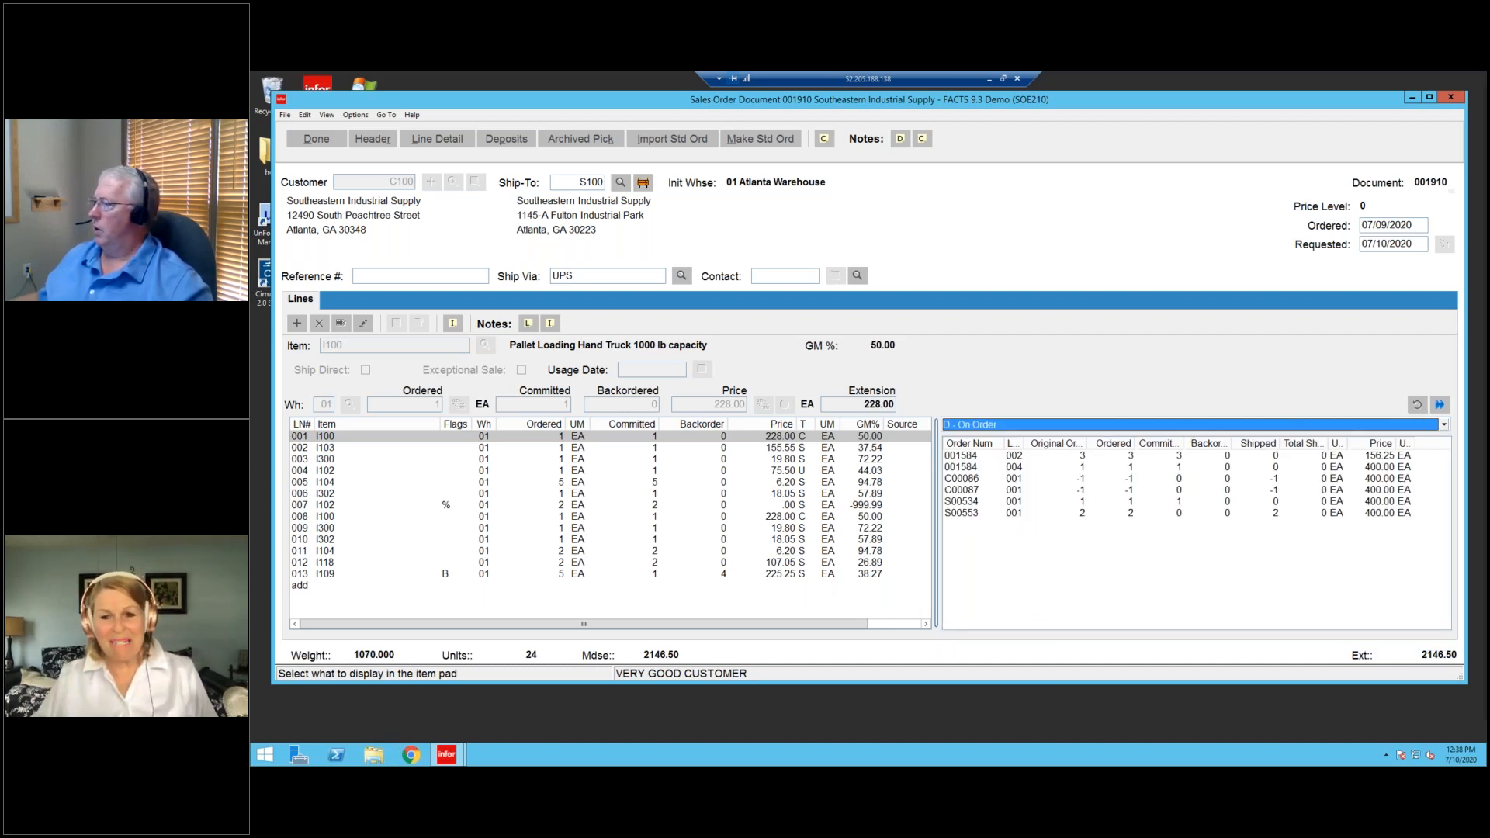
Finish the sales order by accepting its footer and close the order entry window.
left_click(338, 139)
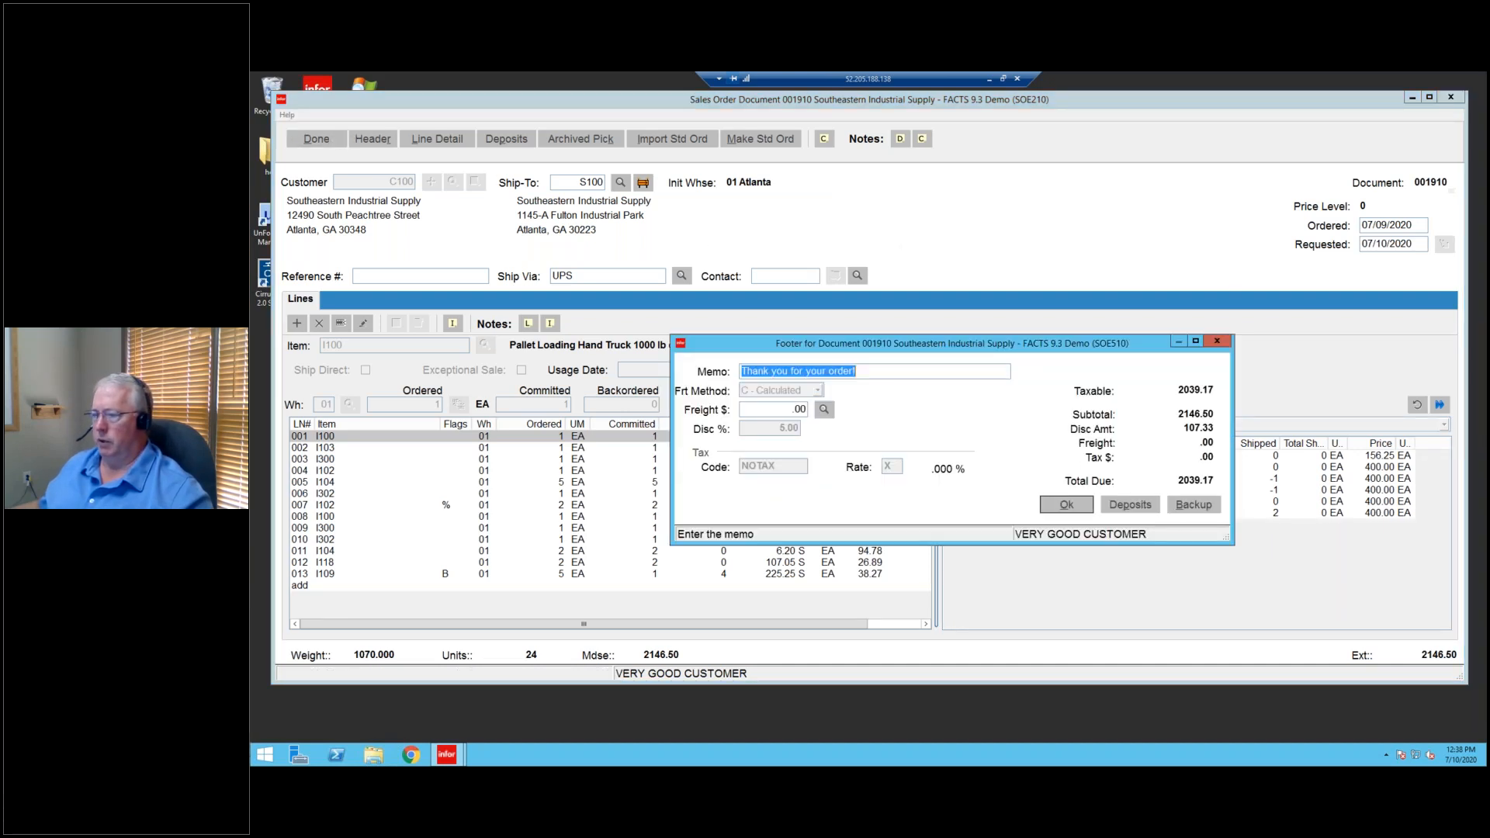
left_click(1065, 504)
left_click(922, 472)
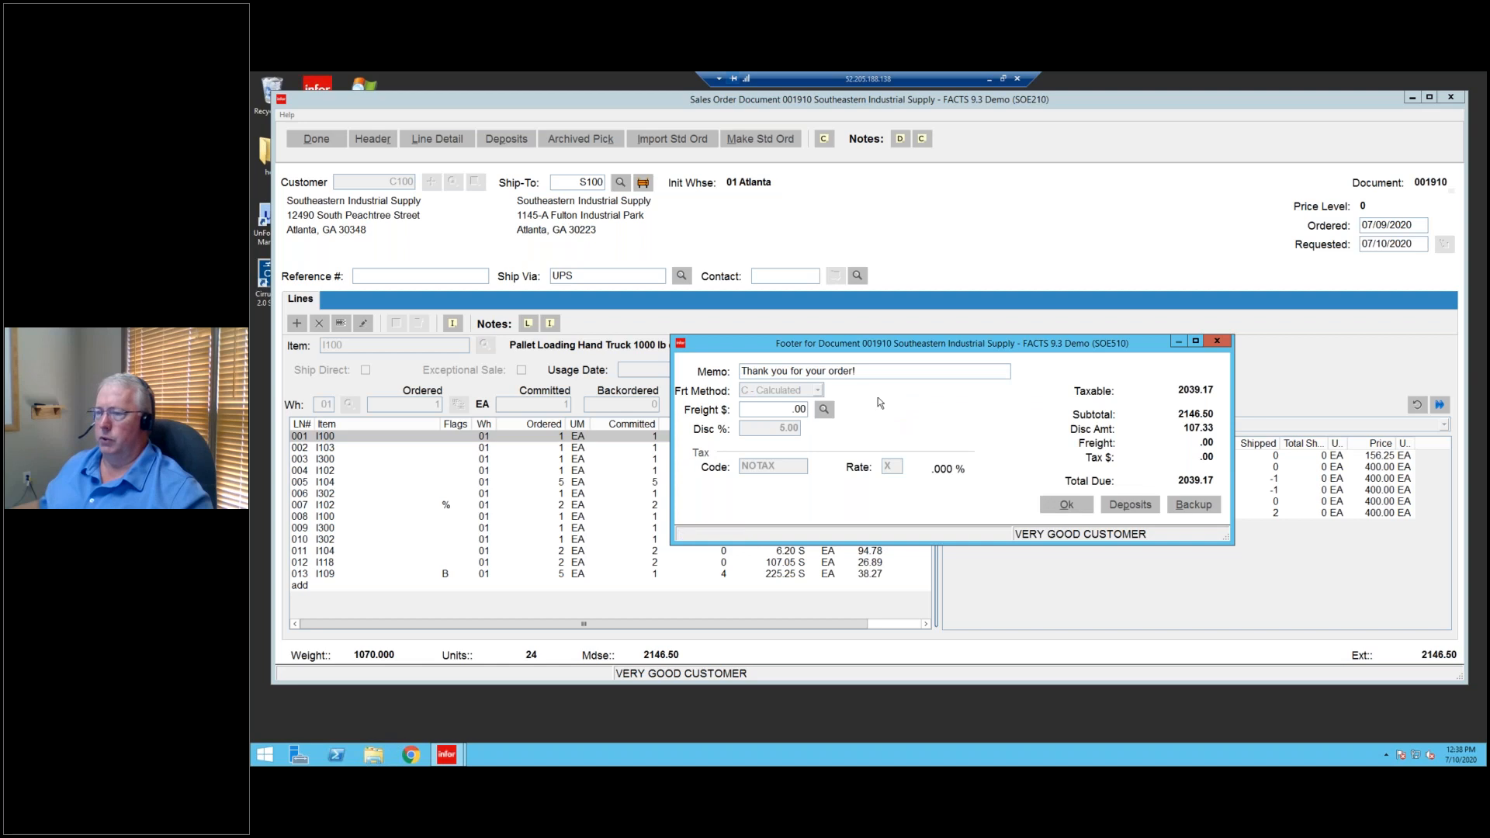
left_click(1442, 100)
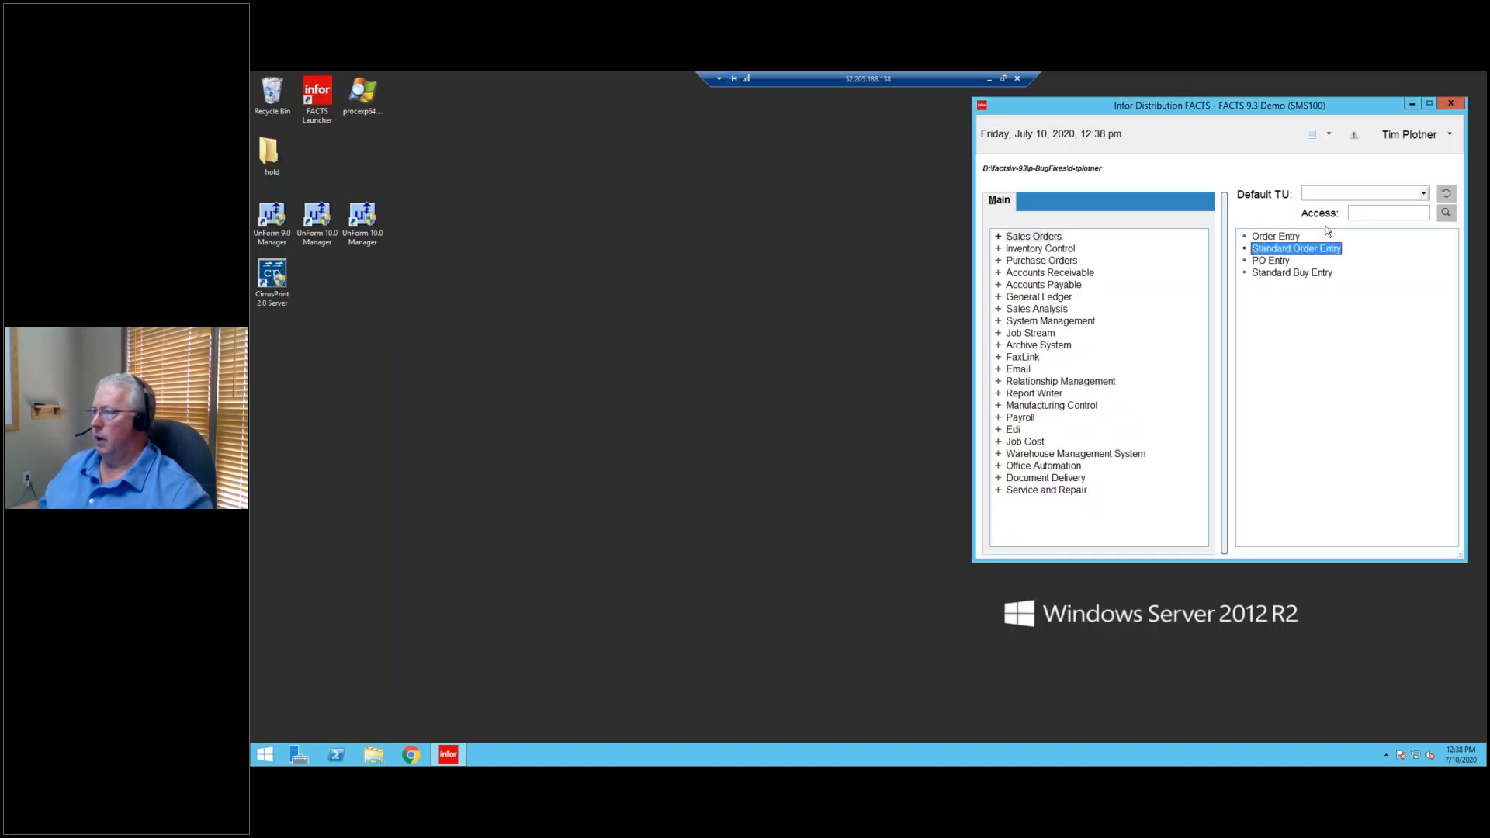
Start PO Entry and retrieve the General Industrial MFG purchase order dated 07/09/2020 through the document search.
double_click(1271, 261)
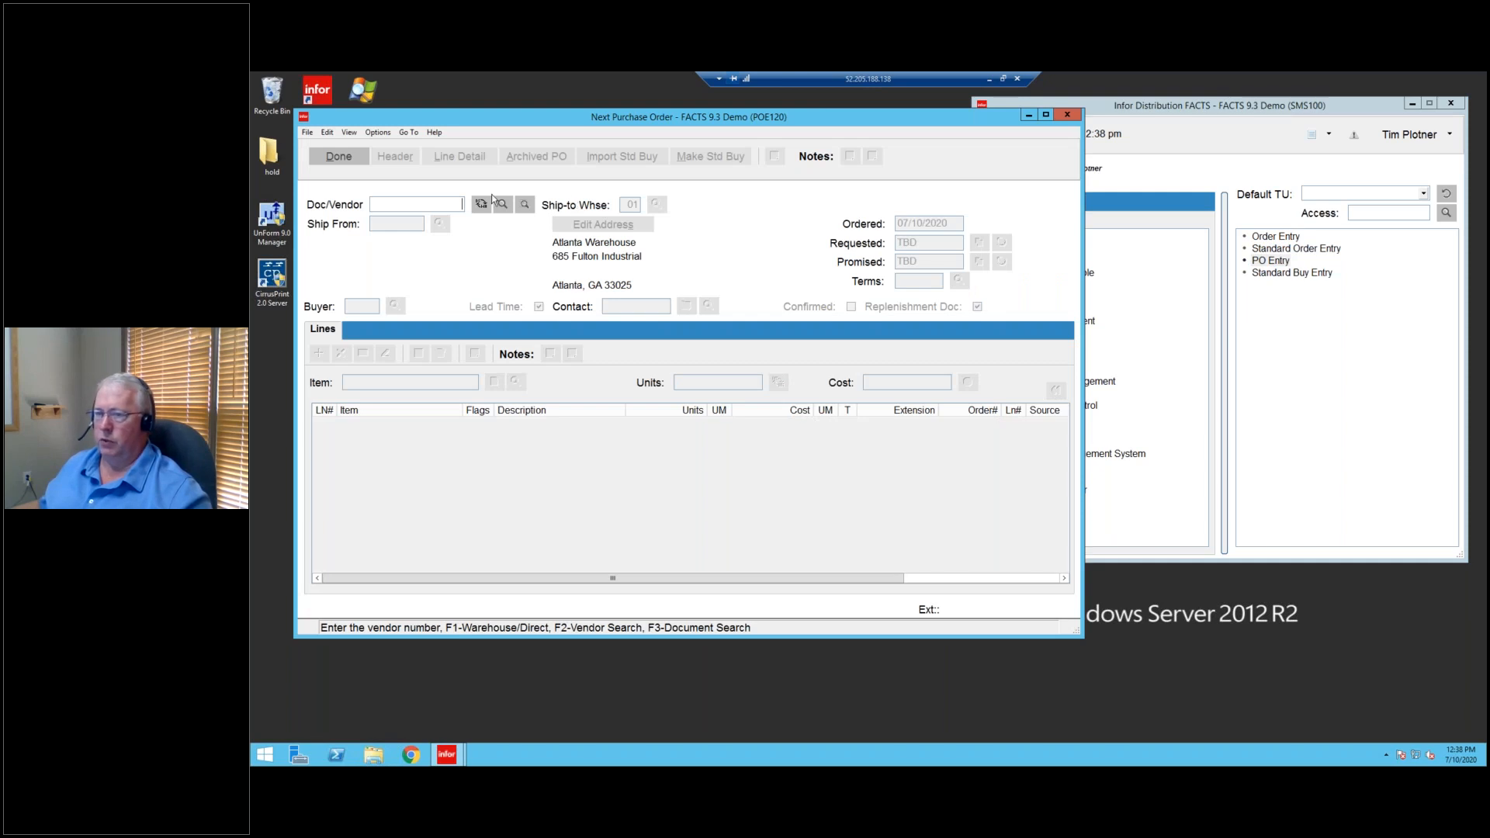
key("F3")
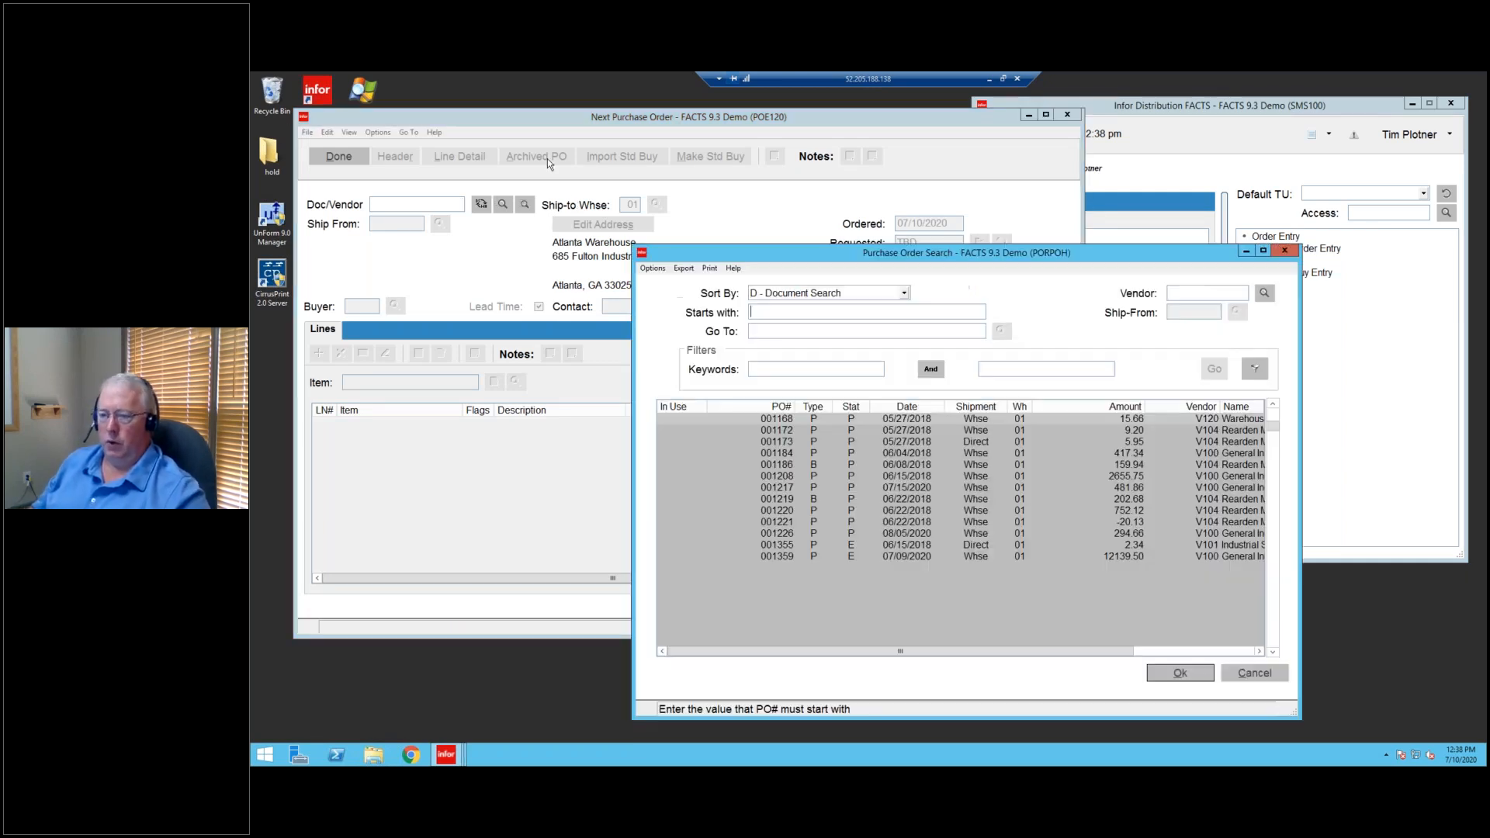
key("Return")
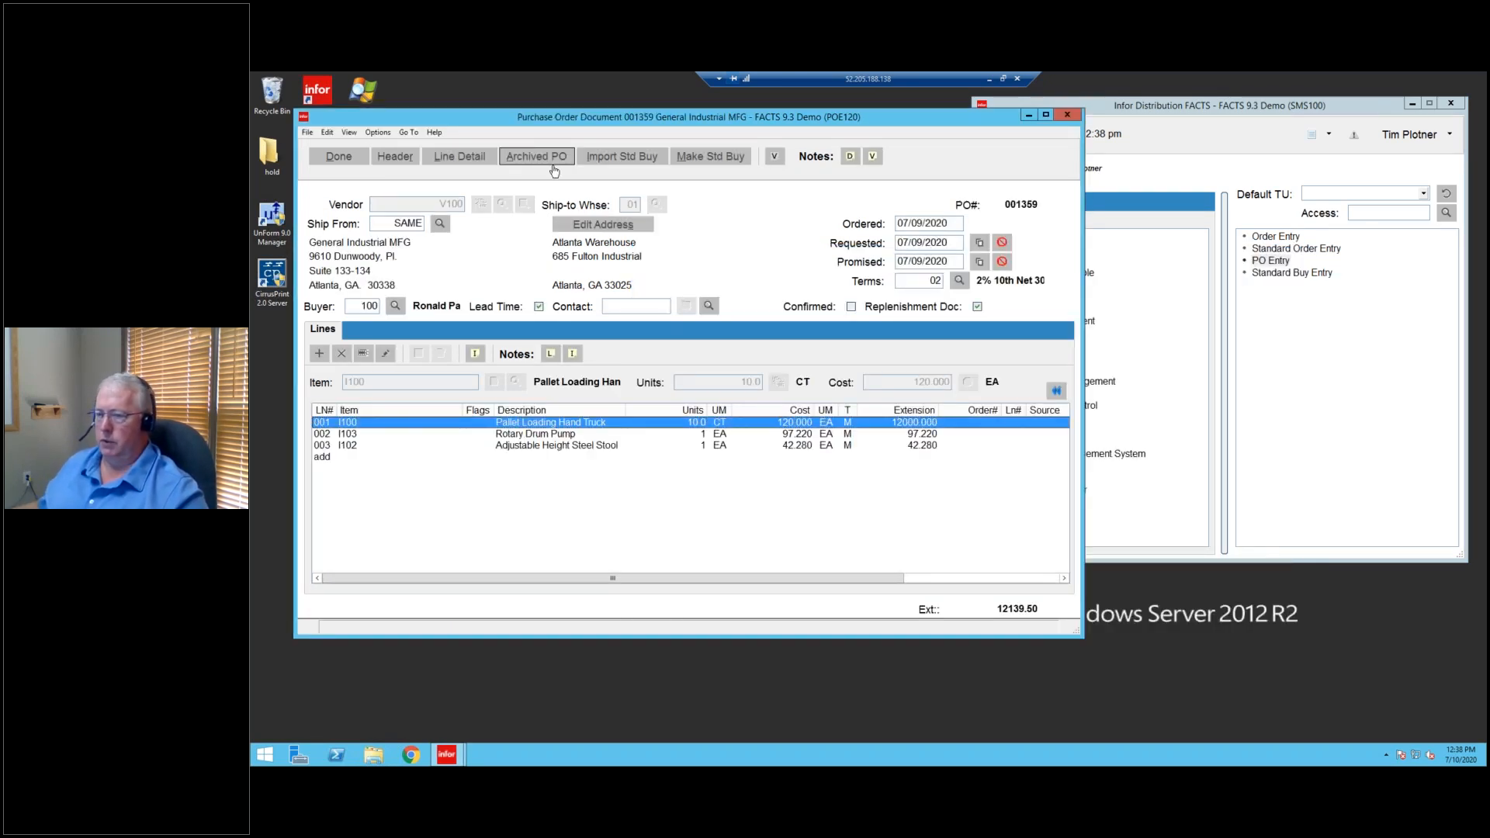
left_click_drag(588, 118, 579, 118)
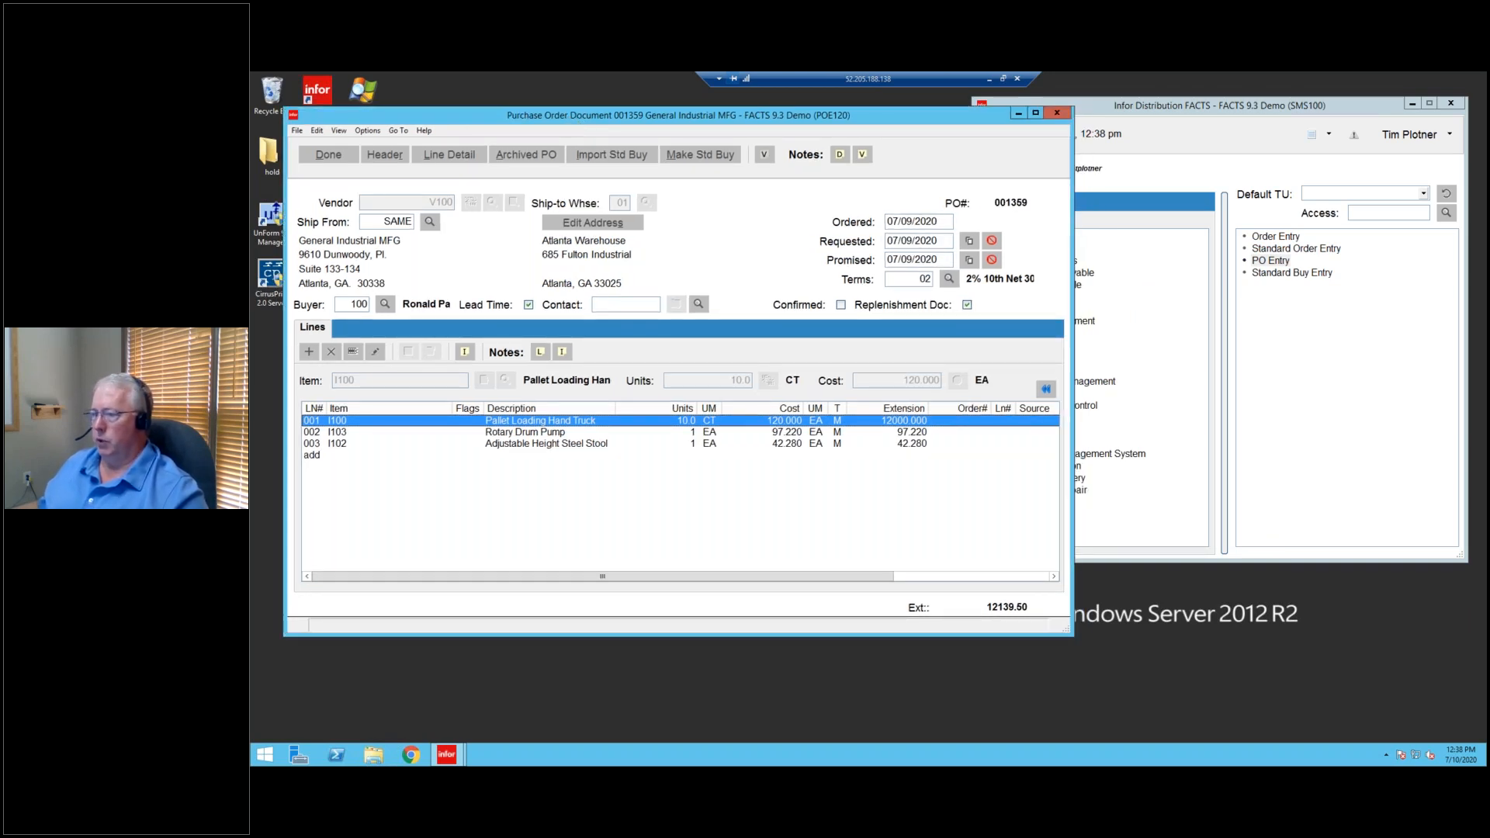
Show the item pad in the purchase order and widen both the document window and the Long Term Surplus column.
left_click(1045, 389)
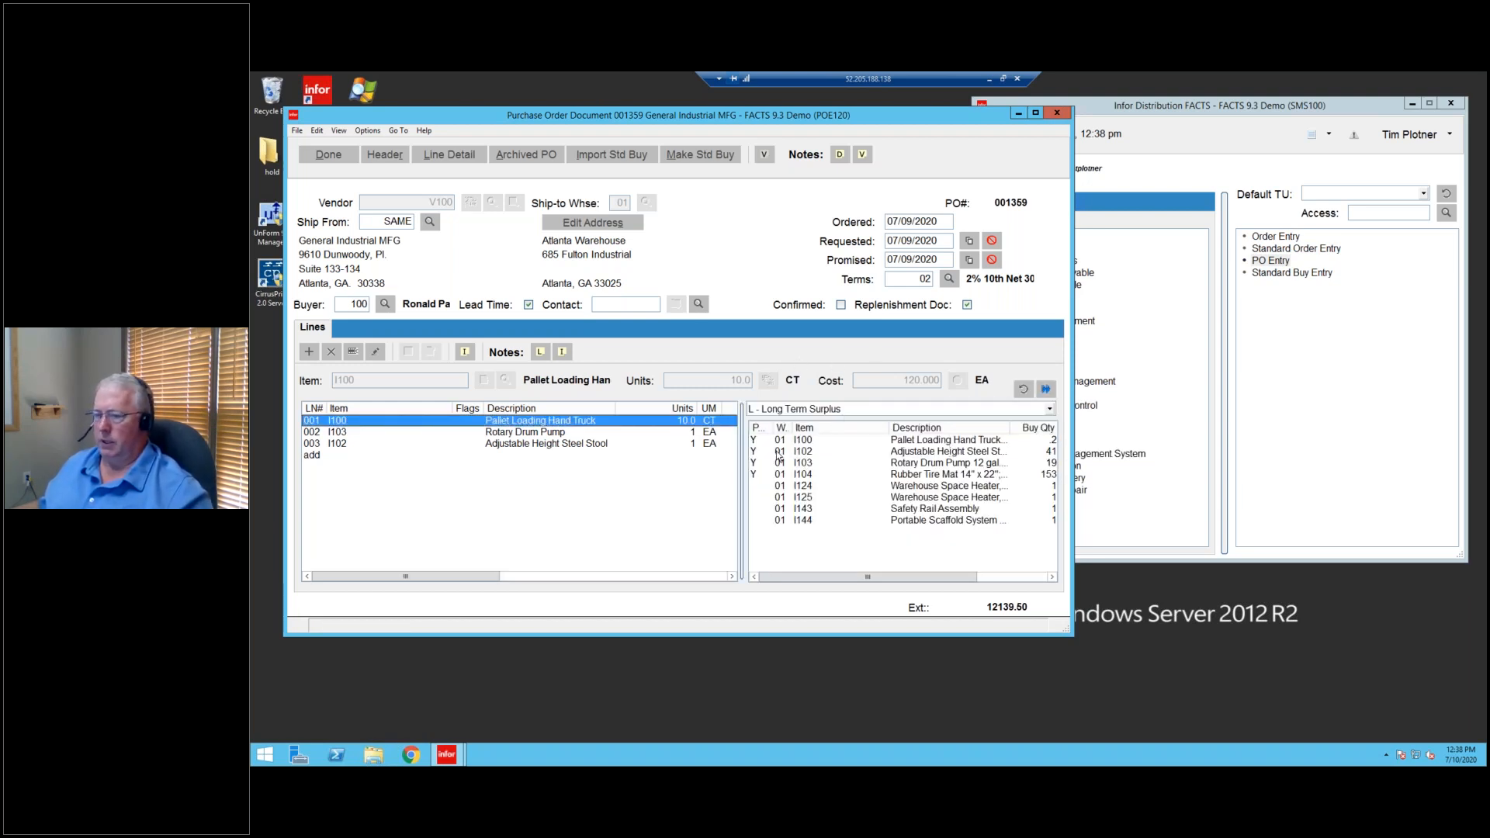
left_click_drag(1123, 197, 1469, 213)
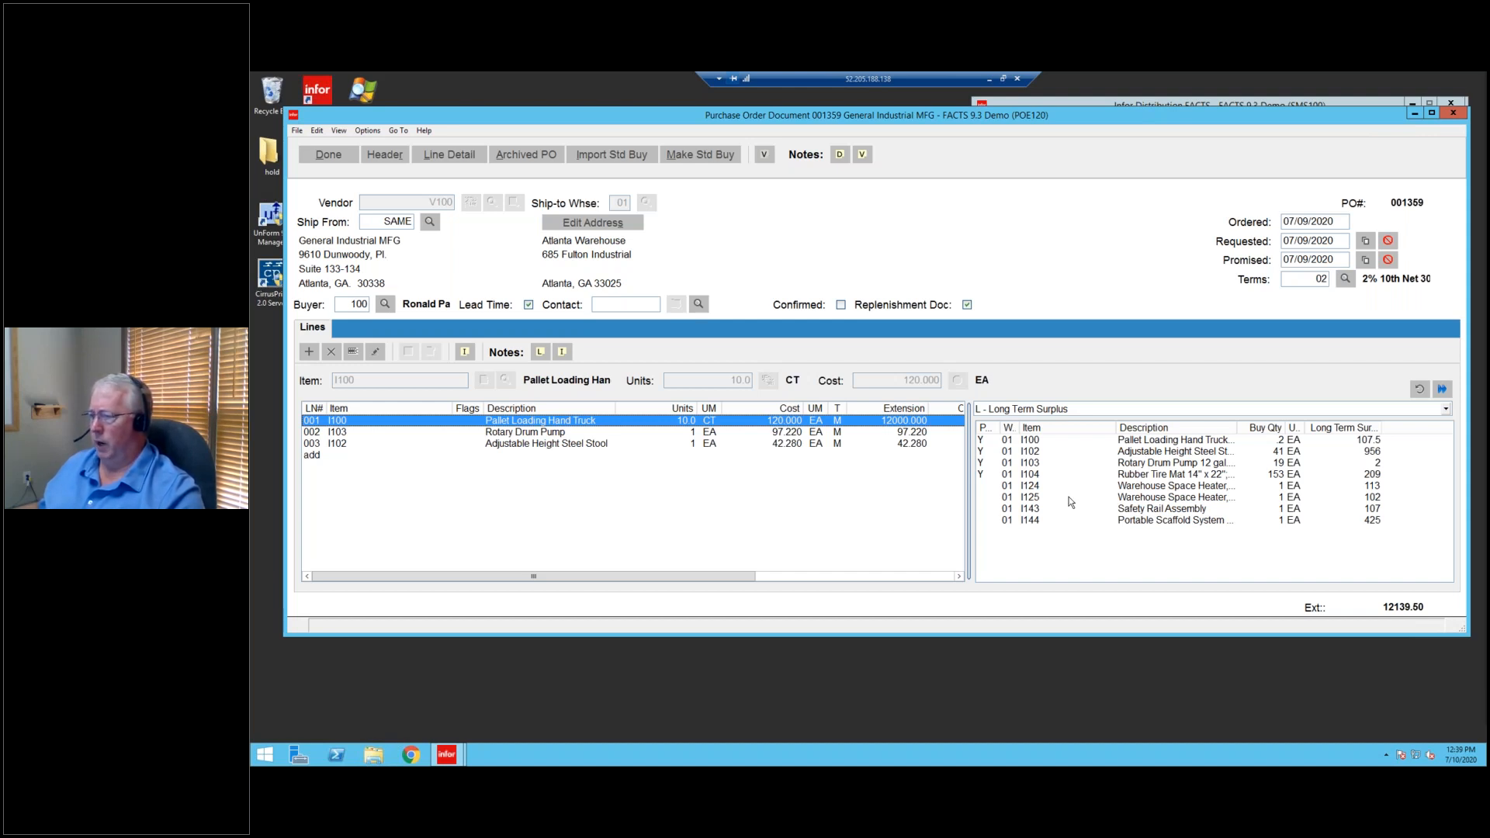
left_click(1145, 476)
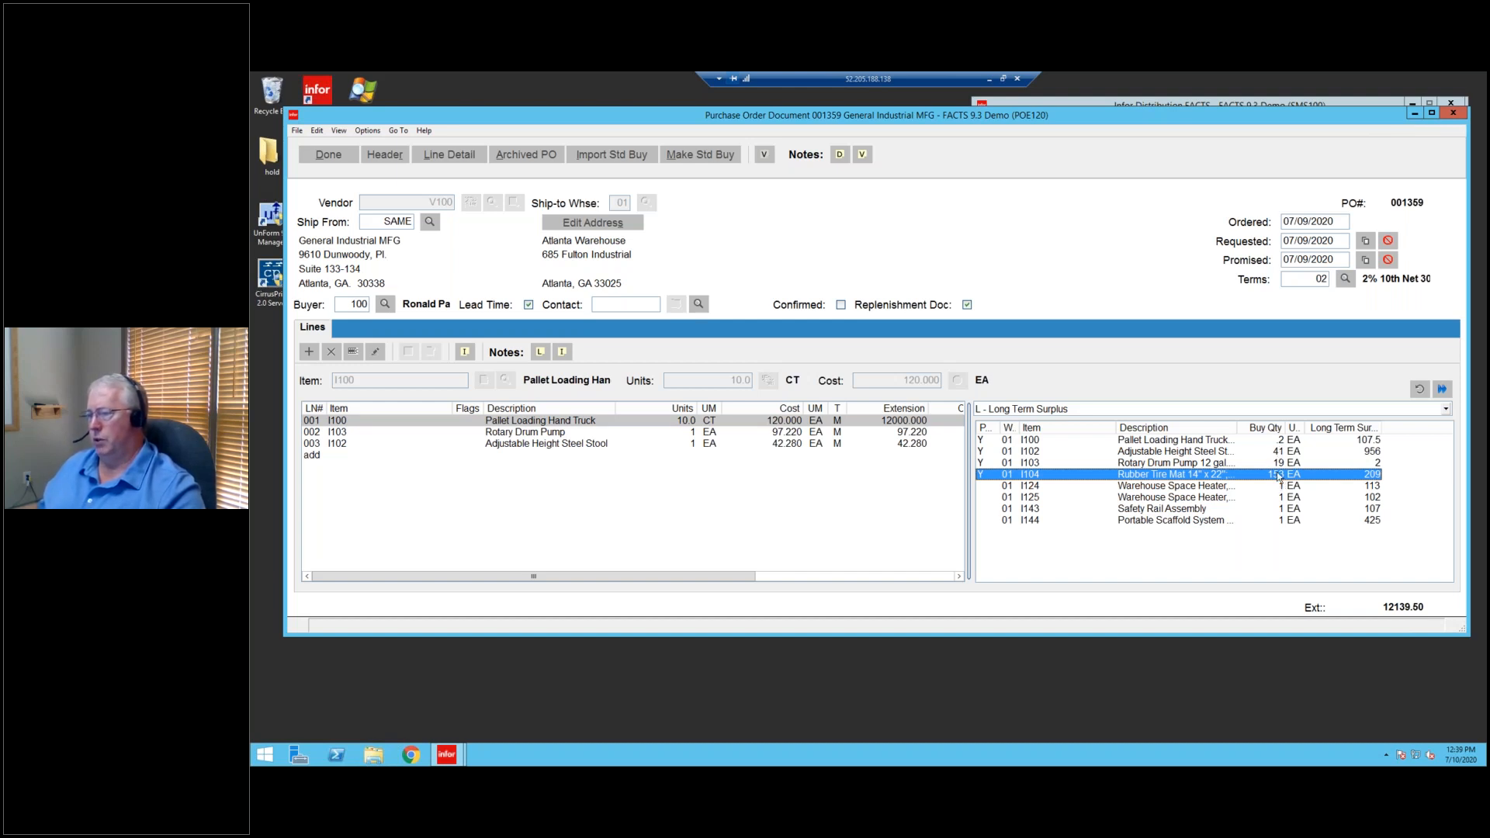
mouse_move(1382, 428)
left_mouse_down()
mouse_move(1444, 426)
mouse_move(1383, 431)
mouse_move(1409, 429)
left_mouse_up()
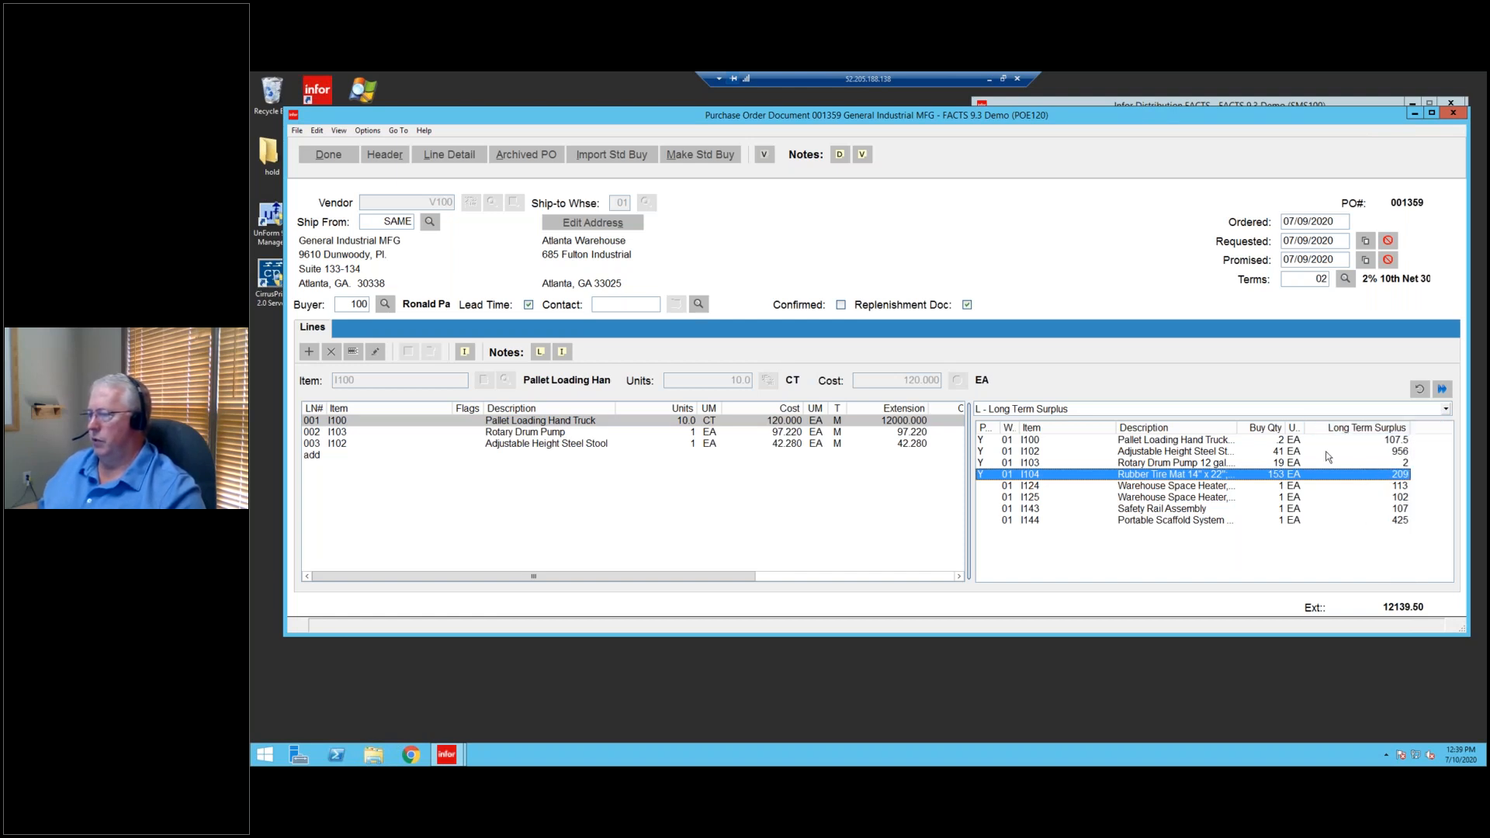
Examine the surplus figures of the previously purchased items and the not yet purchased items I144, I143, I125 and I124.
left_click(1368, 440)
left_click(1390, 453)
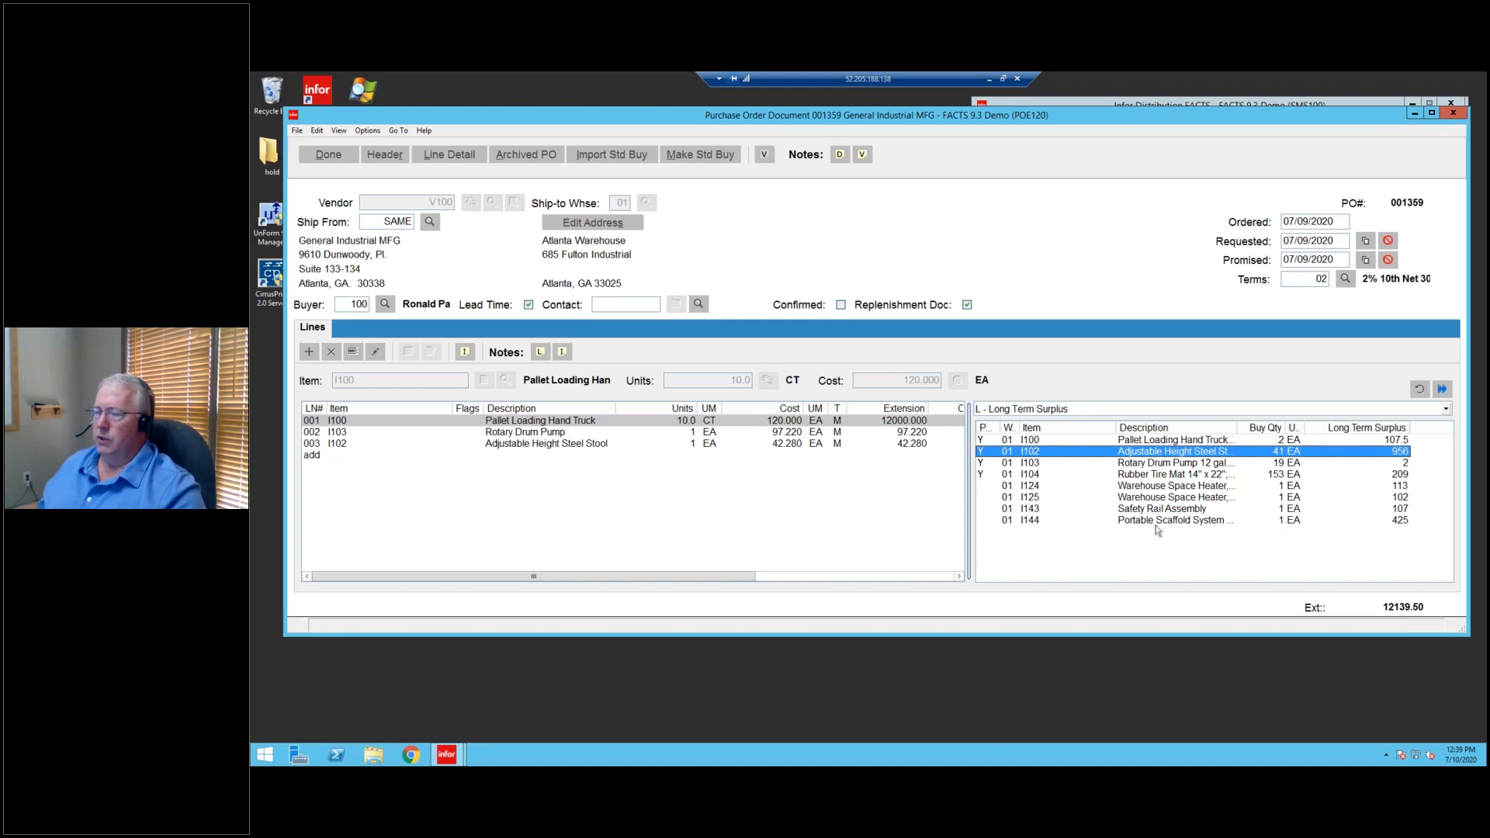
left_click(1080, 464)
left_click(1068, 478)
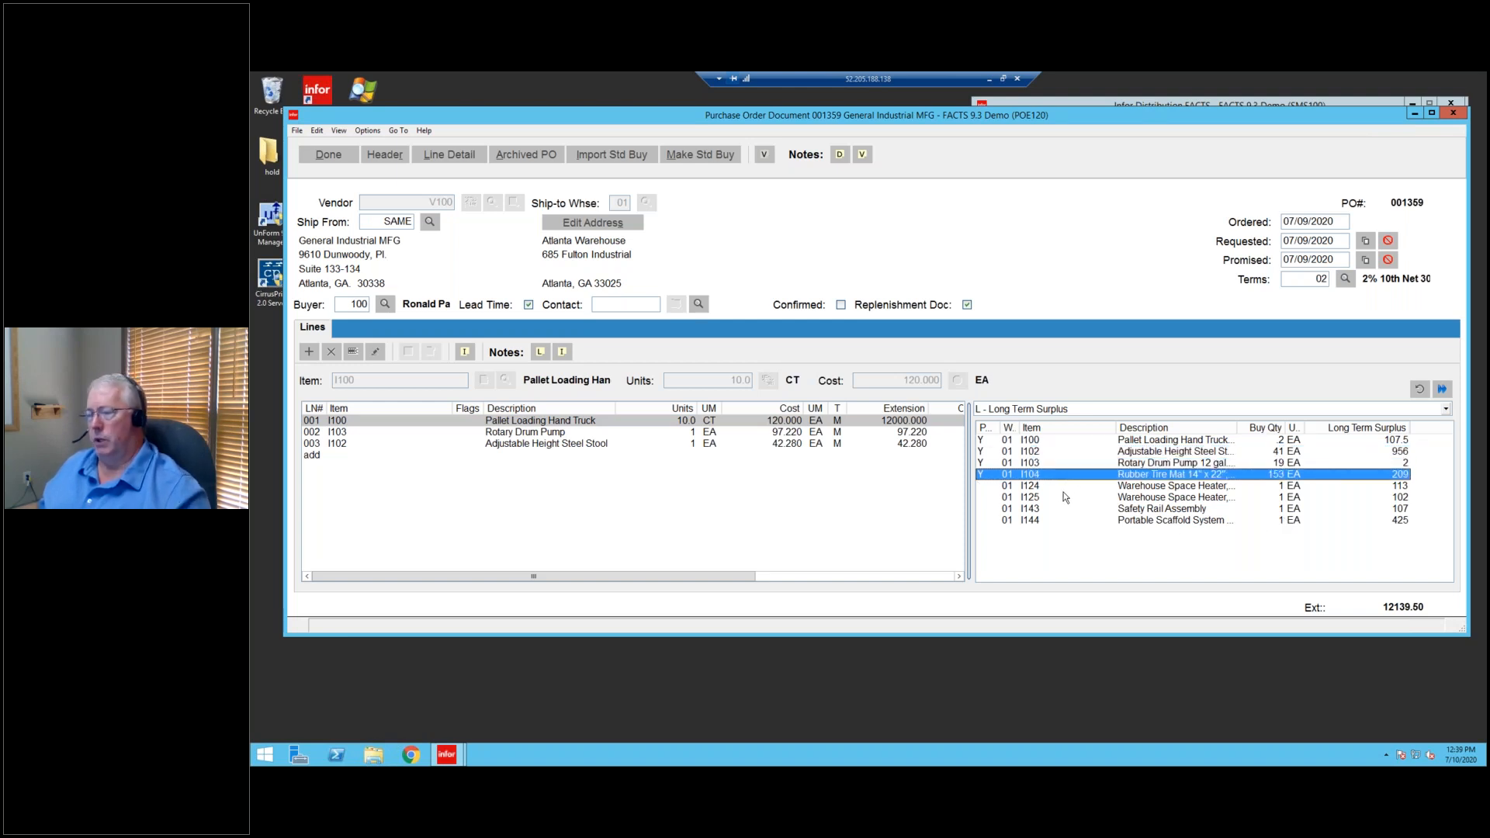
left_click(1053, 518)
left_click(1052, 507)
left_click(1053, 498)
left_click(1056, 486)
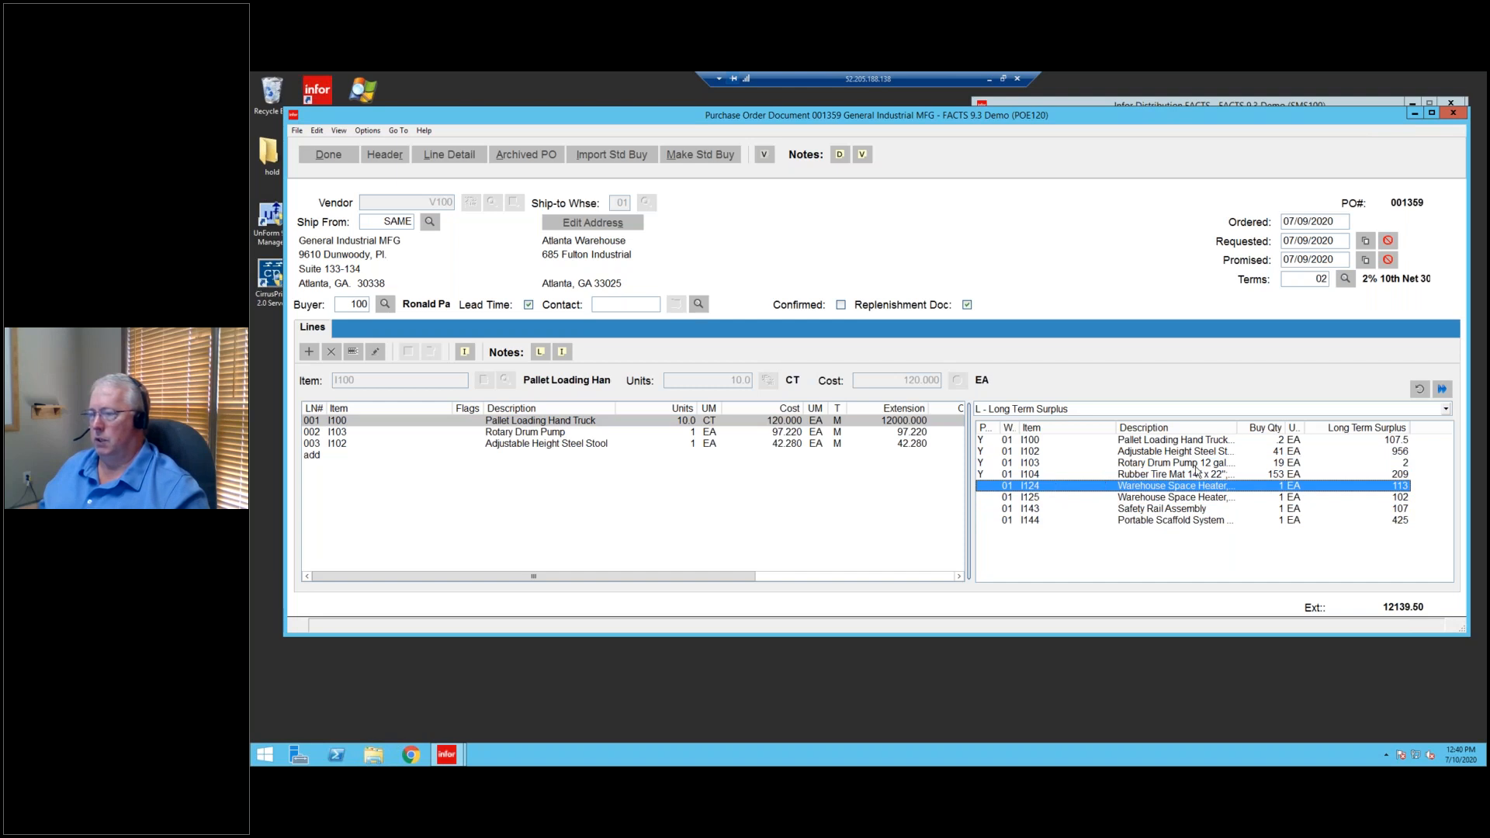
View the order quantity dialog for surplus item I104 and cancel it.
double_click(1252, 474)
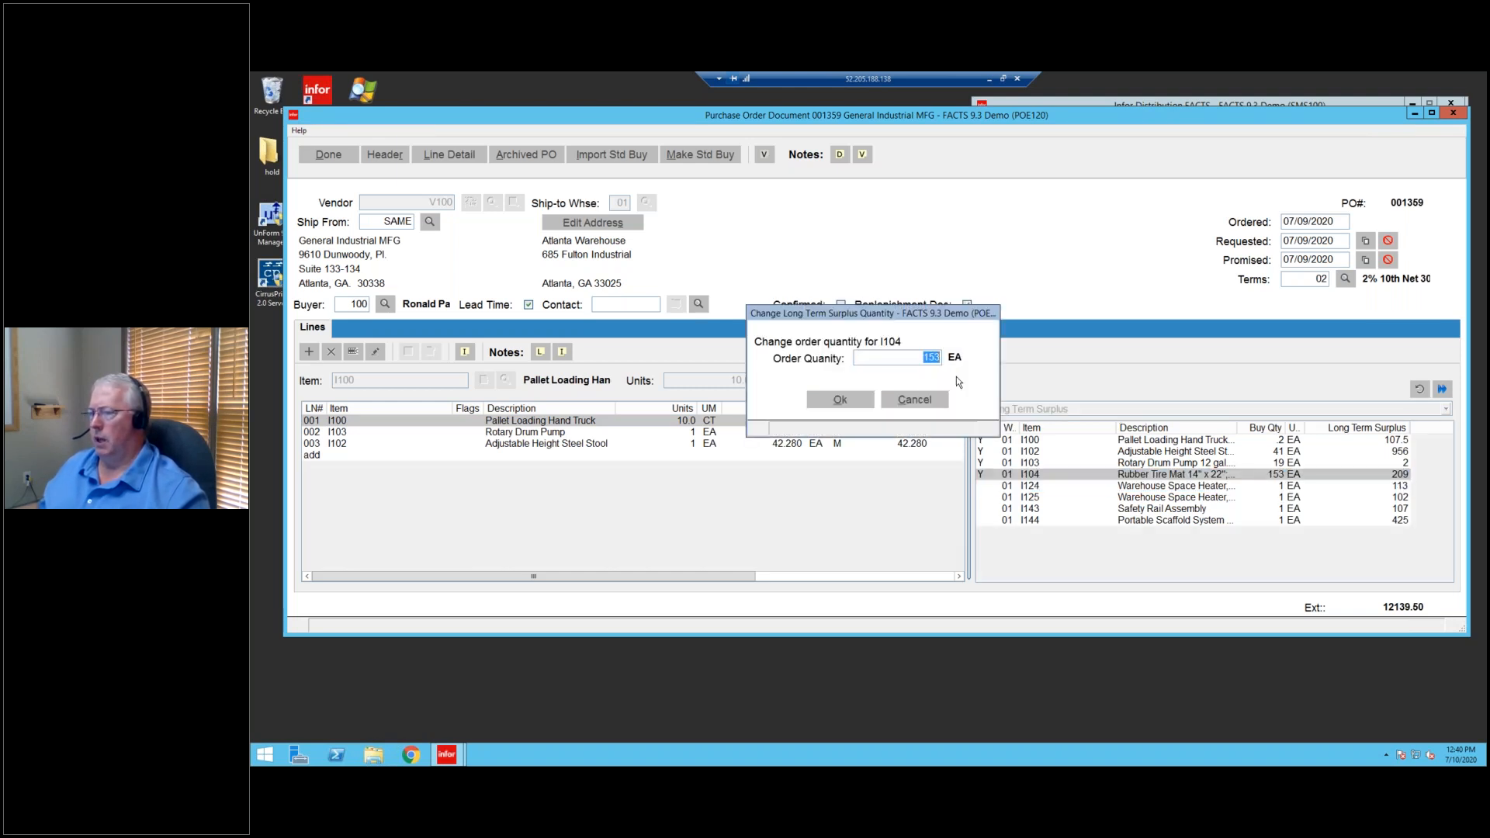
left_click_drag(954, 319, 1032, 332)
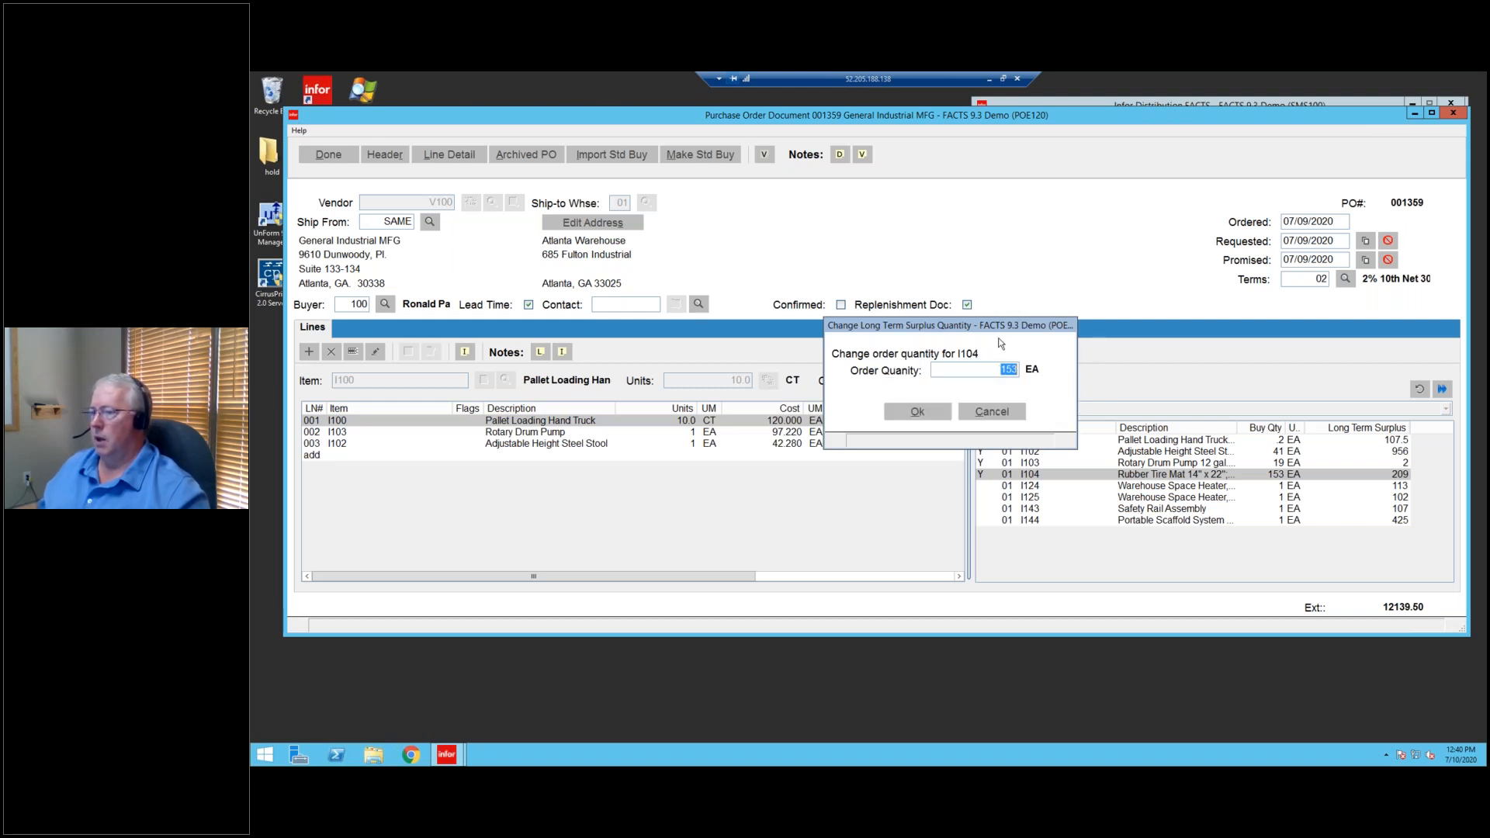
left_click(993, 411)
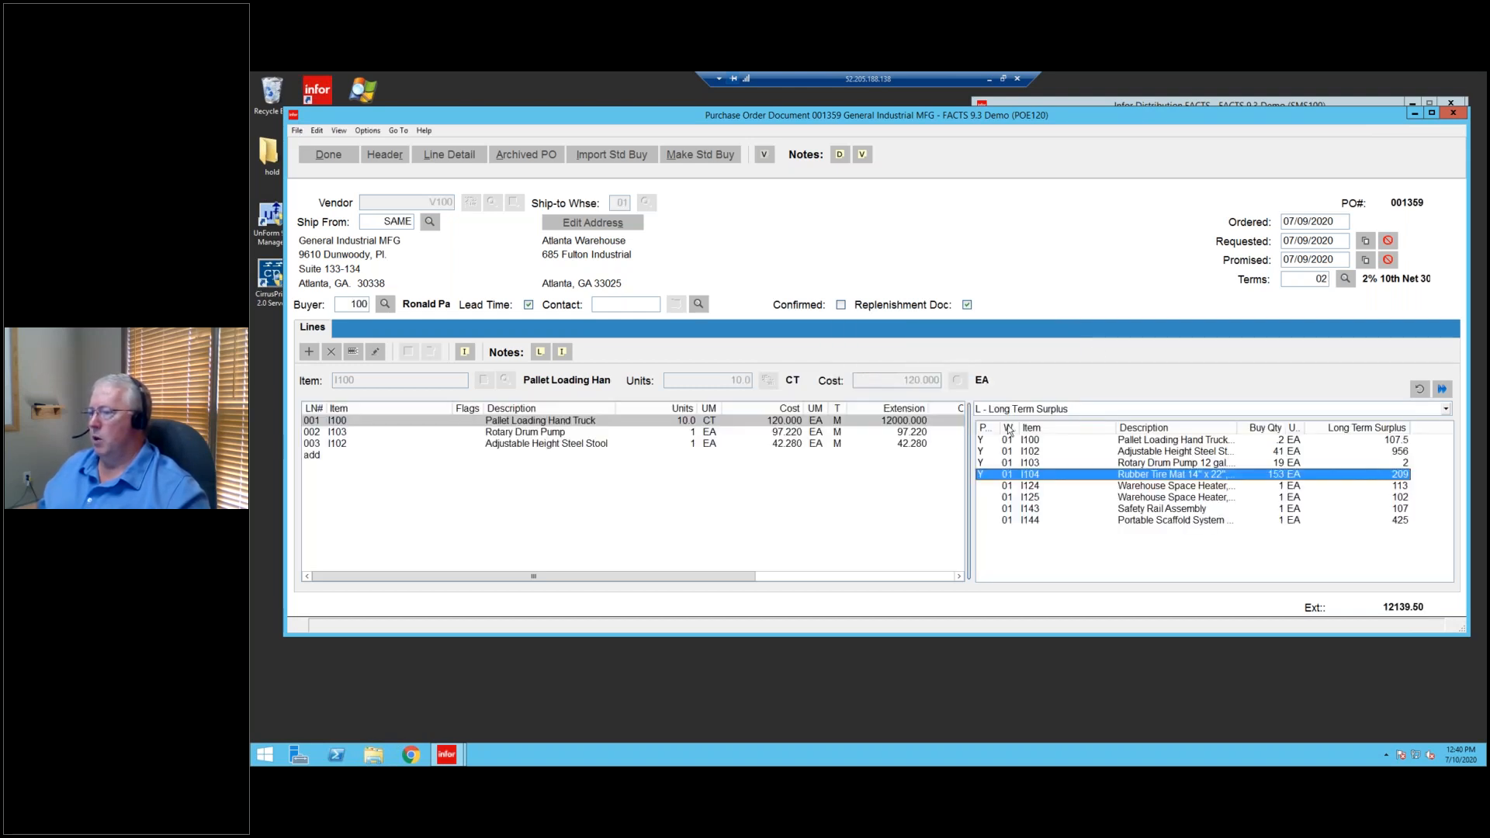
Add surplus item I124 to the purchase order lines and delete the added line.
left_click(1121, 486)
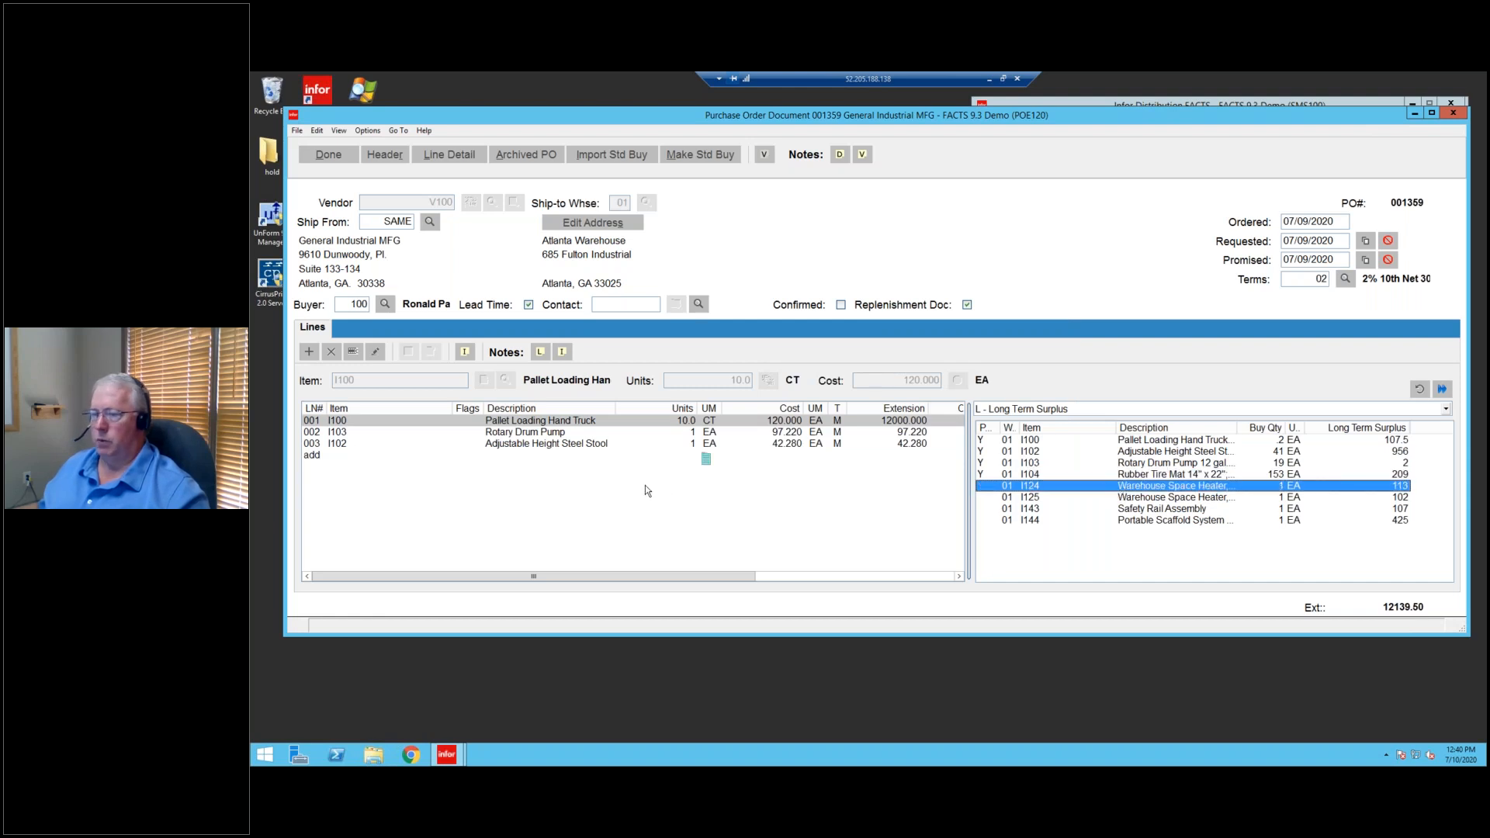
left_click_drag(645, 491, 645, 491)
left_click(837, 407)
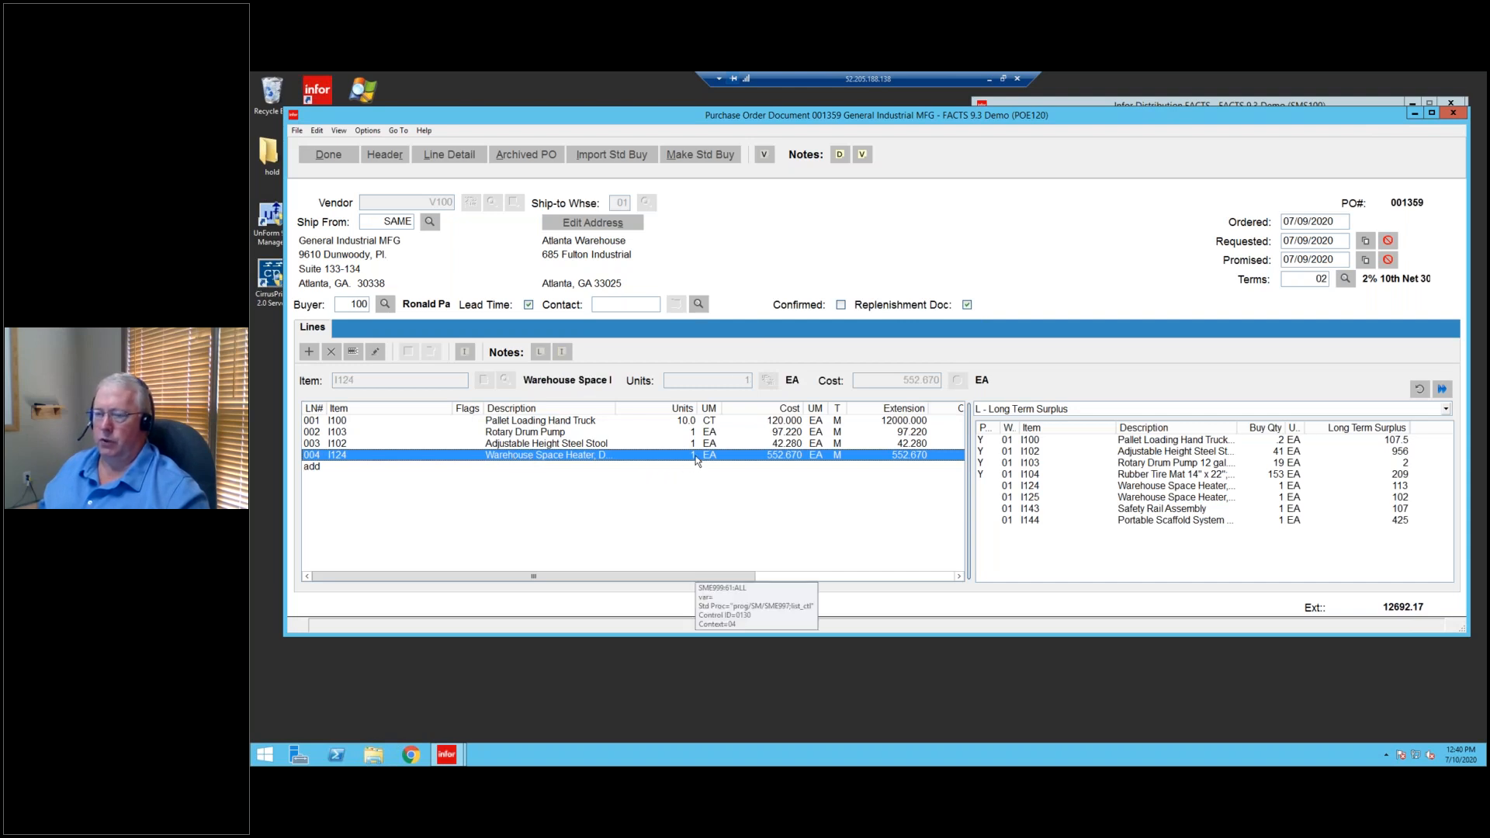
key("Delete")
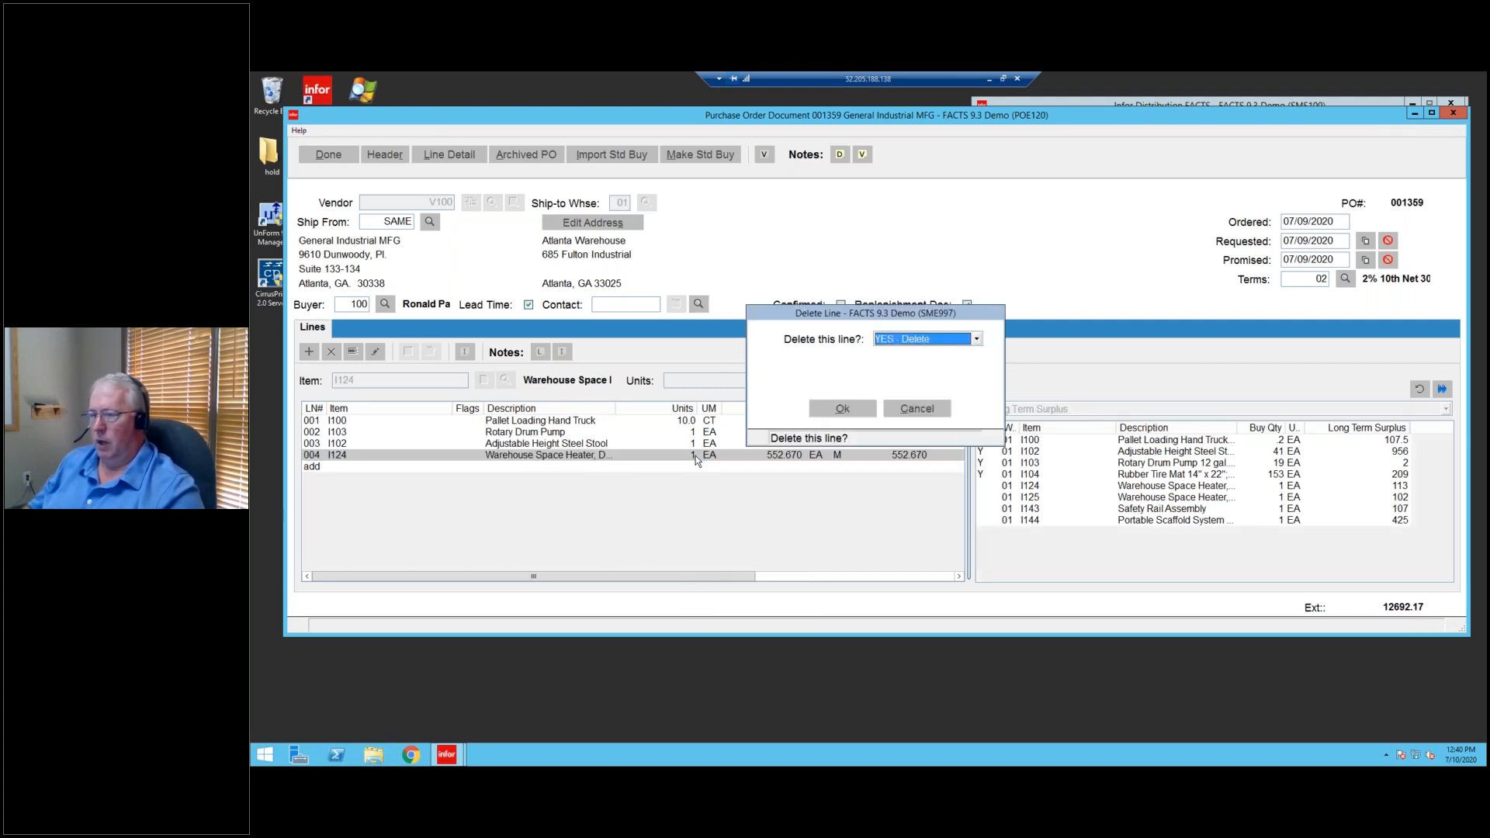
key("Return")
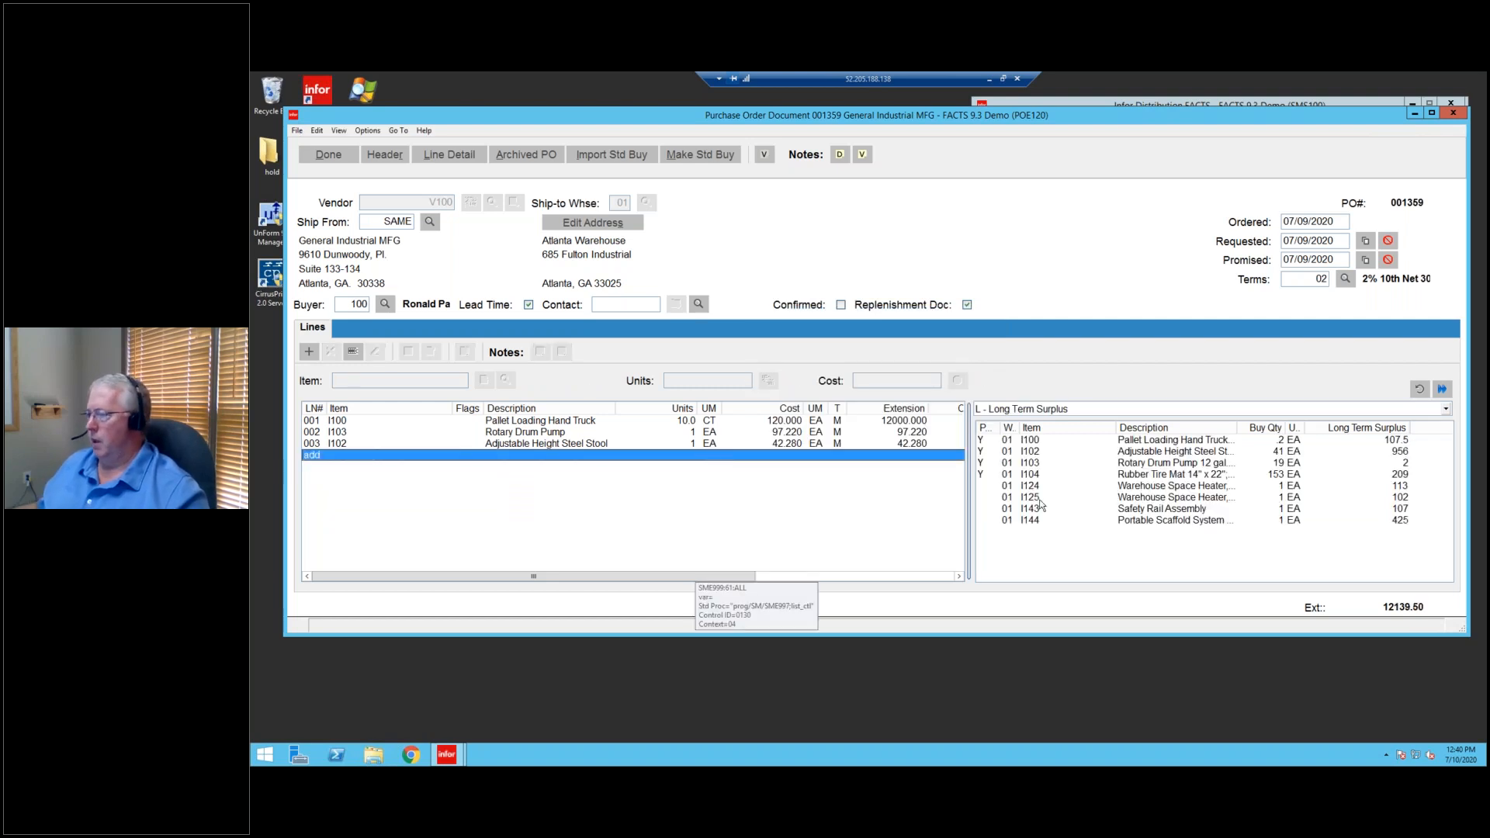
Widen the item pad's Purchased column and check the flags of items I102, I104 and I103.
double_click(998, 428)
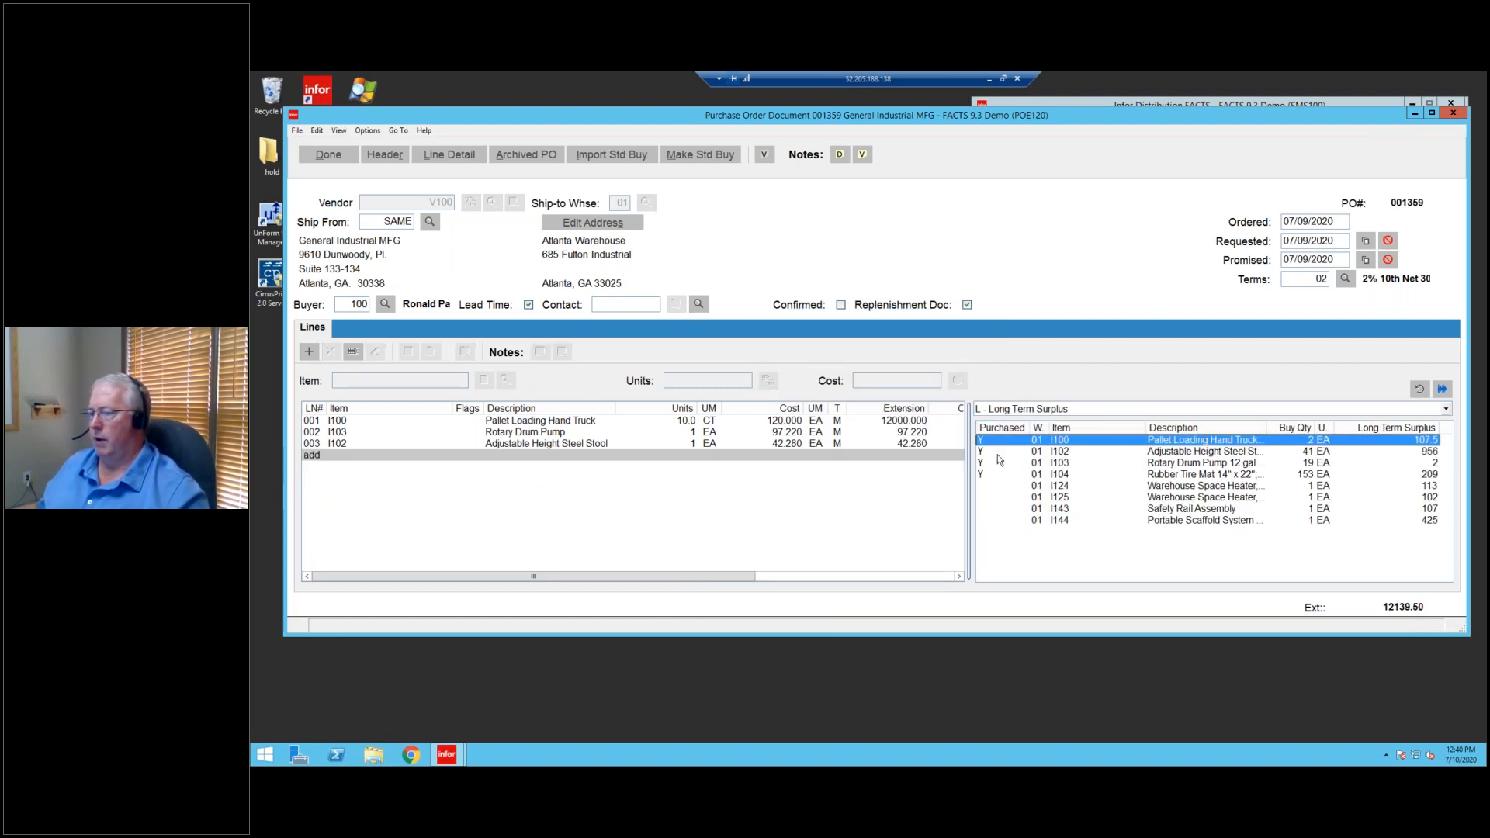
left_click(996, 451)
left_click(992, 474)
left_click(991, 462)
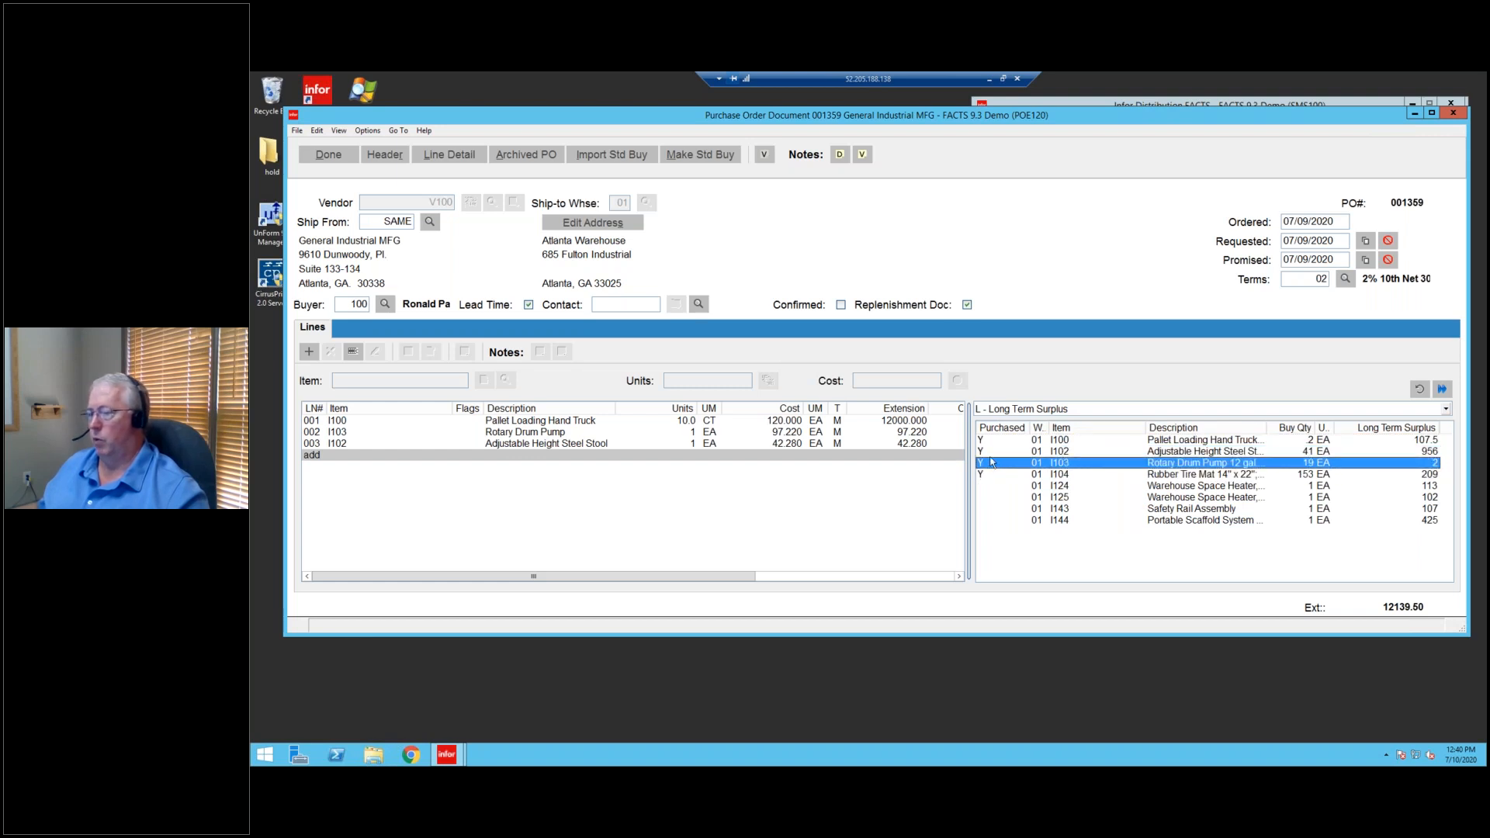
Check the purchased flags and buy quantities of items I100, I102, I103 and I104 in the Long Term Surplus view.
left_click(991, 451)
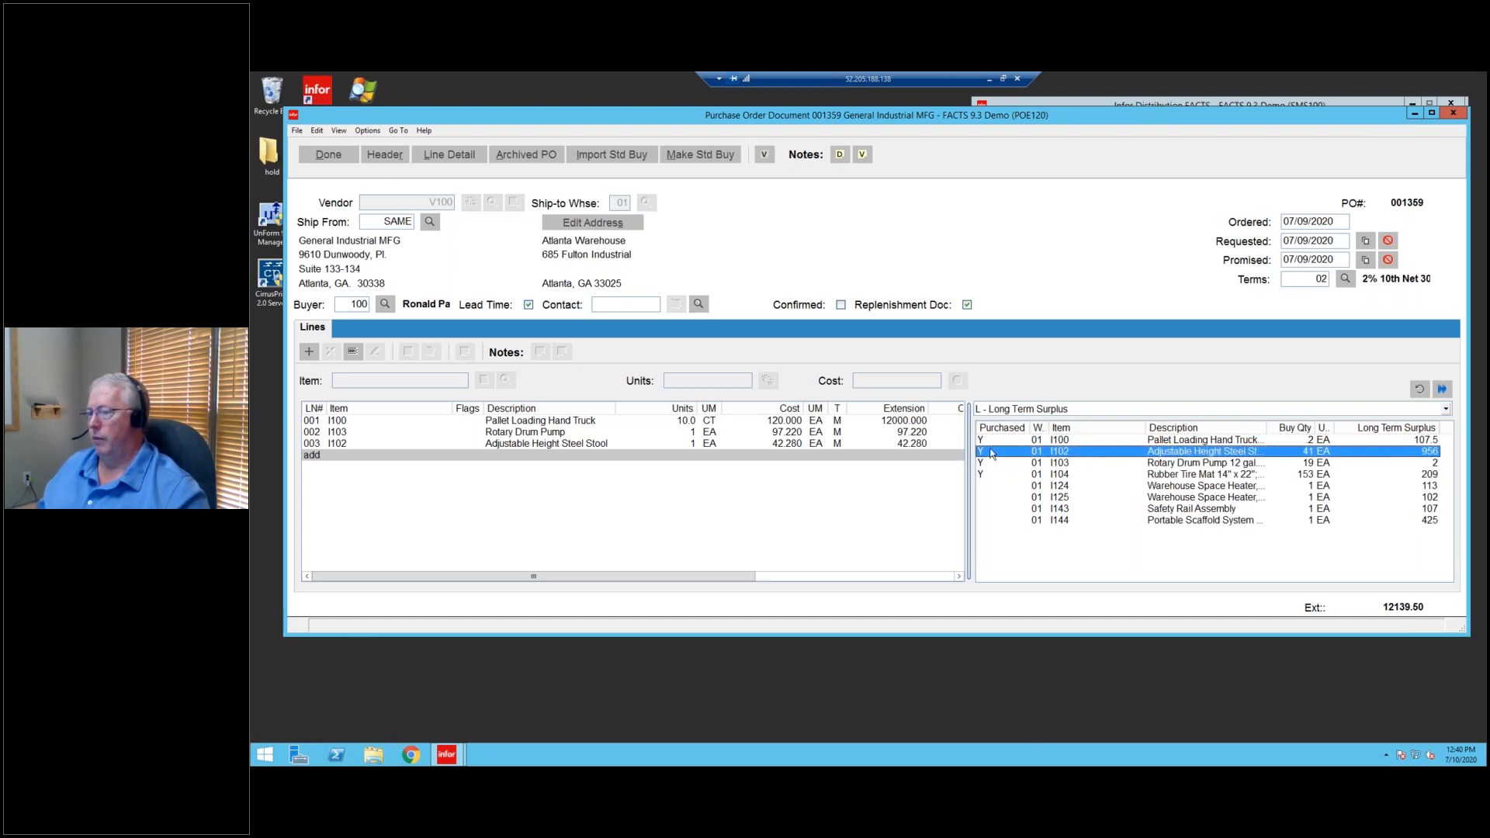
left_click(1297, 464)
left_click(1299, 475)
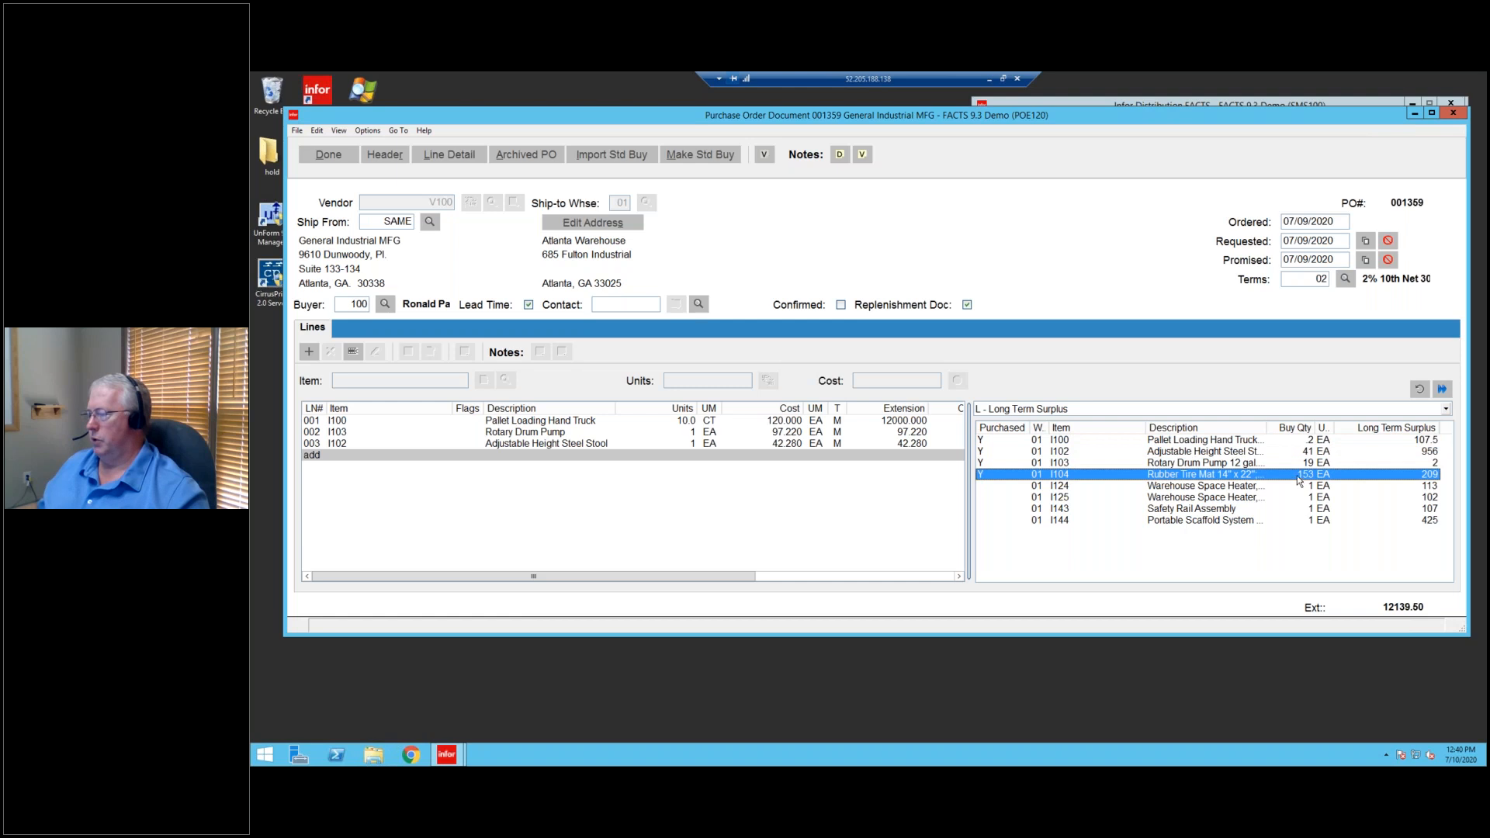
left_click(1309, 440)
left_click(1302, 451)
left_click(1301, 464)
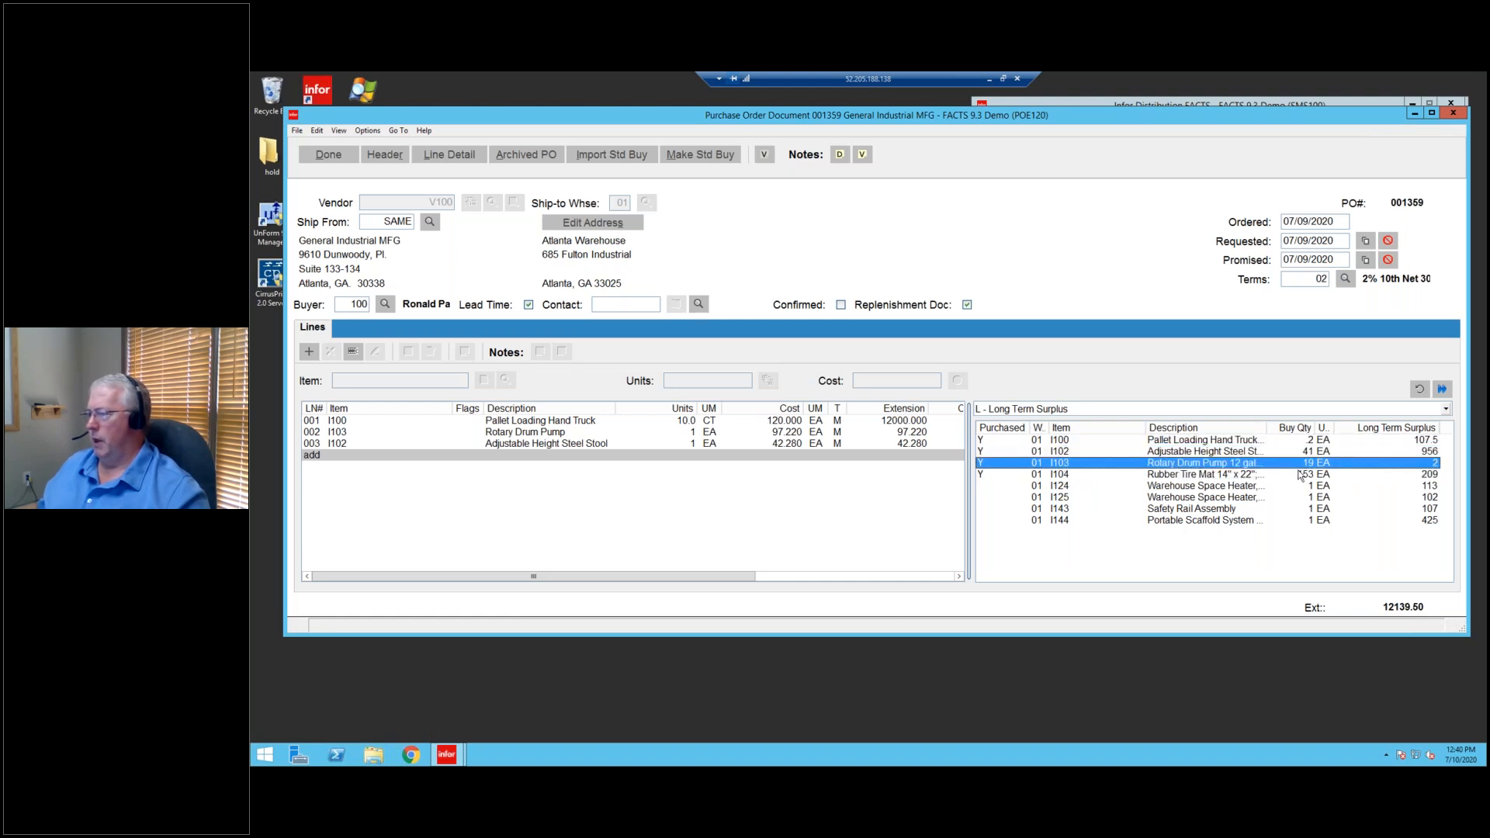
left_click(1300, 474)
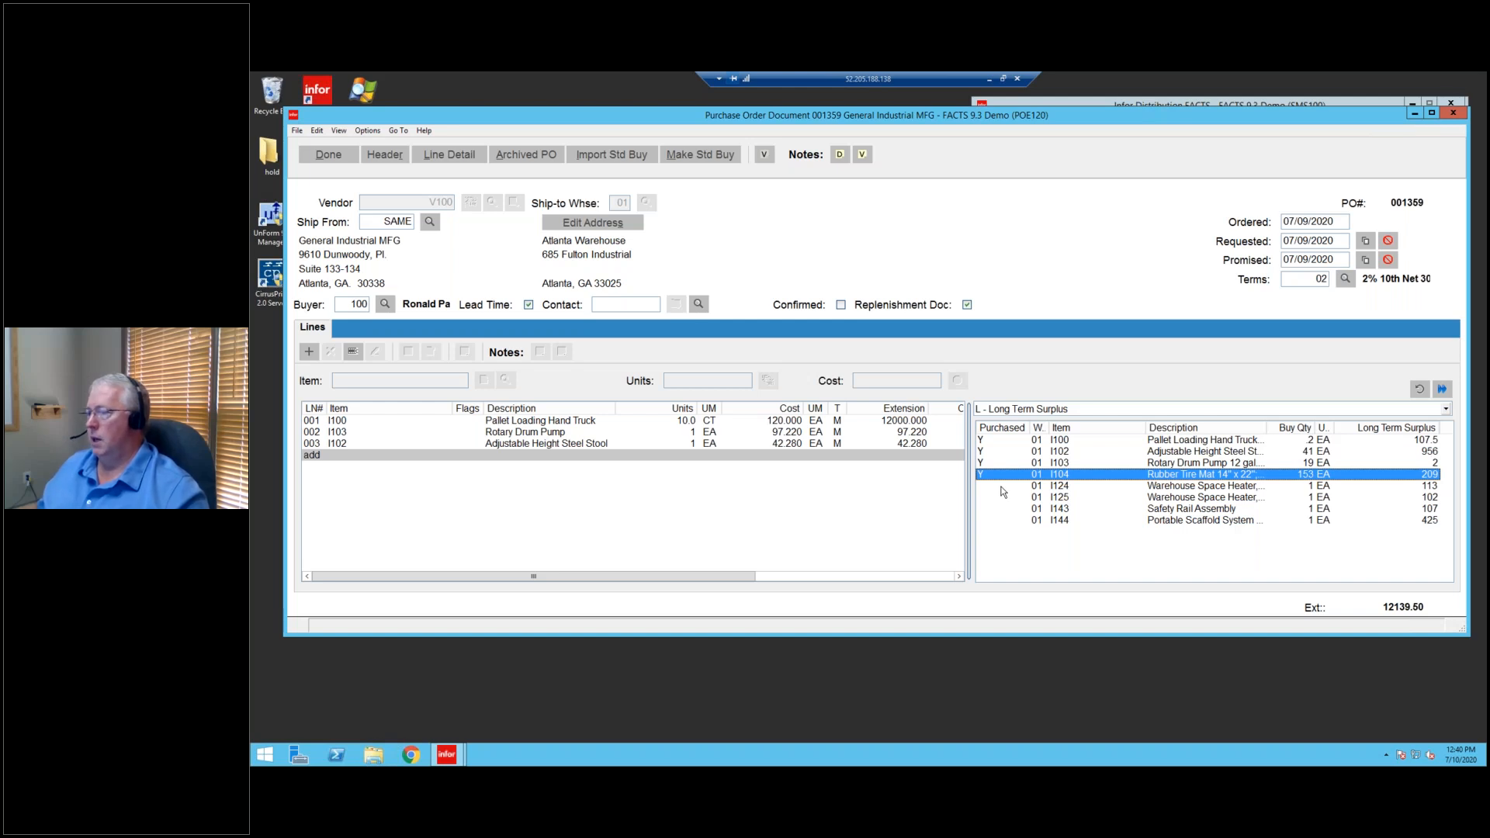
Select the I100 order line and compare it with the Long Term Surplus entries for I103, I102 and I100.
left_click(509, 424)
left_click(1015, 464)
left_click(1021, 453)
left_click(1025, 439)
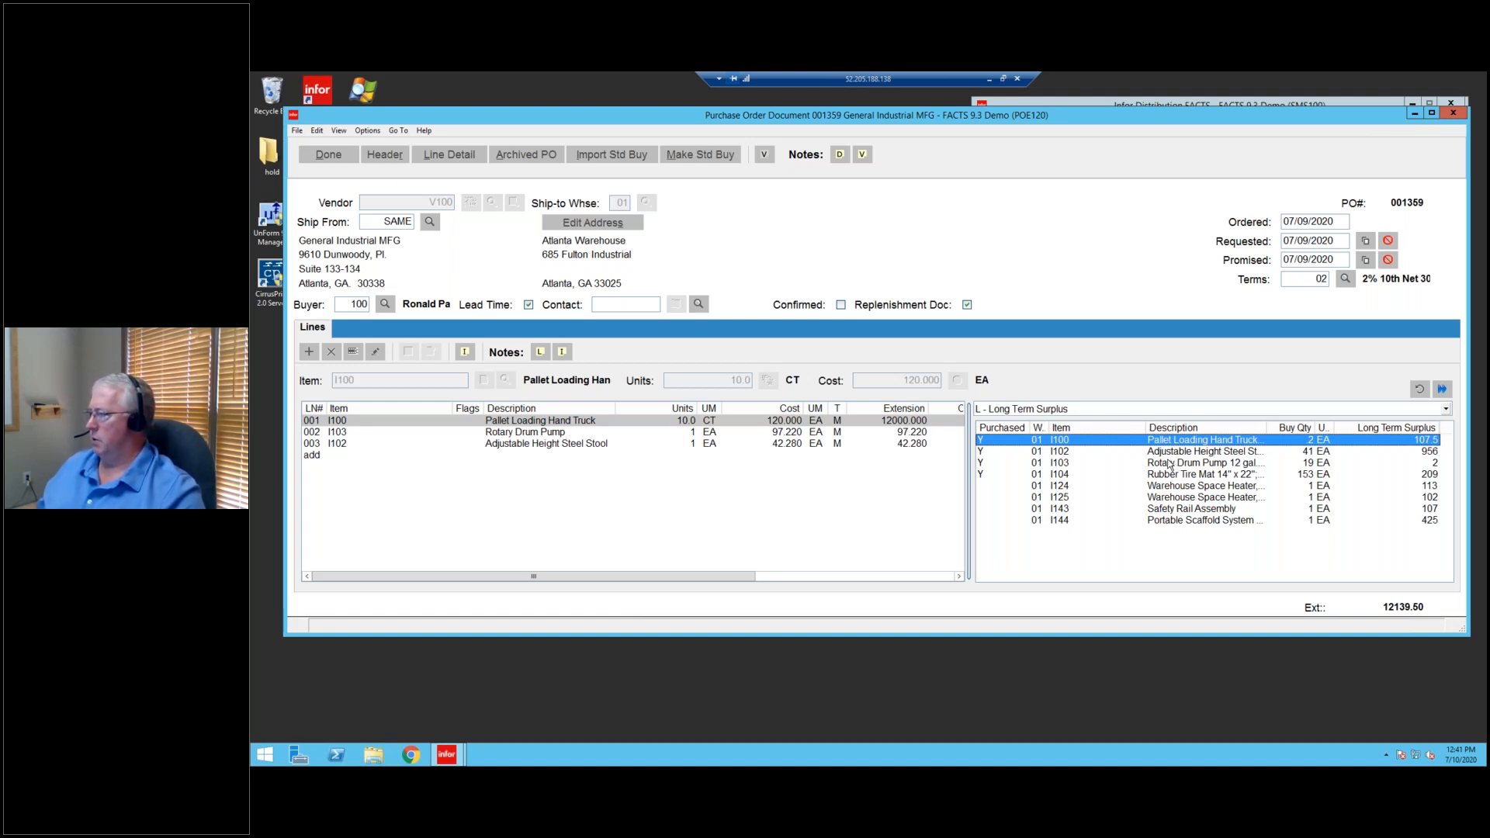
View the Standard Buy list in the purchase order's item pad and switch back to Long Term Surplus.
left_click(1155, 413)
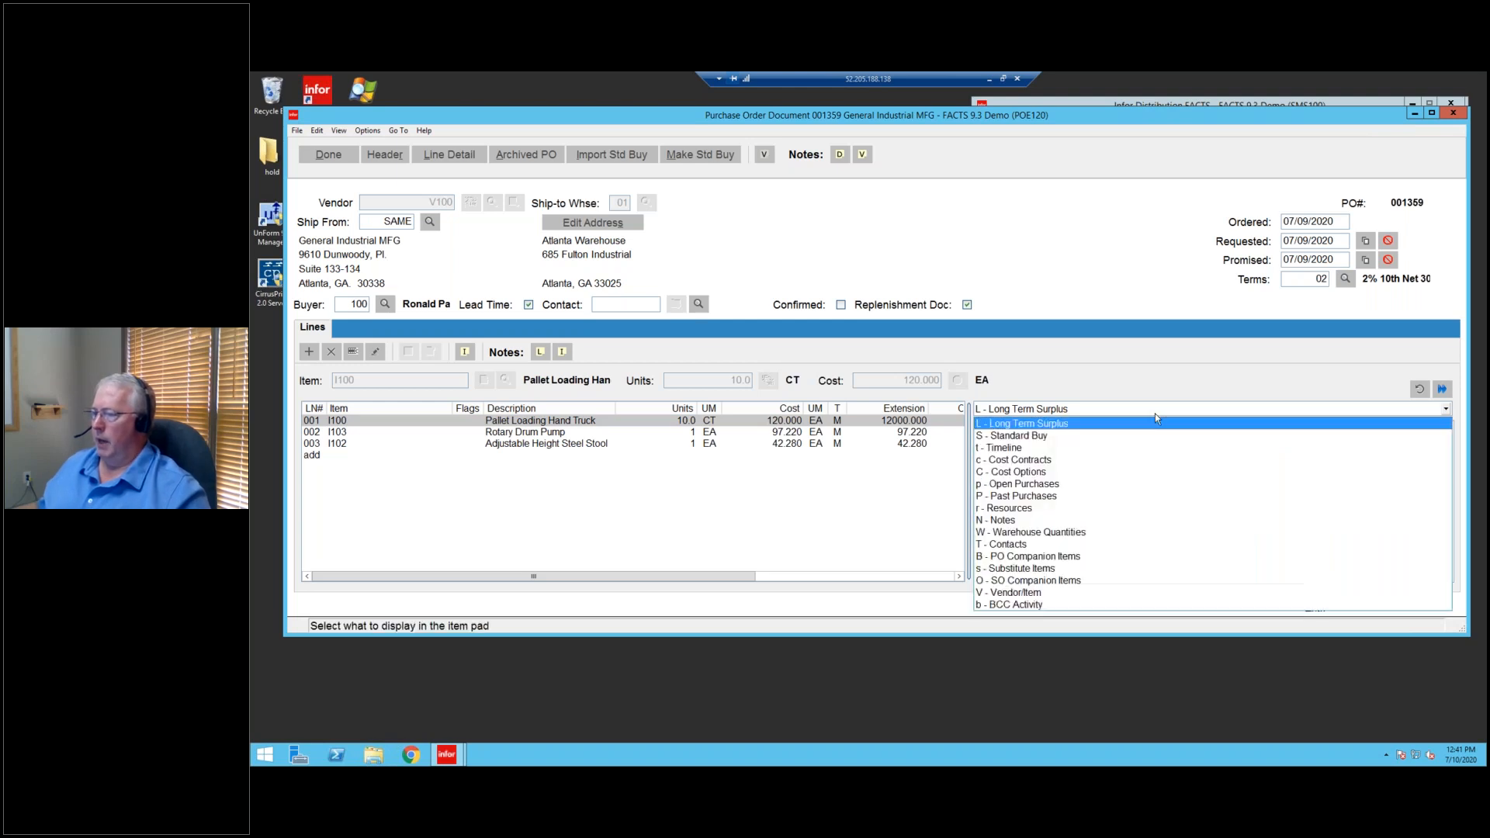
left_click(1046, 437)
left_click(1047, 444)
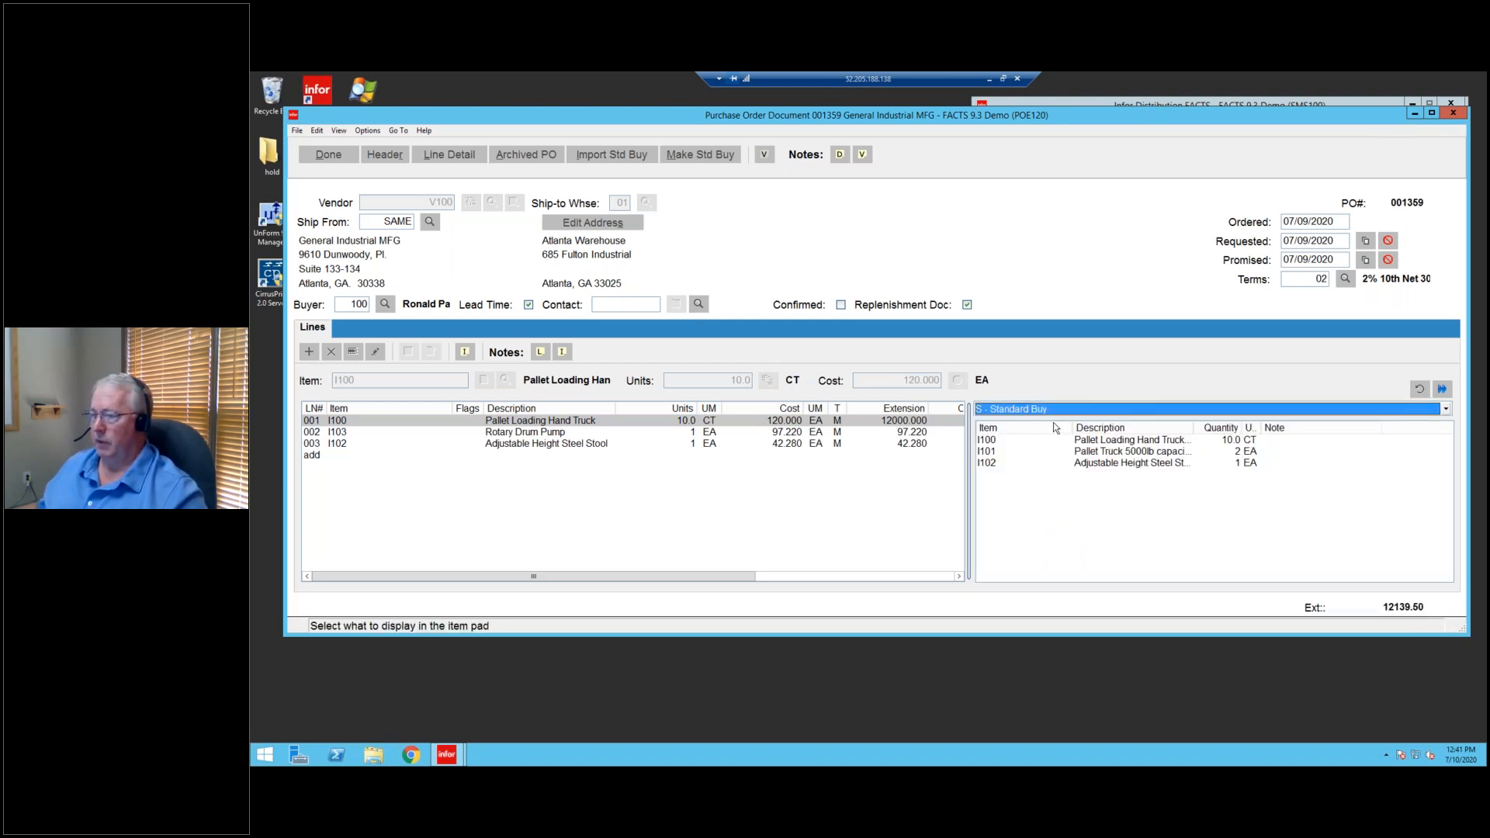
left_click(1060, 409)
left_click(1052, 426)
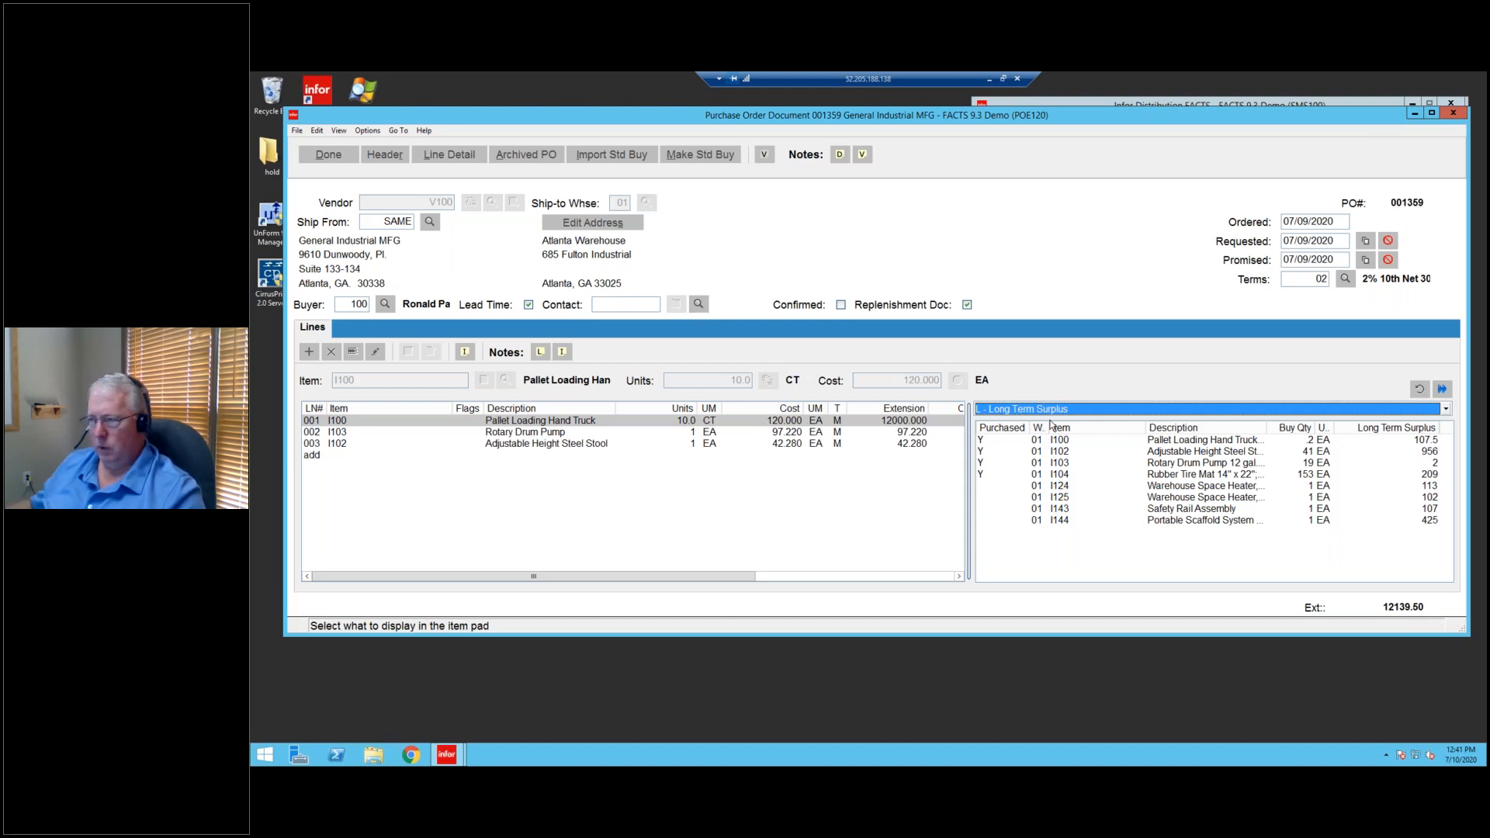
Start Order Entry from the main FACTS window and load the existing Southeastern Industrial Supply sales order by its document number.
left_click(1177, 106)
double_click(1277, 237)
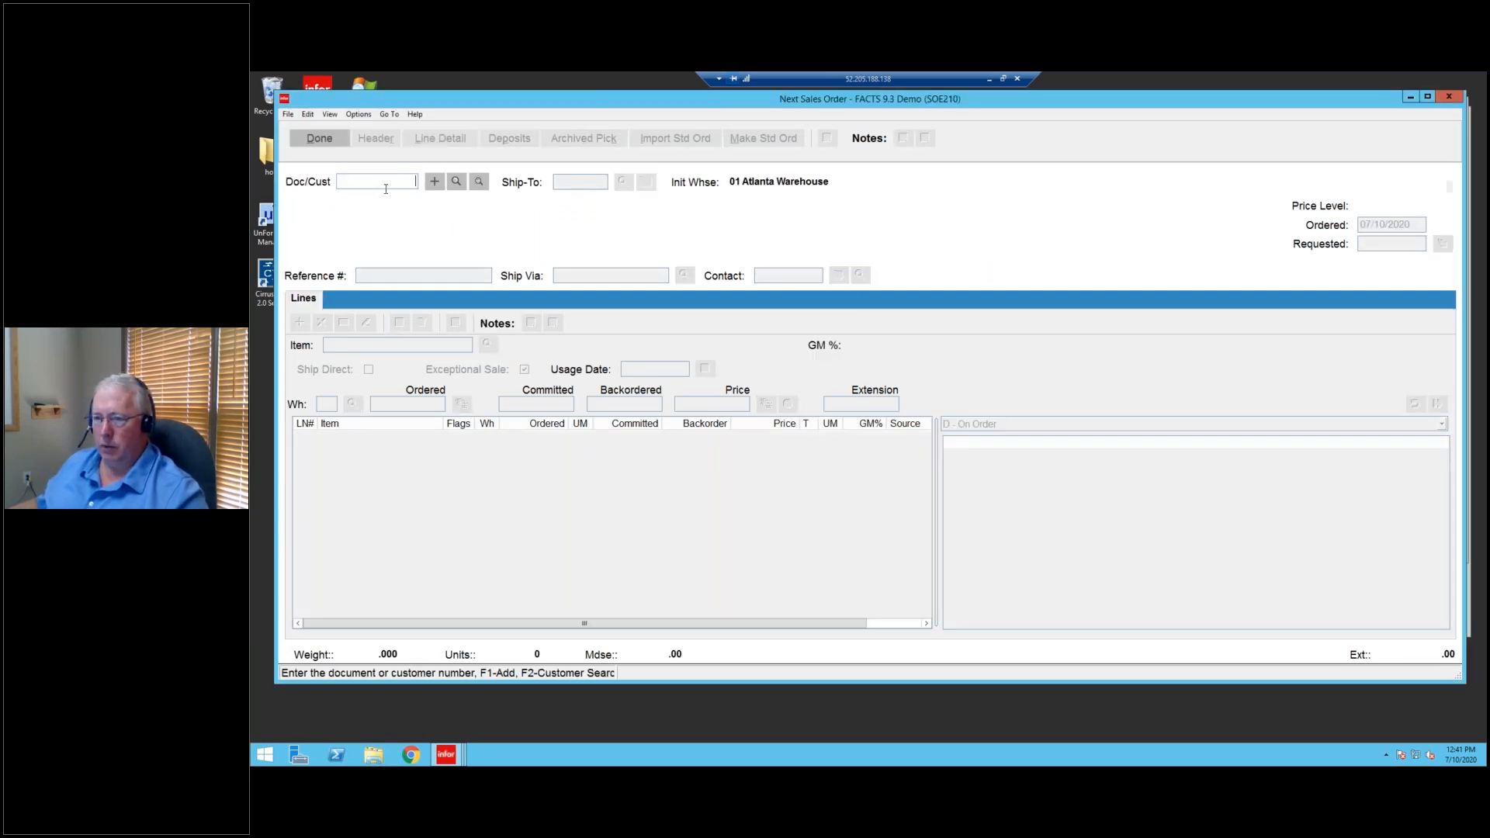
type("1")
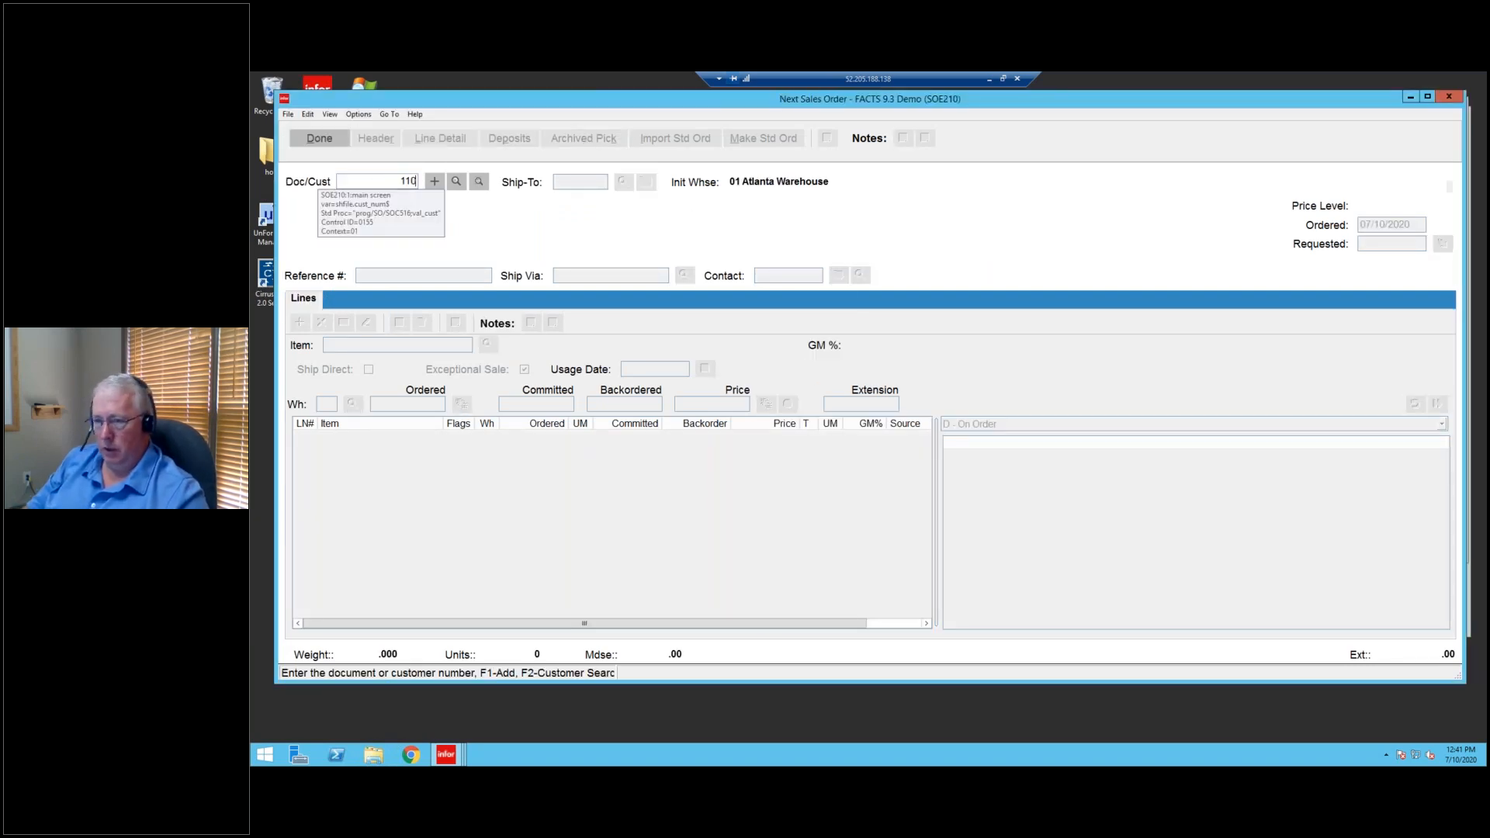
type("910")
key("Return")
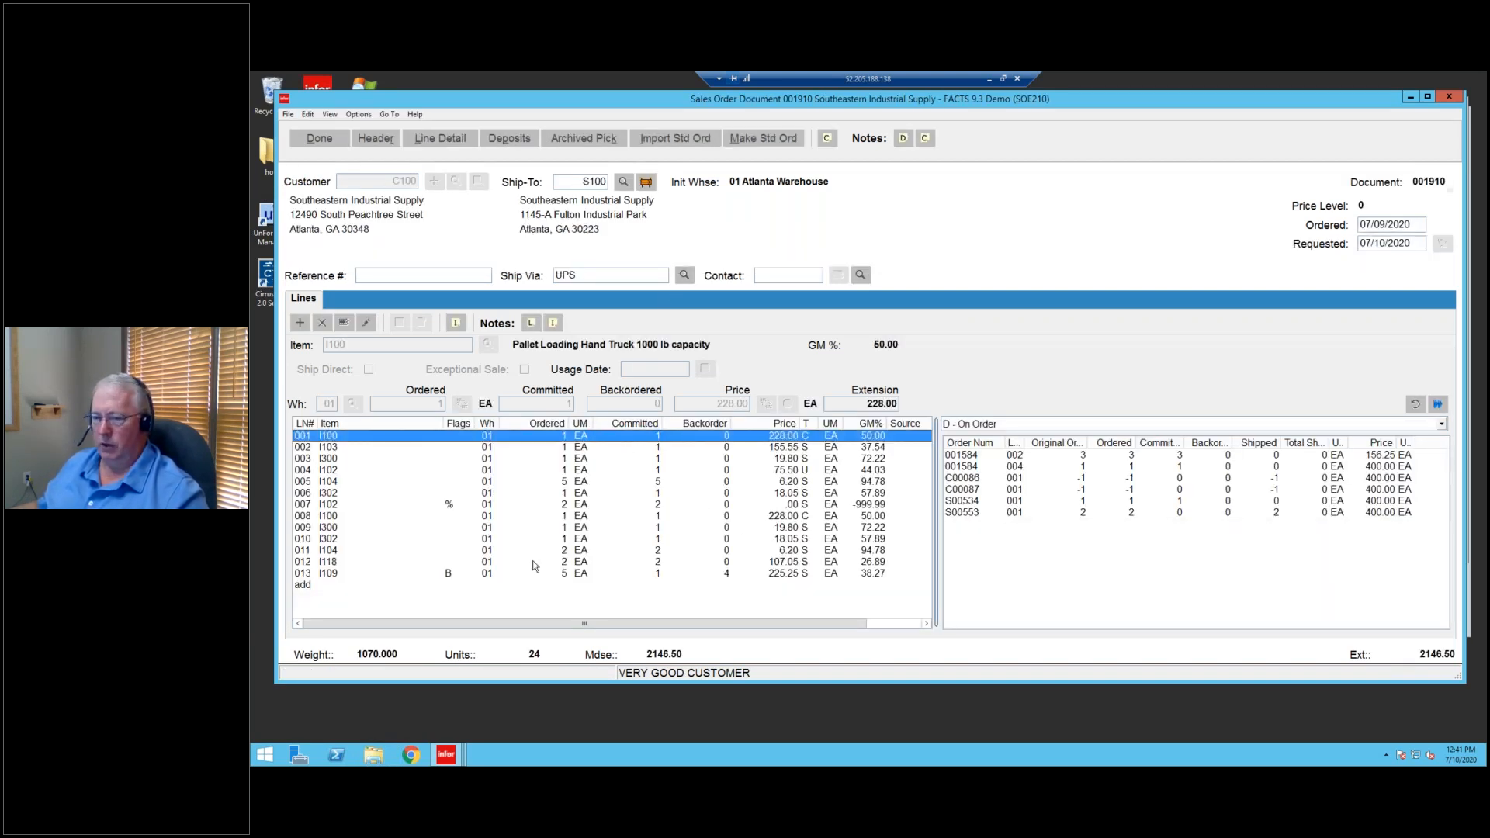
Switch the sales order's item pad to Customer/Item, view the MSC-1136 customer item record and exit it.
left_click(998, 425)
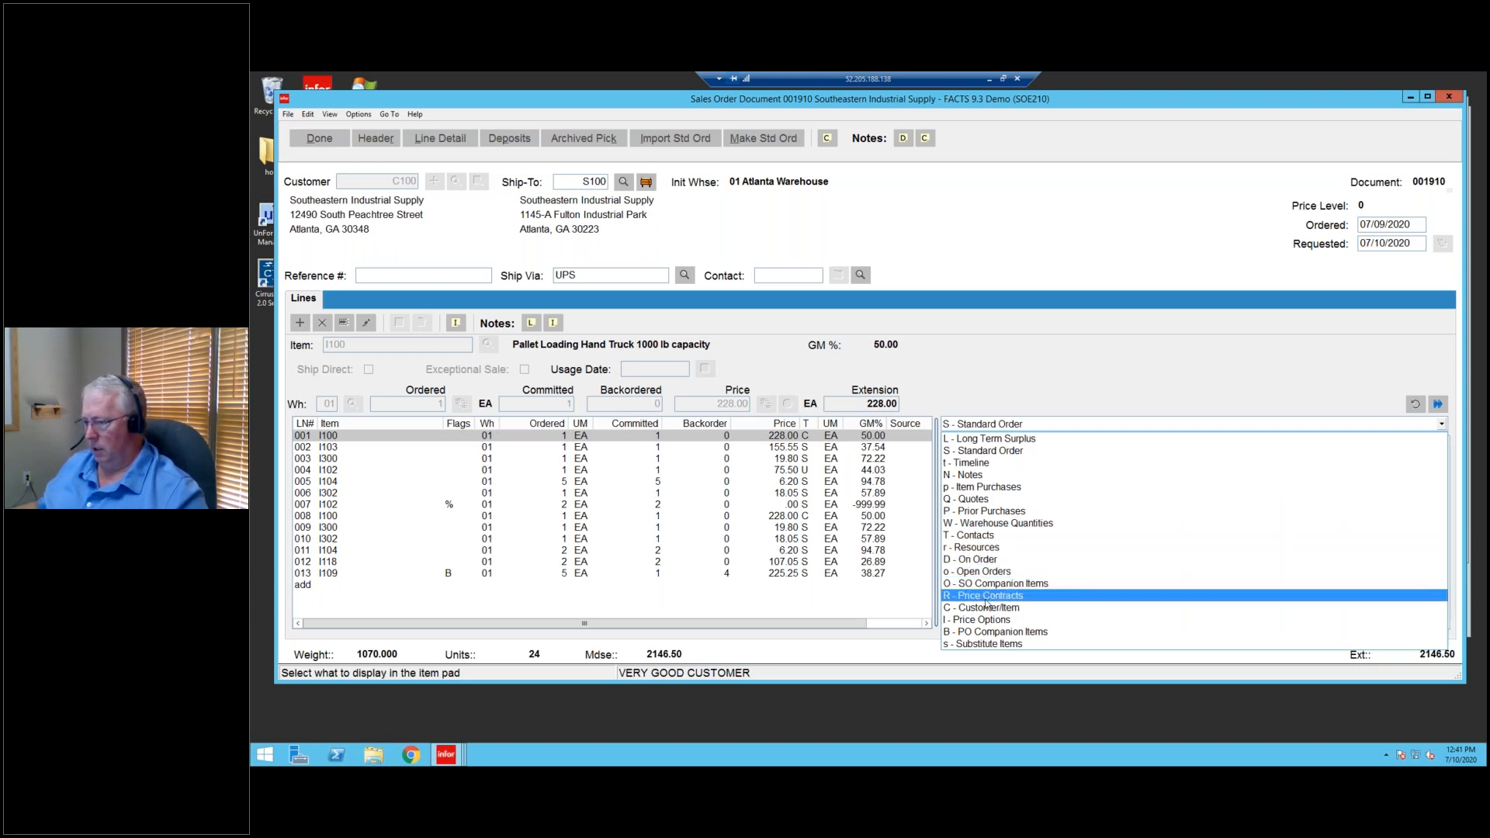
left_click(984, 609)
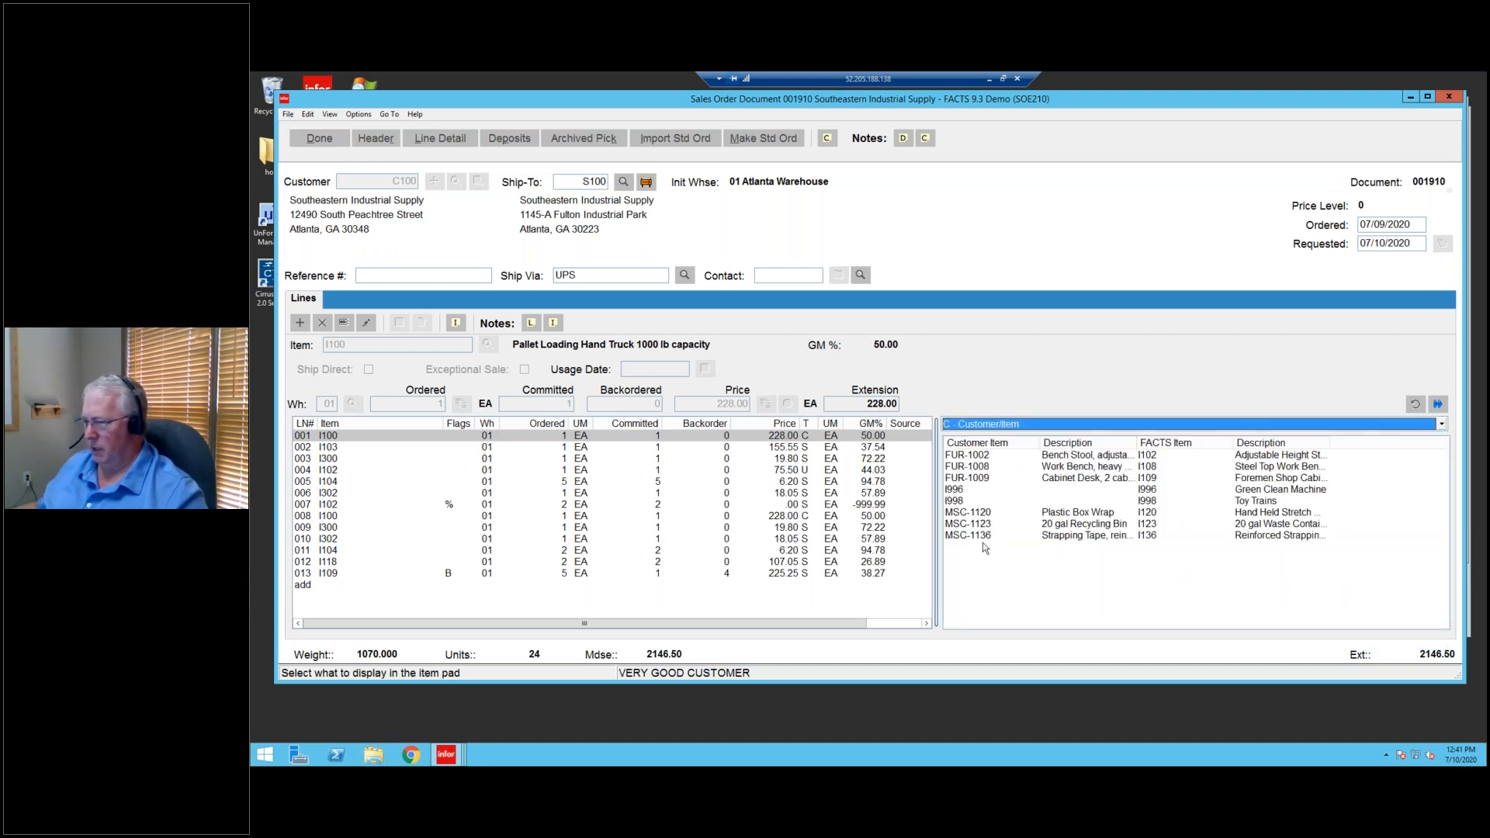
double_click(992, 536)
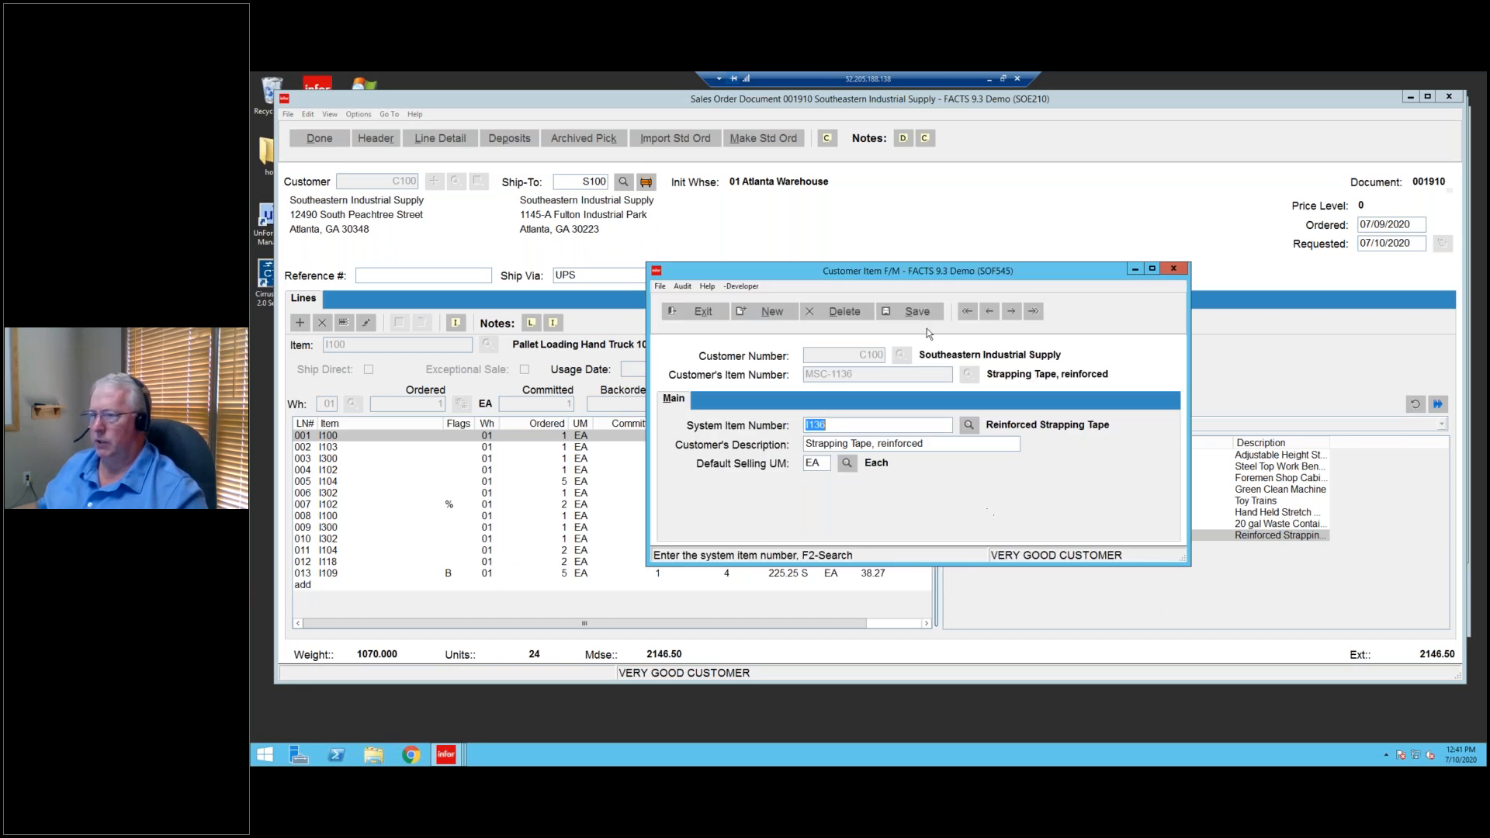
left_click(715, 320)
Examine how the customer's own item numbers map to FACTS items in the Customer/Item view, including the MSC and FUR entries.
left_click(1010, 468)
left_click(994, 490)
left_click(984, 512)
left_click(979, 524)
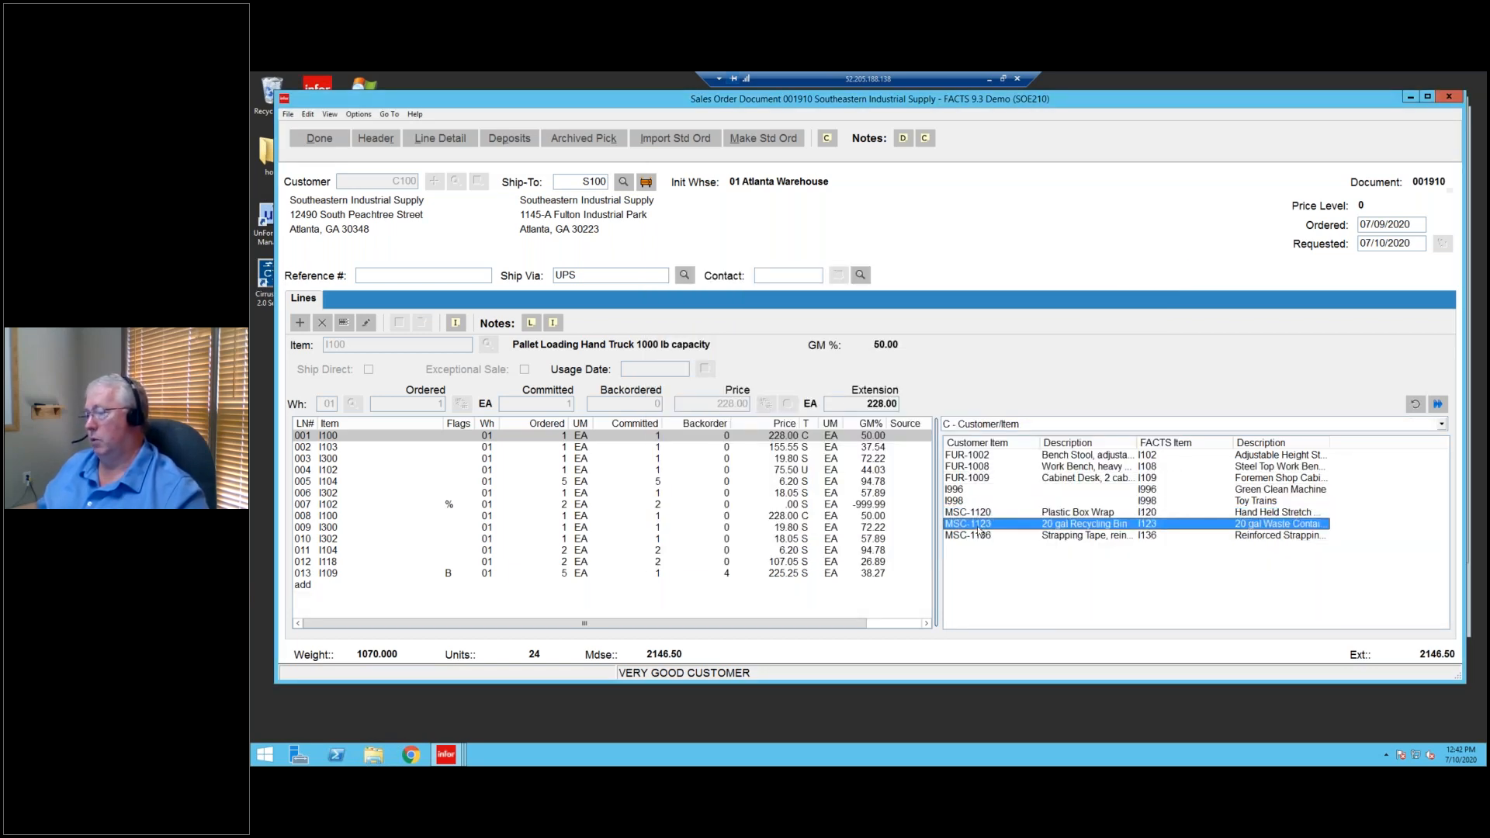
left_click(975, 536)
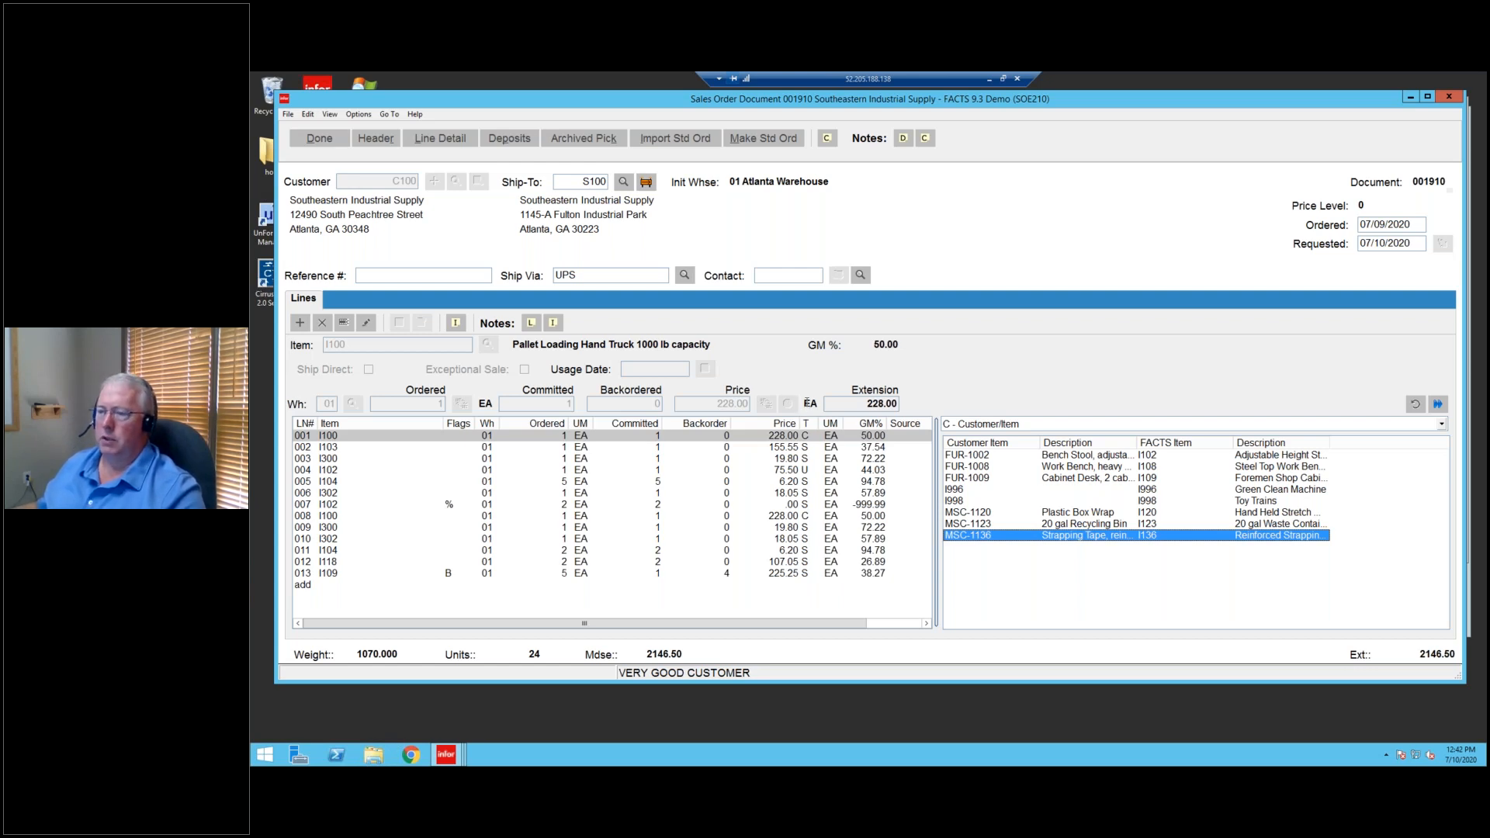
mouse_move(447, 754)
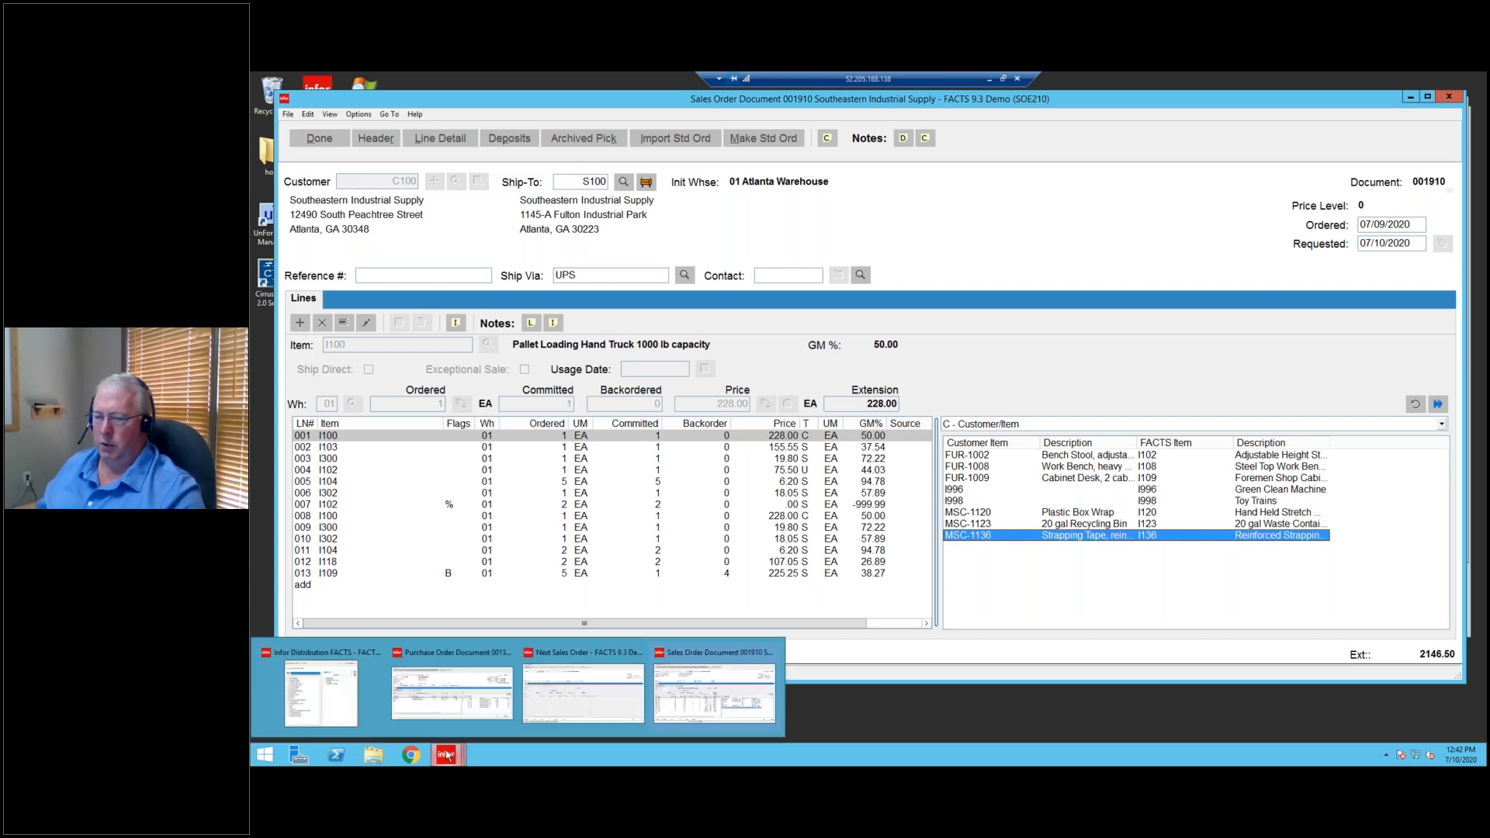
left_click(987, 457)
left_click(989, 476)
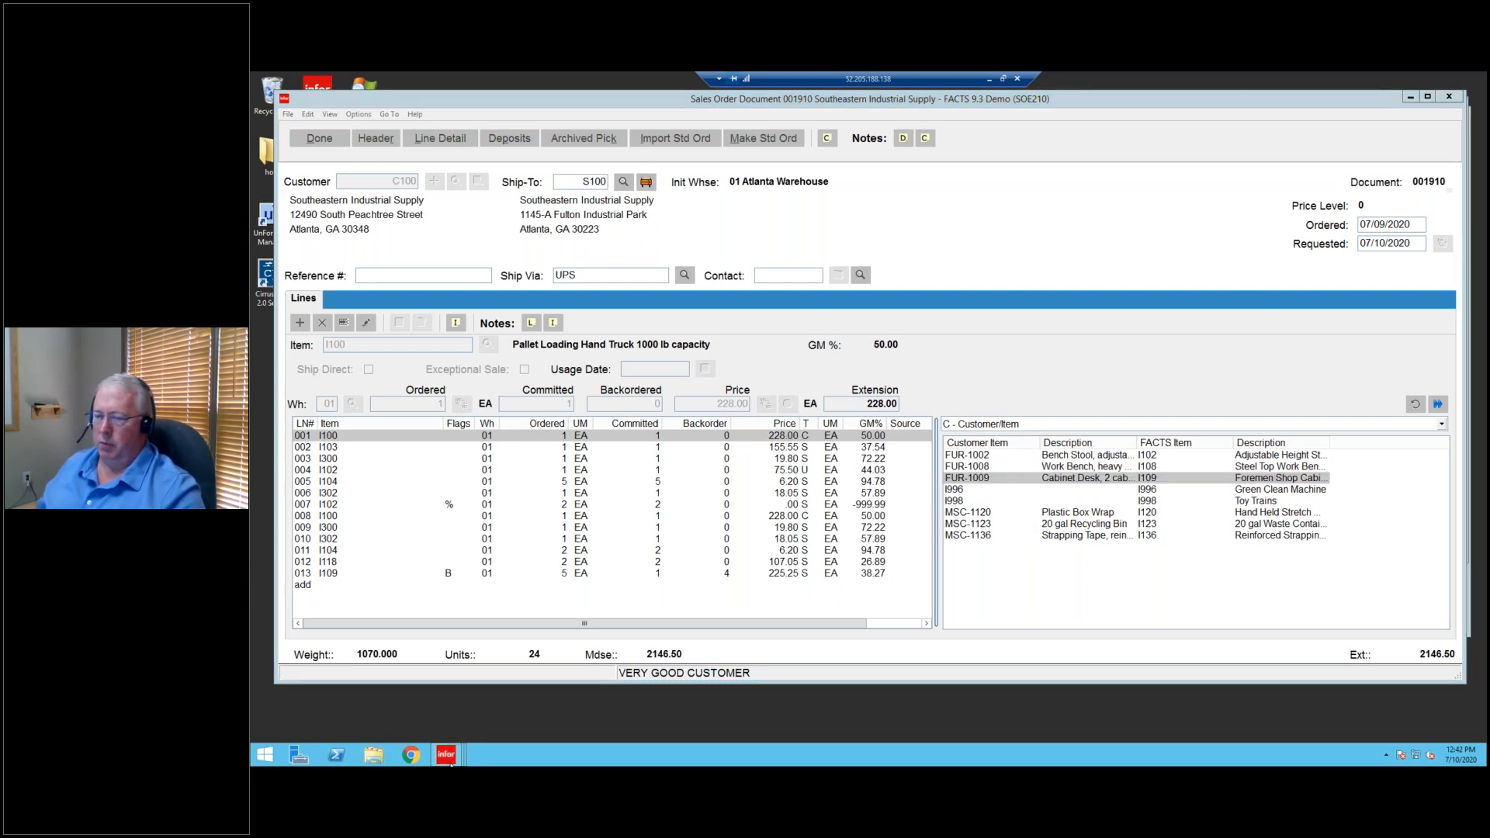
left_click(321, 687)
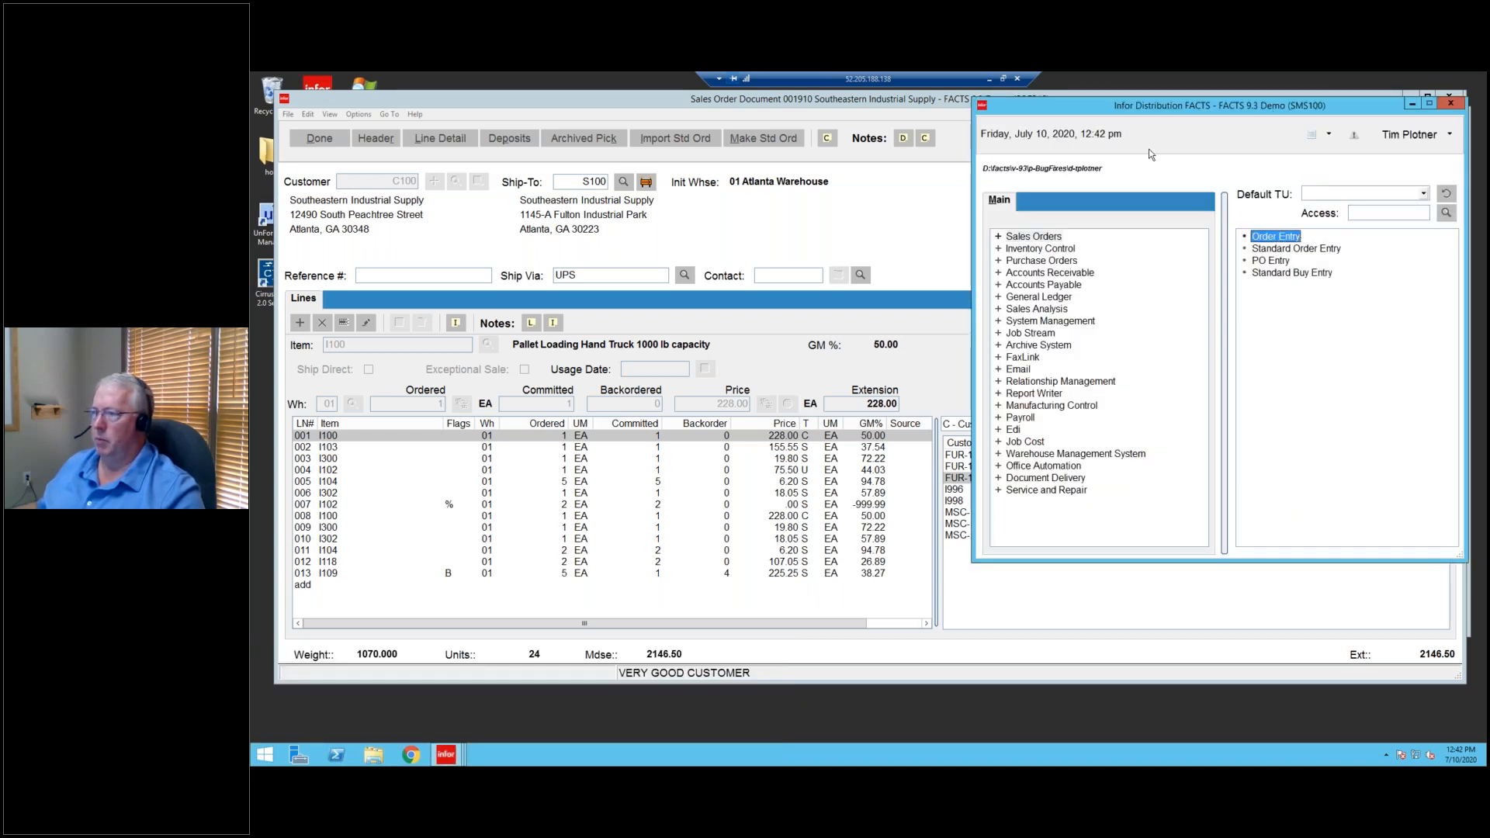
left_click(830, 101)
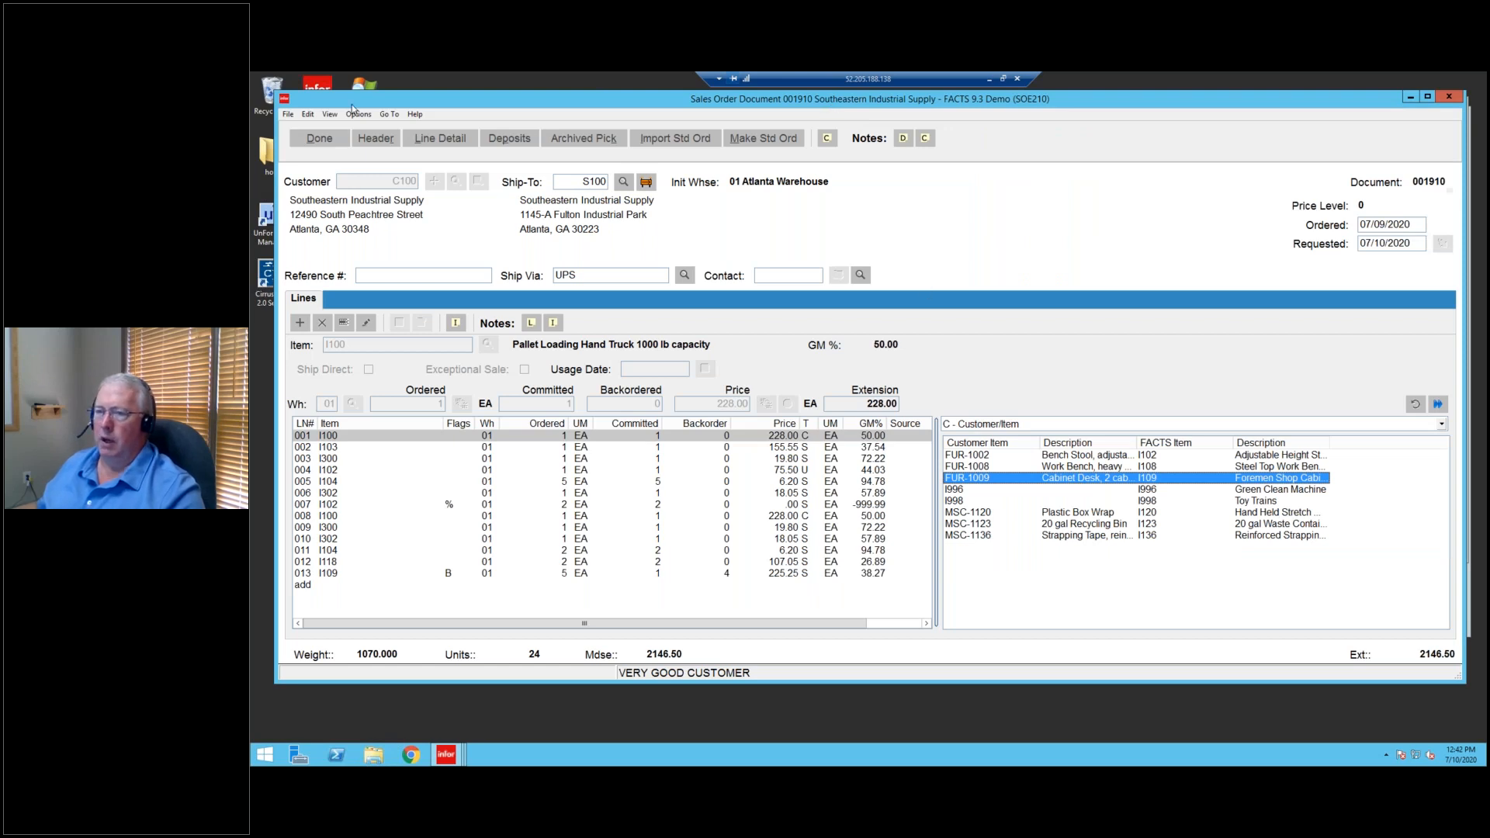
left_click(389, 115)
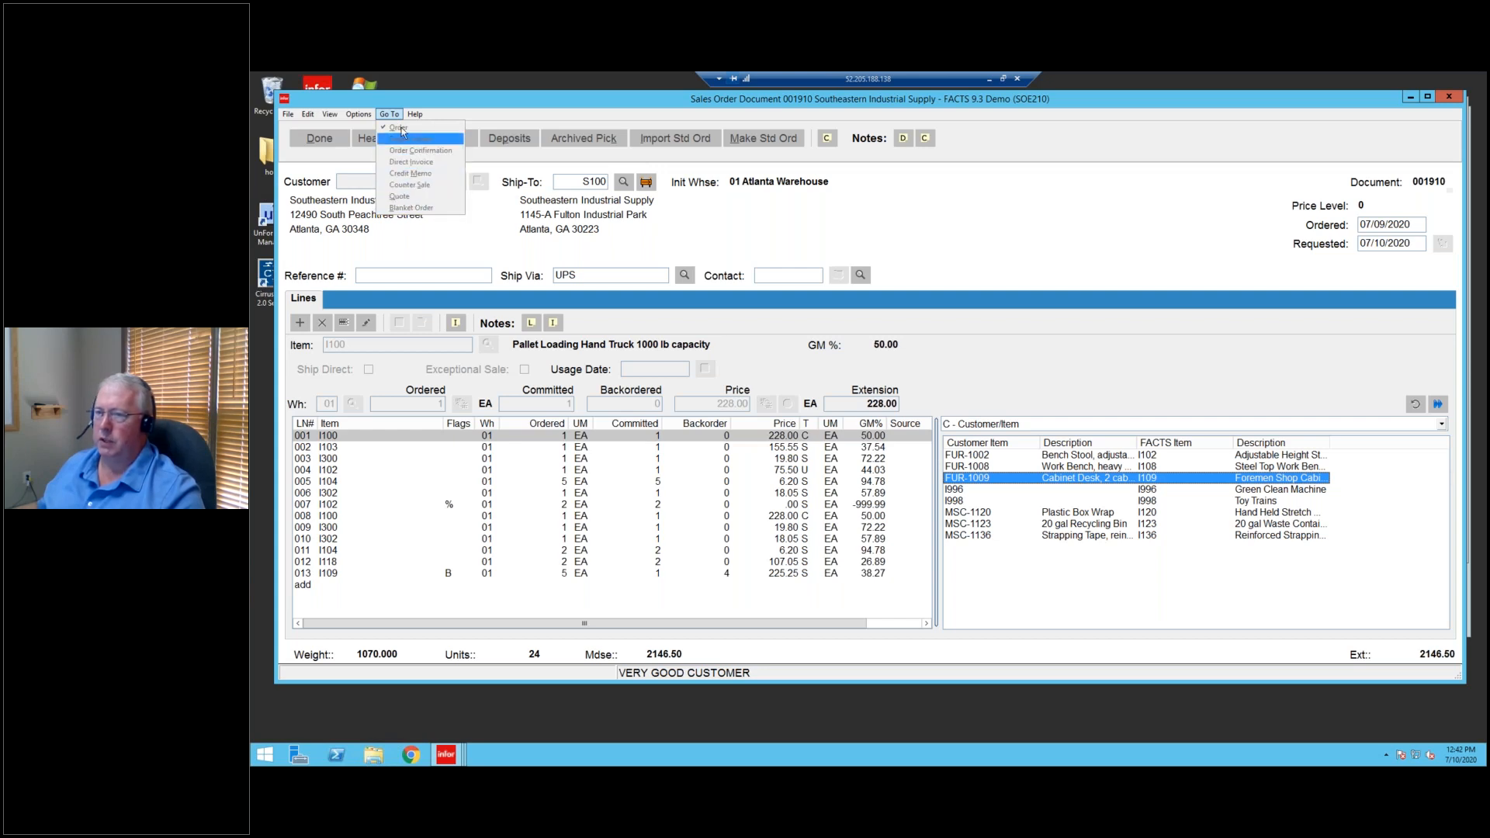
mouse_move(357, 117)
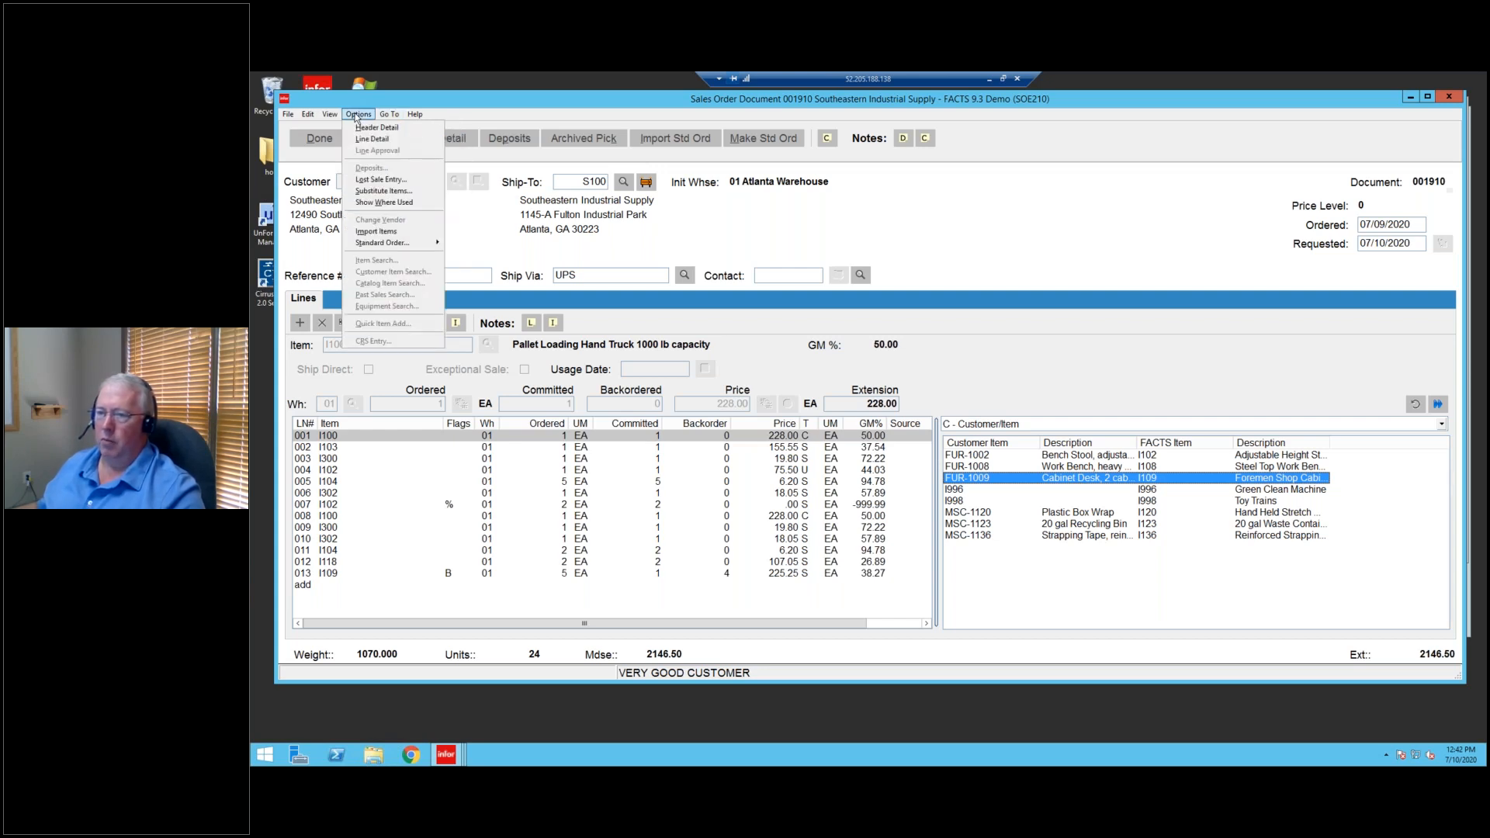
left_click(433, 108)
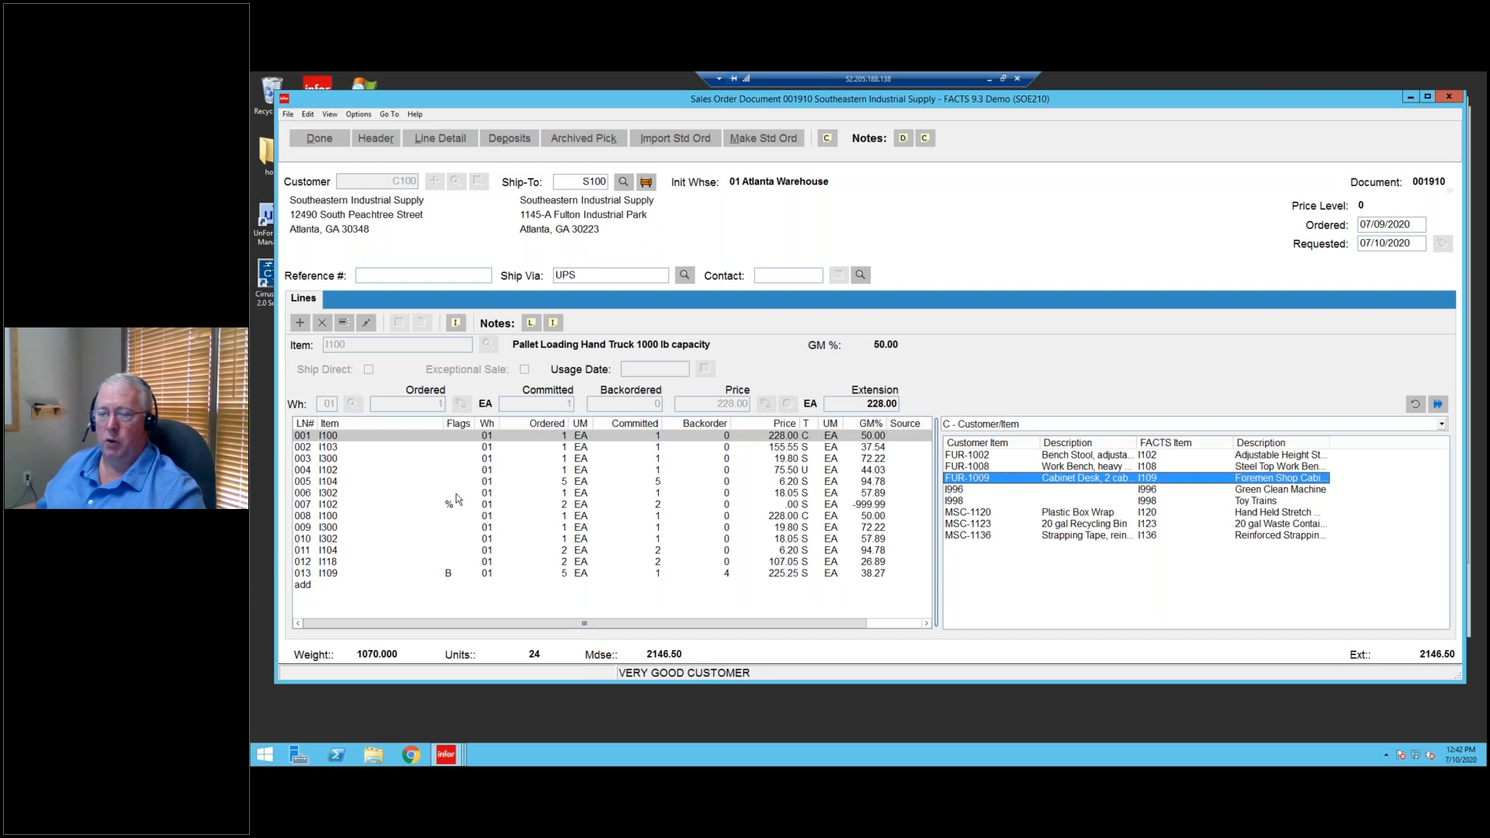
Finish the sales order without printing a pick ticket and close the order entry windows.
left_click(321, 139)
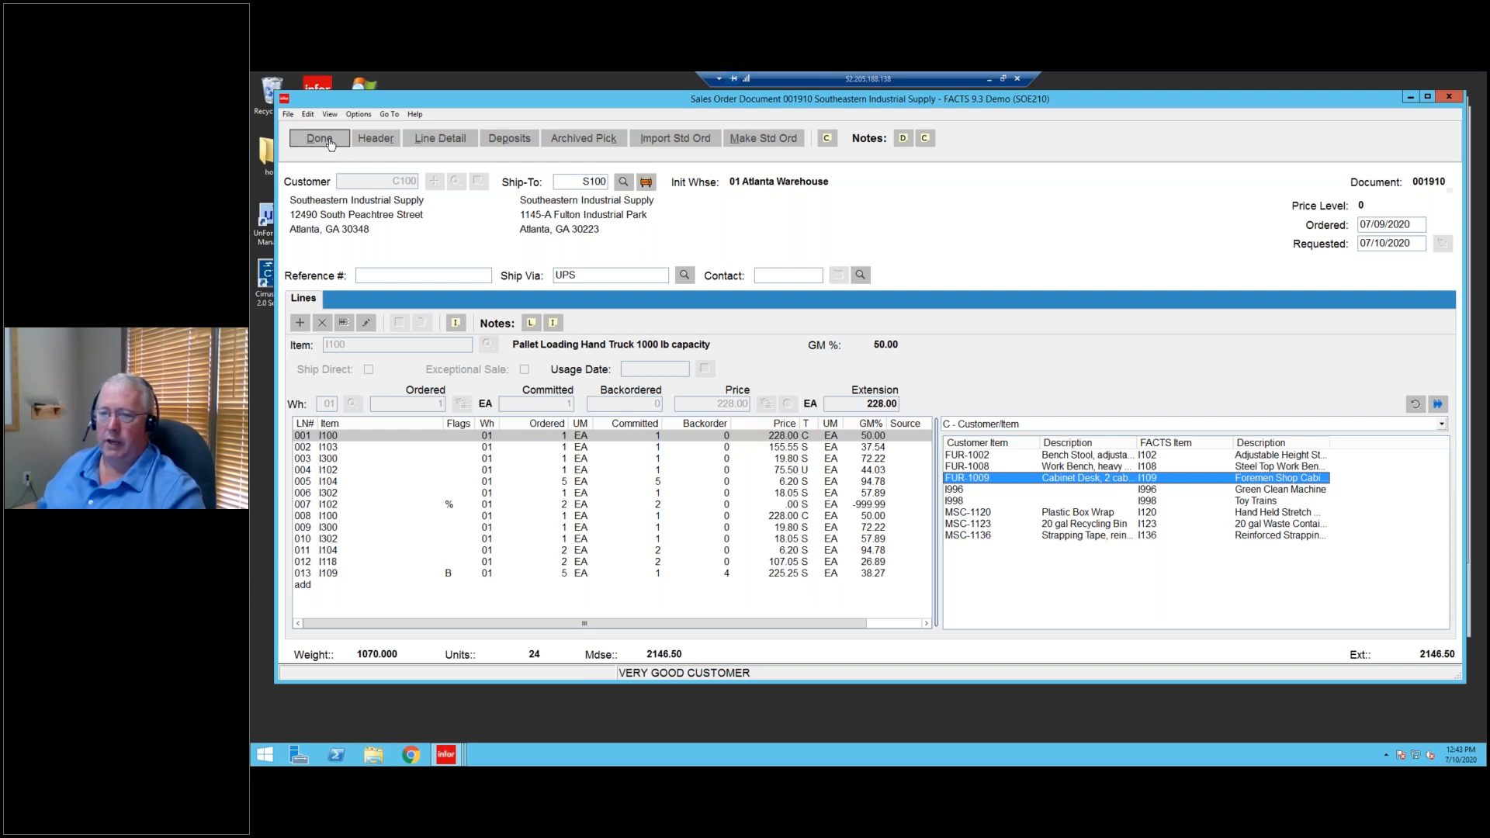
left_click(1065, 505)
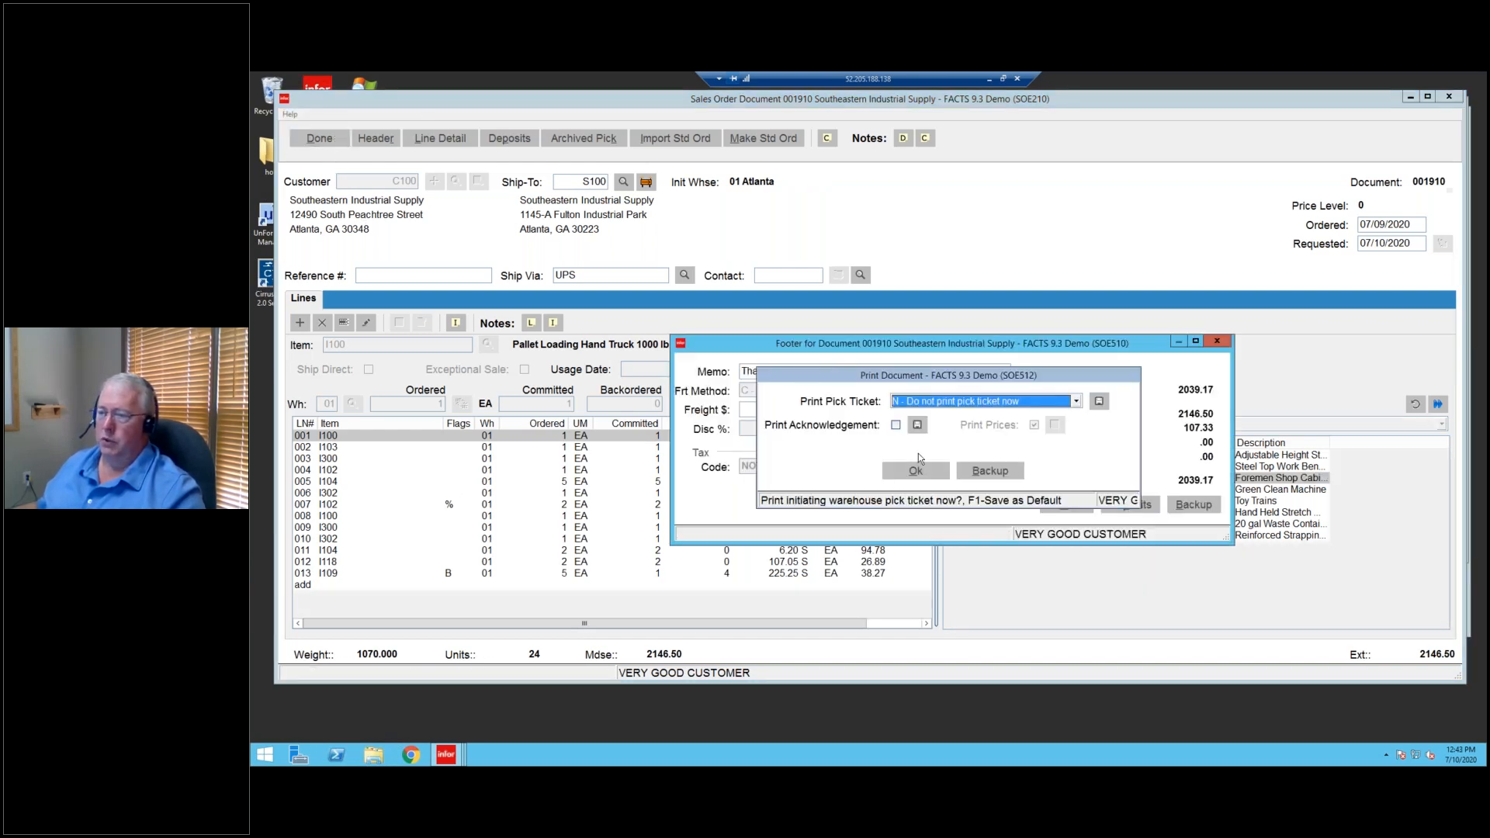
left_click(913, 466)
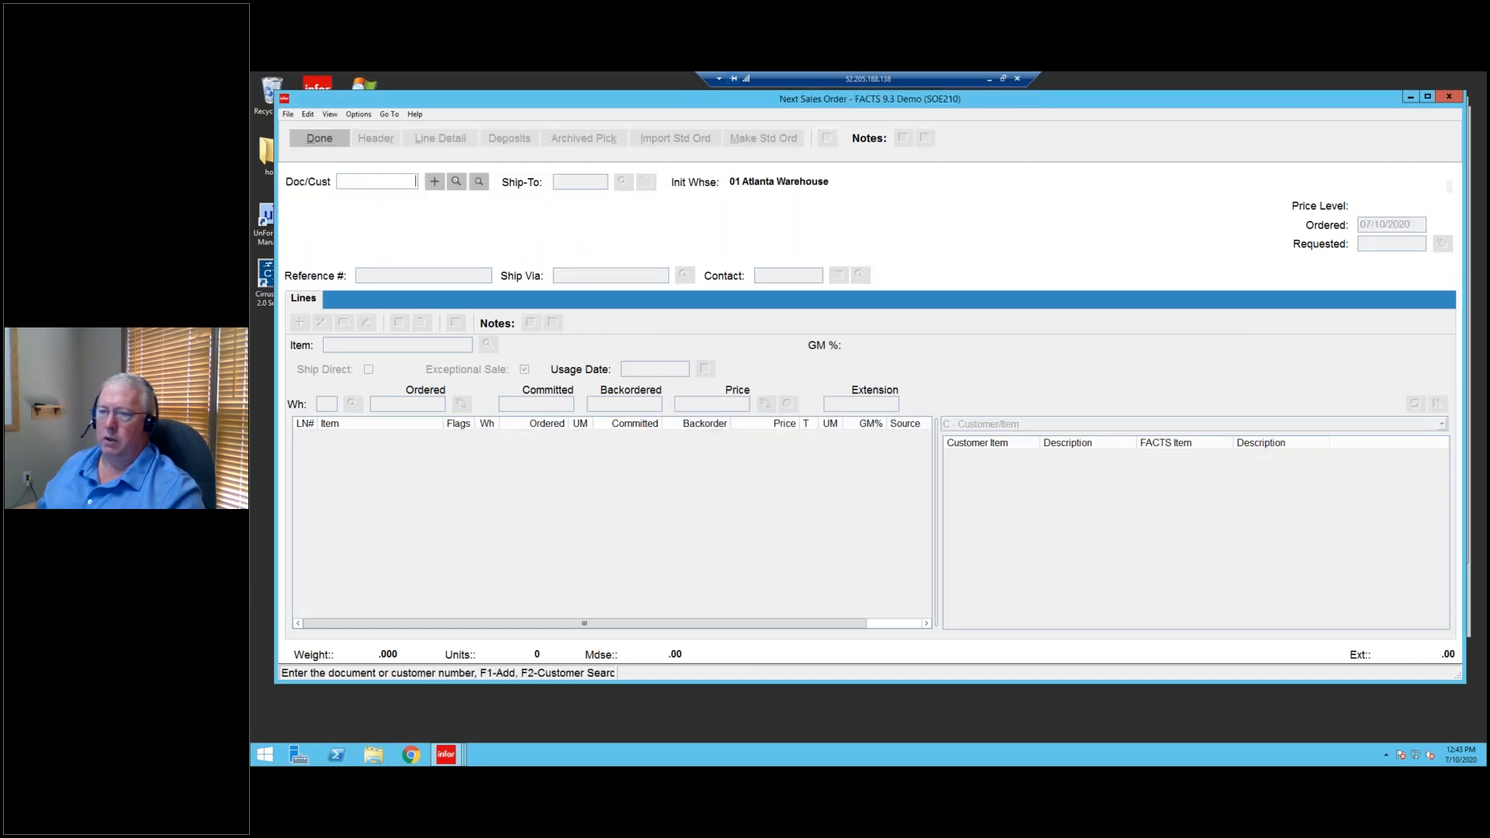
left_click(303, 139)
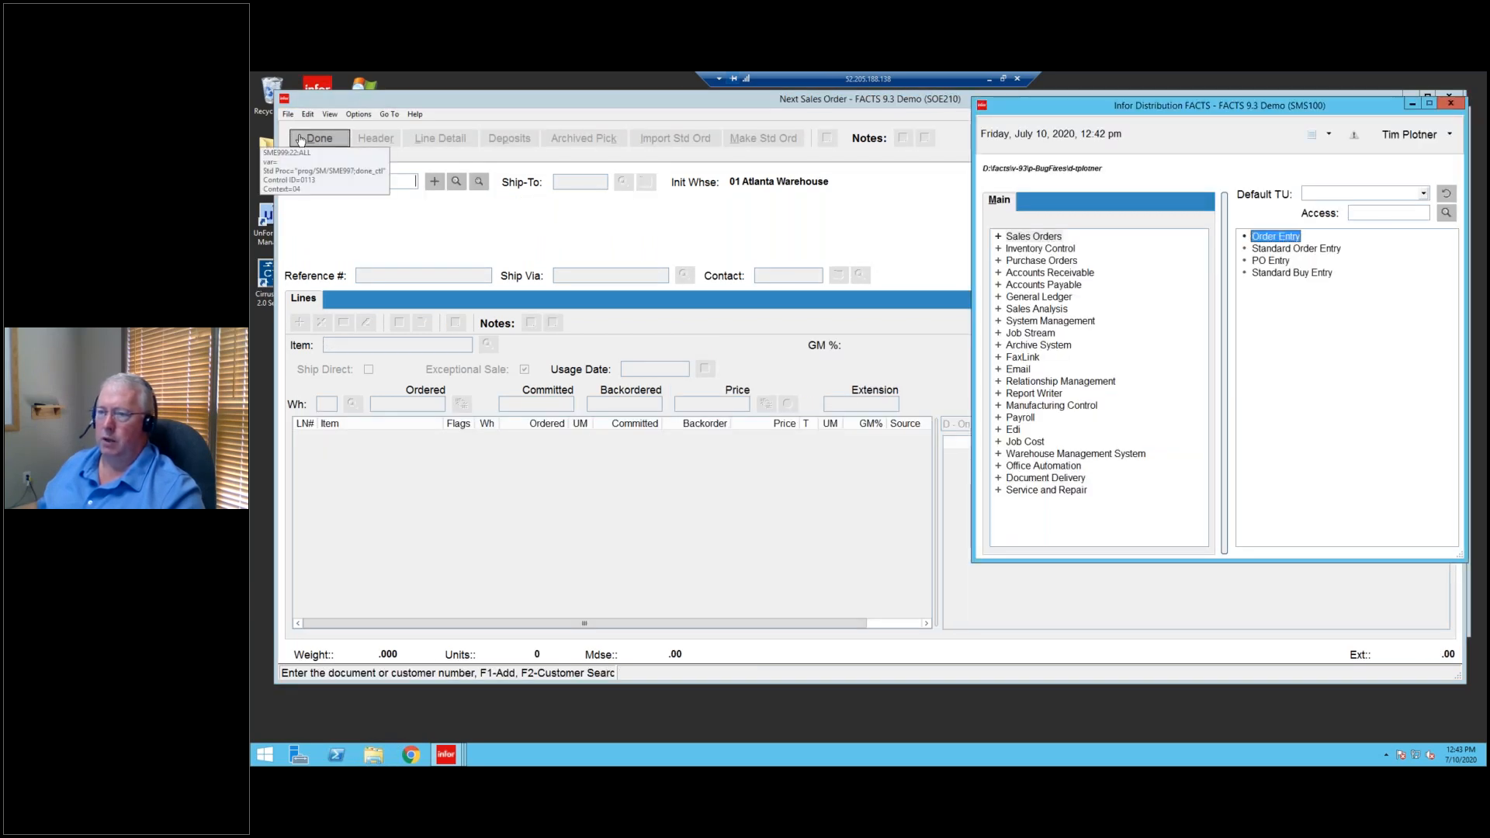
left_click(453, 107)
left_click(344, 140)
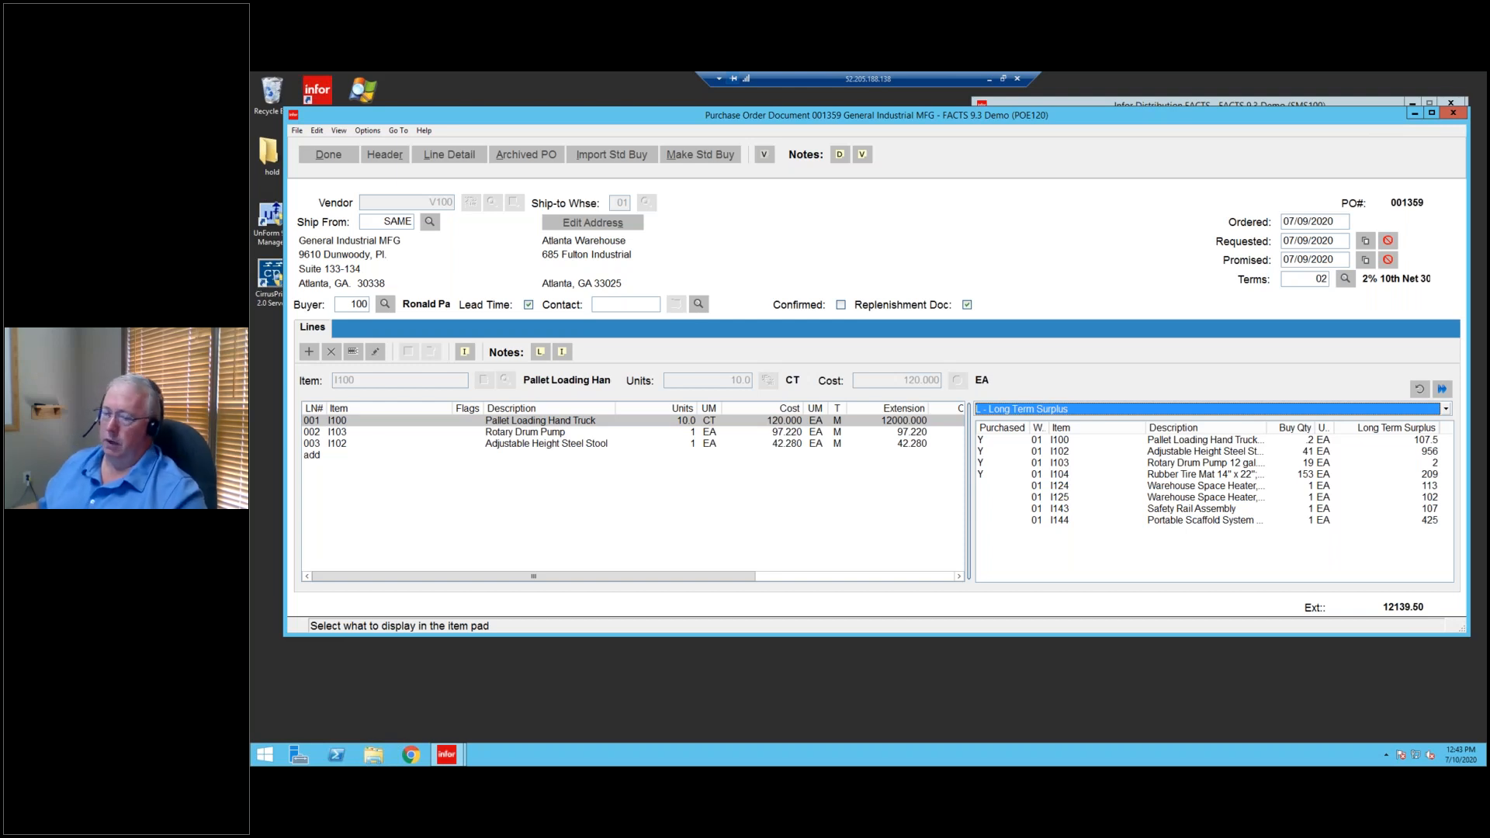
Bring up the main FACTS window and open the sales order Inquiries menu with access code soi.
left_click(1094, 100)
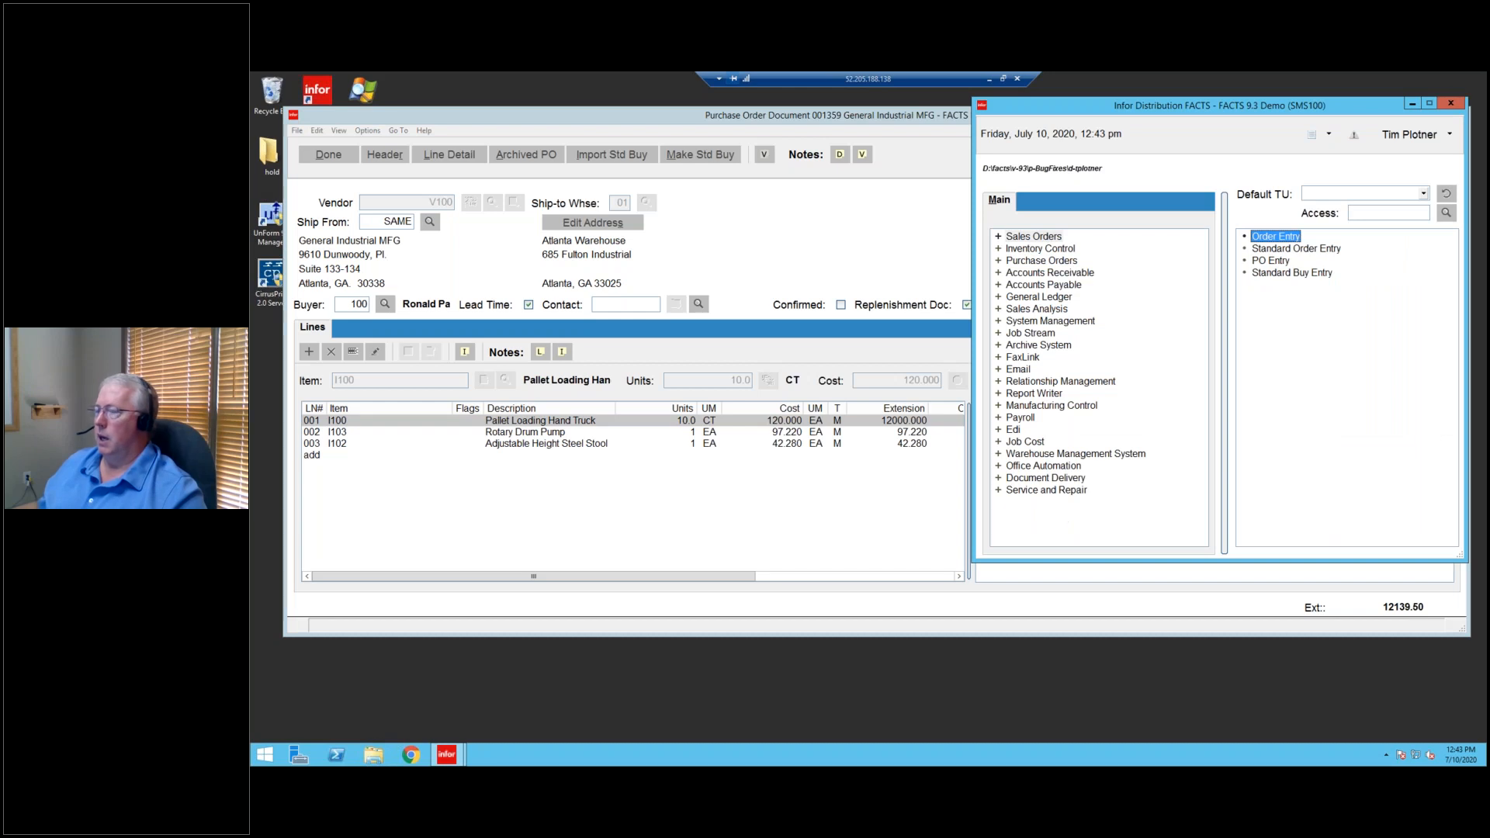
key("shift+Tab")
key("s")
key("Tab")
type("soi")
key("Return")
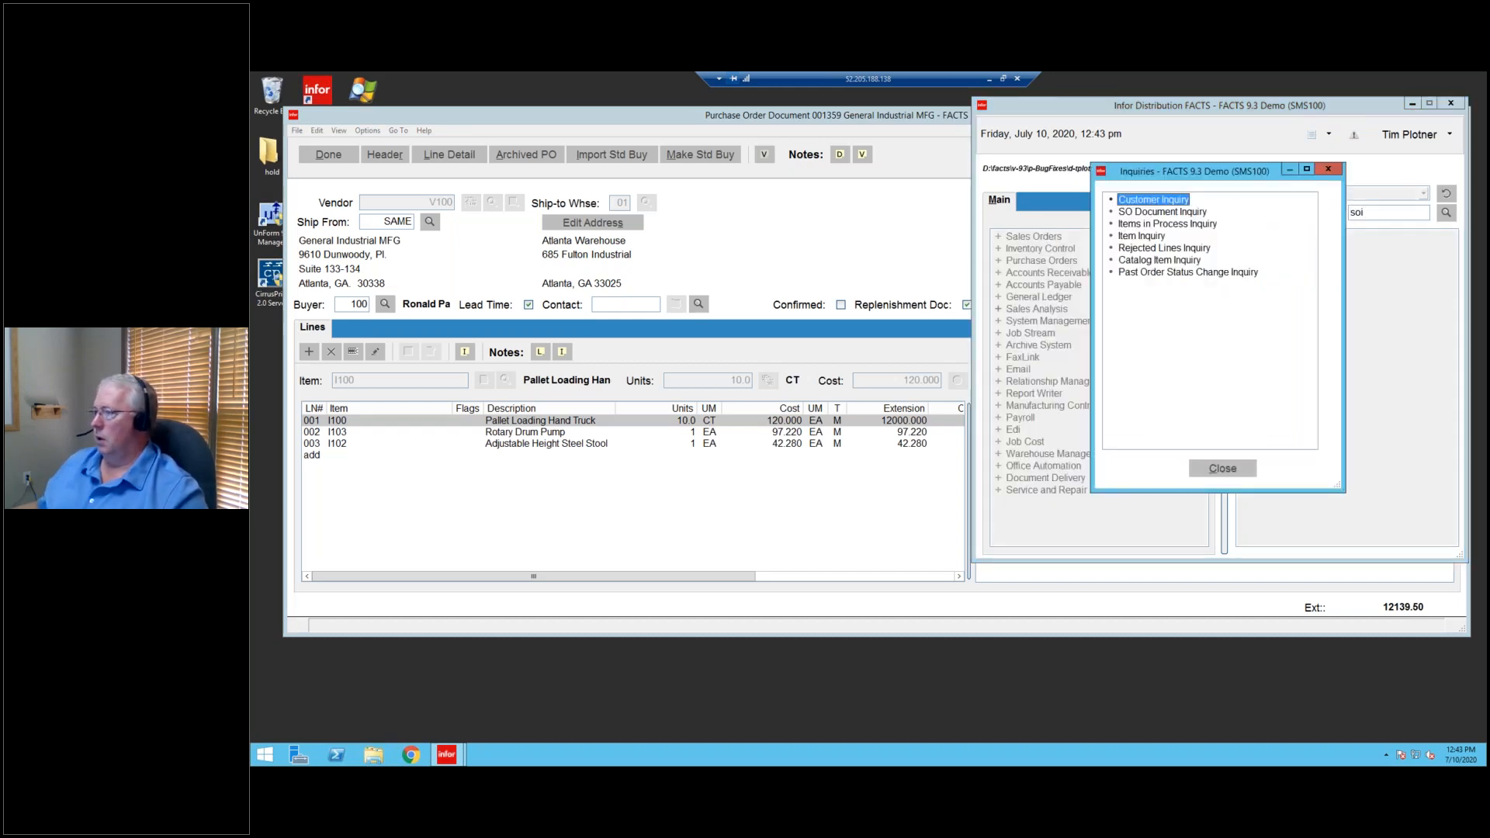
Open SO Document Inquiry, move its window clear of the desktop icons and close the inquiry.
left_click(1159, 214)
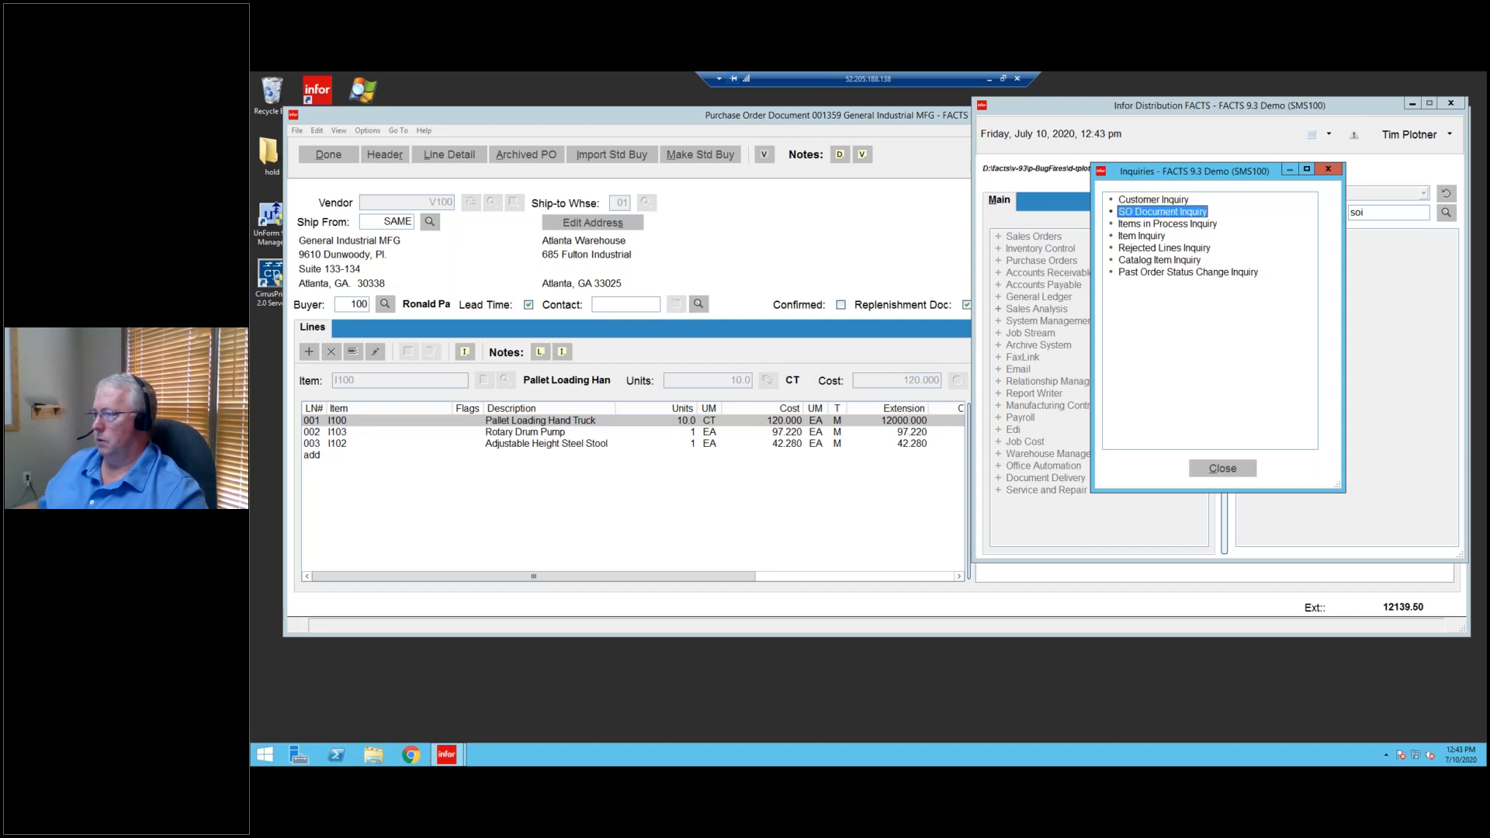
double_click(1161, 212)
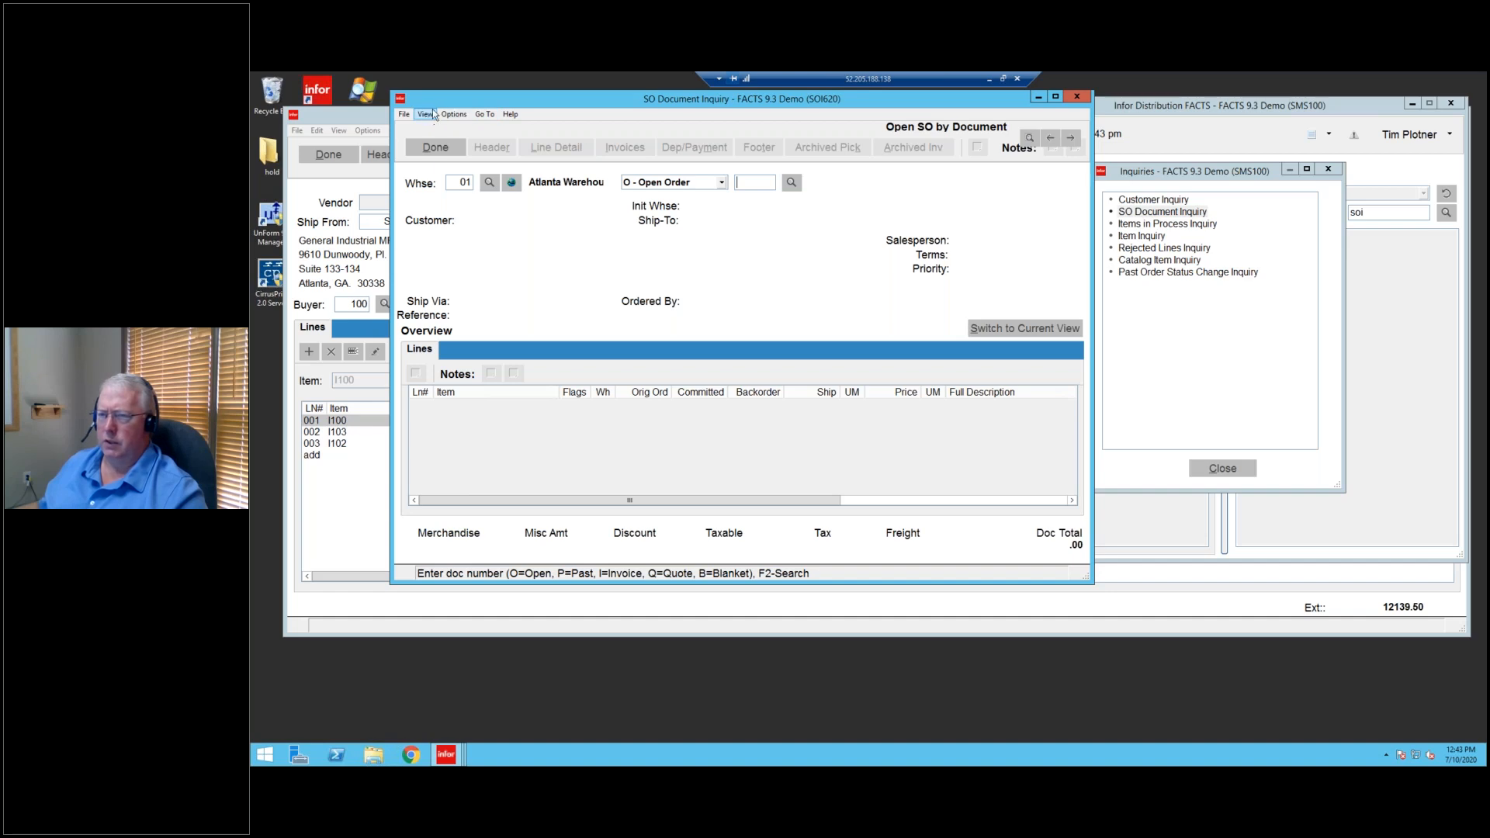
left_click_drag(439, 104, 571, 119)
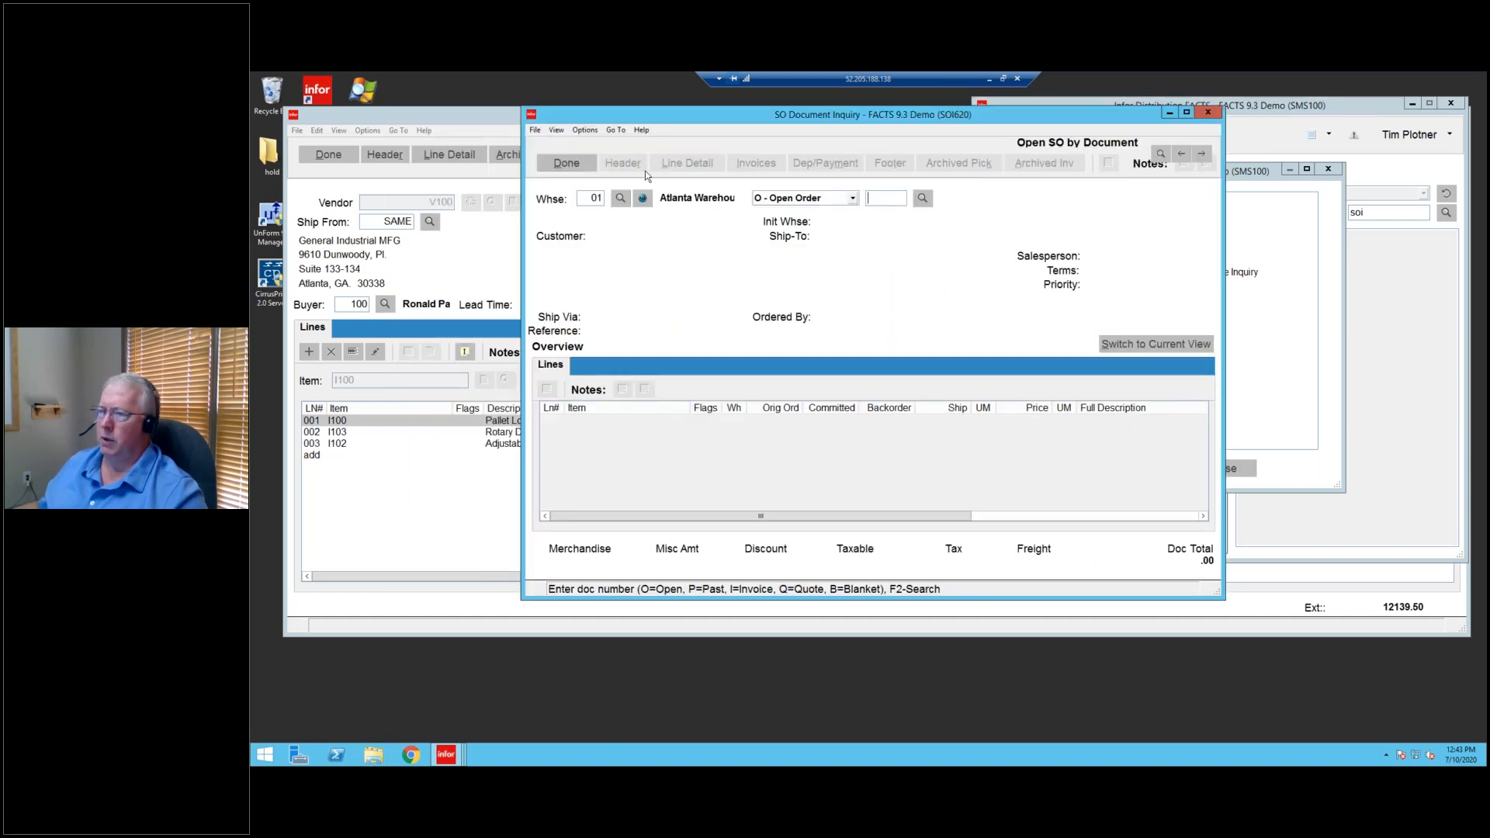
left_click(543, 163)
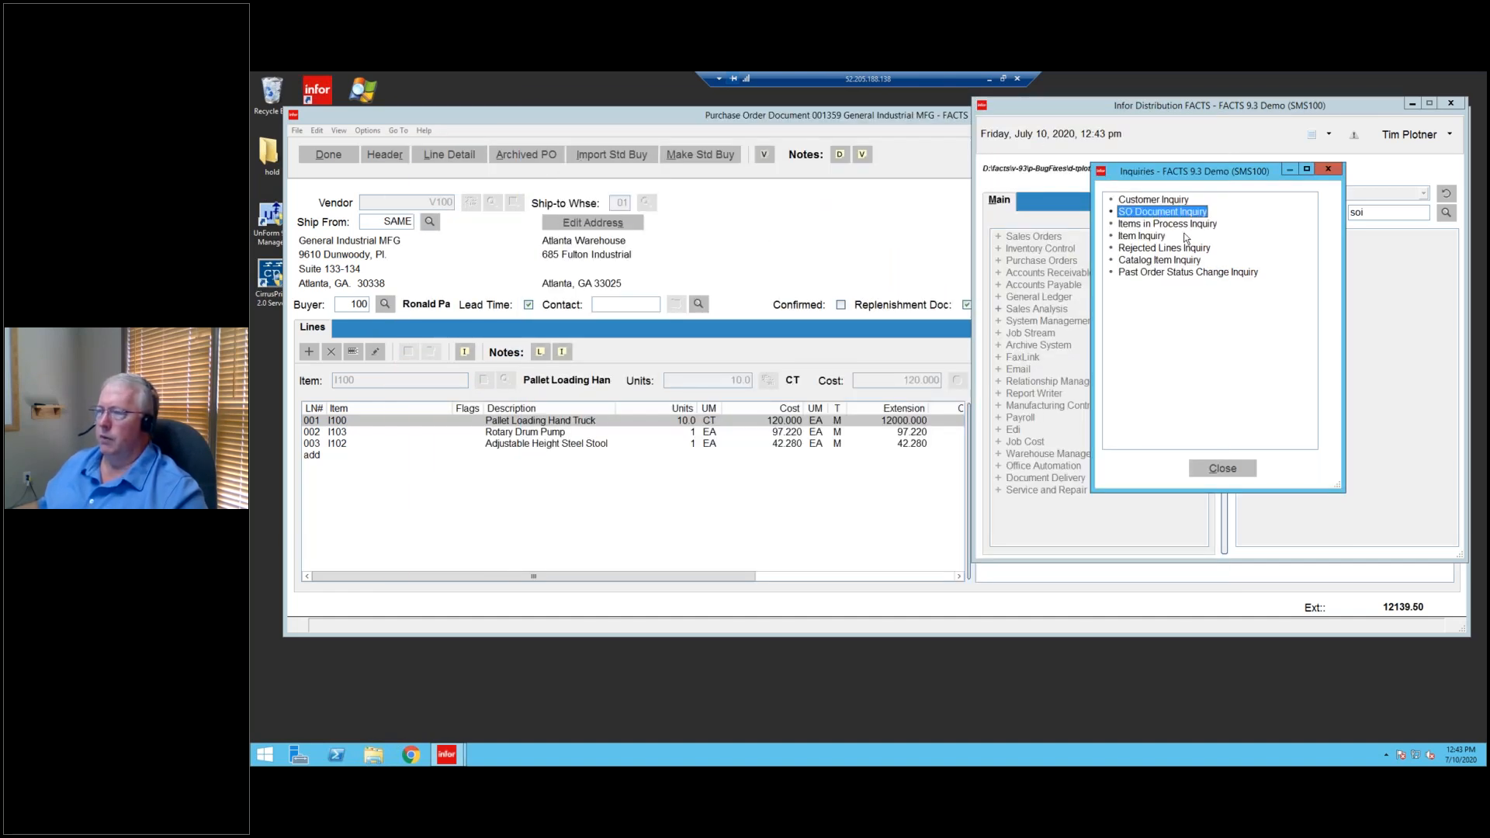
Point out the Item Inquiry and Customer Inquiry entries, close the Inquiries menu and bring the purchase order document back to the front.
left_click(1157, 236)
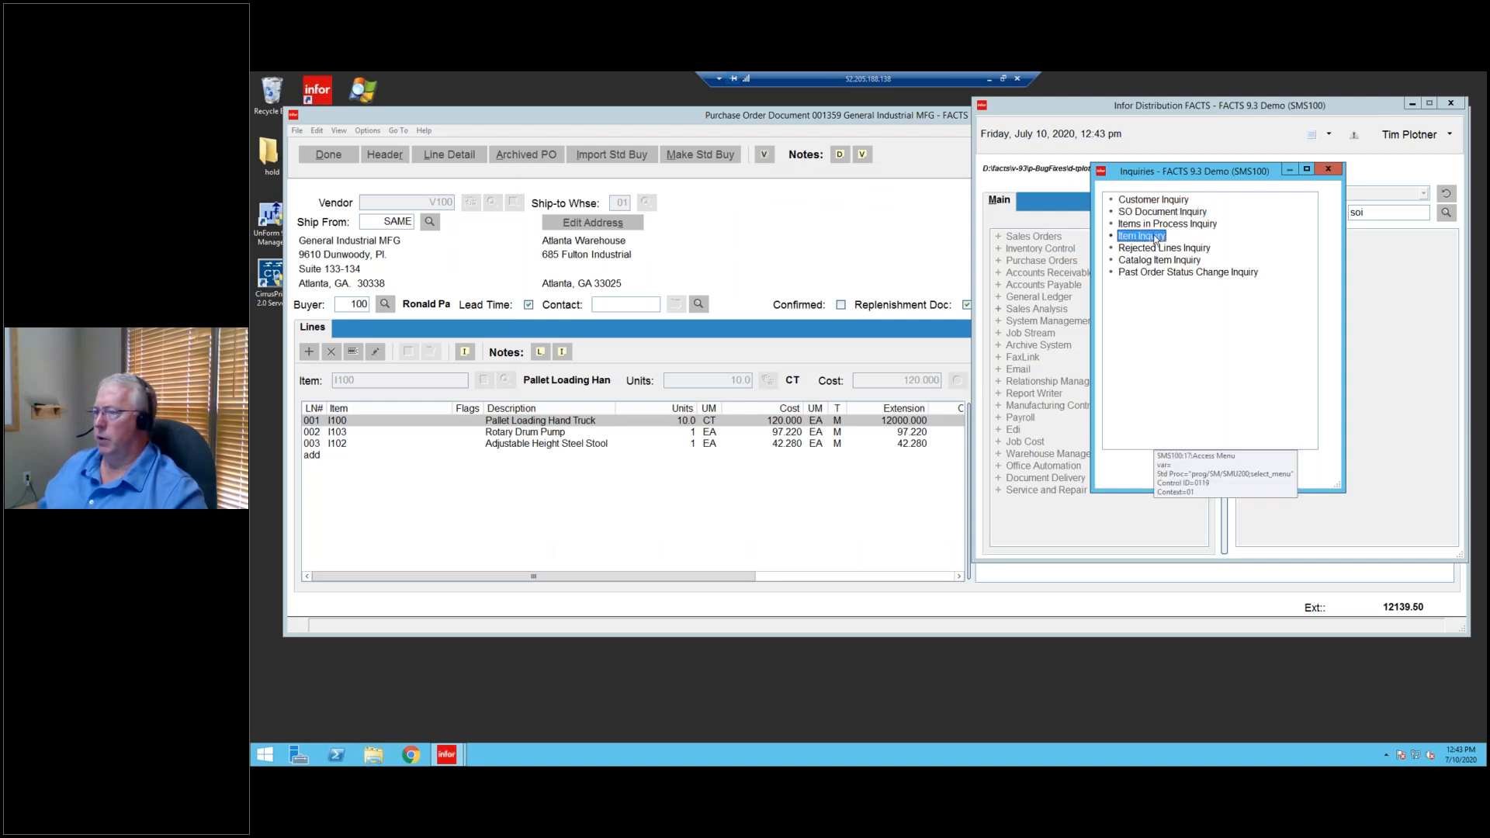
left_click(1160, 201)
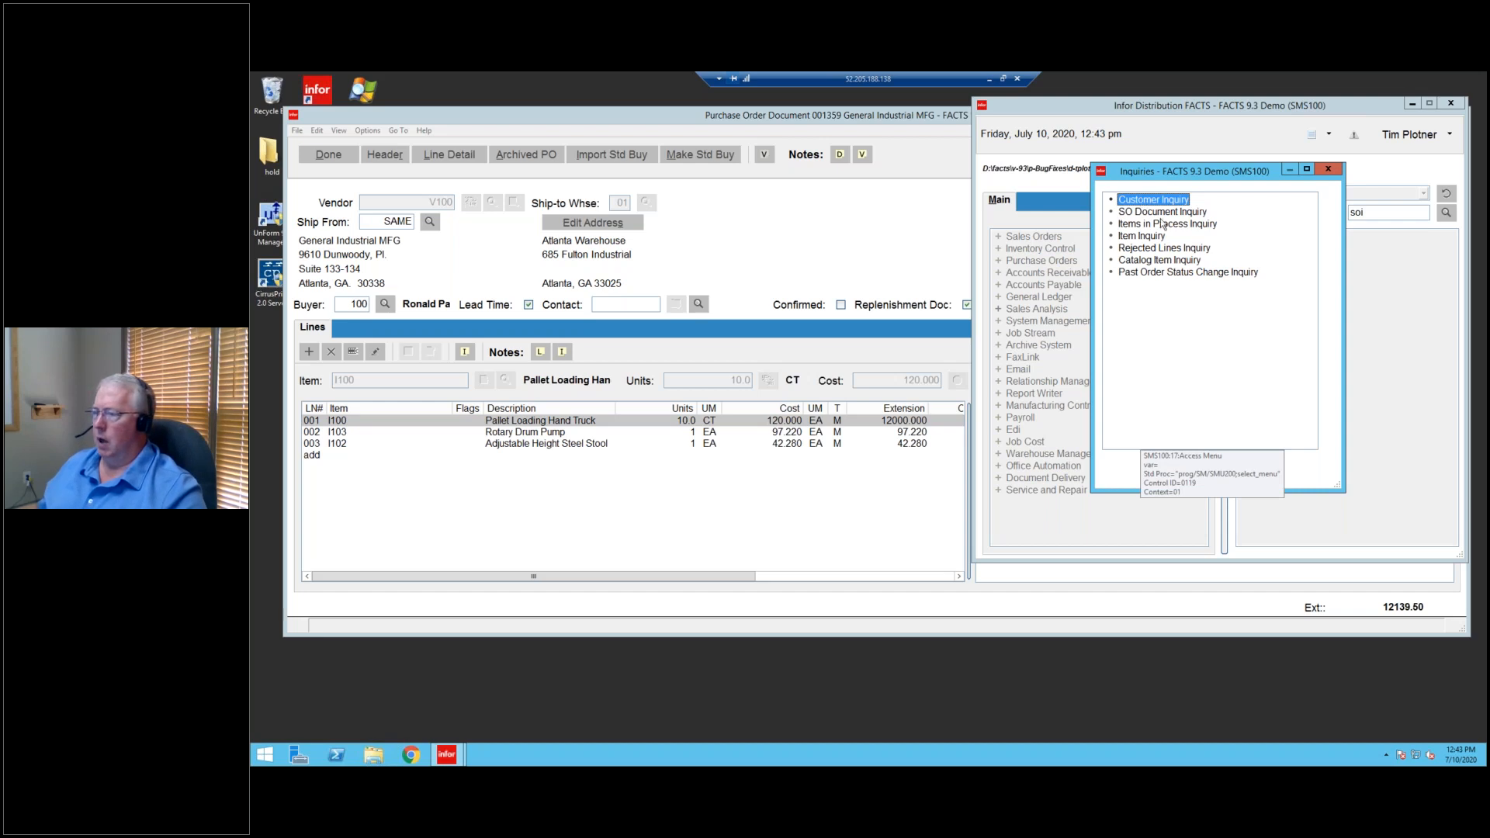
left_click(1329, 169)
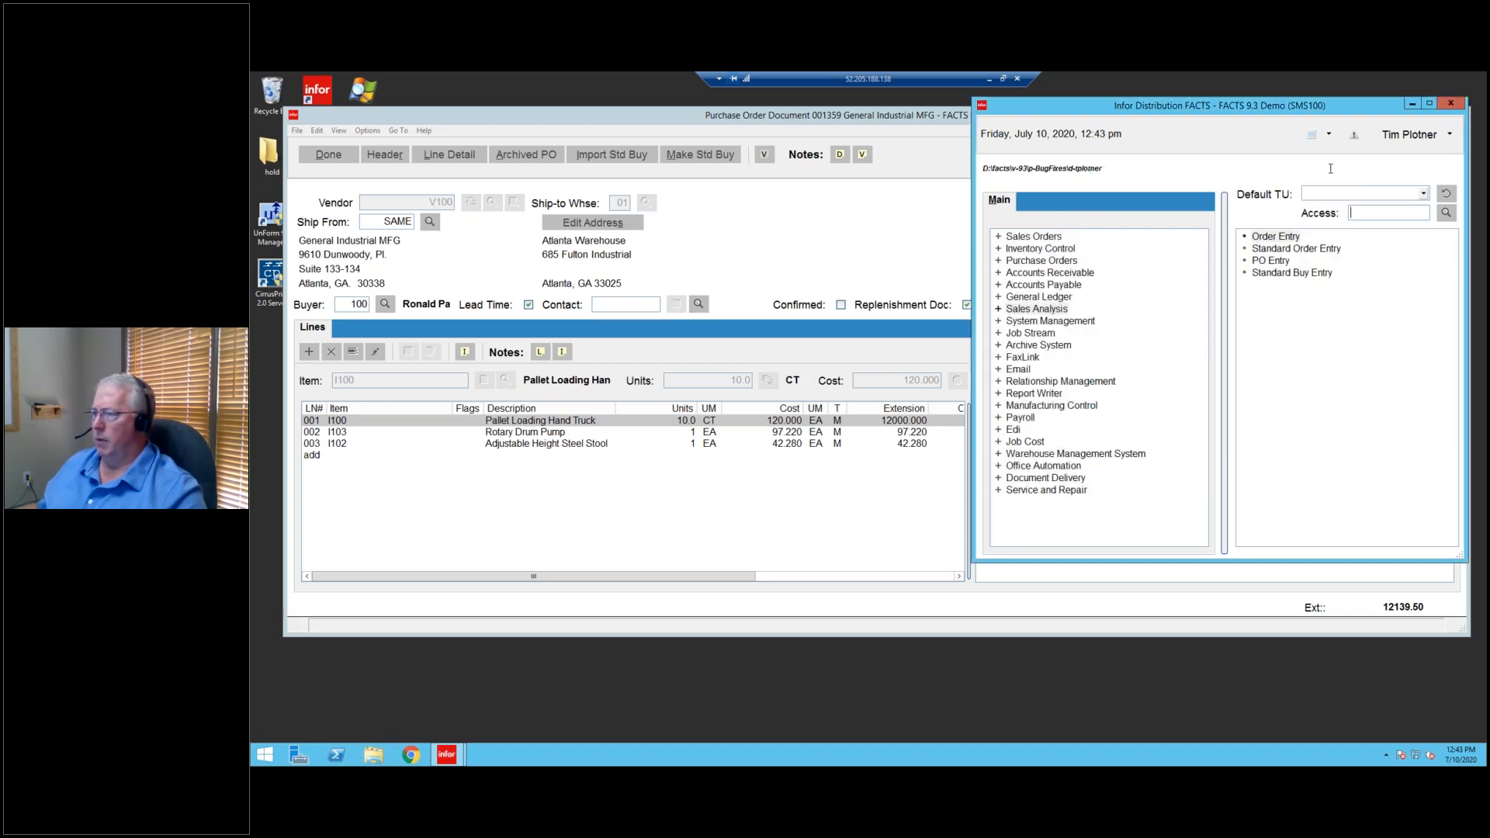
left_click(845, 119)
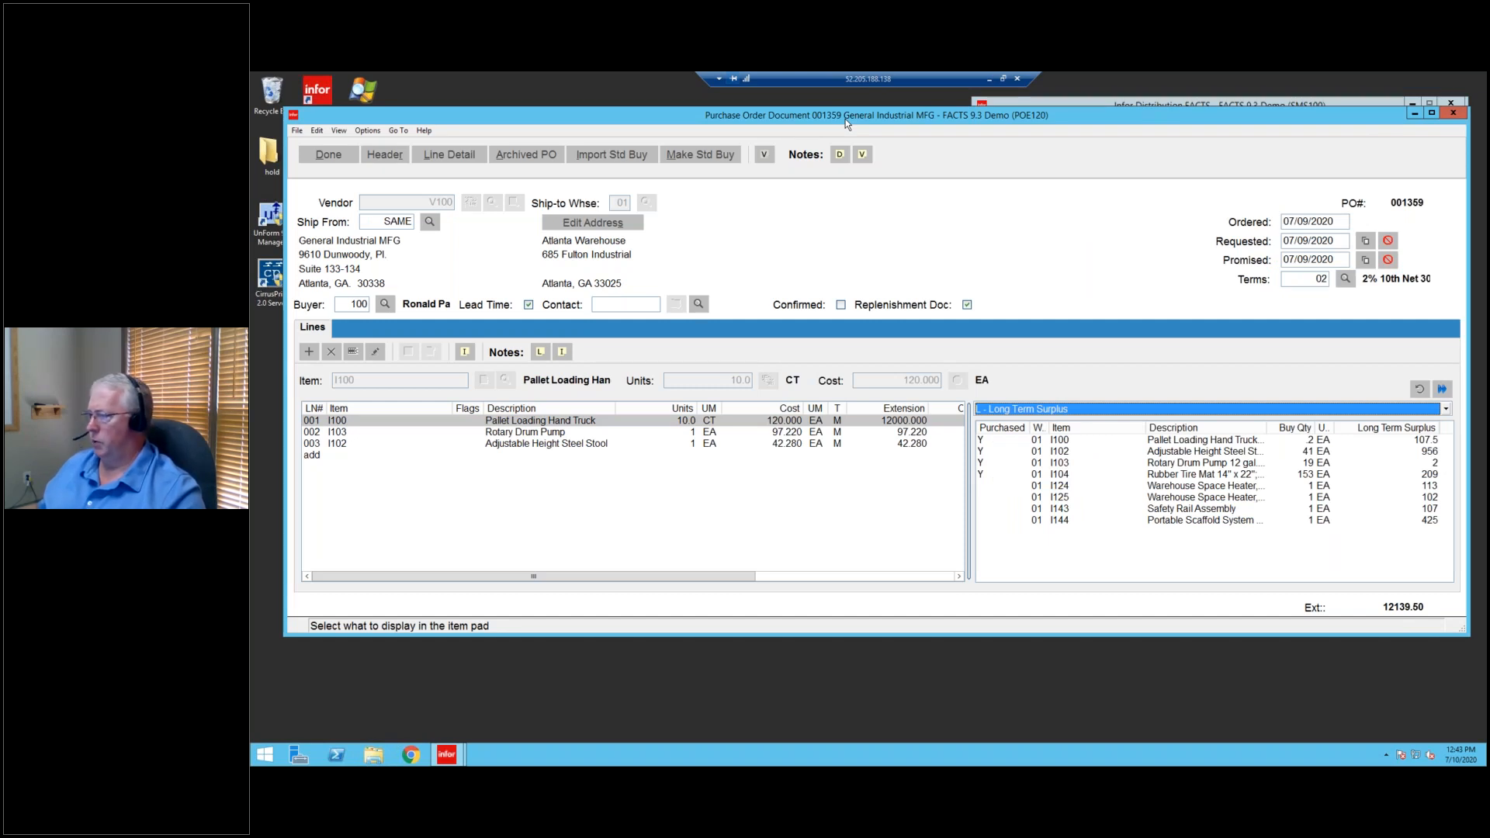
Show the Standard Buy view in the item pad, review the vendor's lines in Standard Buy Entry and close that entry.
left_click(1008, 409)
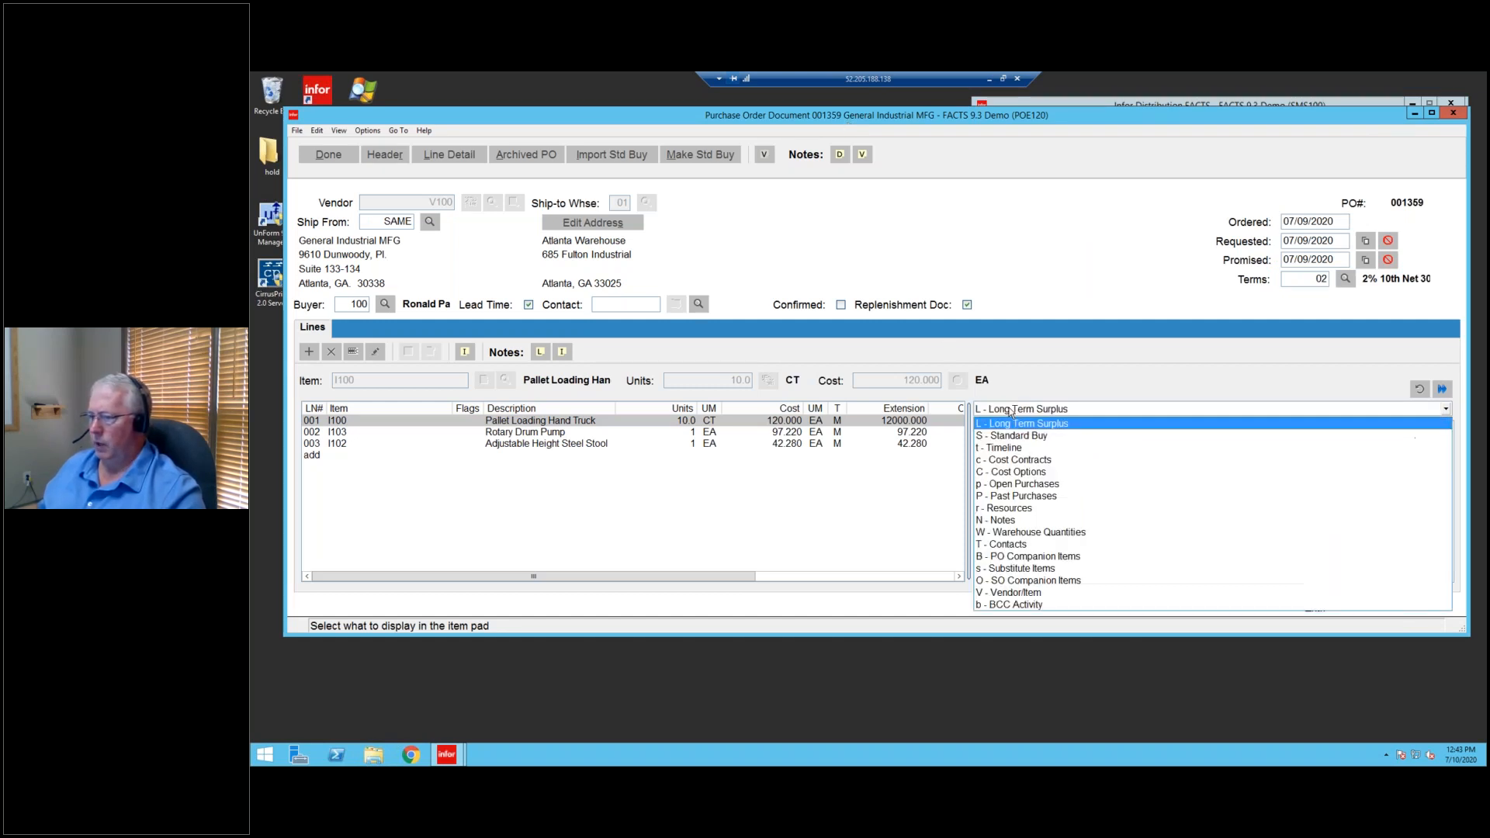
left_click(1012, 436)
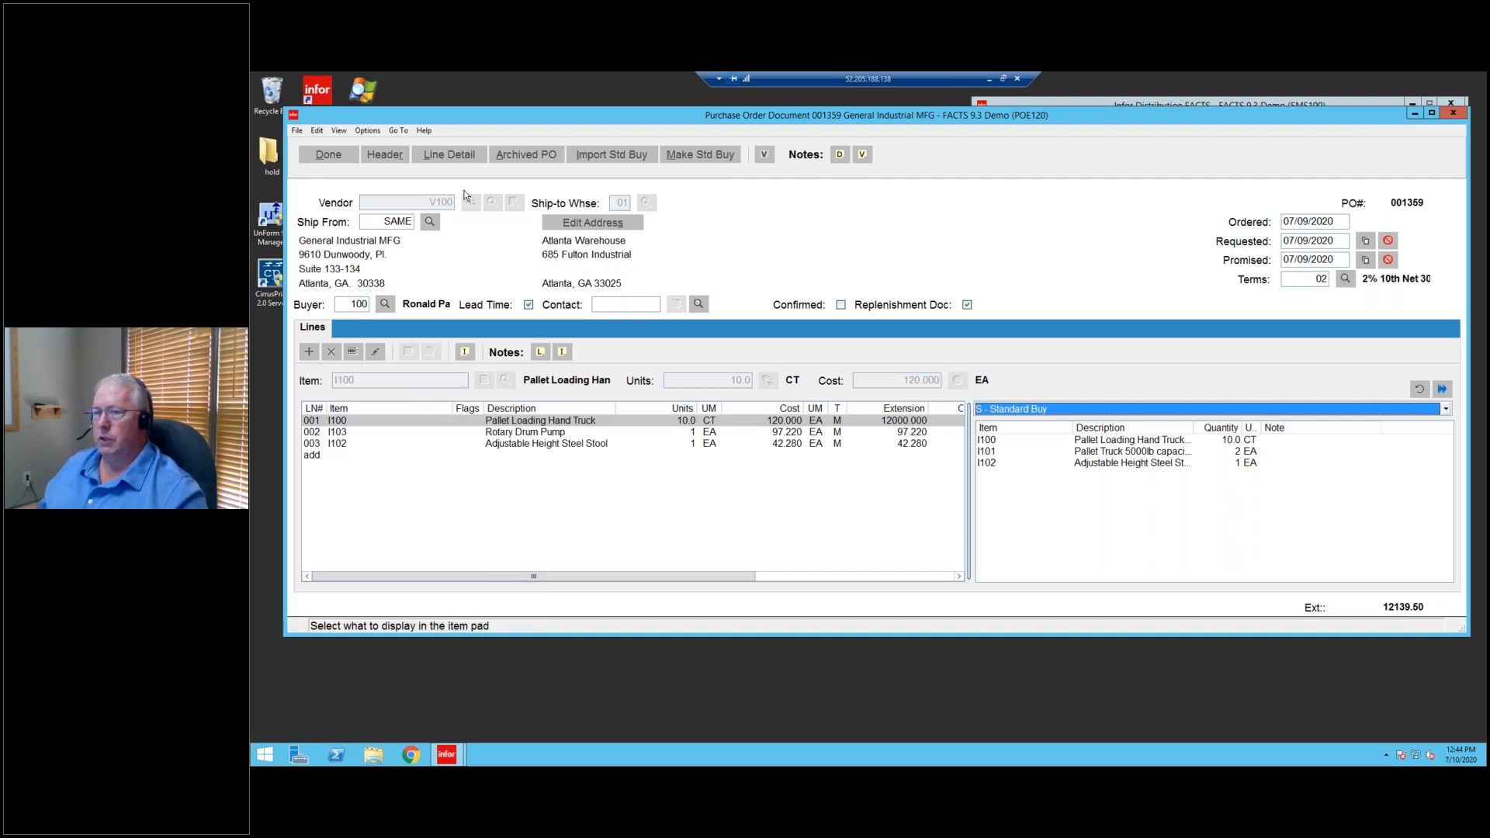
left_click(360, 131)
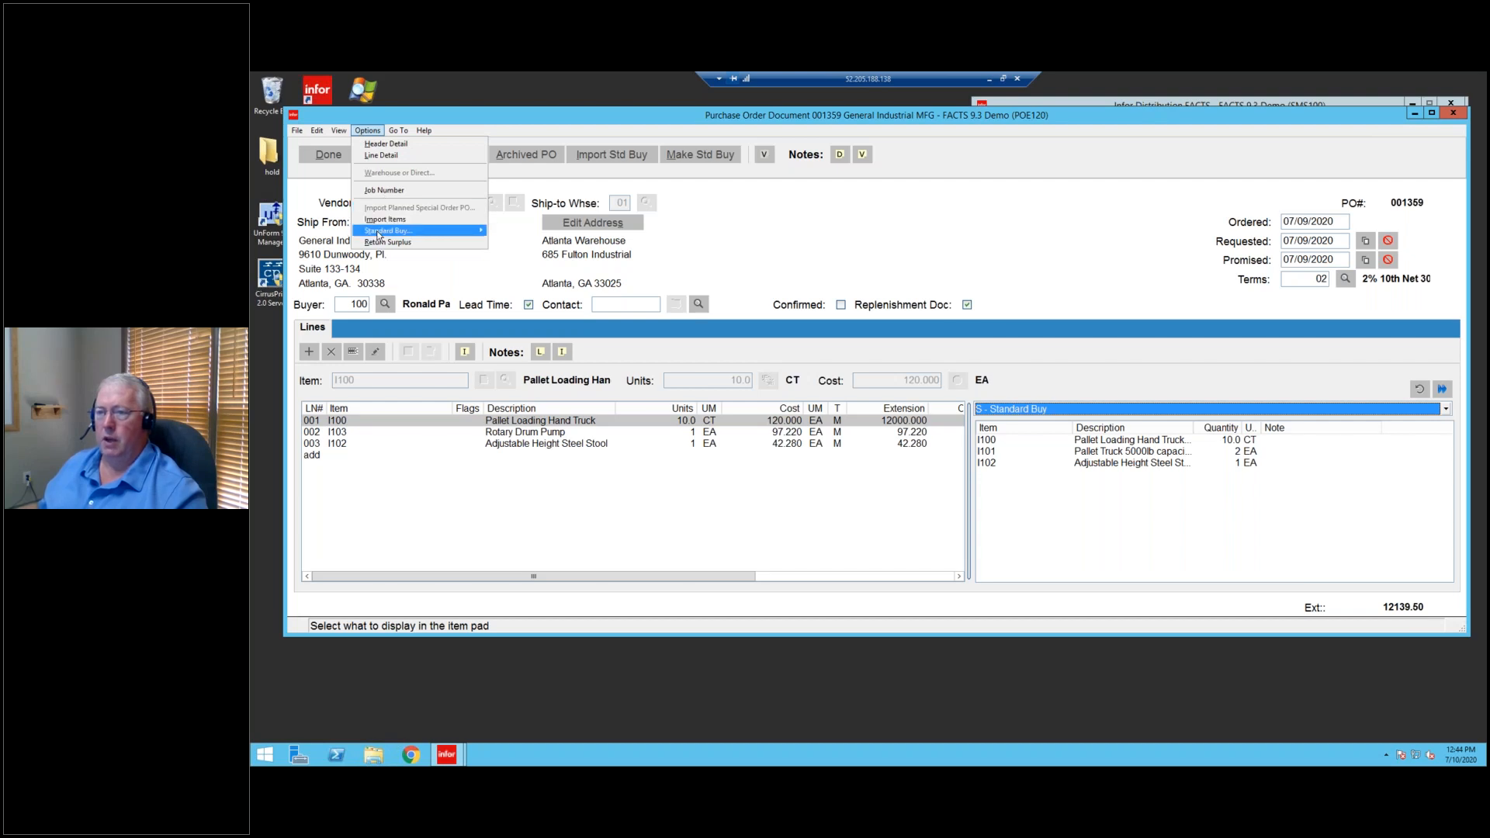
mouse_move(378, 234)
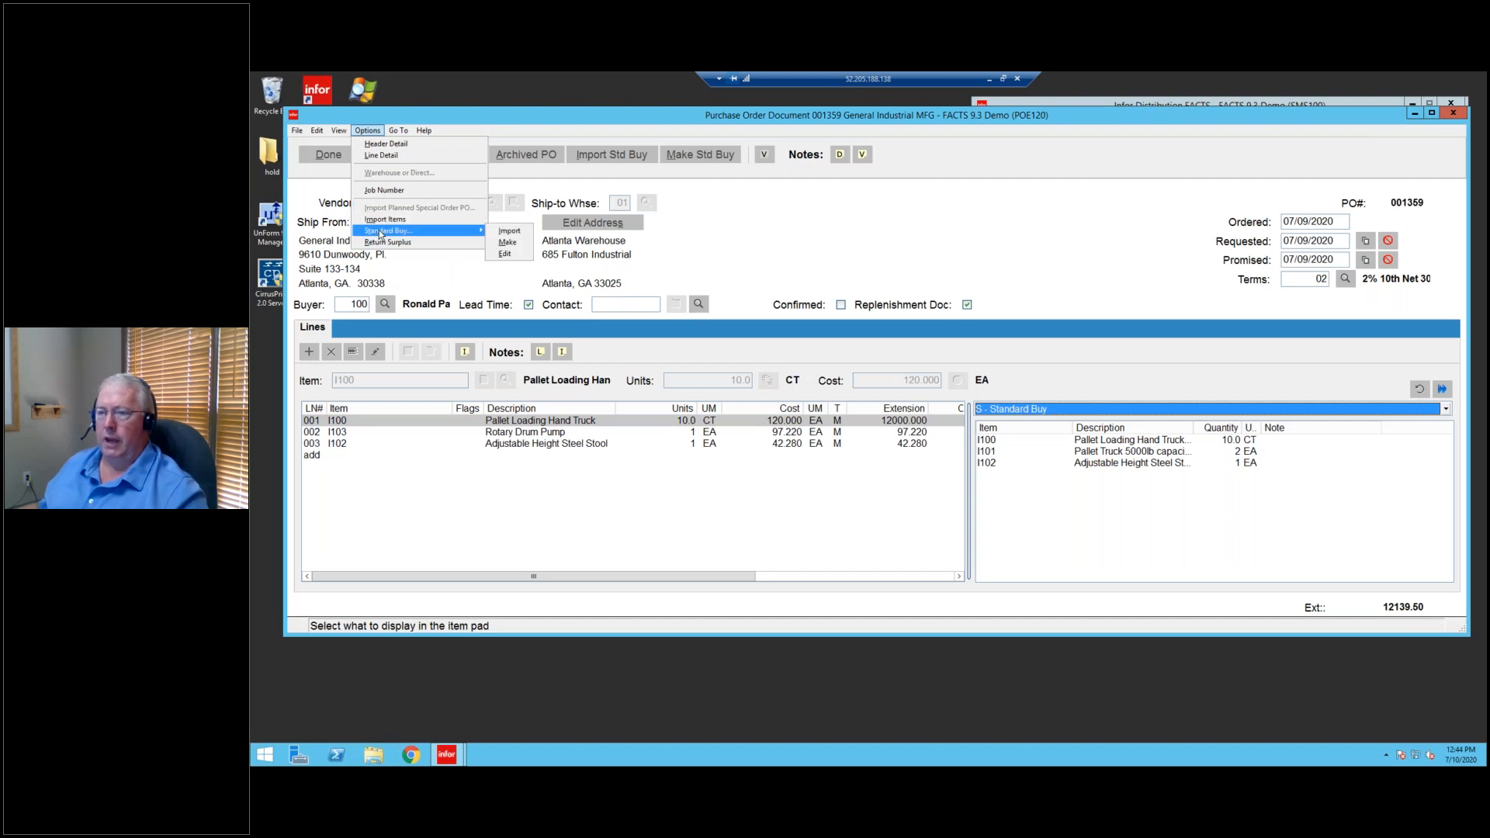
left_click(506, 253)
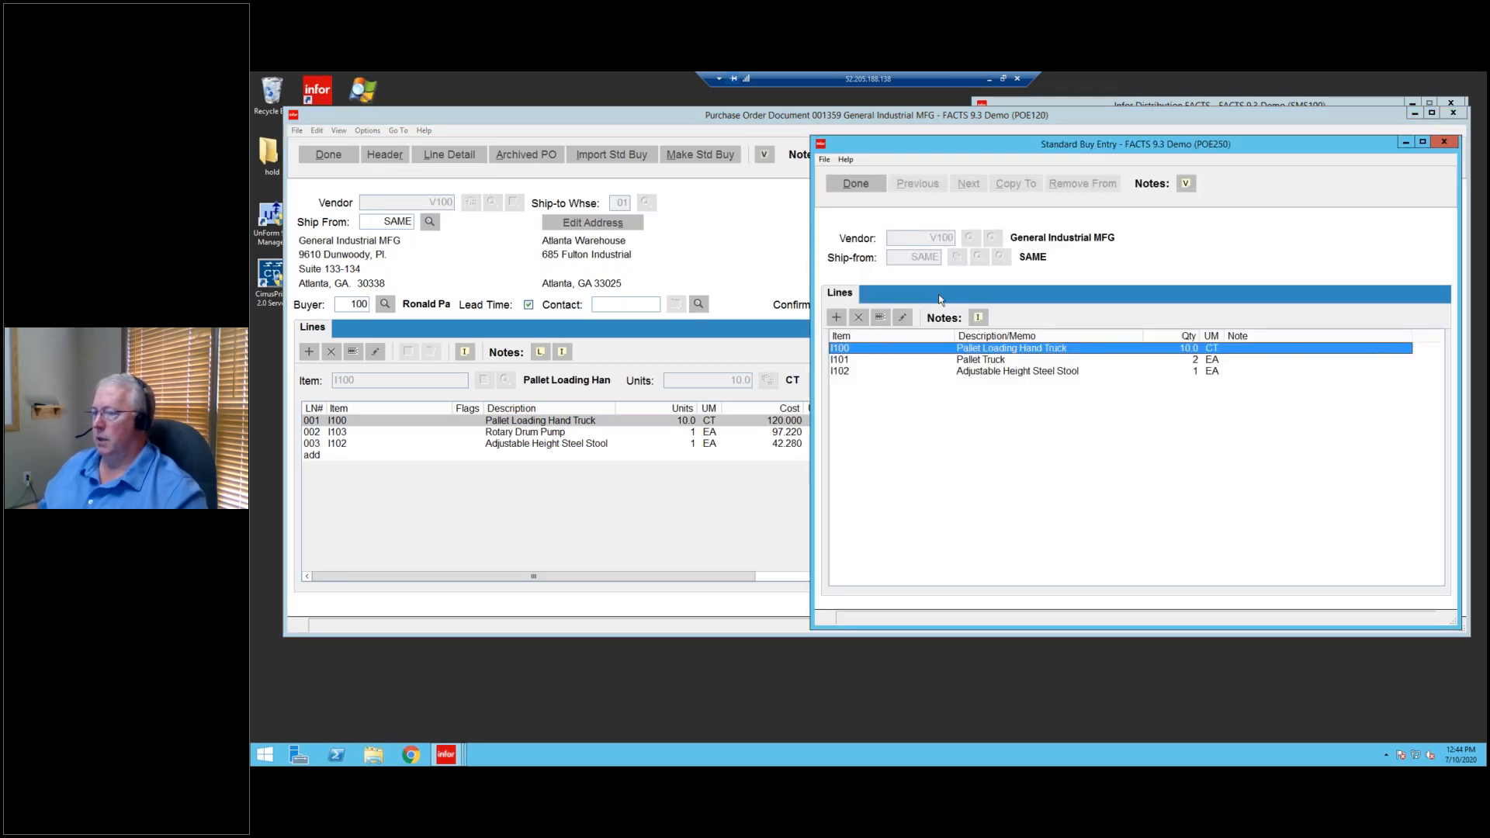
left_click(1190, 361)
left_click(1192, 373)
left_click(867, 189)
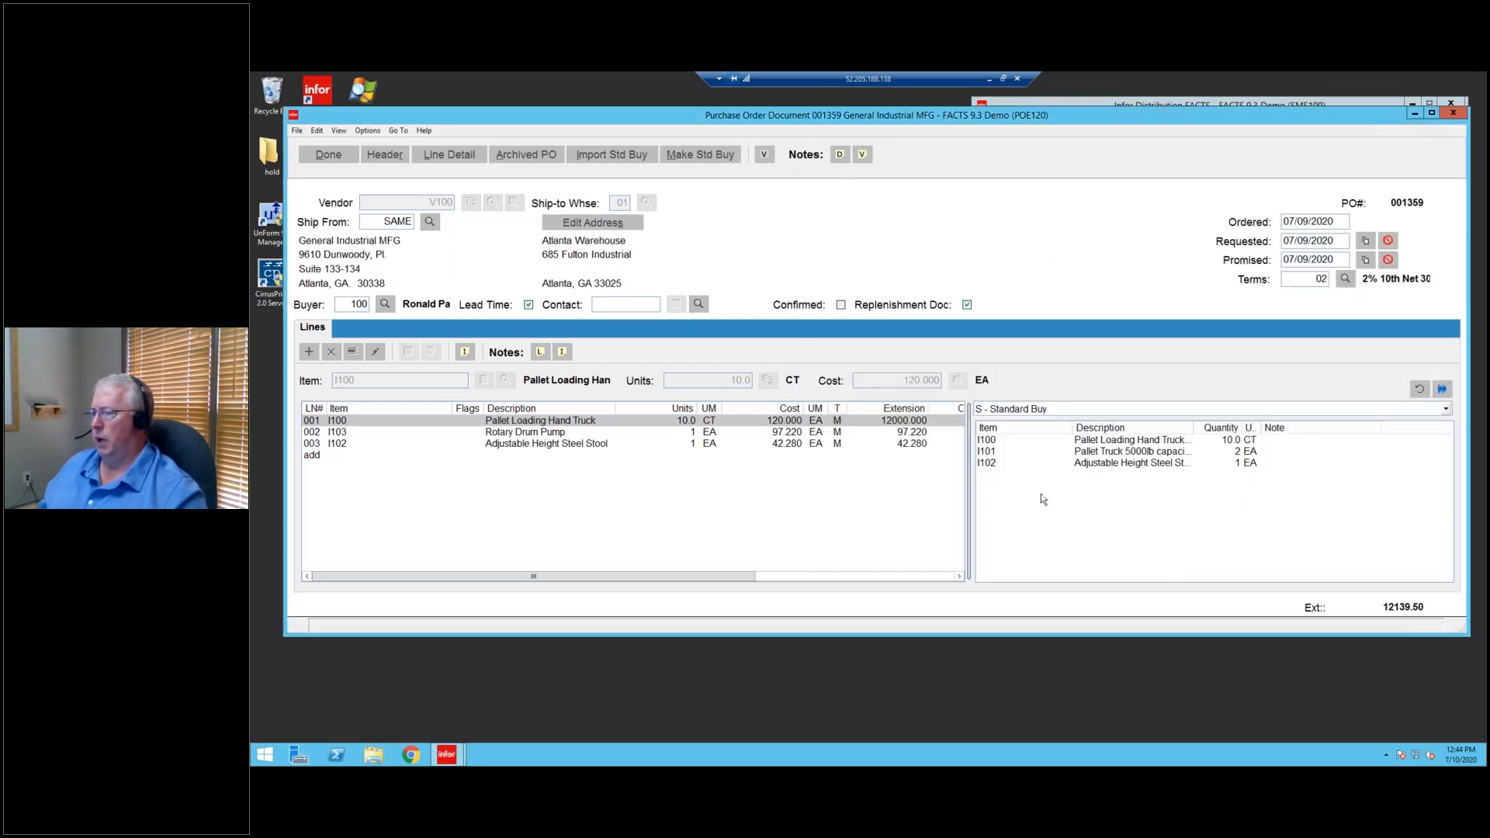
left_click(364, 132)
mouse_move(411, 230)
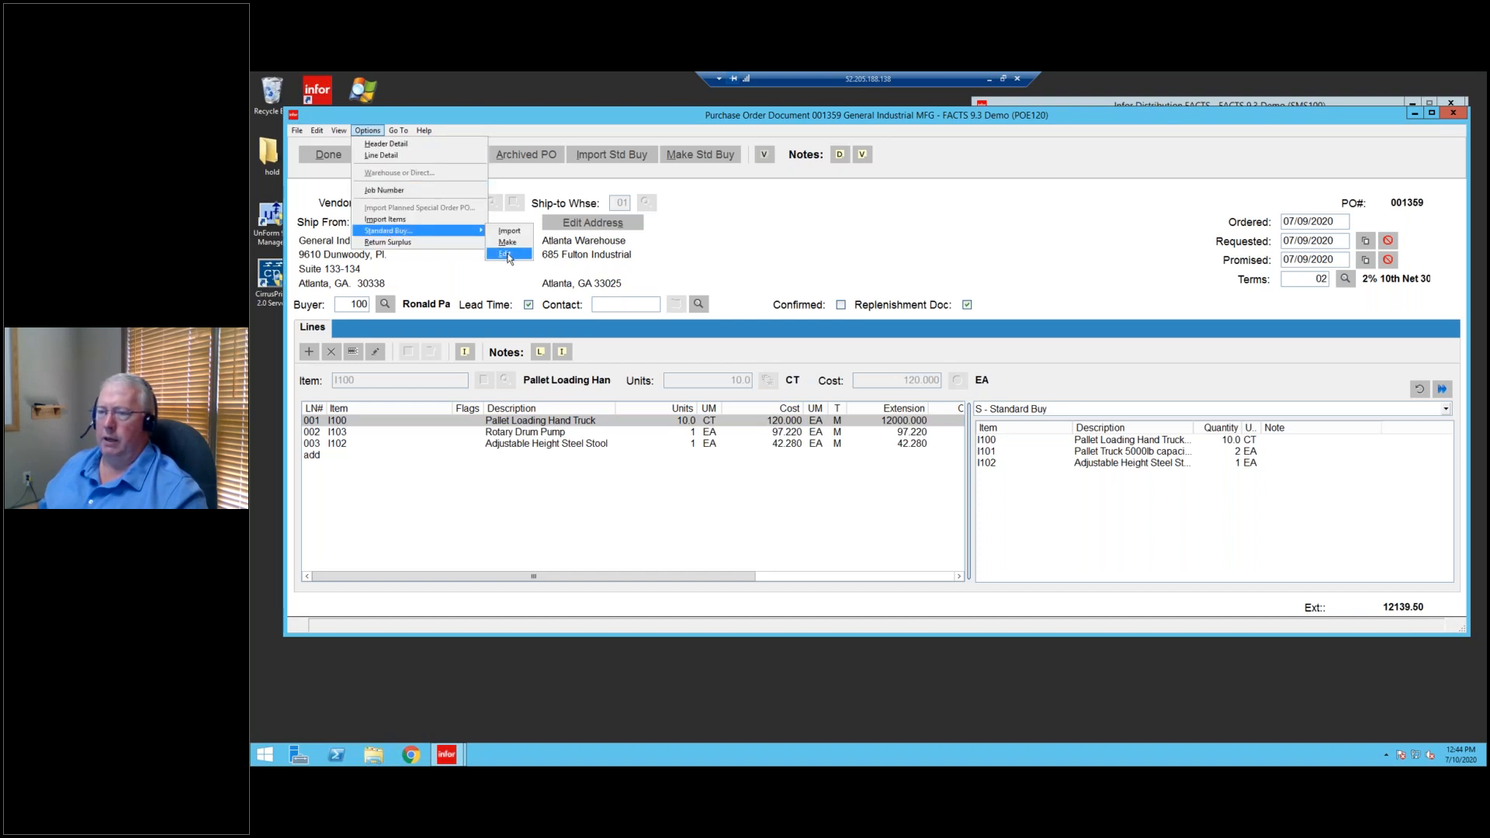
left_click(561, 115)
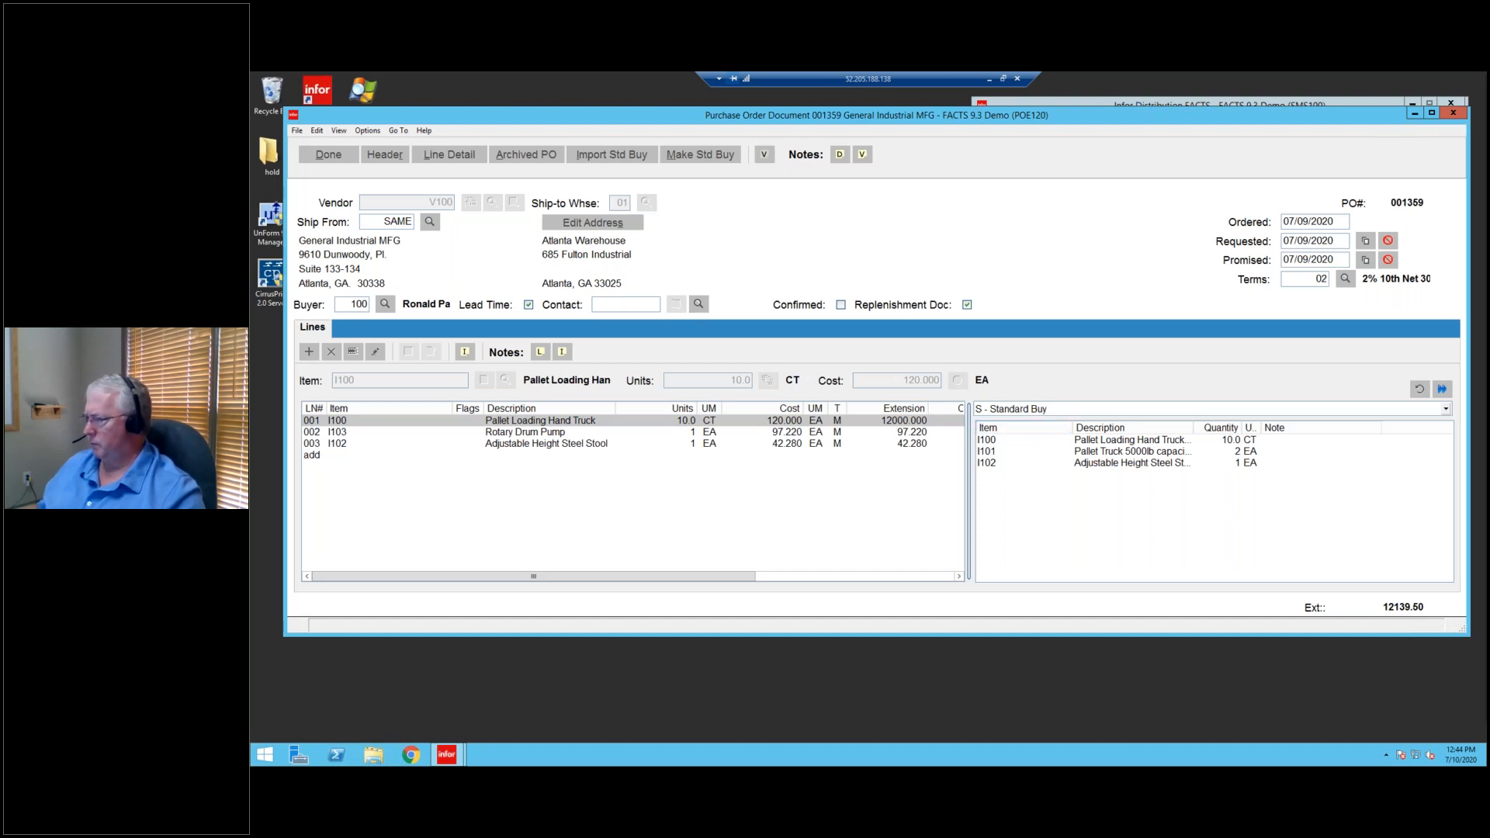
Switch the item pad to the Timeline view and widen its Type and Date columns to fit their full contents.
left_click(1044, 410)
left_click(1013, 448)
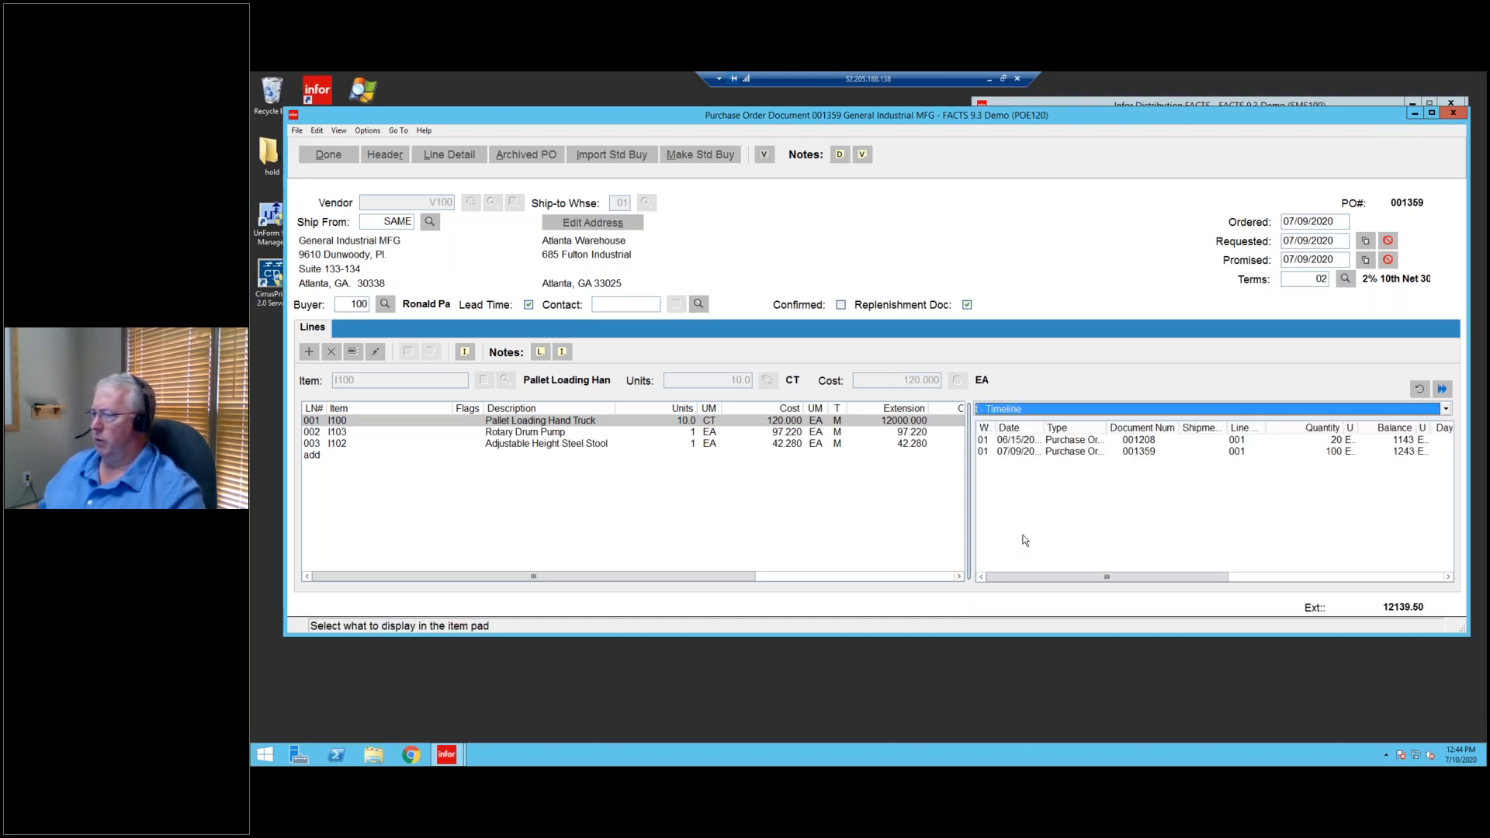
double_click(1106, 427)
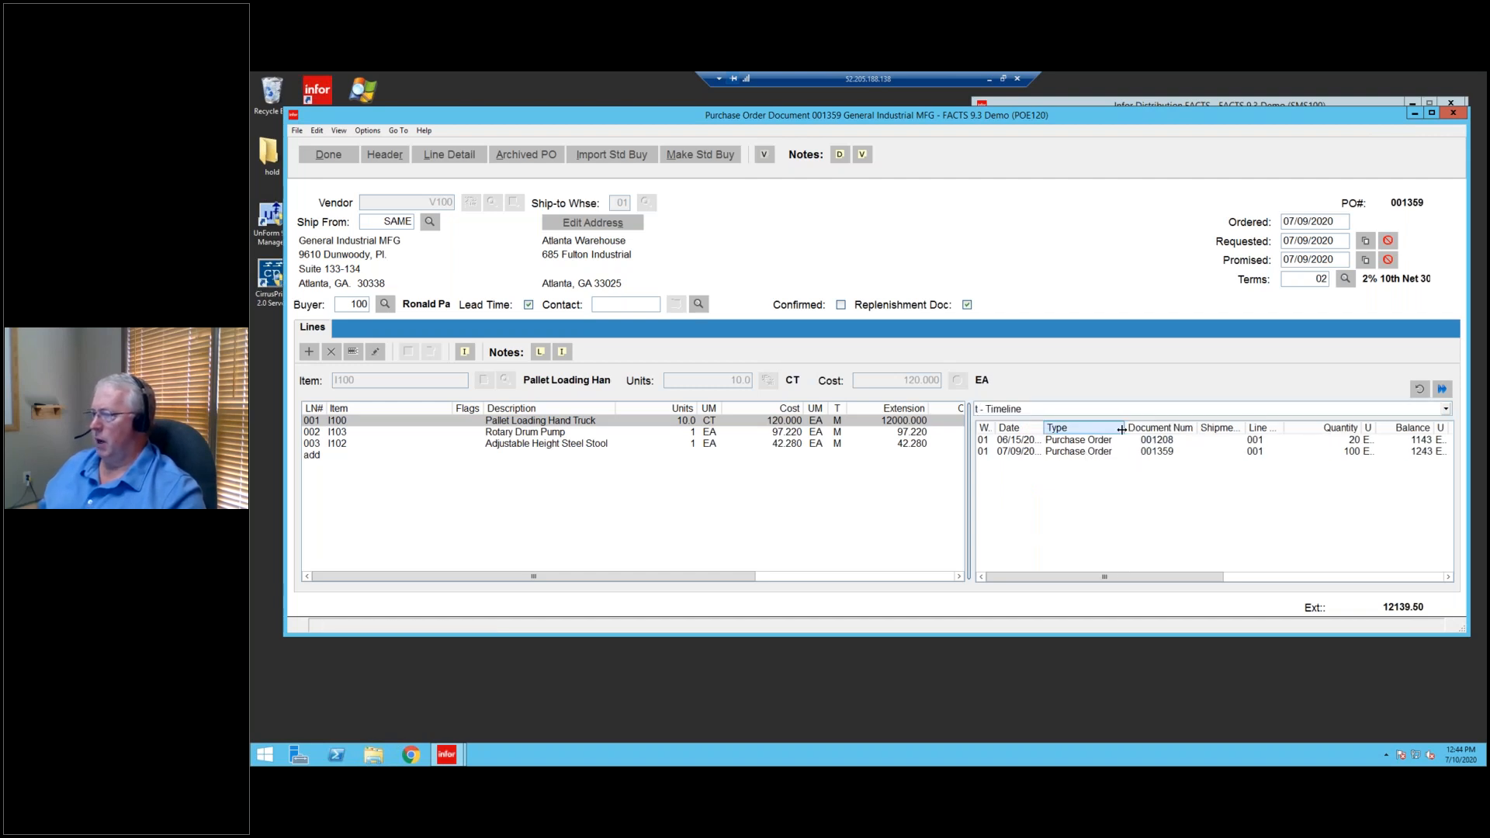
left_click(1074, 441)
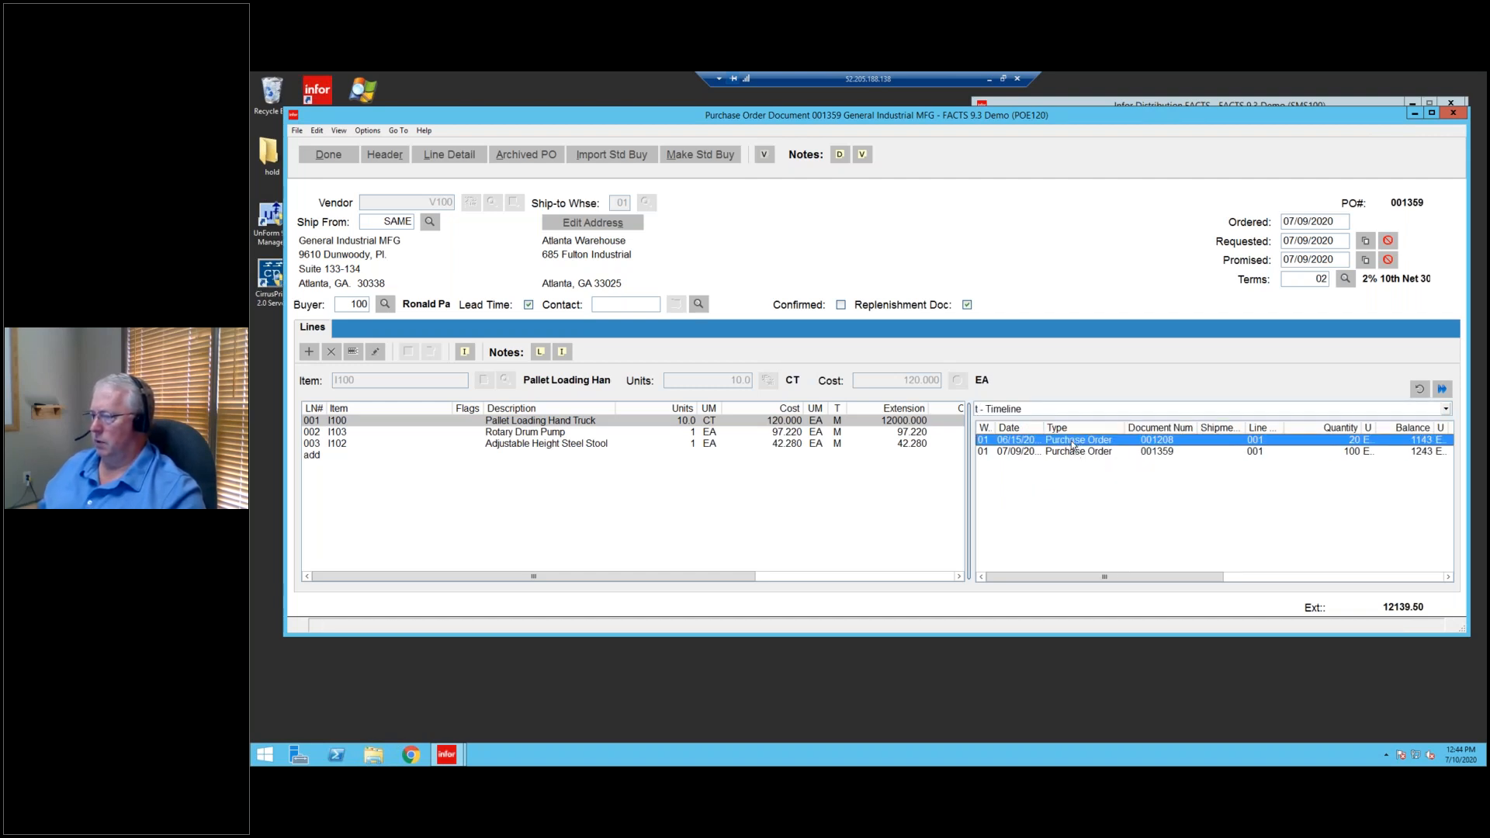
double_click(1044, 428)
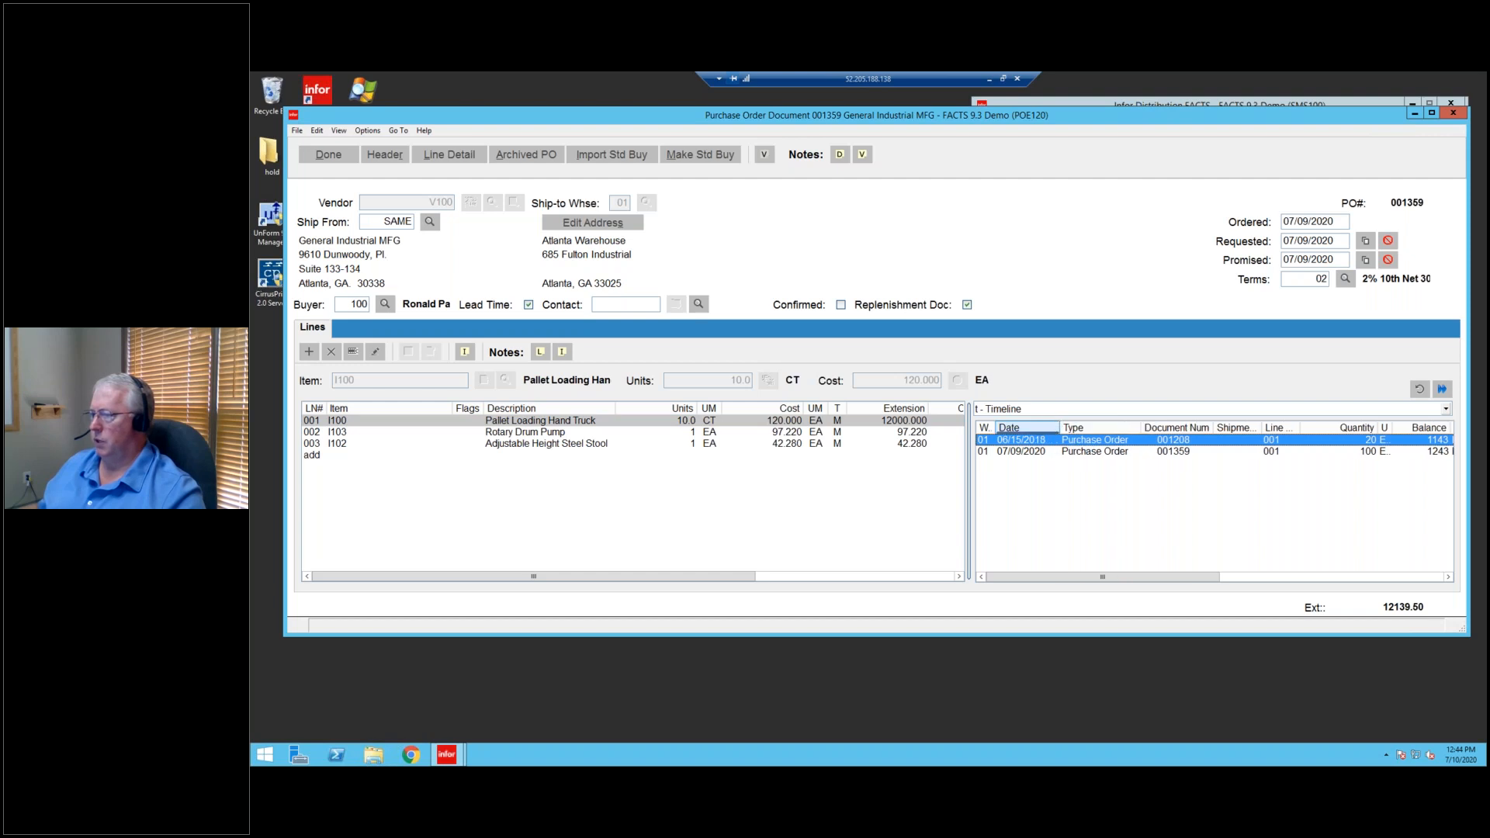
Review the Timeline's remaining columns for the 07/09/2020 purchase order and widen the UM column beside Balance.
left_click(1039, 451)
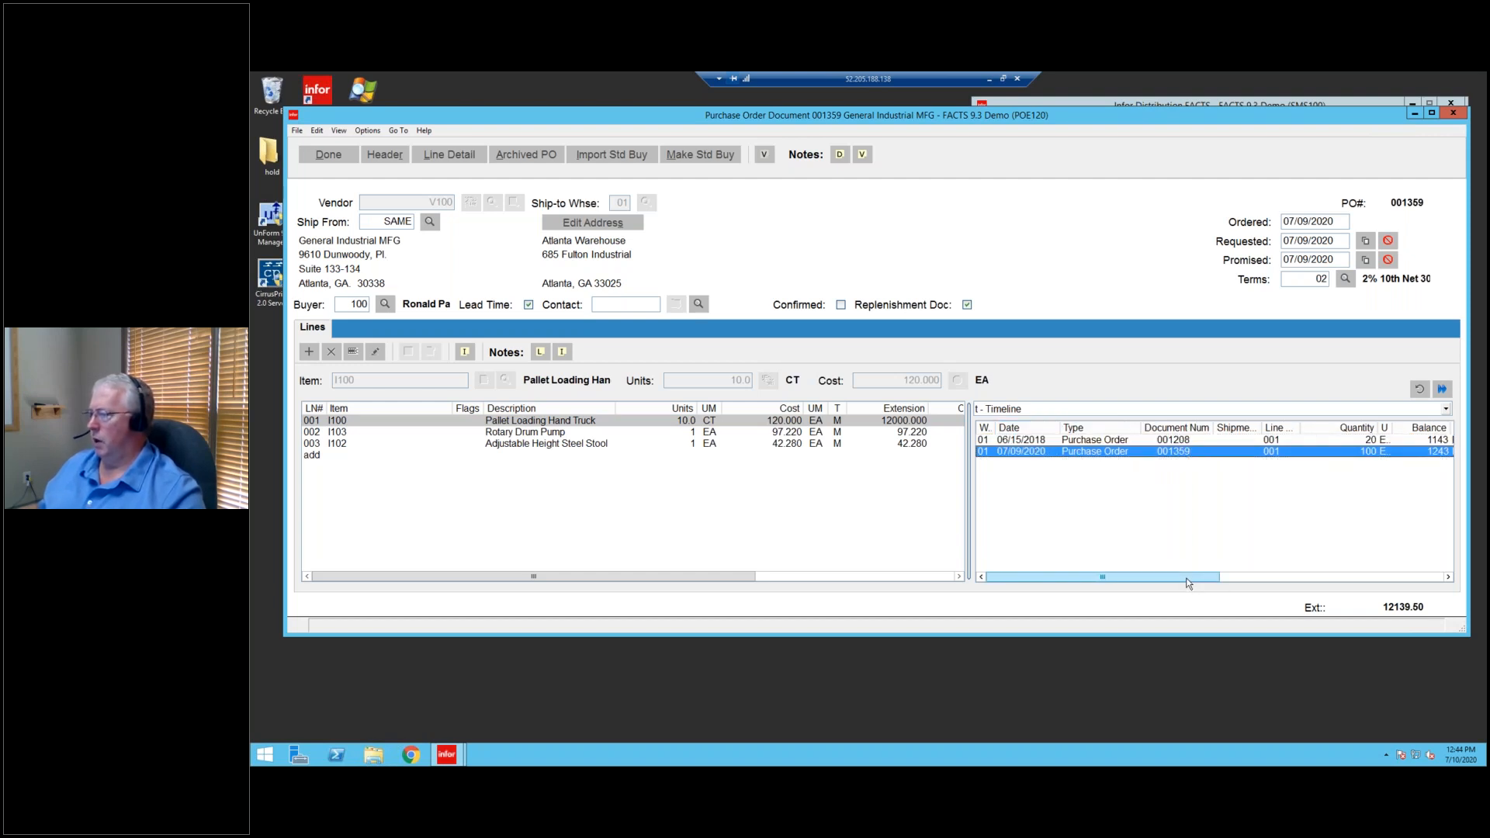
left_click_drag(1218, 575, 1273, 565)
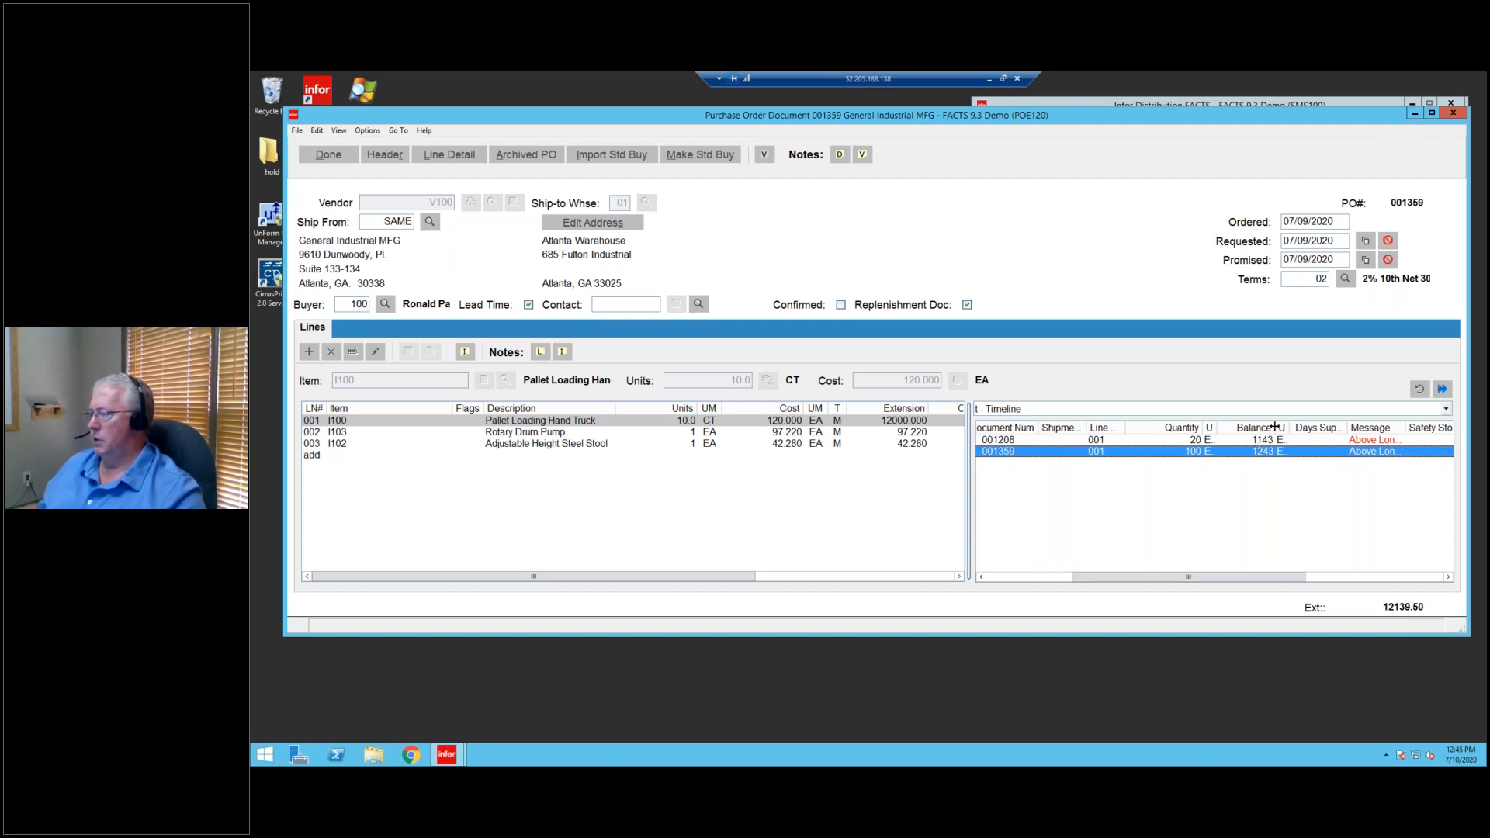
left_click_drag(1285, 428, 1297, 428)
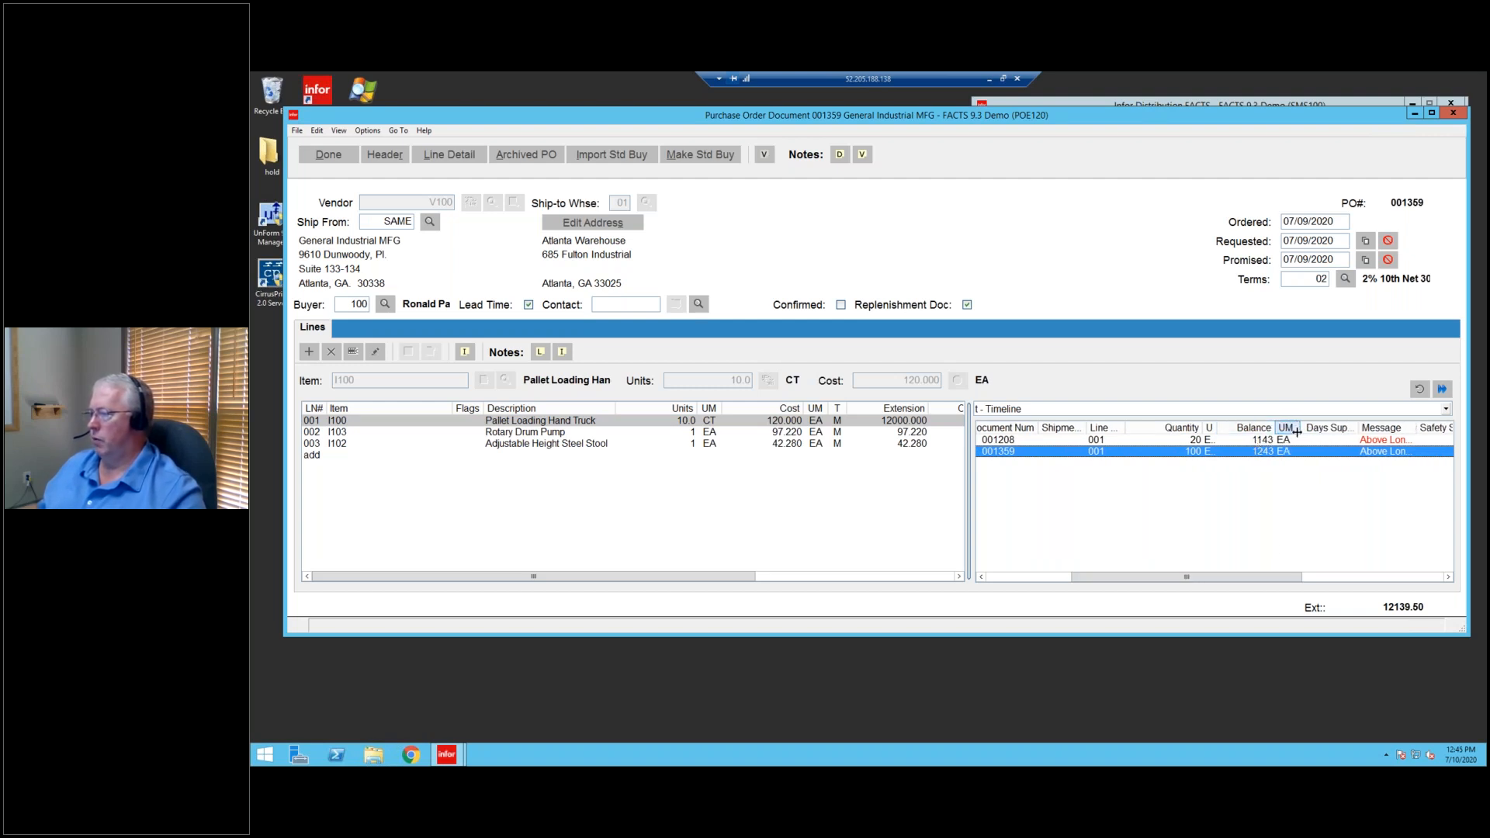
left_click_drag(1219, 575, 1106, 576)
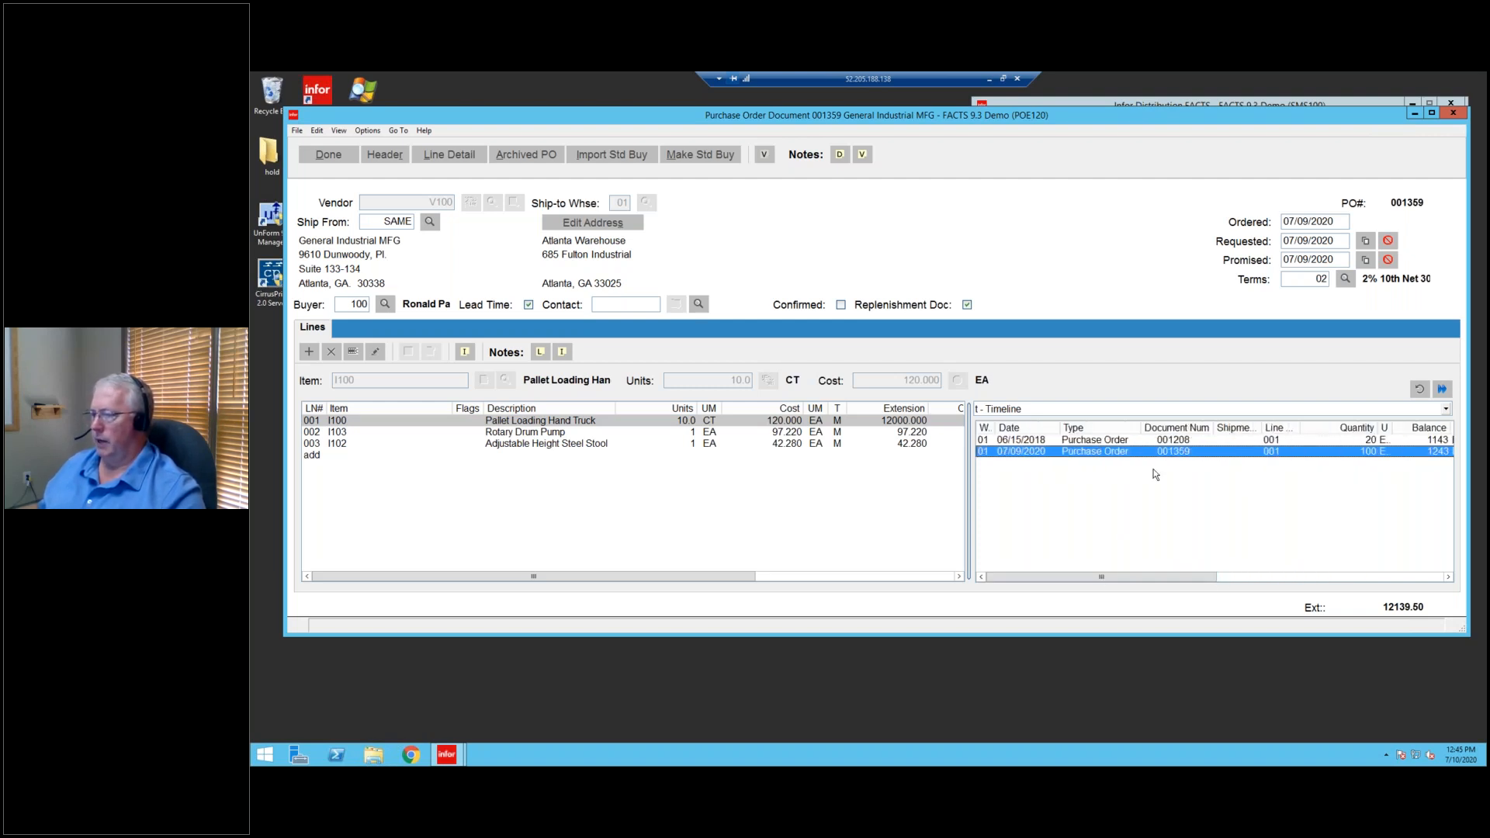
Open the 07/09/2020 purchase order from the Timeline, close its inquiry and compare the two Timeline entries.
double_click(1088, 454)
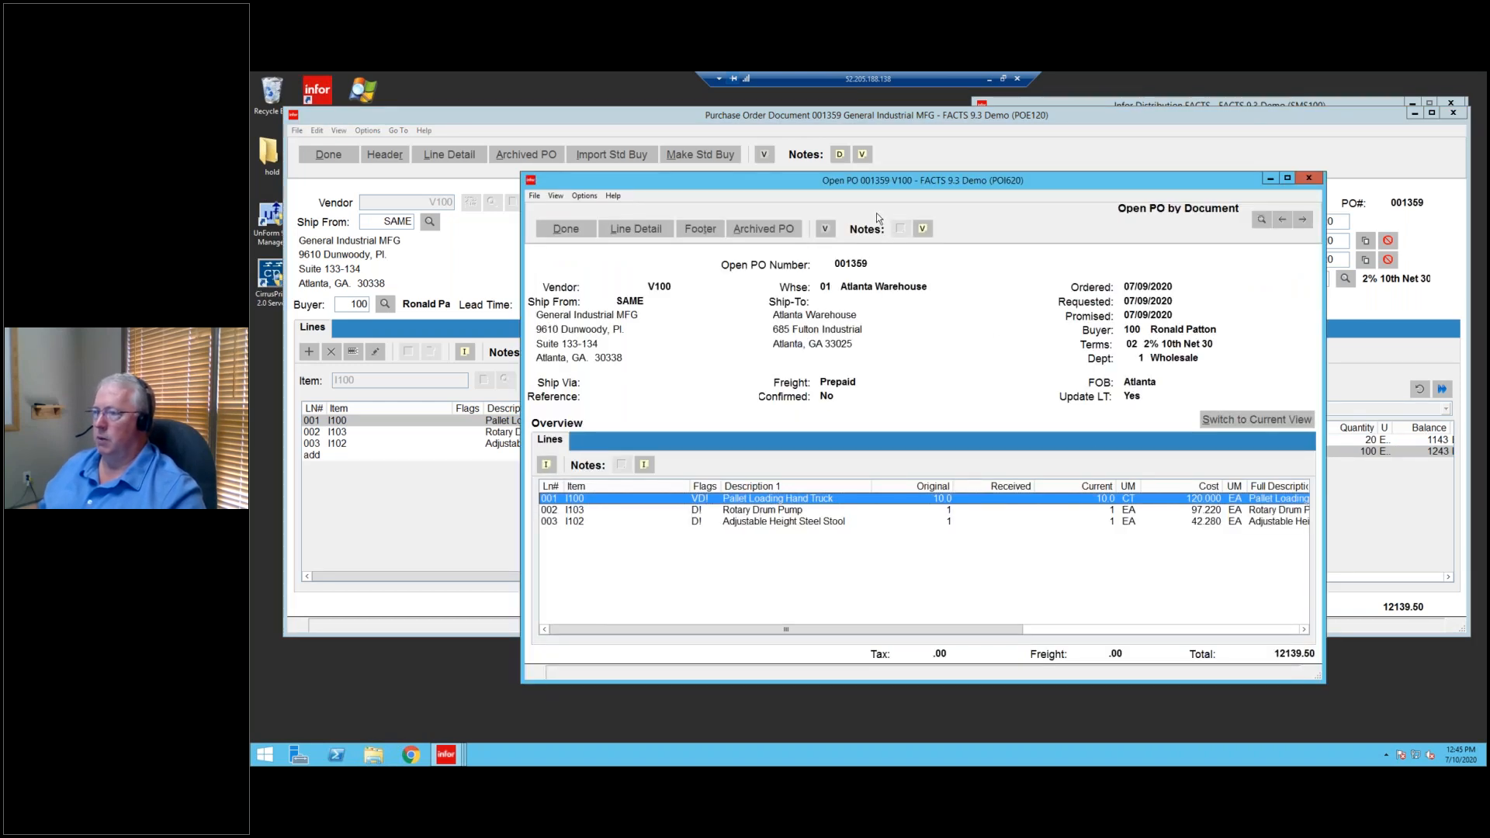
left_click(566, 229)
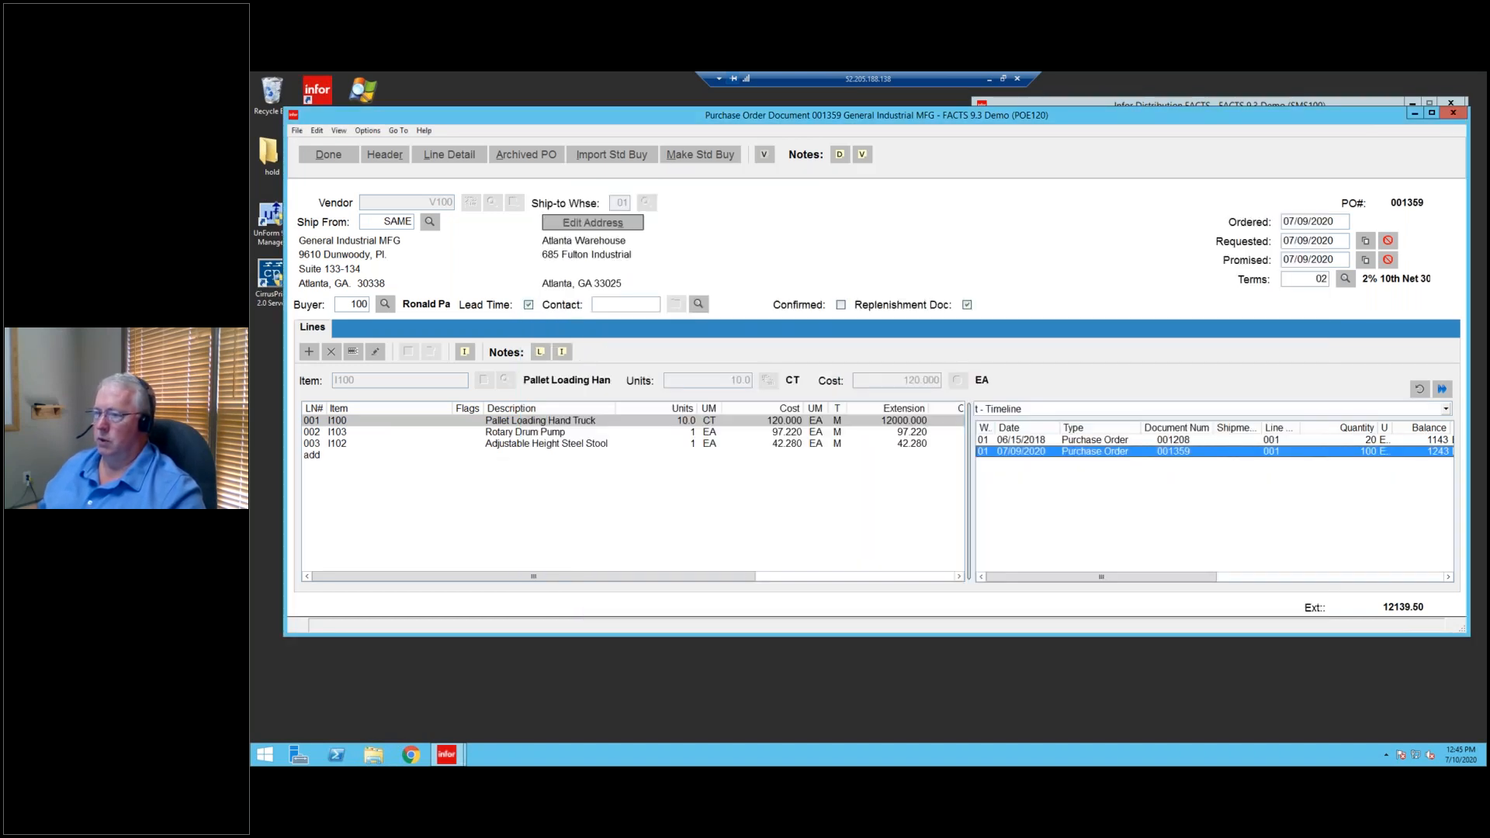
left_click(1084, 440)
left_click(1079, 452)
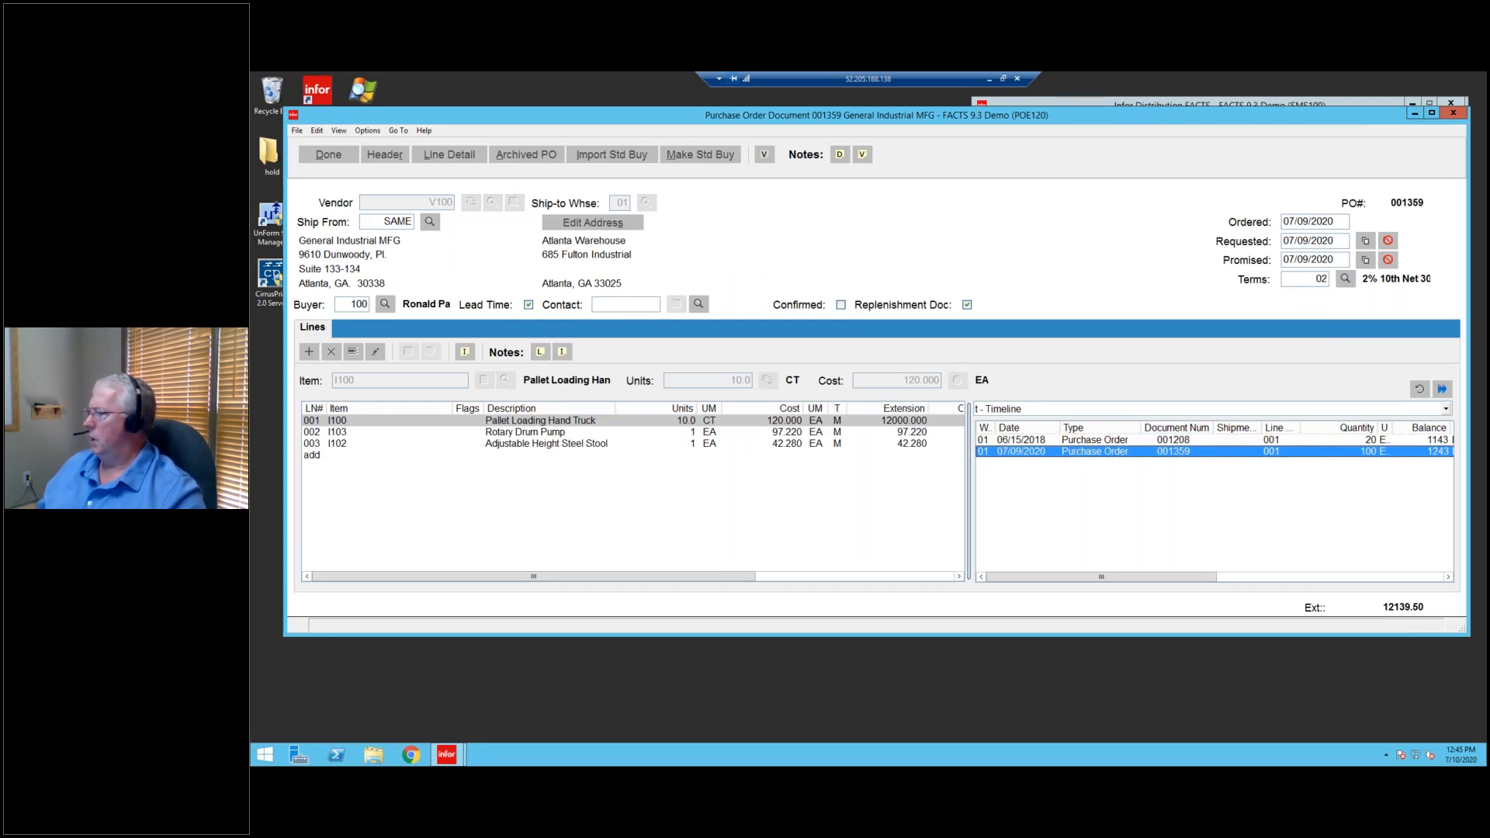
Switch the item pad to the Cost Contracts view and look through the vendor's contracts, ending on the Atlanta warehouse line.
left_click(1083, 407)
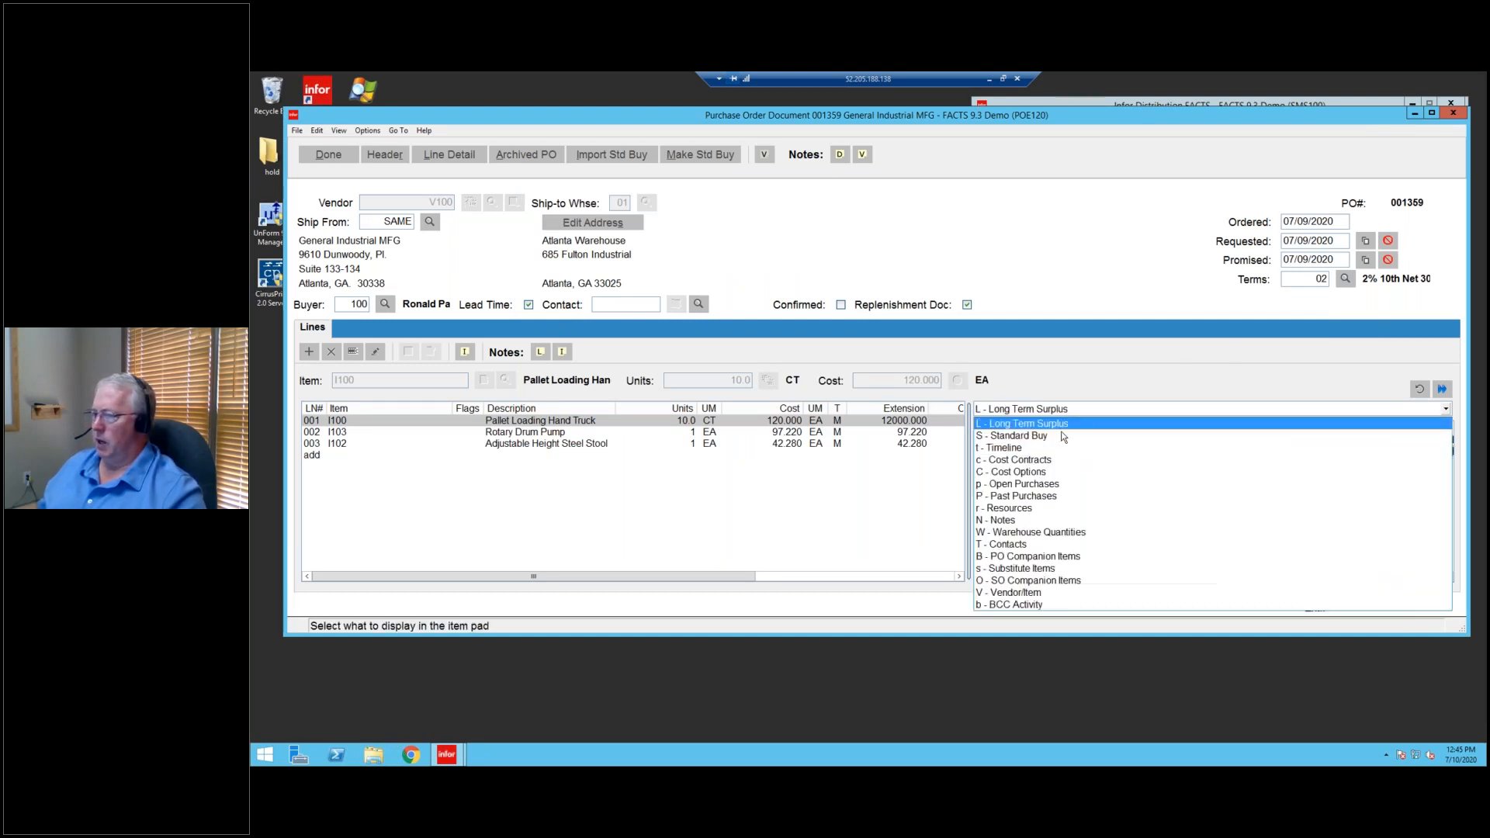
left_click(1020, 461)
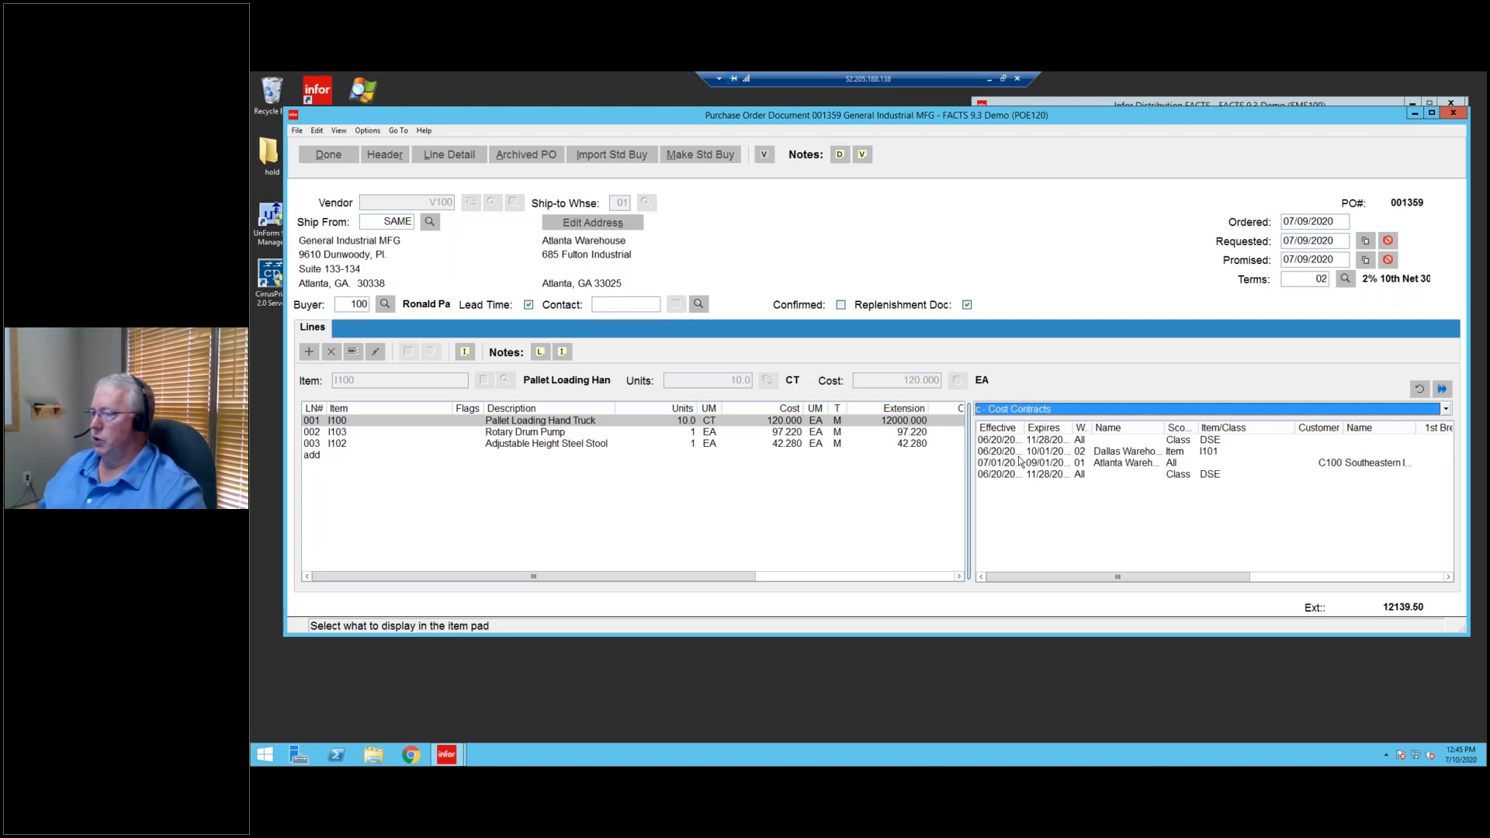
left_click(1021, 452)
left_click(1026, 441)
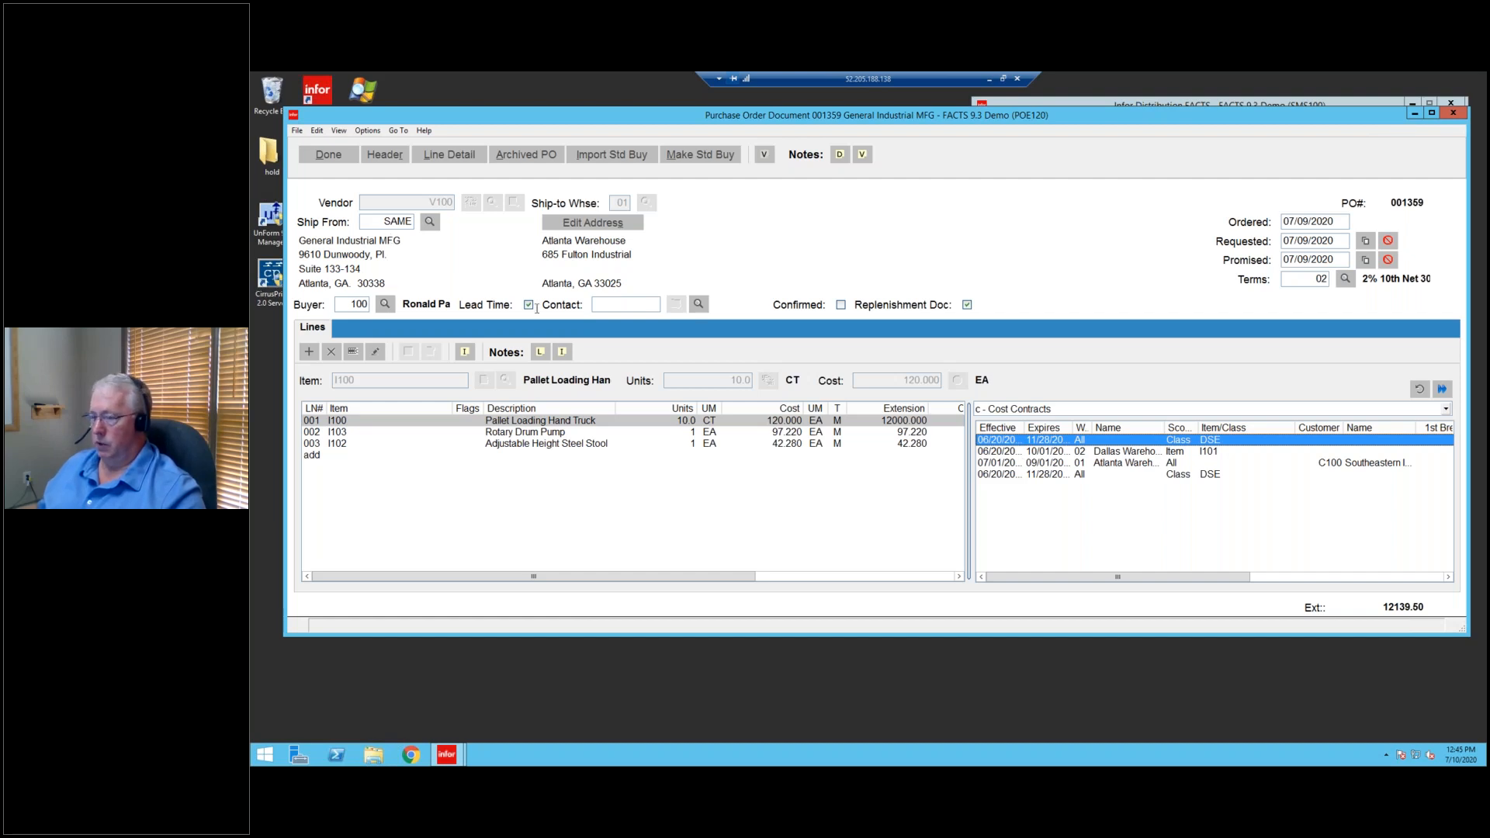
left_click(1071, 464)
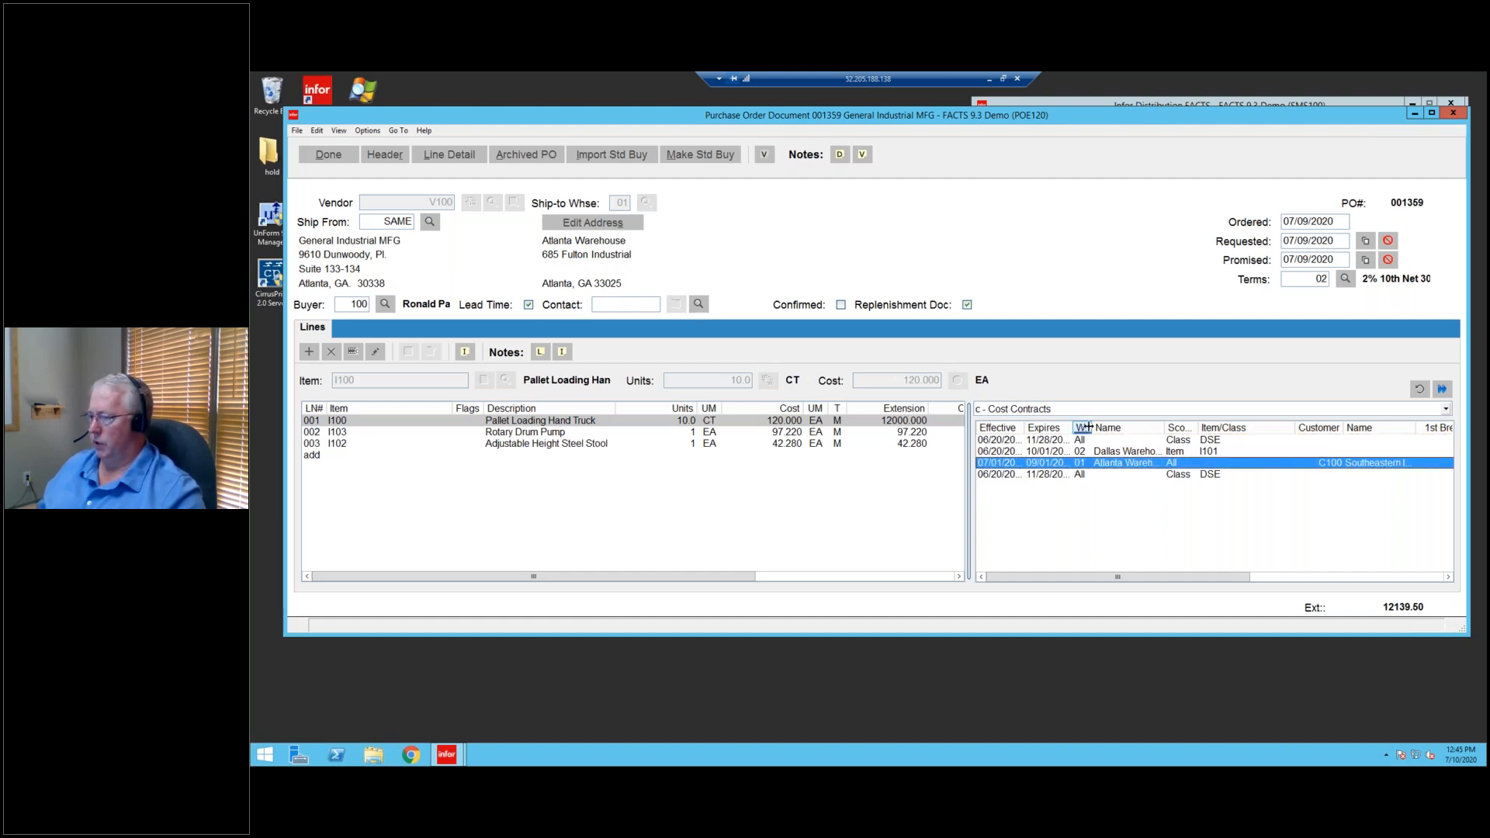
Open Cost Contract Entry from the Atlanta warehouse contract, move its window up to review the contract lines, and close it.
double_click(1029, 464)
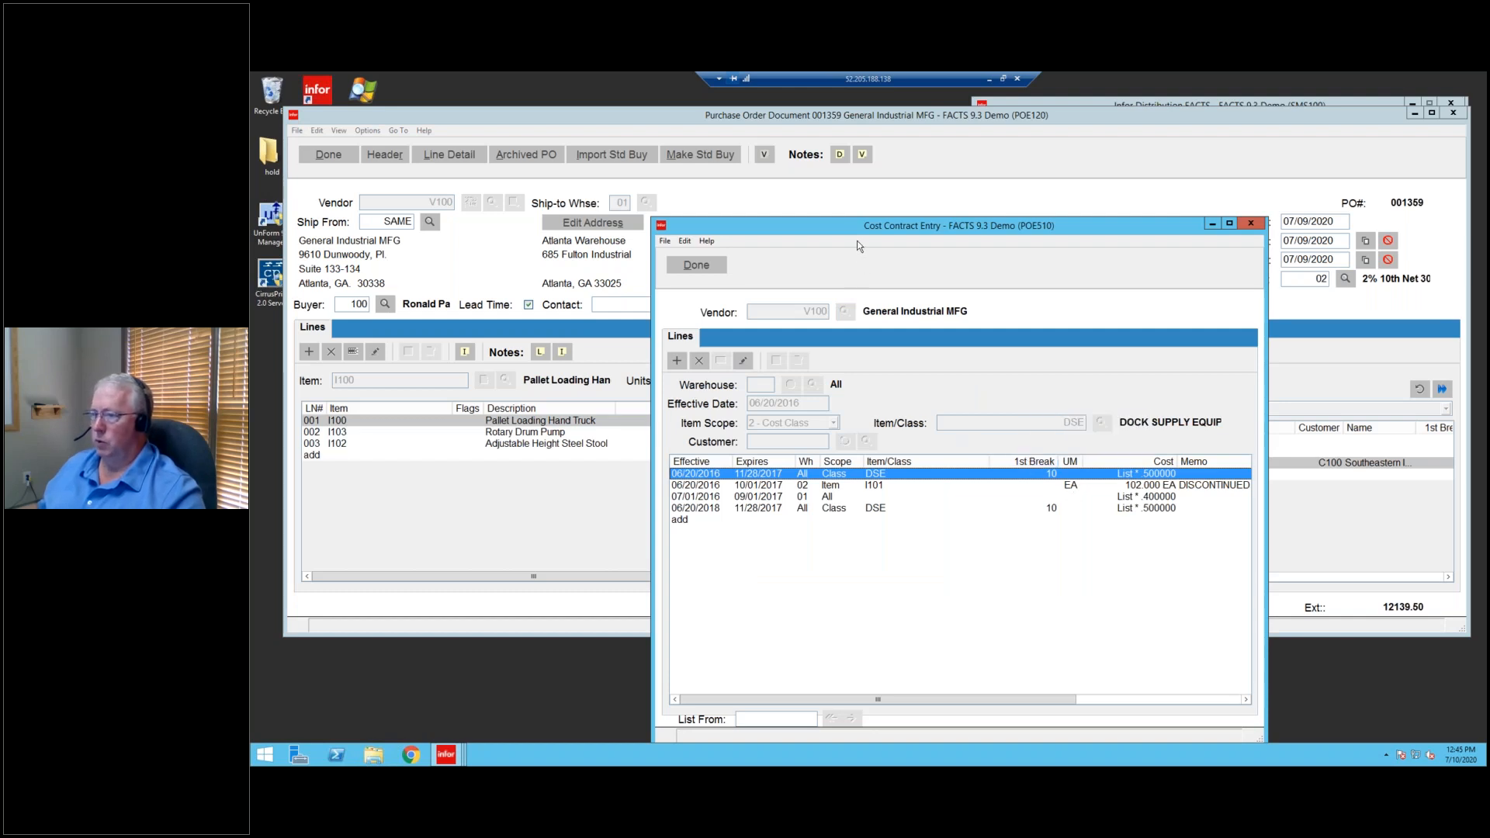
left_click_drag(845, 217, 820, 180)
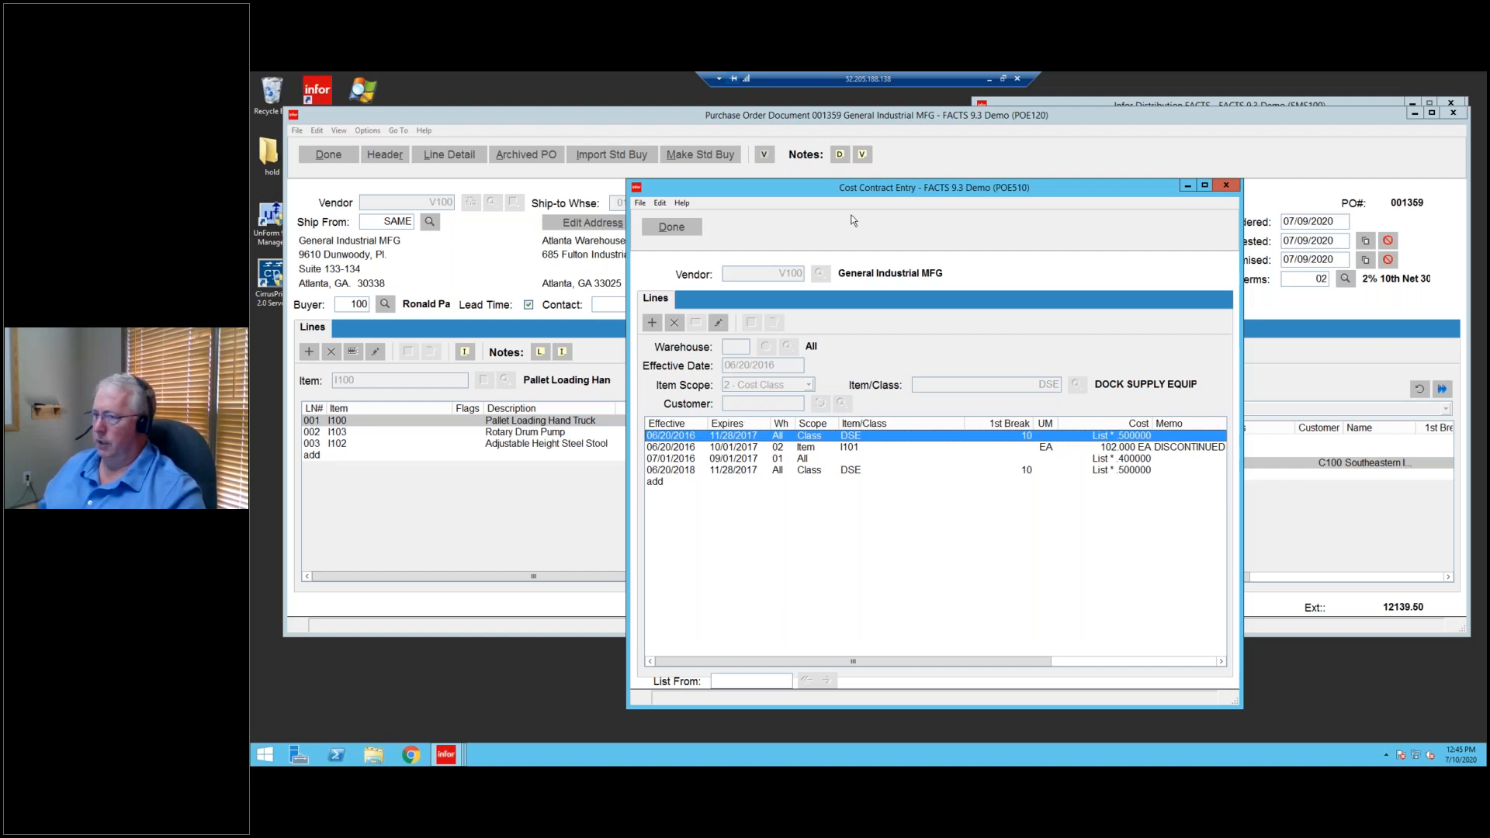
left_click_drag(846, 193, 849, 183)
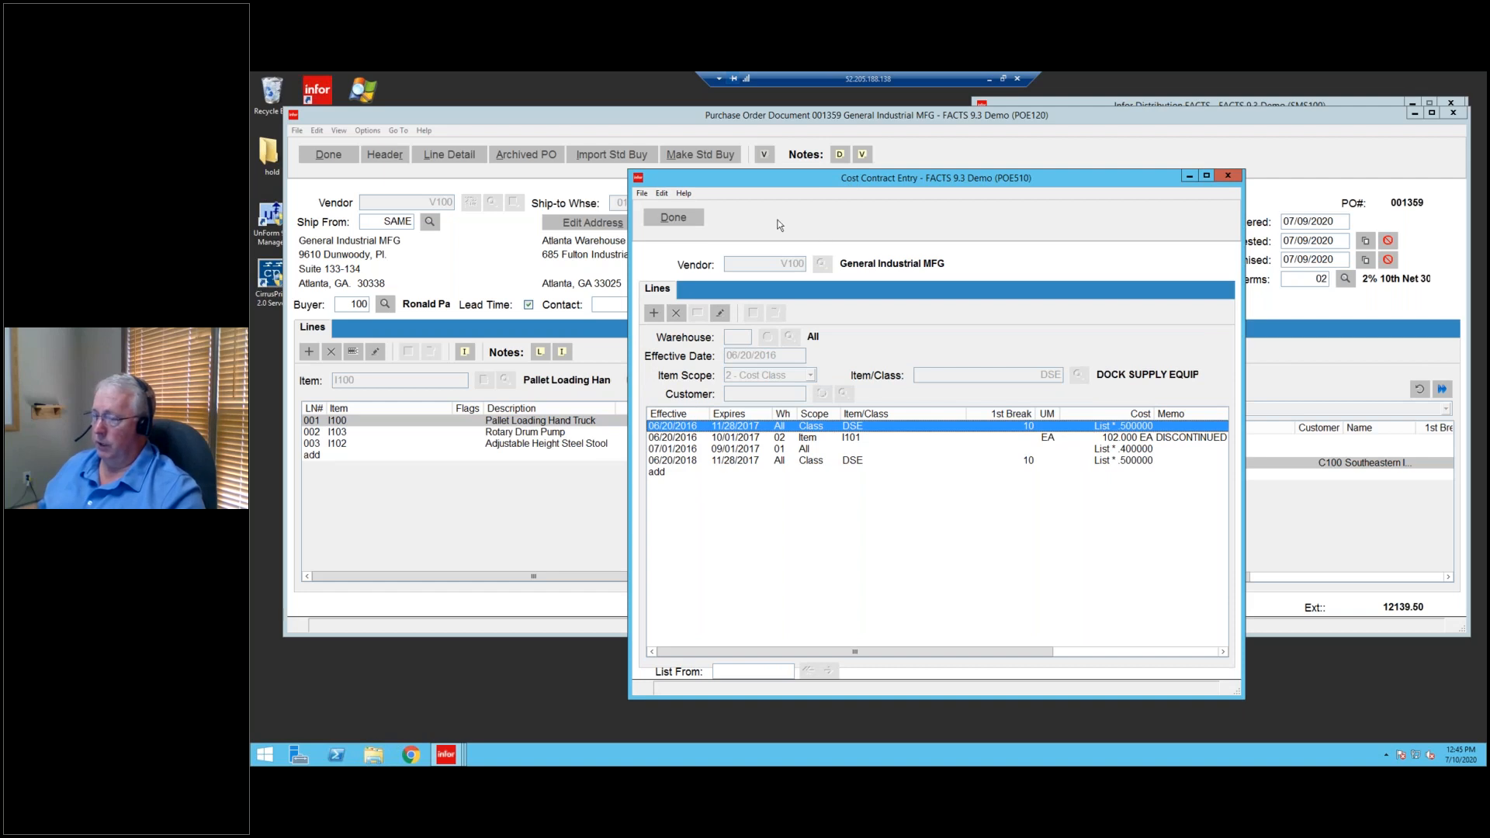
left_click(672, 220)
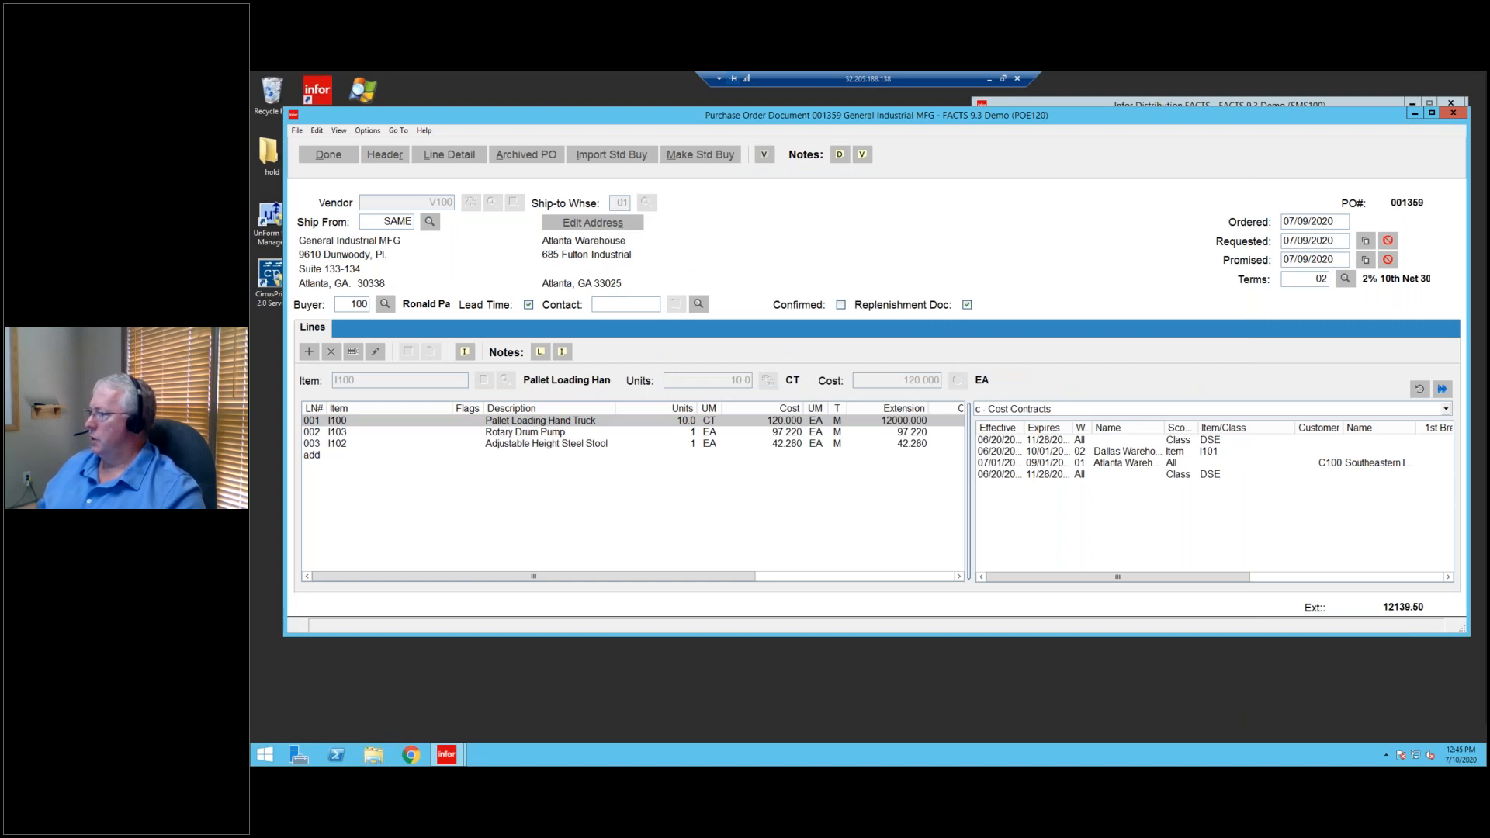
Switch the item pad to the Cost Options view and check it against order lines I103, I102 and I100.
left_click(1389, 409)
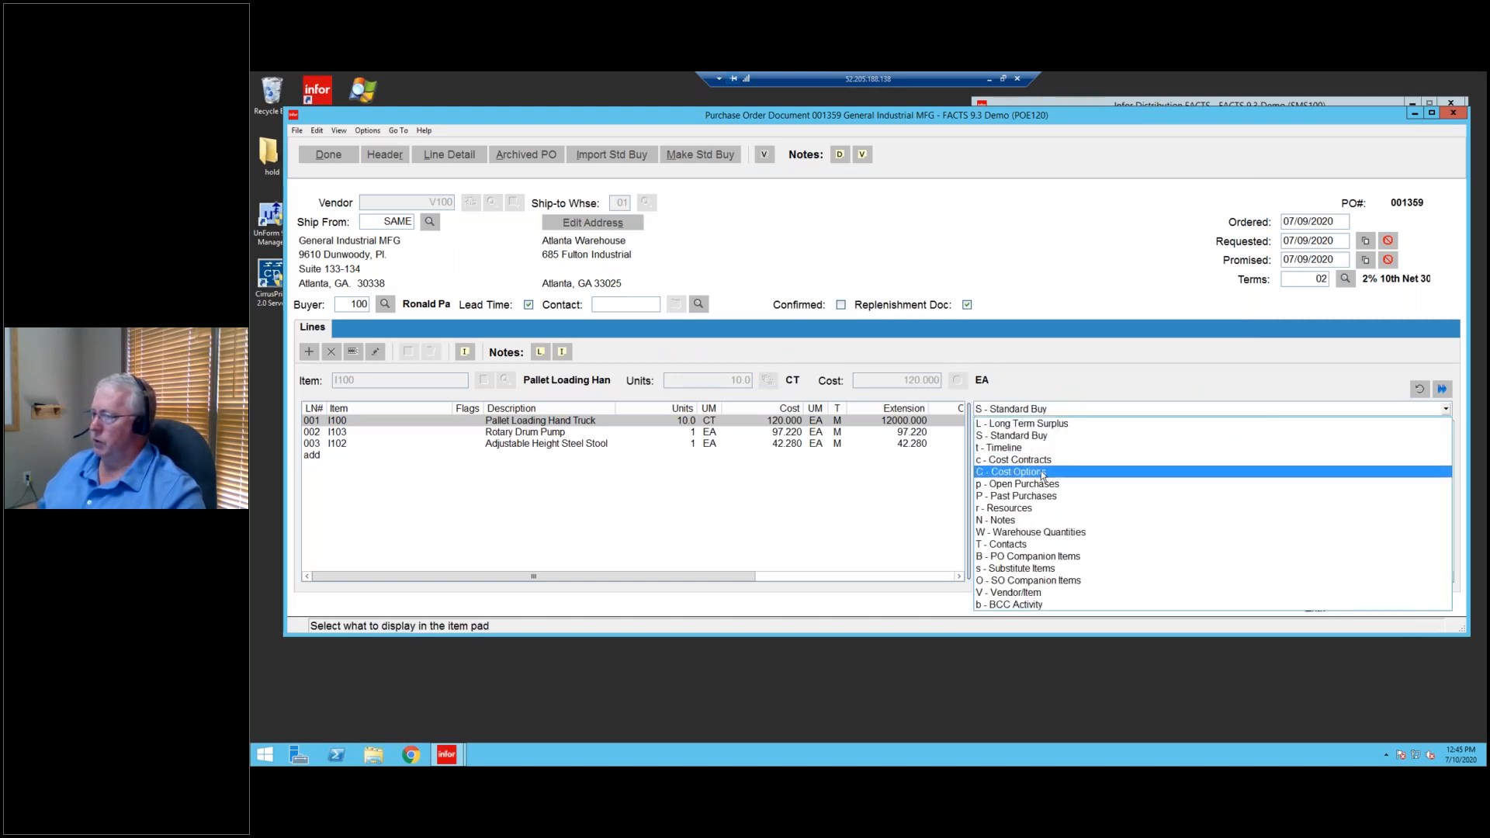
left_click(1041, 473)
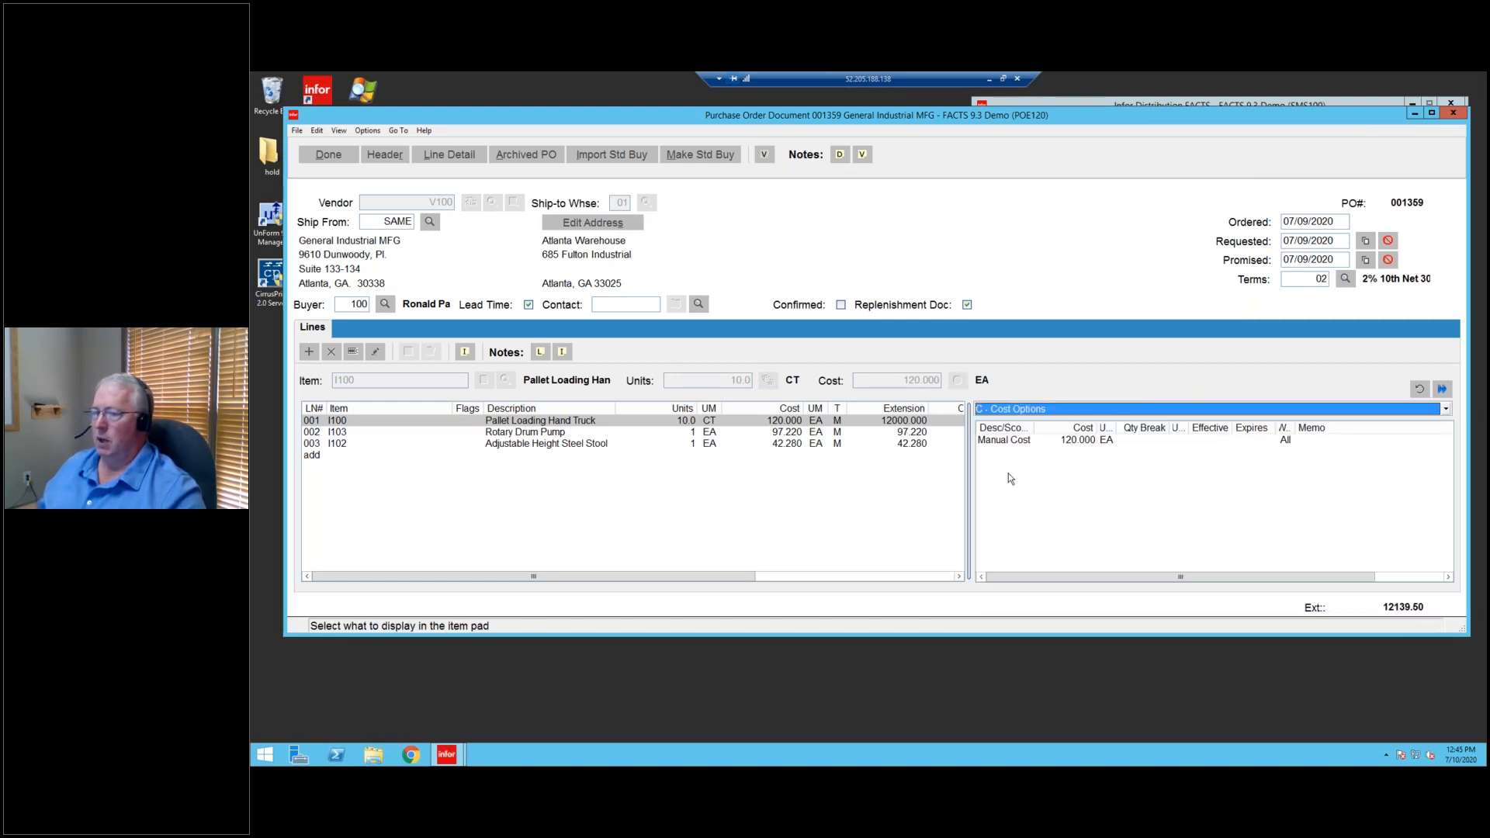
left_click(471, 433)
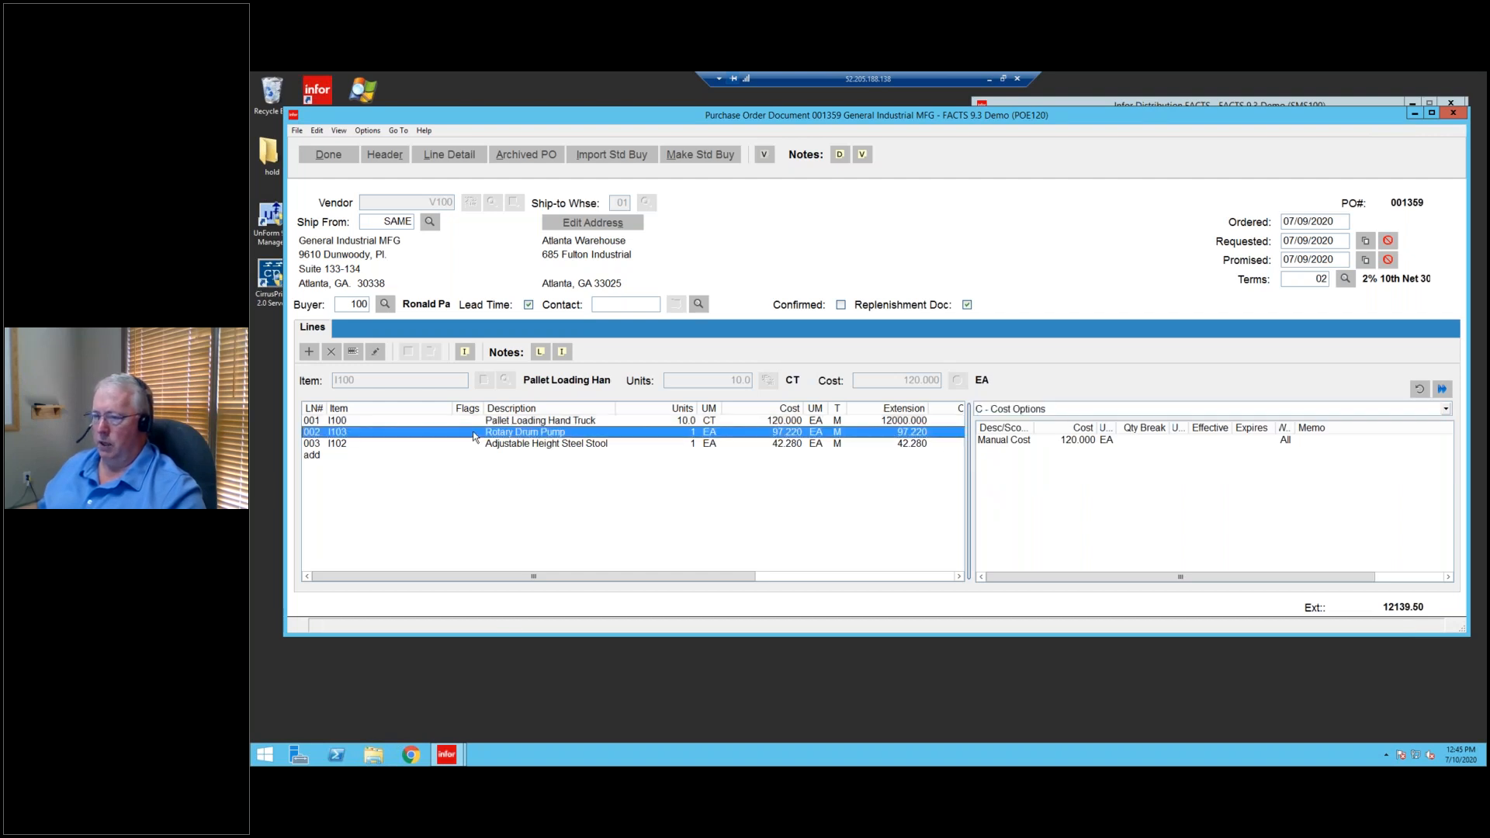
left_click(473, 443)
left_click(474, 432)
left_click(473, 421)
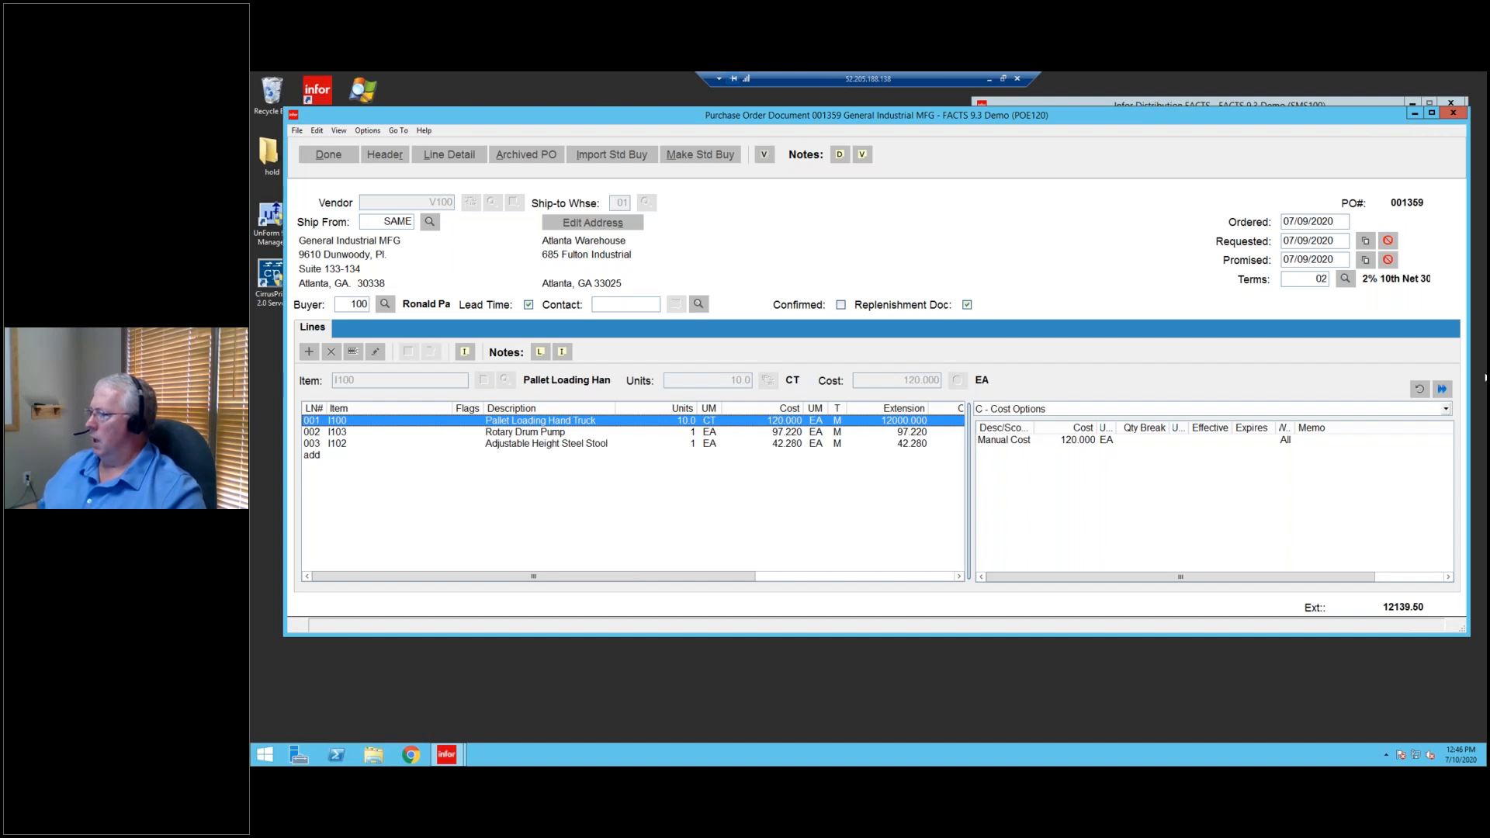
Switch the item pad to the Open Purchases view and check it against order lines I102, I103 and I100.
left_click(1091, 411)
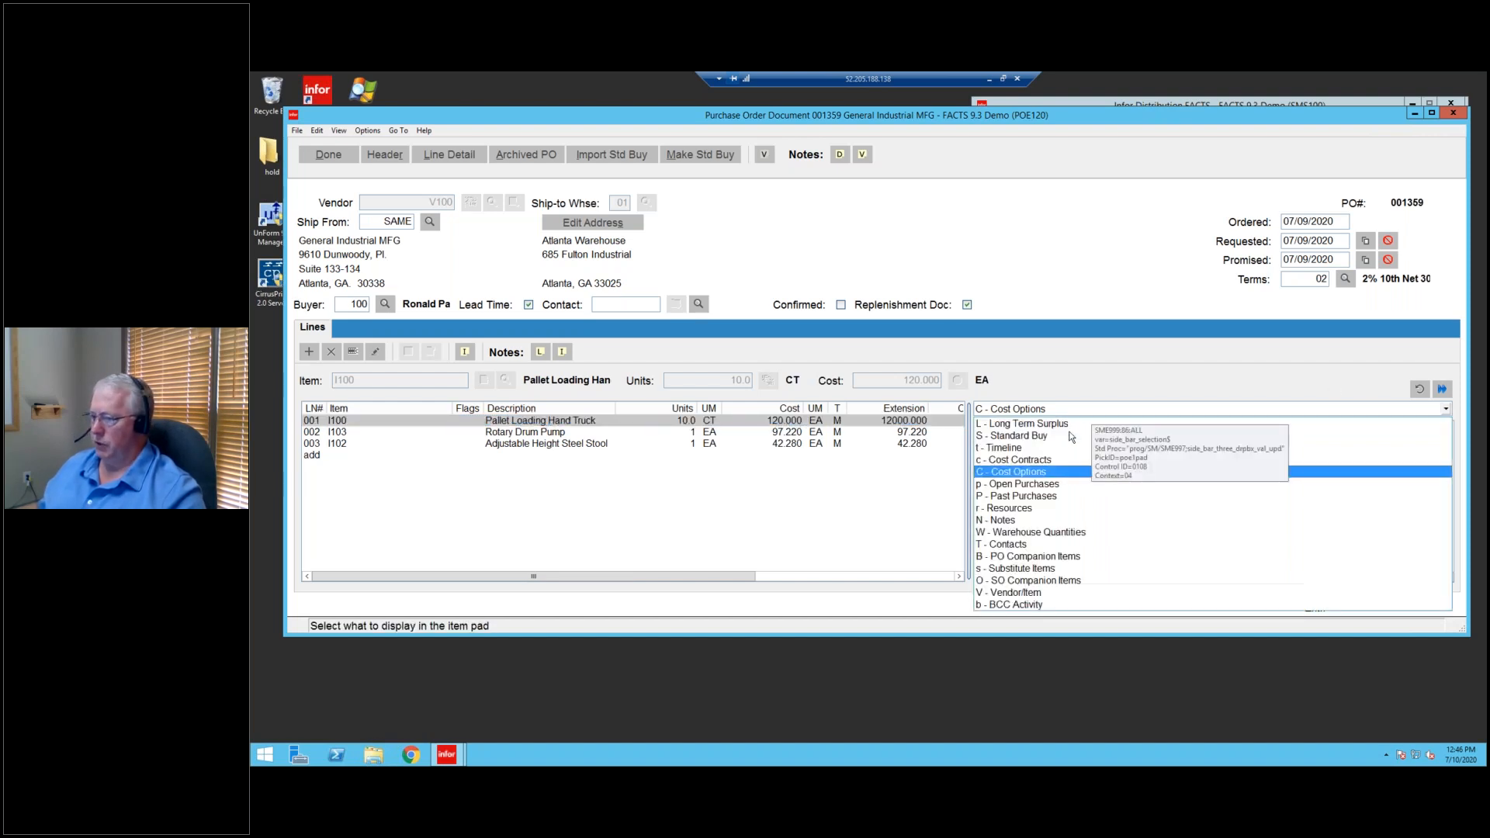
left_click(1006, 484)
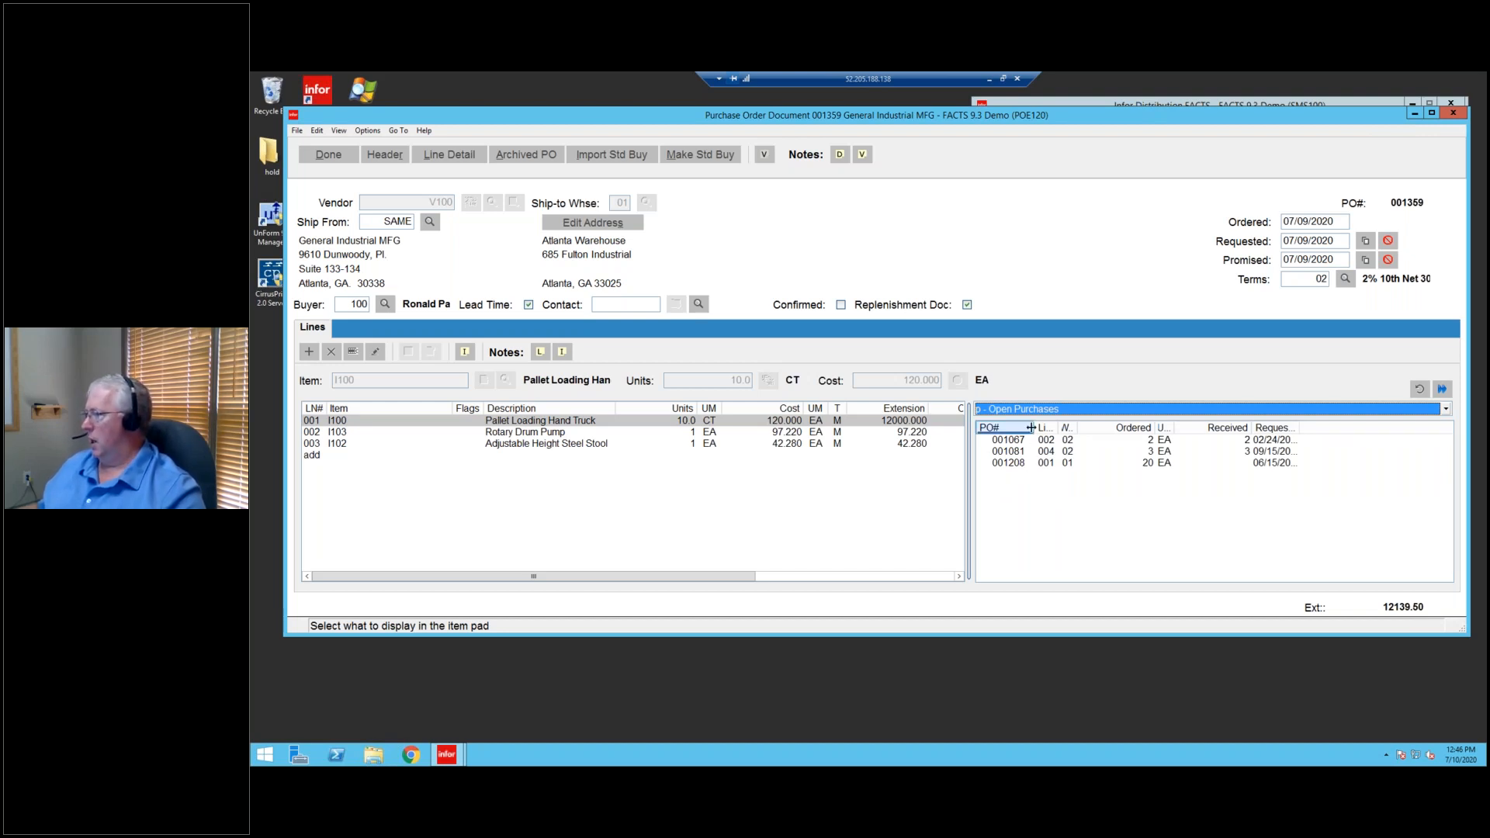
left_click(380, 444)
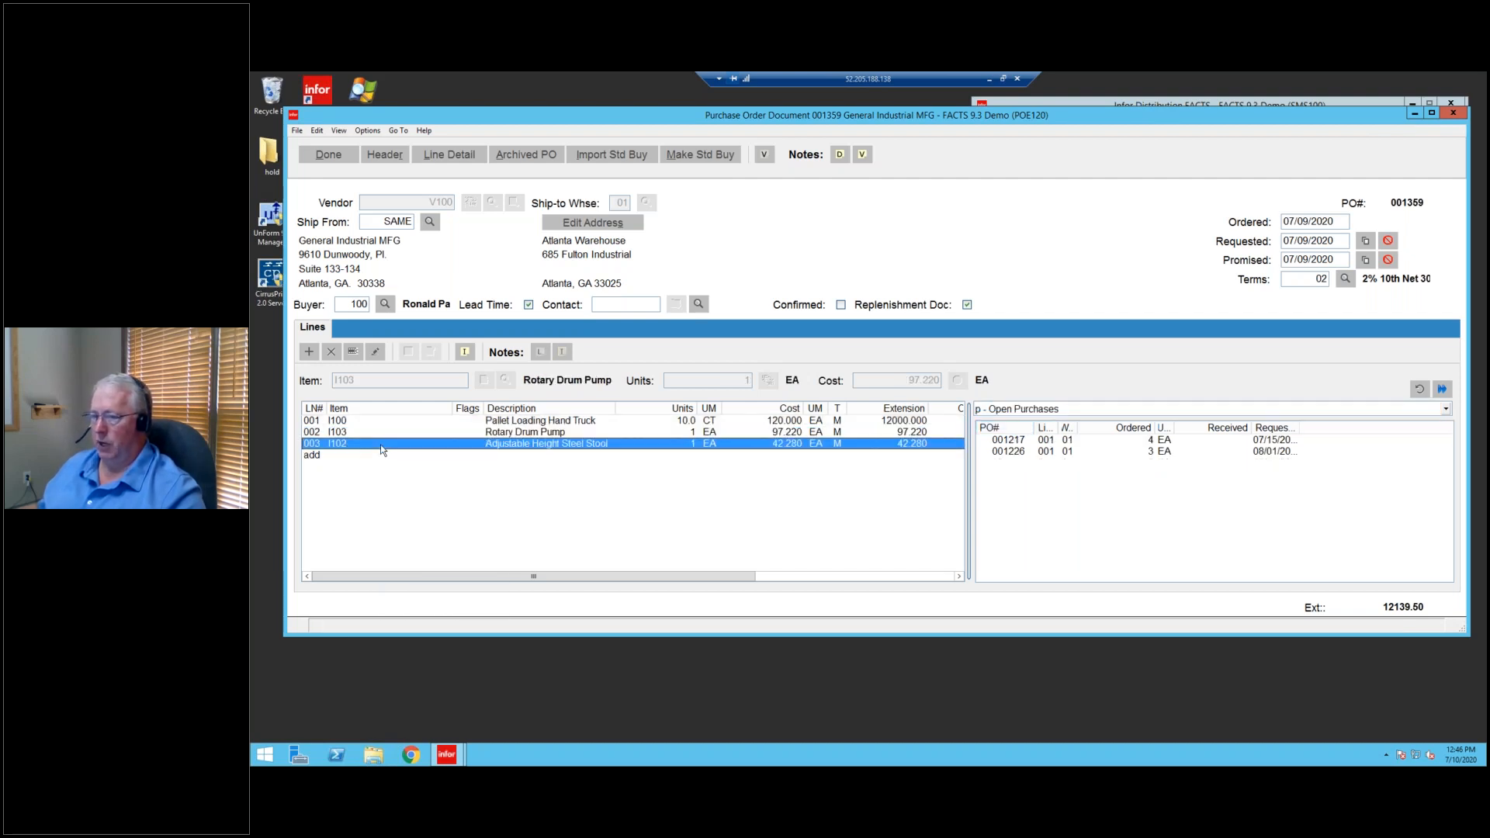
key("Up")
key("Up")
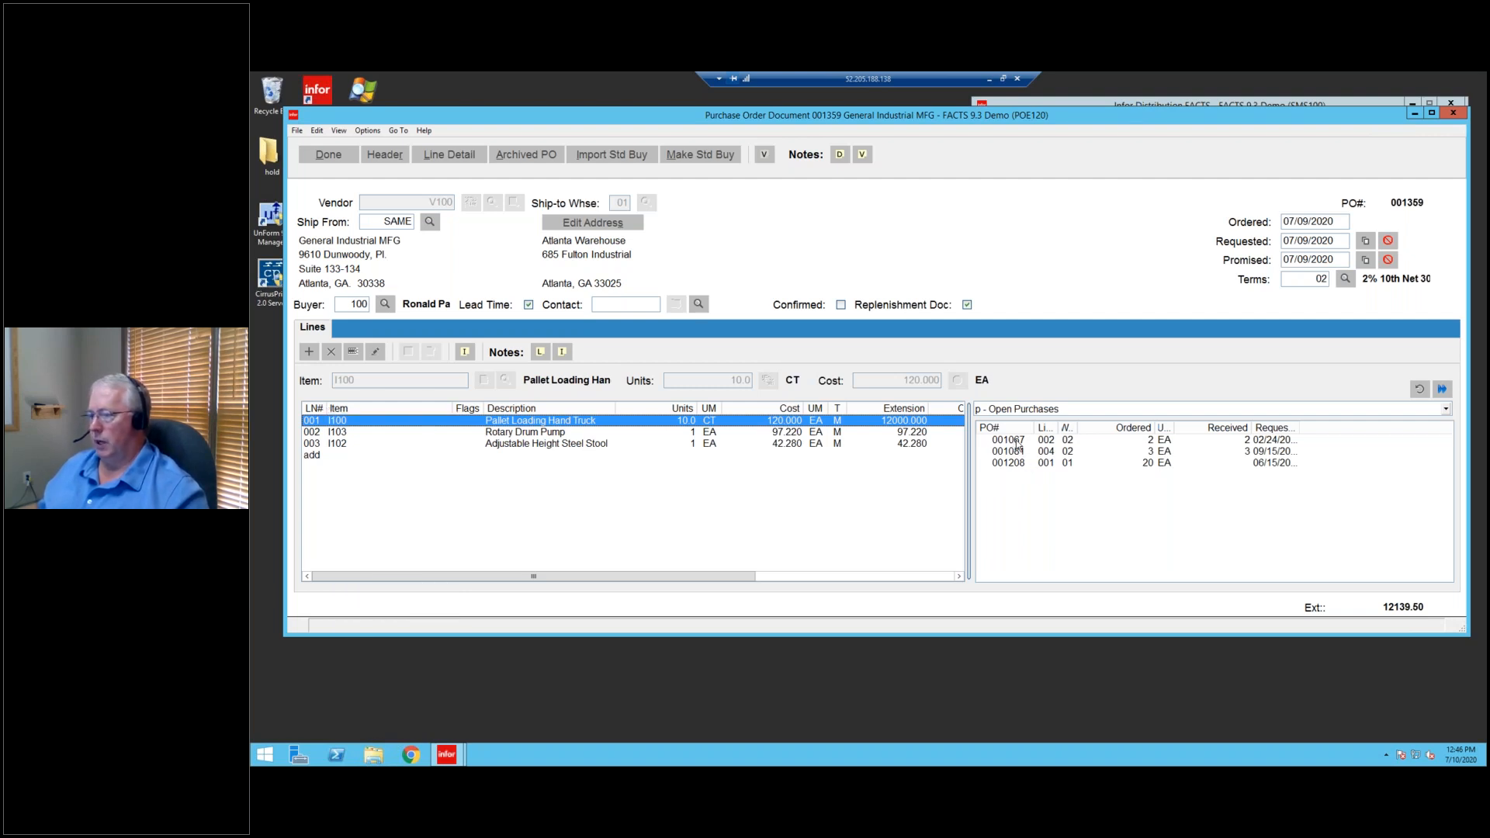
Widen the Line and Wh columns of the Open Purchases list and go through each open purchase for item I100.
left_click_drag(1057, 427, 1091, 426)
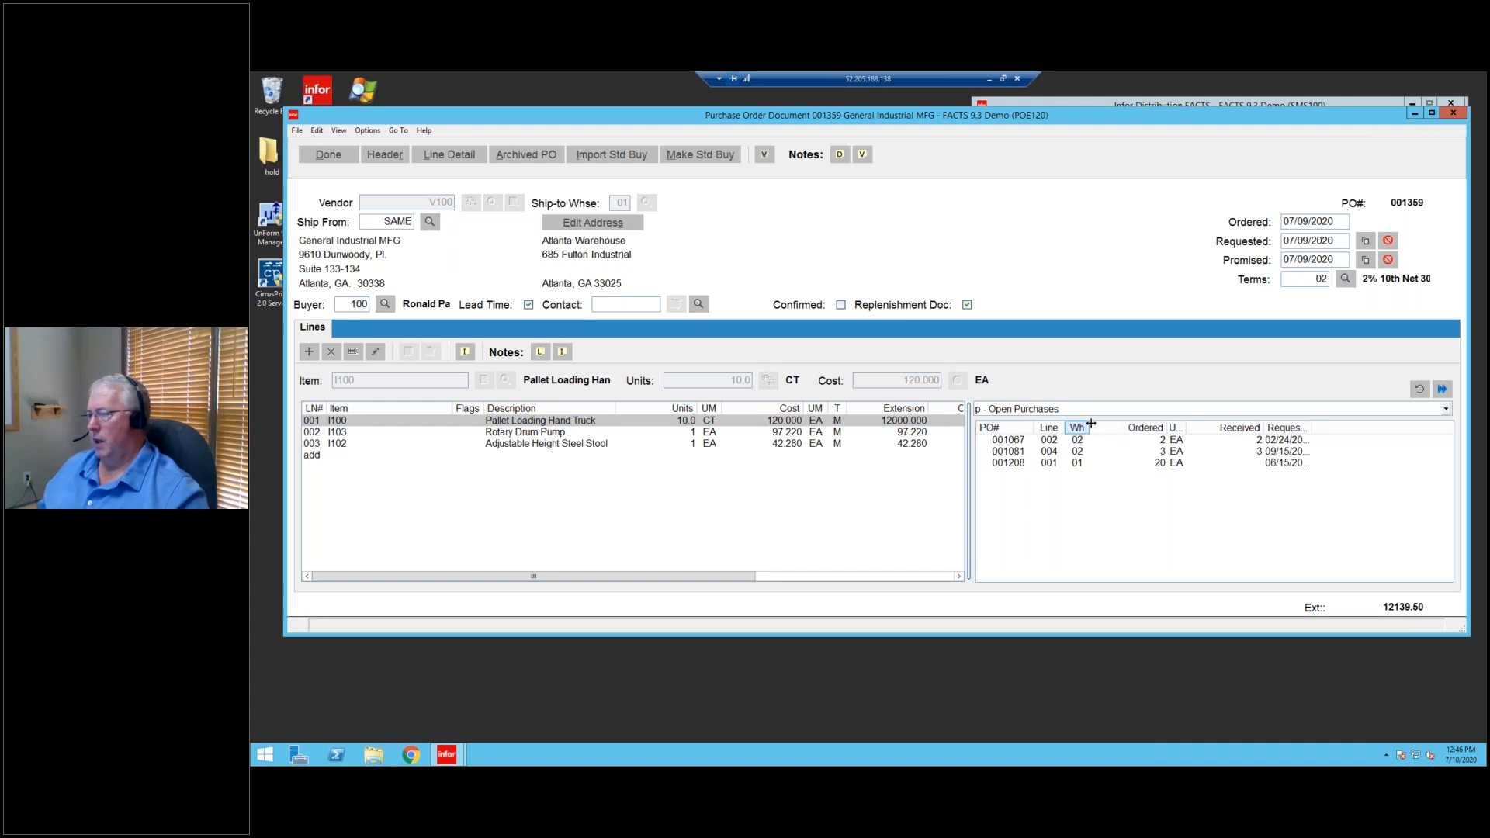
left_click(1003, 440)
left_click(1004, 452)
left_click(1002, 464)
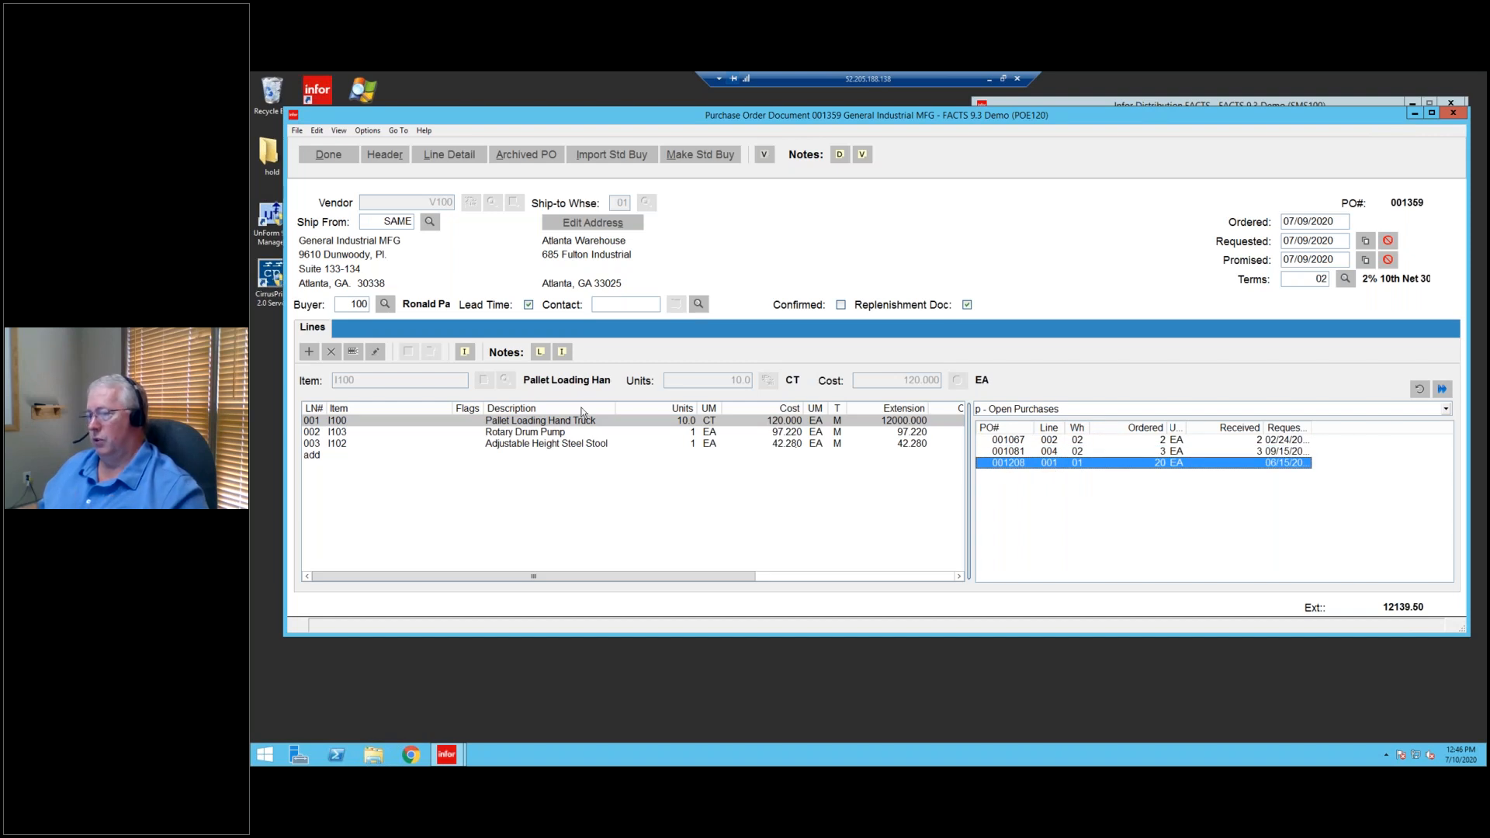
Go through the order lines to I102, open its open purchase in PO Document Inquiry and close the inquiry.
left_click(429, 422)
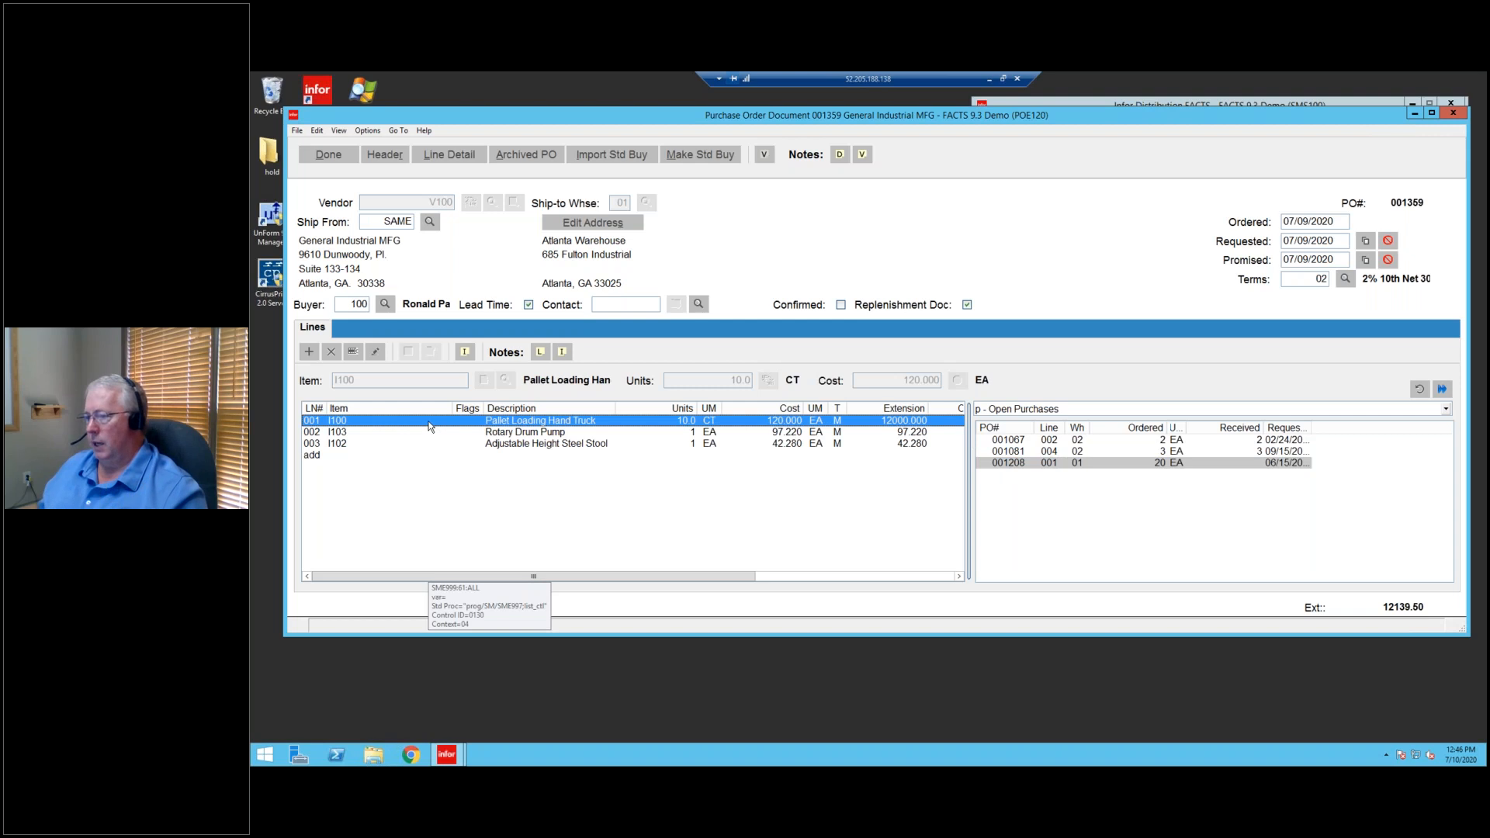
left_click(339, 436)
left_click(339, 444)
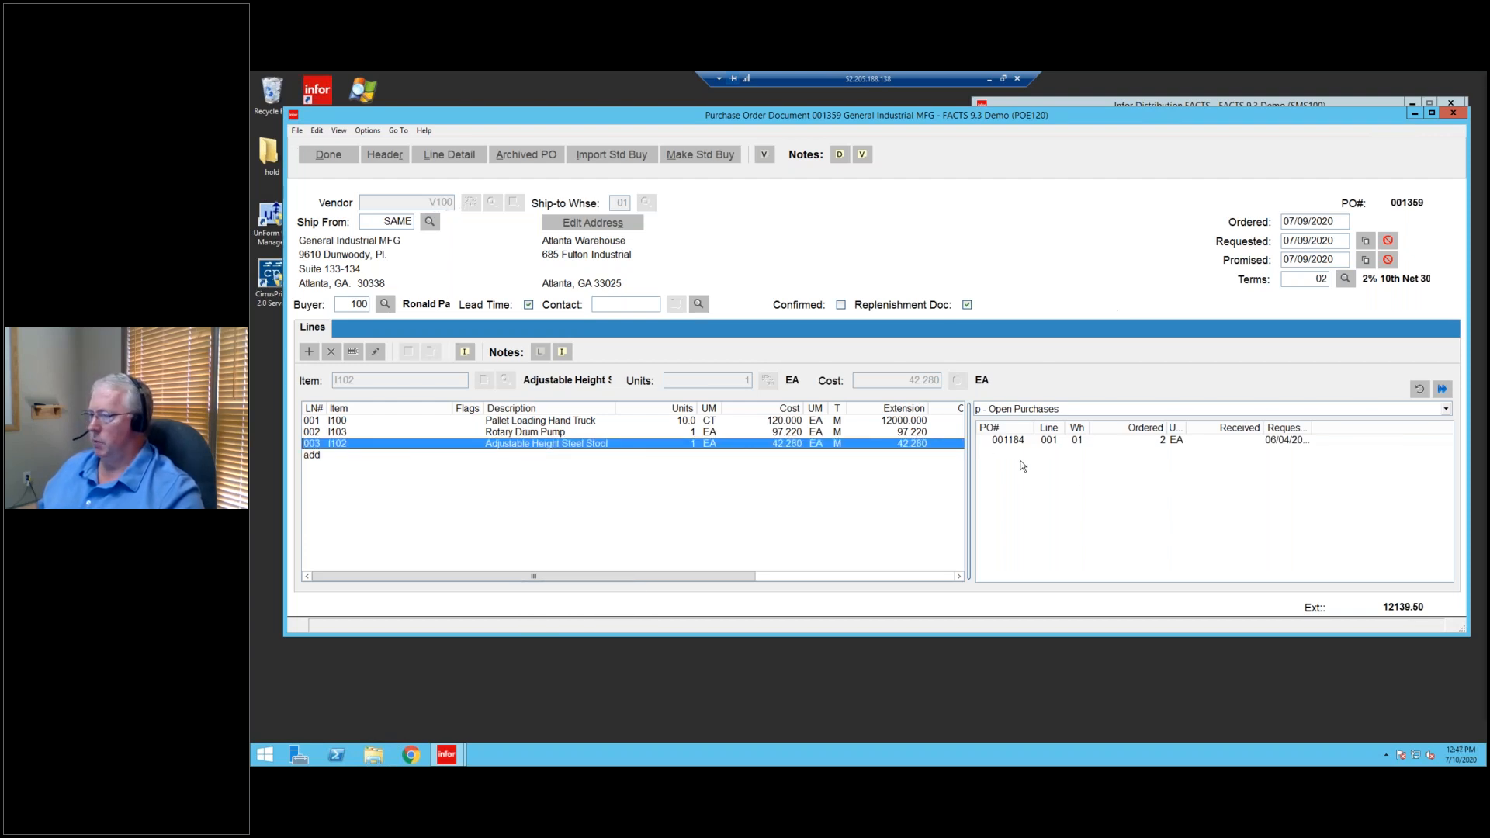
left_click(996, 442)
double_click(996, 441)
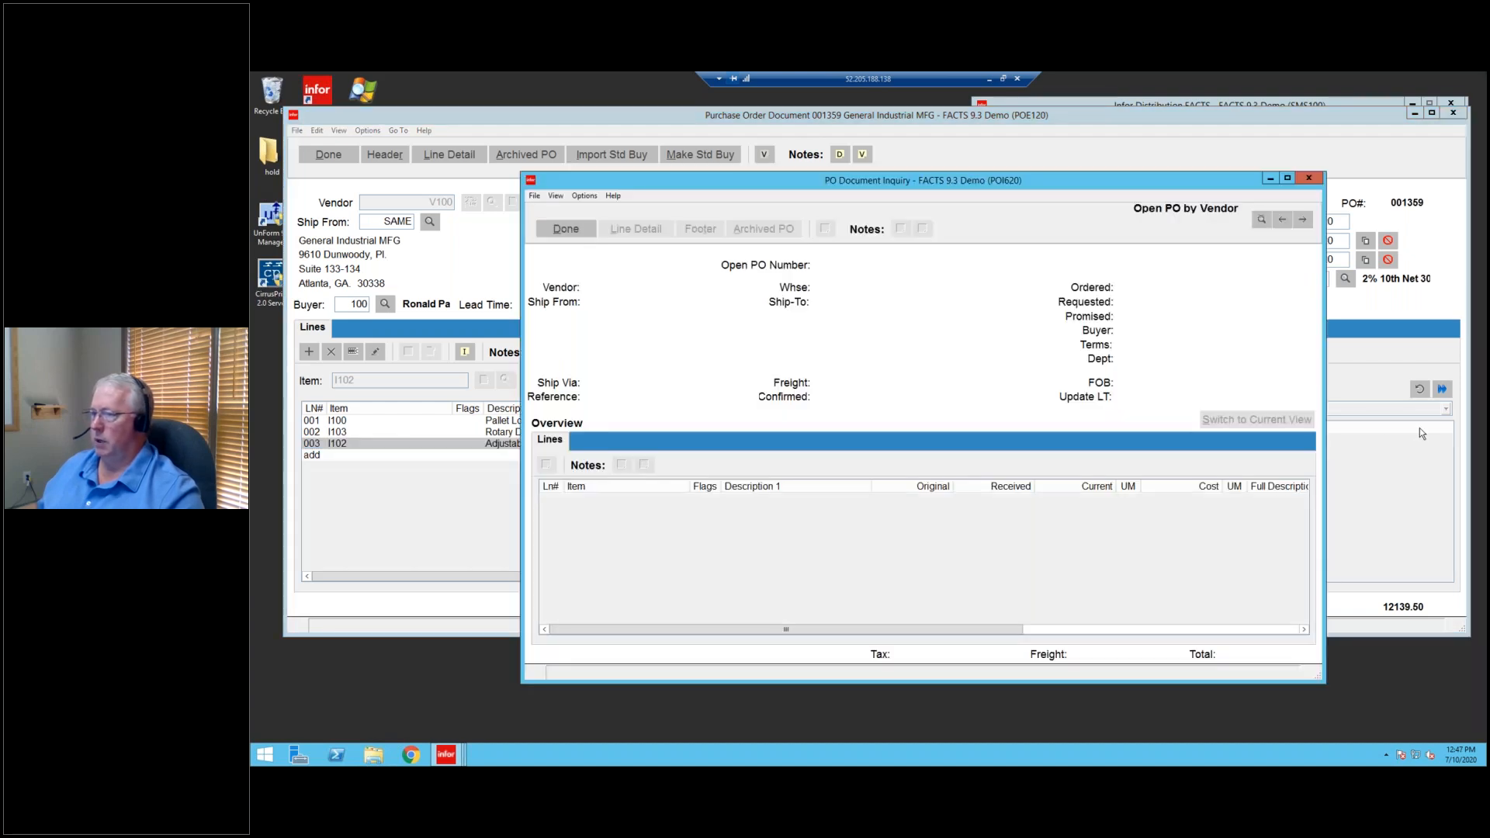
left_click(565, 229)
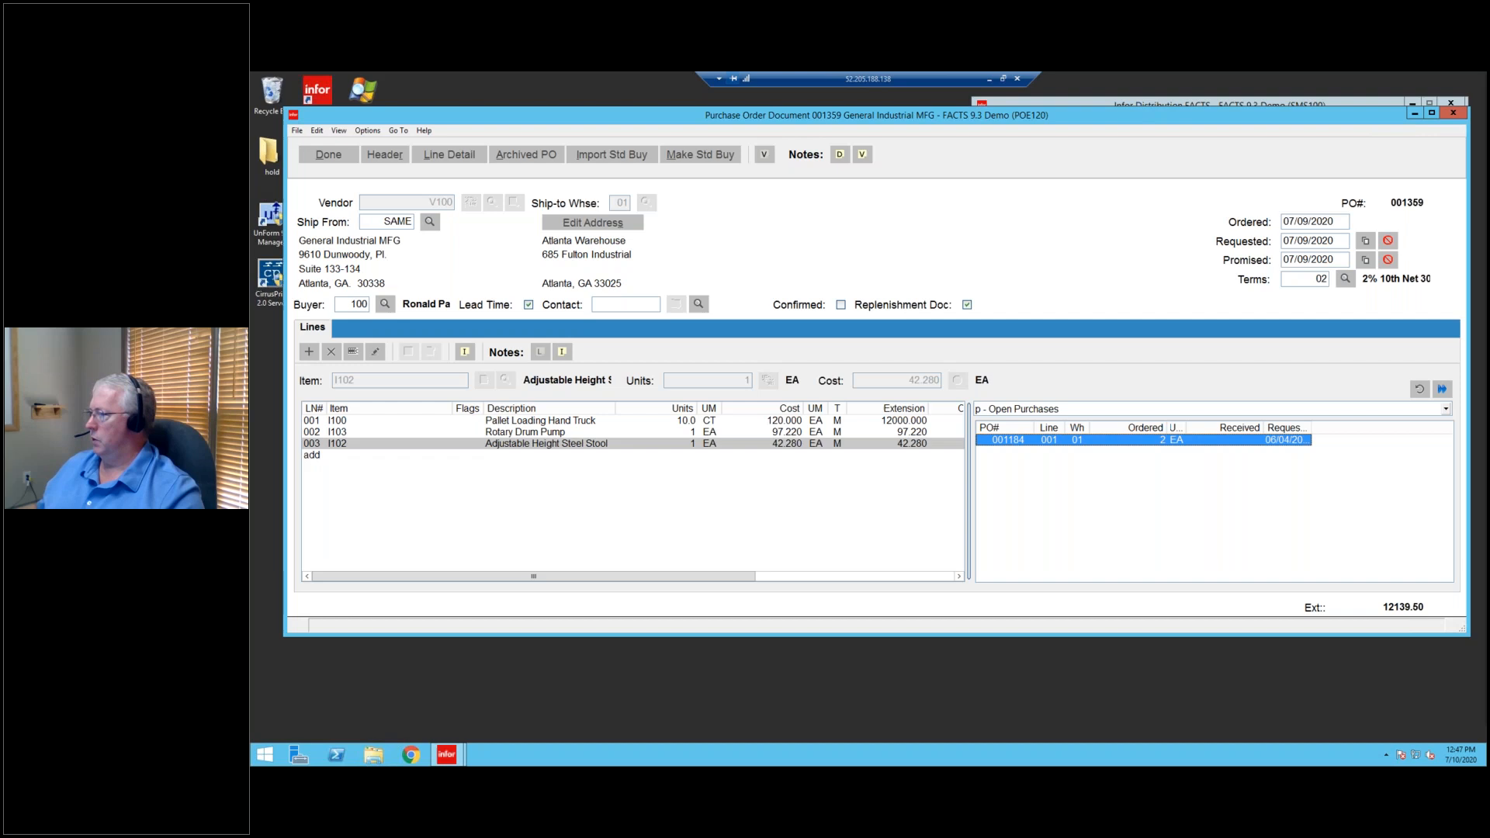
Switch the item pad to the Past Purchases view and check it against order lines I103, I100 and I102.
left_click(1076, 407)
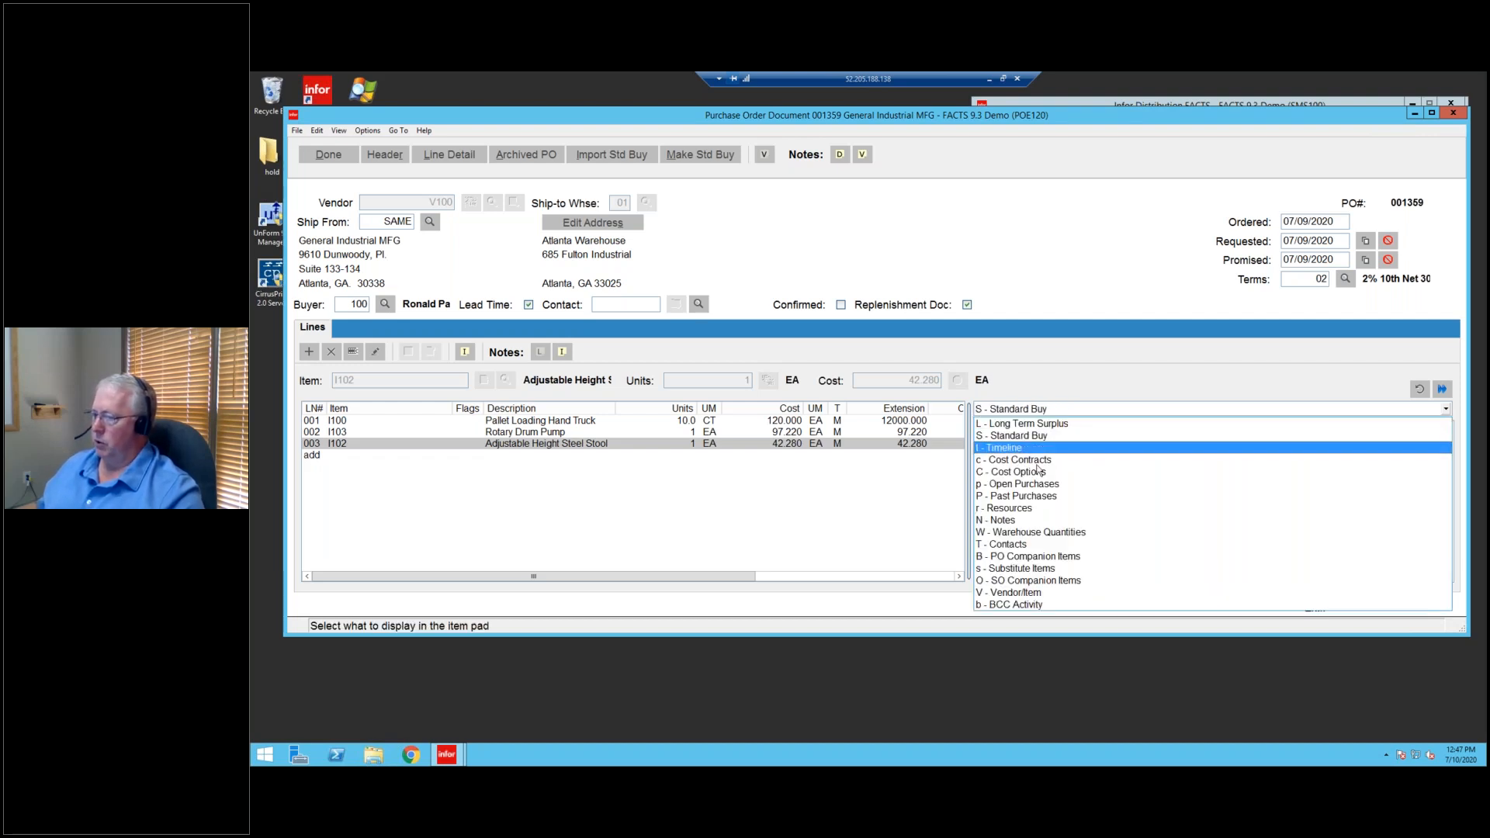
left_click(1013, 497)
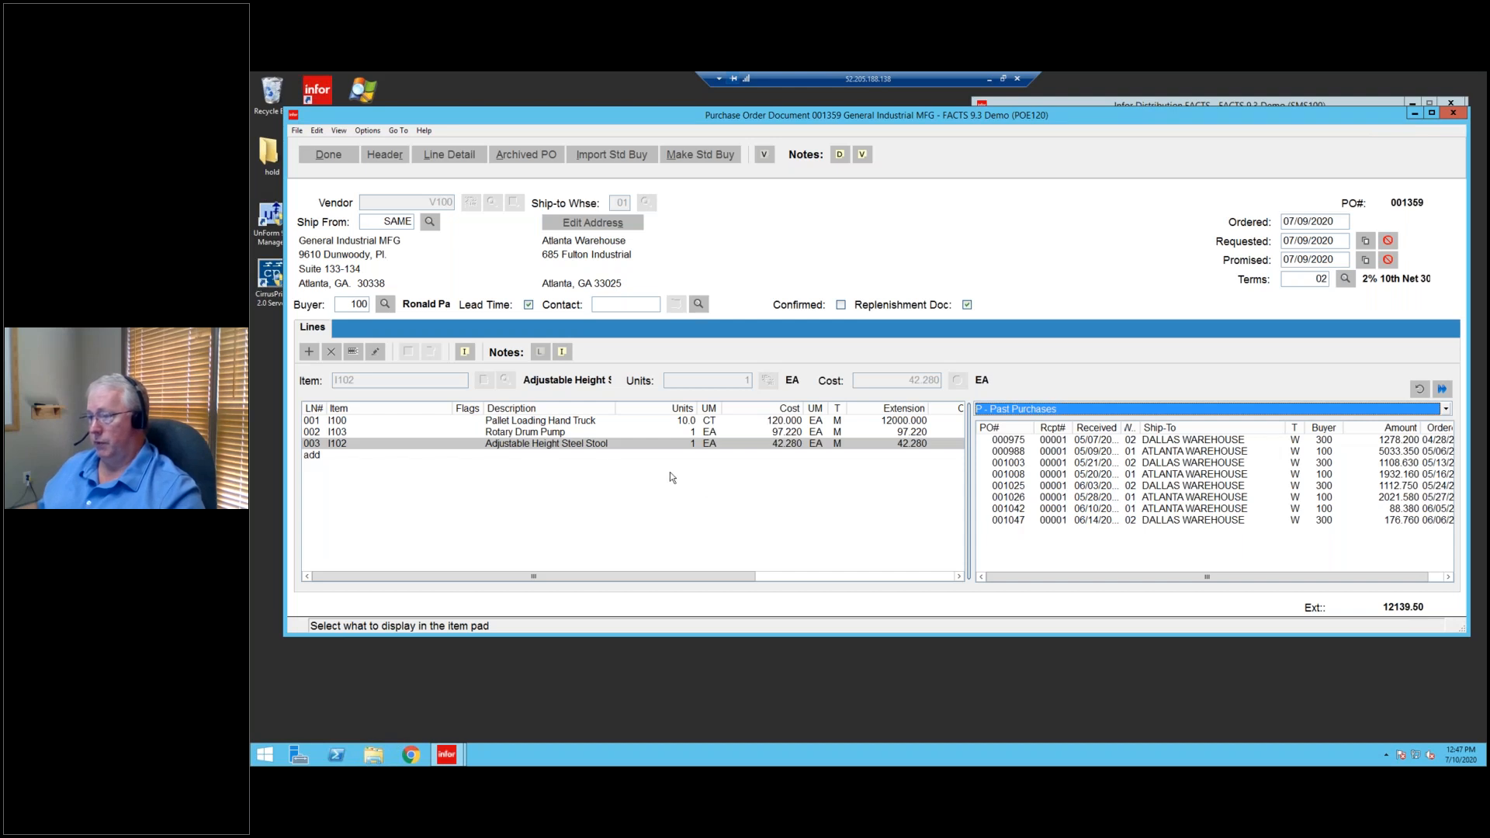
left_click(633, 433)
left_click(635, 421)
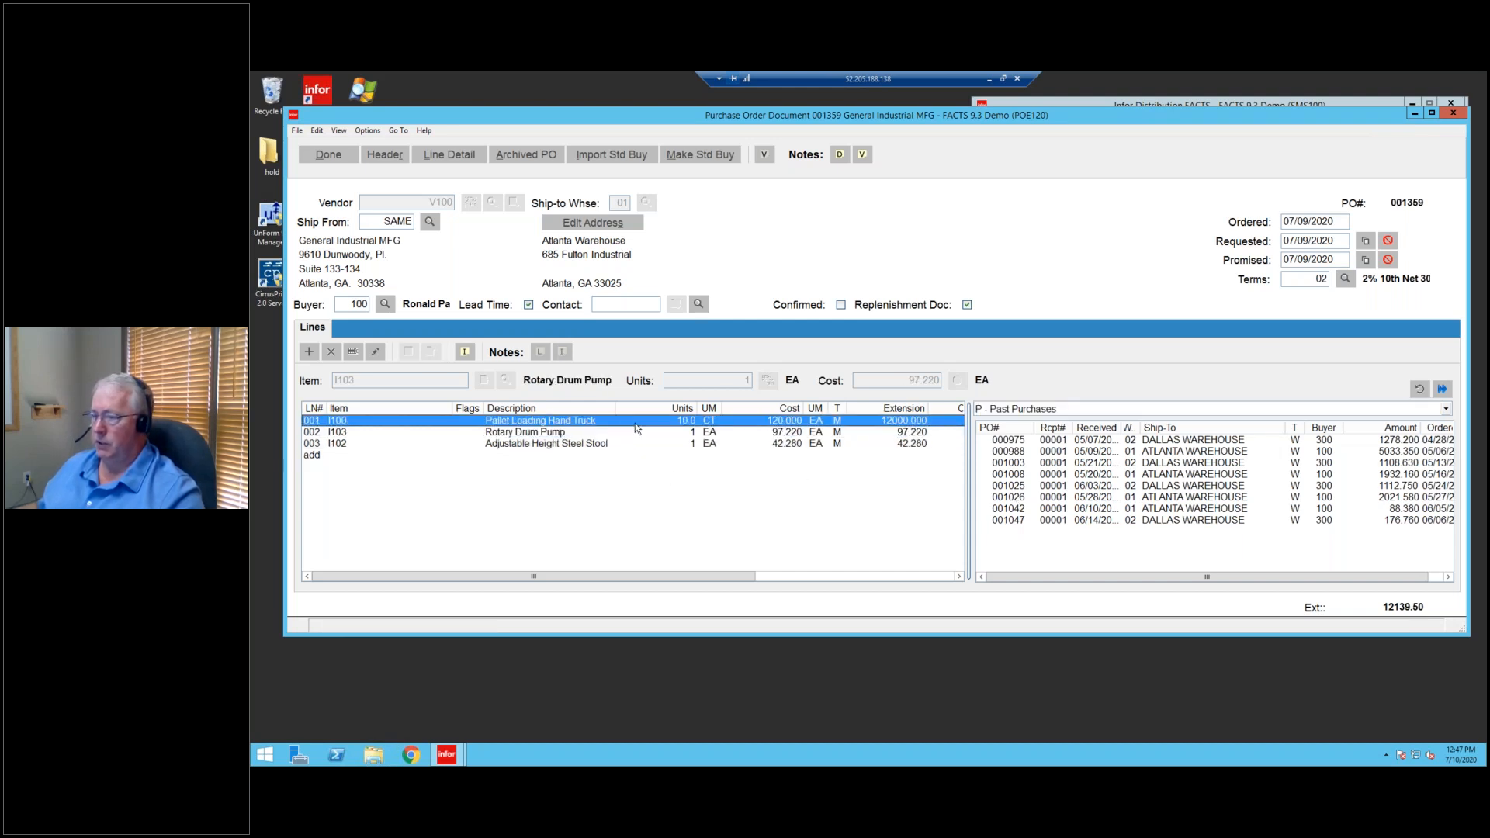
left_click(620, 444)
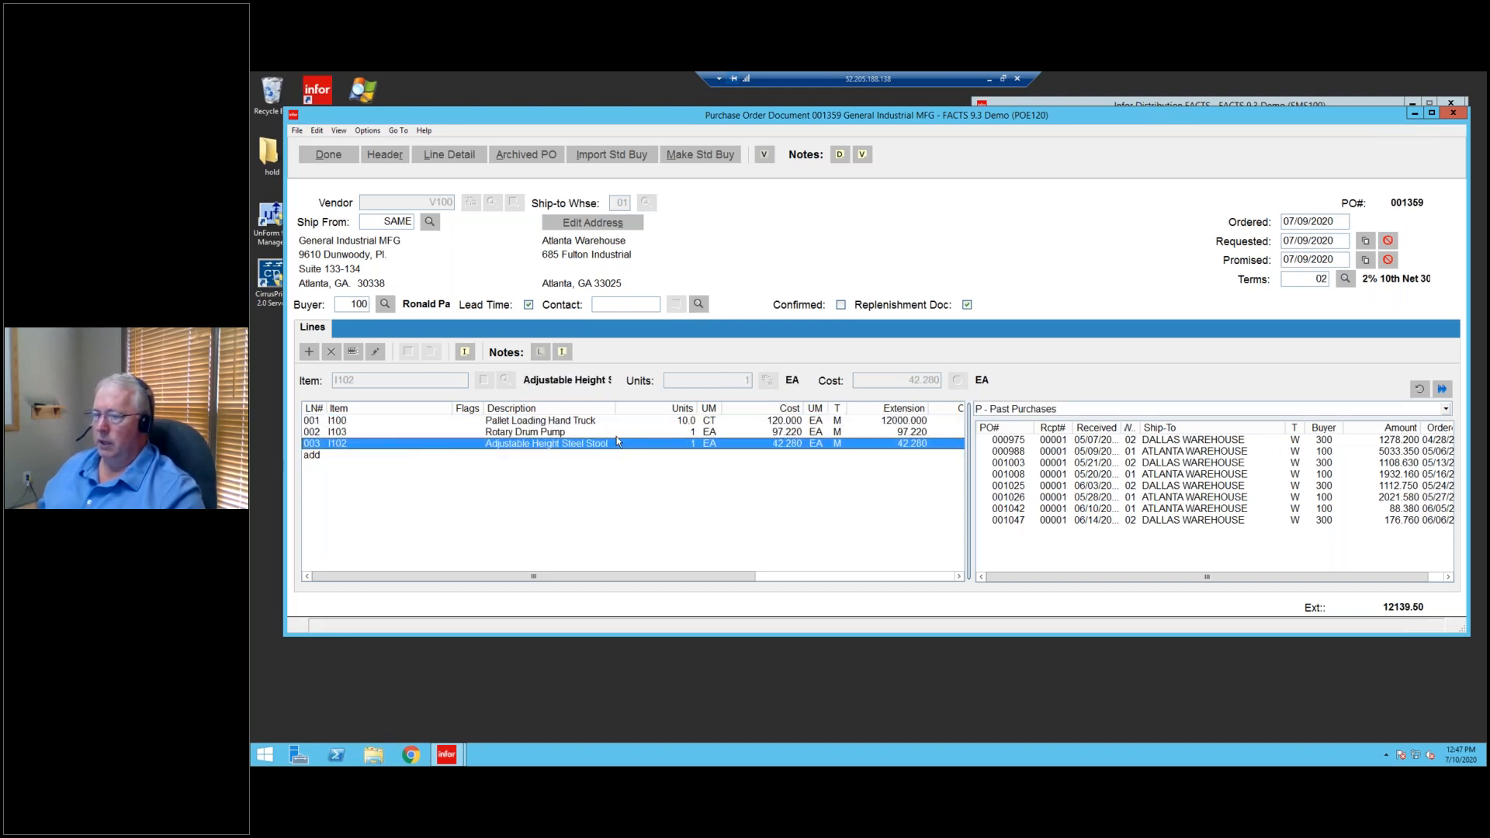
left_click(615, 435)
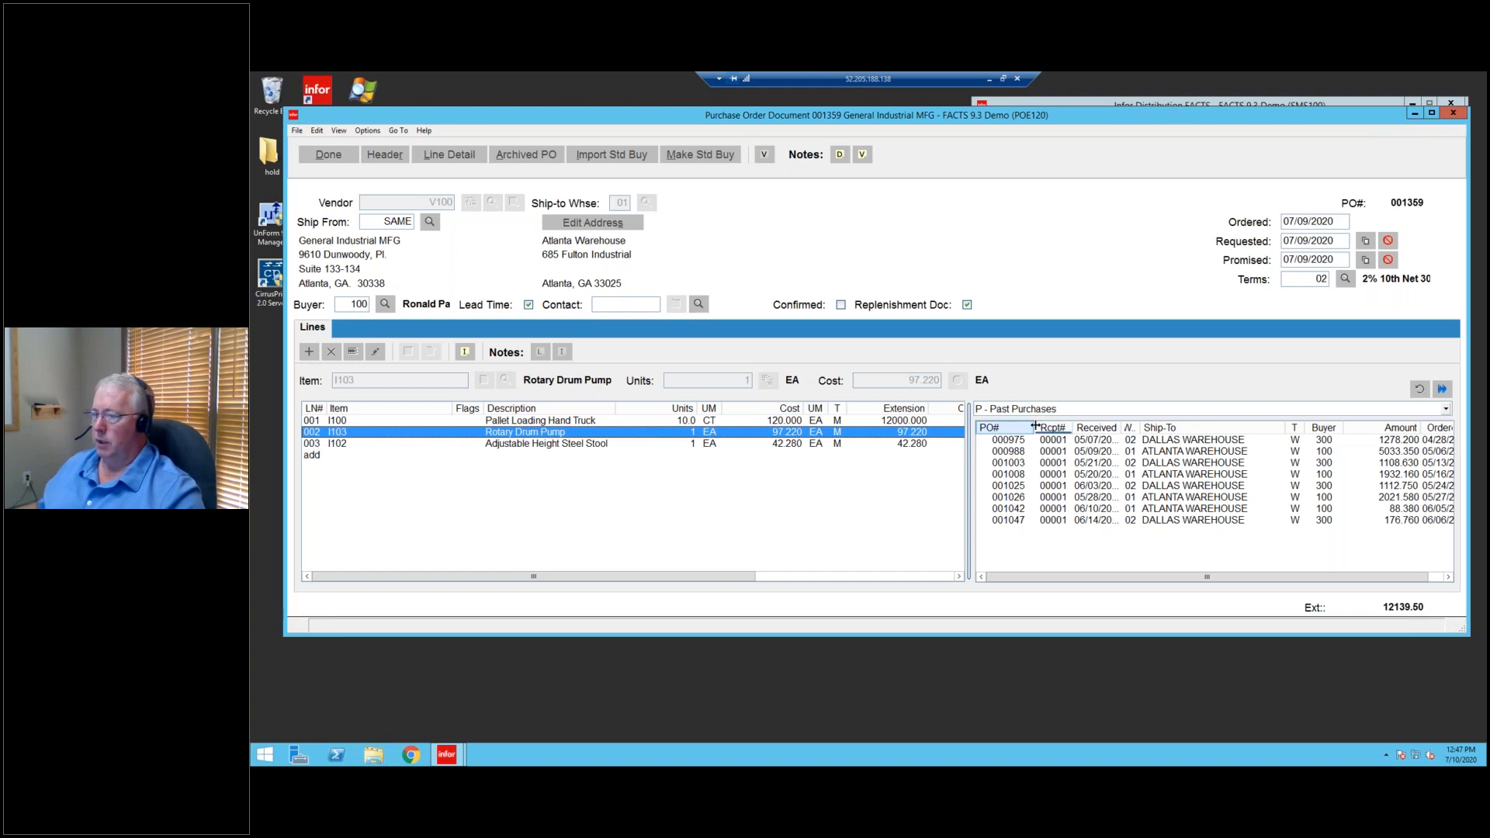
Look through the vendor's past purchases, open the Dallas Warehouse purchase received 06/03 and close its receipt inquiry.
left_click(1018, 452)
left_click(1104, 474)
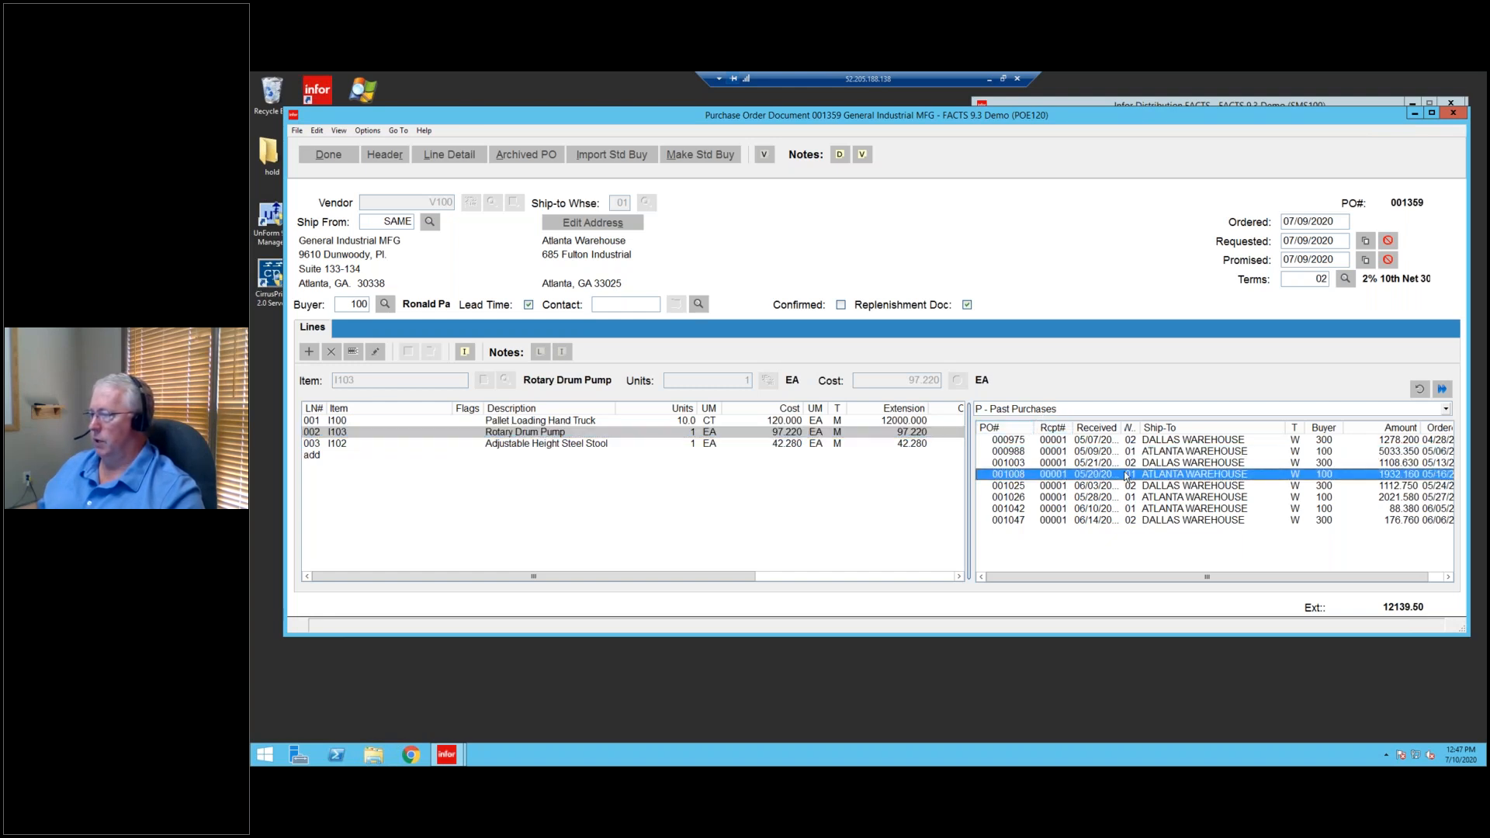
left_click_drag(1396, 577, 1269, 586)
left_click(1018, 487)
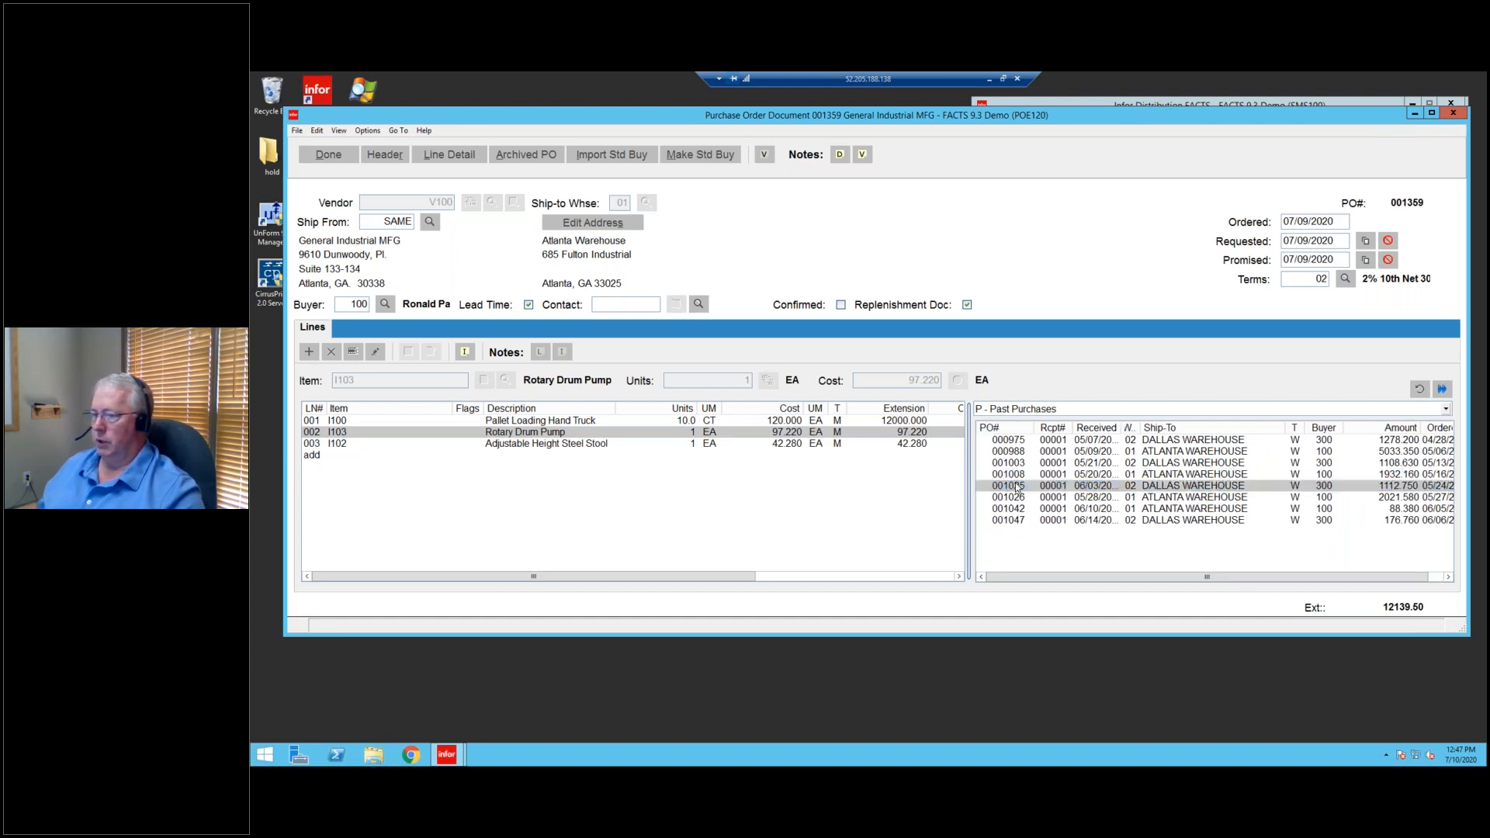
double_click(1018, 487)
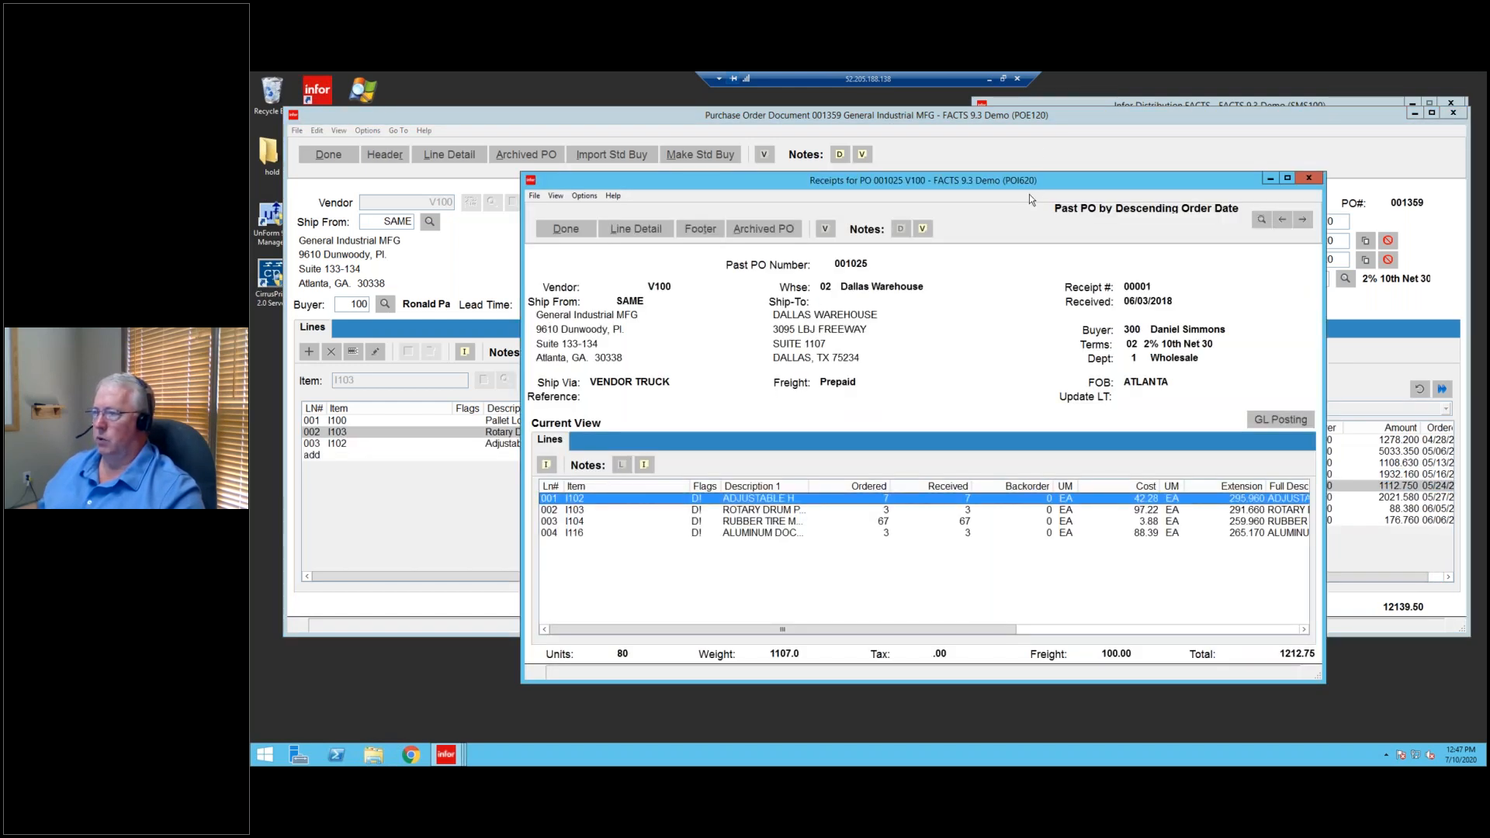
left_click(566, 228)
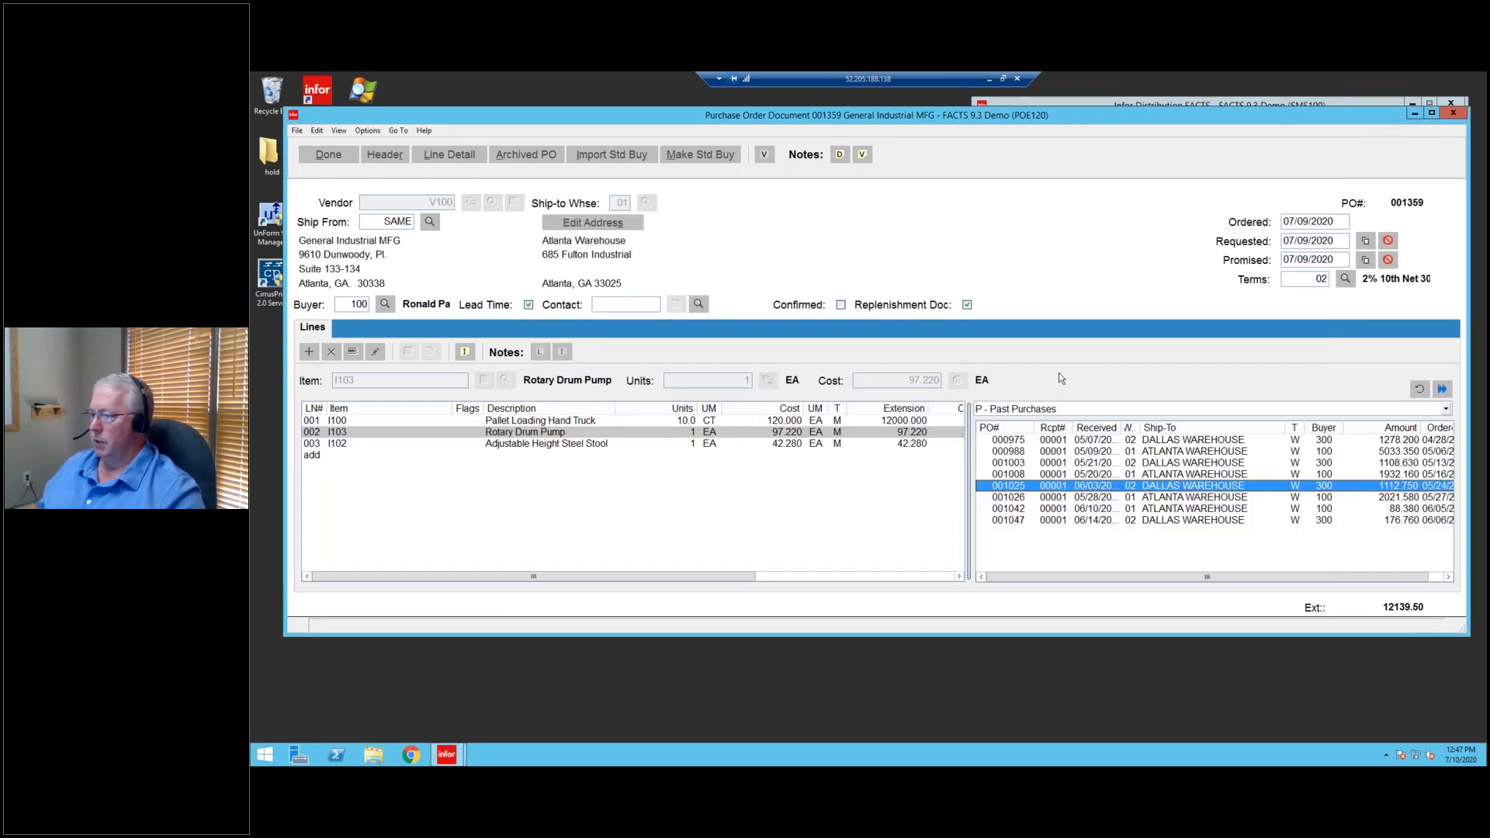
View the item pad's Resources for line I103, and switch to Notes to look at the vendor and POEH notes.
left_click(1050, 409)
left_click(1021, 510)
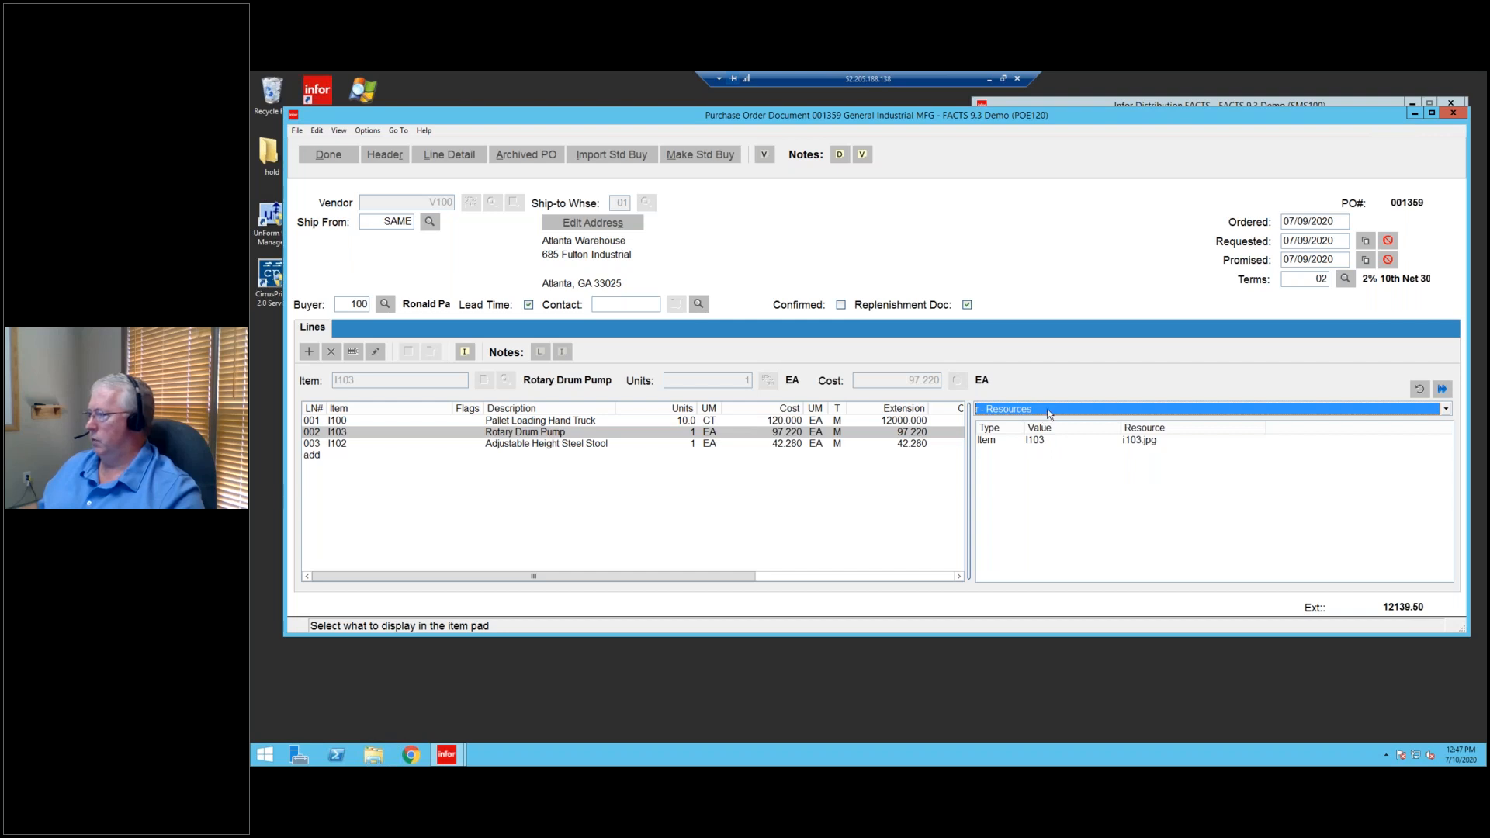
left_click(1048, 414)
left_click(998, 523)
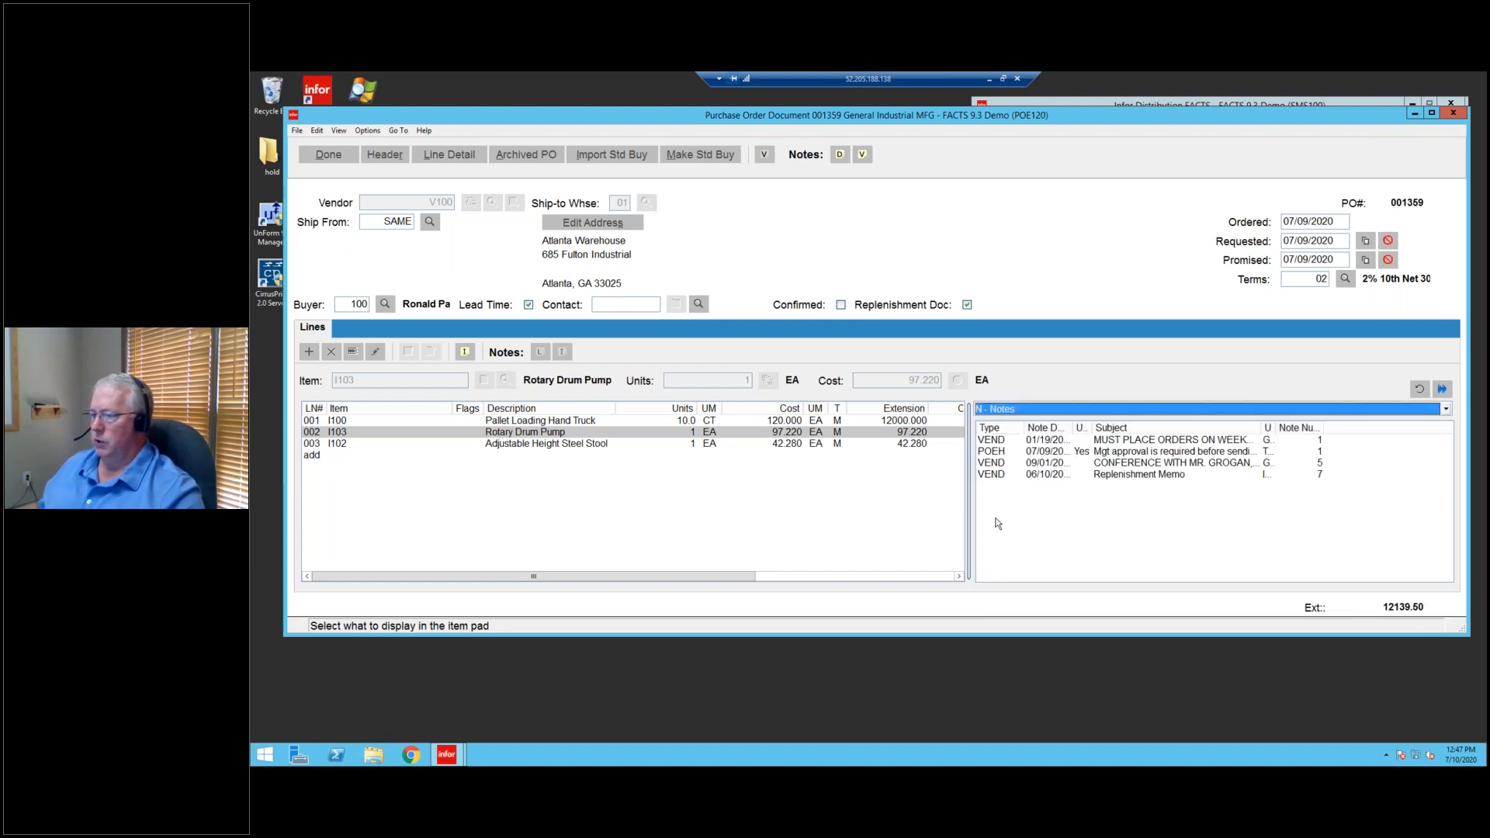
left_click(1001, 444)
left_click(997, 452)
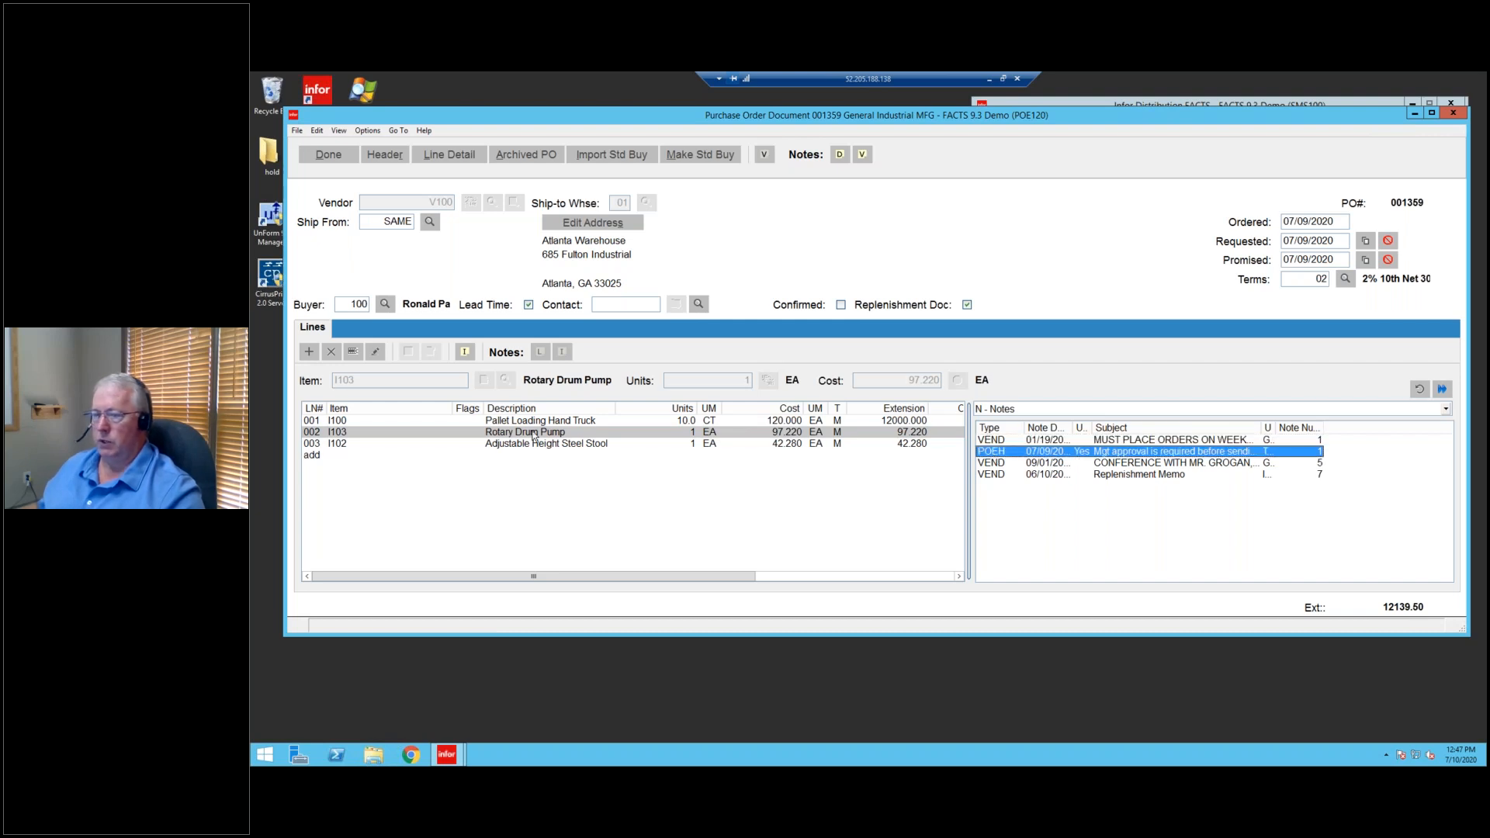
Show the notes for order line I100 and select the vendor's Replenishment Memo.
left_click(352, 420)
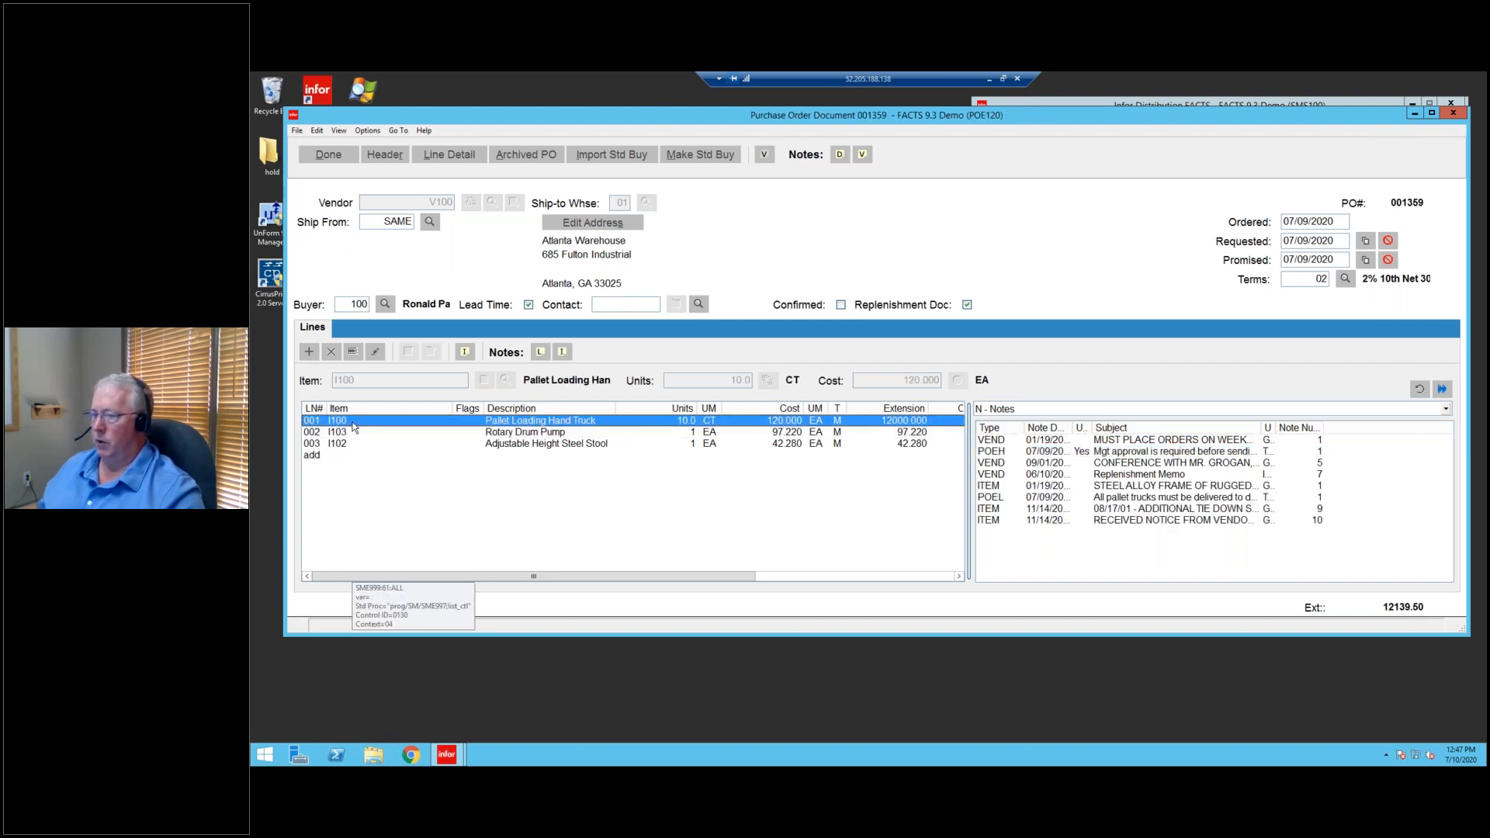
left_click(1067, 475)
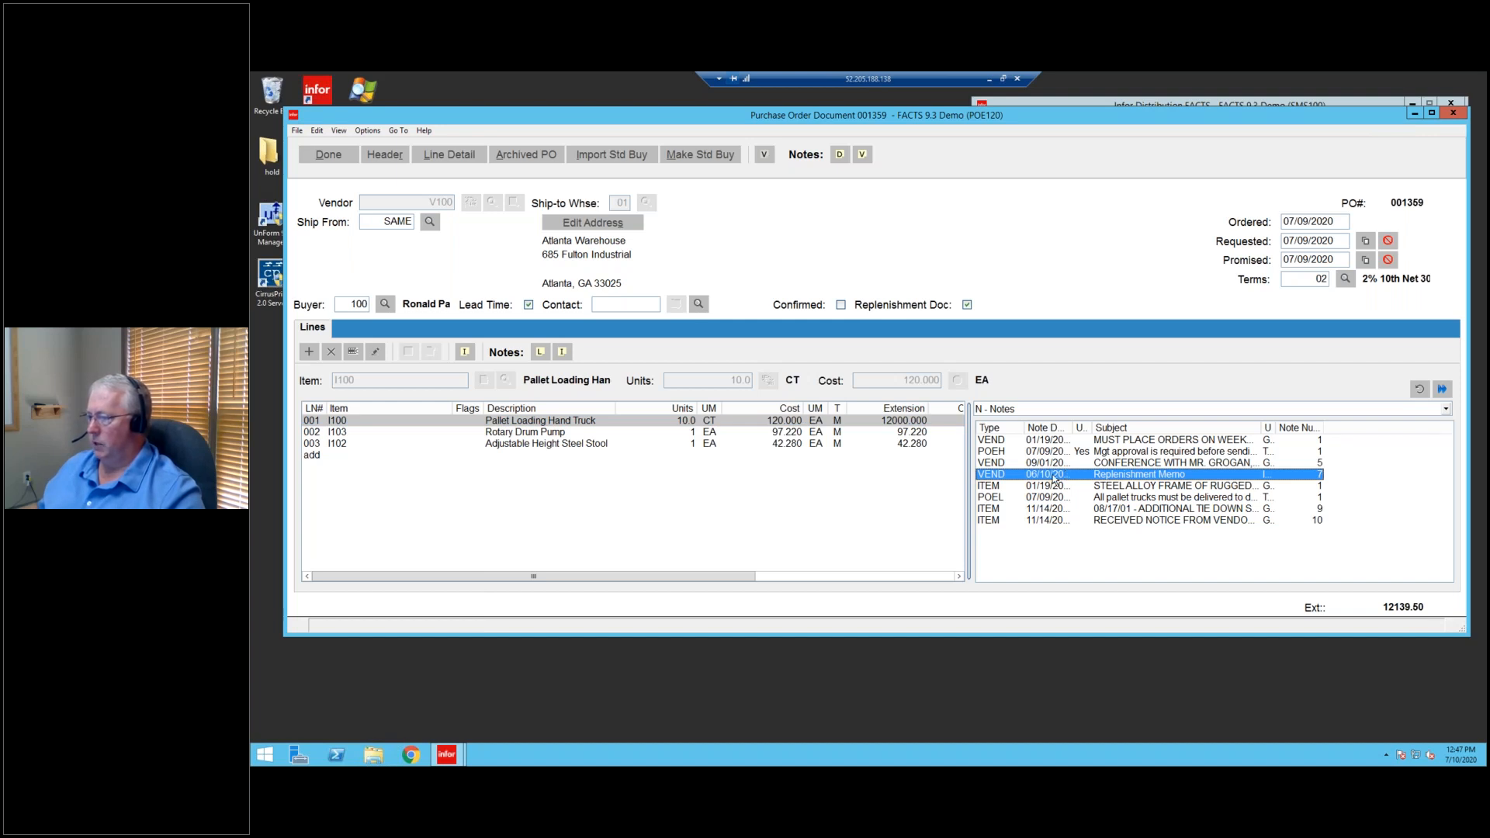
mouse_move(1055, 479)
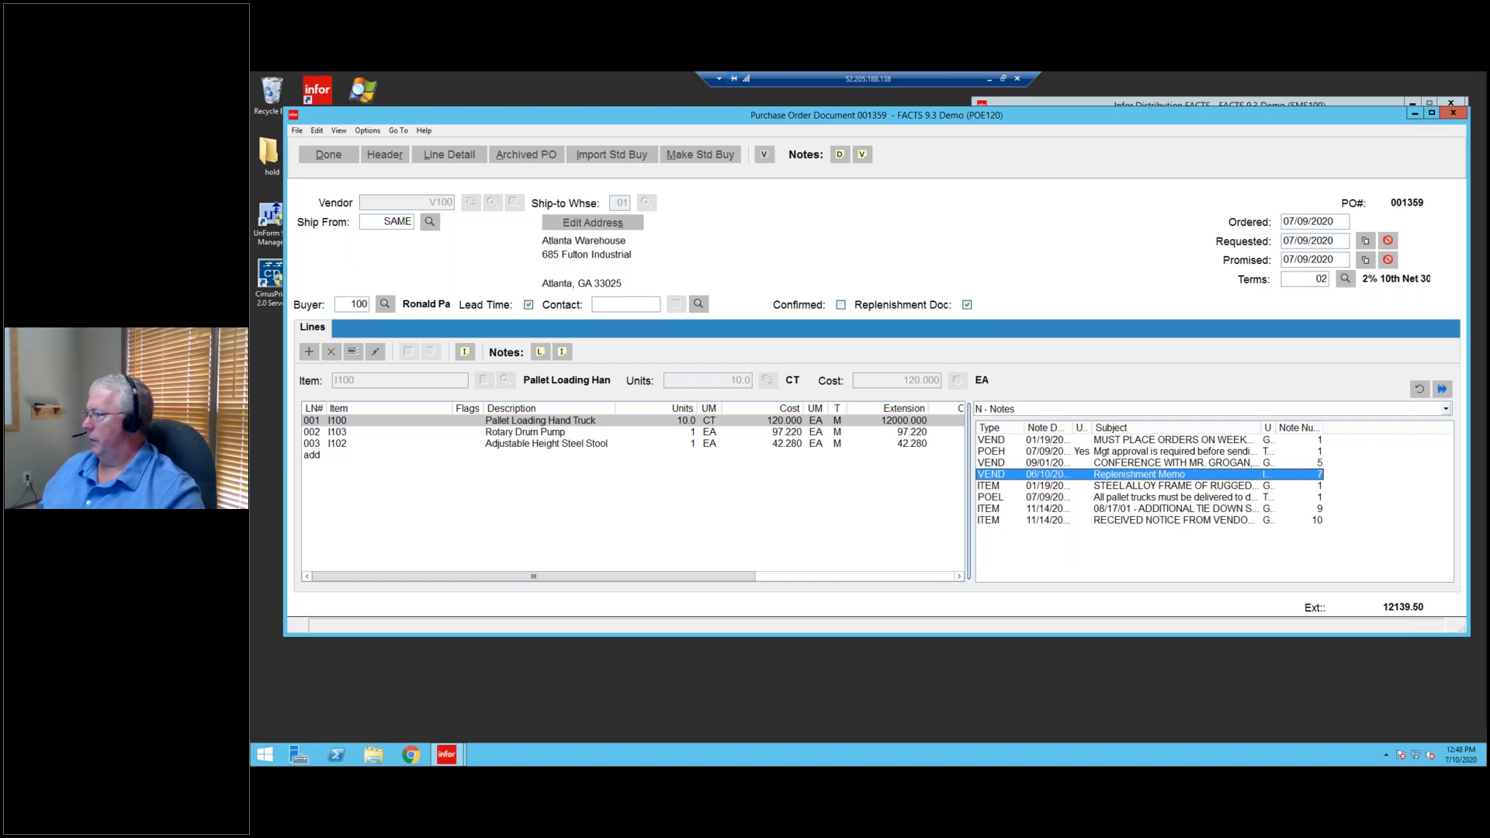
View the item pad's Warehouse Quantities for line I100, and switch to the Contacts view with its type column widened.
left_click(1146, 408)
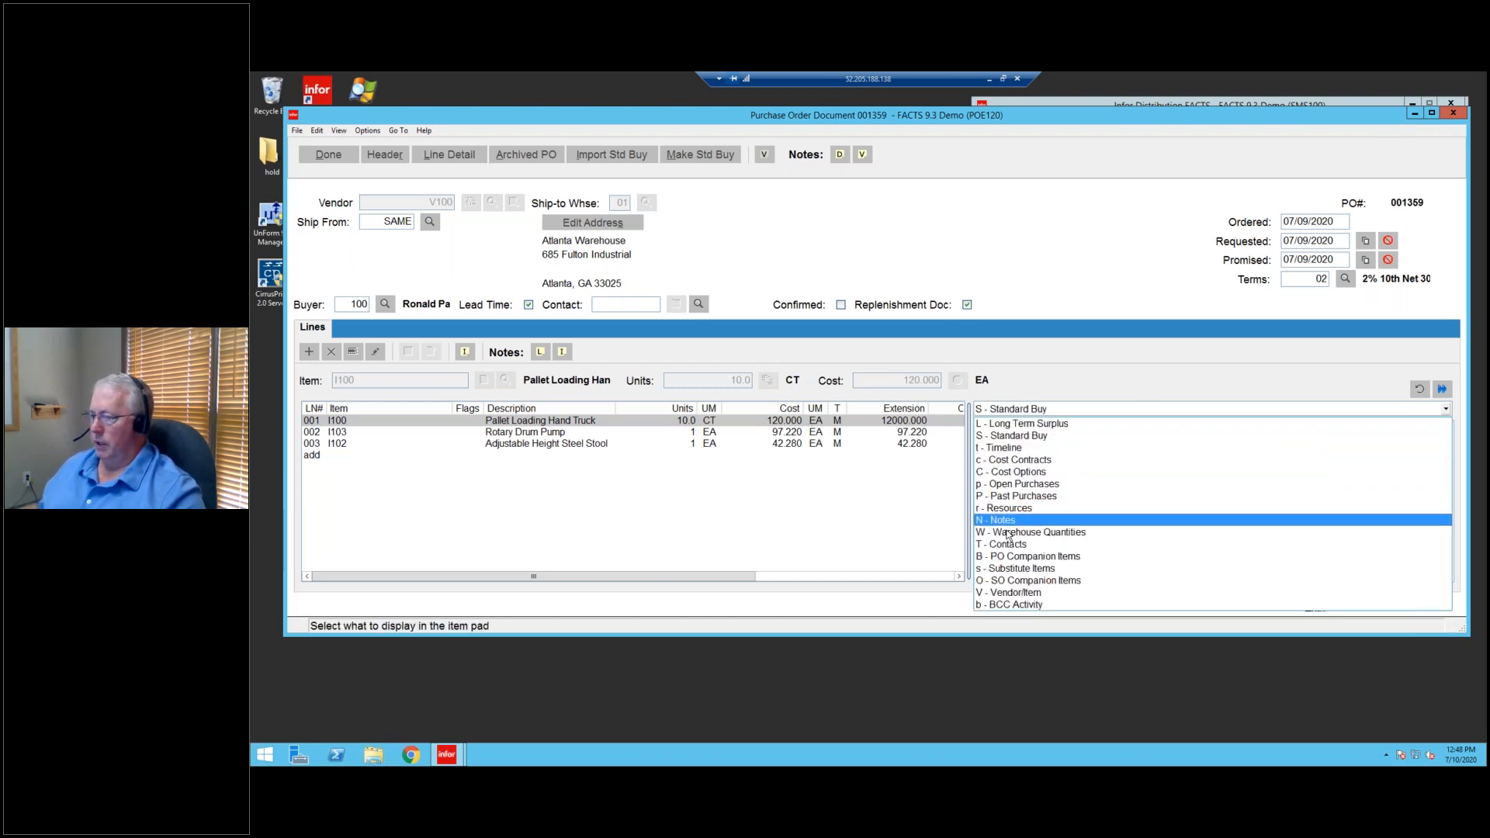
left_click(1004, 532)
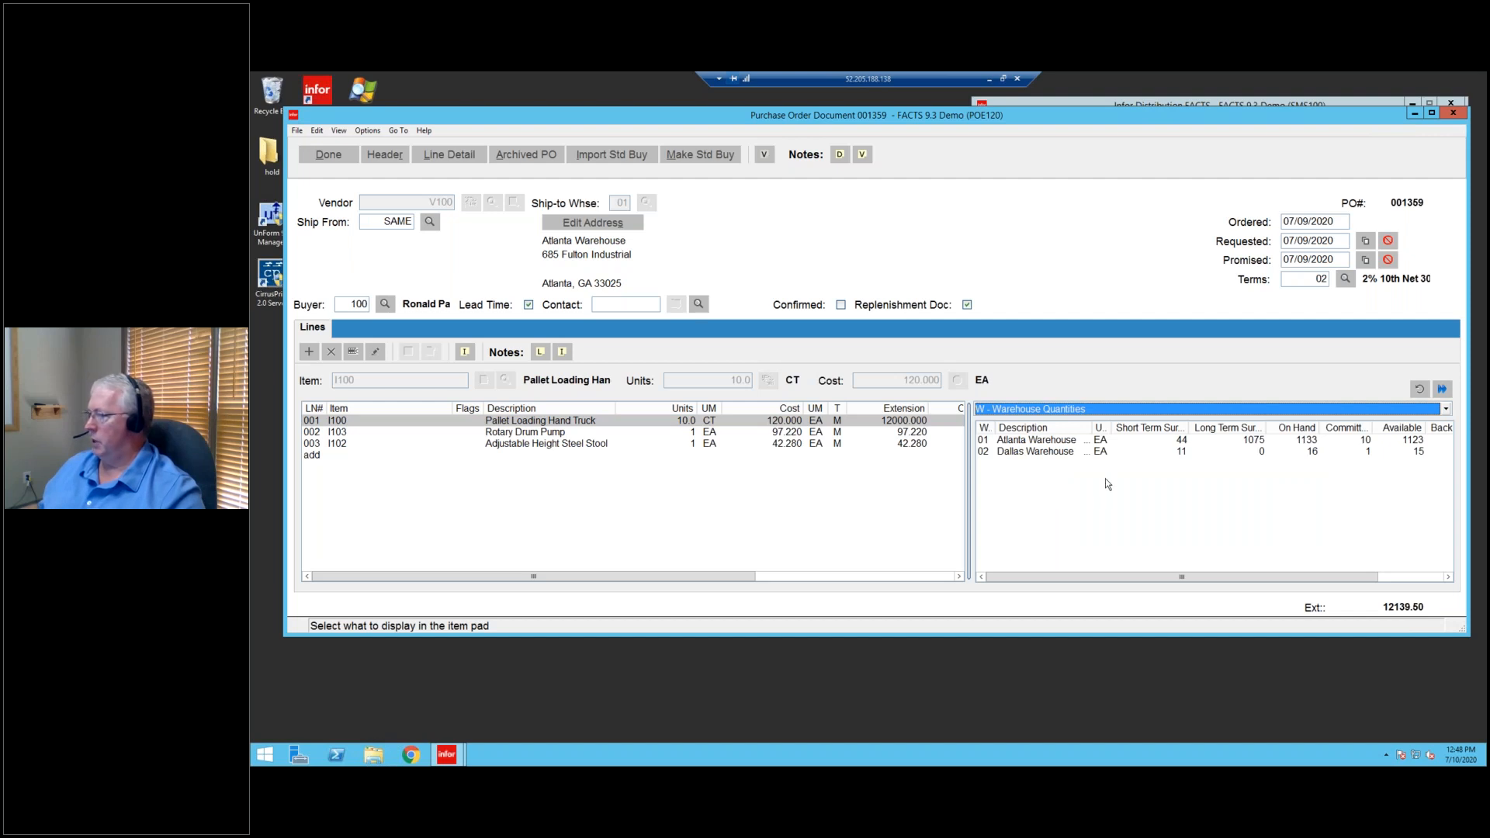
left_click(1091, 411)
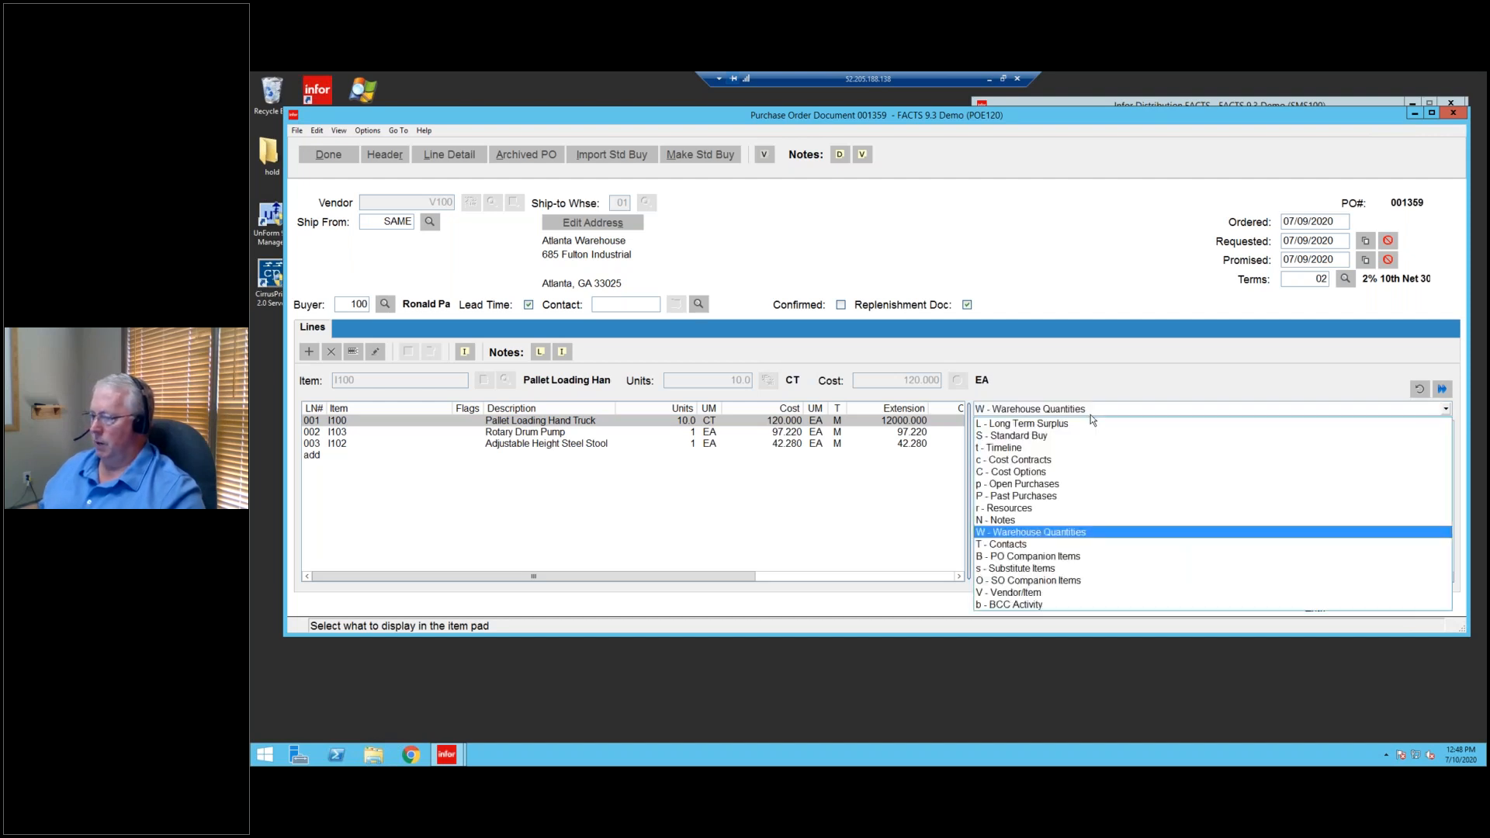
left_click(1008, 544)
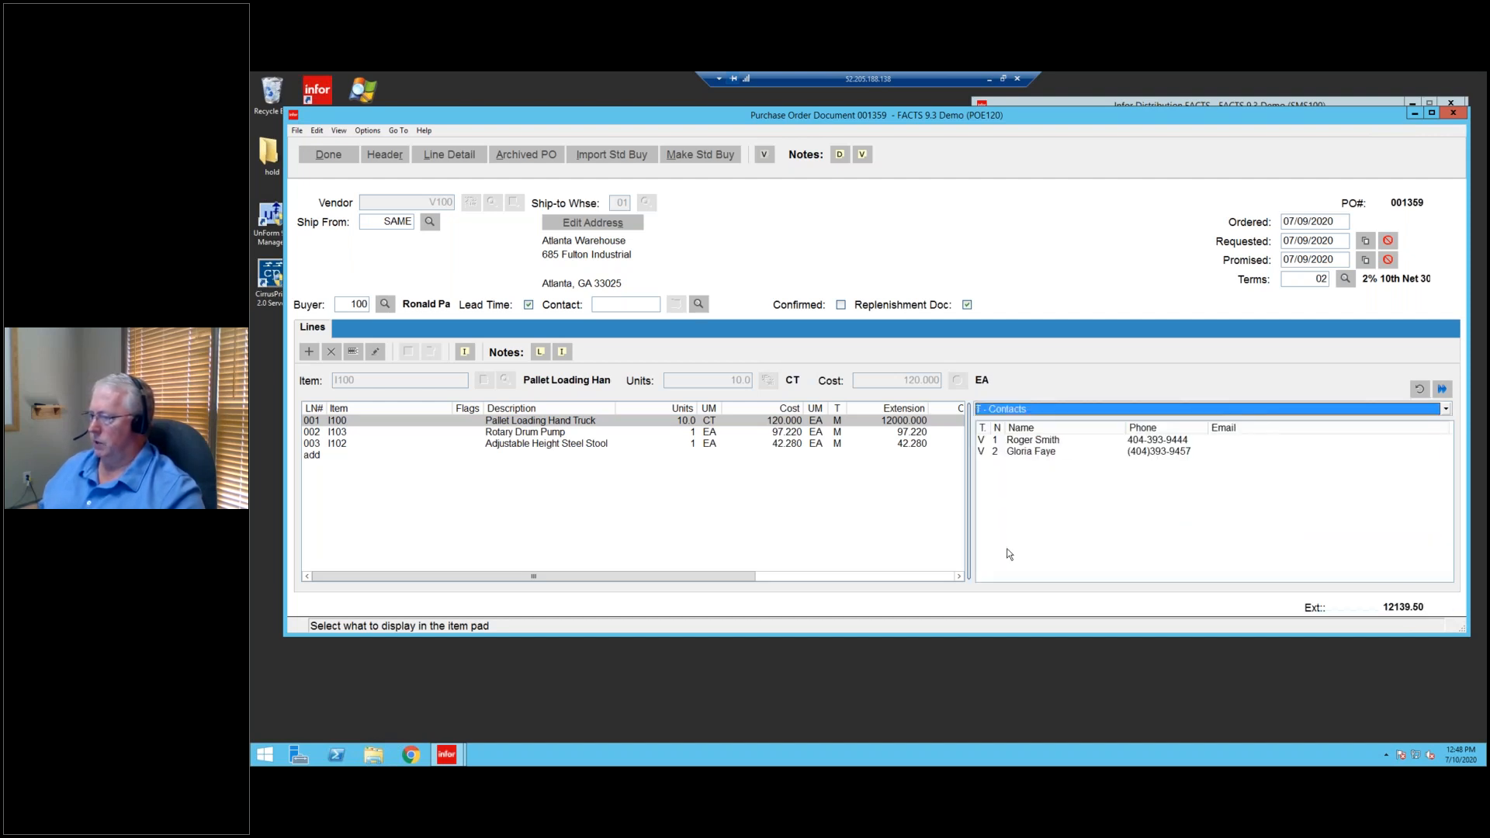
left_click(993, 440)
left_click_drag(992, 427, 1001, 427)
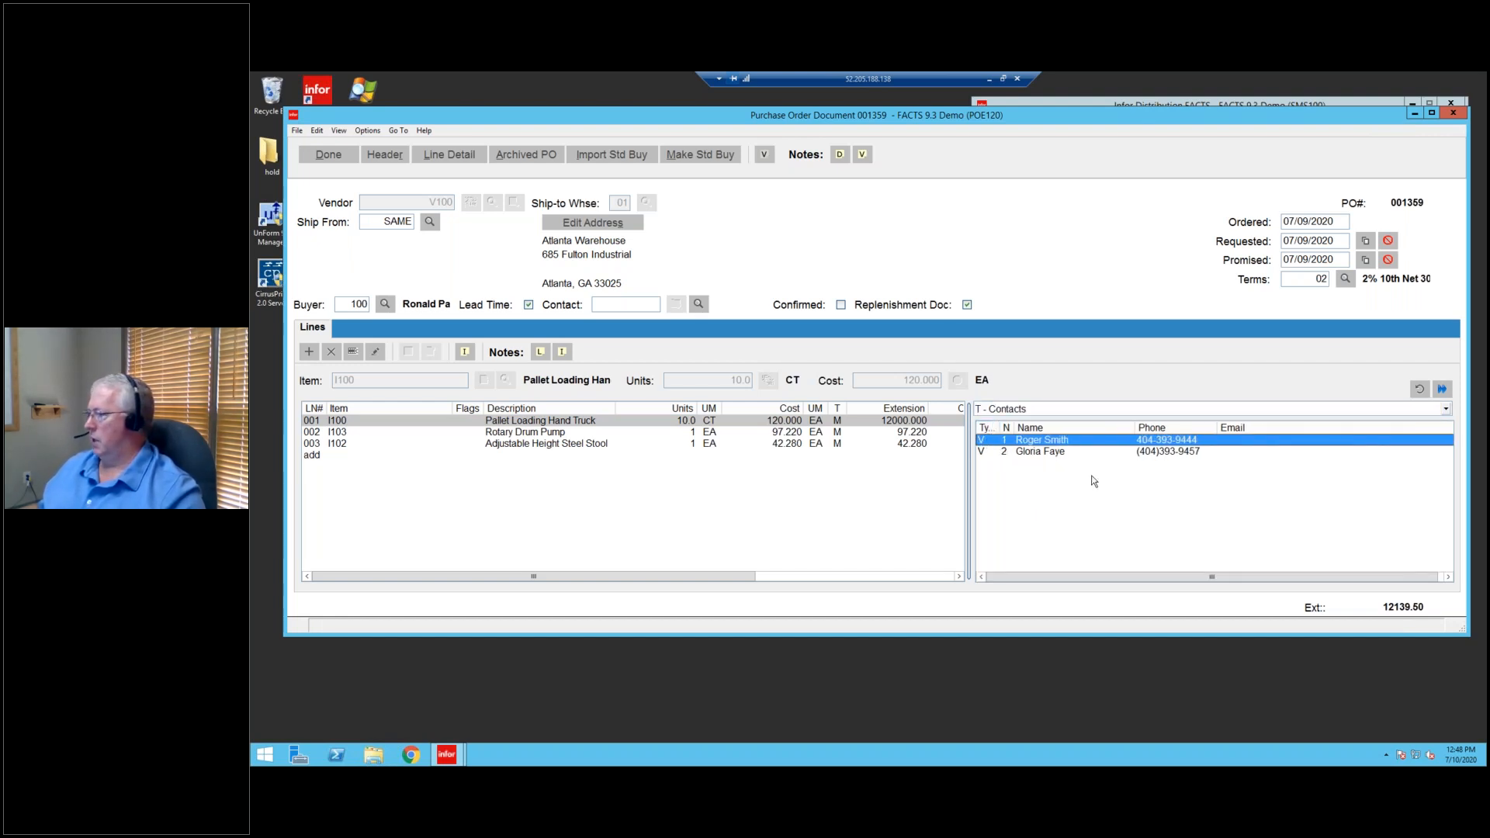
Switch the item pad to the PO Companion Items view and select companion item I103 of parent item I102.
left_click(1055, 410)
left_click(1017, 557)
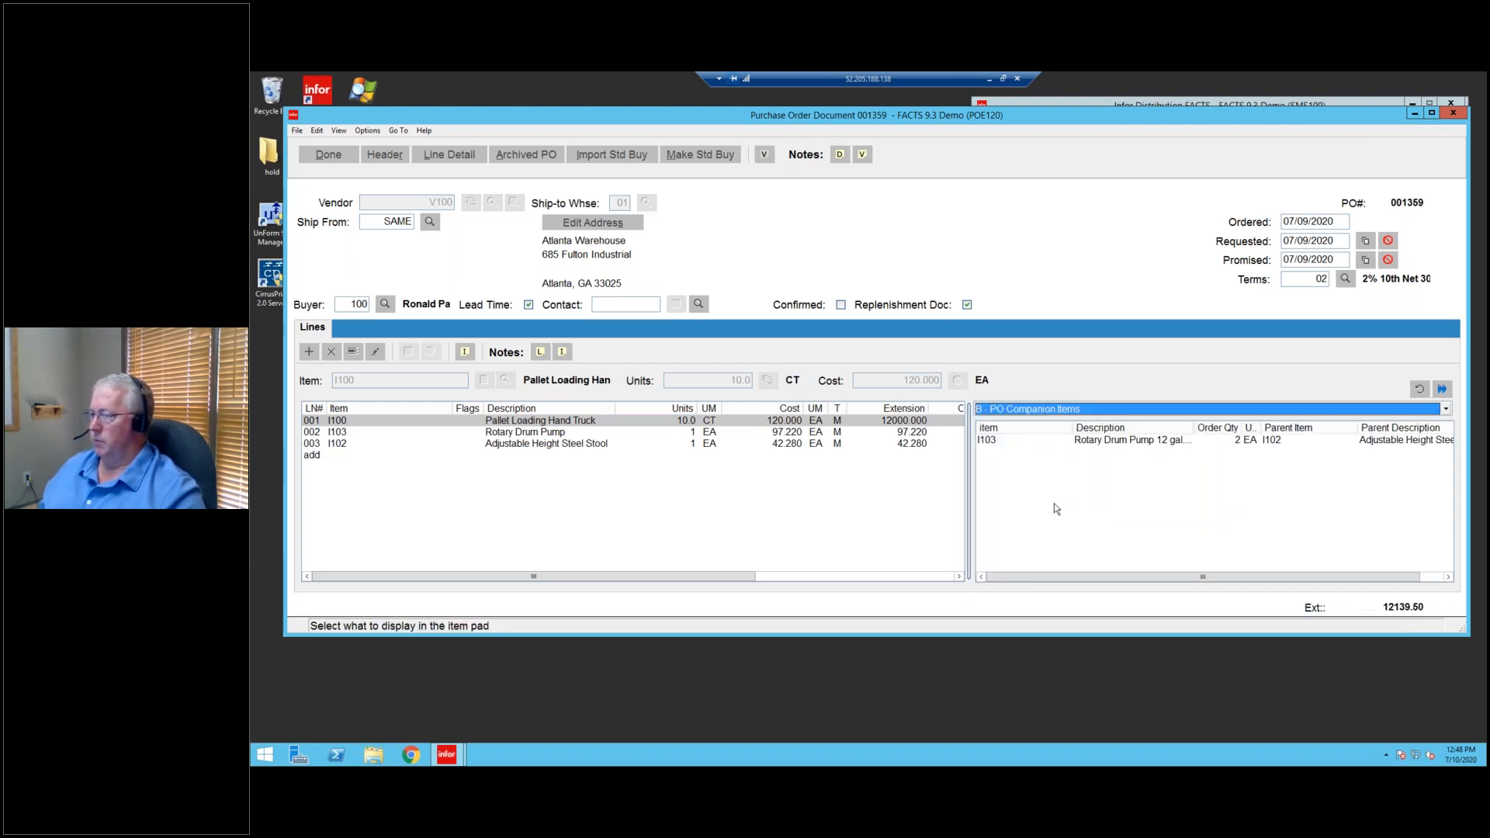
left_click(1074, 441)
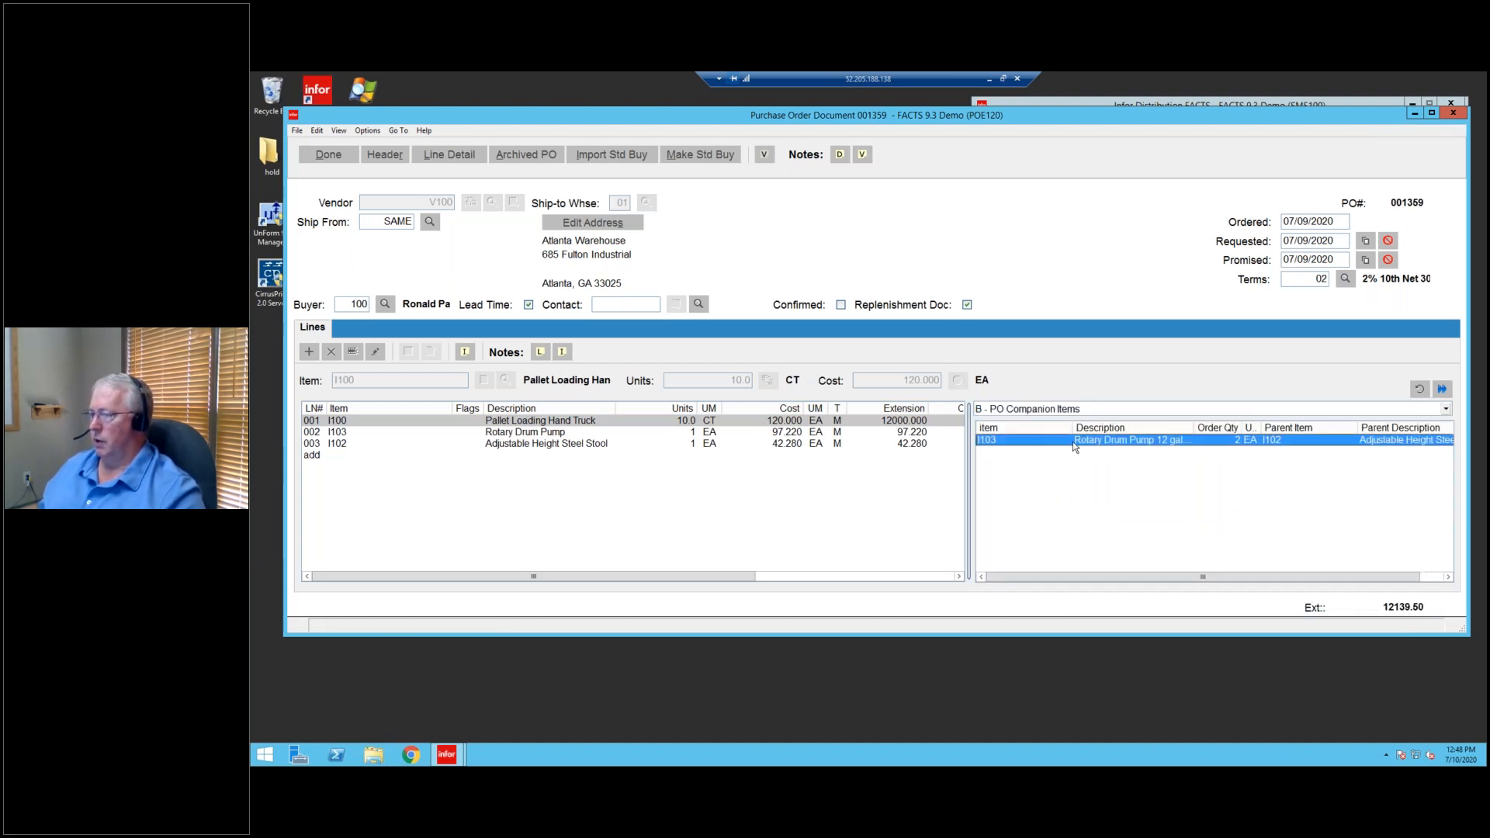
Open PO Companion Item Entry from the Purchase Orders file maintenances of the main FACTS window.
left_click(1234, 100)
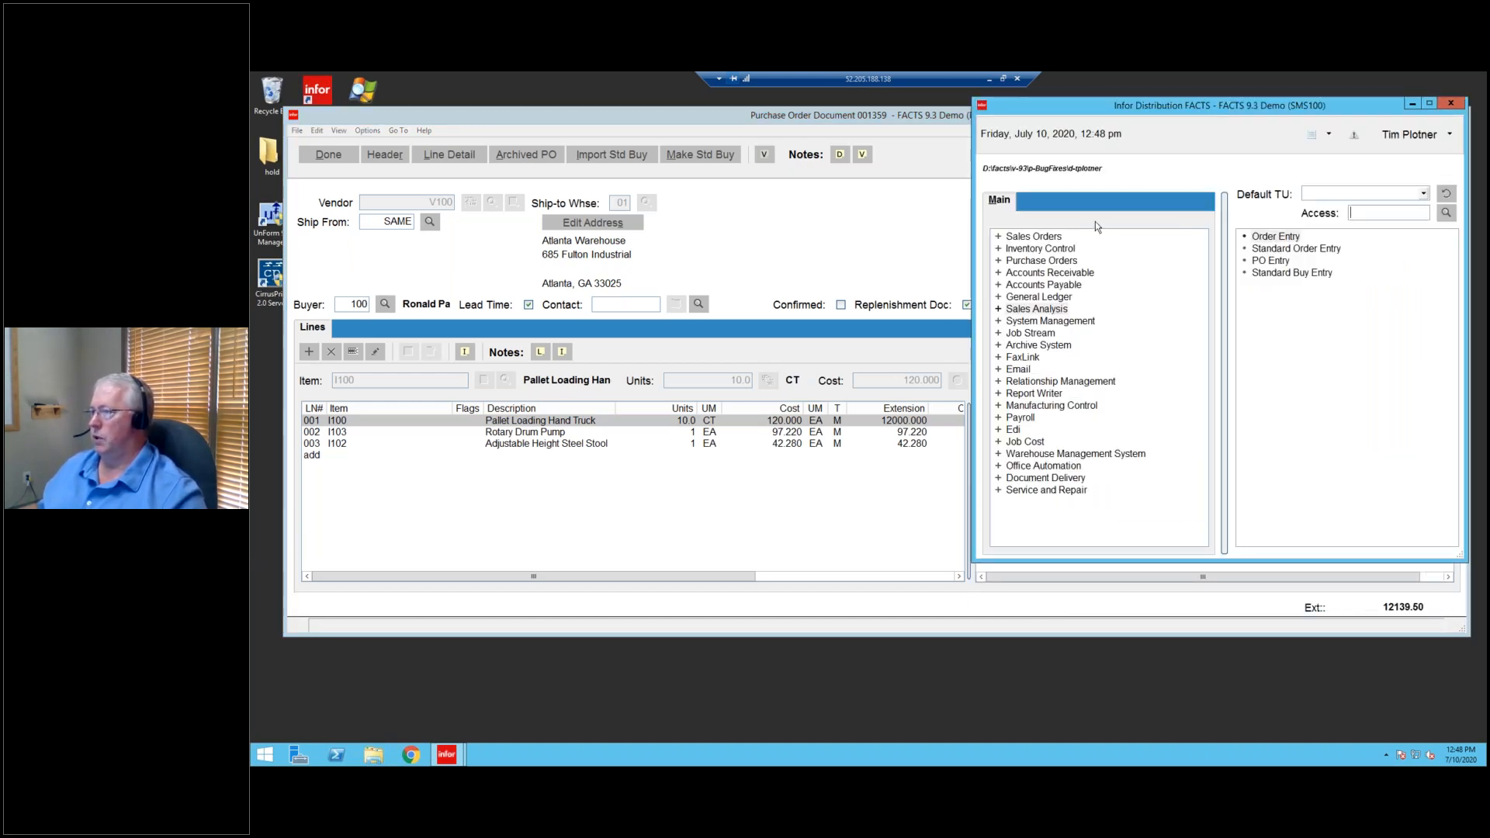
left_click(1000, 263)
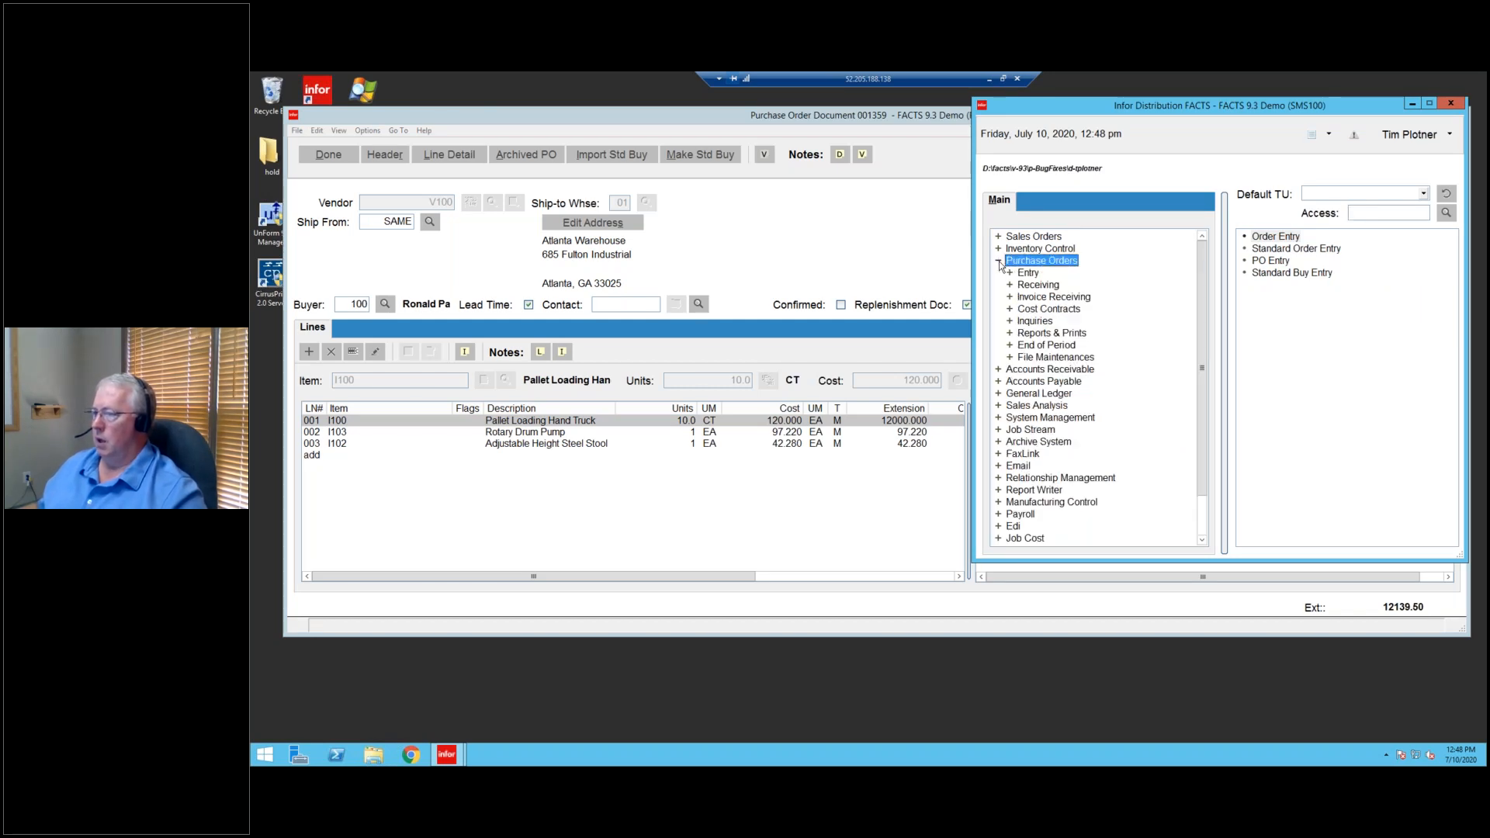
left_click(1010, 358)
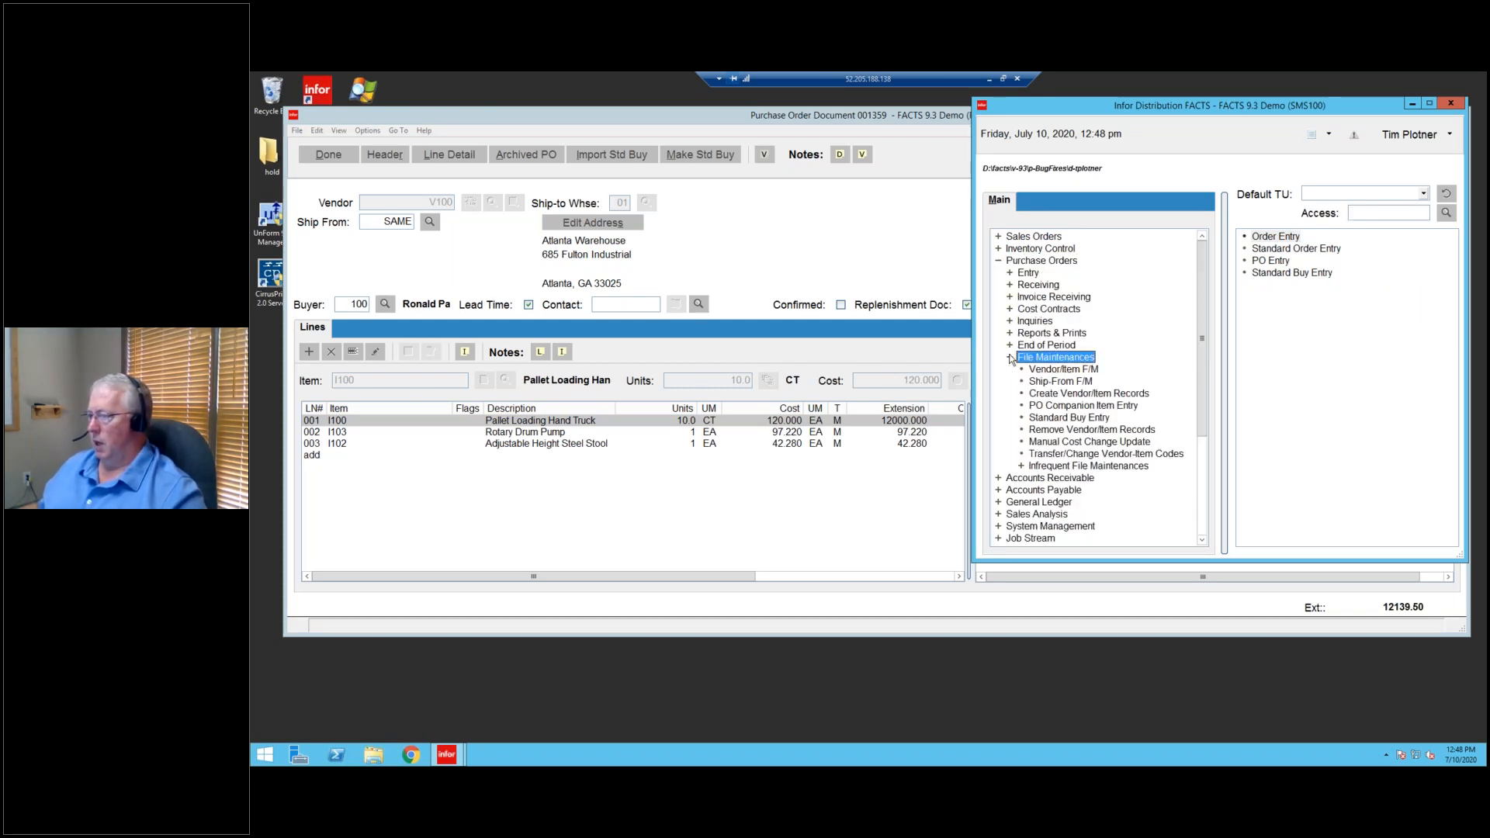
left_click(1062, 406)
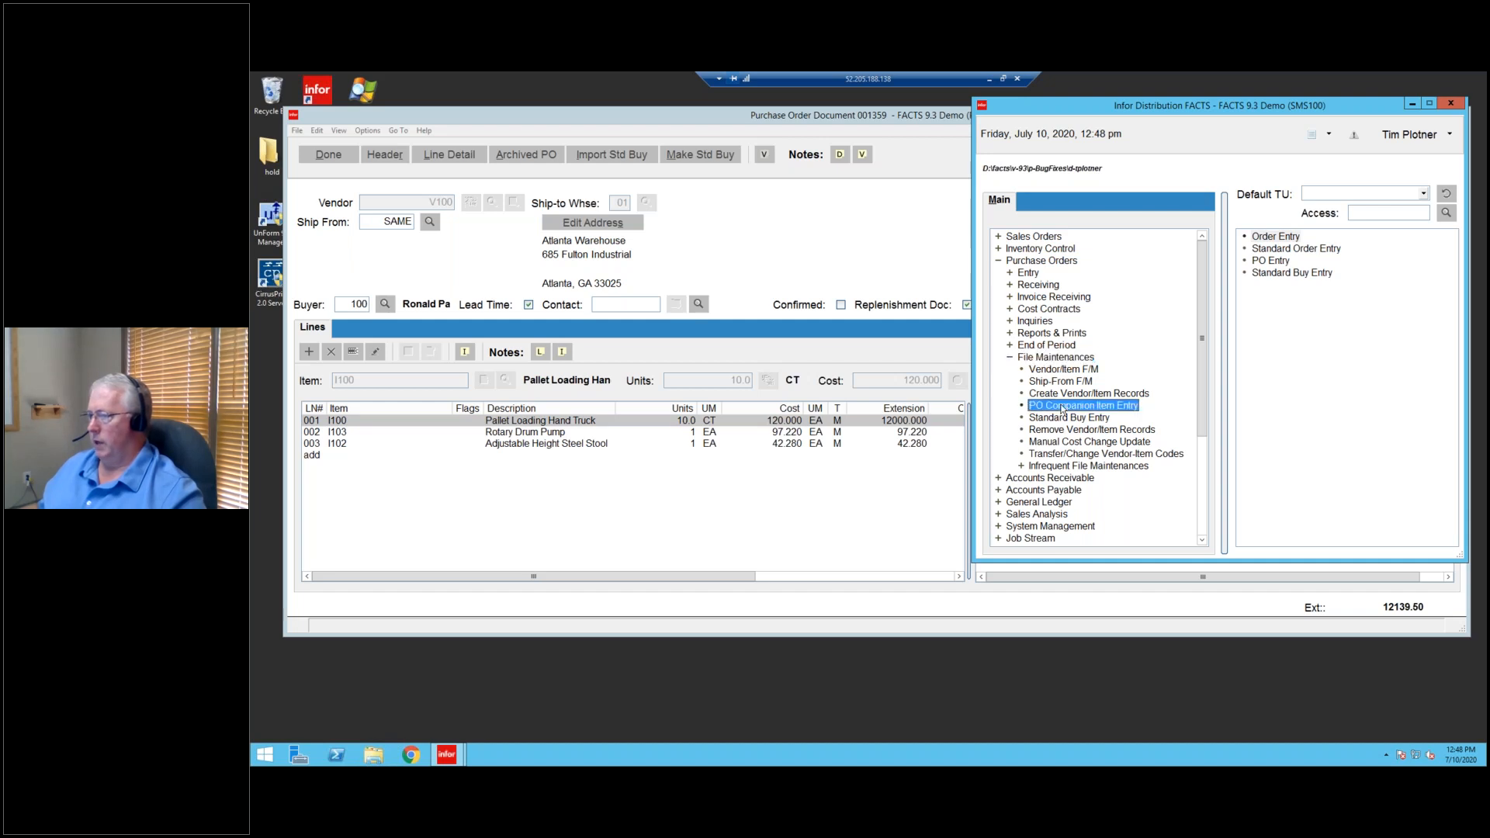
double_click(1062, 407)
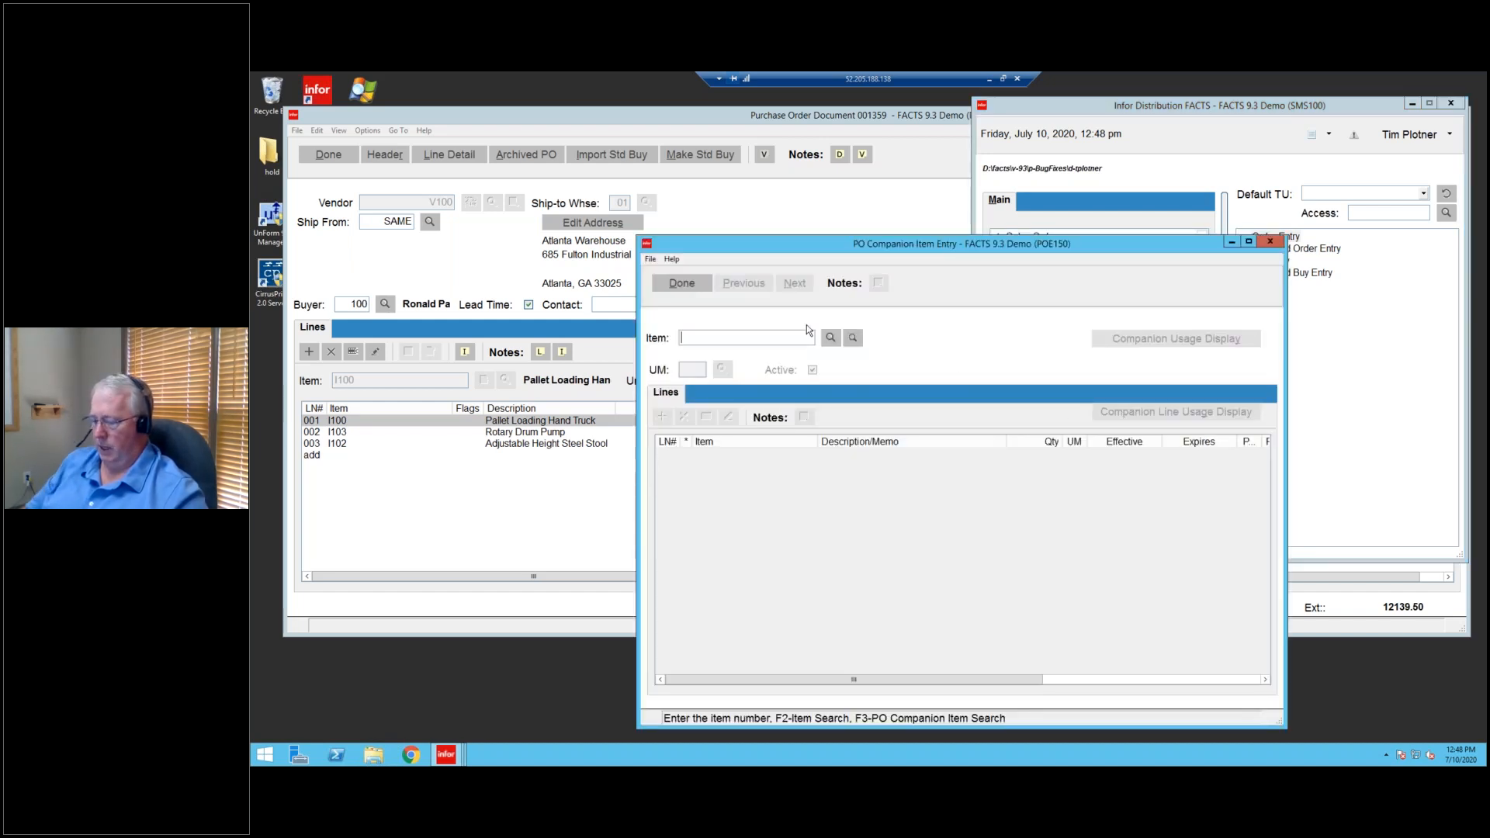
Look up item I100 with UM EA in PO Companion Item Entry, advance to parent item I102's companion lines, and close the entry.
type("I100")
key("Return")
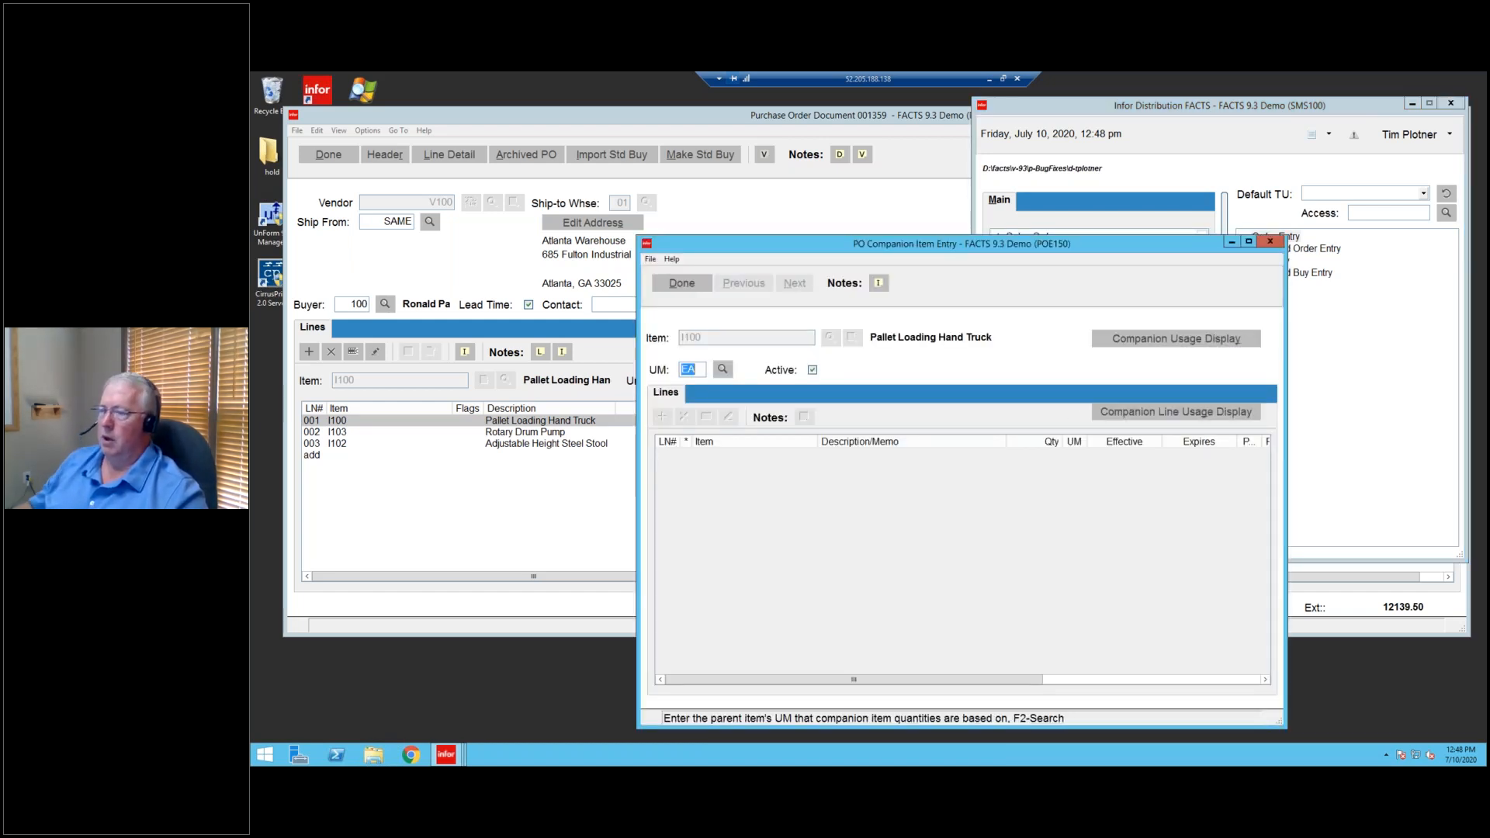
key("Return")
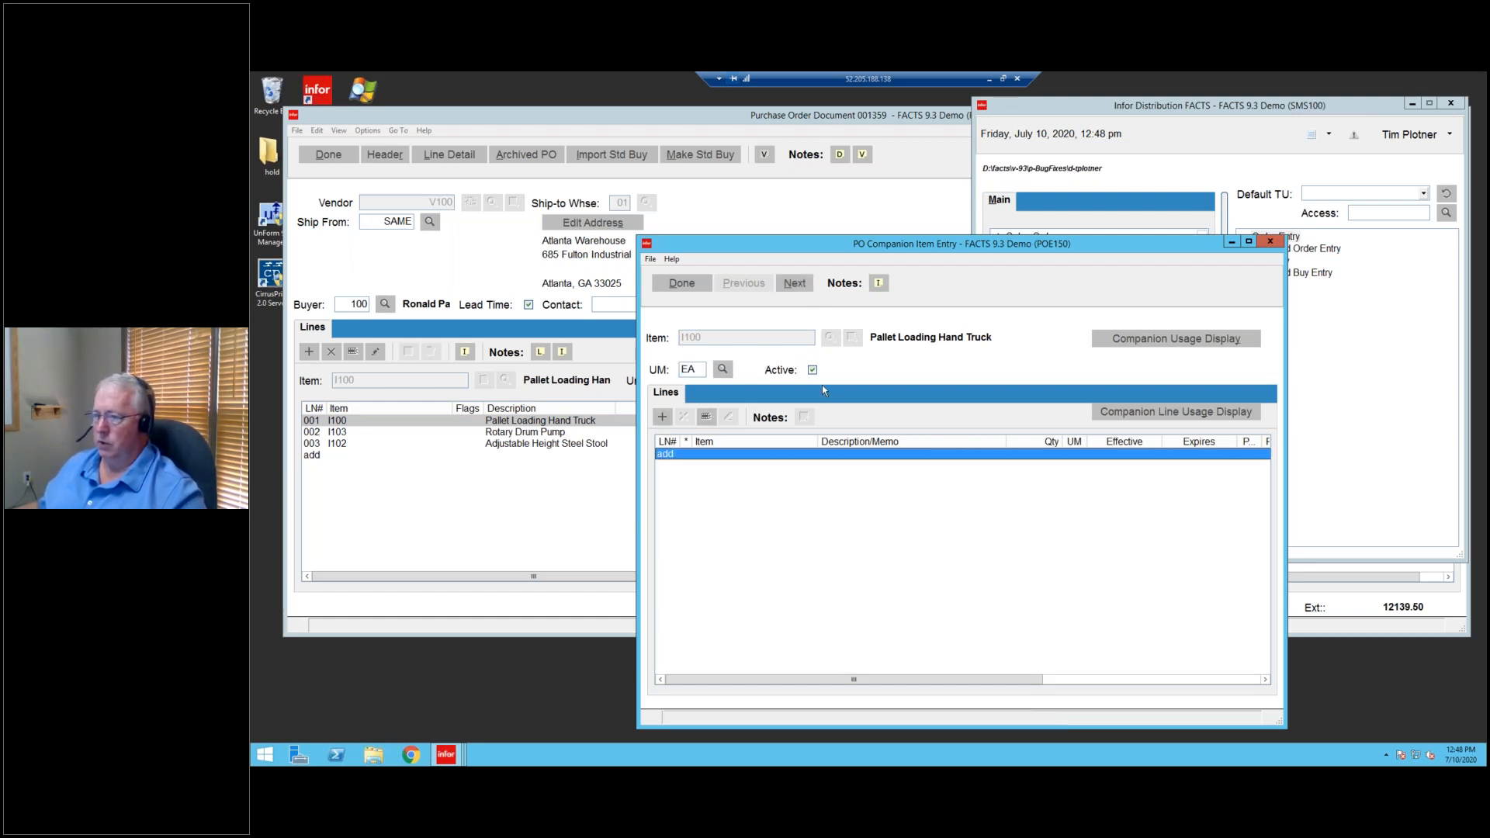
left_click(797, 284)
left_click(703, 287)
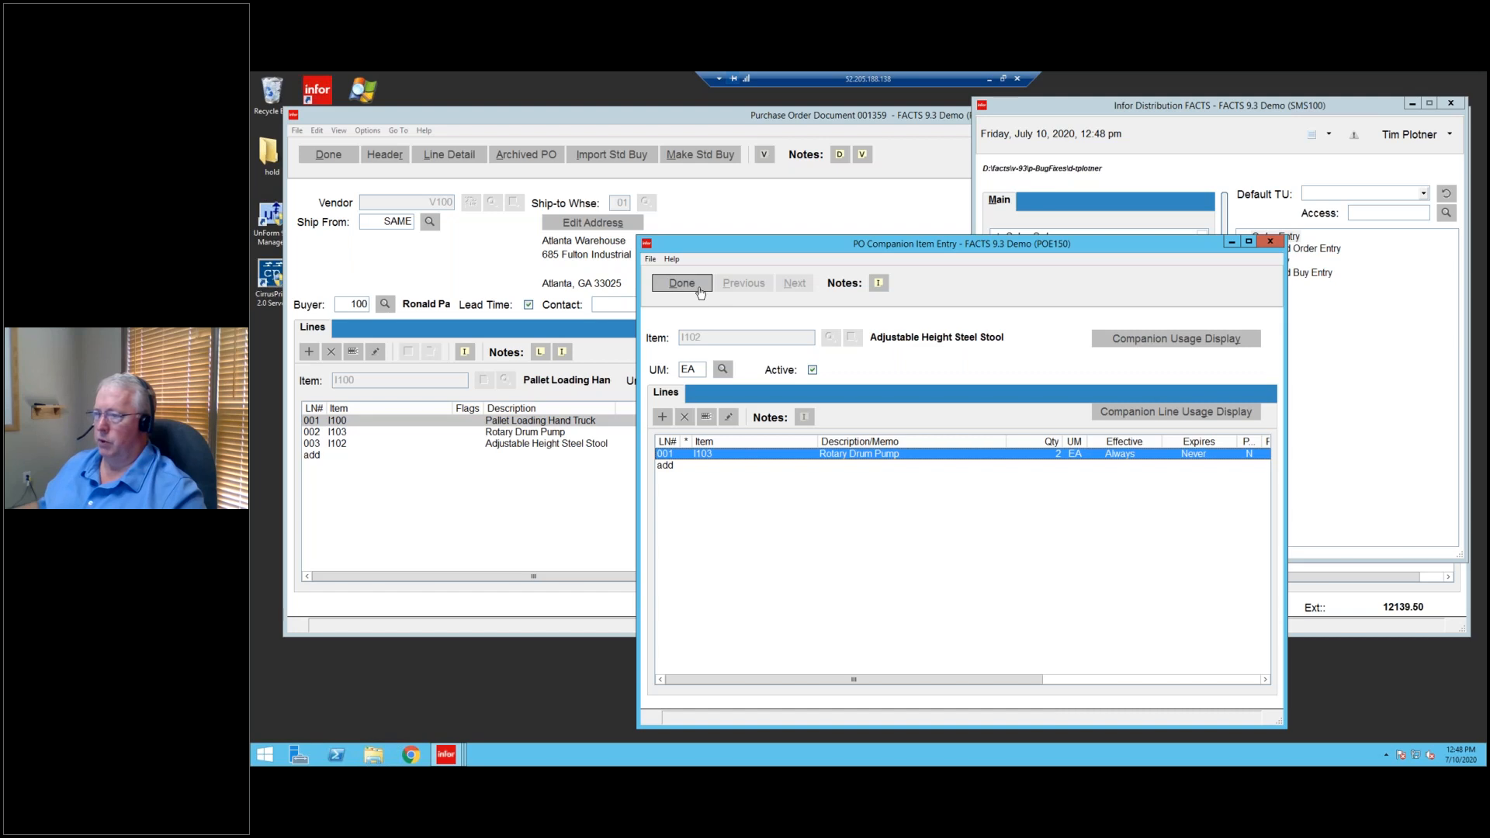
left_click(682, 284)
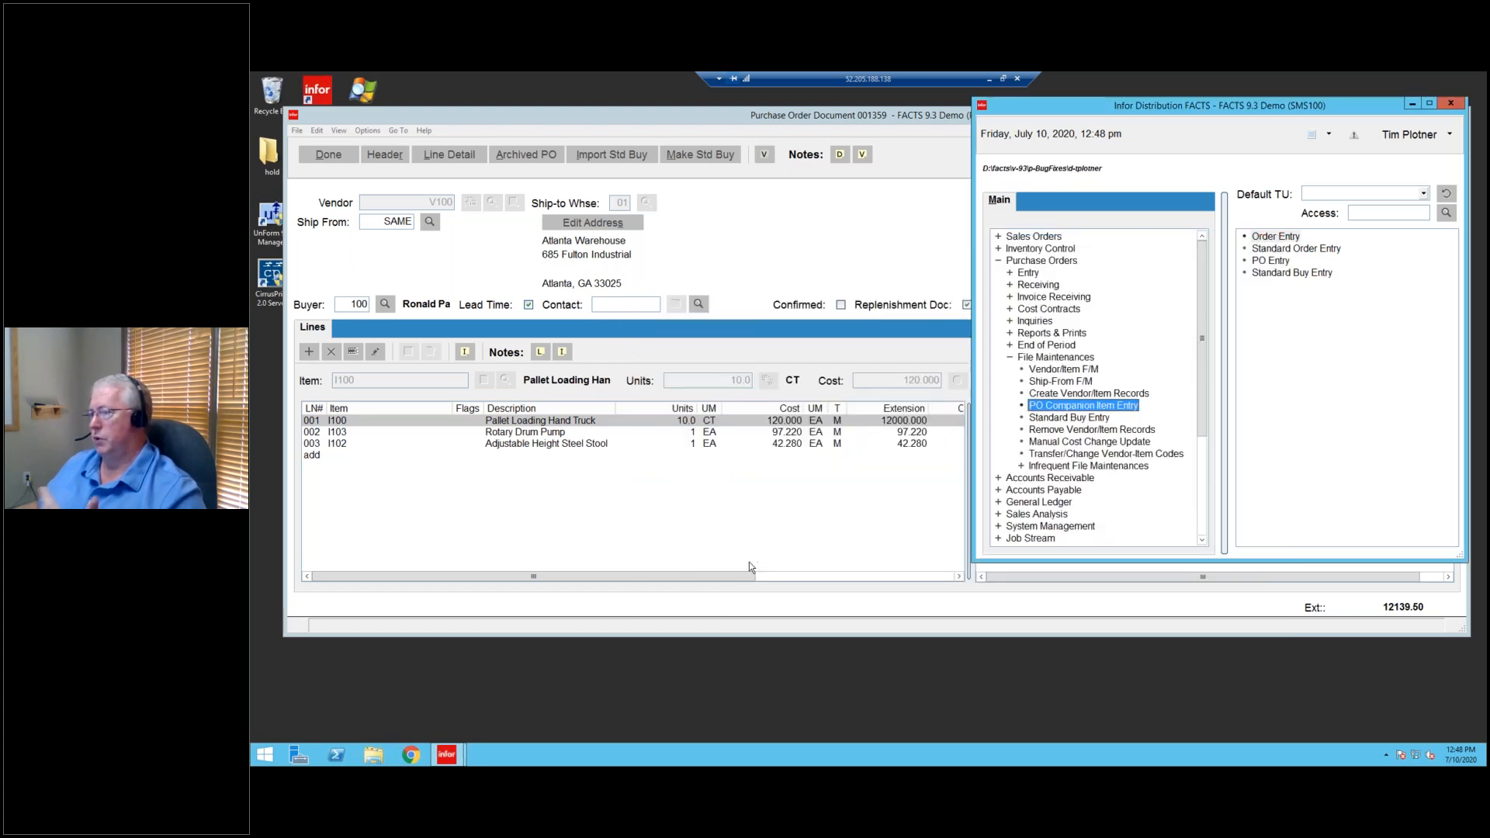
Return to the purchase order and view the item pad's Substitute Items, then the SO Companion Items for lines I100, I103 and I102.
left_click(890, 126)
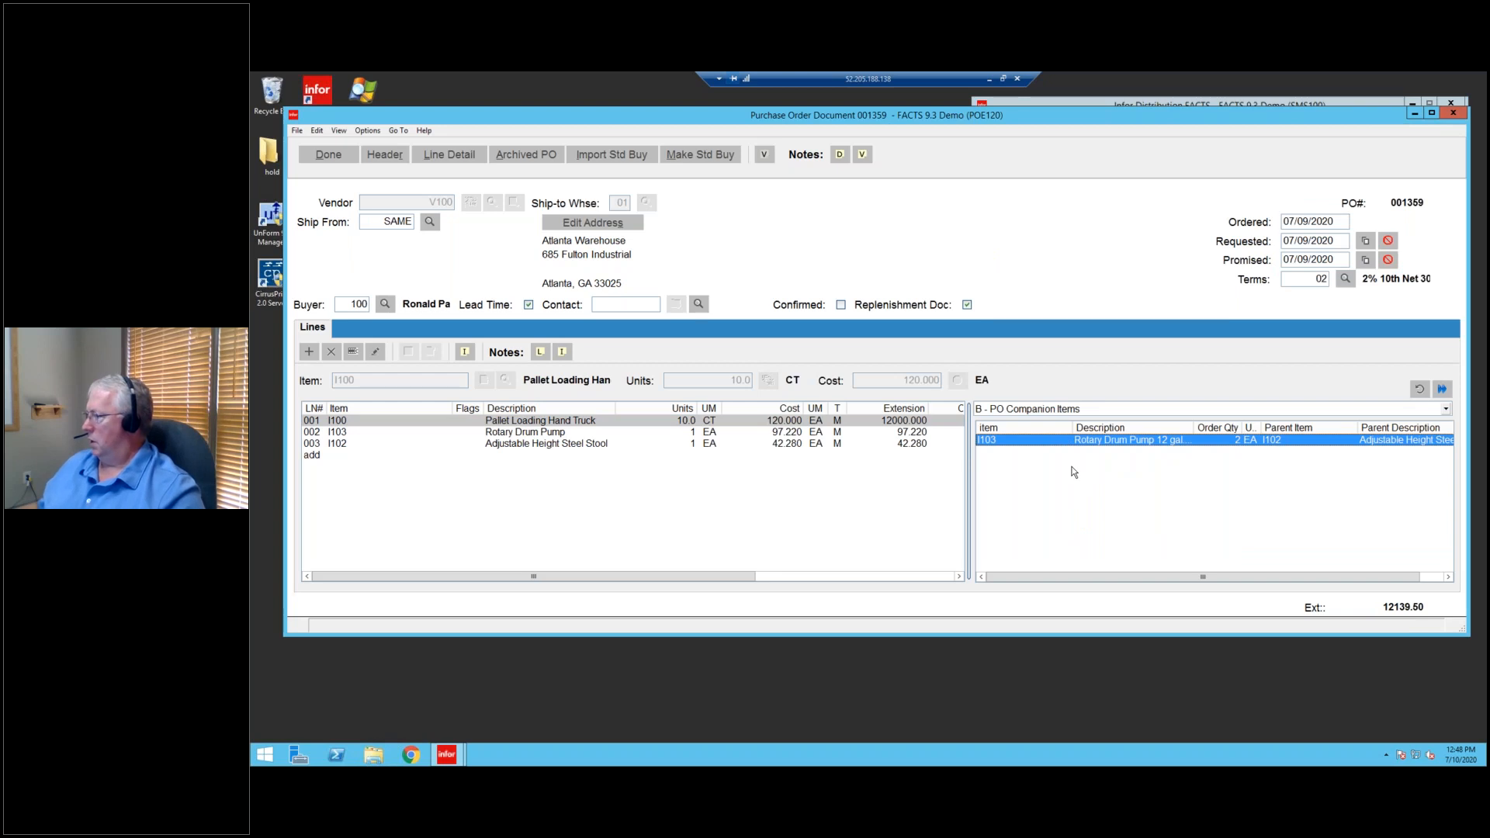
left_click(1021, 409)
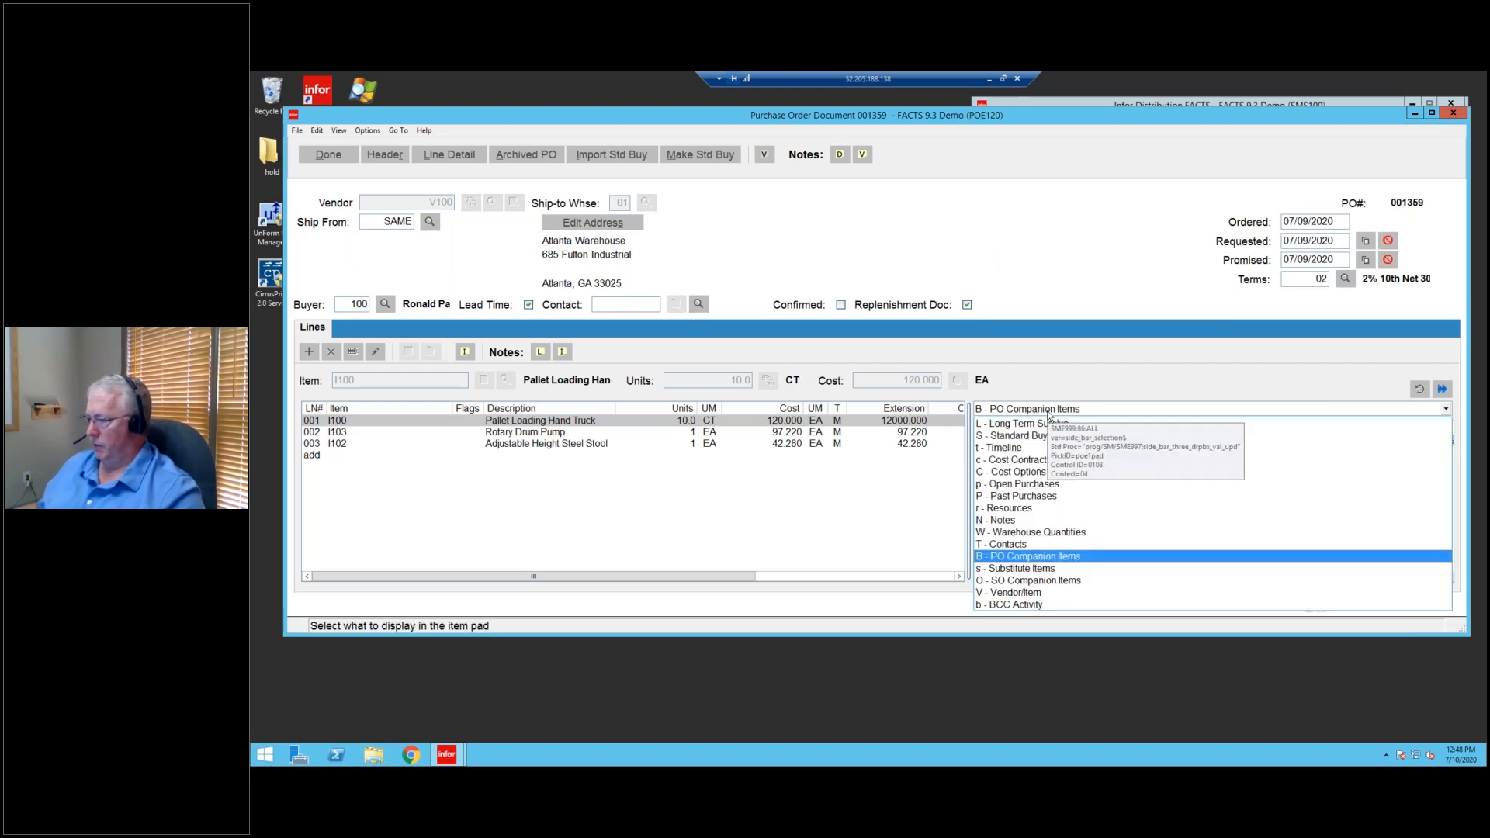
left_click(1004, 568)
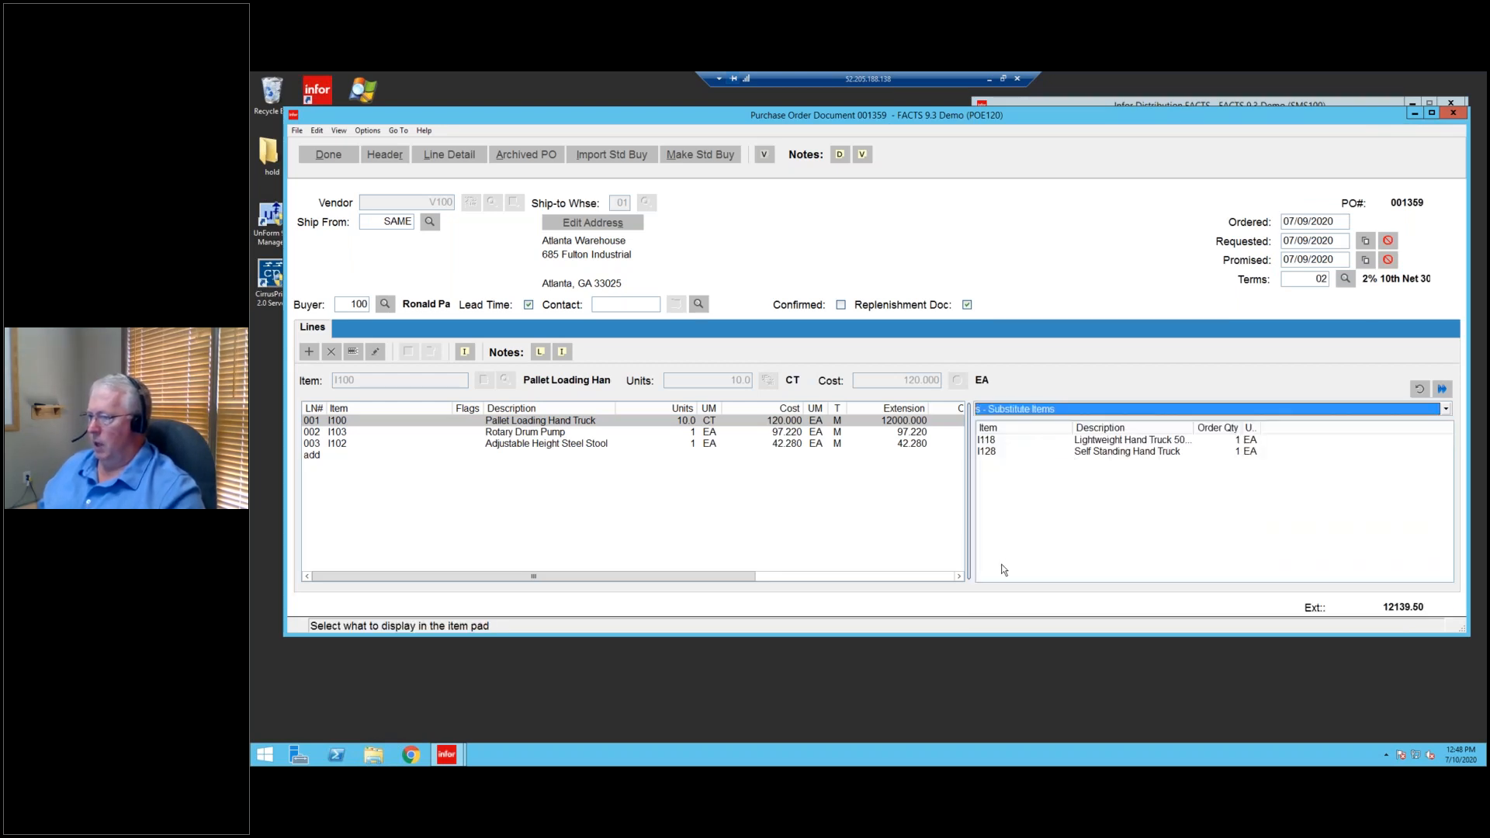
left_click(1045, 407)
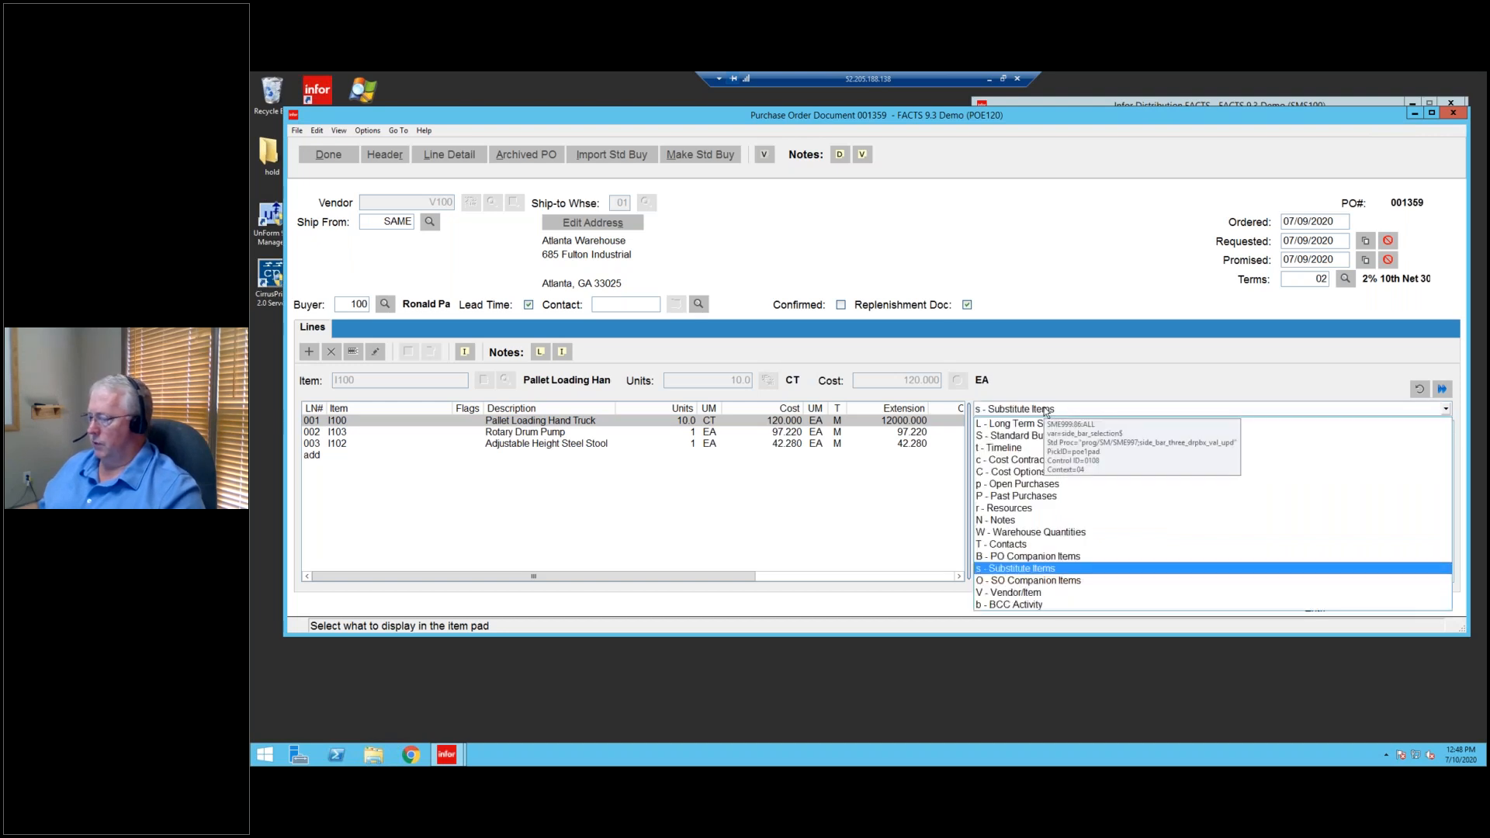
left_click(999, 582)
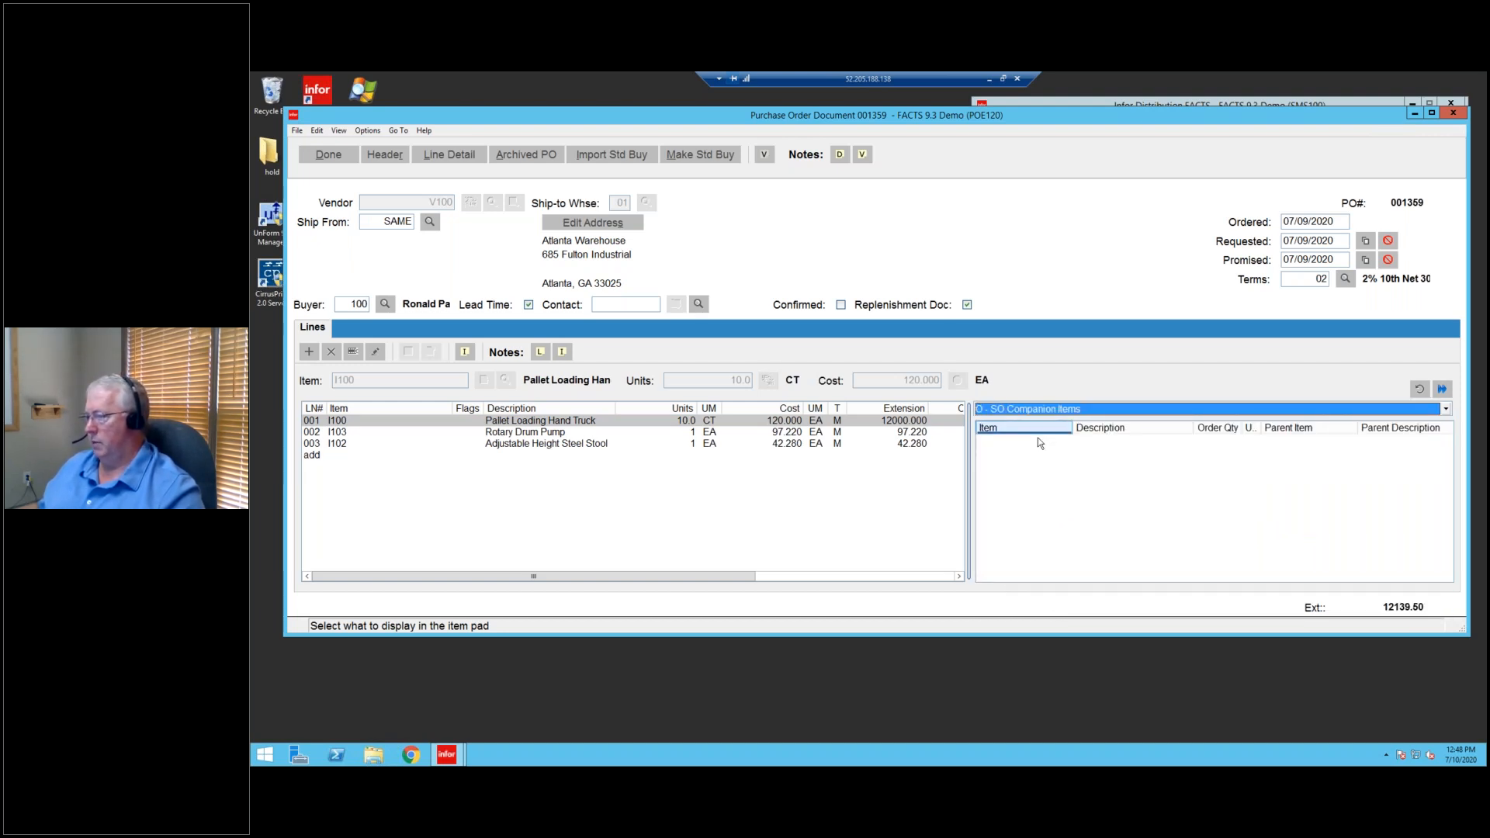
left_click(537, 433)
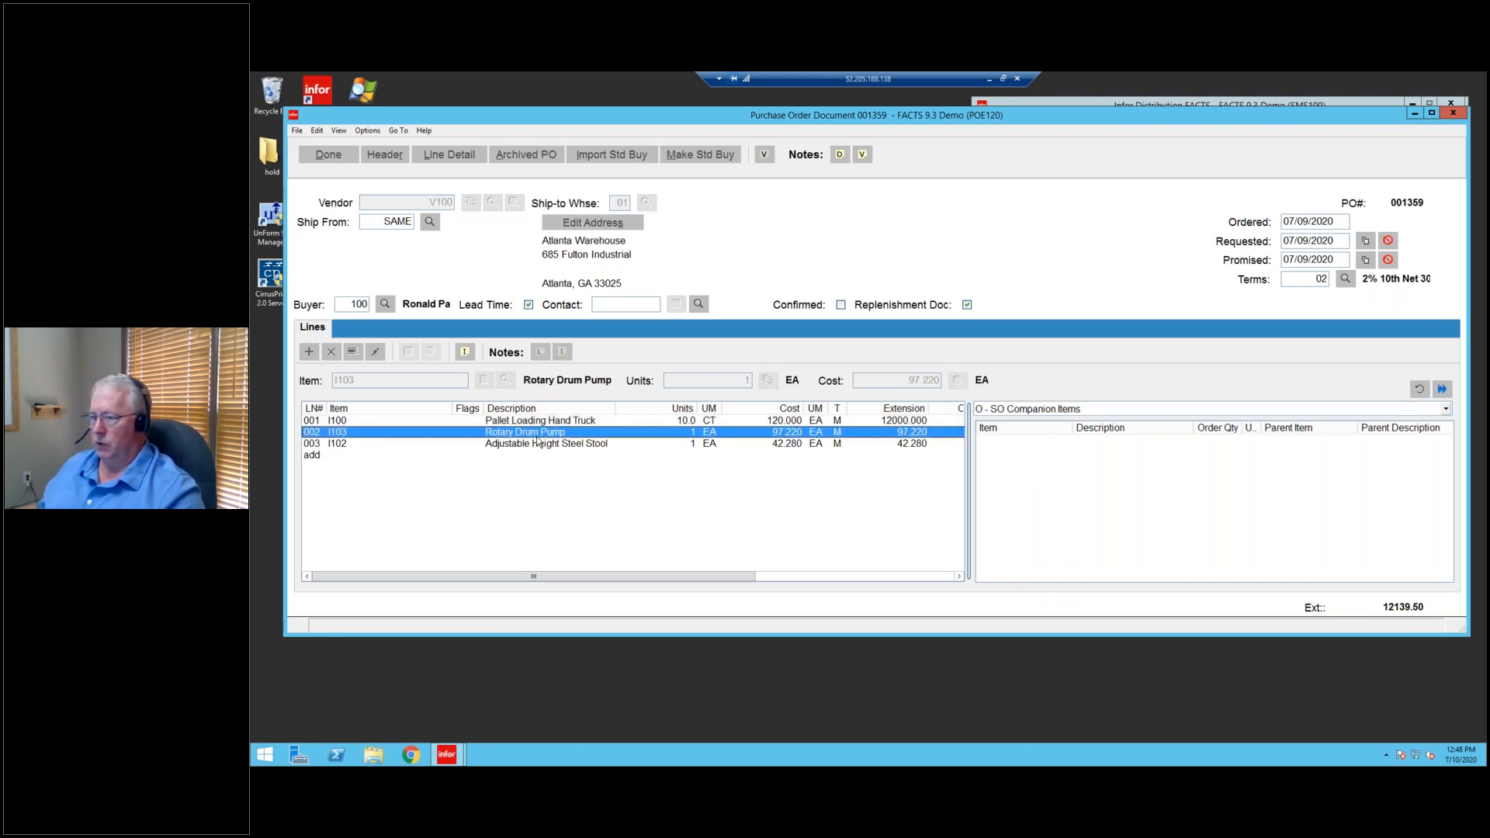
left_click(533, 445)
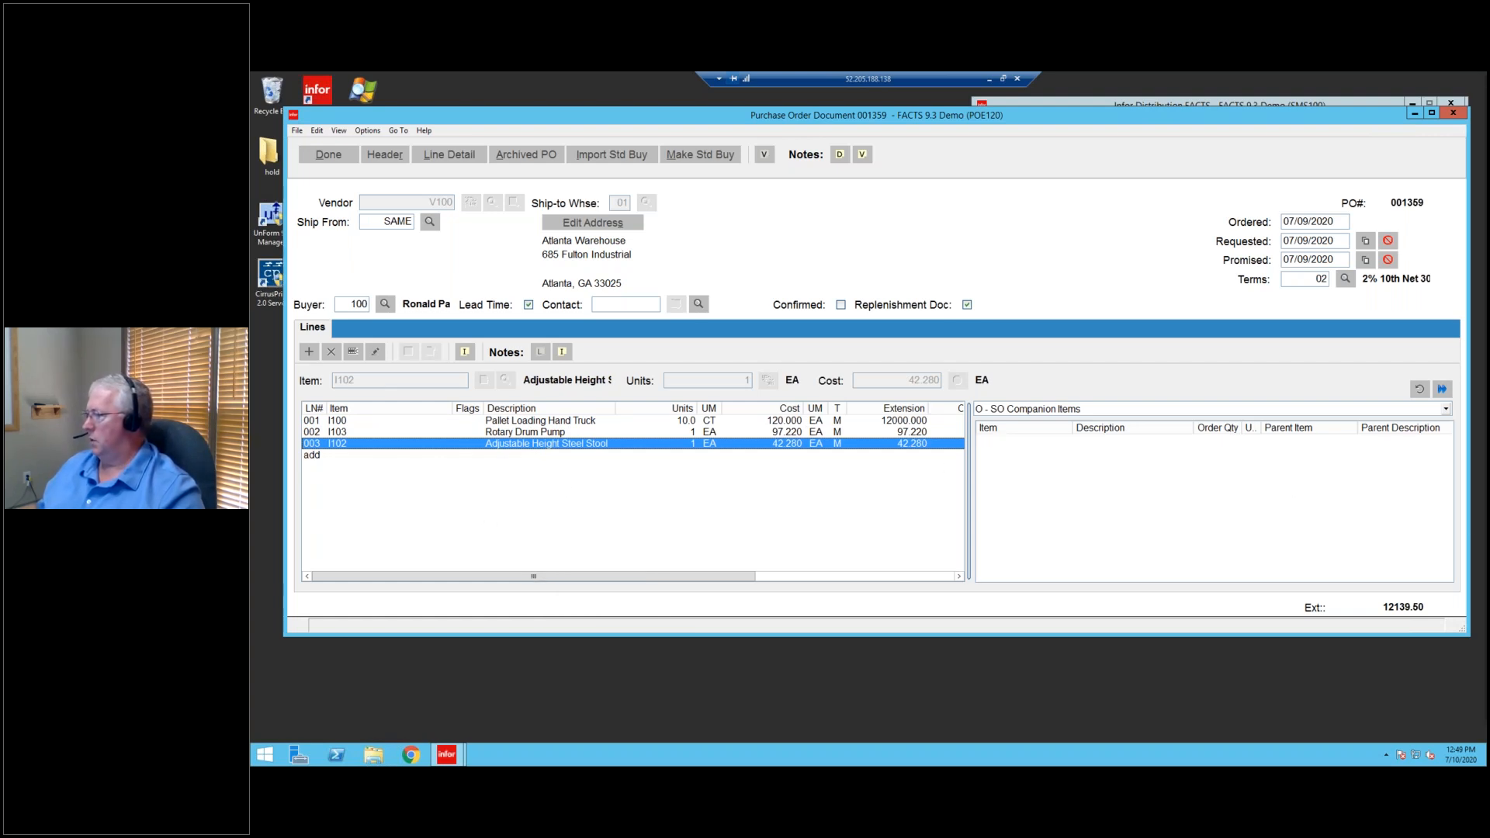
Switch the item pad to the Vendor/Item view and compare the vendors for lines I100, I103 and I102.
left_click(1078, 412)
left_click(1013, 594)
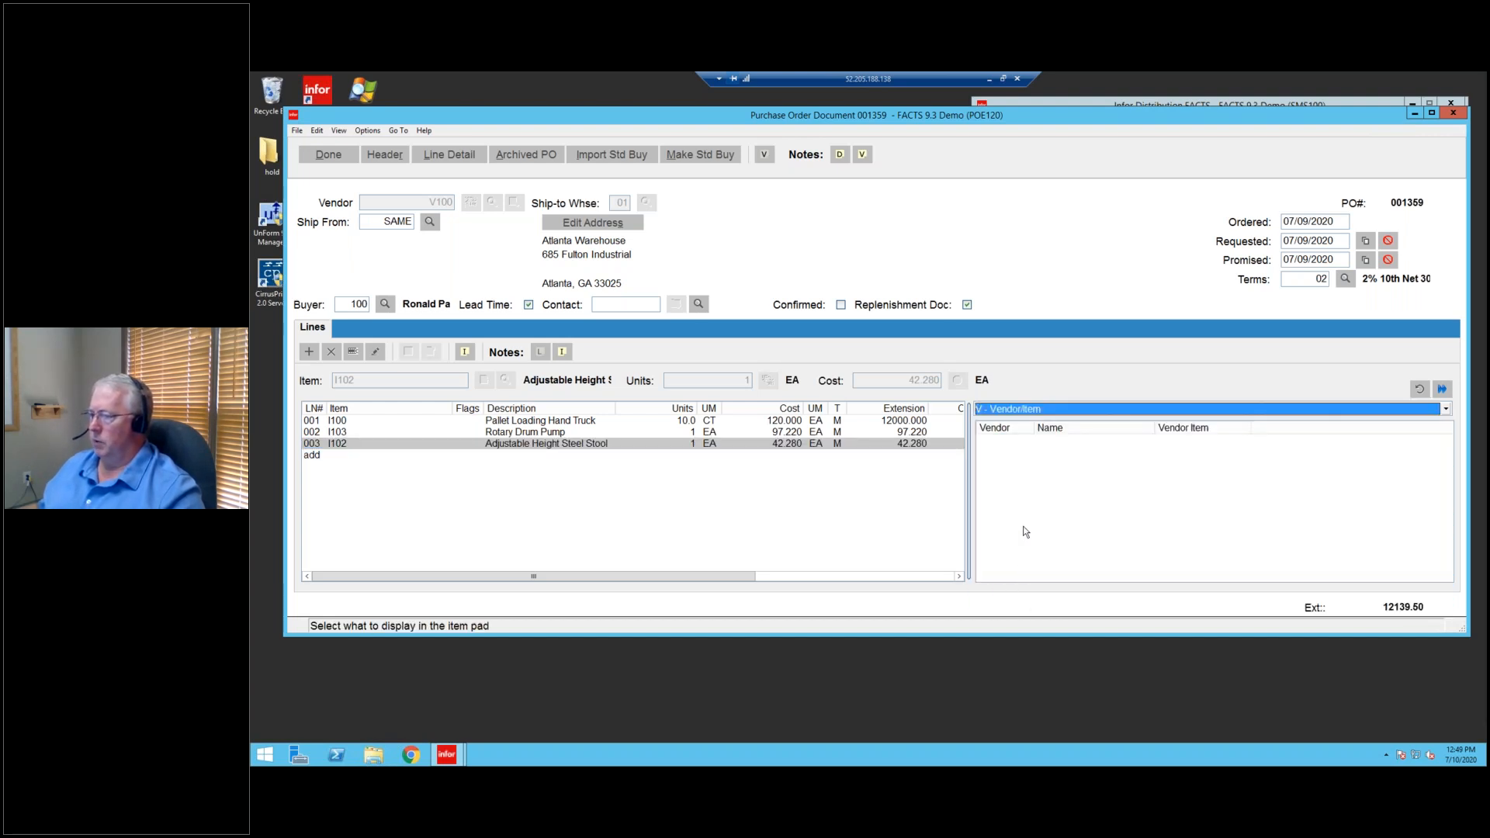
left_click(406, 422)
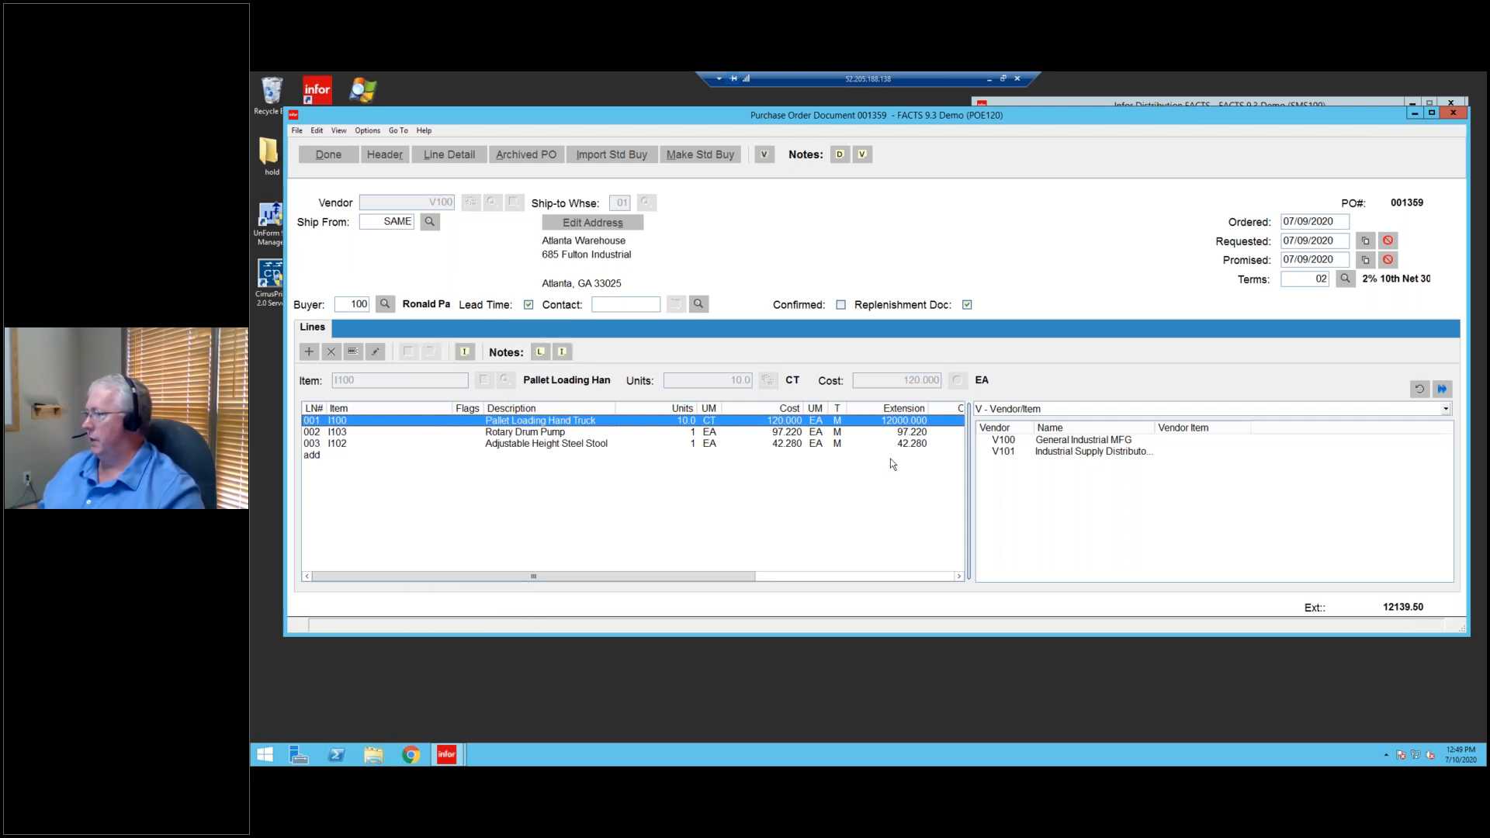
left_click(559, 432)
left_click(532, 445)
left_click(535, 433)
key("Up")
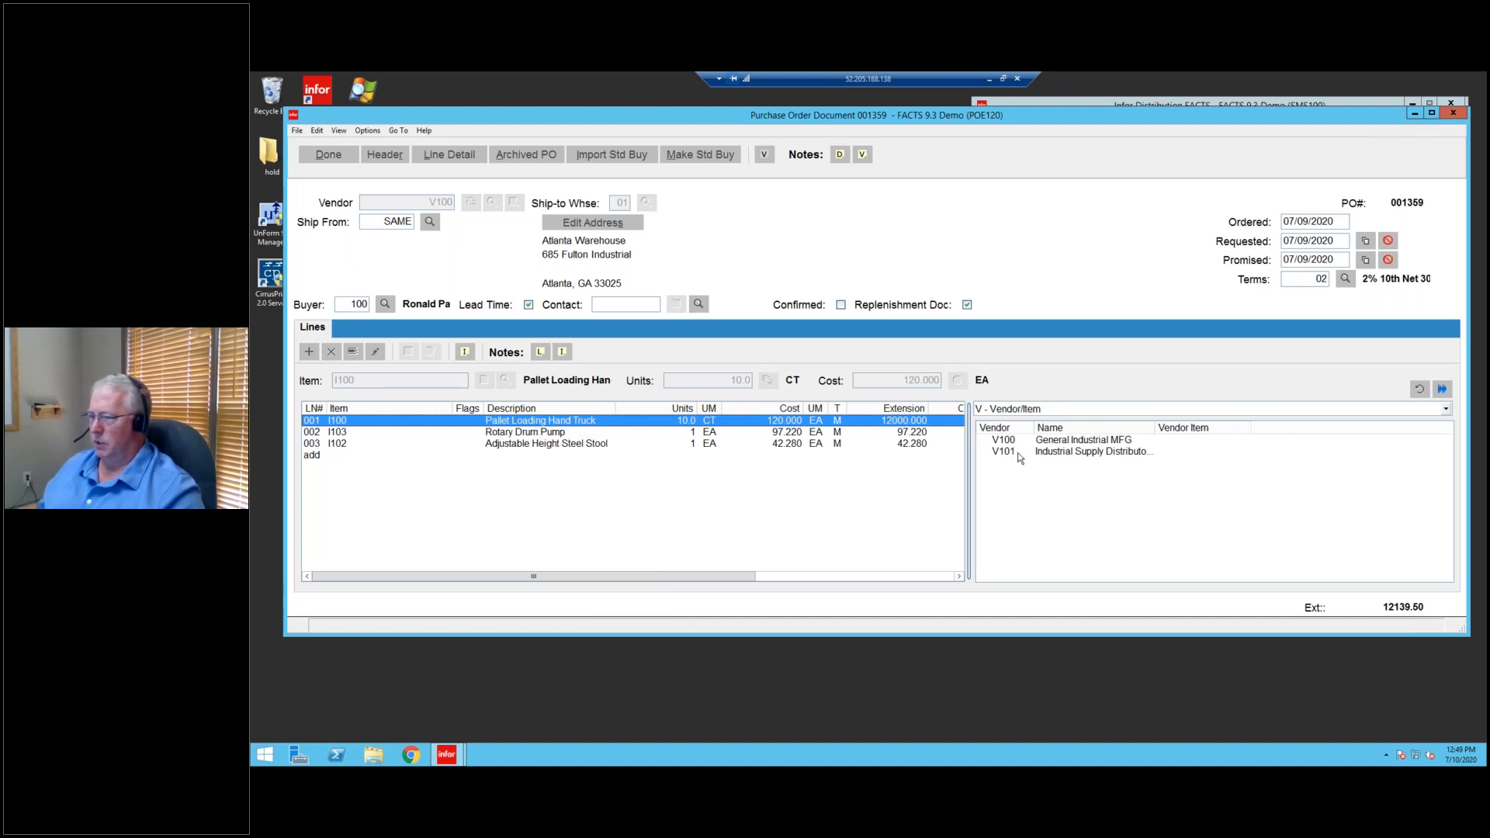
Widen the Vendor and Name columns of the Vendor/Item list, and show it for lines I103 and I102.
left_click_drag(1034, 428, 1047, 428)
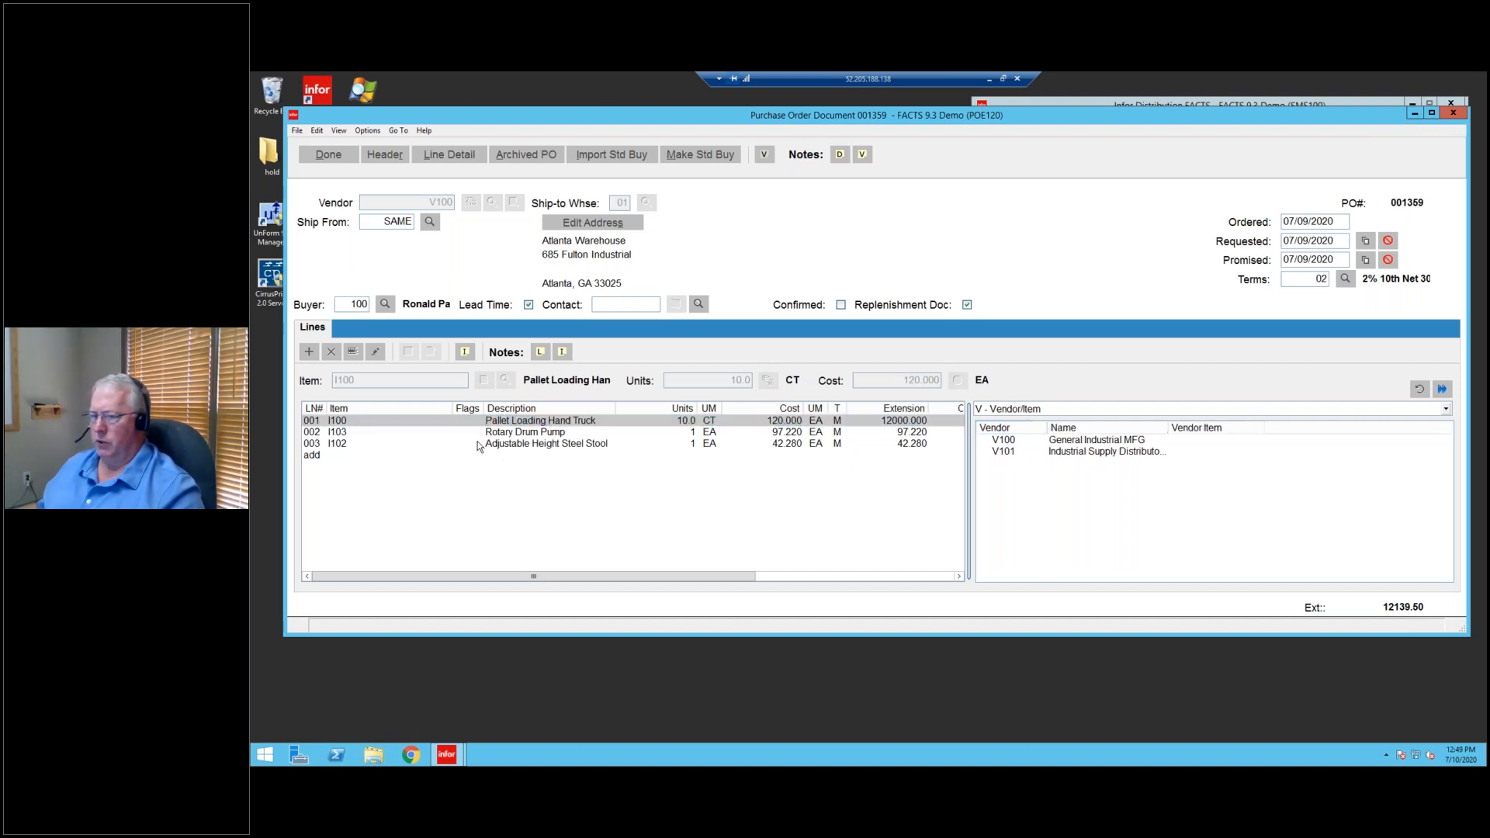
left_click(1163, 450)
left_click_drag(1168, 427, 1187, 428)
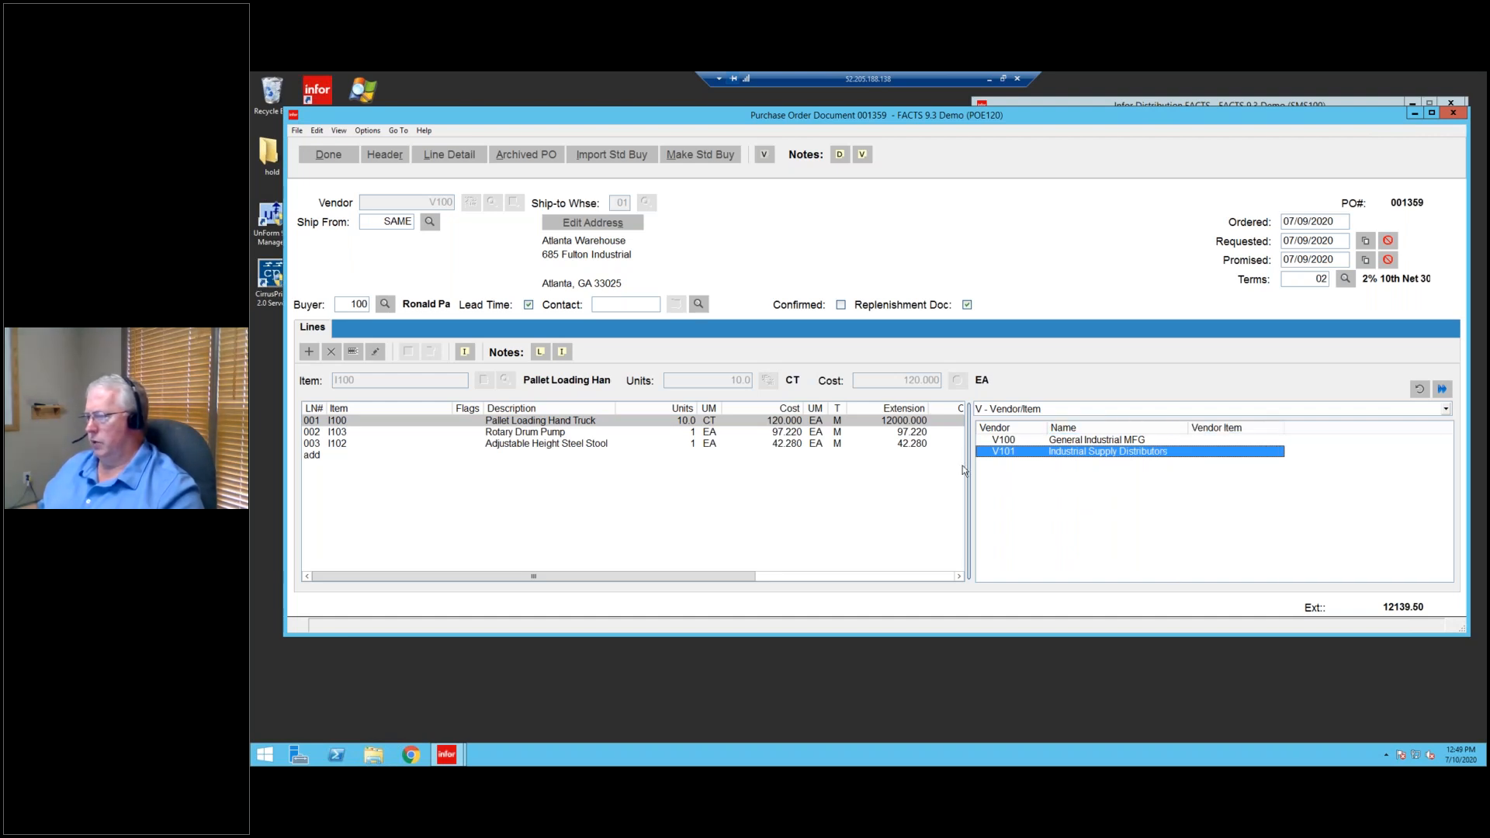
left_click(555, 432)
left_click(543, 444)
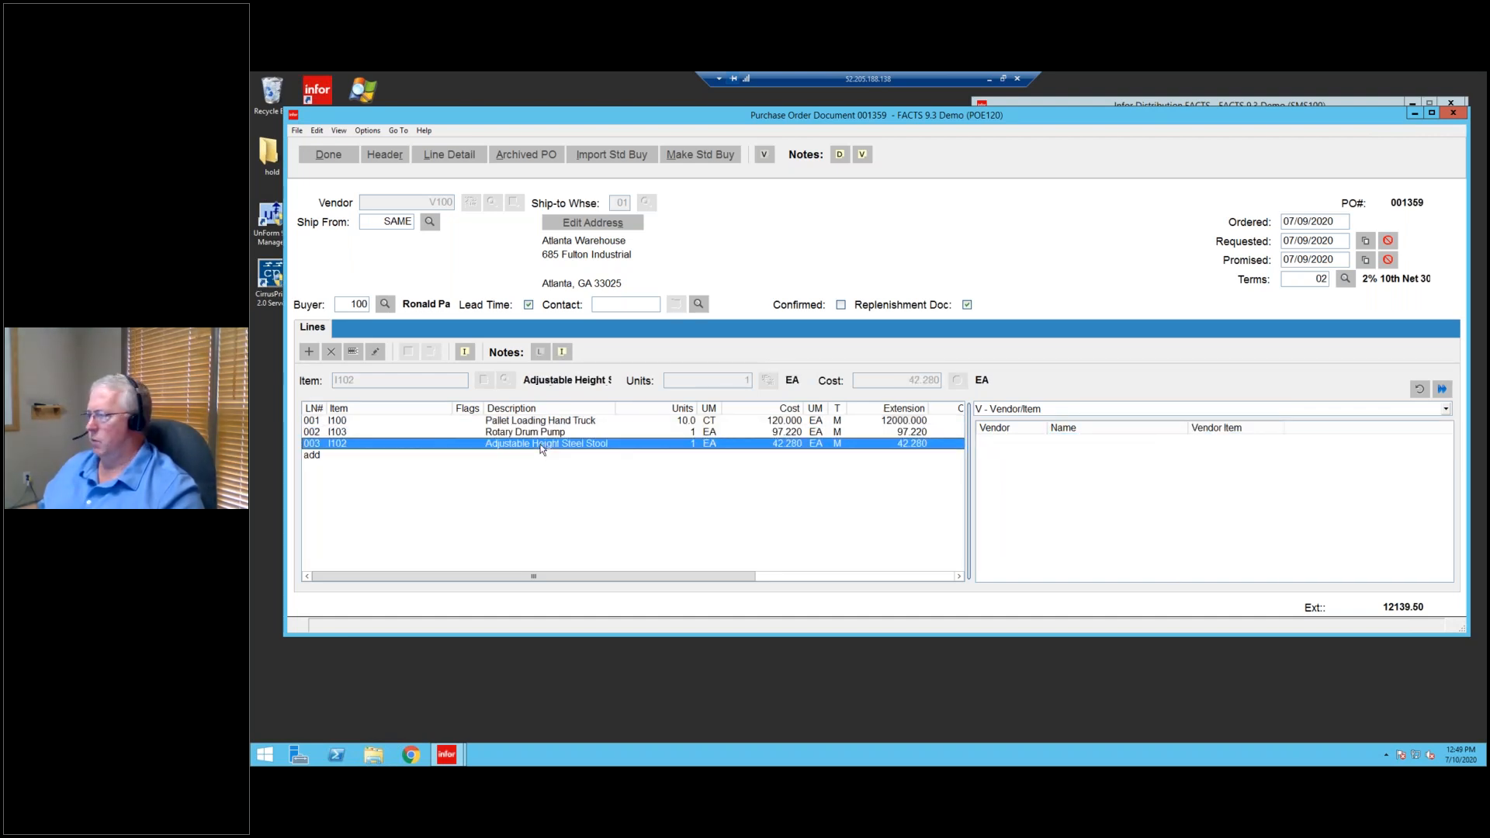
Look through the item pad's available views down to BCC Activity, and keep the Vendor/Item view selected.
left_click(1079, 409)
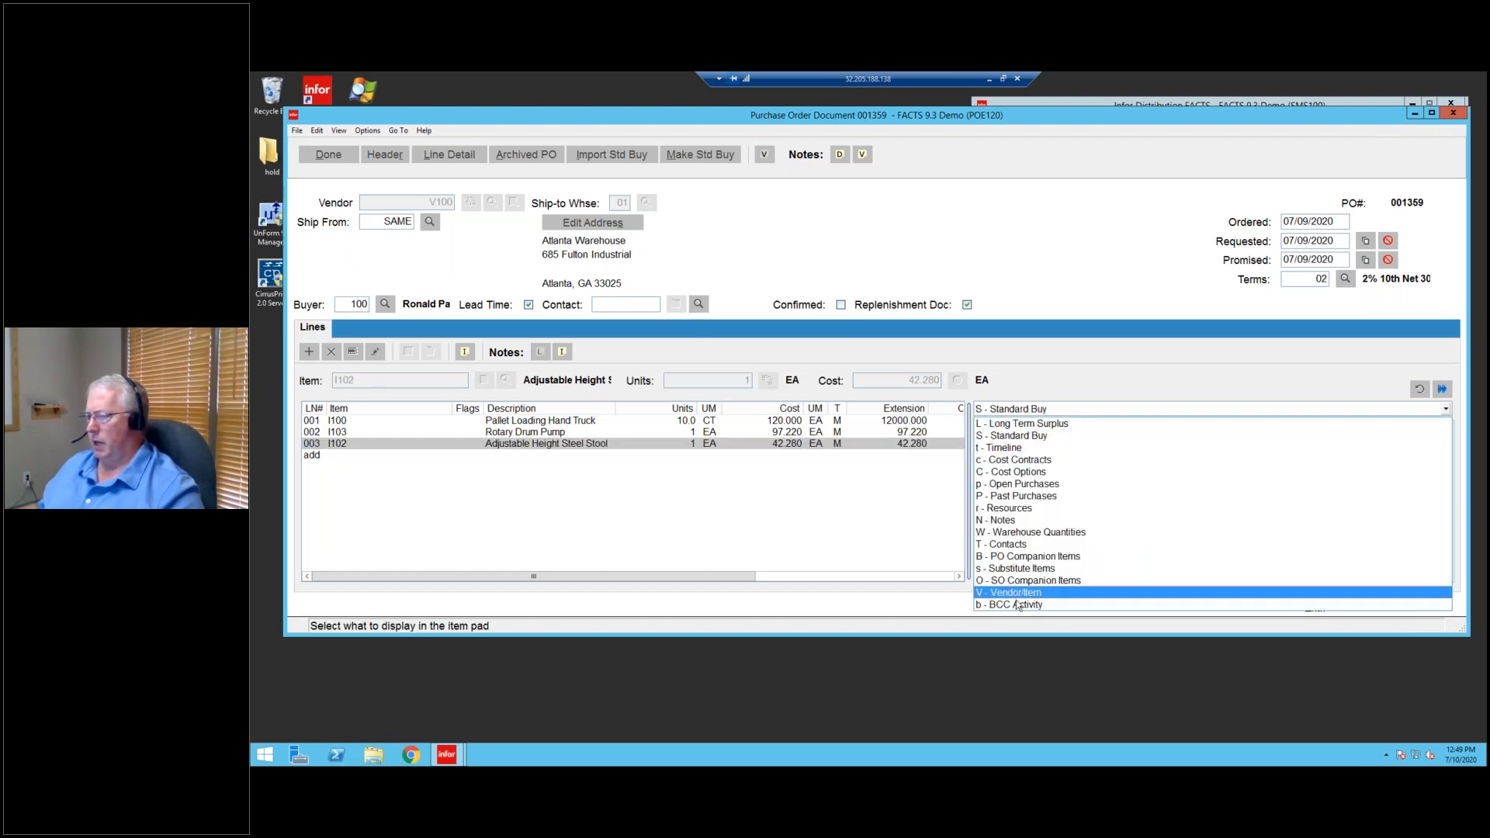
left_click(1084, 307)
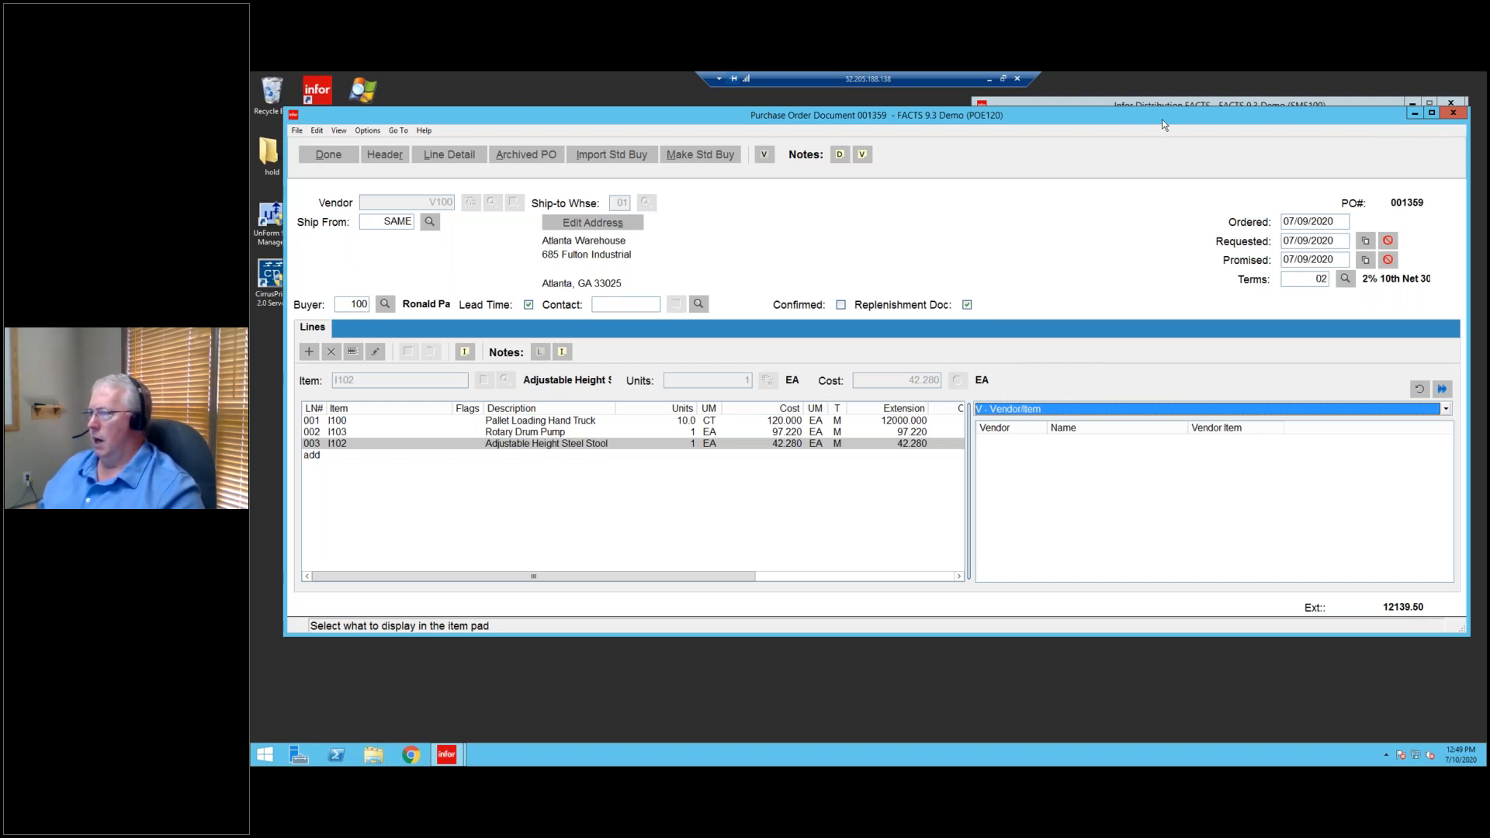
left_click_drag(1162, 118, 1153, 123)
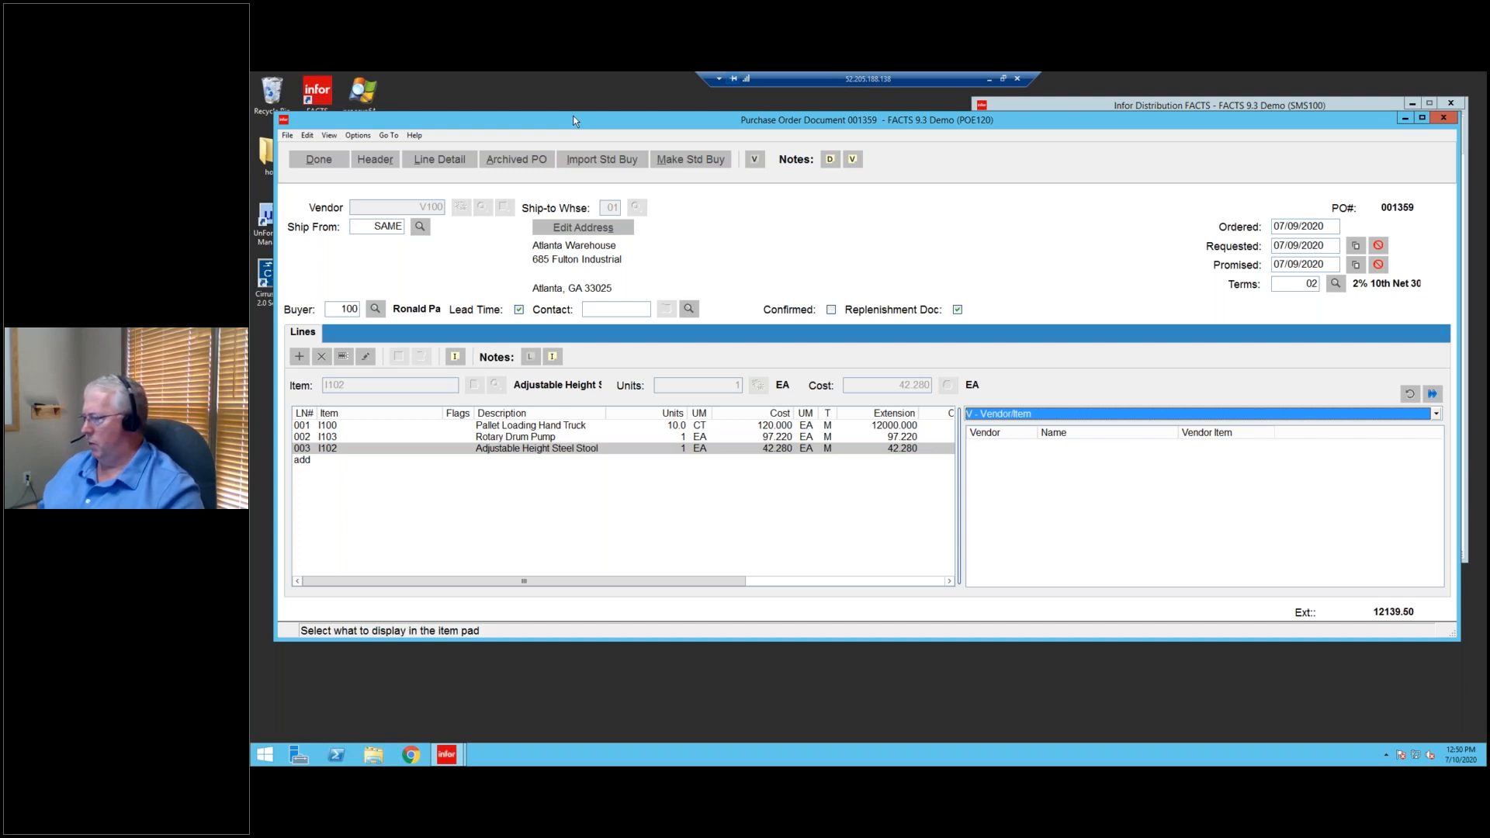
Finish the purchase order, accept its footer details, and exit purchase order entry.
key("alt+d")
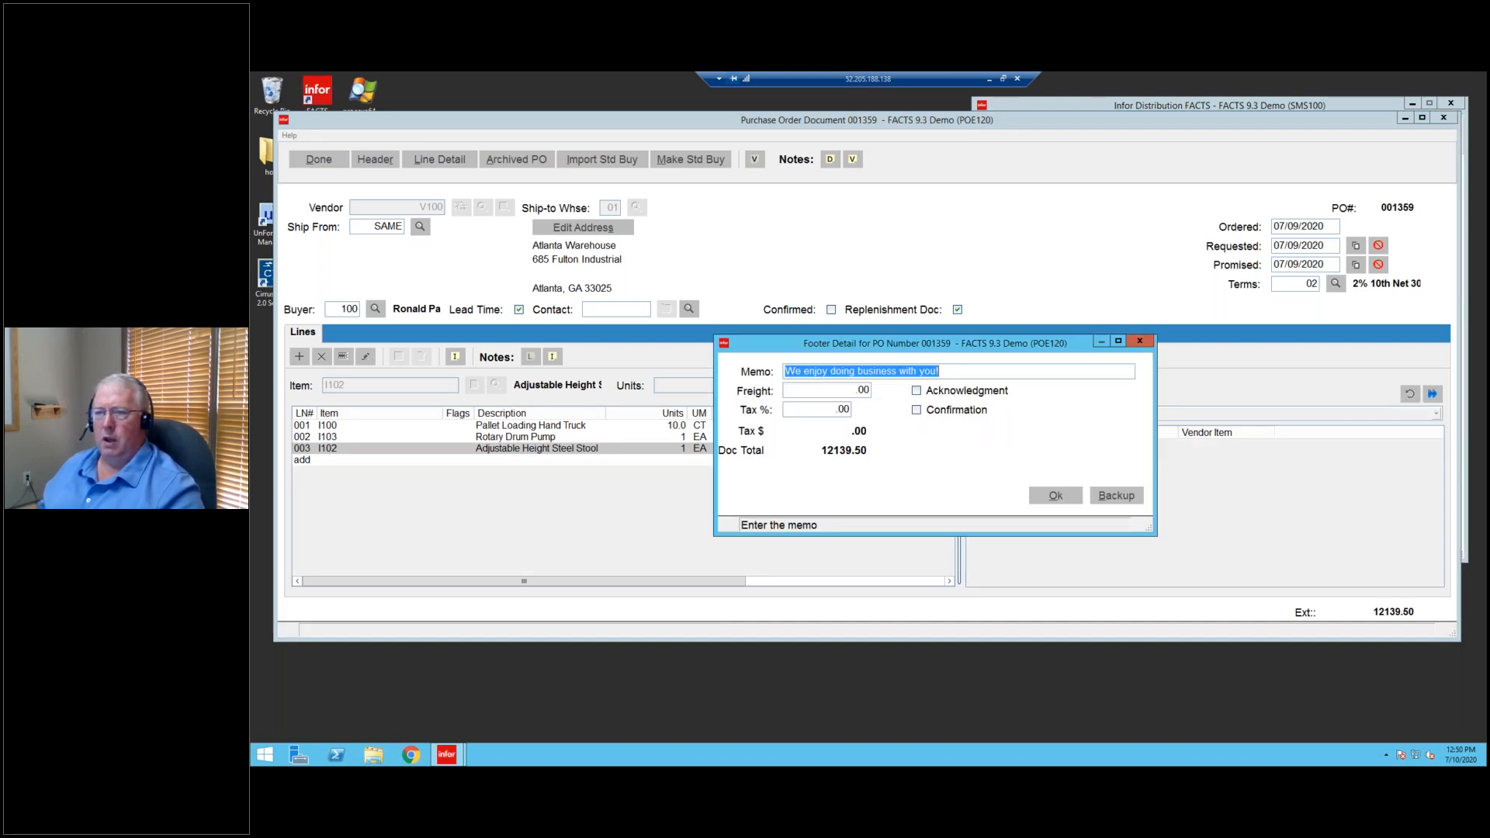
left_click(1033, 495)
left_click(936, 470)
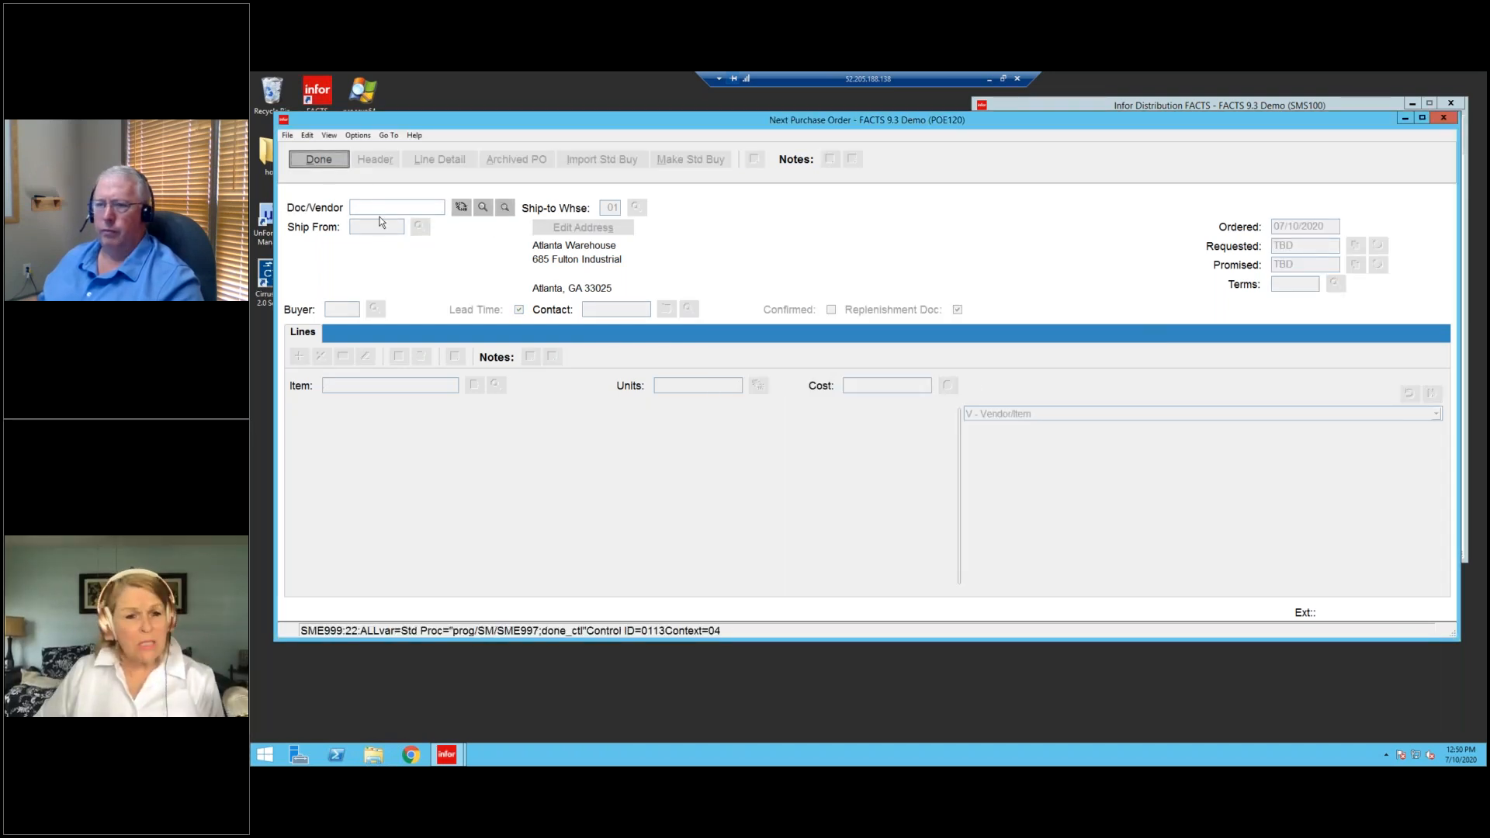
key("alt+d")
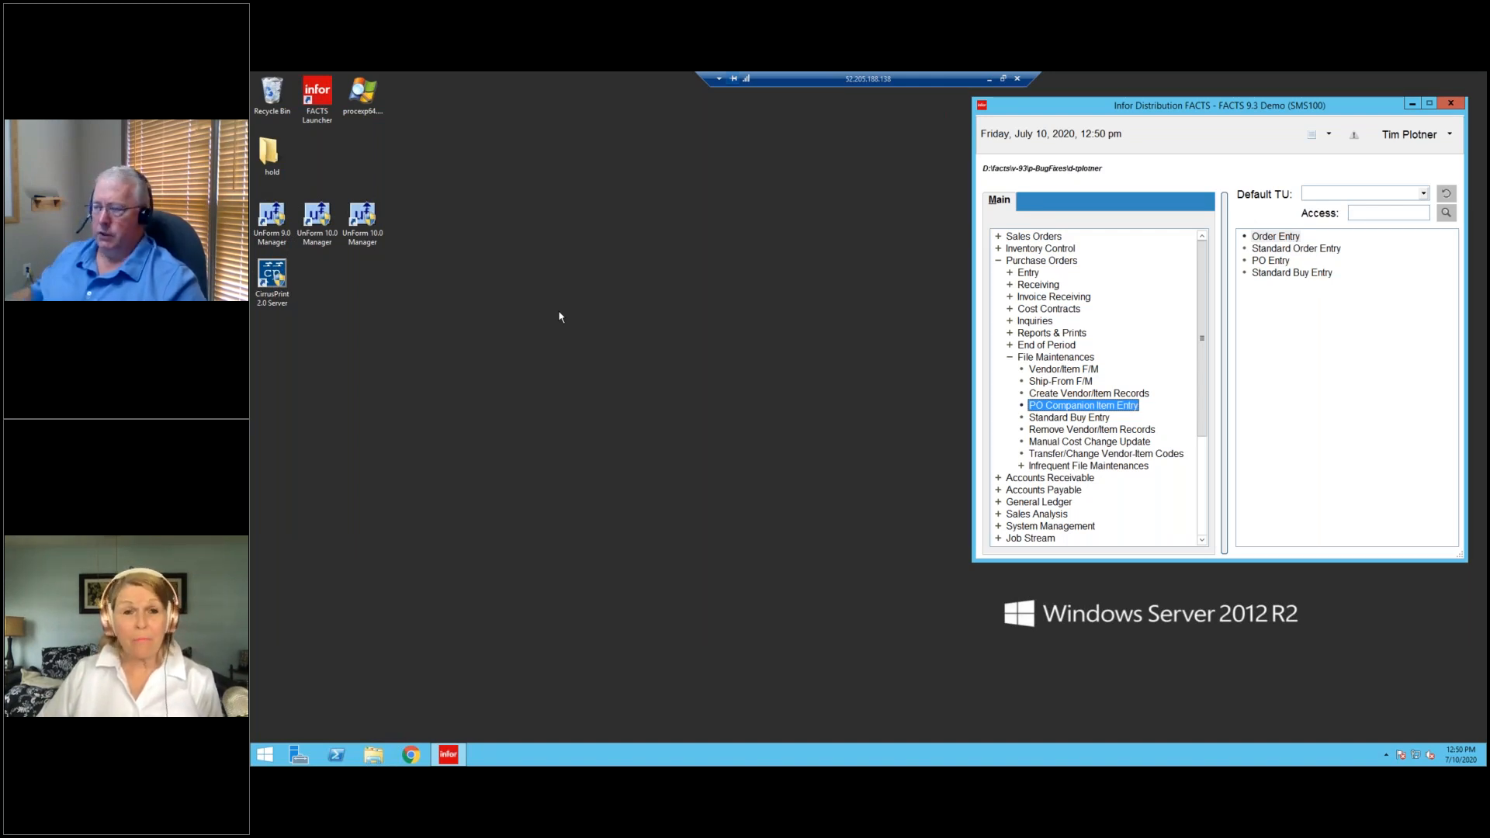
Open the Buyers Control Center for buyer 100 with Procurement activity, and open the General Industrial MFG (V100) vendor line.
left_click(1419, 213)
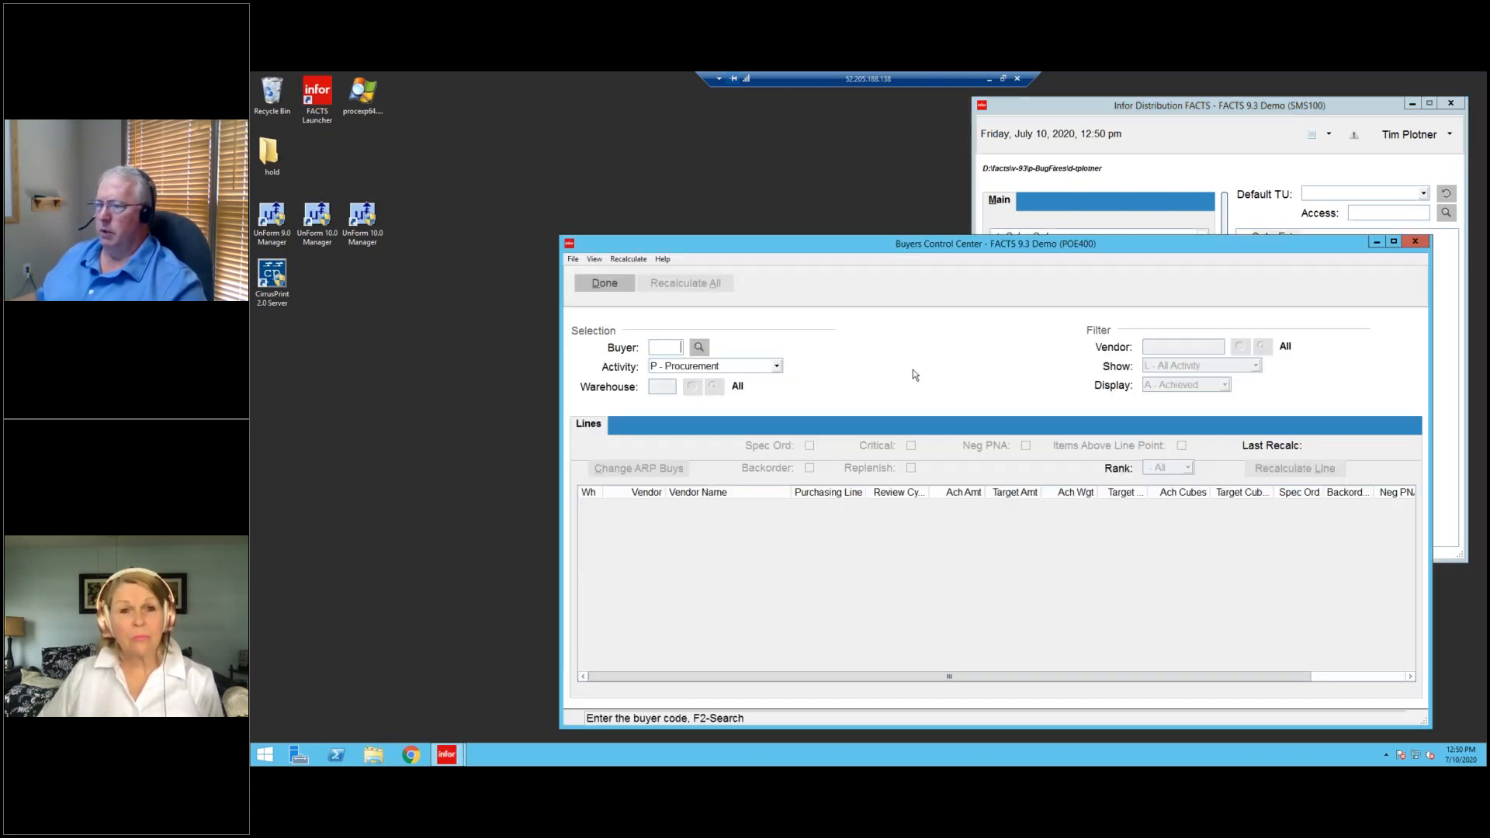
type("100")
key("Return")
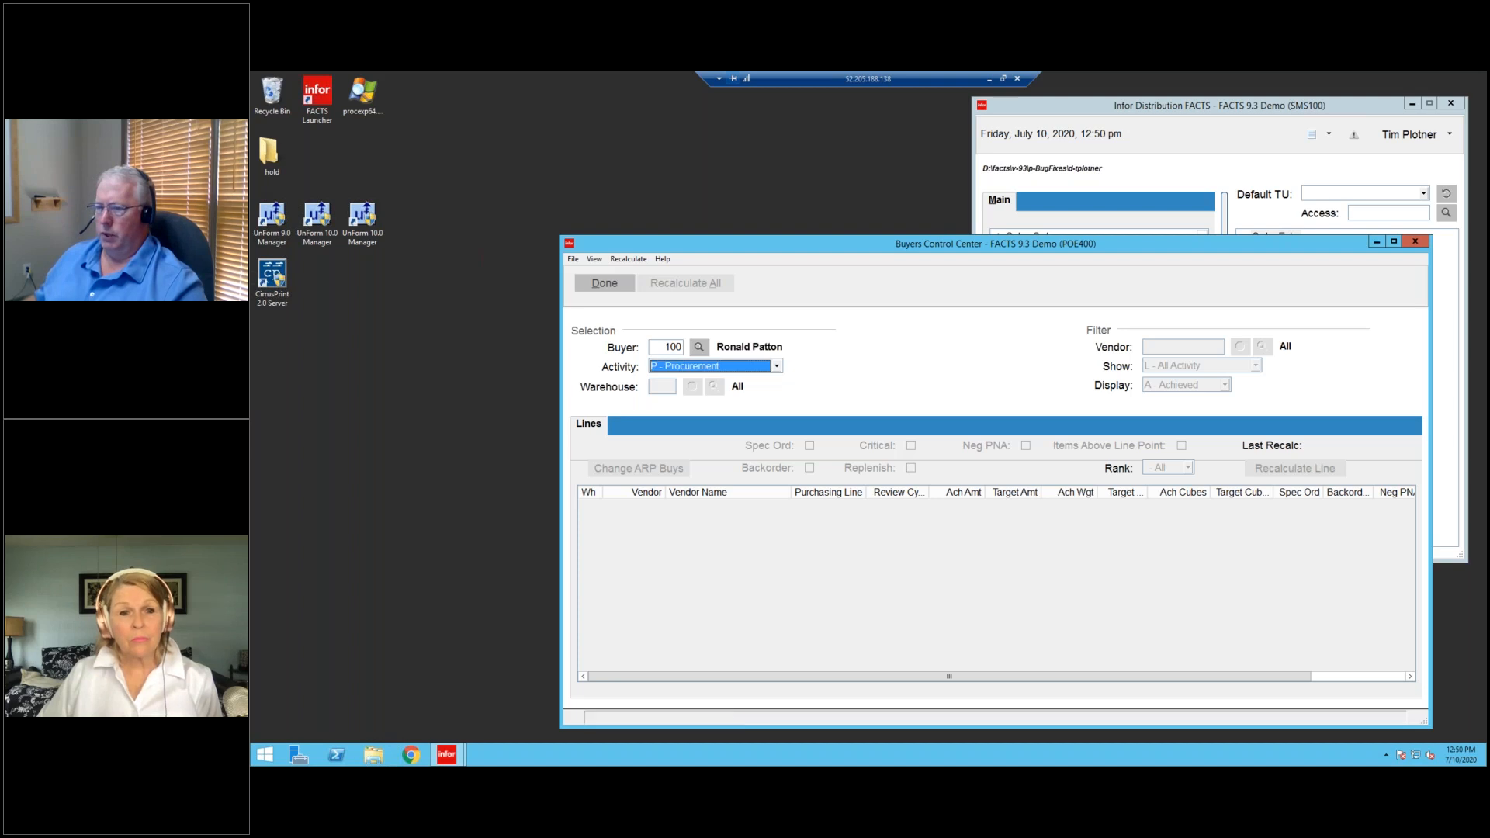
key("Down")
key("Down")
key("Down")
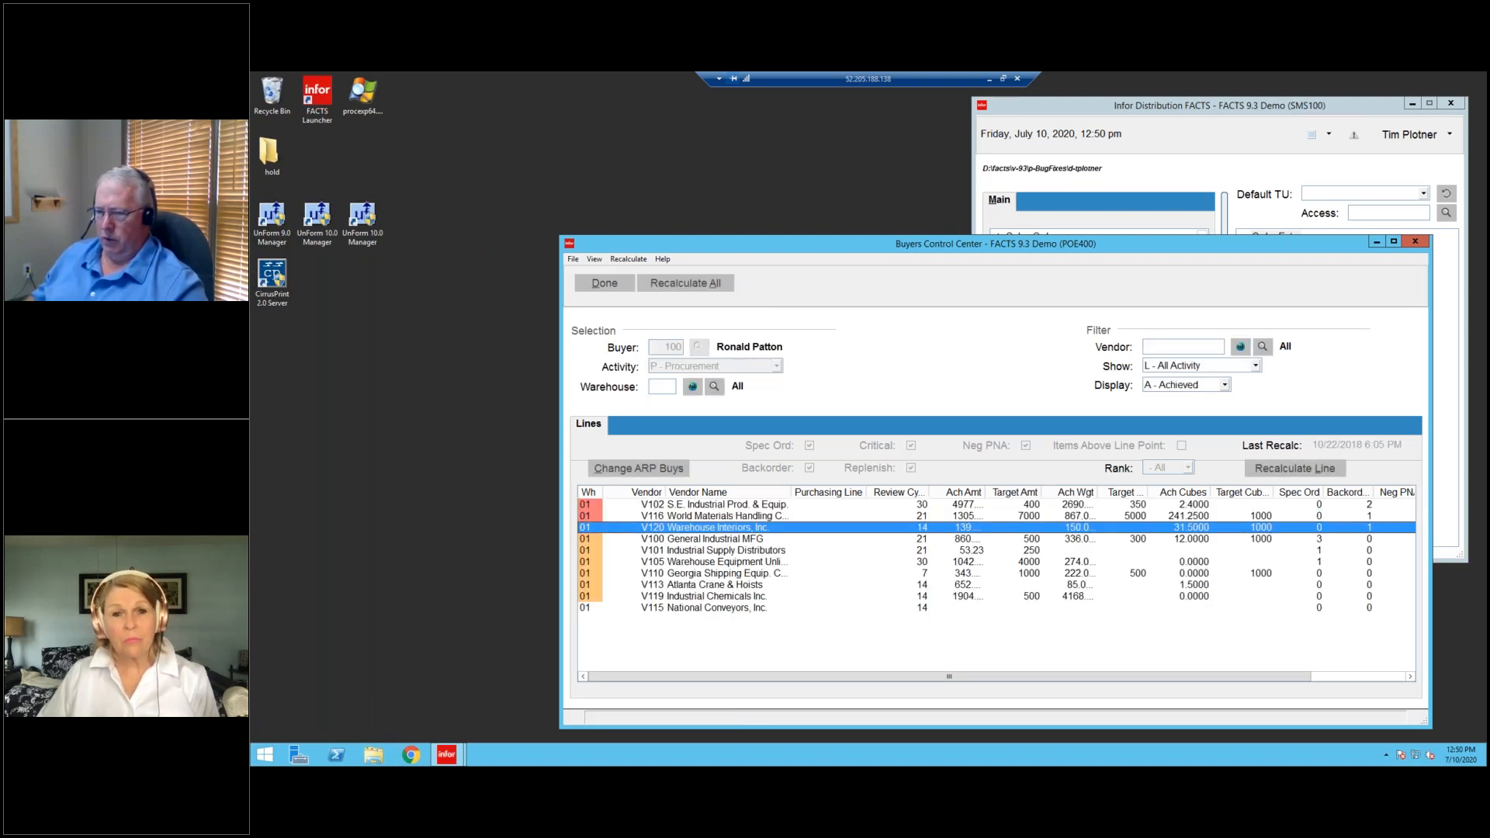
key("Return")
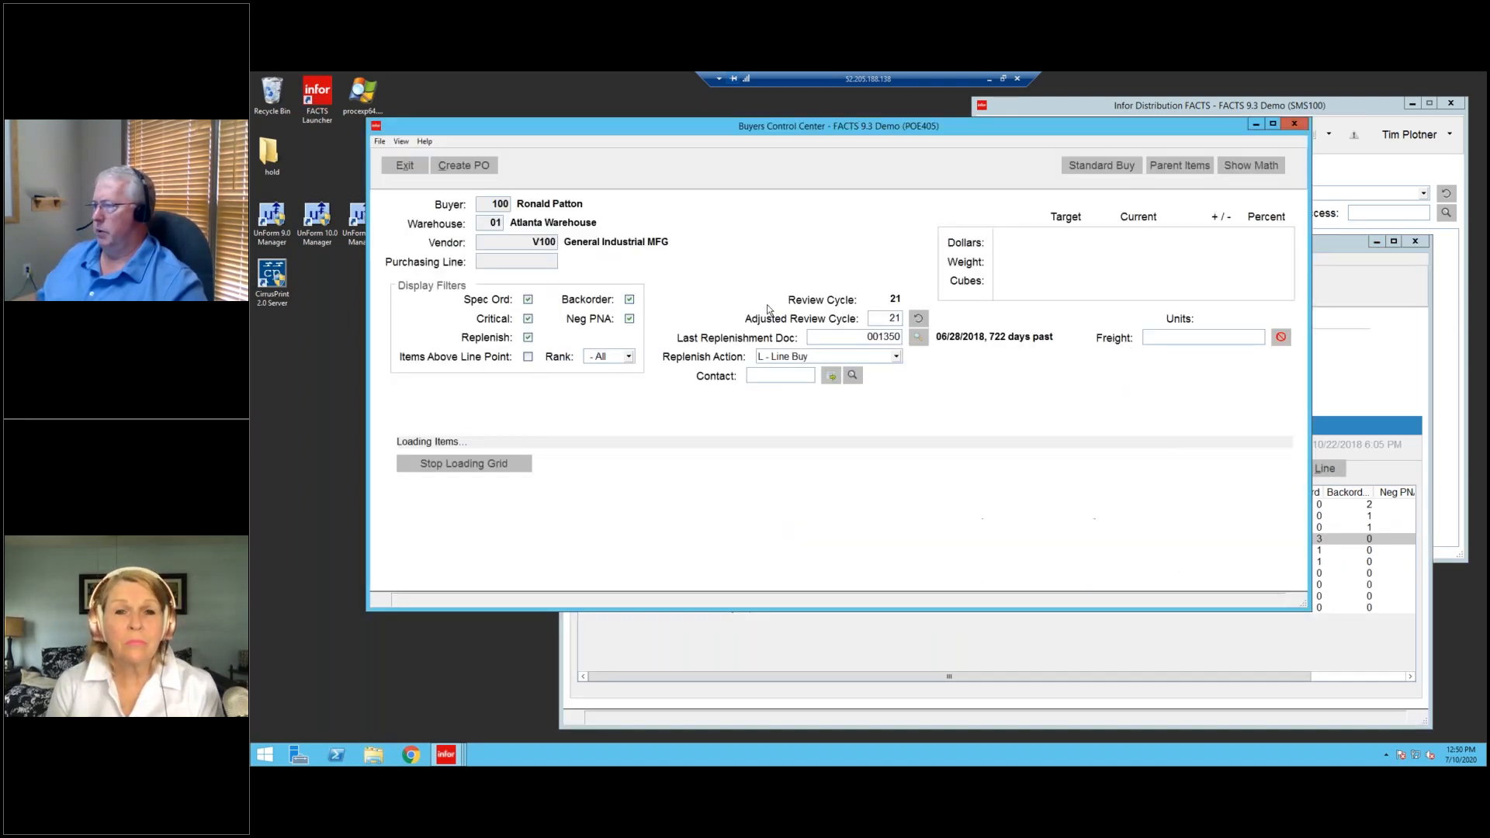
View the Standard Buy items available to import for vendor V100, and close the import list.
left_click(1120, 159)
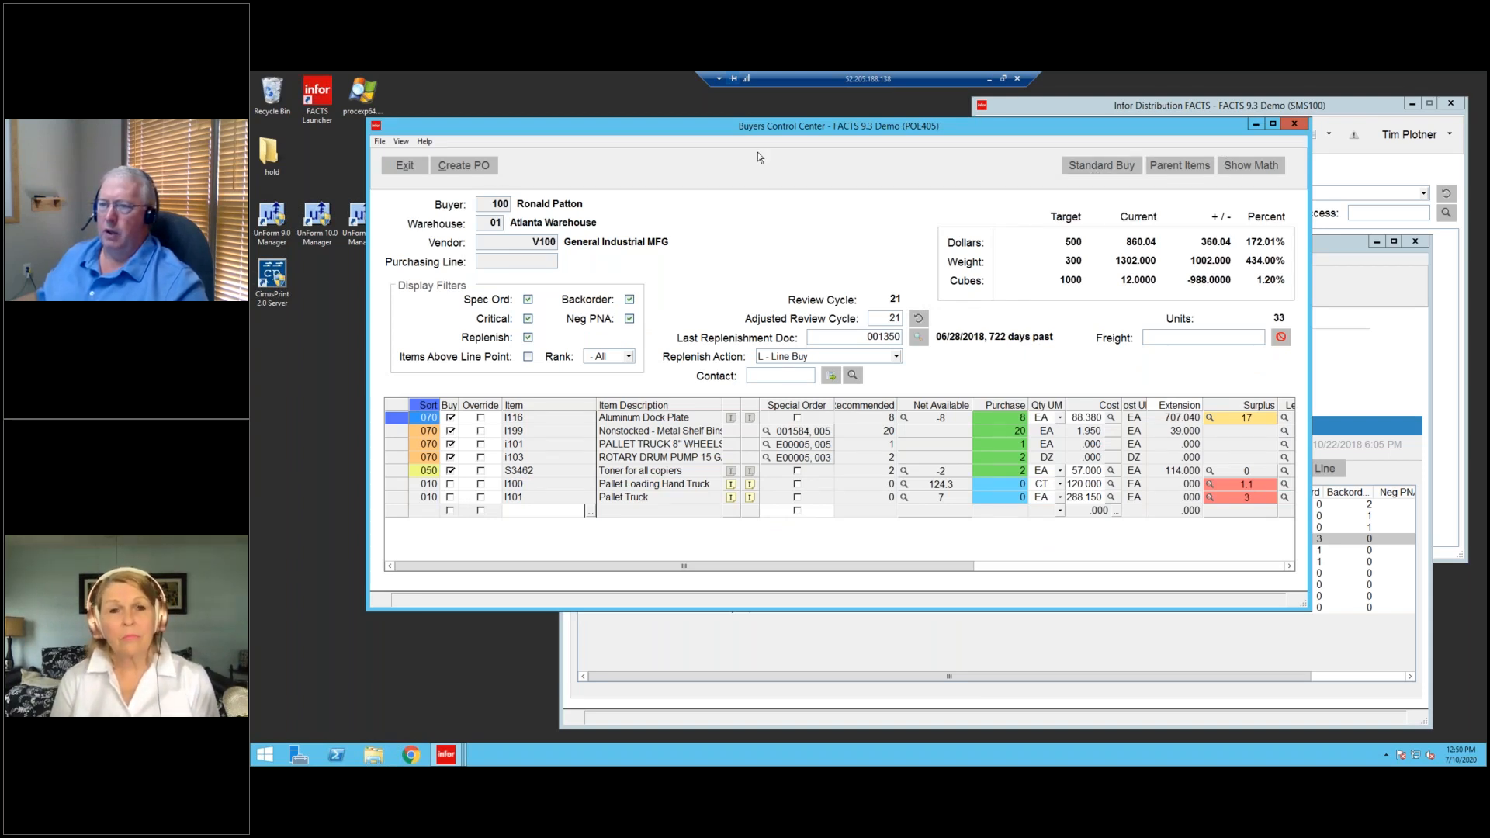
left_click(1091, 166)
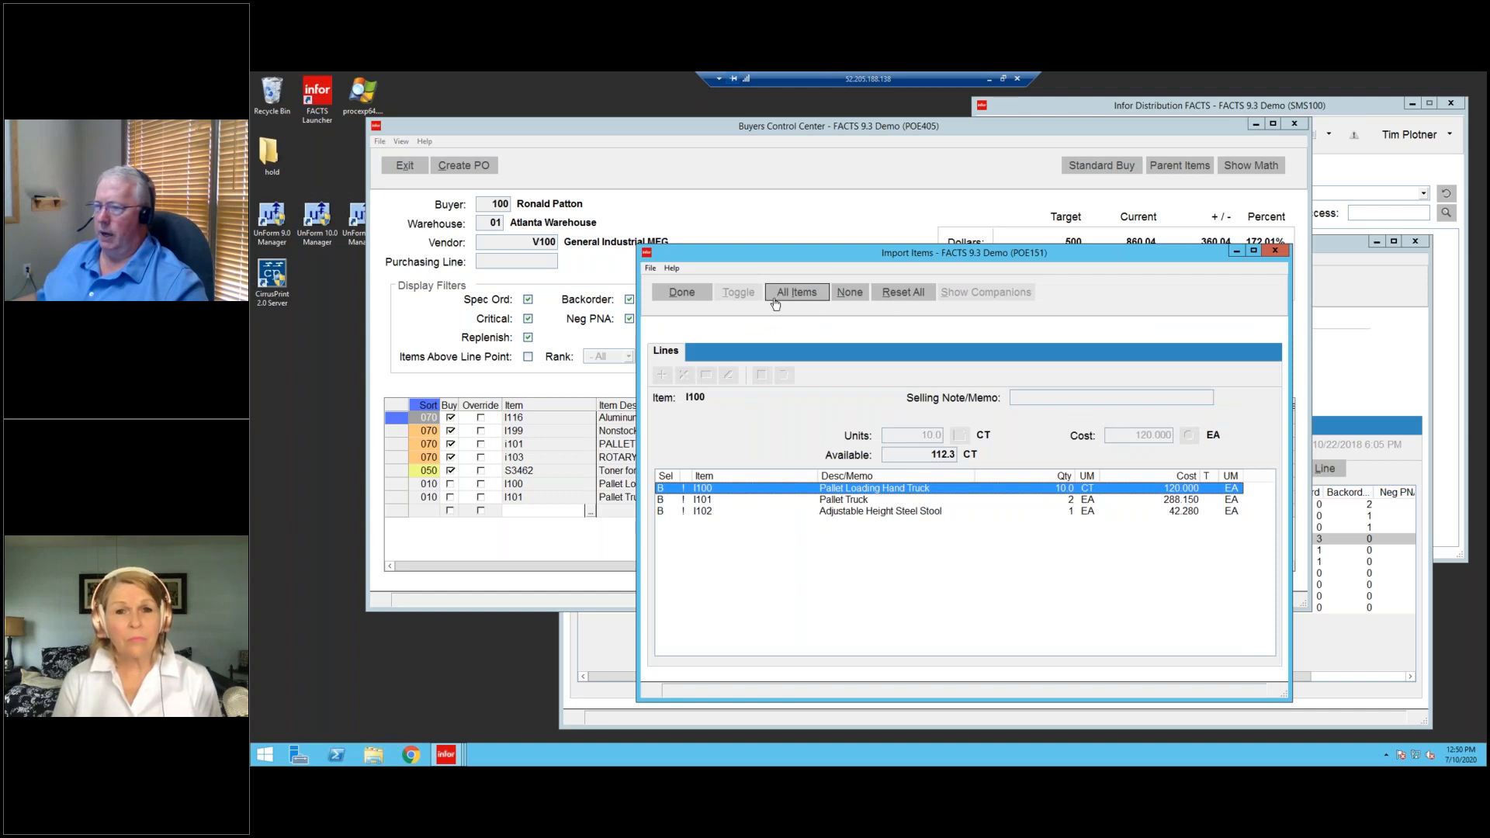
left_click(693, 302)
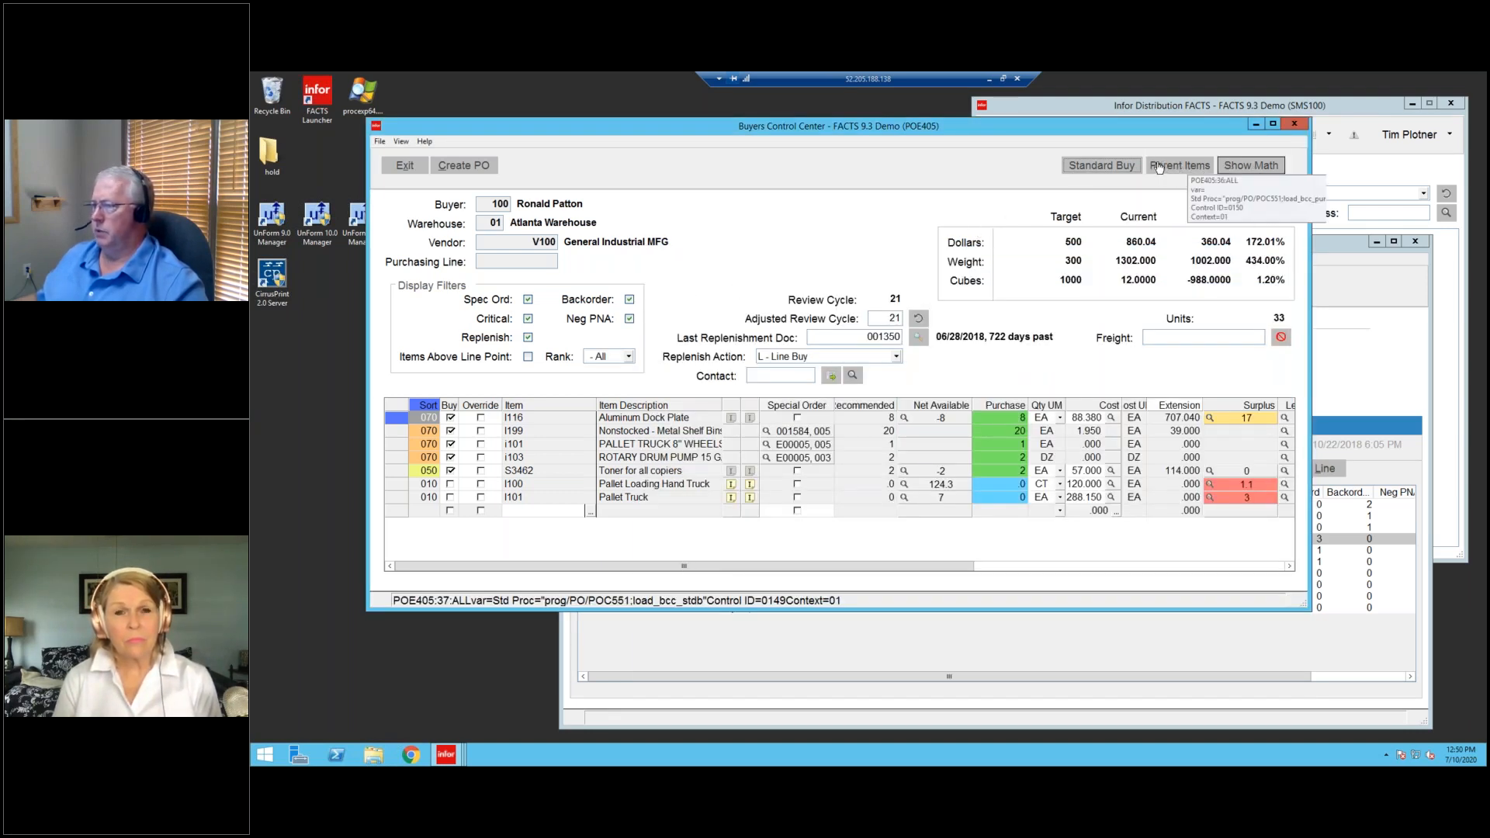
left_click(380, 142)
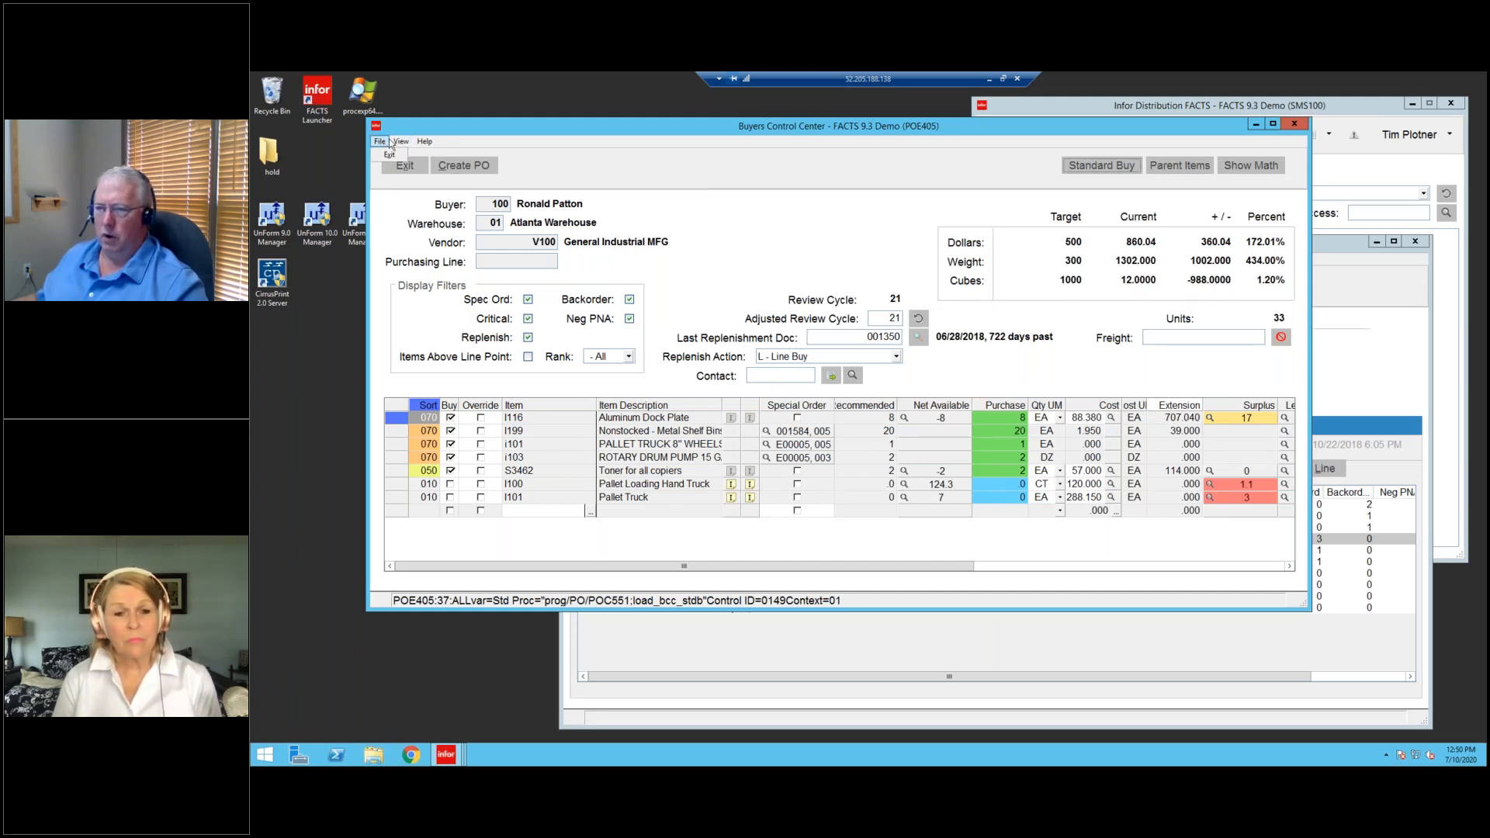
left_click(399, 143)
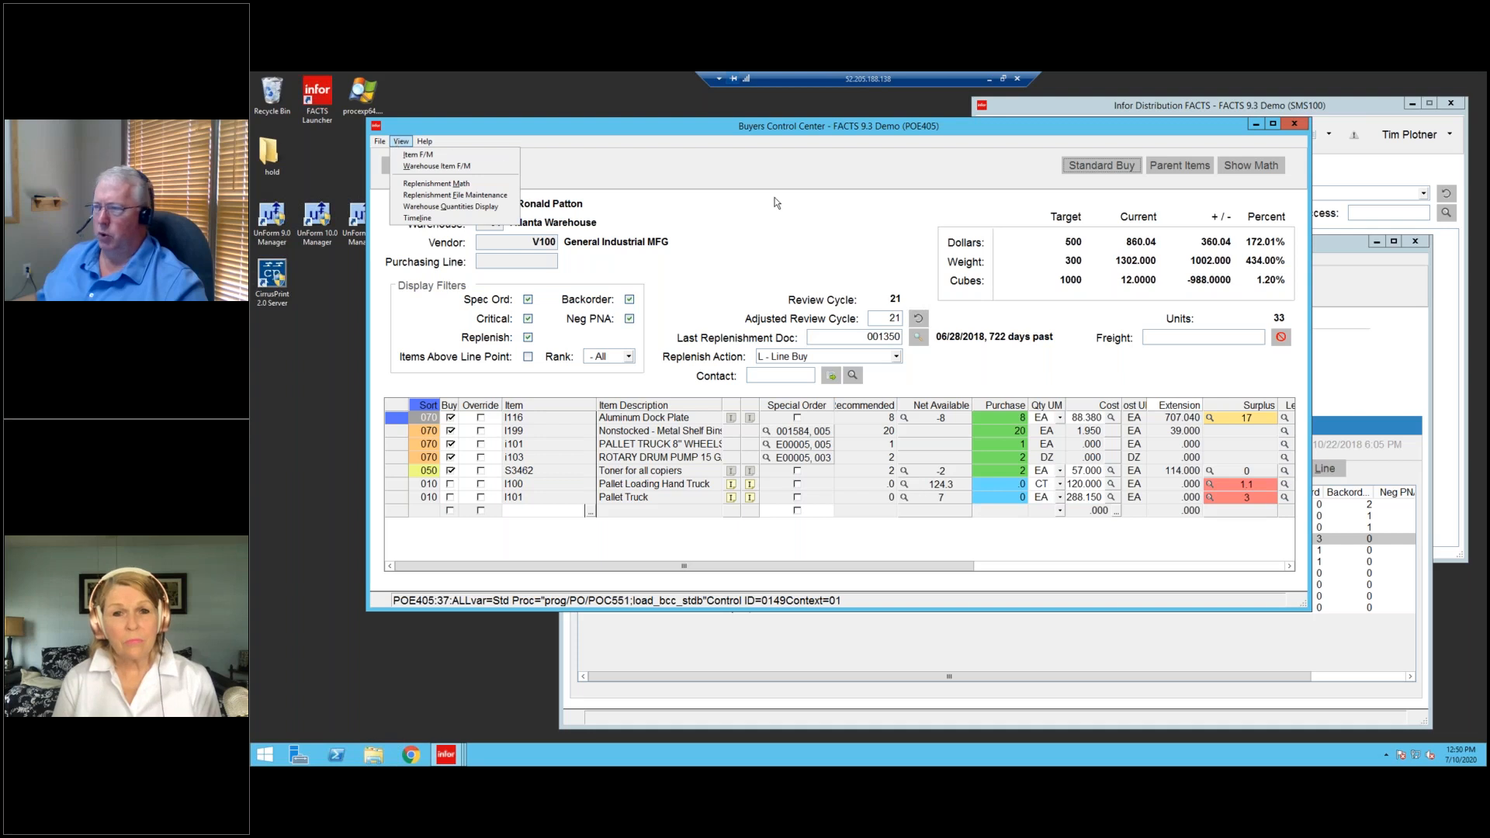
key("Right")
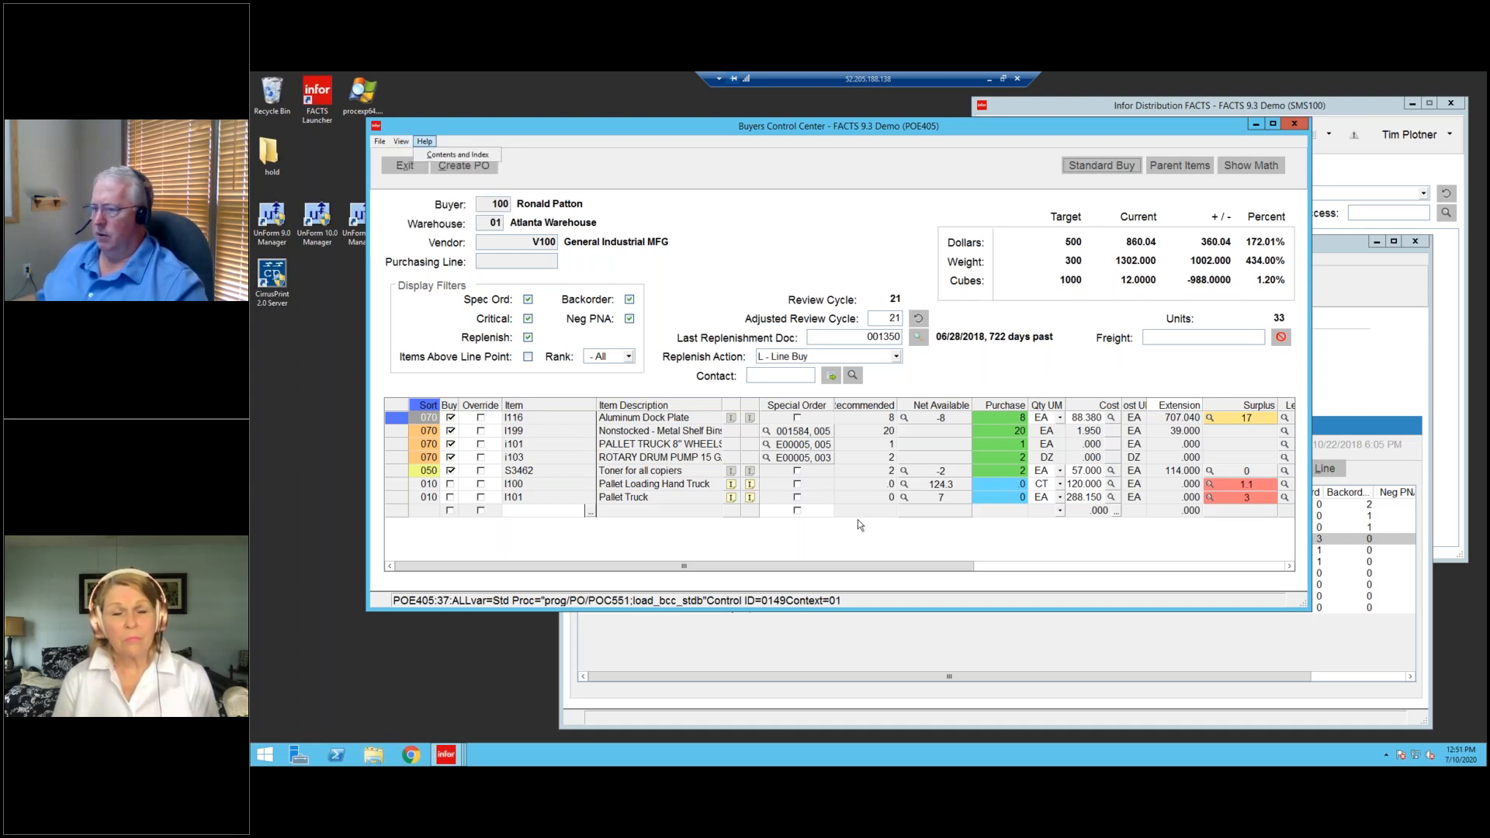
left_click(948, 128)
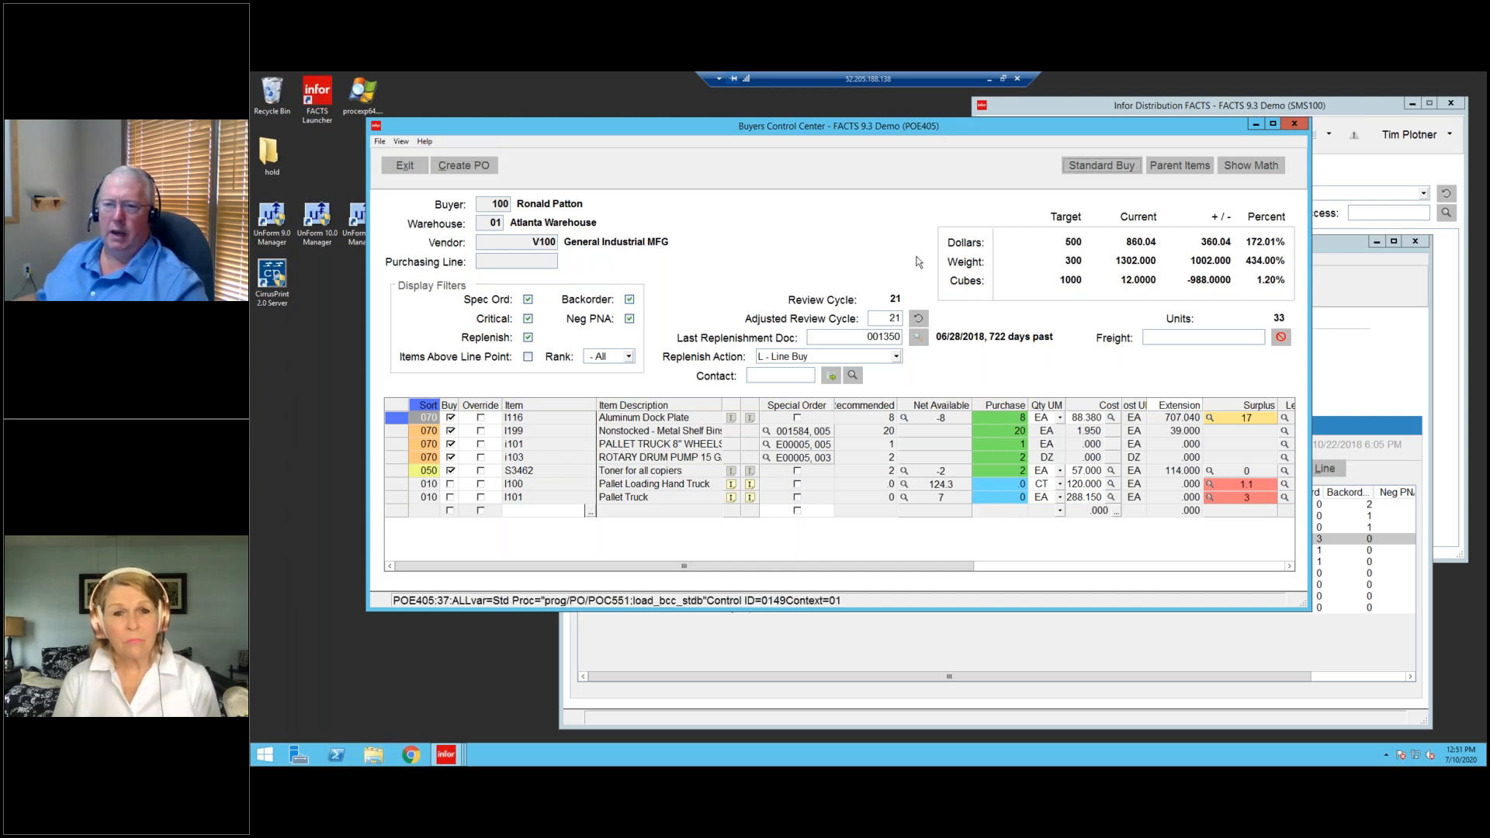
Exit the V100 vendor line and close the Buyers Control Center.
left_click(405, 166)
left_click(605, 283)
left_click(605, 283)
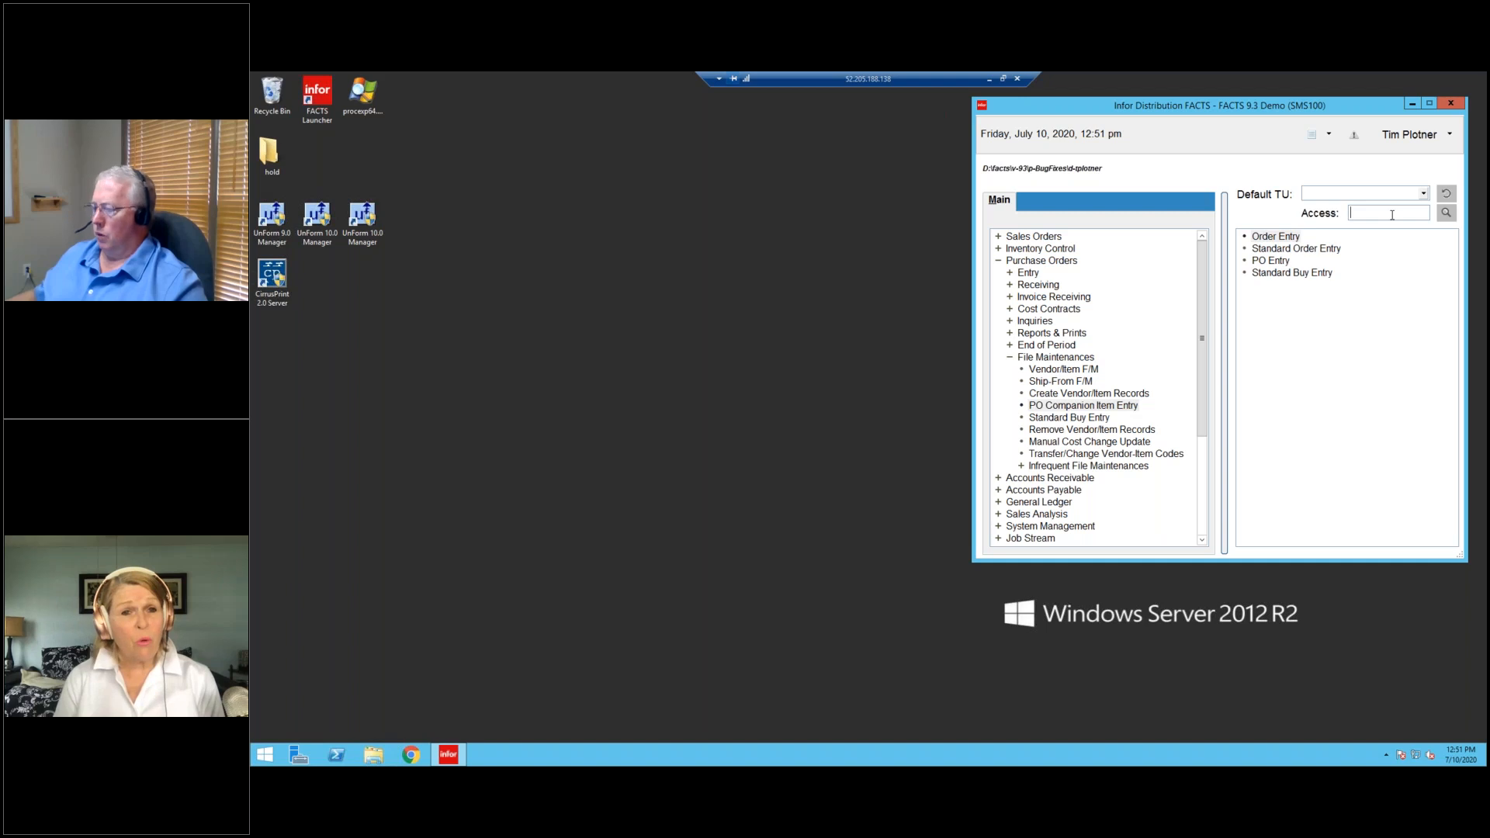
Open SMPCKH & SMPCKL (Picklist) Metadata Entry through the access code meta, and load the picklist itempad.
type("meta")
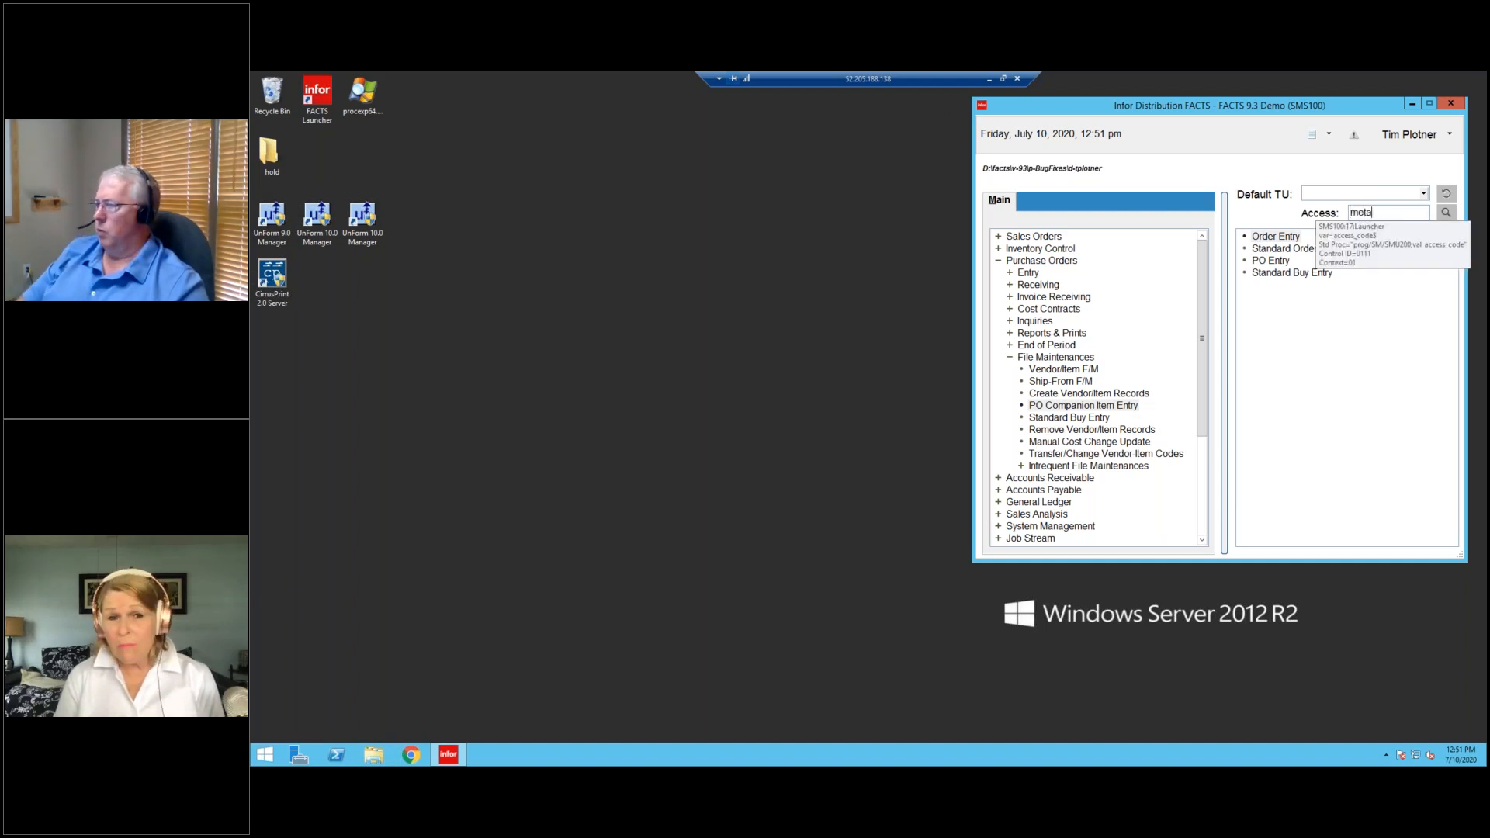
key("Return")
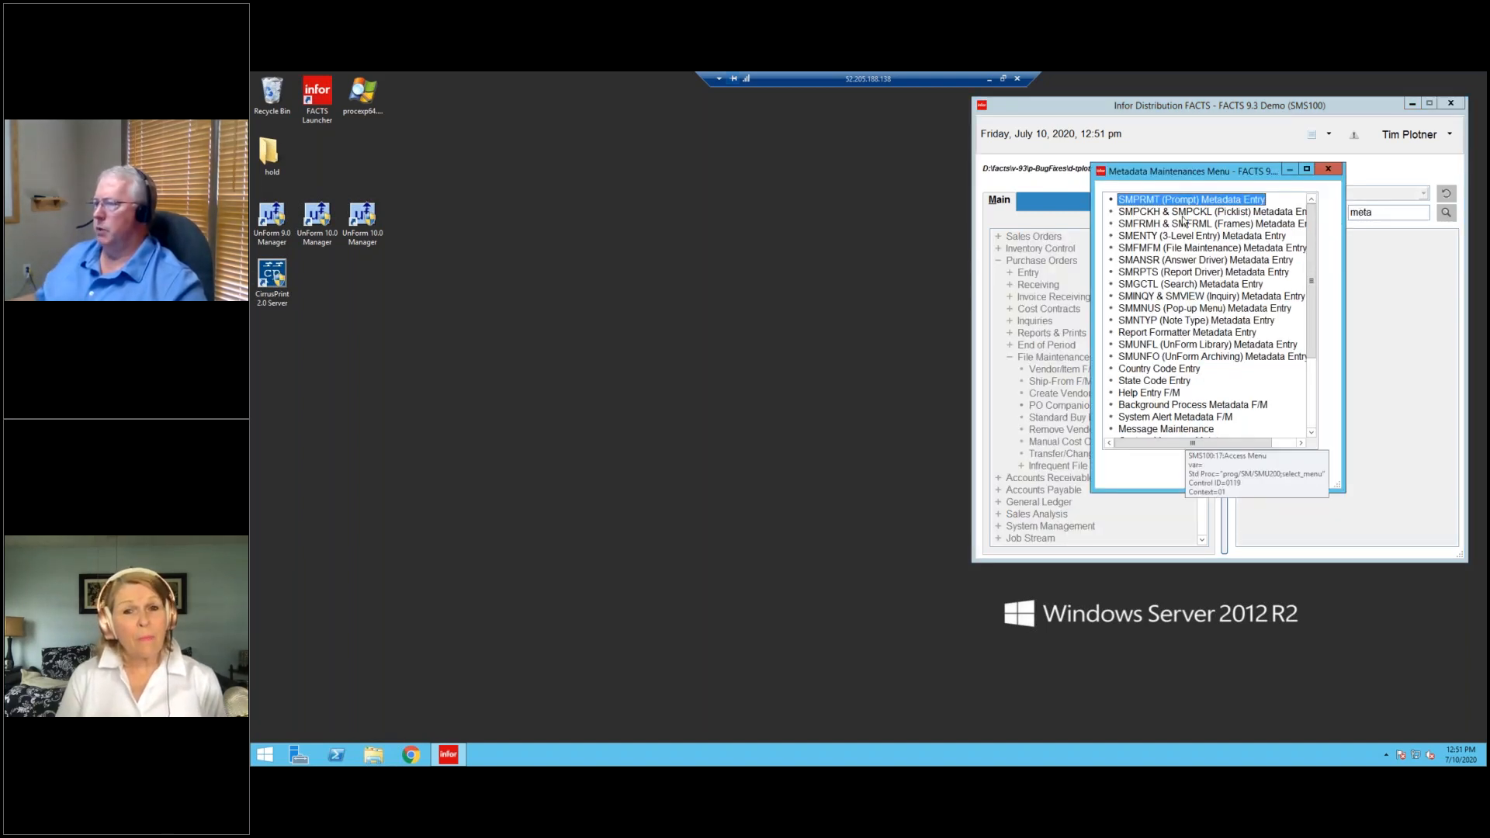
double_click(1182, 214)
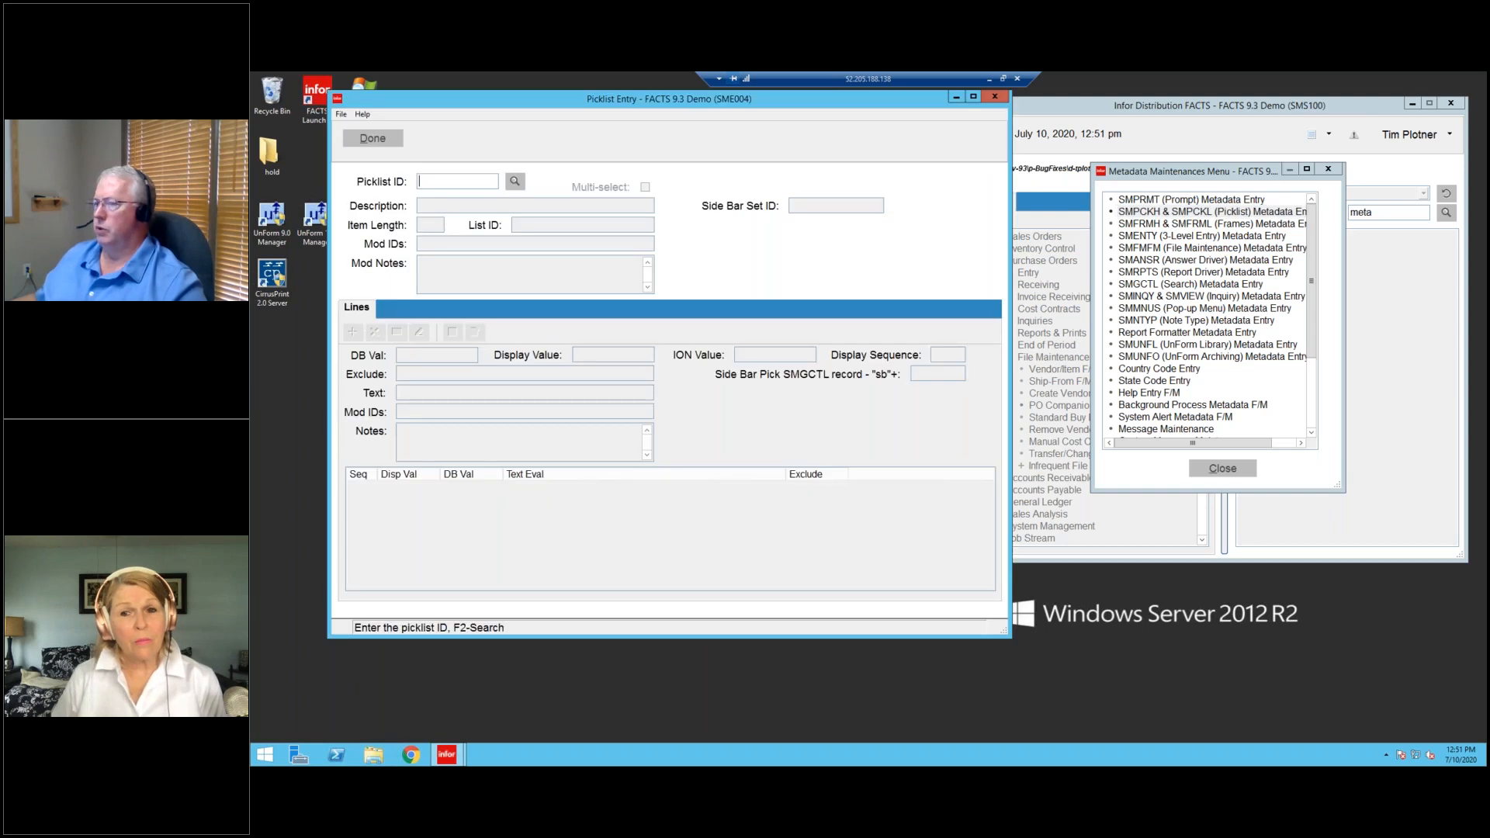
type("itempad")
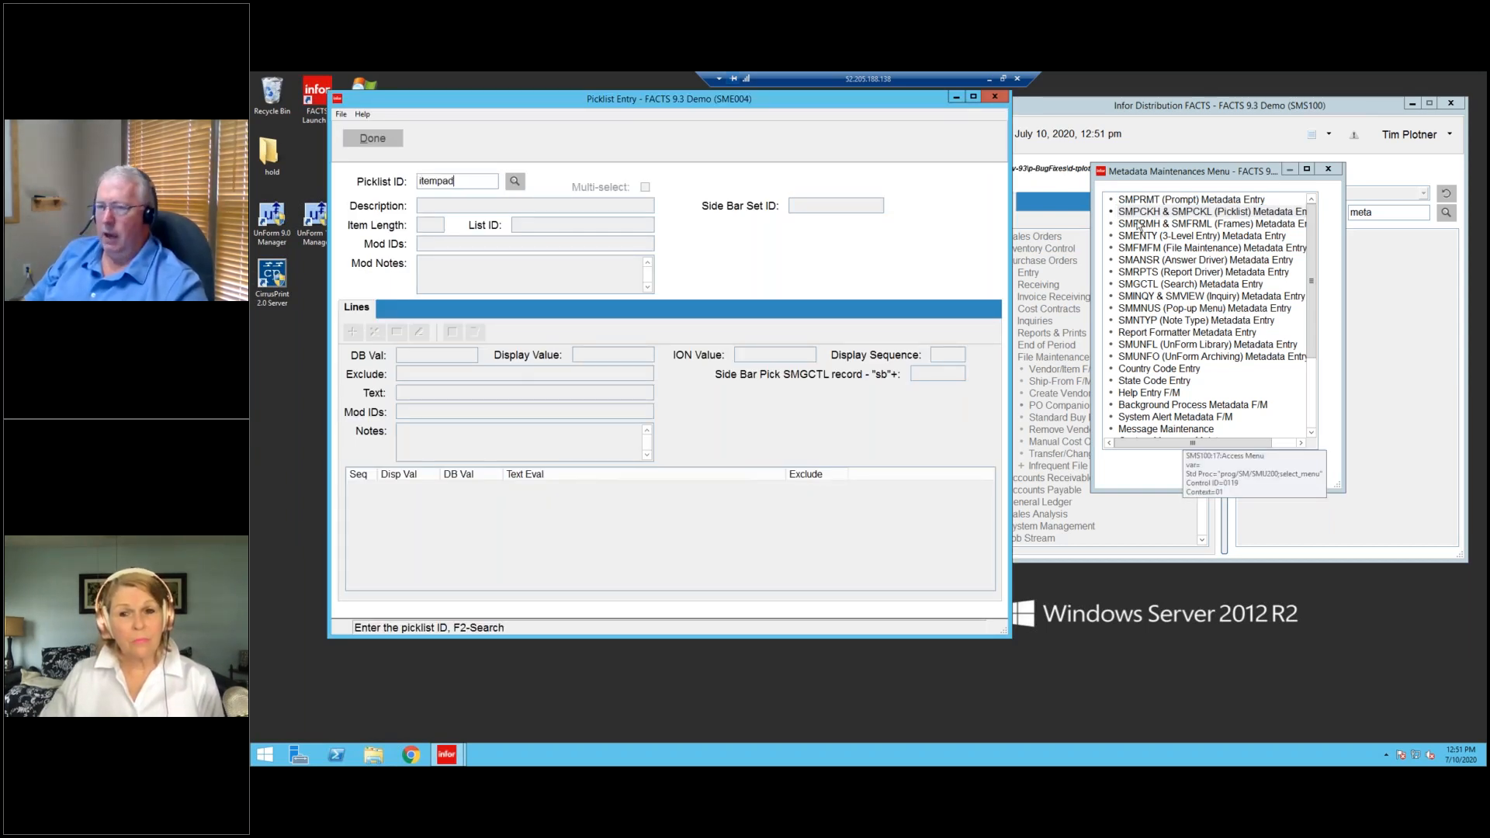
key("Return")
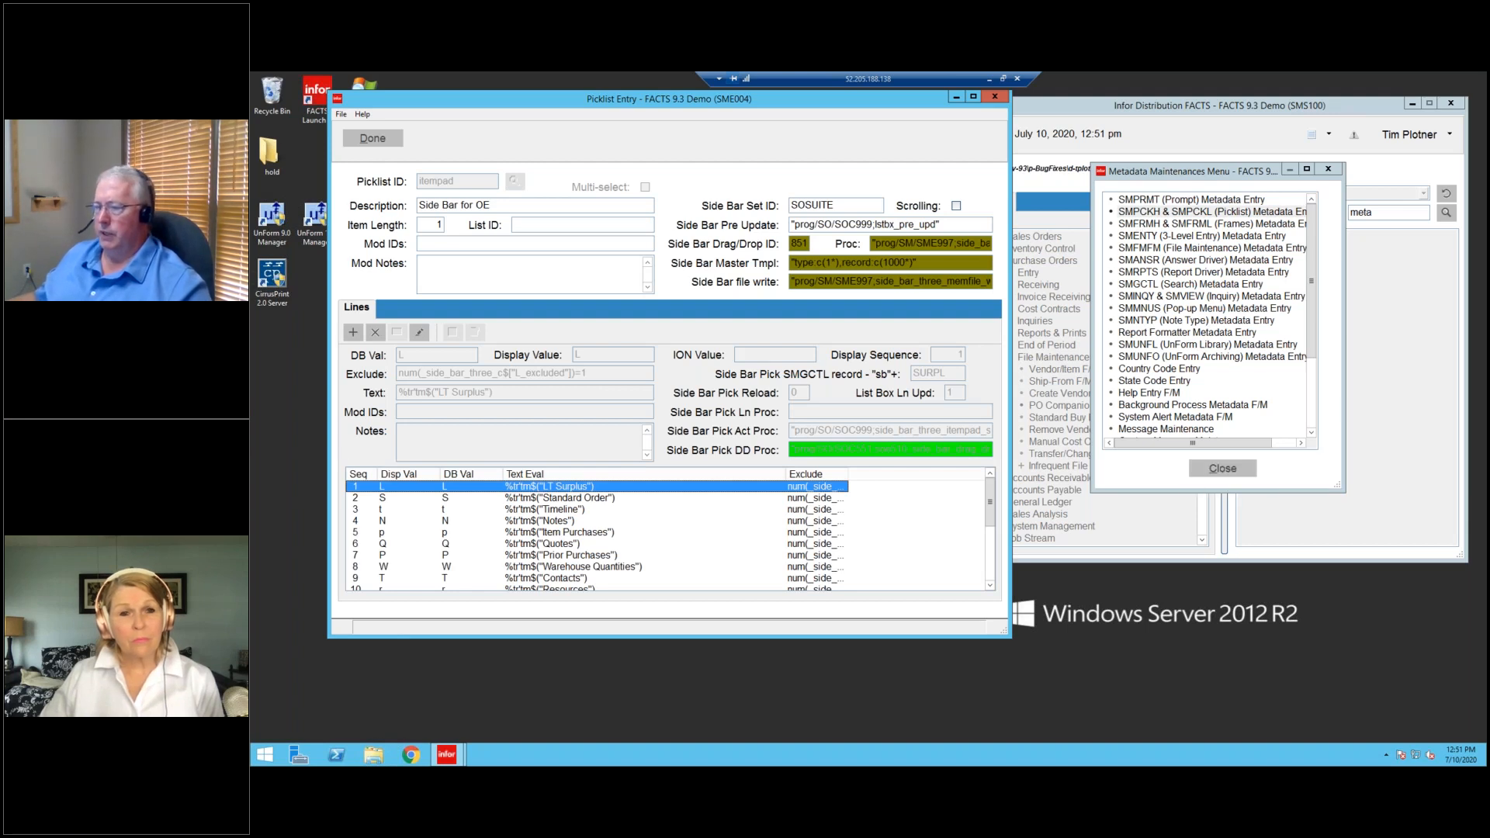
Widen and reposition the Picklist Entry window, and review the itempad picklist's ID and description.
left_click_drag(1011, 322, 1146, 321)
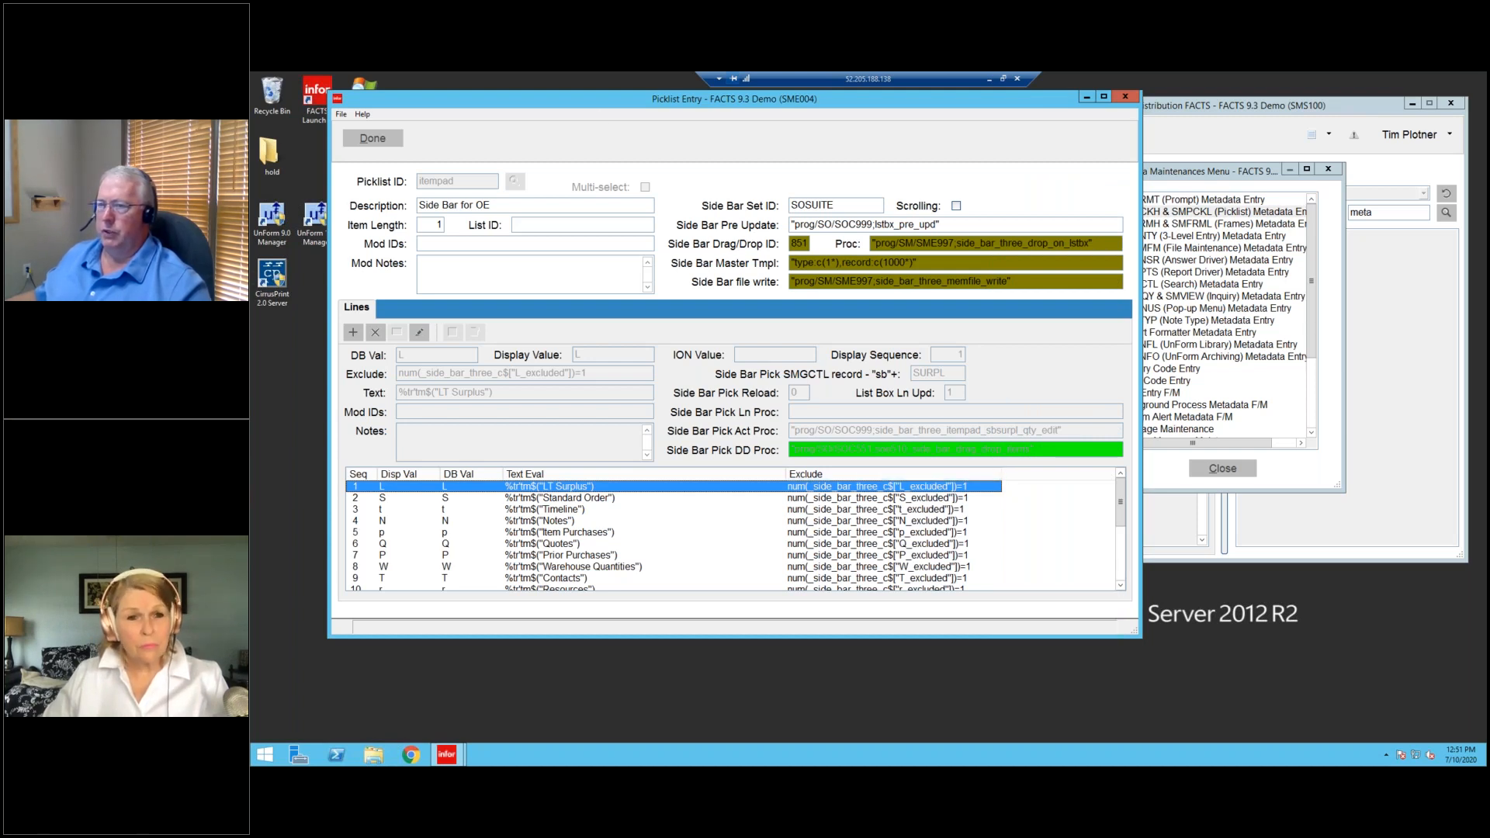
left_click_drag(603, 103, 610, 99)
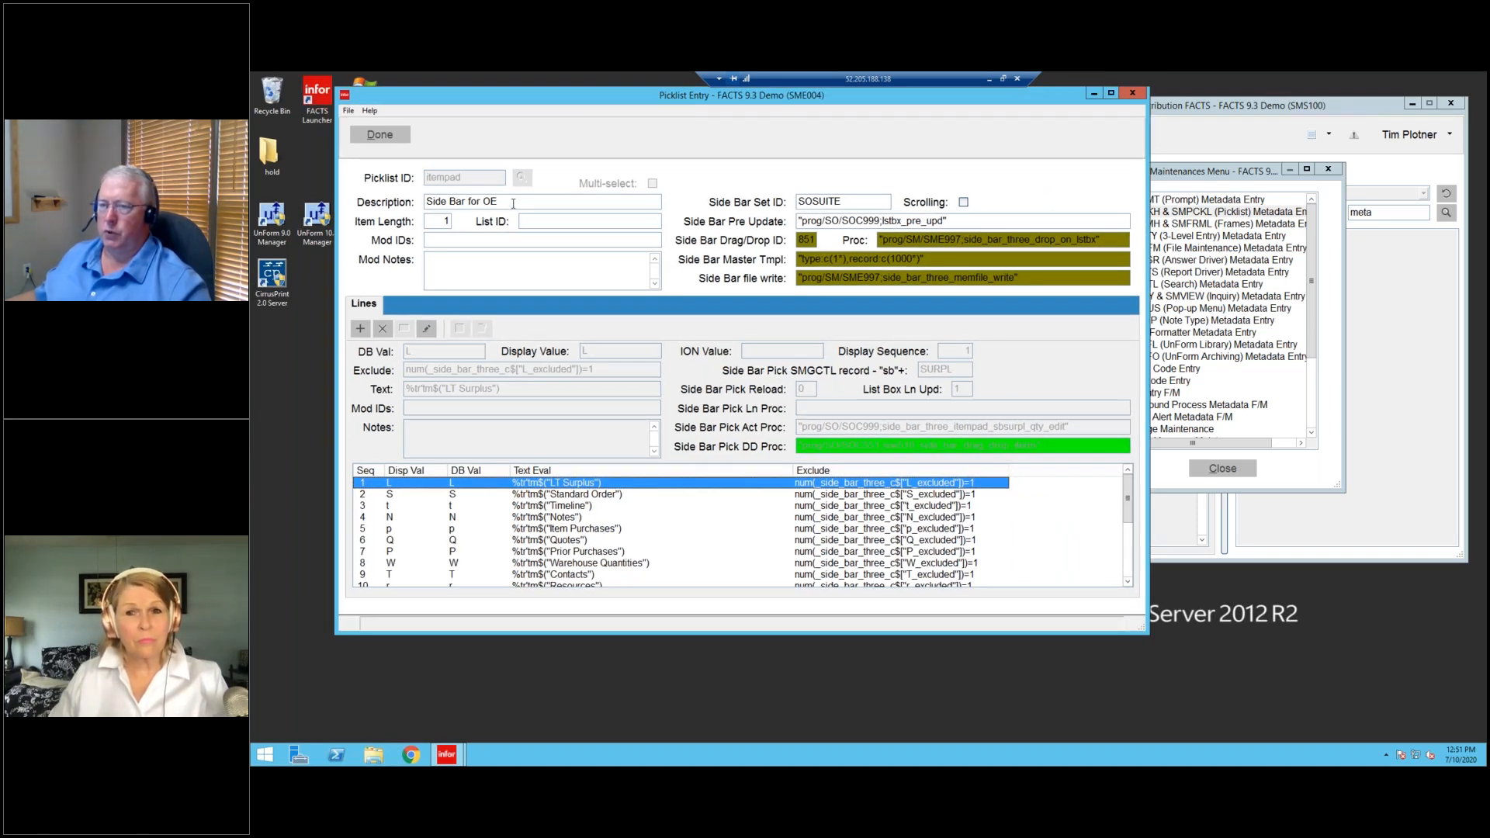
left_click(483, 201)
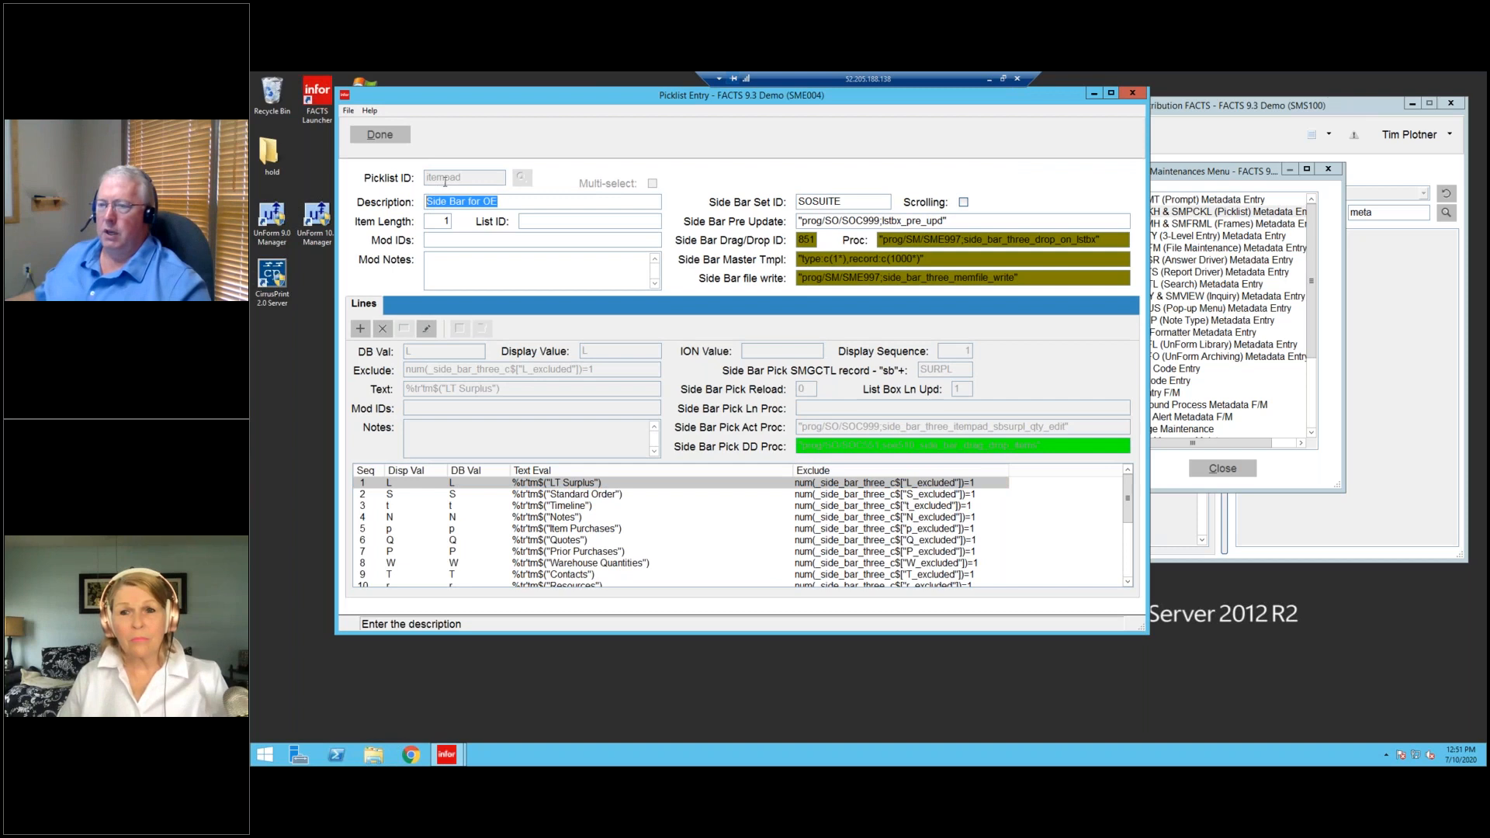
left_click(431, 178)
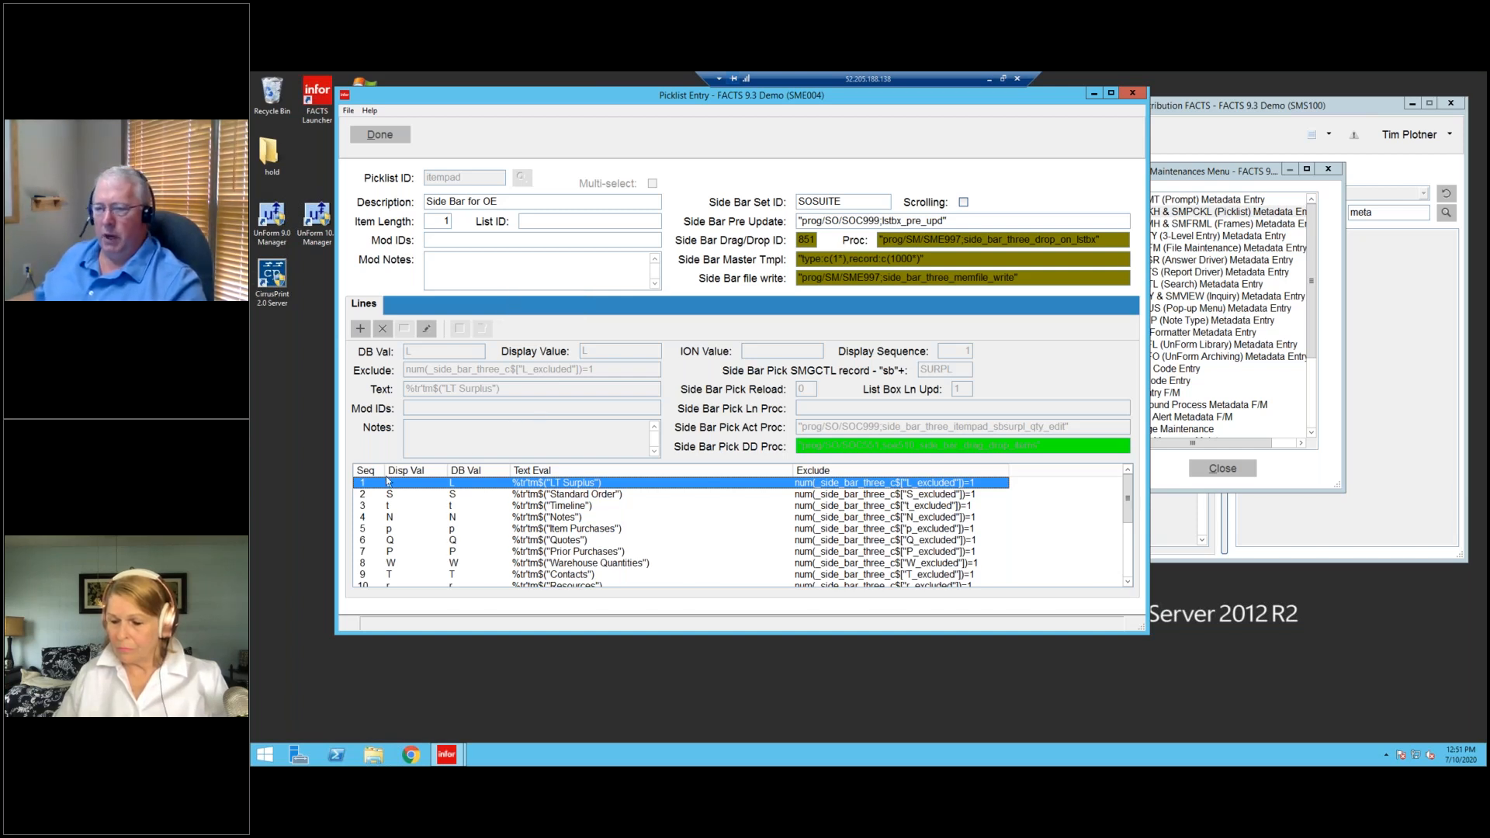
Examine the side bar settings of the itempad picklist lines from LT Surplus through Item Purchases.
left_click(573, 496)
left_click(568, 507)
left_click(566, 518)
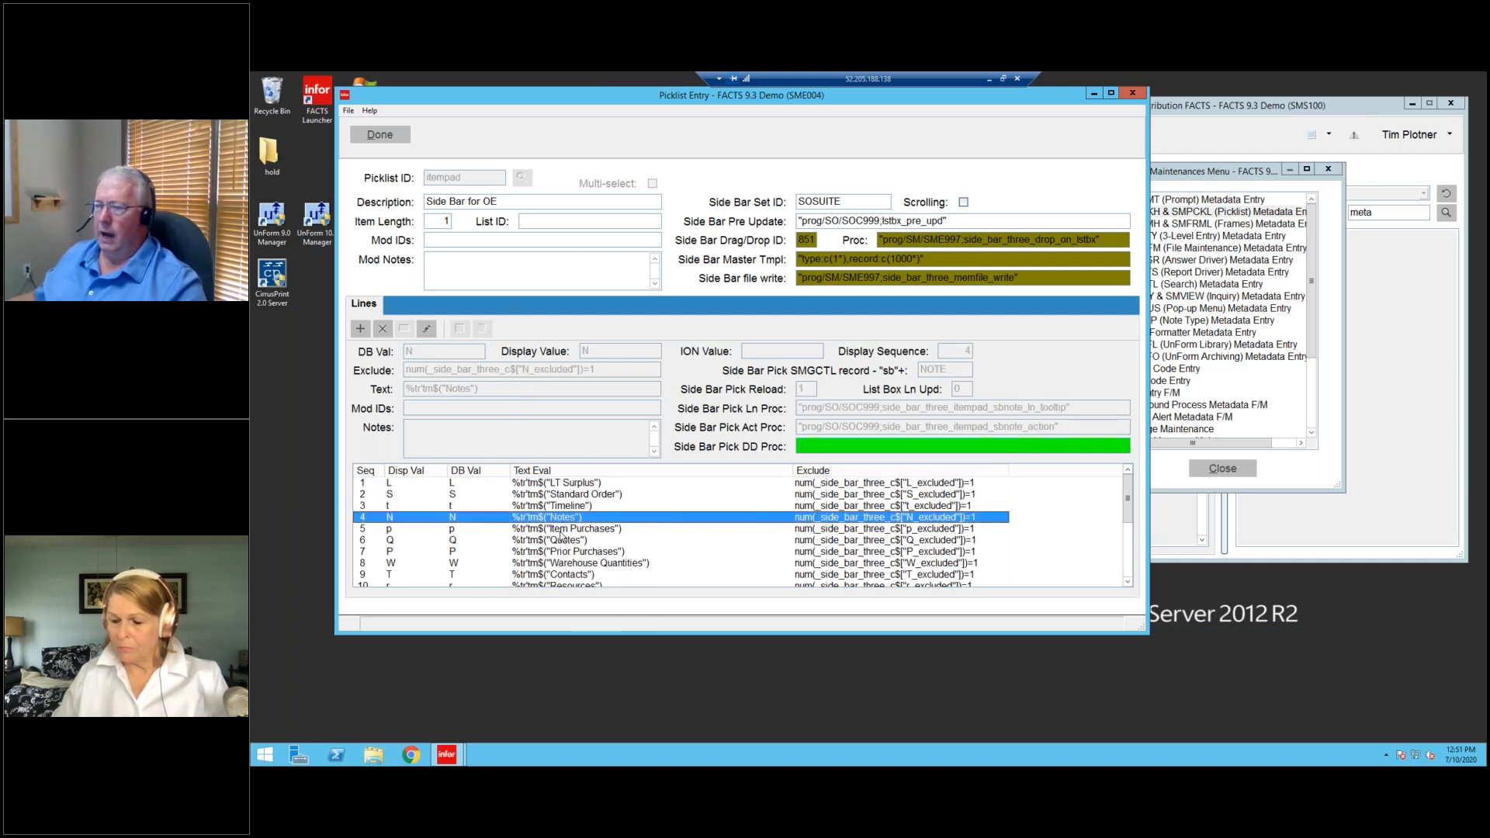
left_click(563, 531)
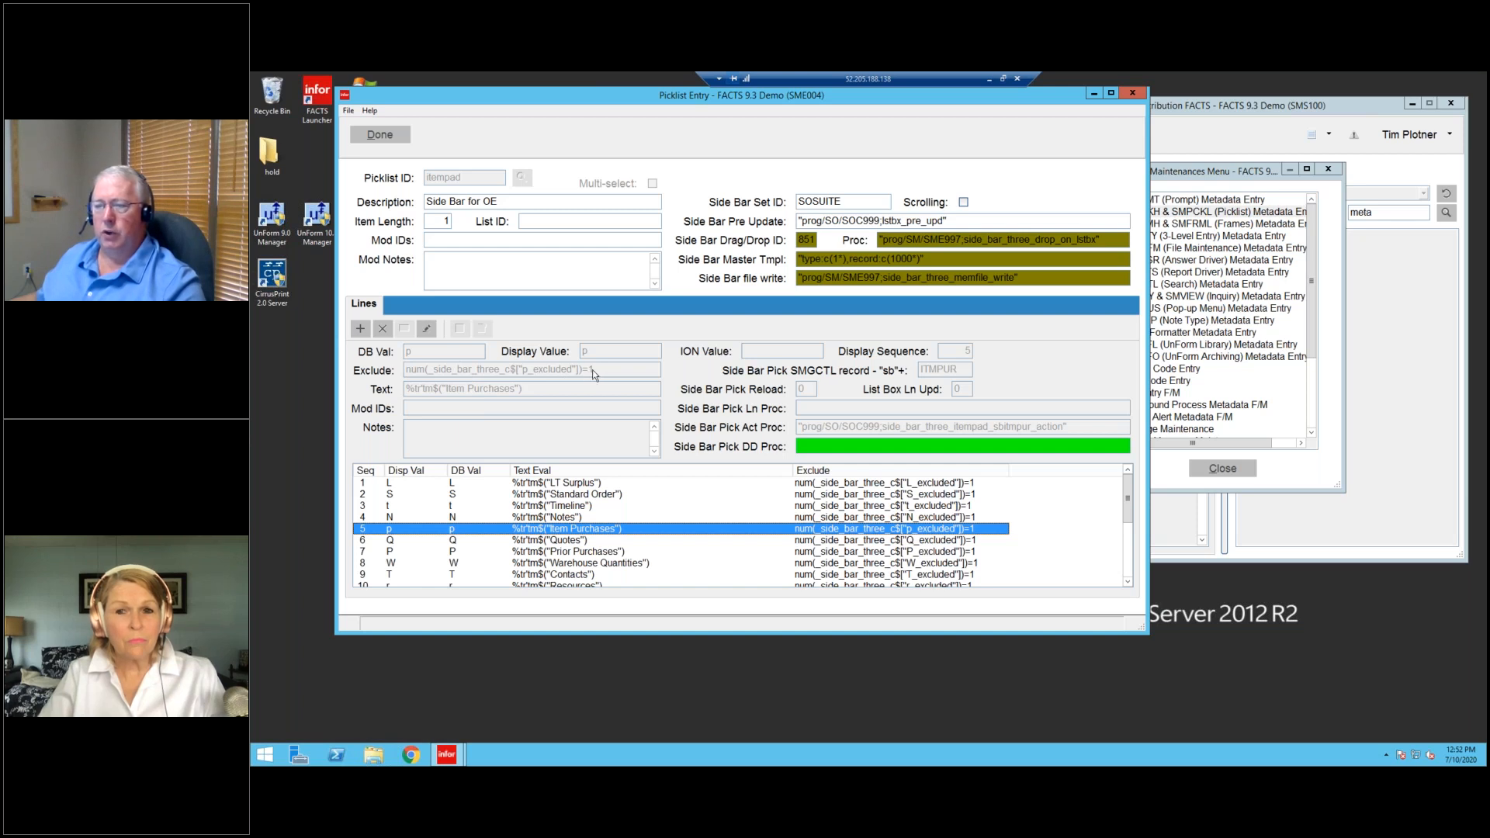
left_click(567, 516)
left_click(568, 505)
left_click(567, 494)
left_click(568, 483)
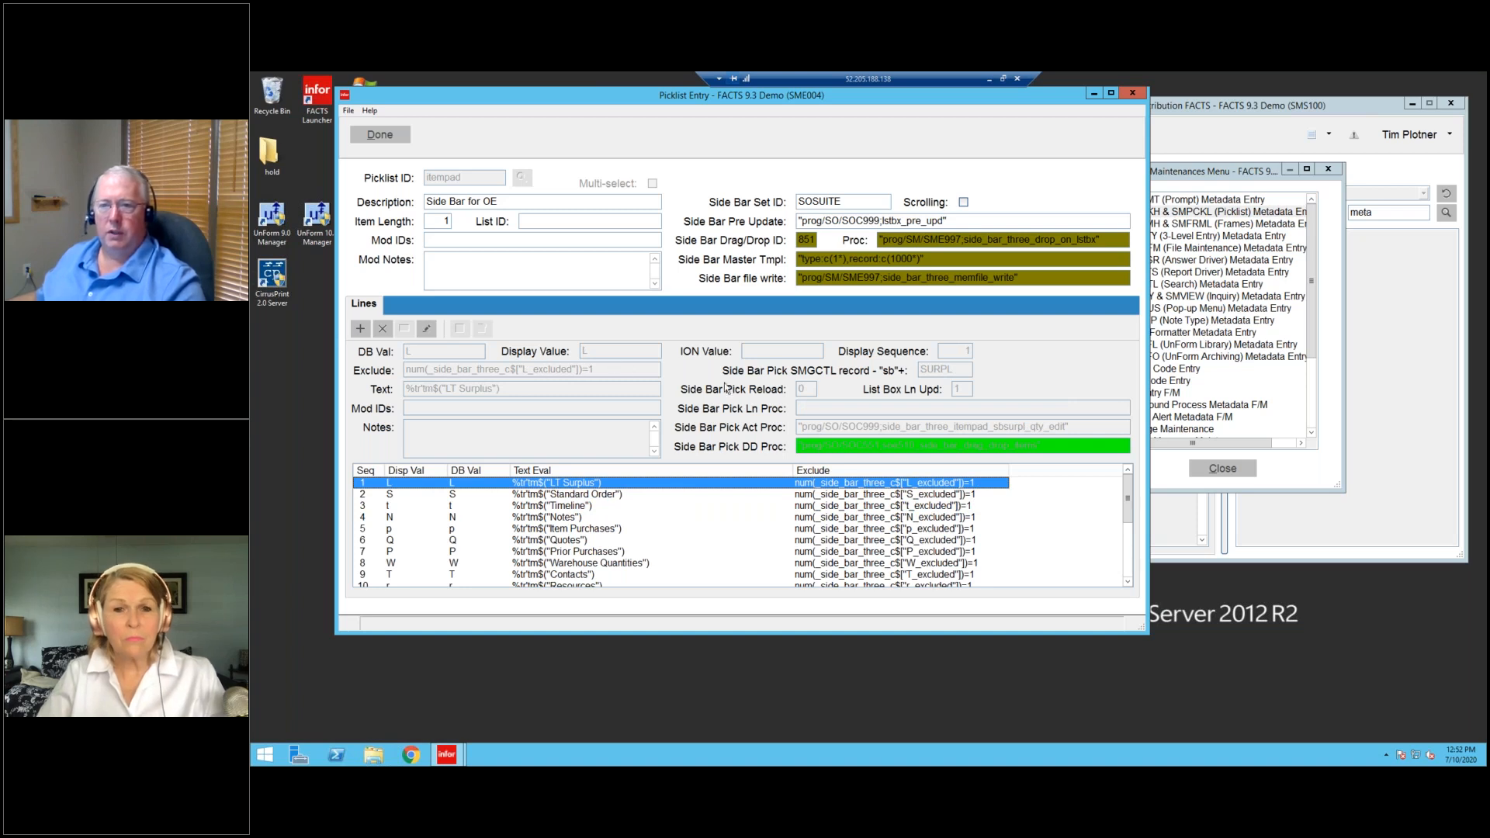
Finish with the itempad picklist, exit Picklist Entry, and close the Metadata Maintenances Menu.
left_click(379, 136)
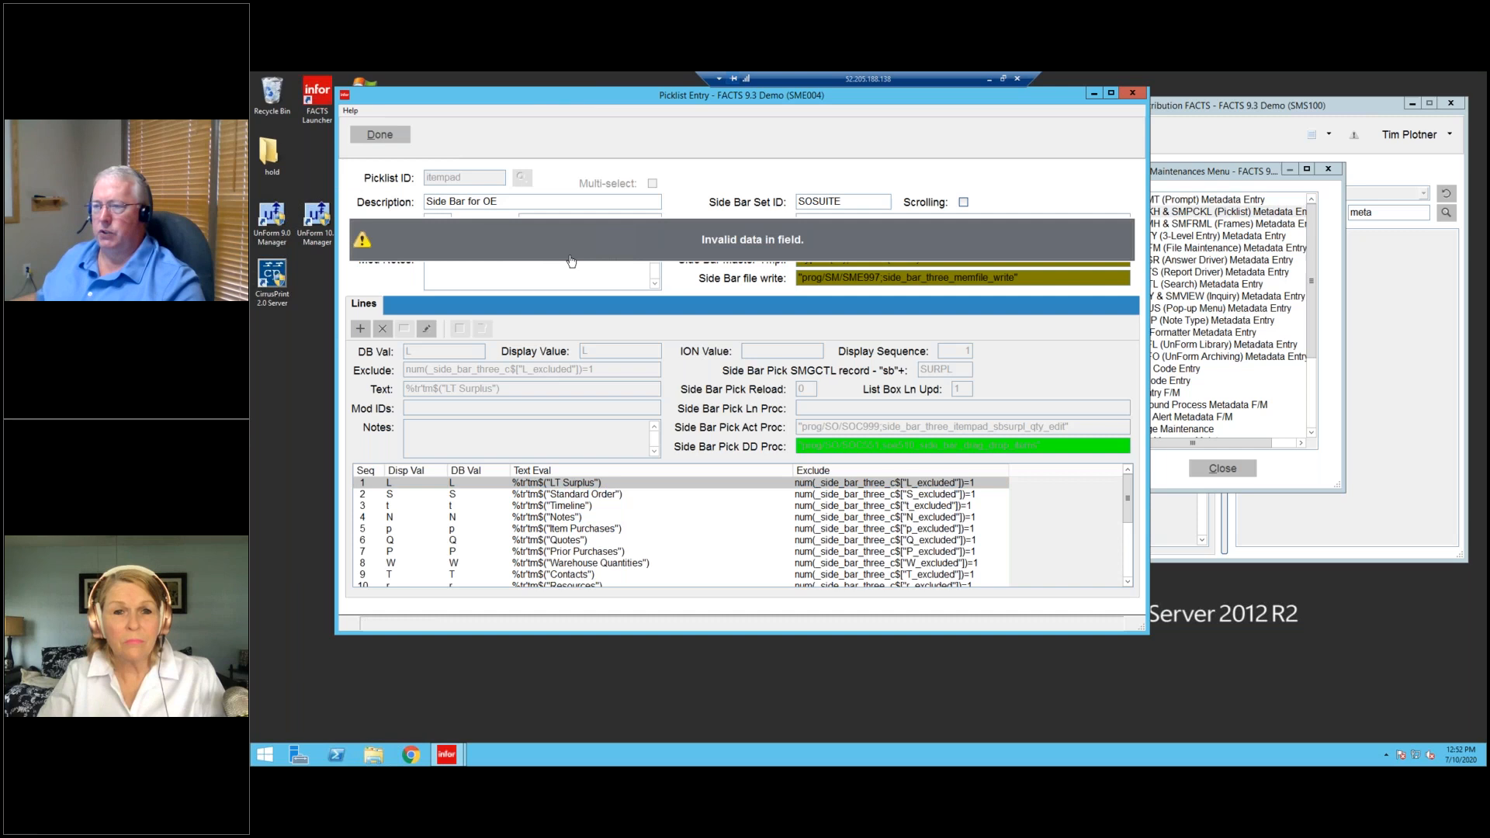
left_click(941, 203)
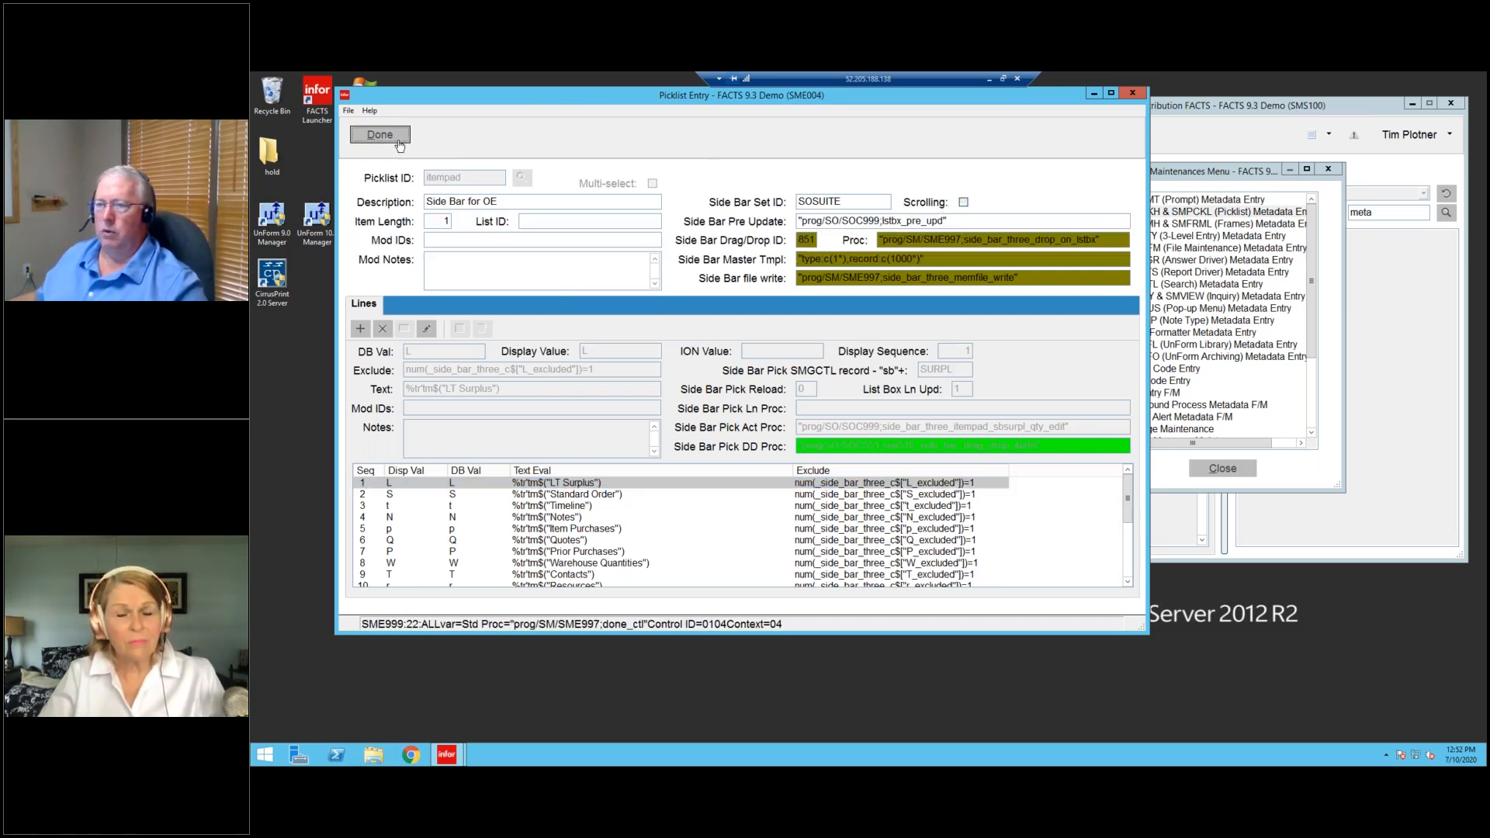
left_click(400, 138)
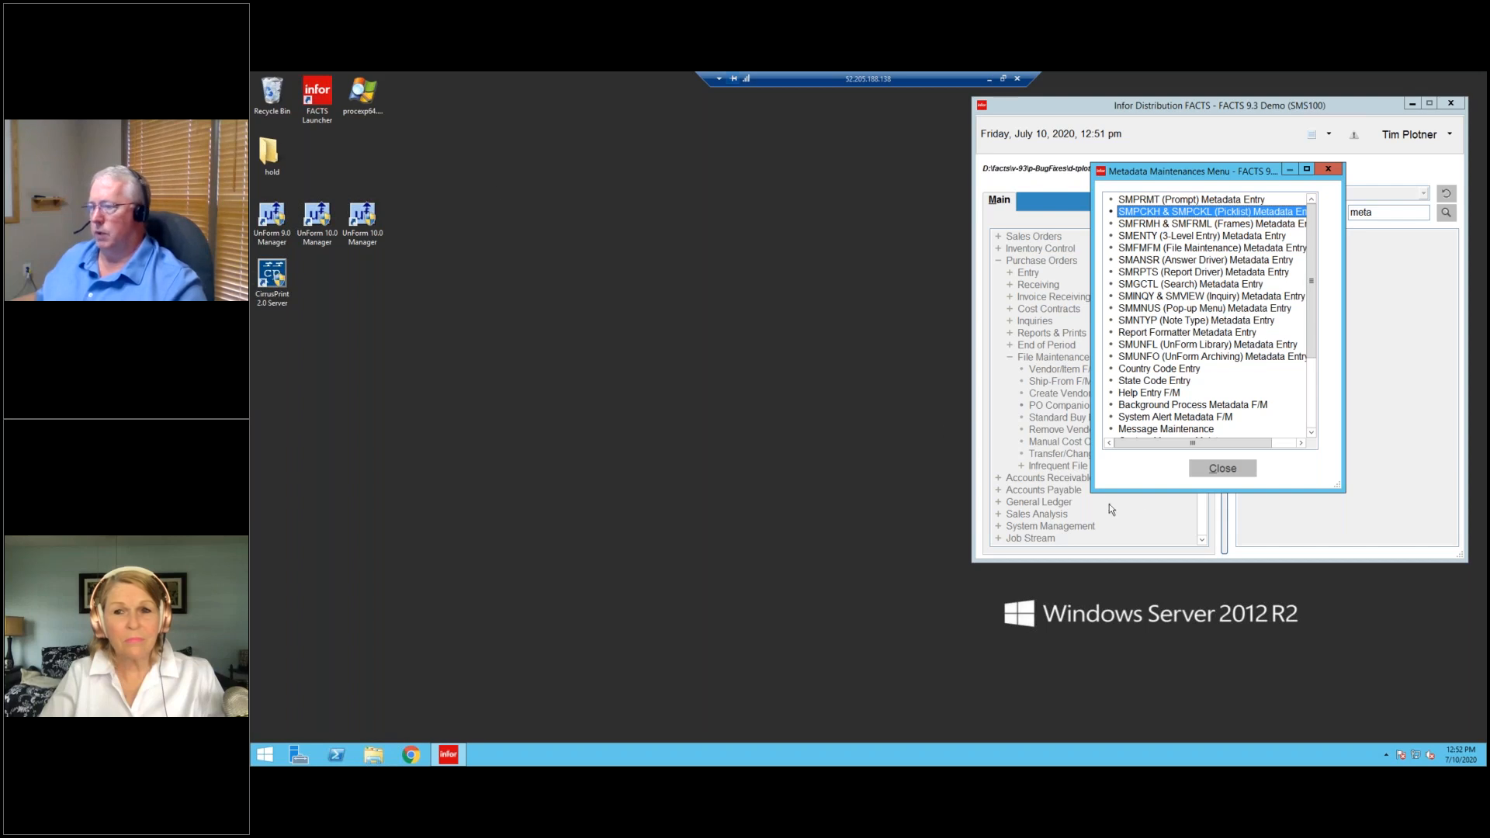
left_click(1223, 468)
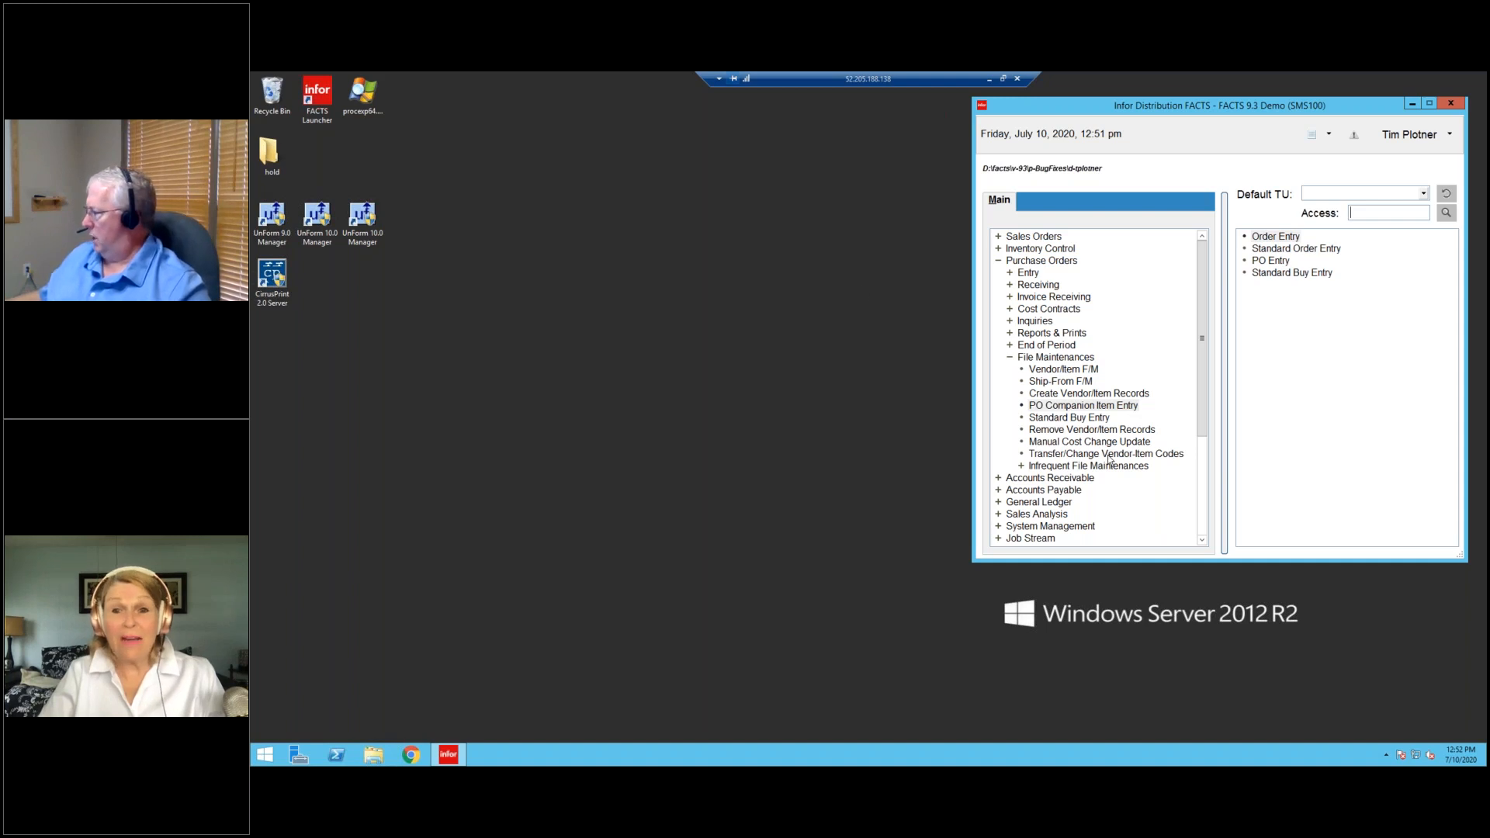
Switch to the PowerPoint side bar presentation and start the slide show at closing slide 40.
key("alt+Tab")
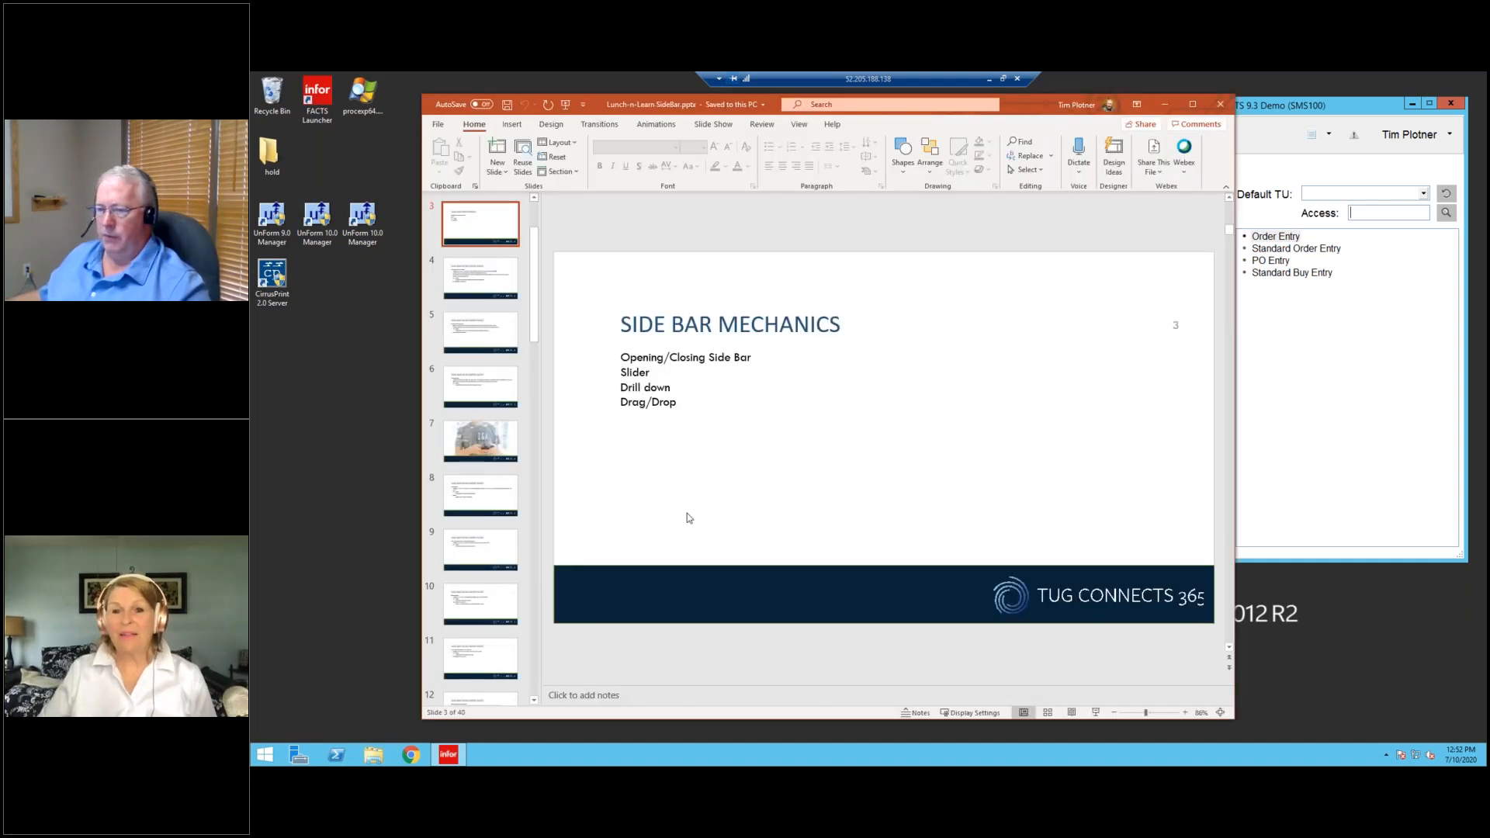
scroll(532, 471, "down", 3)
scroll(532, 471, "down", 15)
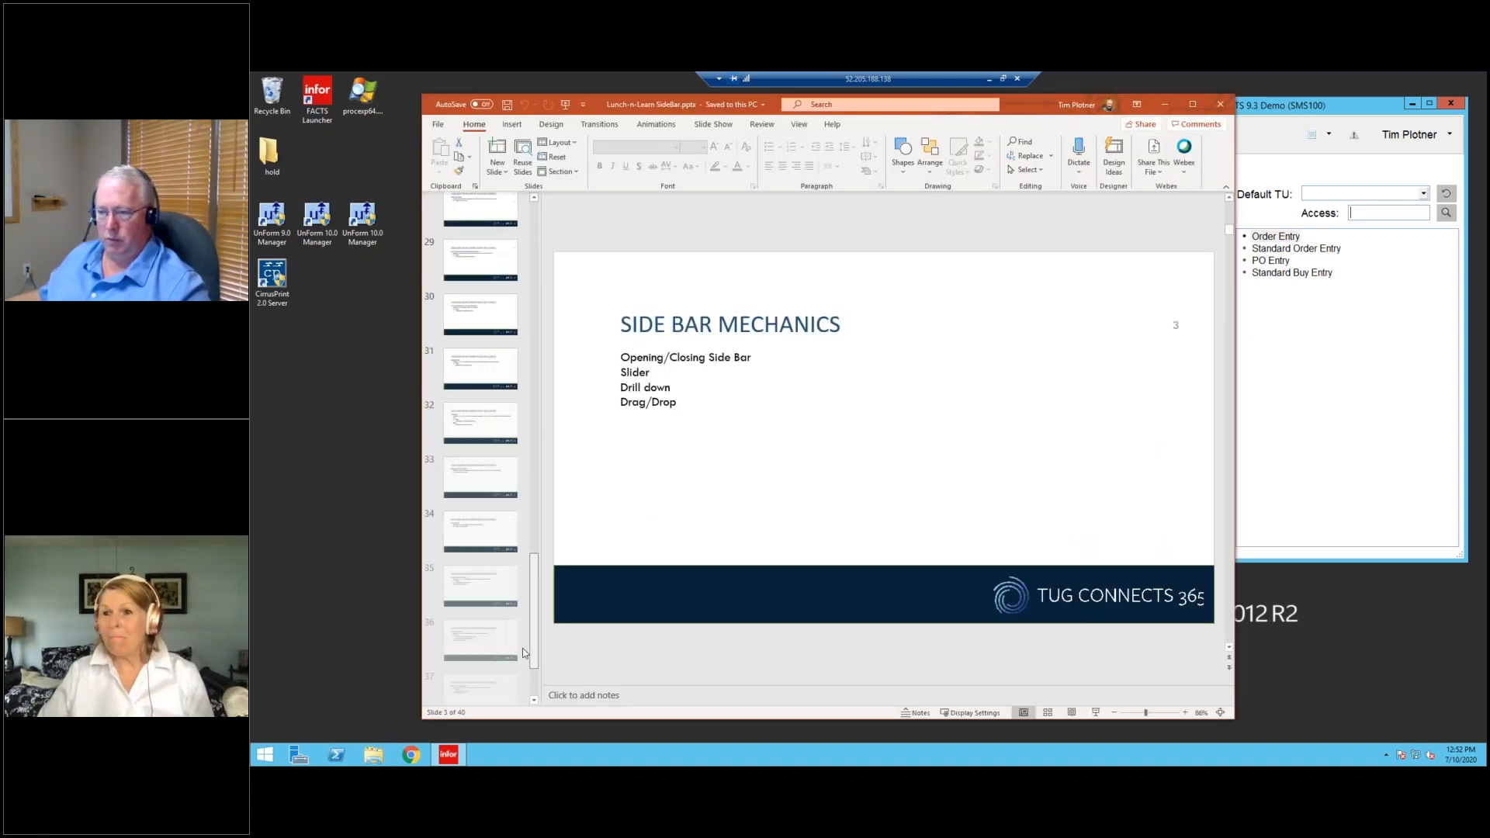
left_click(480, 665)
left_click(1094, 714)
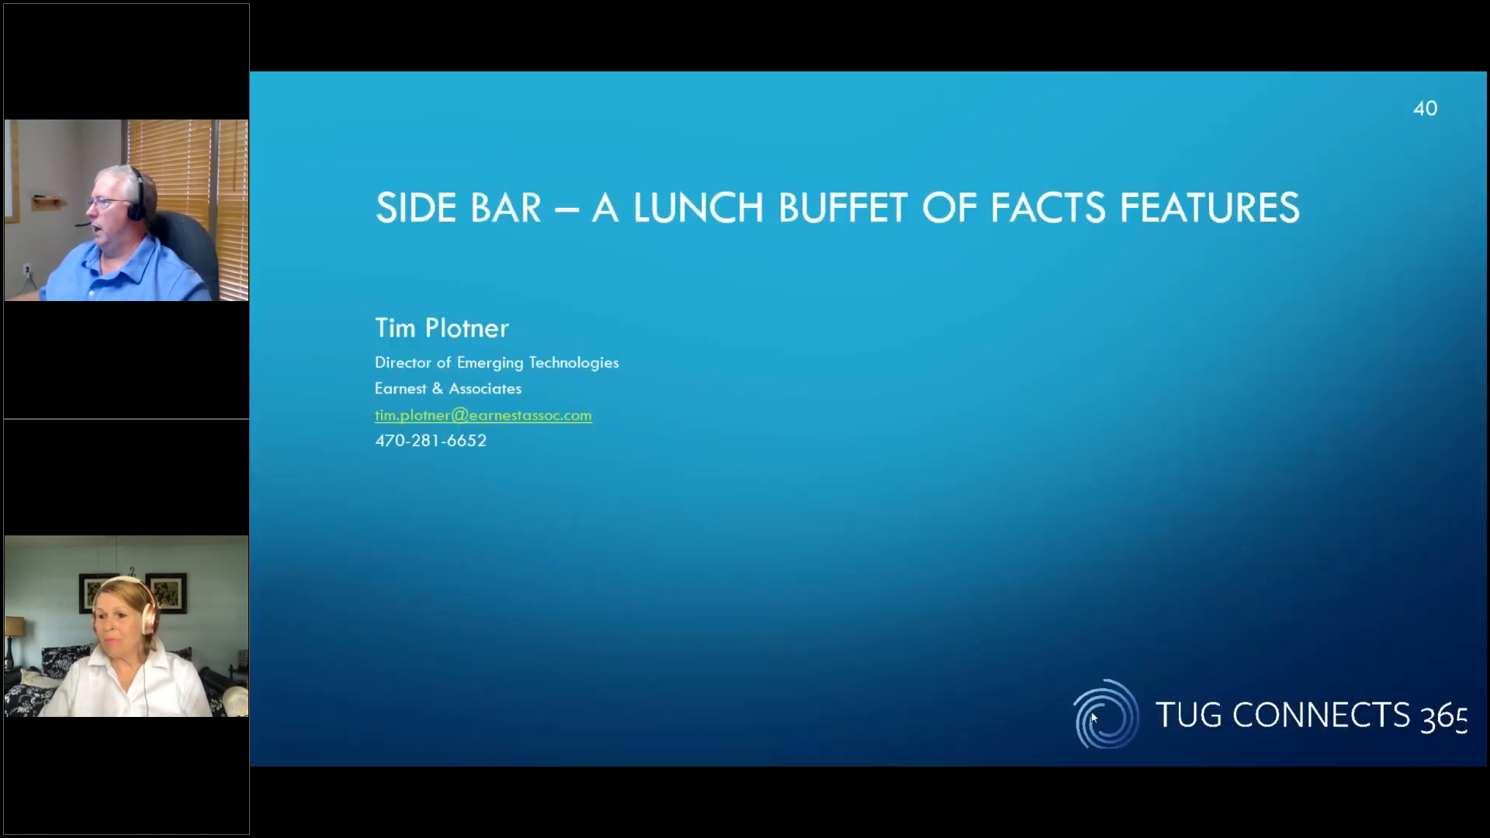